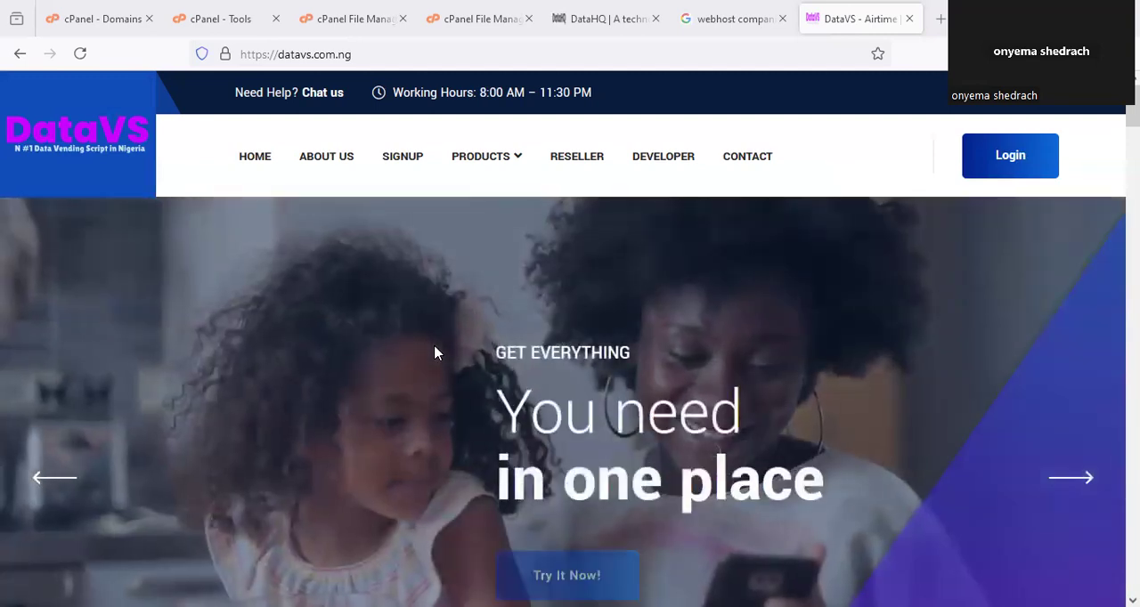
Look through the DataVS home page's banner, Who We Are, Our Partners and Why Choose DataVS sections.
{"action": "scroll", "coordinate": [440, 356], "scroll_direction": "down", "scroll_amount": 15}
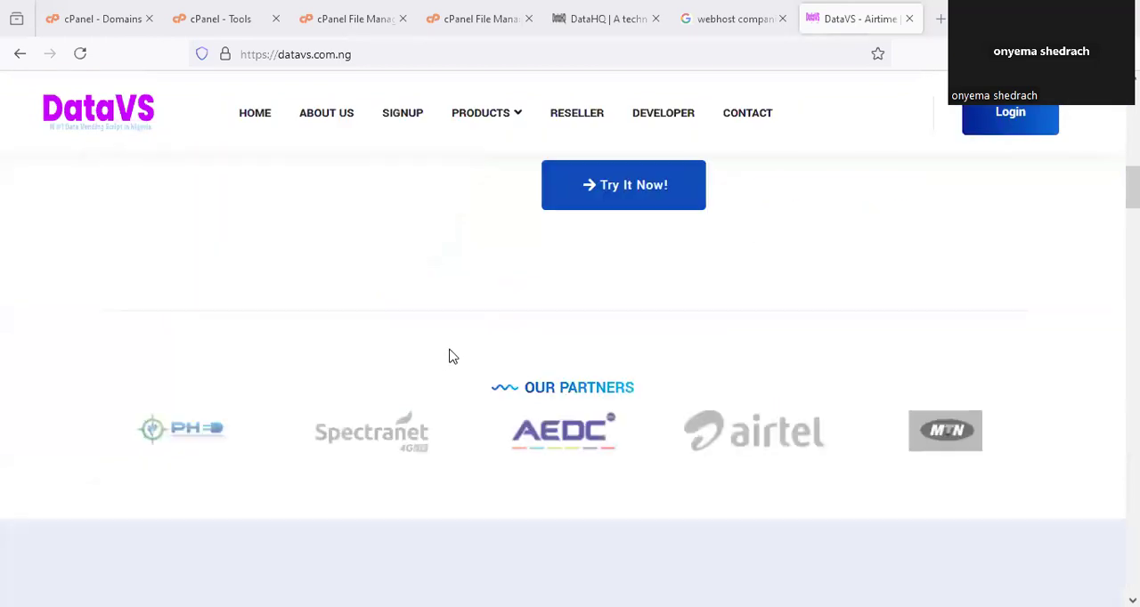
{"action": "scroll", "coordinate": [450, 356], "scroll_direction": "down", "scroll_amount": 2}
{"action": "scroll", "coordinate": [451, 356], "scroll_direction": "up", "scroll_amount": 3}
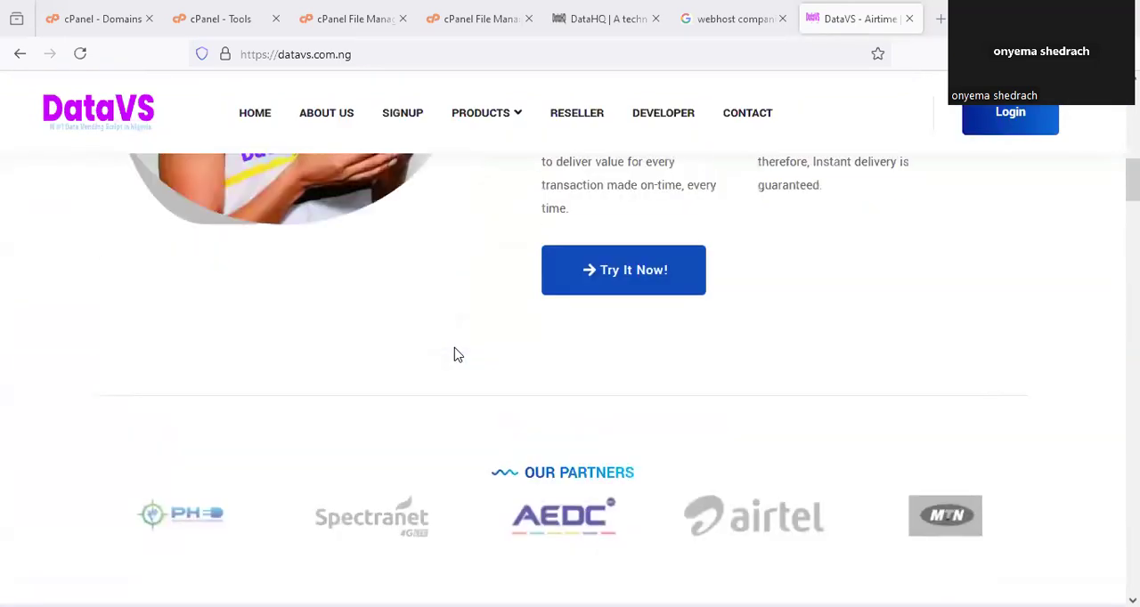
{"action": "scroll", "coordinate": [454, 356], "scroll_direction": "up", "scroll_amount": 5}
{"action": "scroll", "coordinate": [455, 356], "scroll_direction": "up", "scroll_amount": 5}
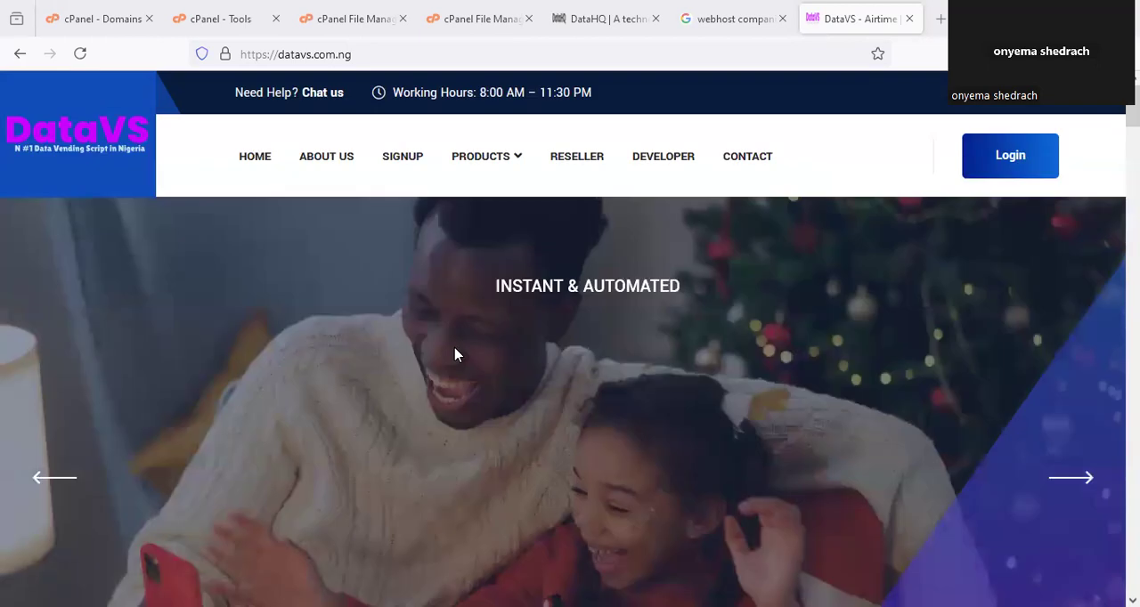
{"action": "scroll", "coordinate": [458, 356], "scroll_direction": "down", "scroll_amount": 3}
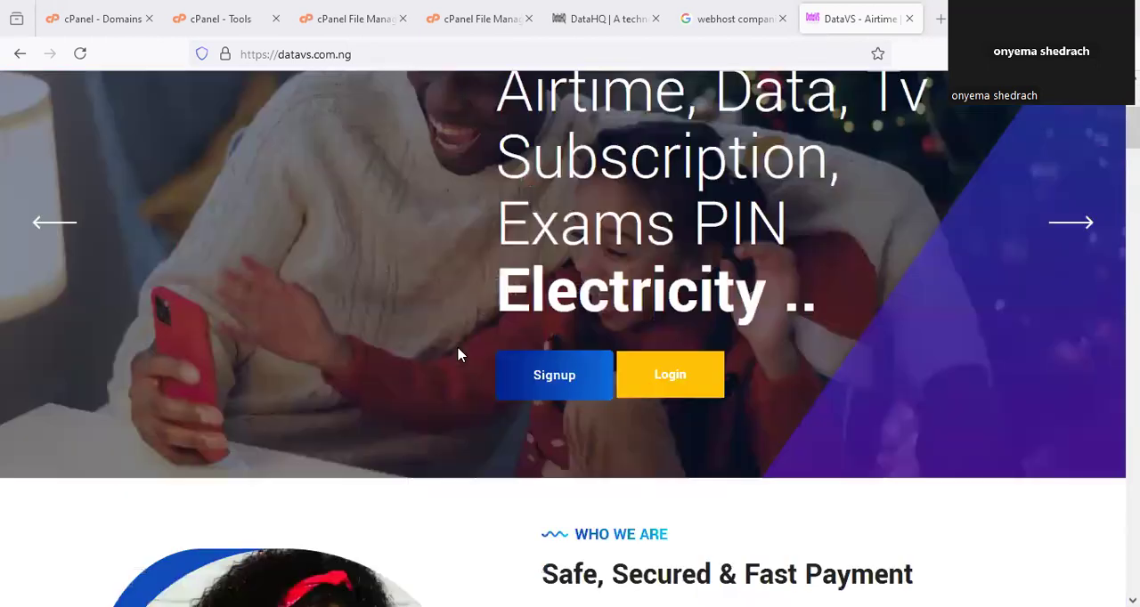
{"action": "scroll", "coordinate": [458, 355], "scroll_direction": "down", "scroll_amount": 5}
{"action": "scroll", "coordinate": [462, 351], "scroll_direction": "down", "scroll_amount": 1}
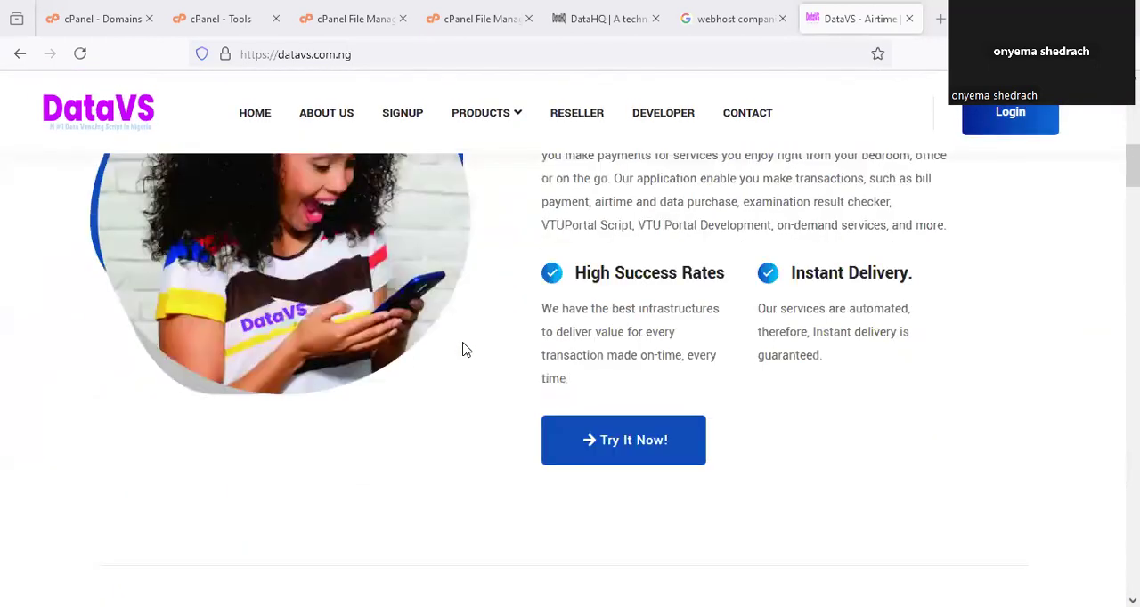
{"action": "scroll", "coordinate": [462, 350], "scroll_direction": "down", "scroll_amount": 3}
{"action": "scroll", "coordinate": [487, 343], "scroll_direction": "down", "scroll_amount": 3}
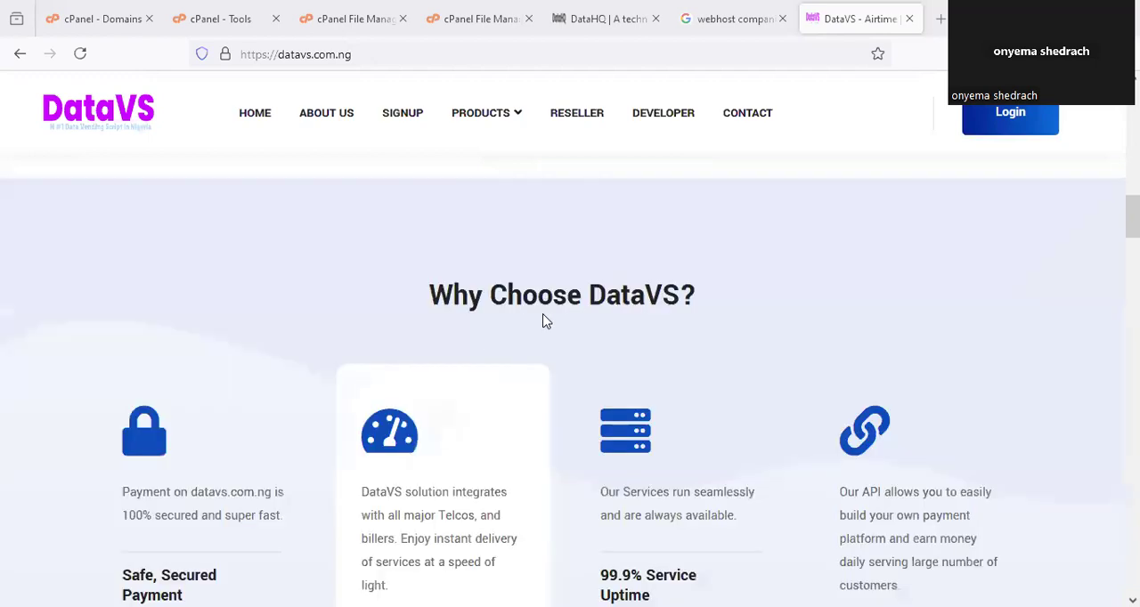
{"action": "scroll", "coordinate": [643, 324], "scroll_direction": "down", "scroll_amount": 1}
{"action": "scroll", "coordinate": [646, 325], "scroll_direction": "up", "scroll_amount": 7}
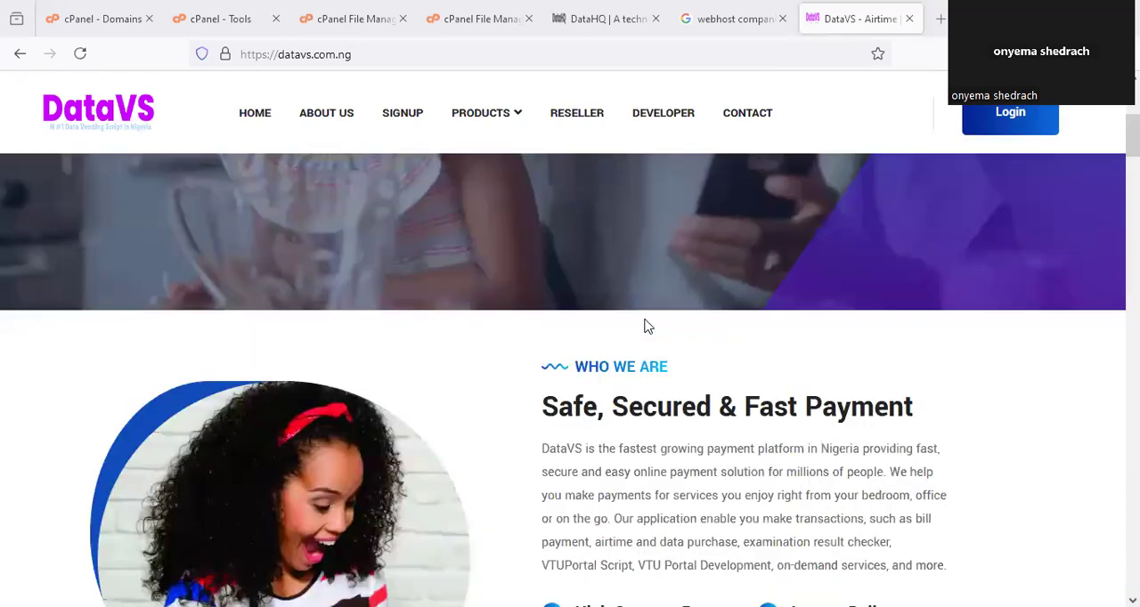
{"action": "scroll", "coordinate": [648, 327], "scroll_direction": "up", "scroll_amount": 5}
Review the home page from the banner through the data plan pricing to the section on setting up a VTU portal without coding.
{"action": "scroll", "coordinate": [678, 380], "scroll_direction": "down", "scroll_amount": 3}
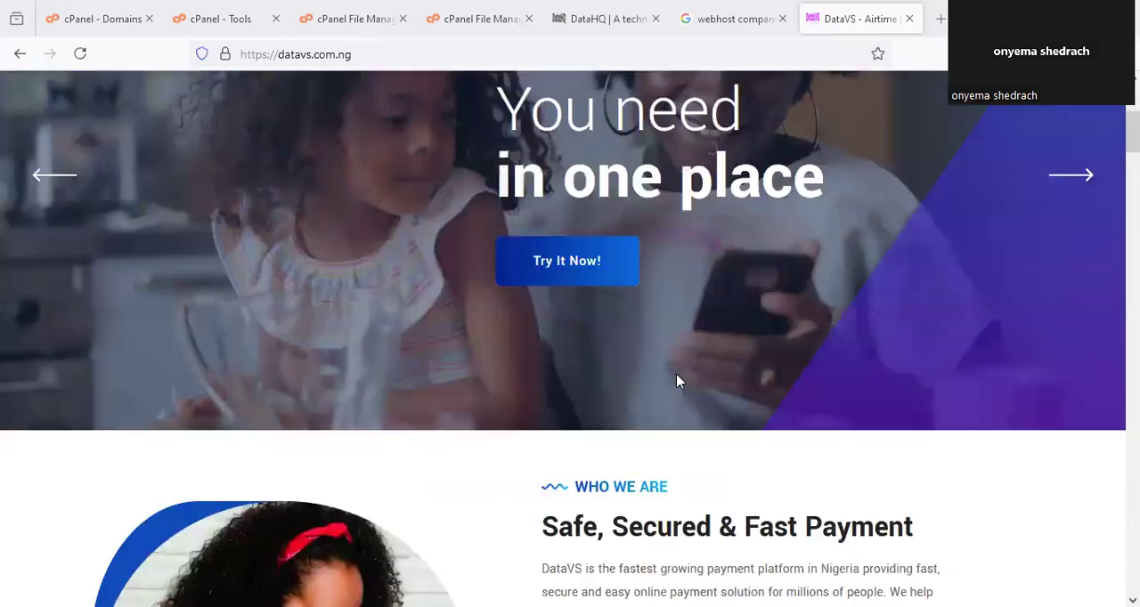
{"action": "scroll", "coordinate": [677, 381], "scroll_direction": "down", "scroll_amount": 1}
{"action": "scroll", "coordinate": [677, 381], "scroll_direction": "down", "scroll_amount": 4}
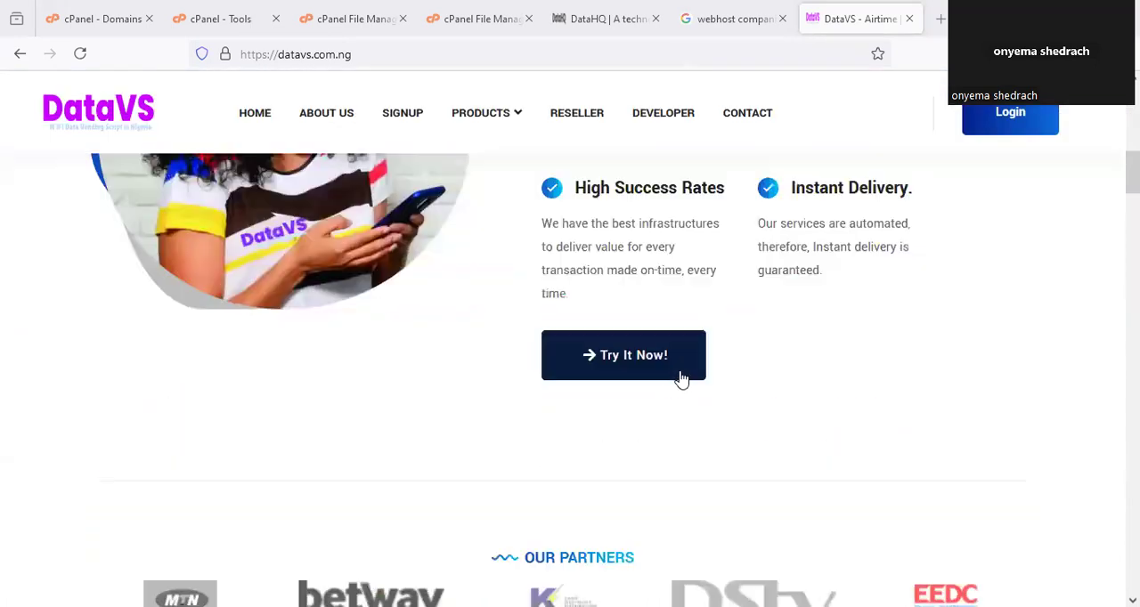
{"action": "scroll", "coordinate": [808, 374], "scroll_direction": "down", "scroll_amount": 3}
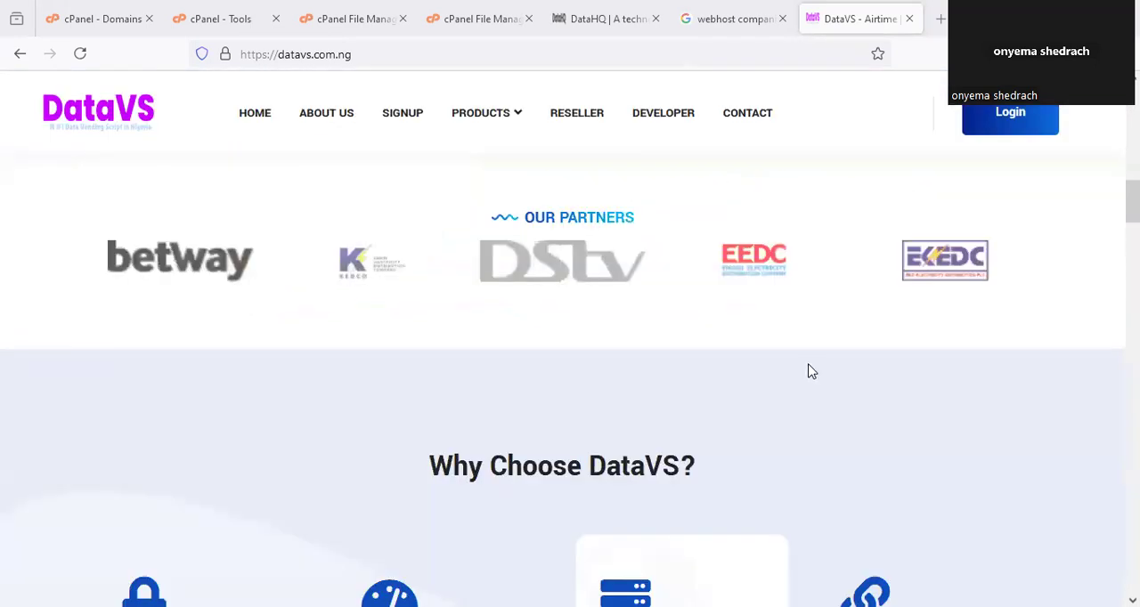
{"action": "scroll", "coordinate": [811, 372], "scroll_direction": "down", "scroll_amount": 2}
{"action": "scroll", "coordinate": [811, 372], "scroll_direction": "down", "scroll_amount": 3}
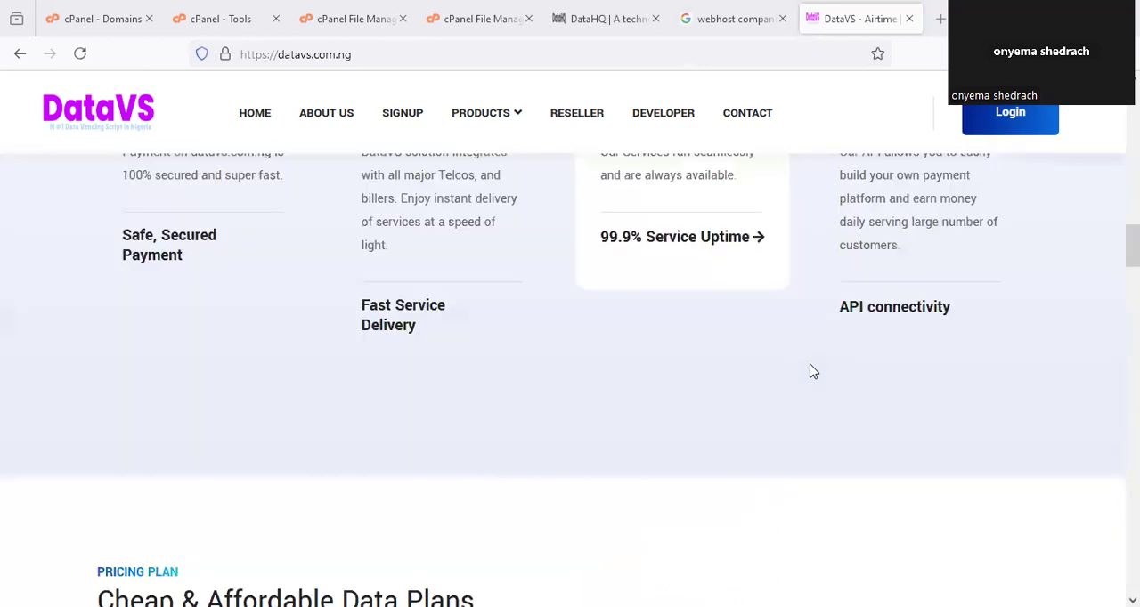
{"action": "scroll", "coordinate": [818, 369], "scroll_direction": "down", "scroll_amount": 2}
{"action": "scroll", "coordinate": [820, 367], "scroll_direction": "down", "scroll_amount": 5}
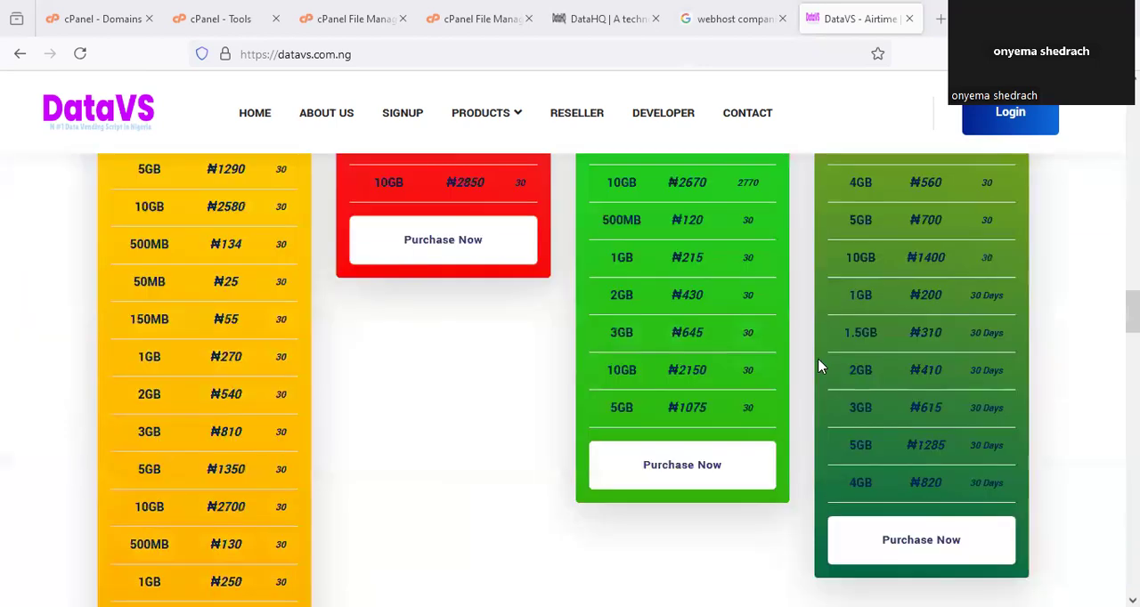
{"action": "scroll", "coordinate": [823, 367], "scroll_direction": "down", "scroll_amount": 5}
{"action": "scroll", "coordinate": [825, 364], "scroll_direction": "down", "scroll_amount": 2}
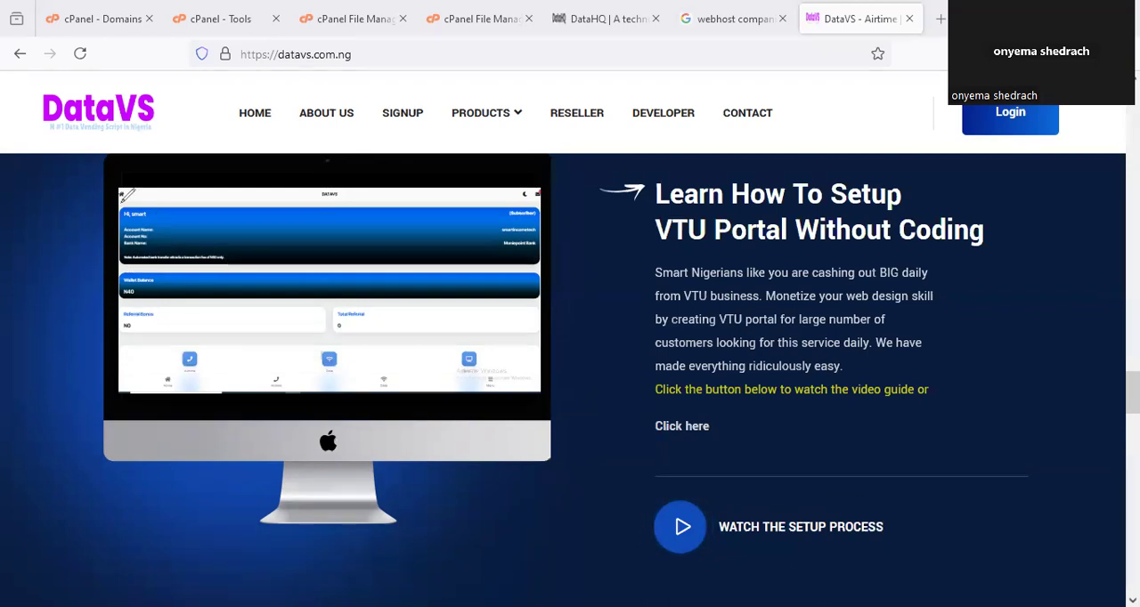
{"action": "mouse_move", "coordinate": [122, 197]}
{"action": "left_mouse_down"}
{"action": "mouse_move", "coordinate": [294, 381]}
{"action": "mouse_move", "coordinate": [356, 198]}
{"action": "left_mouse_up"}
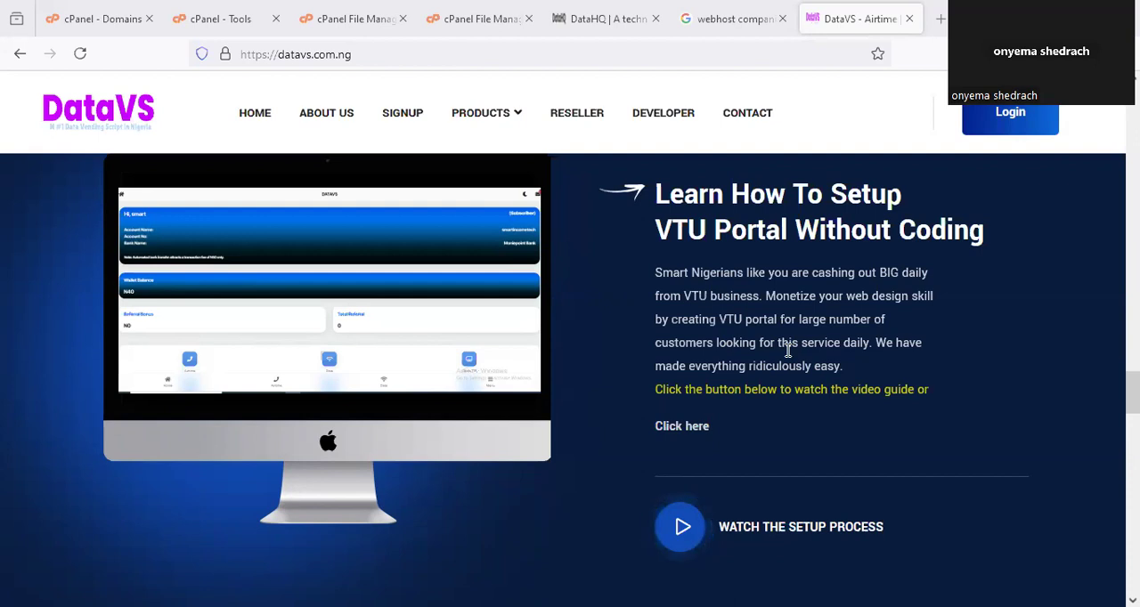
Find the Data VTU Script Packages section and circle the VTUScript Plan's ₦30,000 price with the annotation pen.
{"action": "scroll", "coordinate": [789, 356], "scroll_direction": "down", "scroll_amount": 5}
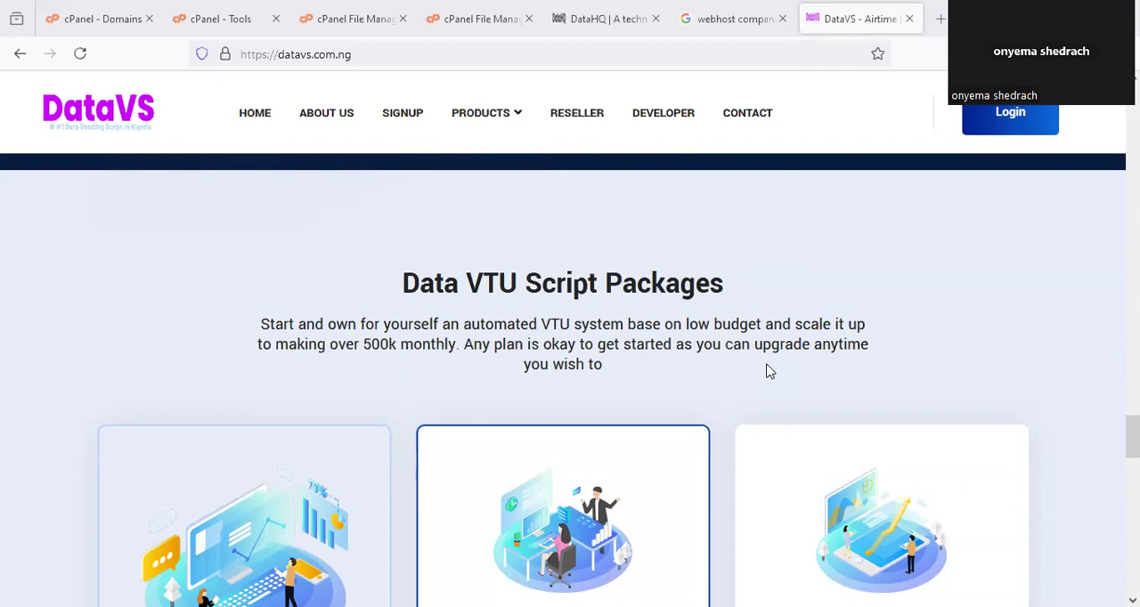
{"action": "scroll", "coordinate": [769, 371], "scroll_direction": "down", "scroll_amount": 2}
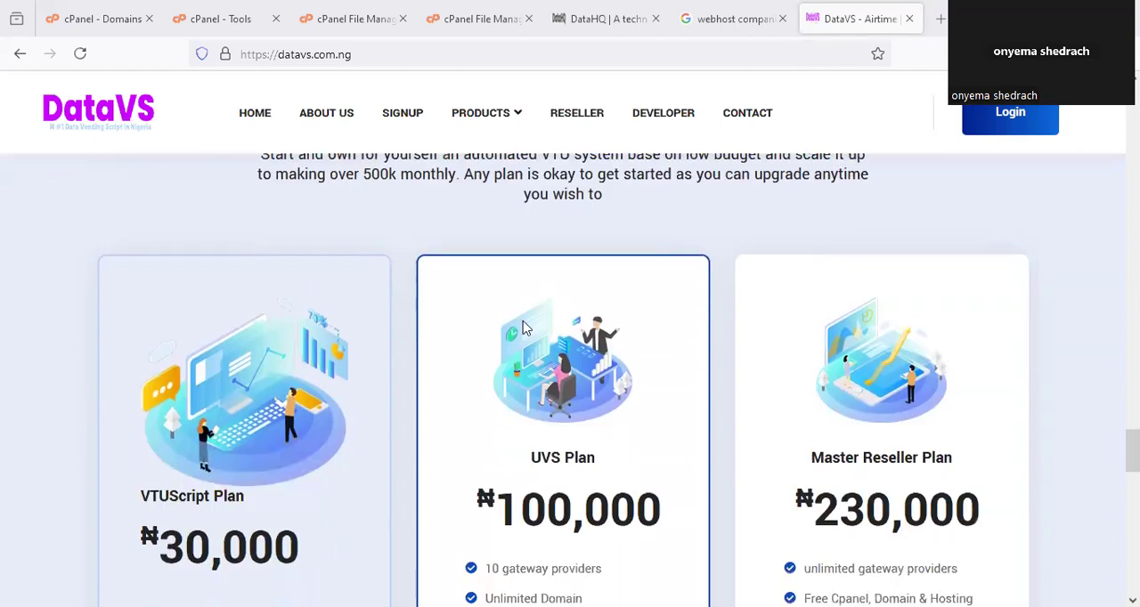
{"action": "scroll", "coordinate": [524, 328], "scroll_direction": "down", "scroll_amount": 1}
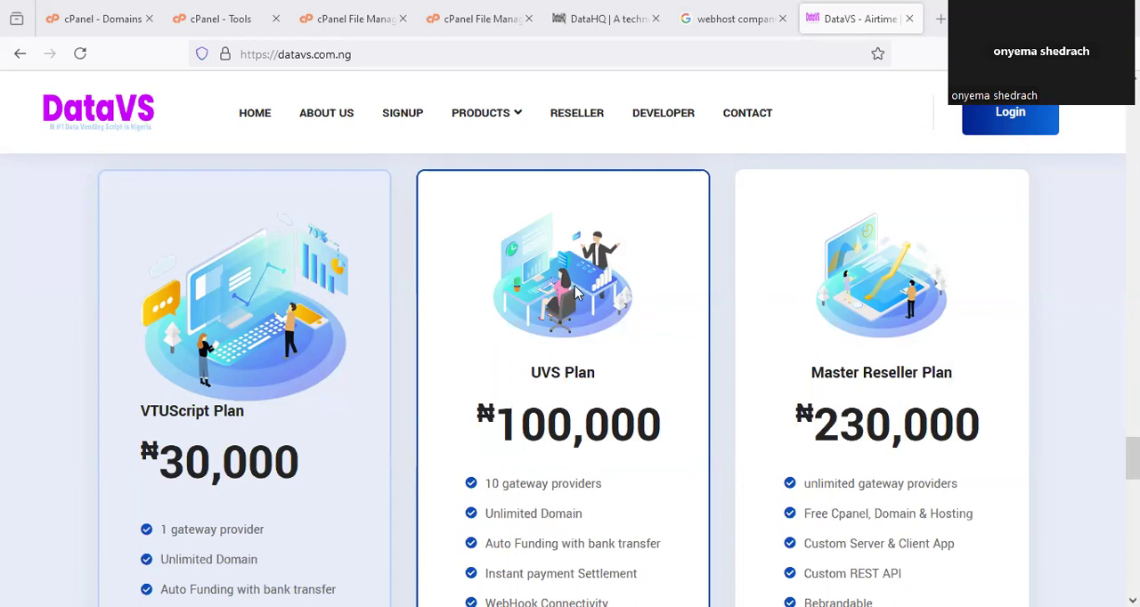
{"action": "scroll", "coordinate": [485, 330], "scroll_direction": "down", "scroll_amount": 2}
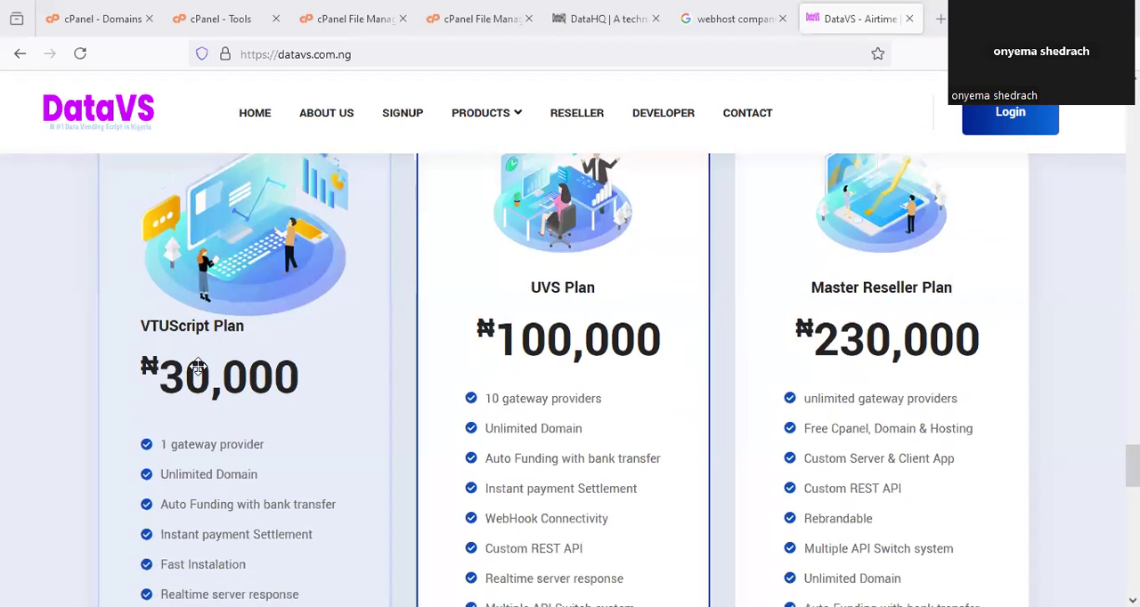
{"action": "mouse_move", "coordinate": [240, 345]}
{"action": "left_mouse_down"}
{"action": "mouse_move", "coordinate": [348, 374]}
{"action": "mouse_move", "coordinate": [290, 345]}
{"action": "mouse_move", "coordinate": [346, 285]}
{"action": "left_mouse_up"}
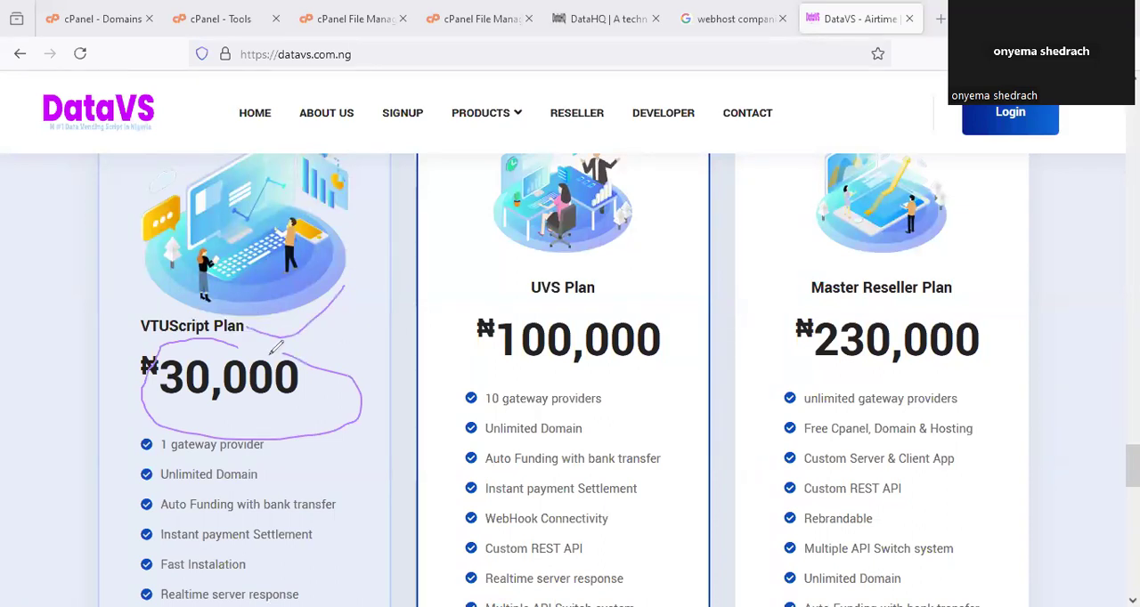
Underline the VTUScript Plan's first six features, from 1 gateway provider to Realtime server response.
{"action": "scroll", "coordinate": [311, 365], "scroll_direction": "down", "scroll_amount": 3}
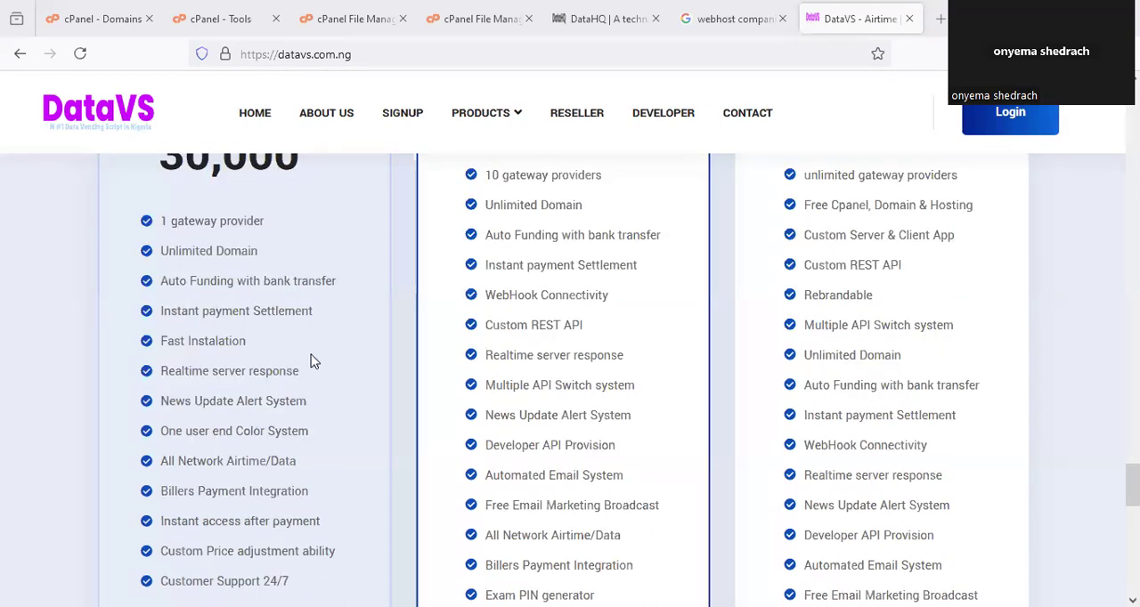
{"action": "scroll", "coordinate": [355, 298], "scroll_direction": "up", "scroll_amount": 2}
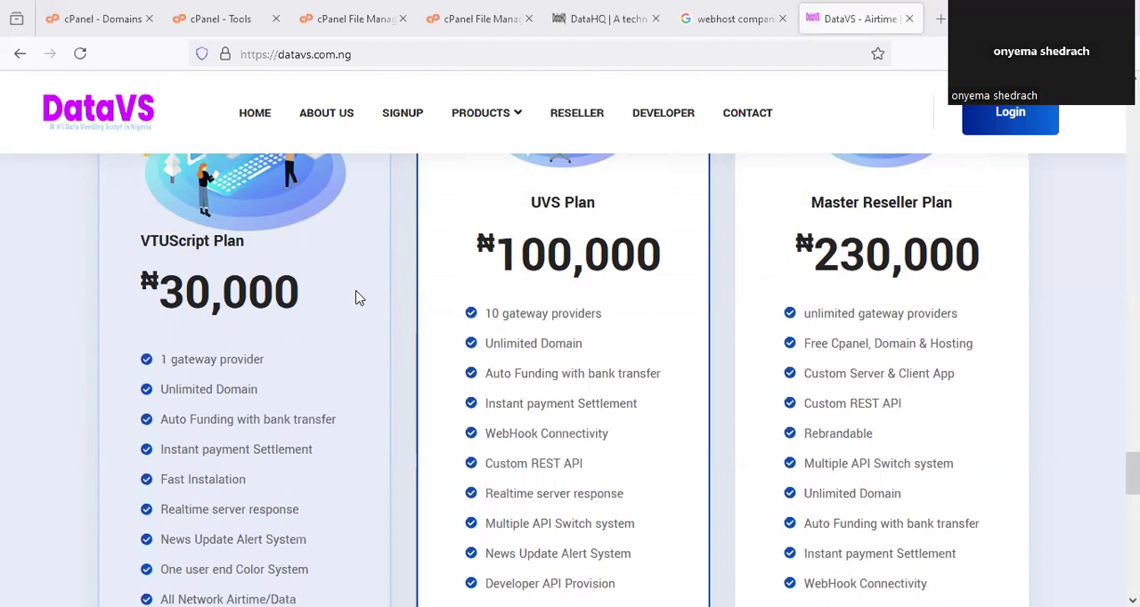
{"action": "scroll", "coordinate": [361, 307], "scroll_direction": "down", "scroll_amount": 1}
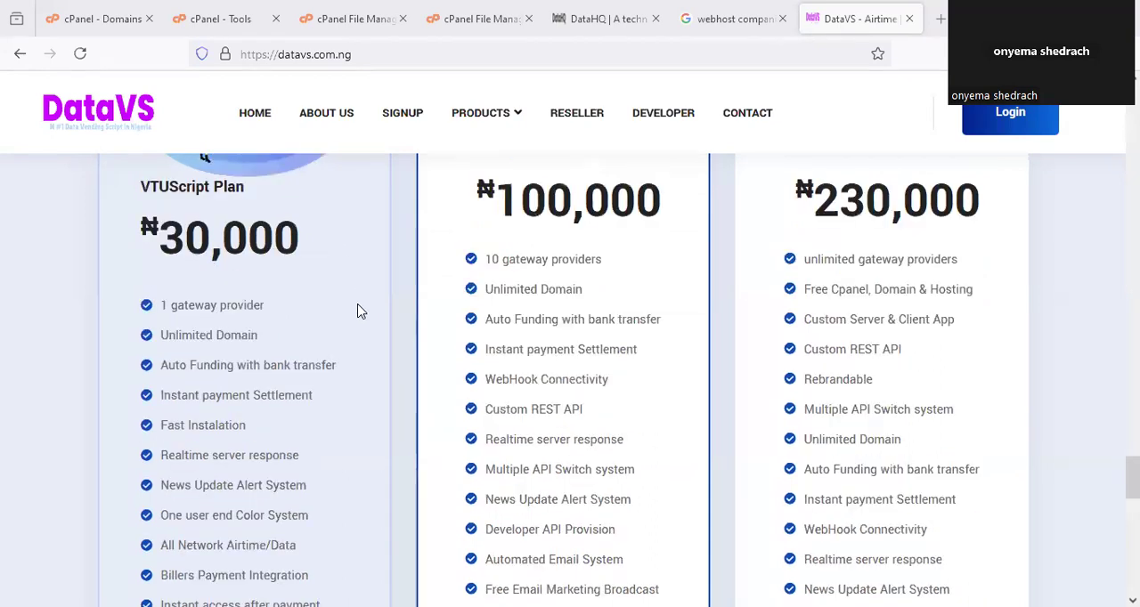
{"action": "scroll", "coordinate": [362, 310], "scroll_direction": "up", "scroll_amount": 1}
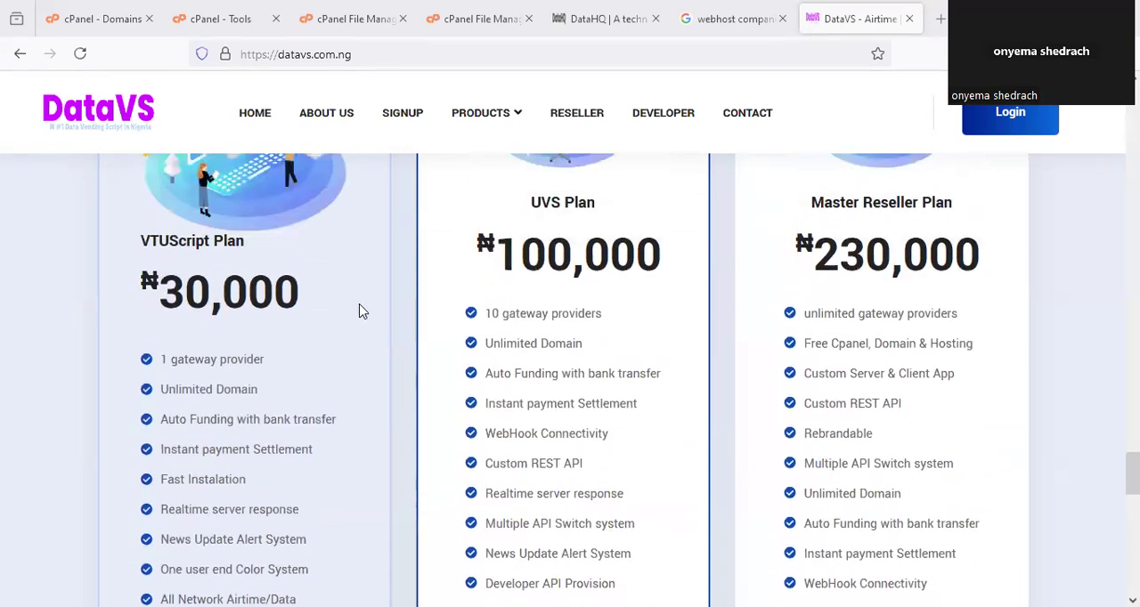
{"action": "scroll", "coordinate": [362, 311], "scroll_direction": "down", "scroll_amount": 2}
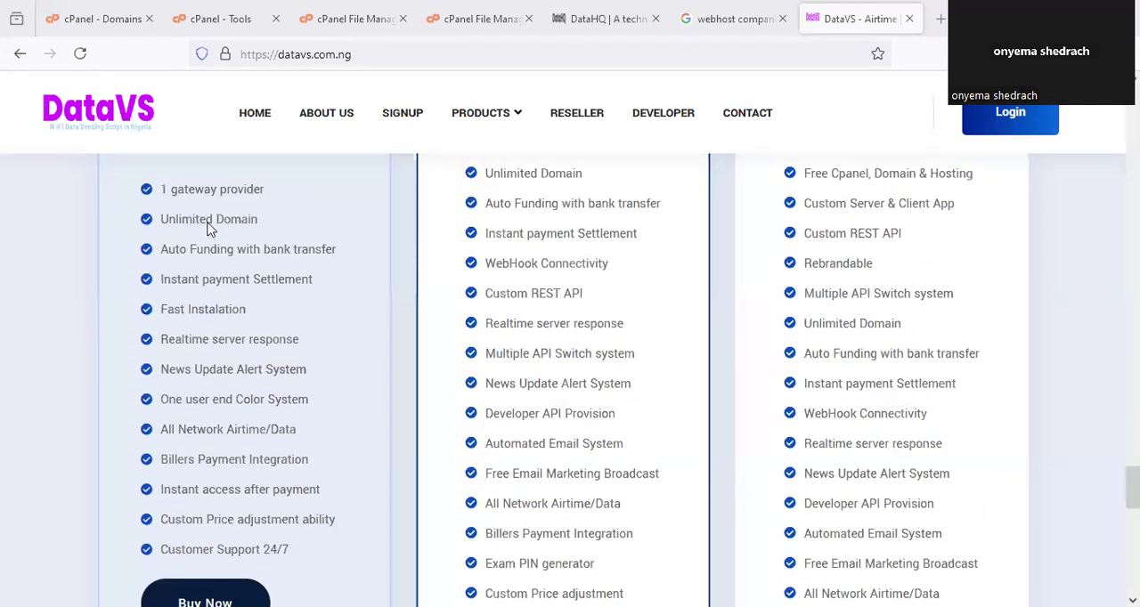
{"action": "left_click_drag", "start_coordinate": [183, 200], "coordinate": [265, 195]}
{"action": "left_click_drag", "start_coordinate": [164, 234], "coordinate": [257, 226]}
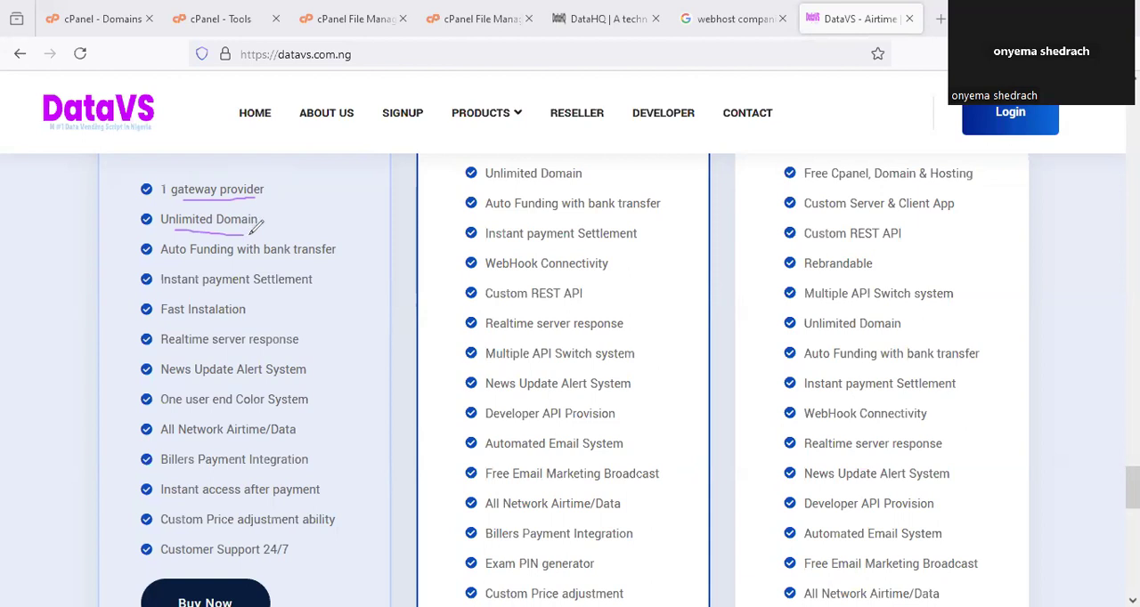
{"action": "left_click_drag", "start_coordinate": [240, 263], "coordinate": [330, 262]}
{"action": "left_click_drag", "start_coordinate": [263, 292], "coordinate": [295, 292]}
{"action": "left_click_drag", "start_coordinate": [205, 324], "coordinate": [235, 325]}
{"action": "left_click_drag", "start_coordinate": [178, 355], "coordinate": [285, 355]}
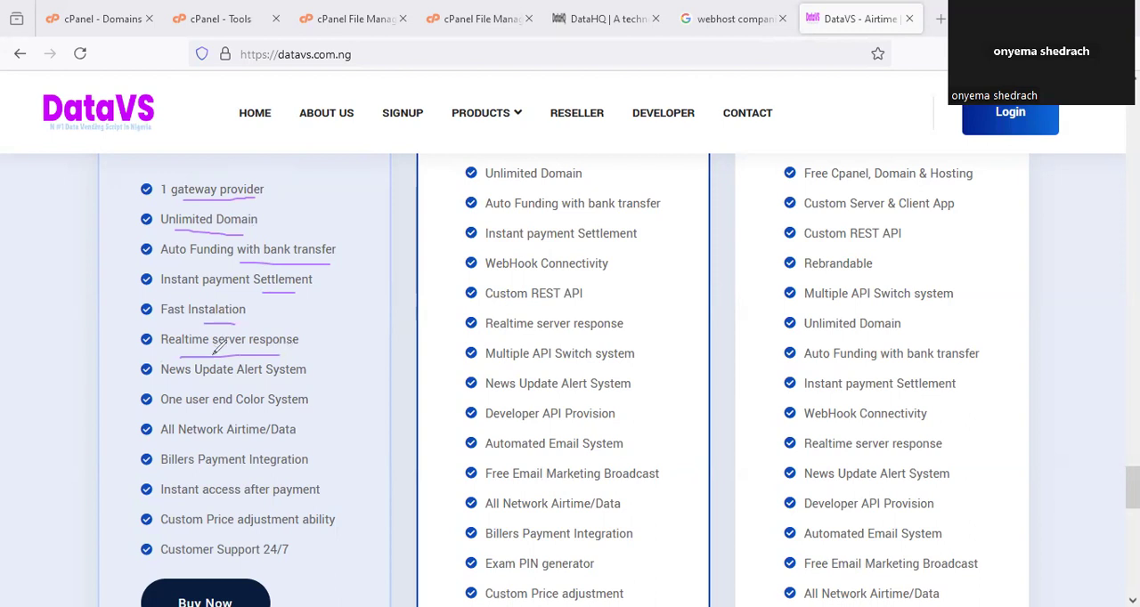
Underline News Update Alert System, One user end Color System, All Network Airtime/Data and Custom Price adjustment ability in the VTUScript Plan.
{"action": "left_click_drag", "start_coordinate": [219, 386], "coordinate": [260, 385]}
{"action": "left_click_drag", "start_coordinate": [290, 416], "coordinate": [326, 410]}
{"action": "mouse_move", "coordinate": [255, 446]}
{"action": "left_mouse_down"}
{"action": "mouse_move", "coordinate": [302, 443]}
{"action": "mouse_move", "coordinate": [342, 398]}
{"action": "left_mouse_up"}
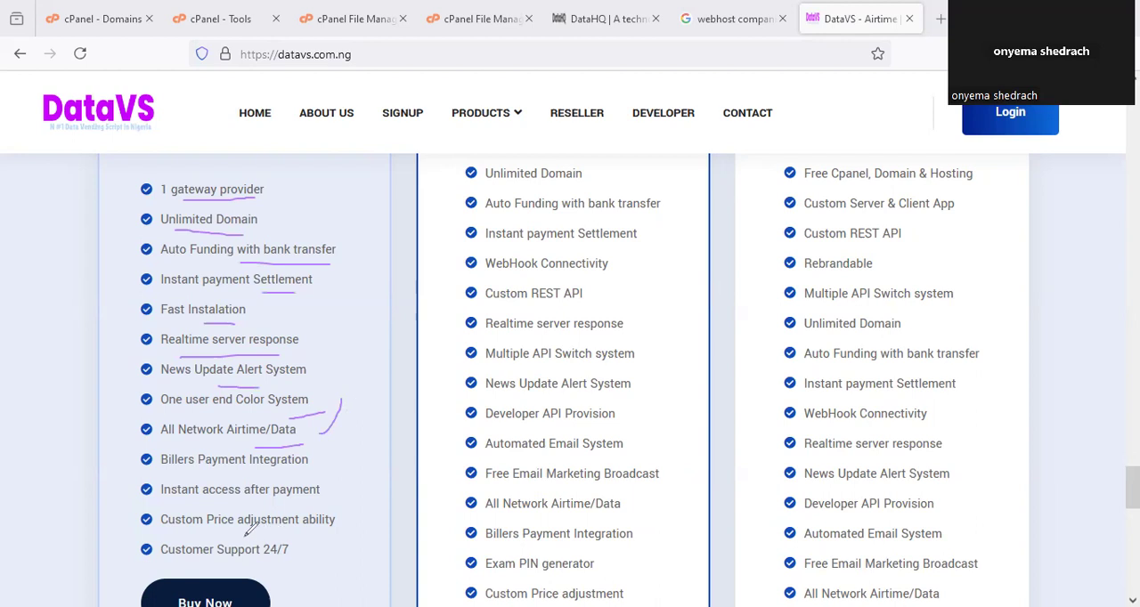
{"action": "left_click_drag", "start_coordinate": [242, 538], "coordinate": [321, 535]}
Check the end of the VTUScript Plan's feature list and circle its ₦30,000 price again.
{"action": "scroll", "coordinate": [349, 325], "scroll_direction": "down", "scroll_amount": 1}
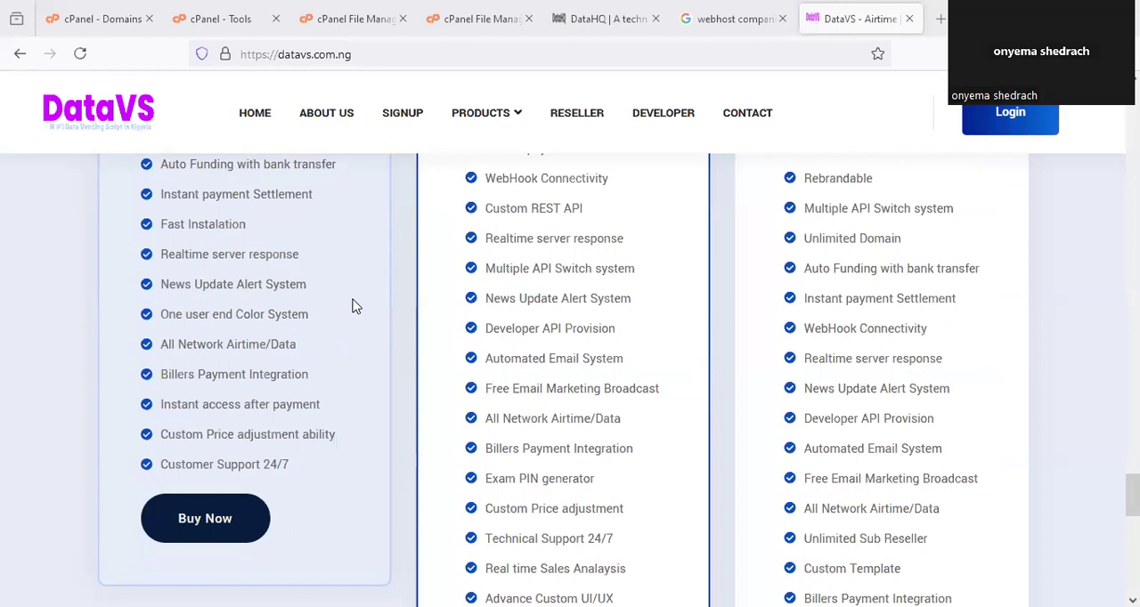
{"action": "scroll", "coordinate": [361, 378], "scroll_direction": "up", "scroll_amount": 1}
{"action": "scroll", "coordinate": [360, 379], "scroll_direction": "up", "scroll_amount": 4}
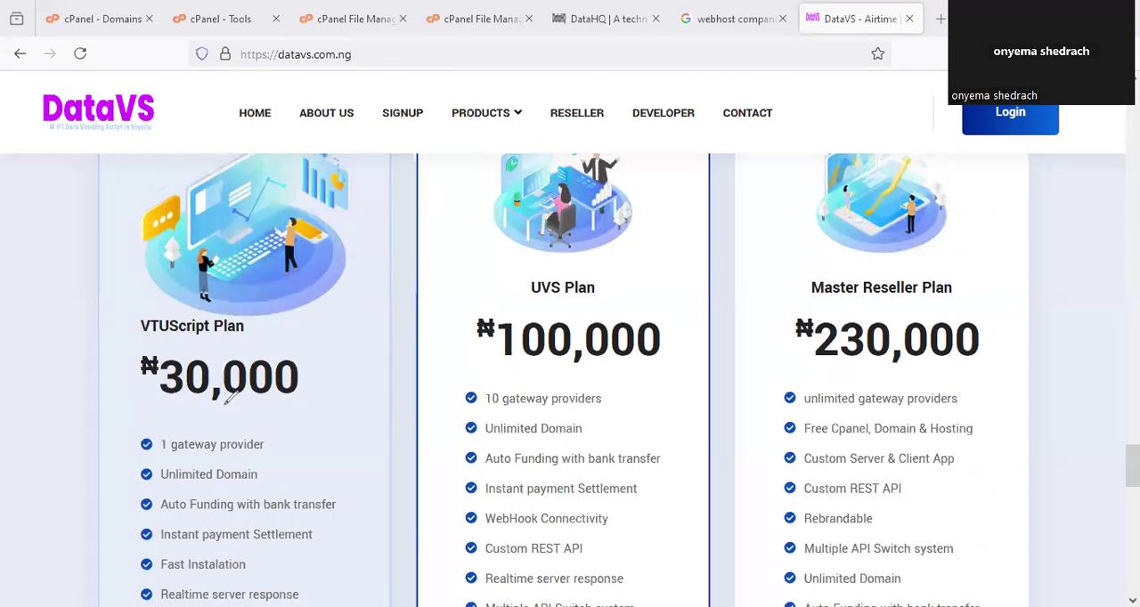
{"action": "left_click_drag", "start_coordinate": [227, 403], "coordinate": [143, 328]}
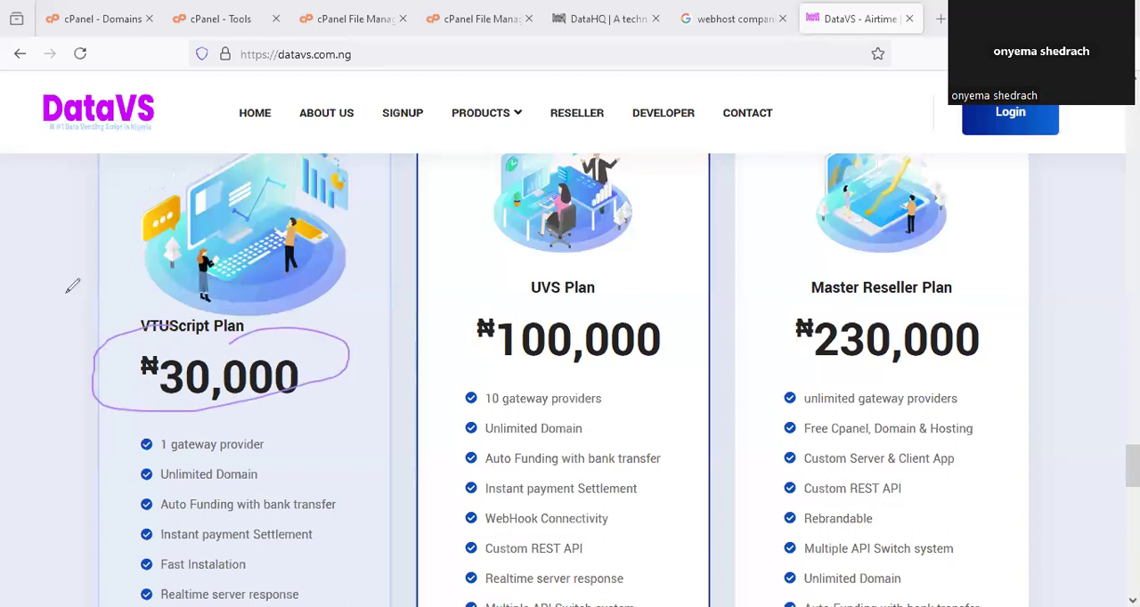
{"action": "left_click", "coordinate": [746, 272]}
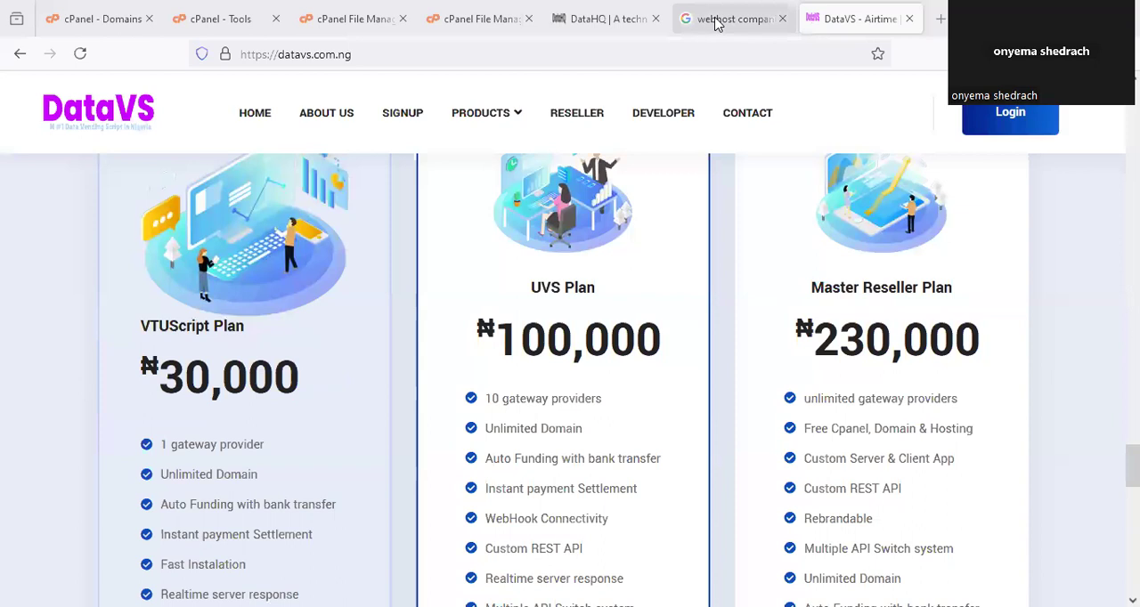
Switch to the Google results for "webhost companies in nigeria" and look through the listed hosting providers.
{"action": "left_click", "coordinate": [717, 24]}
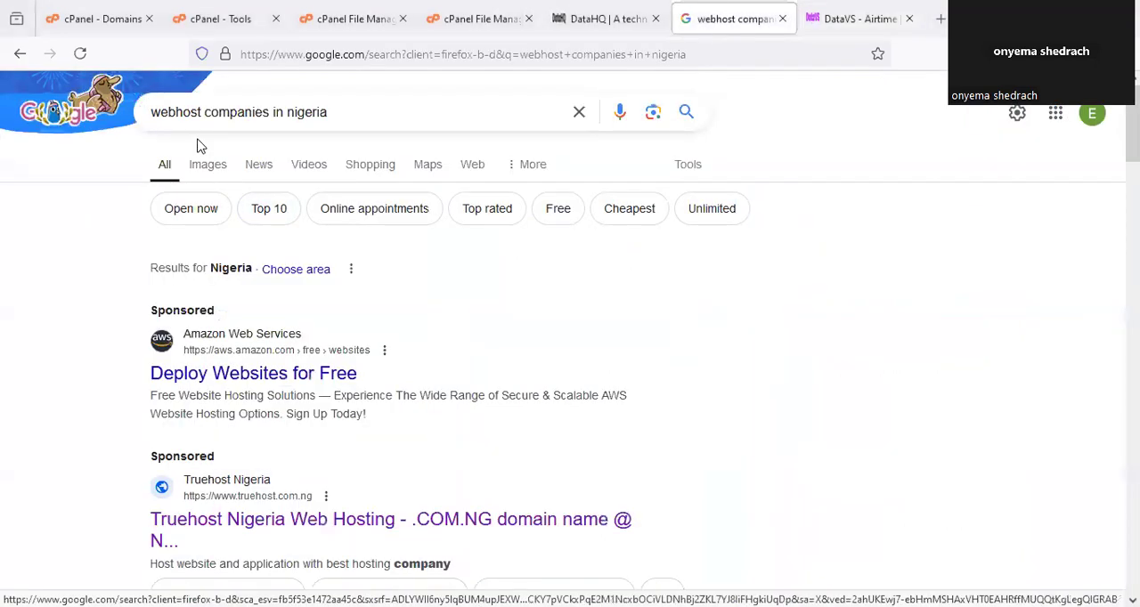
{"action": "scroll", "coordinate": [436, 325], "scroll_direction": "down", "scroll_amount": 2}
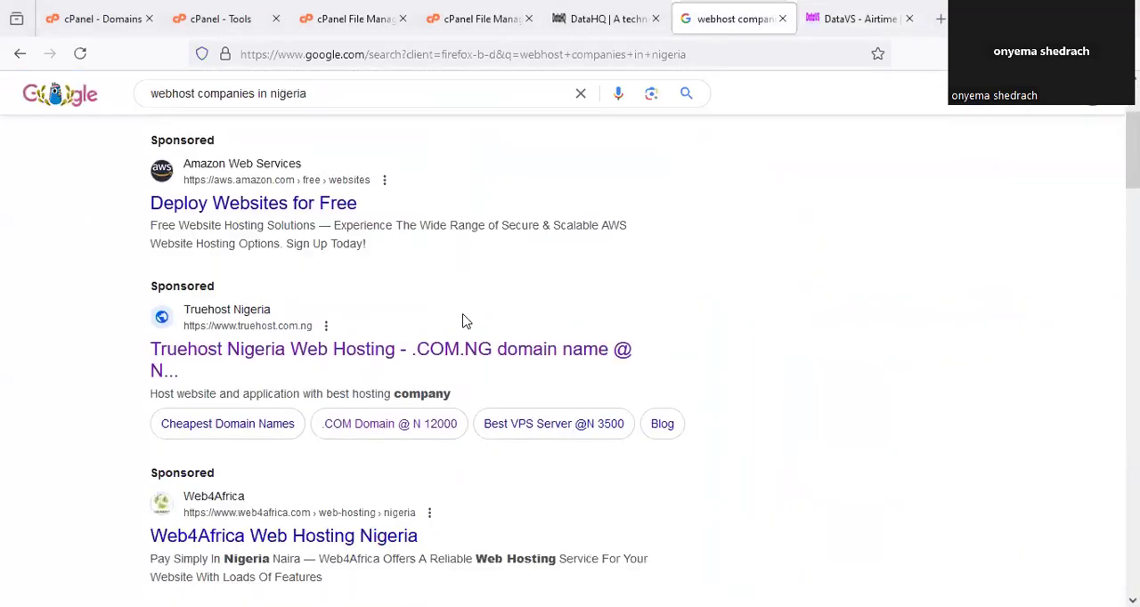
{"action": "scroll", "coordinate": [462, 320], "scroll_direction": "down", "scroll_amount": 4}
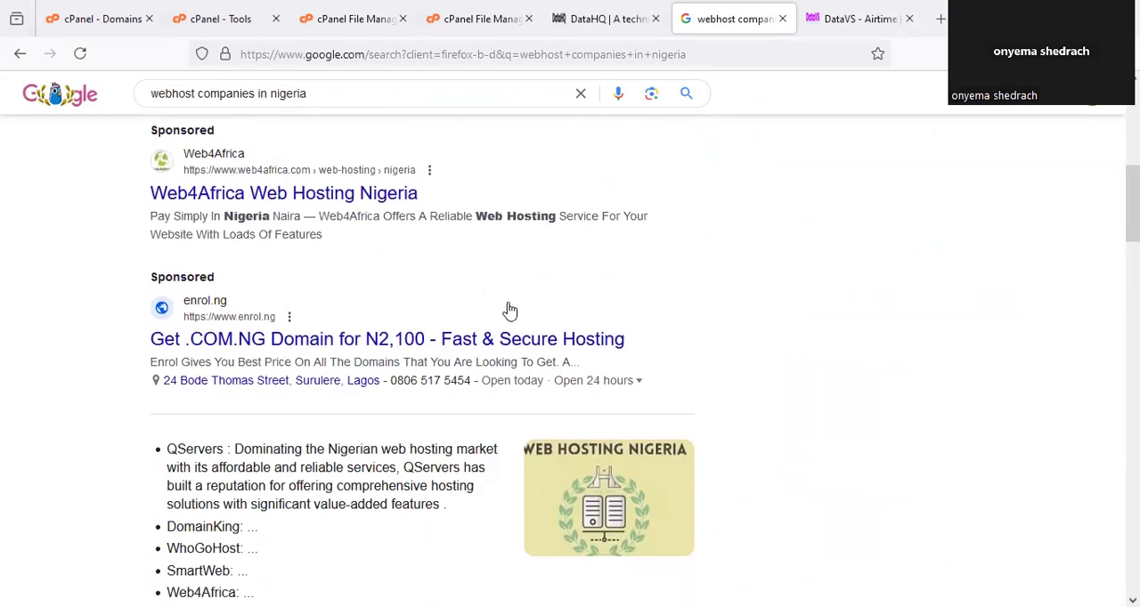
{"action": "scroll", "coordinate": [509, 307], "scroll_direction": "down", "scroll_amount": 10}
{"action": "scroll", "coordinate": [514, 307], "scroll_direction": "down", "scroll_amount": 6}
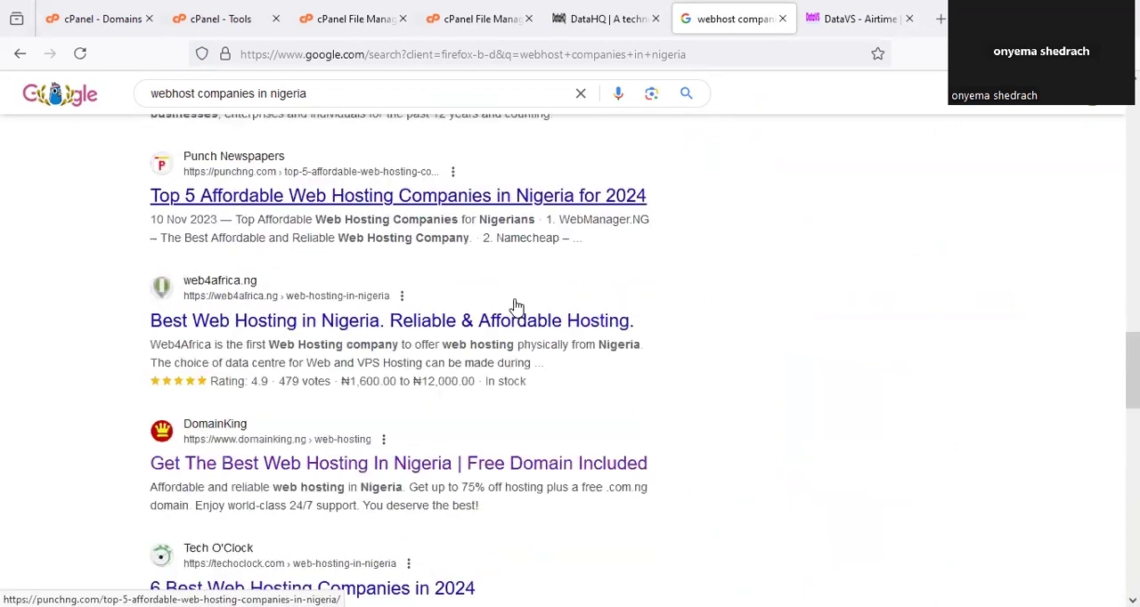
Look further through the hosting results and circle the search query "webhost companies in nigeria".
{"action": "scroll", "coordinate": [516, 306], "scroll_direction": "up", "scroll_amount": 1}
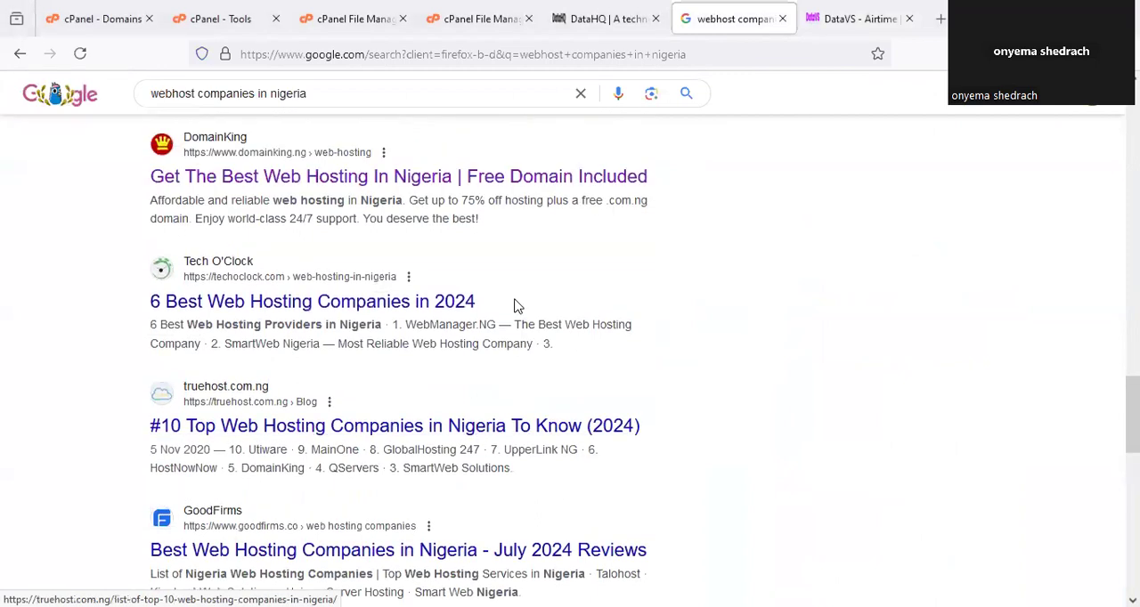
{"action": "scroll", "coordinate": [517, 305], "scroll_direction": "down", "scroll_amount": 3}
{"action": "scroll", "coordinate": [528, 304], "scroll_direction": "down", "scroll_amount": 4}
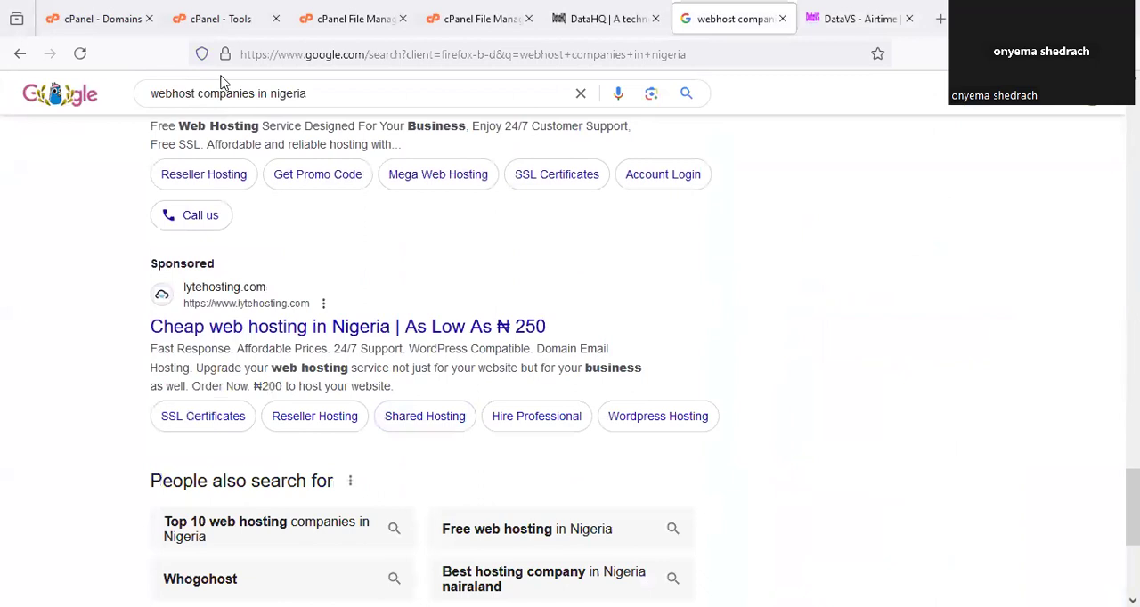
{"action": "mouse_move", "coordinate": [223, 82]}
{"action": "left_mouse_down"}
{"action": "mouse_move", "coordinate": [377, 92]}
{"action": "mouse_move", "coordinate": [214, 89]}
{"action": "left_mouse_up"}
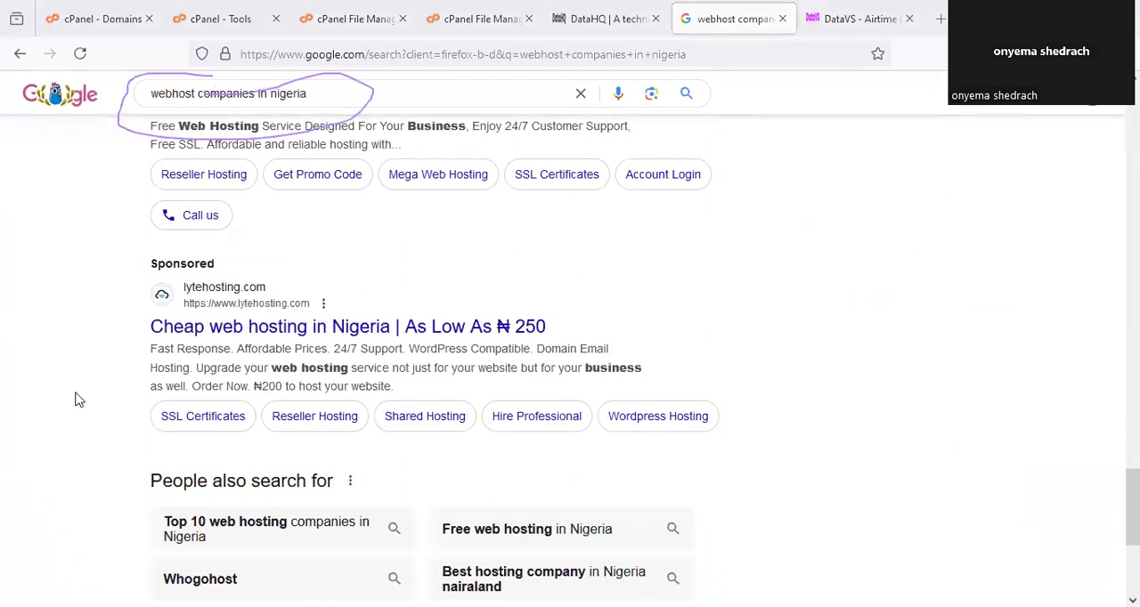
Look through the Google results for Nigerian web hosting companies, covering the sponsored providers, the featured list and the regular listings.
{"action": "scroll", "coordinate": [674, 326], "scroll_direction": "down", "scroll_amount": 10}
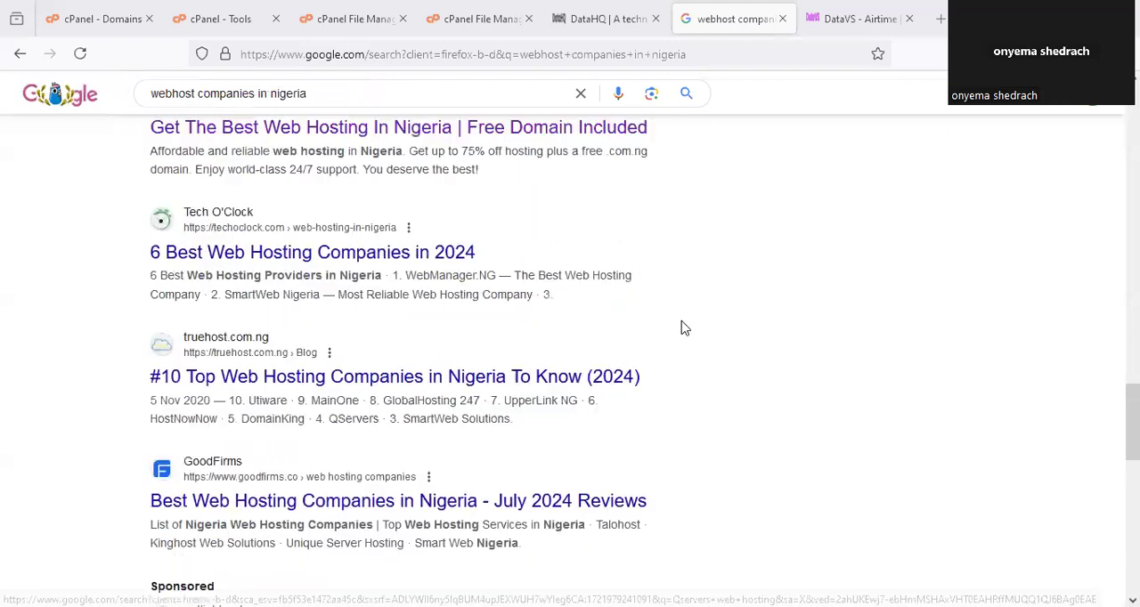
{"action": "scroll", "coordinate": [682, 329], "scroll_direction": "up", "scroll_amount": 10}
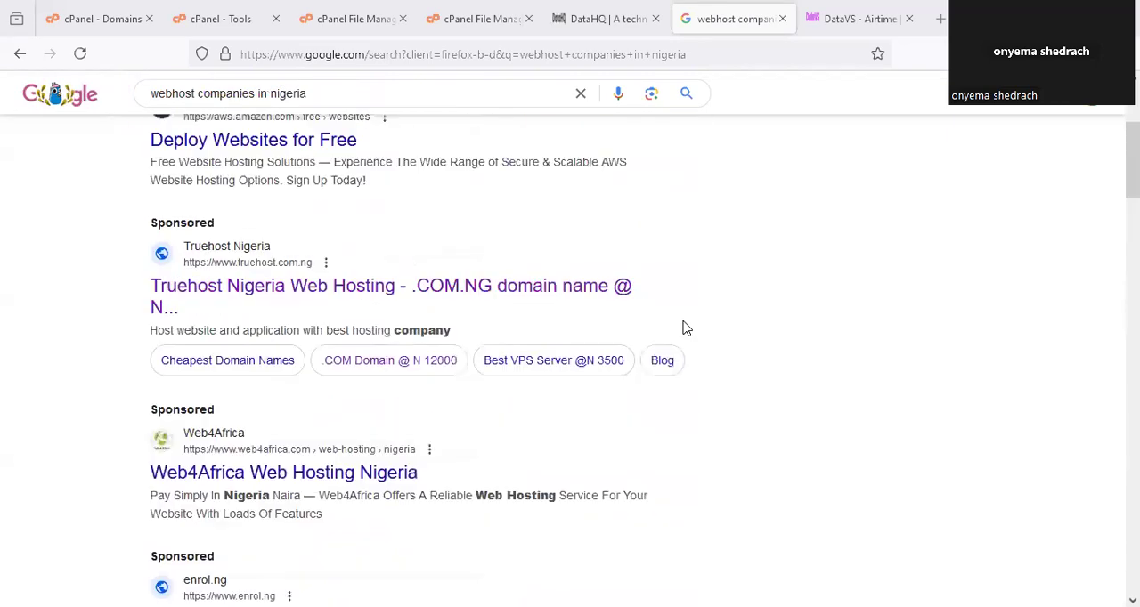
{"action": "scroll", "coordinate": [686, 329], "scroll_direction": "up", "scroll_amount": 5}
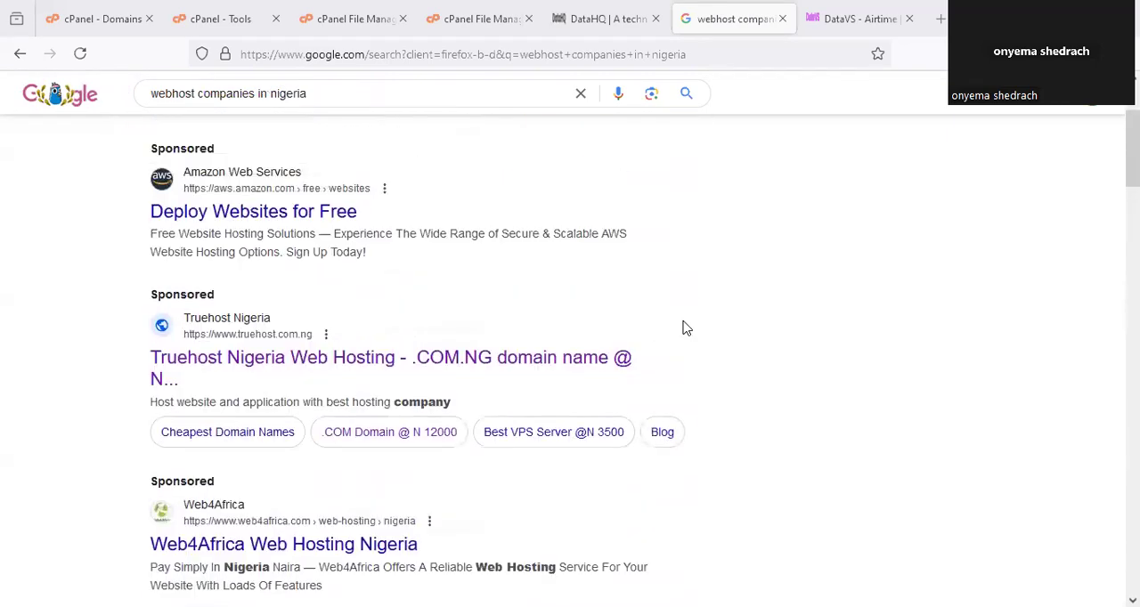
{"action": "scroll", "coordinate": [686, 329], "scroll_direction": "down", "scroll_amount": 4}
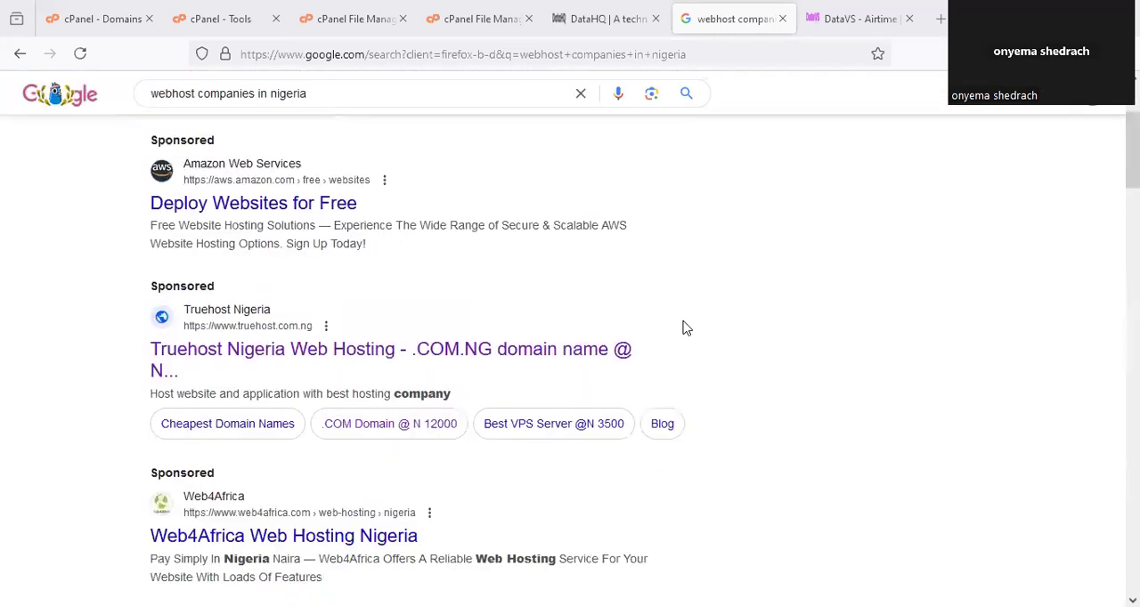
{"action": "scroll", "coordinate": [686, 327], "scroll_direction": "down", "scroll_amount": 5}
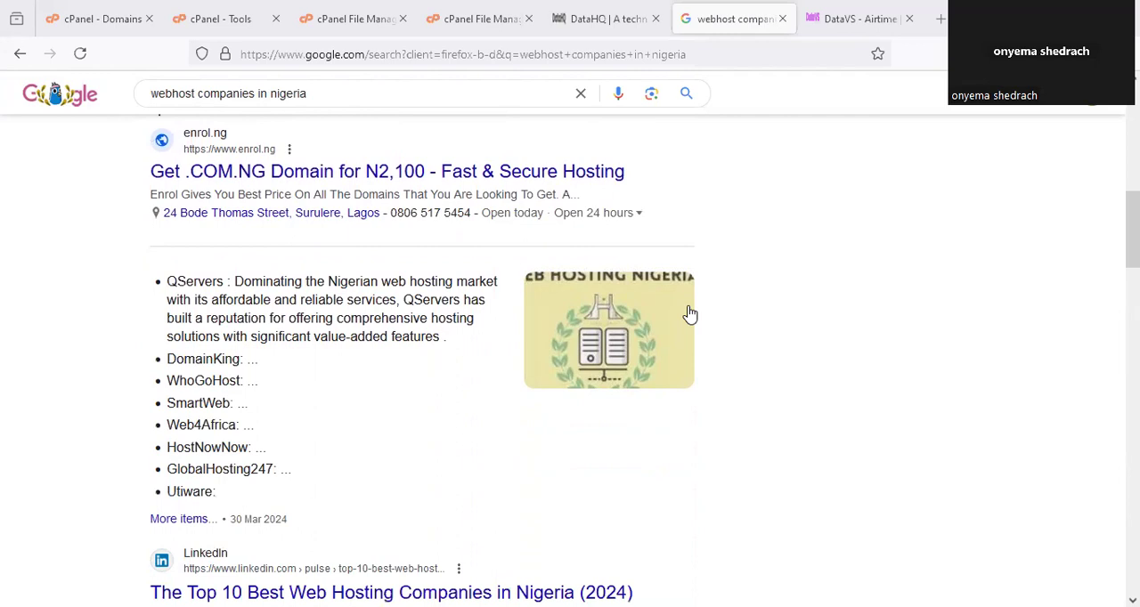
{"action": "scroll", "coordinate": [690, 313], "scroll_direction": "down", "scroll_amount": 7}
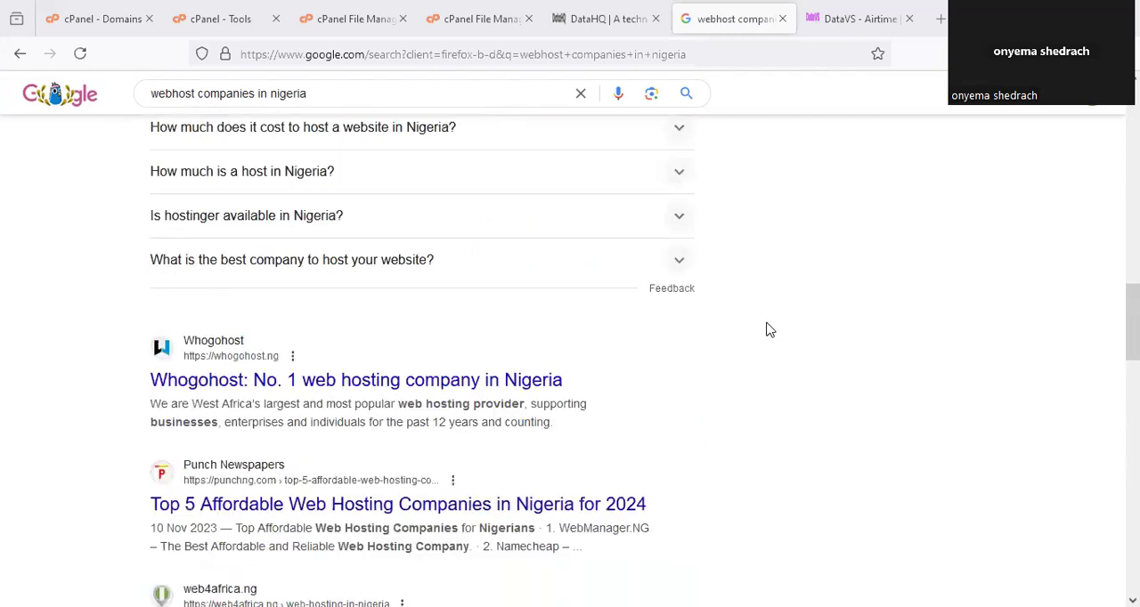
{"action": "scroll", "coordinate": [770, 330], "scroll_direction": "down", "scroll_amount": 2}
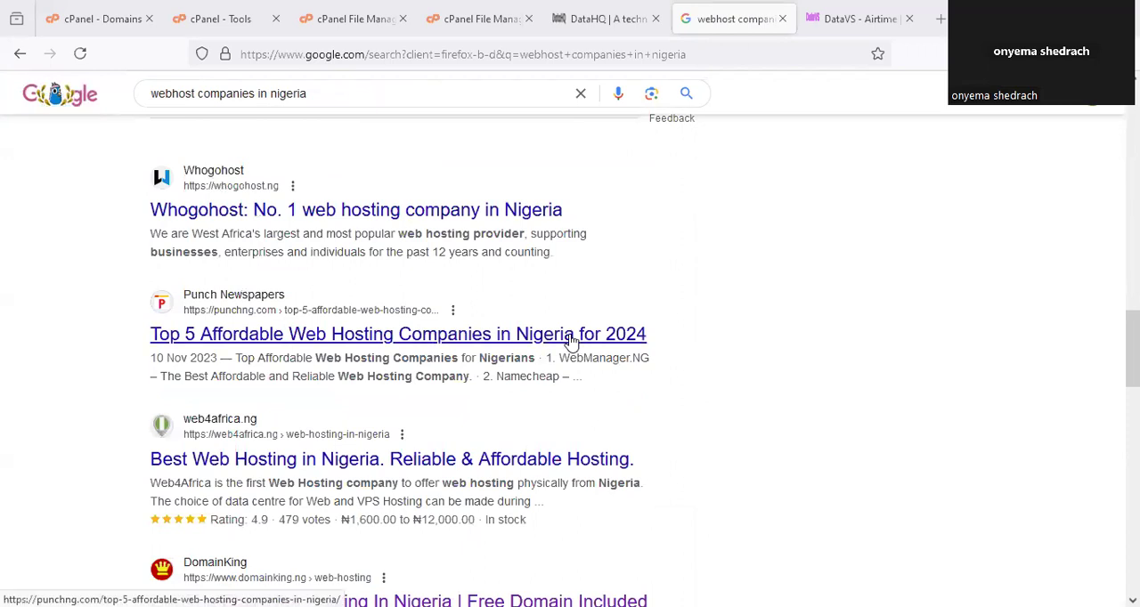
{"action": "scroll", "coordinate": [573, 341], "scroll_direction": "down", "scroll_amount": 7}
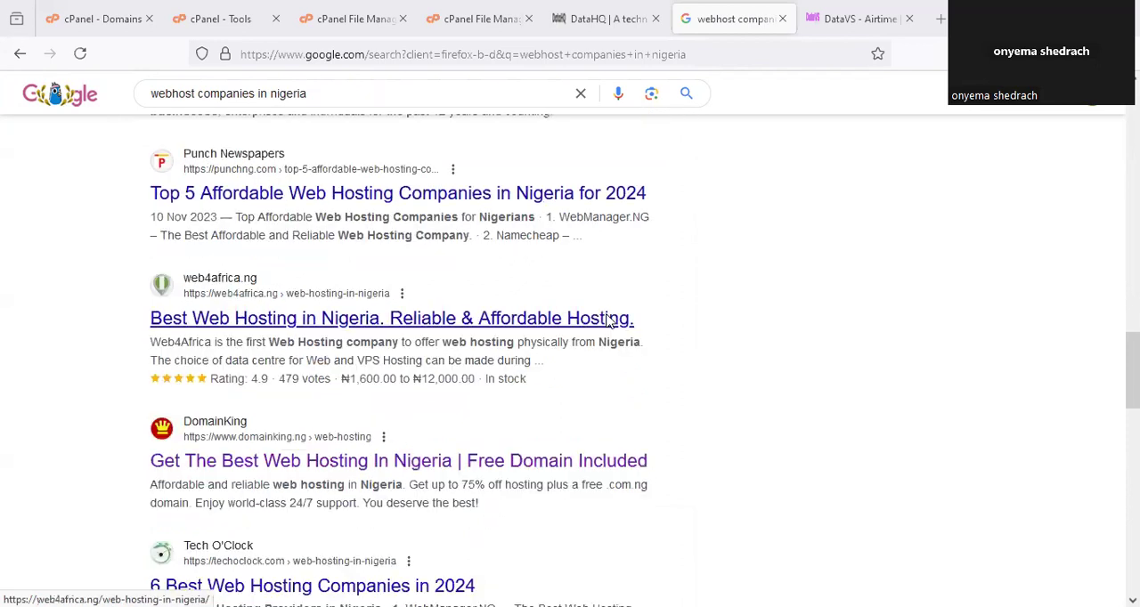
{"action": "scroll", "coordinate": [640, 304], "scroll_direction": "down", "scroll_amount": 1}
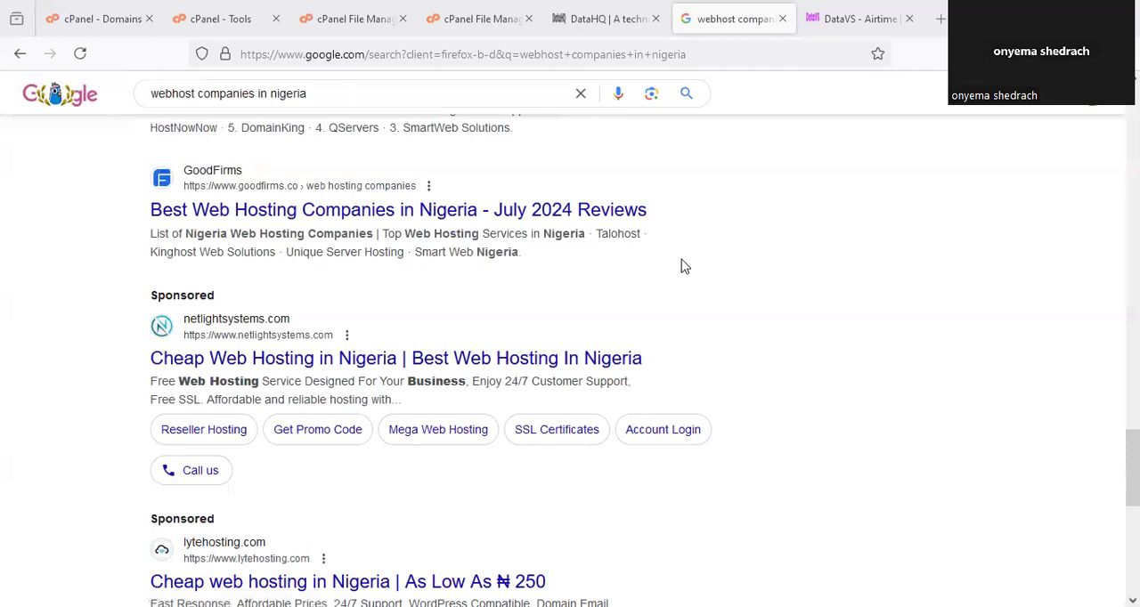
{"action": "scroll", "coordinate": [700, 283], "scroll_direction": "up", "scroll_amount": 4}
{"action": "scroll", "coordinate": [700, 282], "scroll_direction": "up", "scroll_amount": 15}
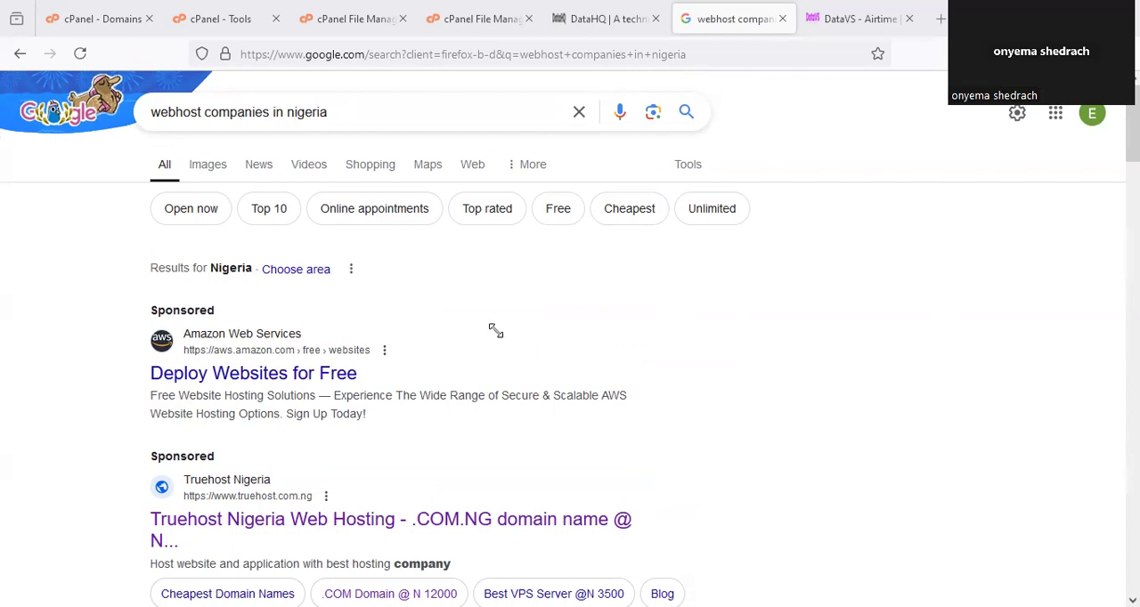
Switch to the cPanel Tools page, circle the cPanel logo, and clear the marking.
{"action": "left_click", "coordinate": [347, 22]}
{"action": "left_click", "coordinate": [472, 19]}
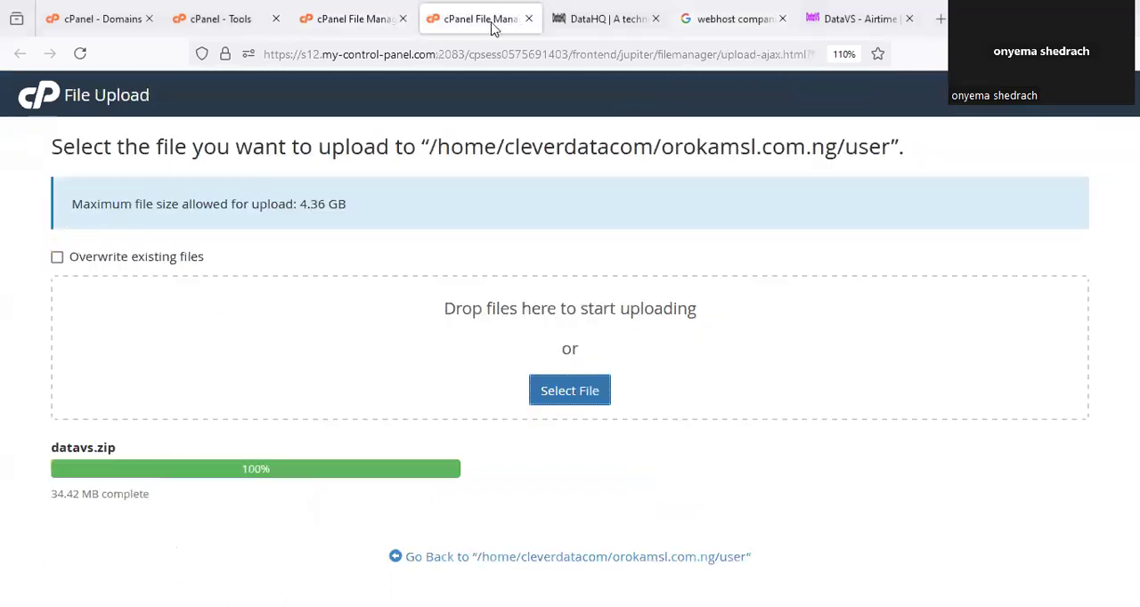
{"action": "left_click", "coordinate": [227, 22]}
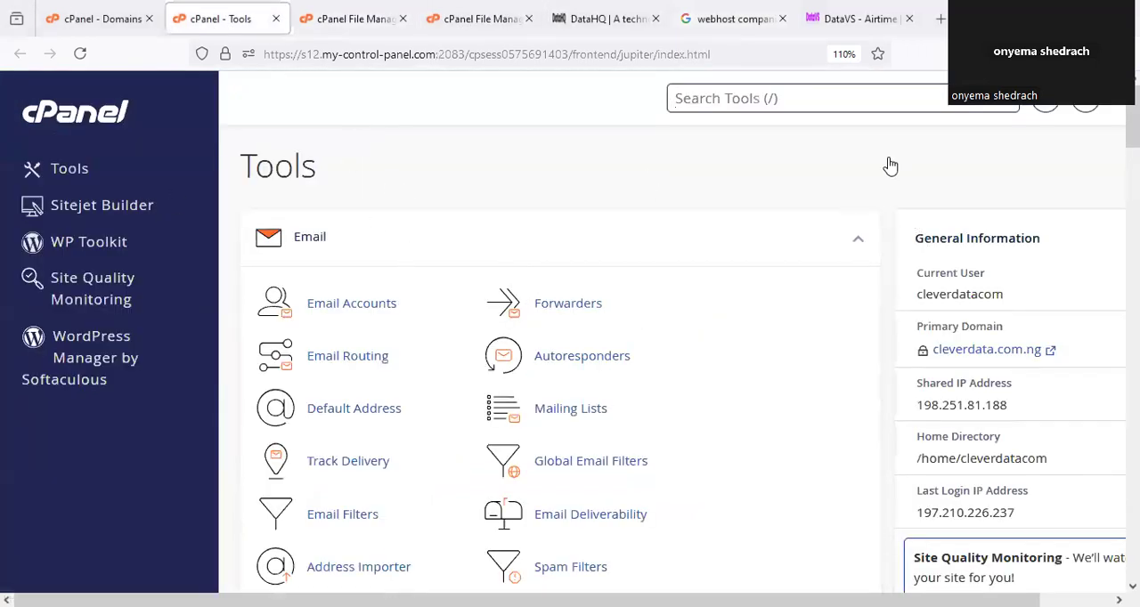
{"action": "mouse_move", "coordinate": [18, 89]}
{"action": "left_mouse_down"}
{"action": "mouse_move", "coordinate": [110, 85]}
{"action": "mouse_move", "coordinate": [127, 96]}
{"action": "left_mouse_up"}
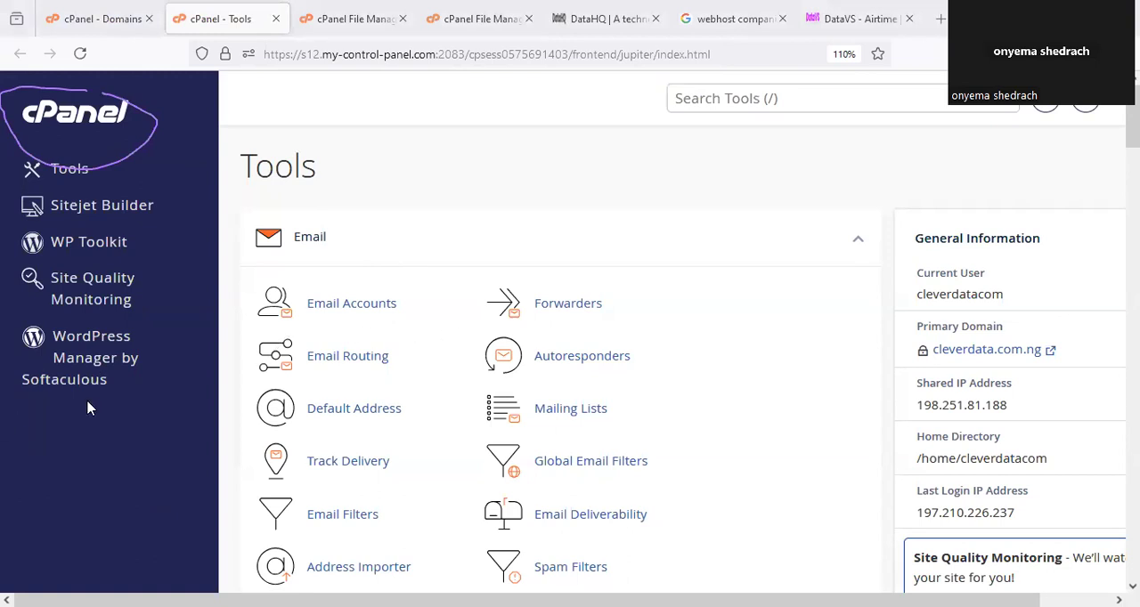
{"action": "left_click", "coordinate": [543, 349]}
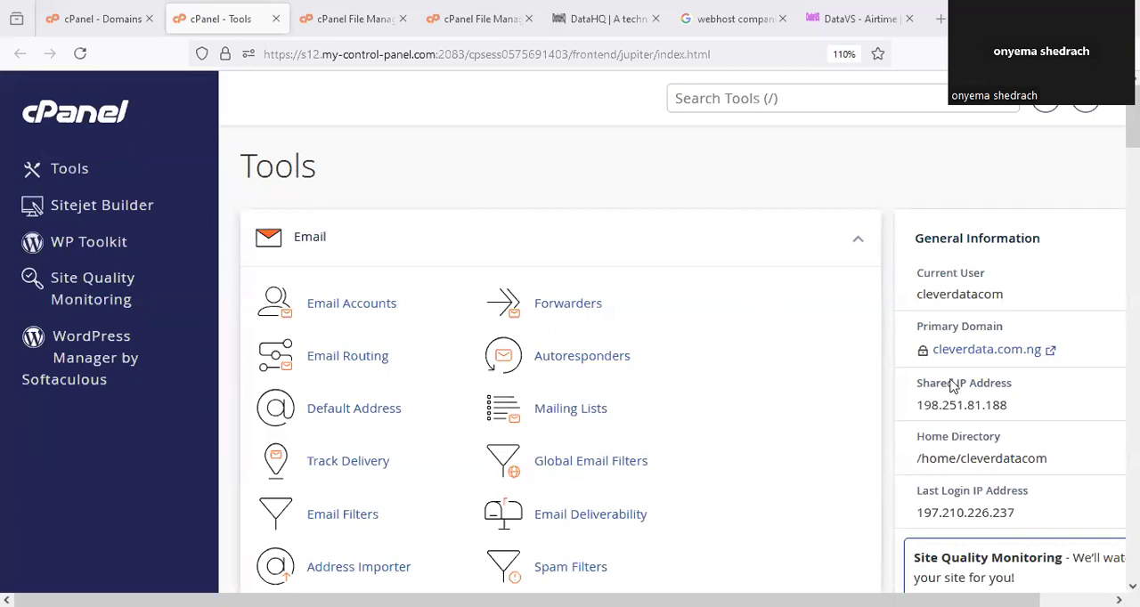
Look over the tool groups and account statistics on the cPanel Tools page.
{"action": "scroll", "coordinate": [726, 373], "scroll_direction": "down", "scroll_amount": 4}
{"action": "scroll", "coordinate": [725, 374], "scroll_direction": "down", "scroll_amount": 20}
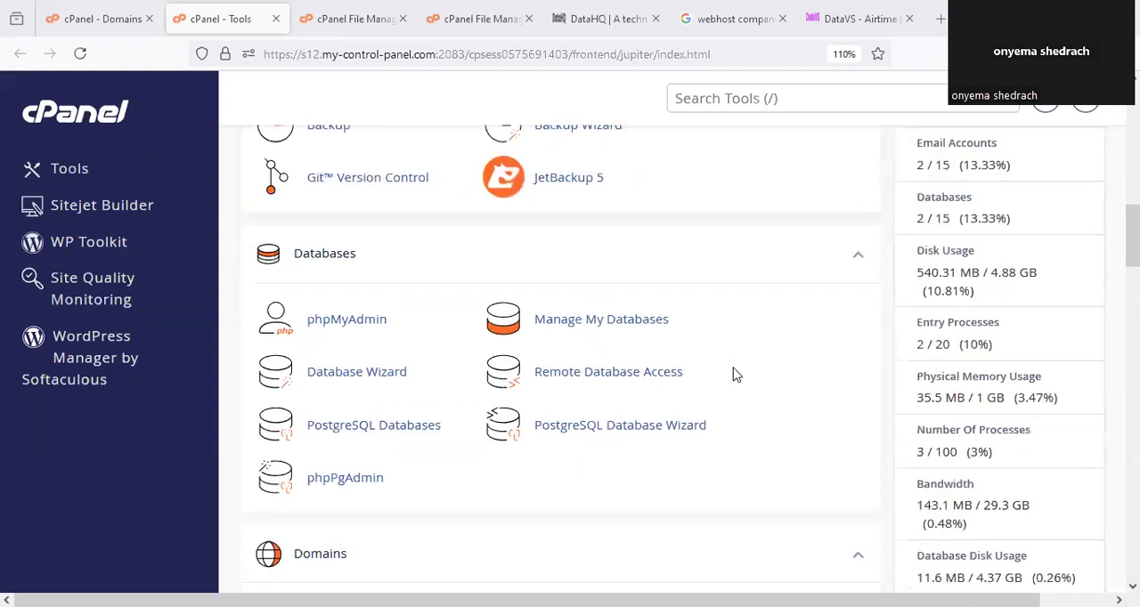
{"action": "scroll", "coordinate": [743, 375], "scroll_direction": "up", "scroll_amount": 5}
{"action": "scroll", "coordinate": [744, 375], "scroll_direction": "down", "scroll_amount": 7}
{"action": "scroll", "coordinate": [744, 378], "scroll_direction": "up", "scroll_amount": 13}
{"action": "scroll", "coordinate": [743, 383], "scroll_direction": "up", "scroll_amount": 15}
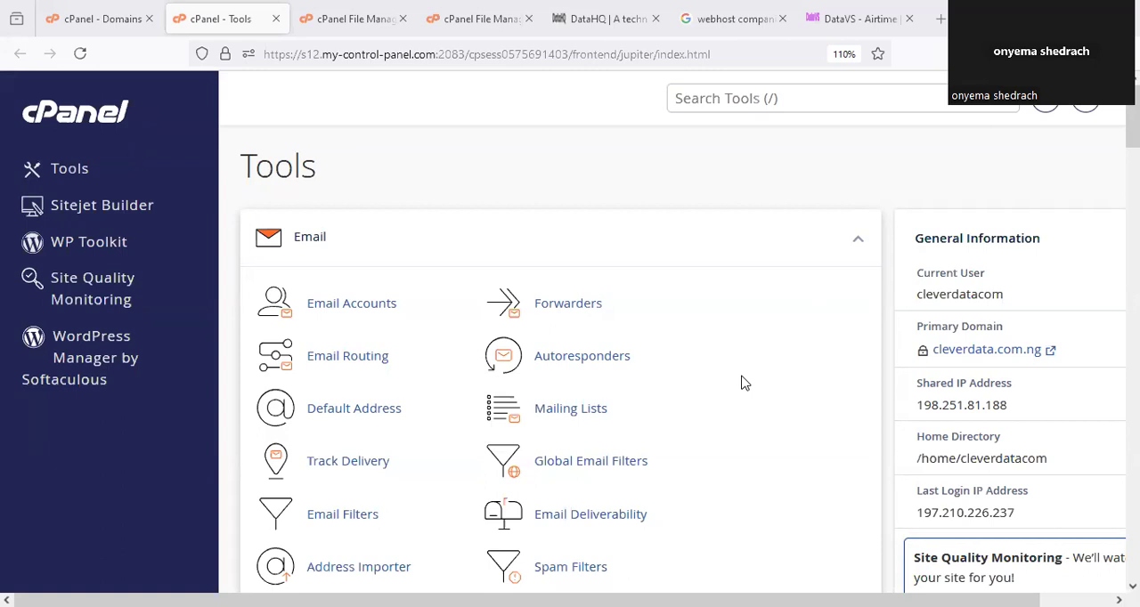
Find the Files section on the Tools page and circle its heading and the File Manager entry.
{"action": "scroll", "coordinate": [744, 383], "scroll_direction": "down", "scroll_amount": 3}
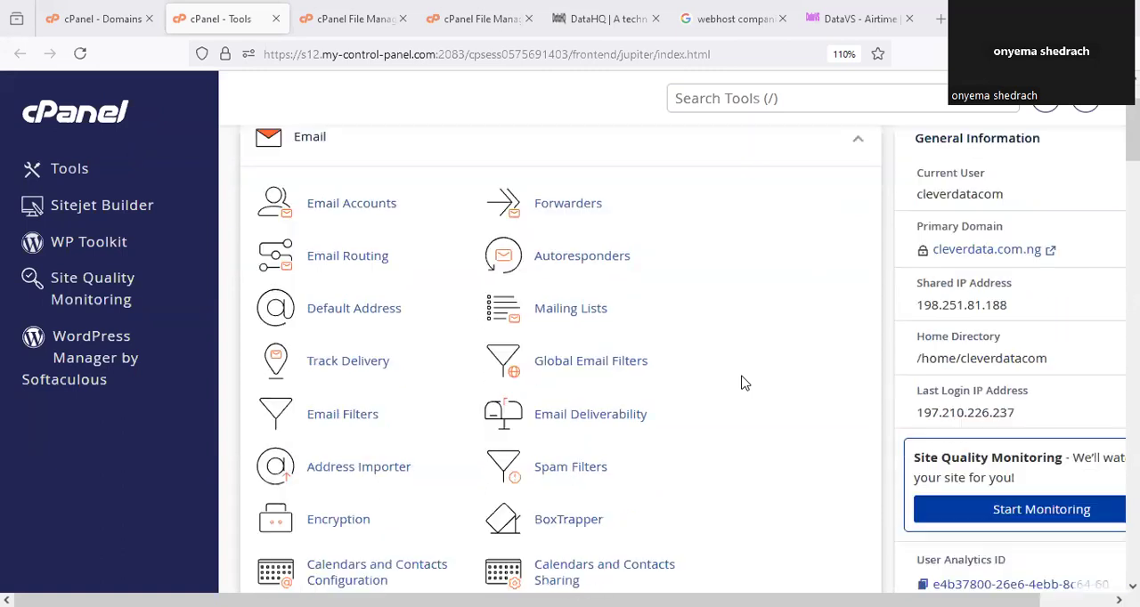
{"action": "scroll", "coordinate": [743, 383], "scroll_direction": "down", "scroll_amount": 2}
{"action": "scroll", "coordinate": [743, 383], "scroll_direction": "up", "scroll_amount": 4}
{"action": "scroll", "coordinate": [744, 383], "scroll_direction": "down", "scroll_amount": 8}
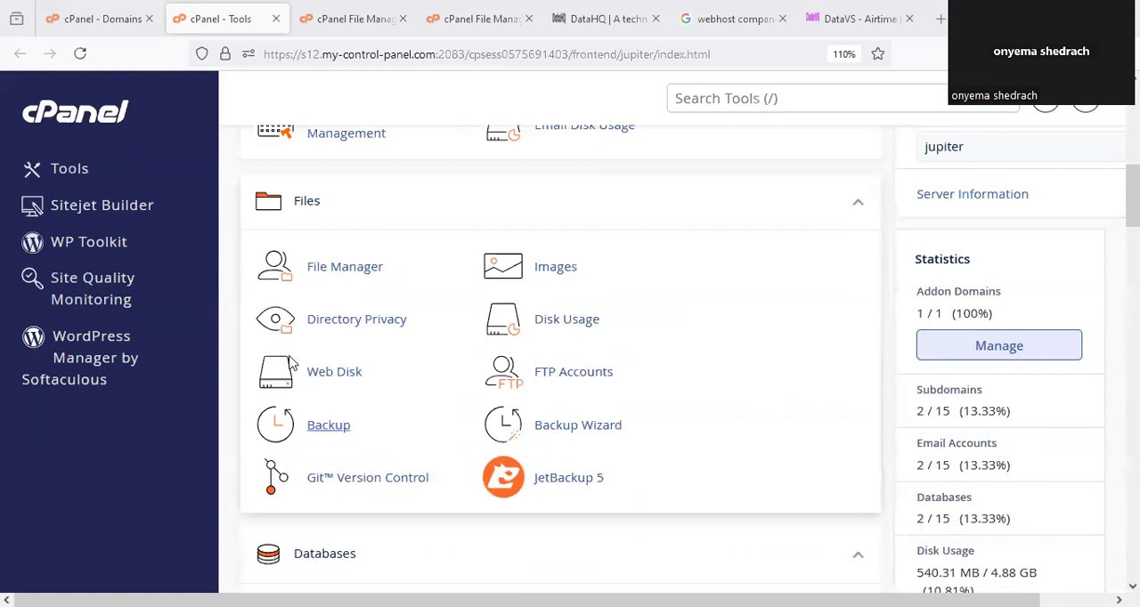
{"action": "mouse_move", "coordinate": [321, 172]}
{"action": "left_mouse_down"}
{"action": "mouse_move", "coordinate": [245, 217]}
{"action": "mouse_move", "coordinate": [311, 263]}
{"action": "mouse_move", "coordinate": [324, 202]}
{"action": "left_mouse_up"}
{"action": "mouse_move", "coordinate": [358, 279]}
{"action": "left_mouse_down"}
{"action": "mouse_move", "coordinate": [385, 294]}
{"action": "mouse_move", "coordinate": [368, 238]}
{"action": "left_mouse_up"}
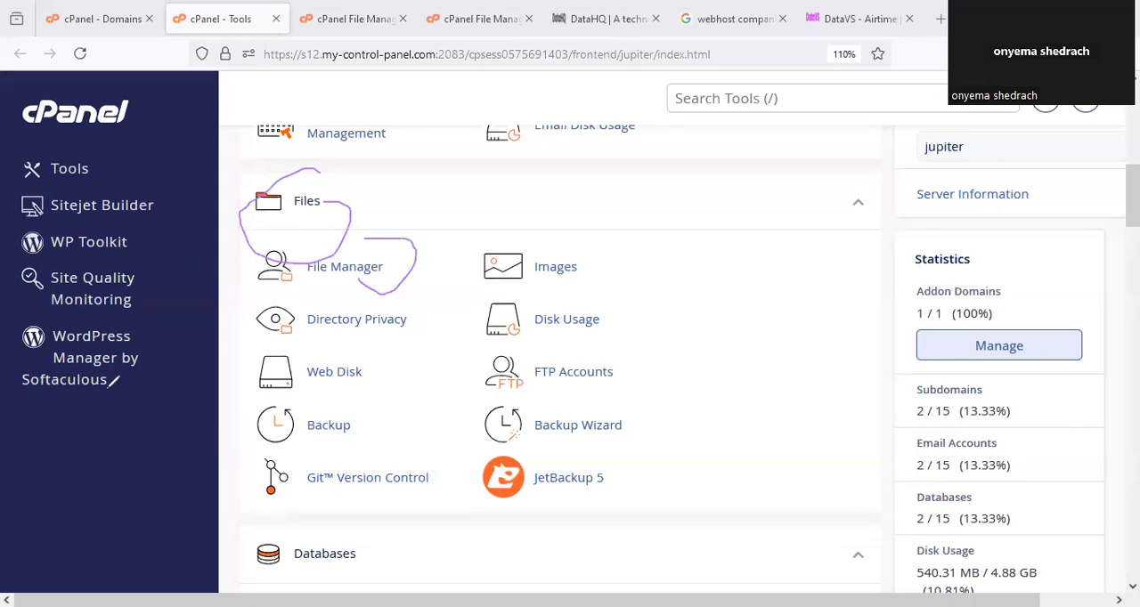
Switch to the File Manager and collapse the orokamsl.com.ng folder to look over the directory tree.
{"action": "left_click", "coordinate": [360, 19]}
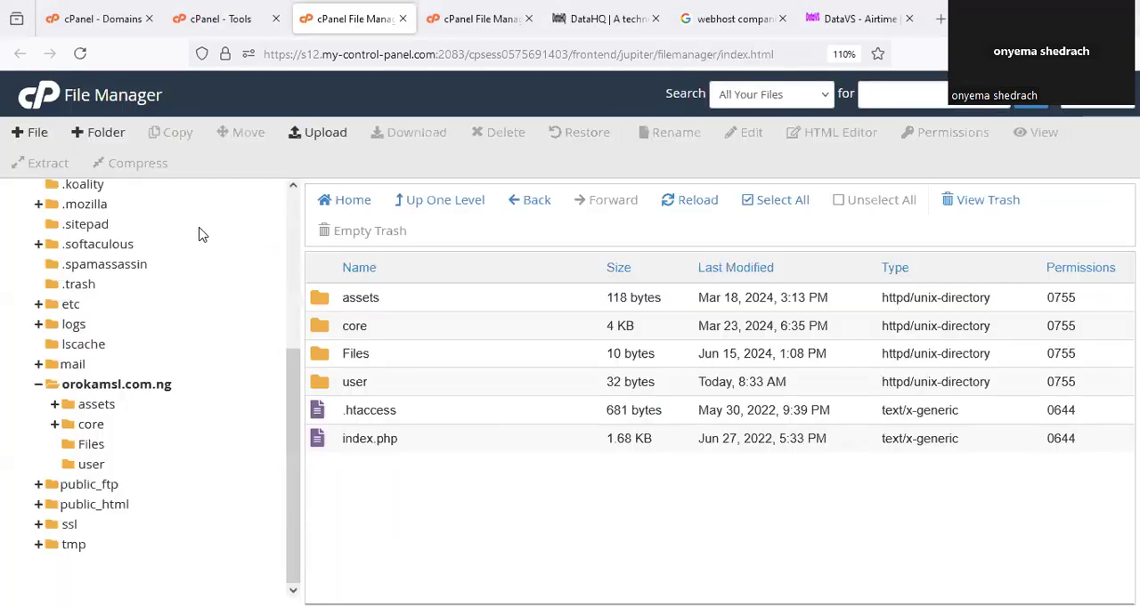
{"action": "left_click", "coordinate": [37, 384]}
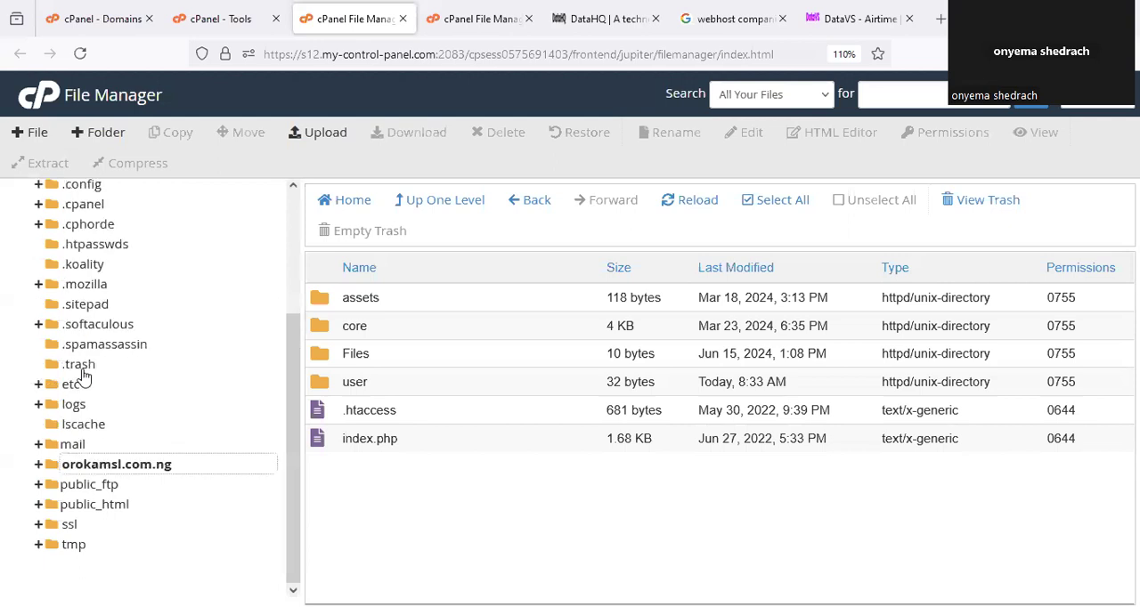
{"action": "scroll", "coordinate": [178, 339], "scroll_direction": "up", "scroll_amount": 3}
{"action": "scroll", "coordinate": [179, 344], "scroll_direction": "down", "scroll_amount": 3}
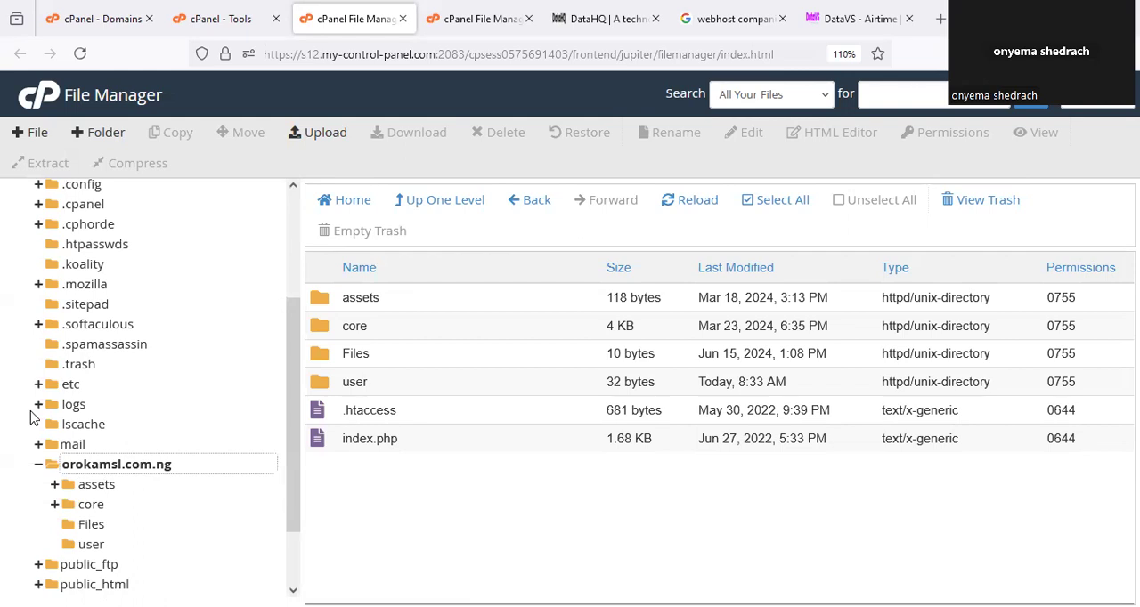
Copy the path /orokamsl.com.ng from the New Folder dialog and open orokamsl.com.ng in a new browser tab.
{"action": "left_click", "coordinate": [100, 134]}
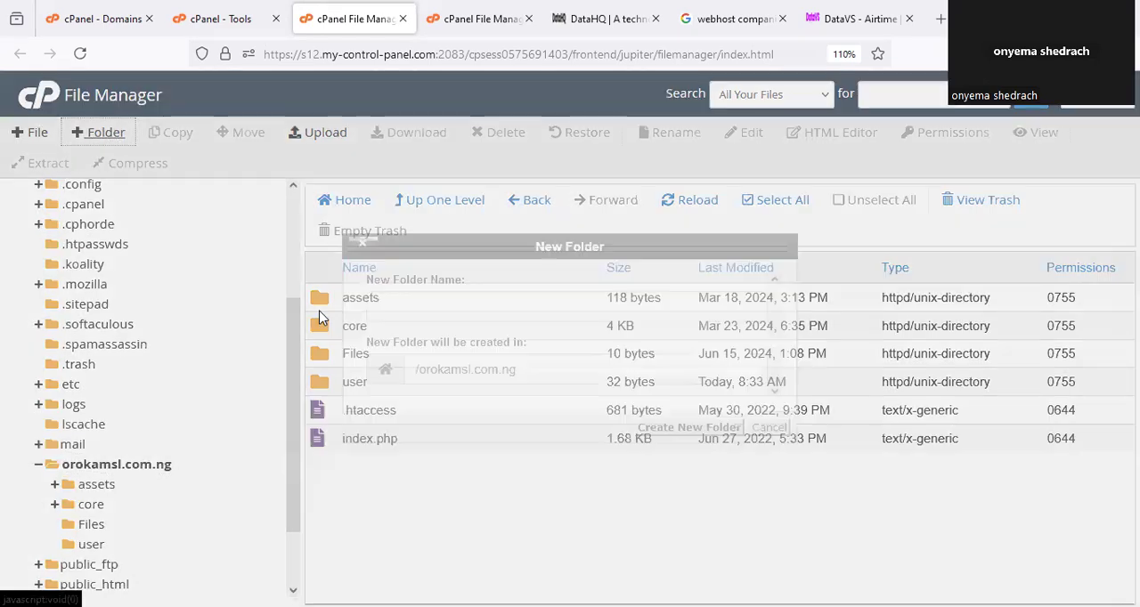
{"action": "left_click_drag", "start_coordinate": [550, 376], "coordinate": [410, 381]}
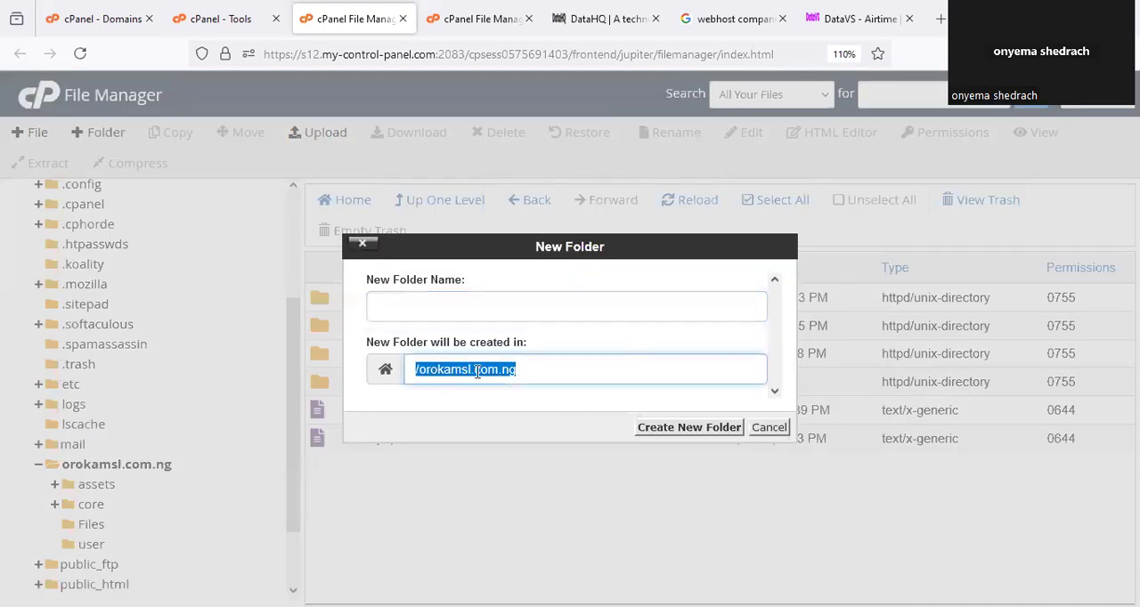
{"action": "right_click", "coordinate": [478, 372]}
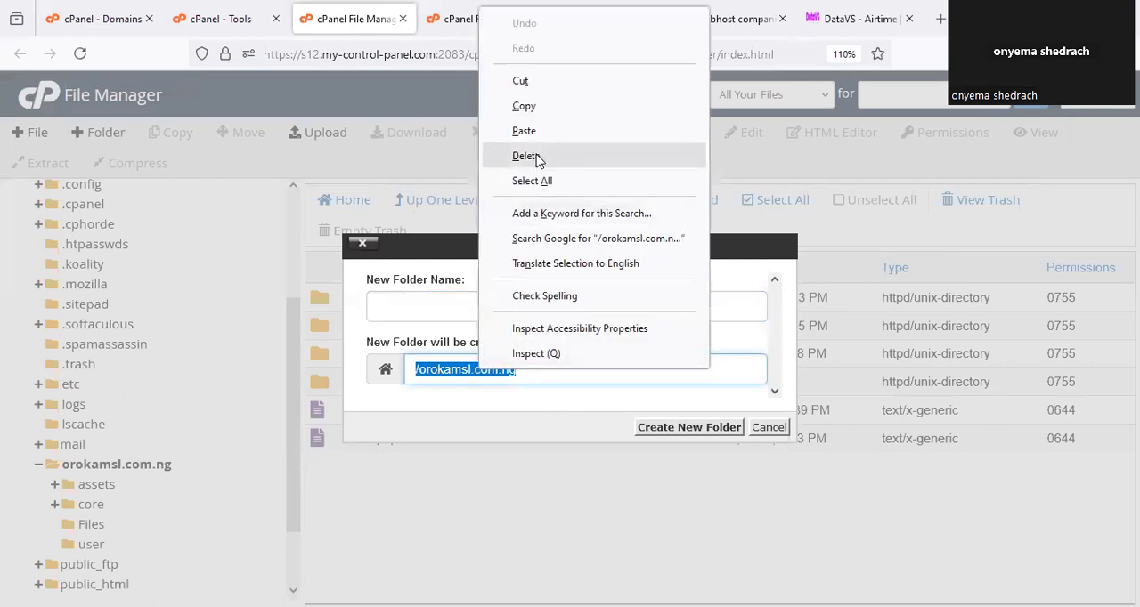
{"action": "left_click", "coordinate": [523, 107]}
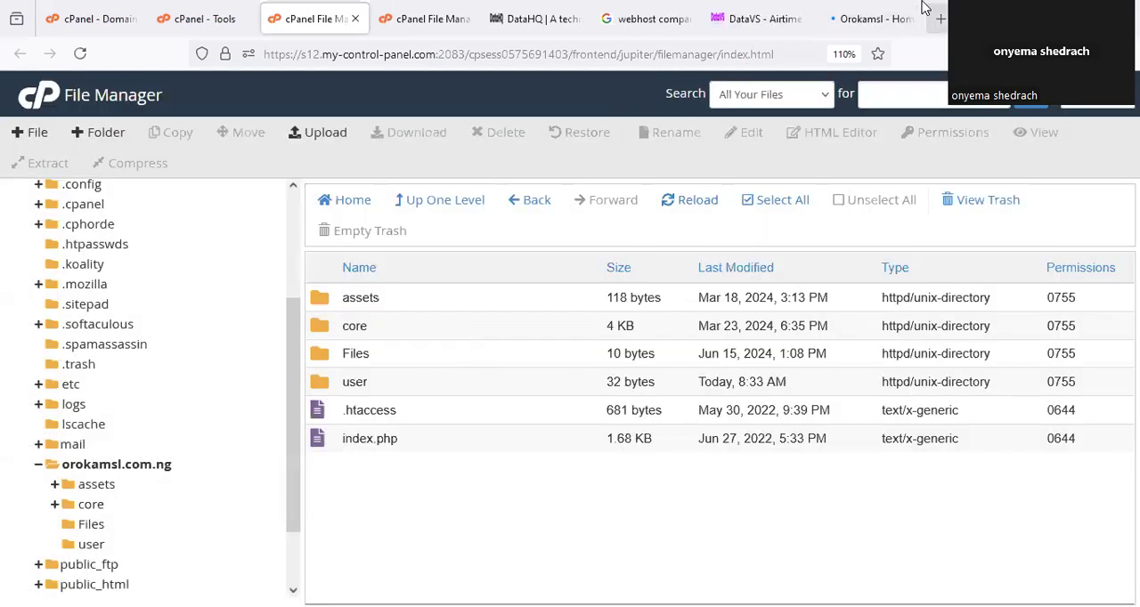
{"action": "left_click", "coordinate": [884, 18]}
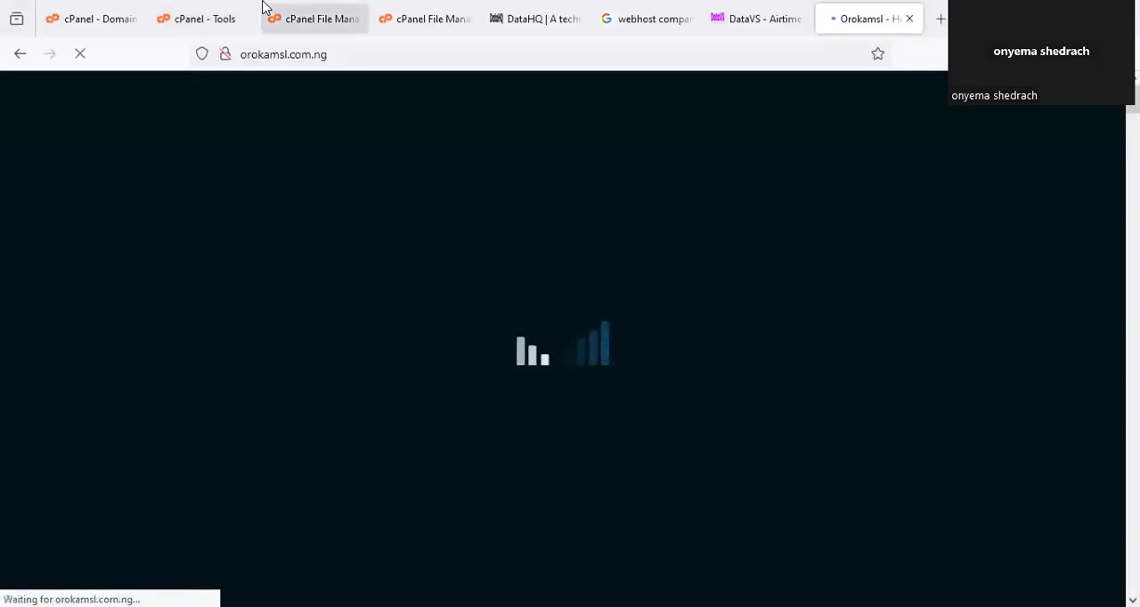
Return to the File Manager and point out the files and folders inside orokamsl.com.ng.
{"action": "left_click", "coordinate": [313, 17]}
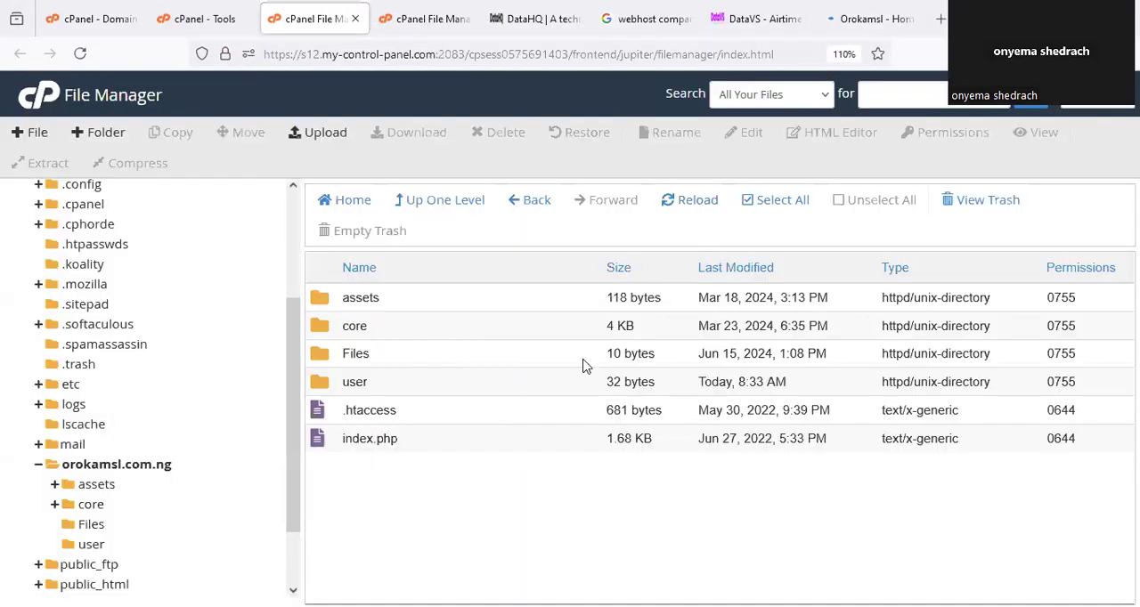
{"action": "double_click", "coordinate": [418, 378]}
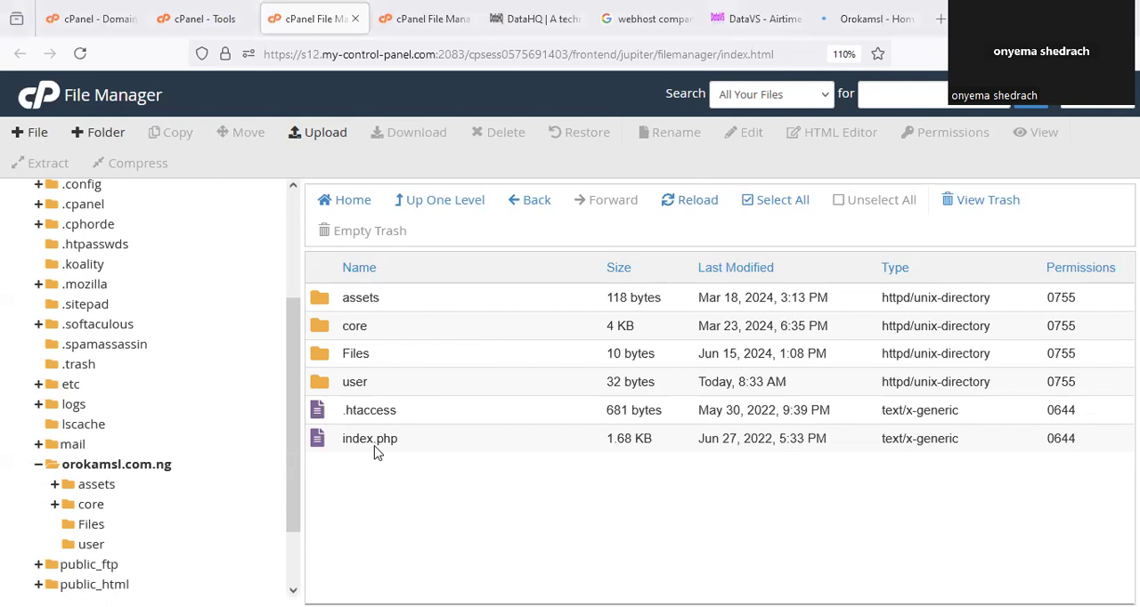
{"action": "mouse_move", "coordinate": [308, 292]}
{"action": "left_mouse_down"}
{"action": "mouse_move", "coordinate": [713, 400]}
{"action": "mouse_move", "coordinate": [483, 303]}
{"action": "mouse_move", "coordinate": [354, 292]}
{"action": "left_mouse_up"}
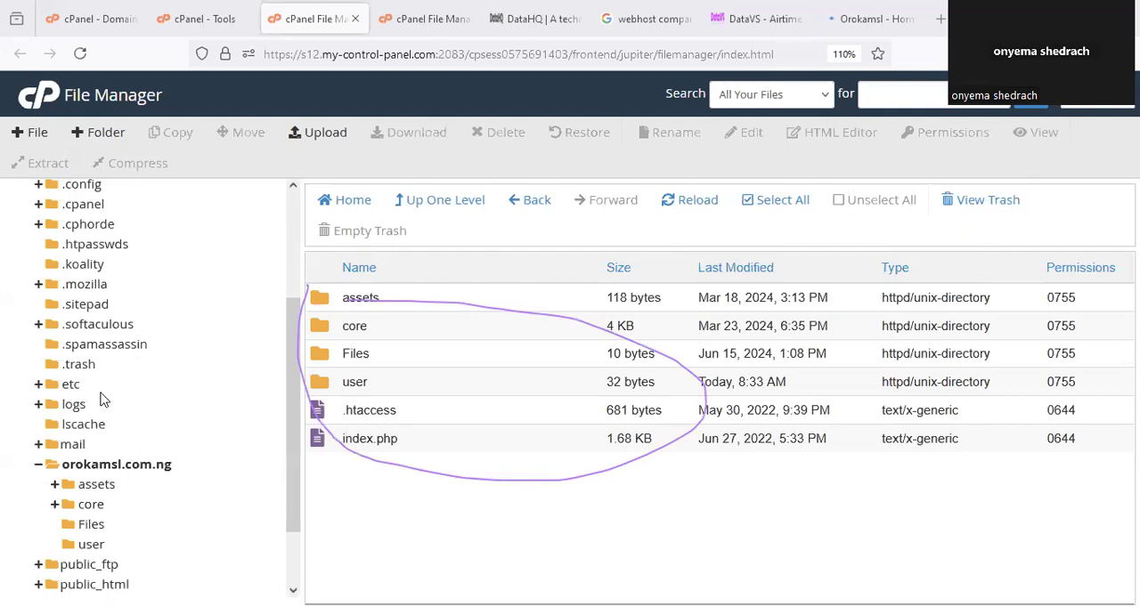
{"action": "left_click", "coordinate": [213, 17]}
{"action": "left_click", "coordinate": [120, 9]}
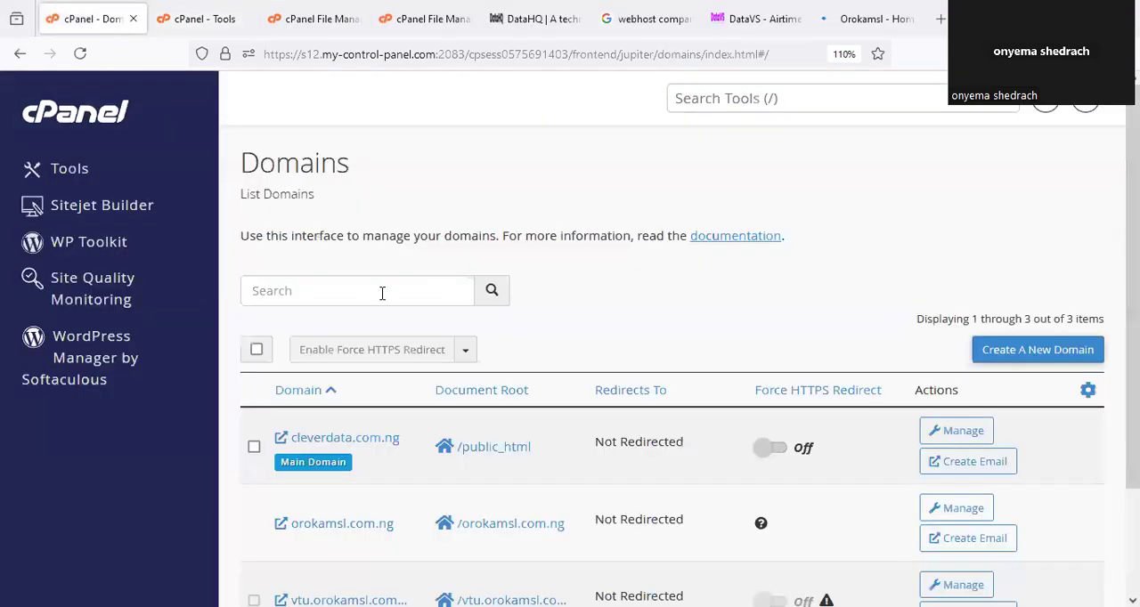
{"action": "left_click", "coordinate": [1024, 356]}
{"action": "left_click", "coordinate": [360, 372]}
{"action": "type", "text": "a"}
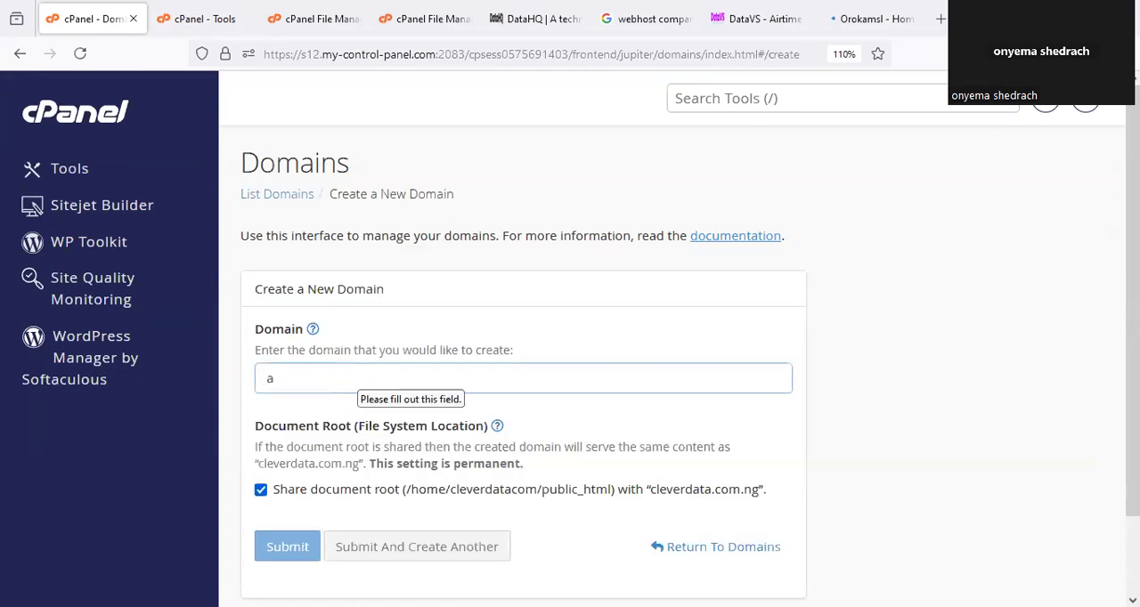
{"action": "type", "text": "pp.n"}
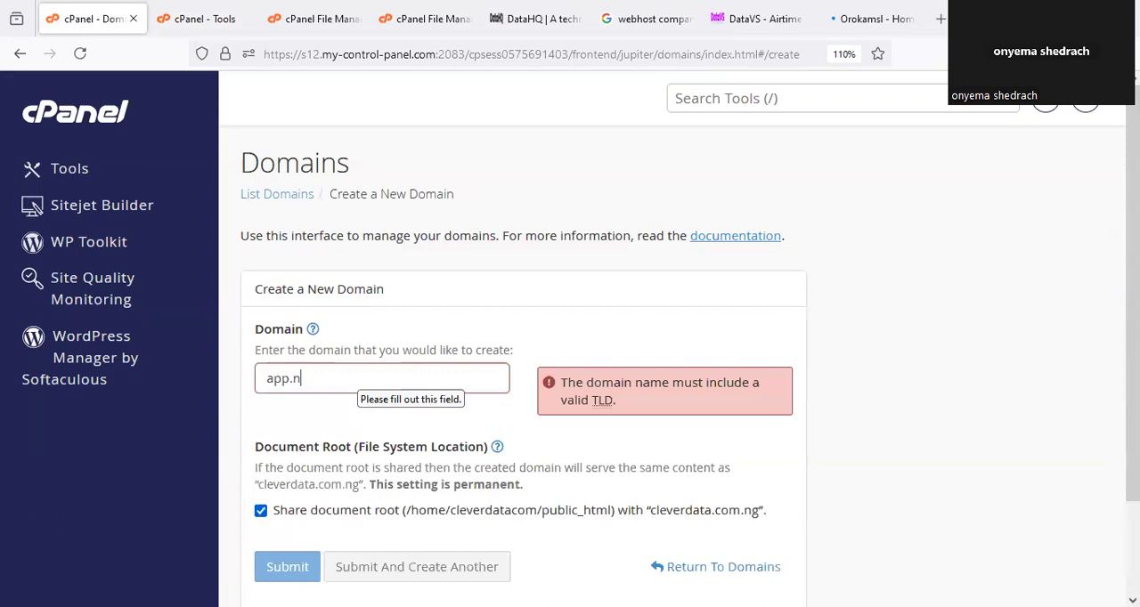
{"action": "key", "text": "BackSpace"}
{"action": "key", "text": "BackSpace"}
{"action": "key", "text": "BackSpace"}
{"action": "key", "text": "BackSpace"}
{"action": "key", "text": "BackSpace"}
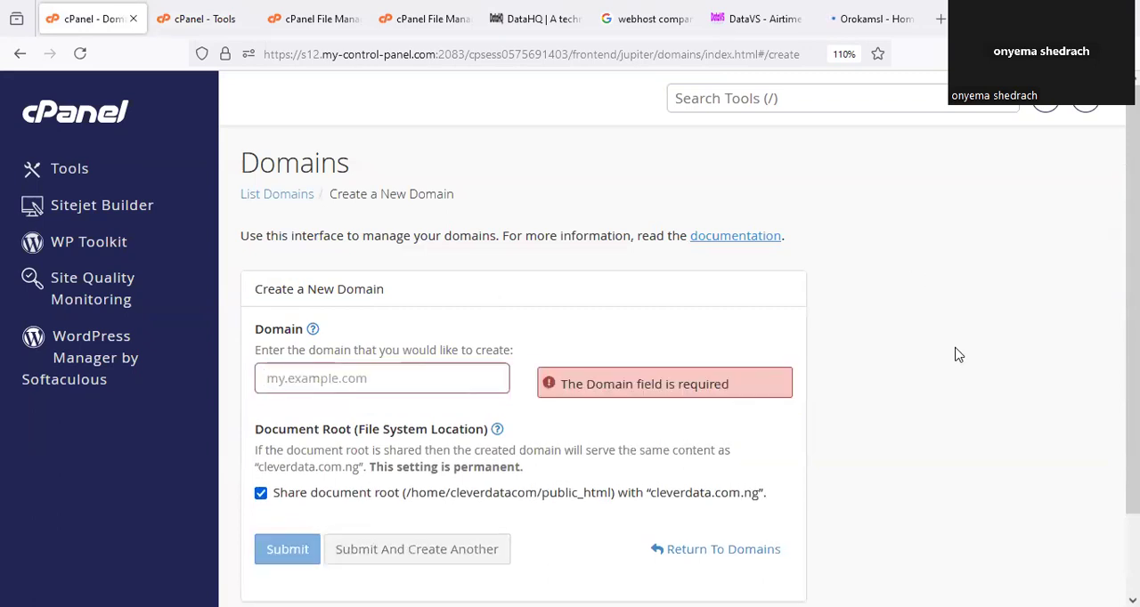
{"action": "scroll", "coordinate": [944, 374], "scroll_direction": "down", "scroll_amount": 2}
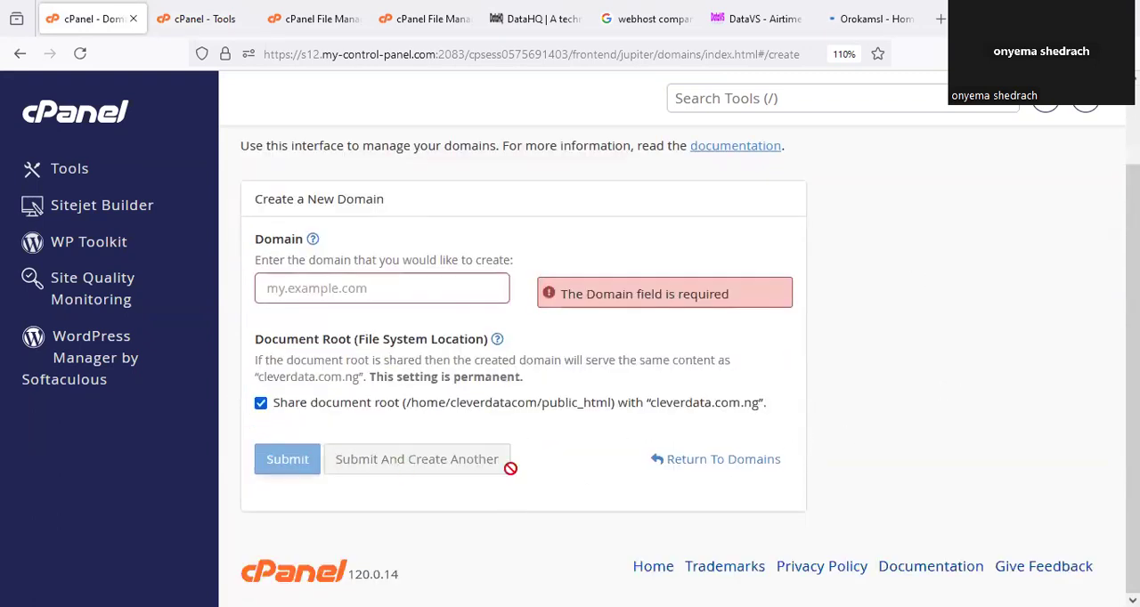
{"action": "left_click", "coordinate": [709, 467]}
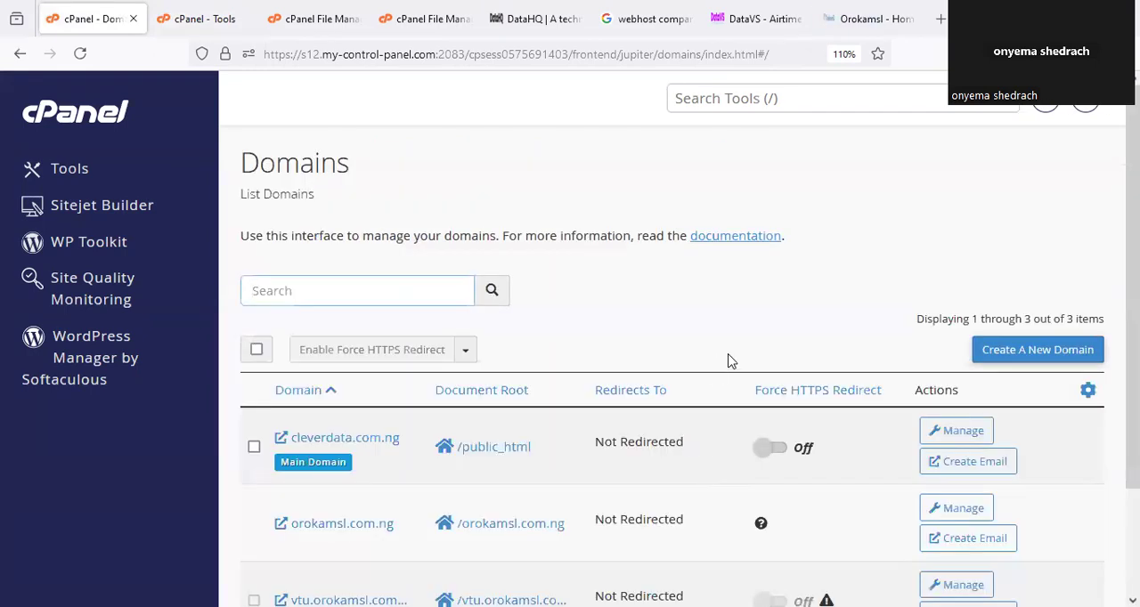
Find the vtu.orokamsl.com subdomain in the domain list and circle it.
{"action": "scroll", "coordinate": [739, 364], "scroll_direction": "down", "scroll_amount": 3}
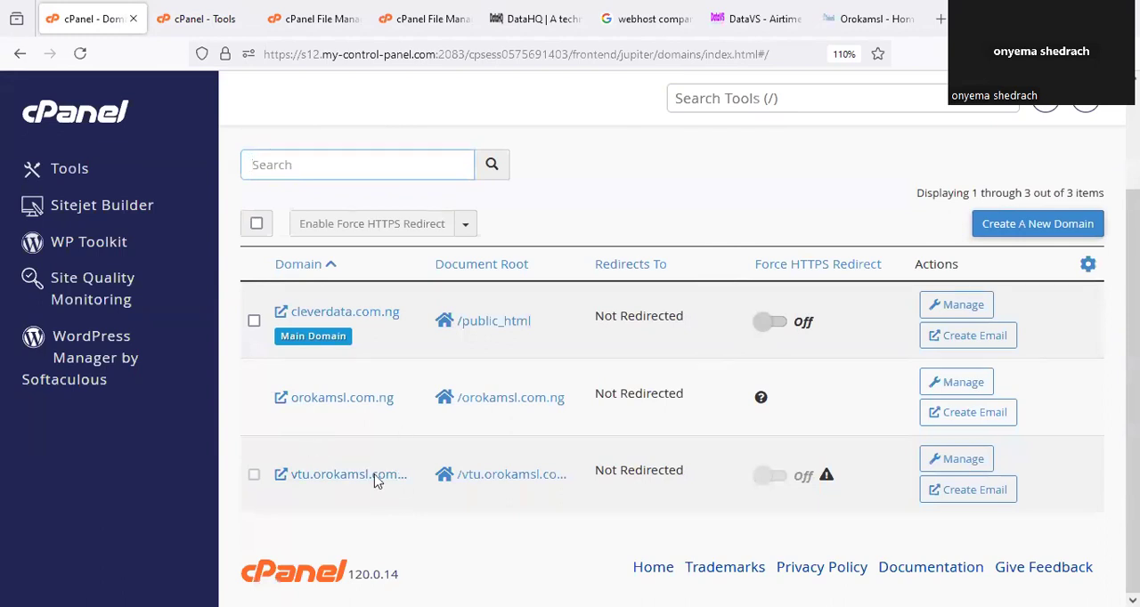
{"action": "mouse_move", "coordinate": [320, 441]}
{"action": "left_mouse_down"}
{"action": "mouse_move", "coordinate": [327, 503]}
{"action": "mouse_move", "coordinate": [383, 495]}
{"action": "mouse_move", "coordinate": [414, 464]}
{"action": "mouse_move", "coordinate": [374, 449]}
{"action": "left_mouse_up"}
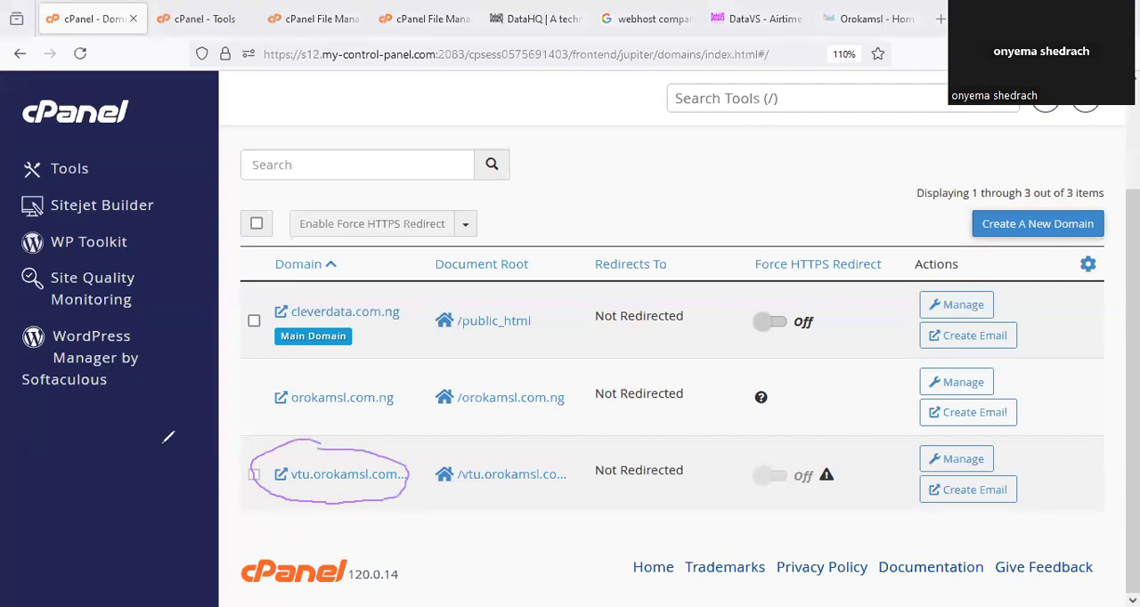
Switch to the File Manager, circle the user folder inside orokamsl.com.ng and open it.
{"action": "left_click", "coordinate": [305, 18]}
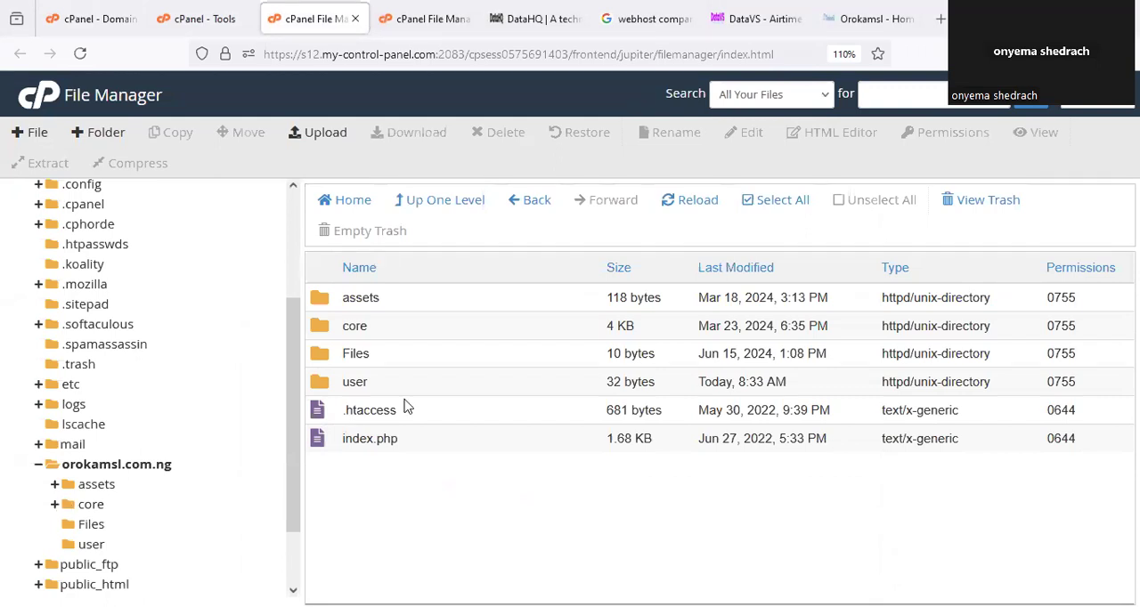
{"action": "mouse_move", "coordinate": [327, 368]}
{"action": "left_mouse_down"}
{"action": "mouse_move", "coordinate": [347, 367]}
{"action": "mouse_move", "coordinate": [320, 366]}
{"action": "left_mouse_up"}
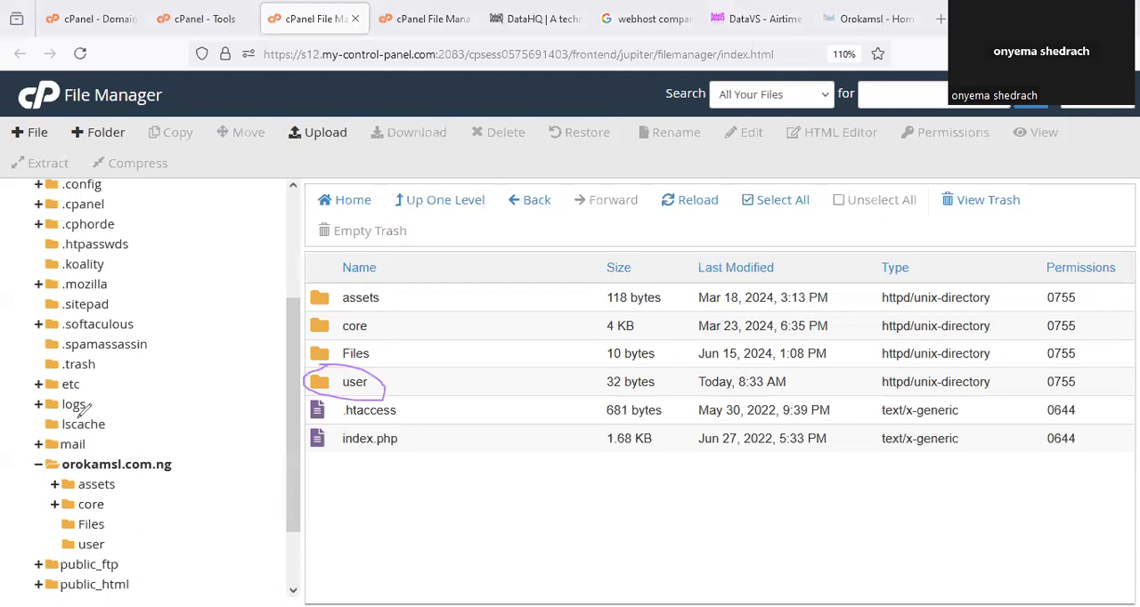
{"action": "double_click", "coordinate": [354, 381]}
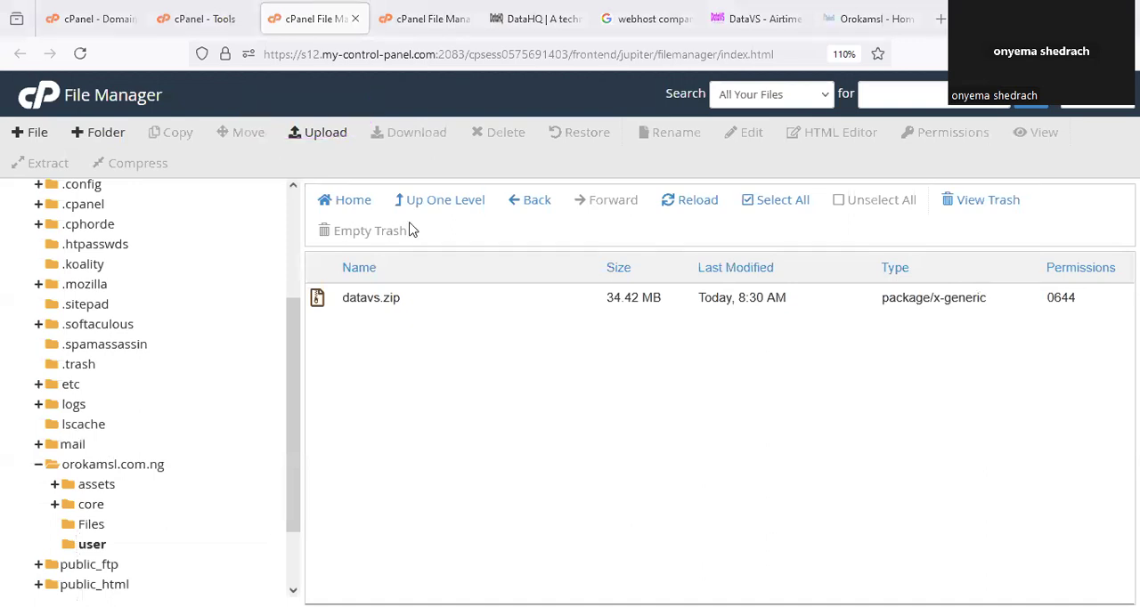
Circle the VTUScript Plan on the DataVS site, then return to the File Manager and circle the Upload command.
{"action": "left_click", "coordinate": [751, 15]}
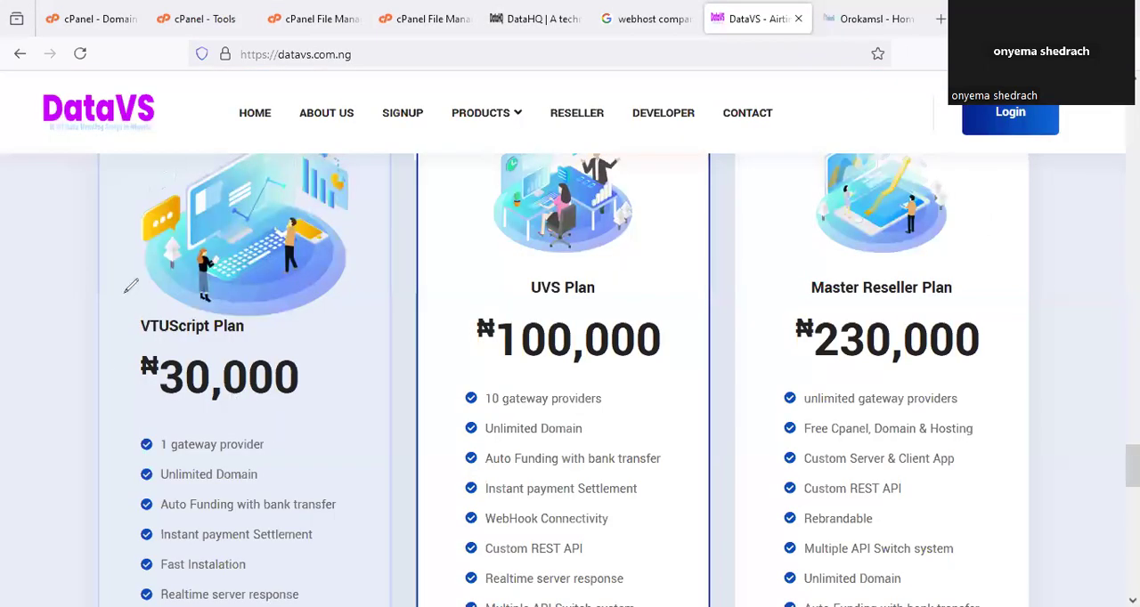
{"action": "left_click_drag", "start_coordinate": [302, 281], "coordinate": [134, 294]}
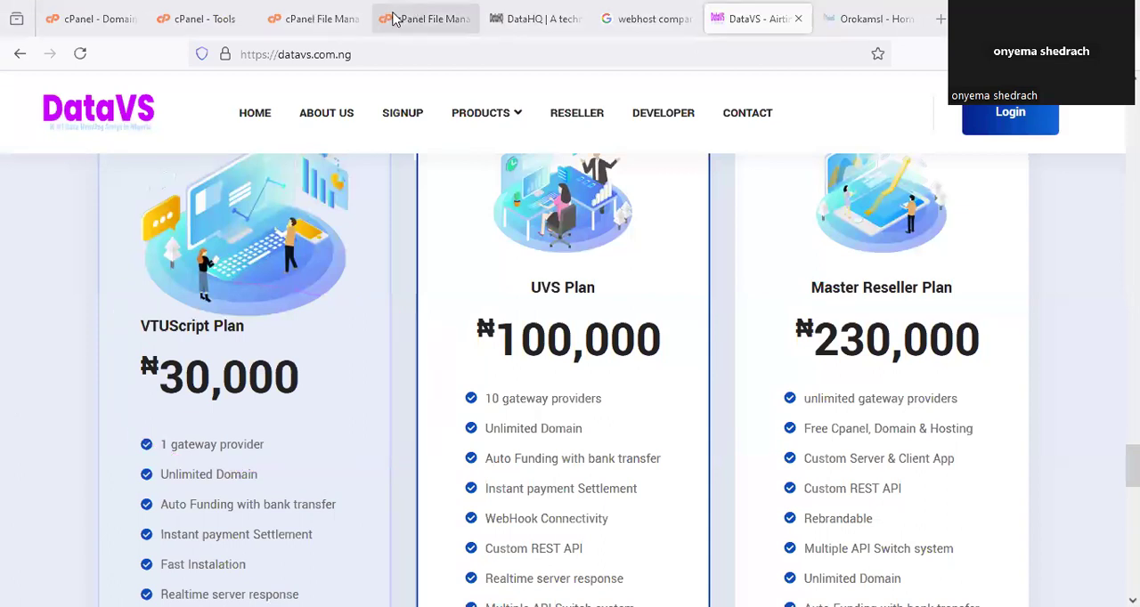
{"action": "left_click", "coordinate": [335, 7]}
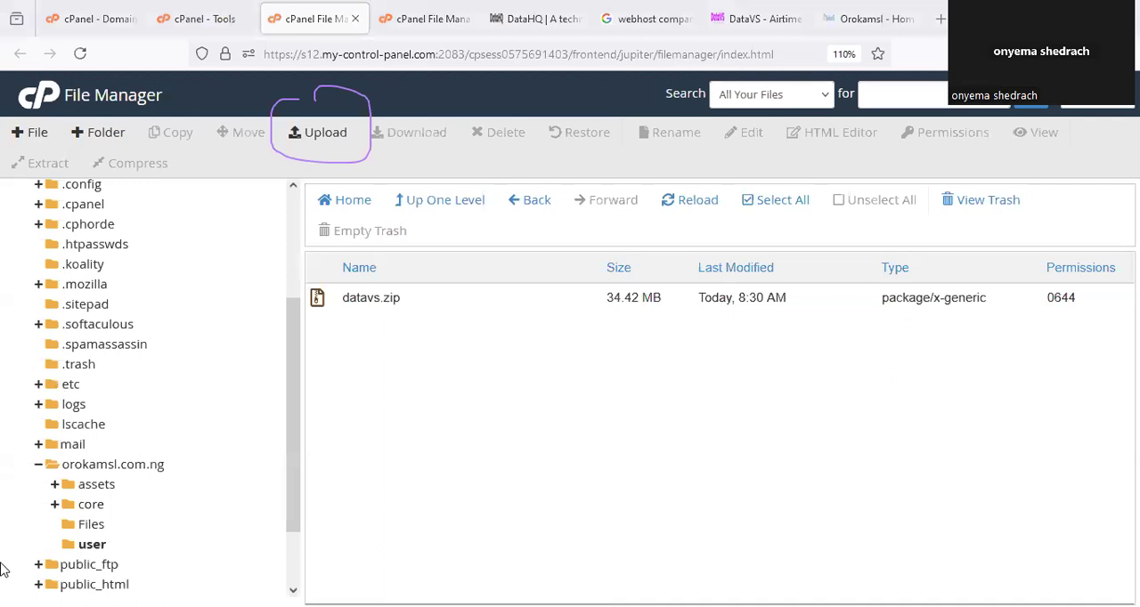
Create a new folder named vtuapp inside orokamsl.com.ng.
{"action": "left_click", "coordinate": [111, 465]}
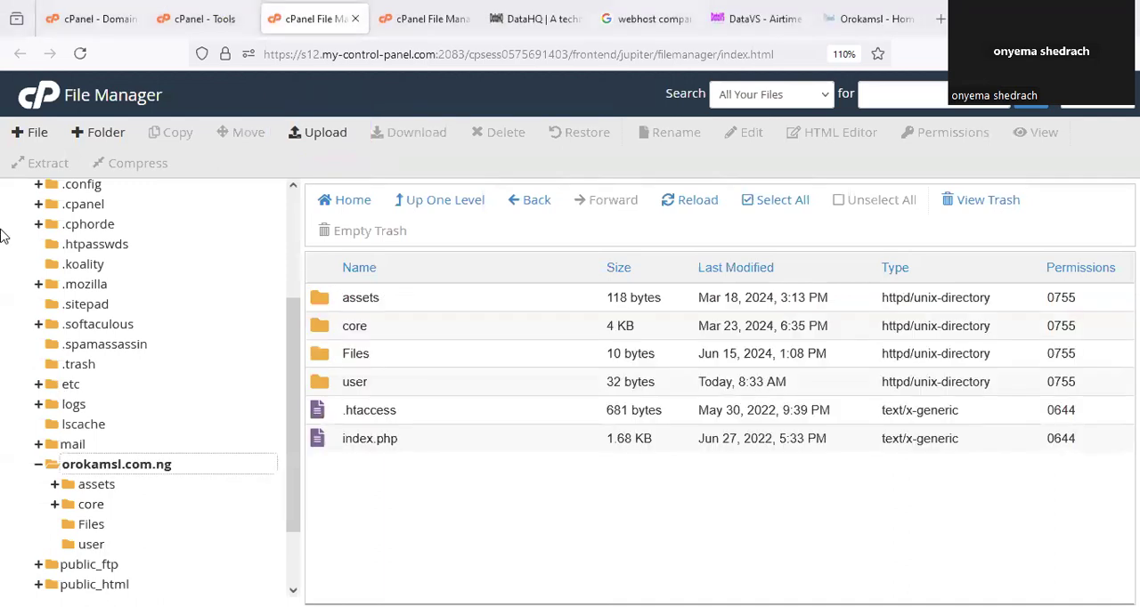
{"action": "left_click", "coordinate": [131, 466]}
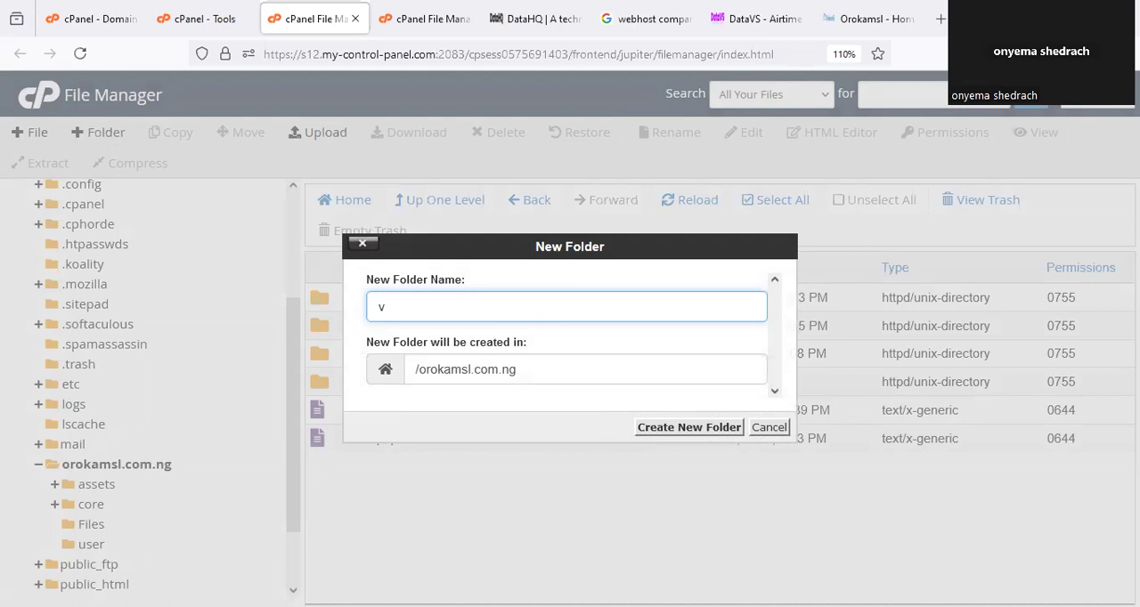
{"action": "type", "text": "tuy"}
{"action": "key", "text": "BackSpace"}
{"action": "type", "text": "app"}
{"action": "left_click", "coordinate": [684, 428]}
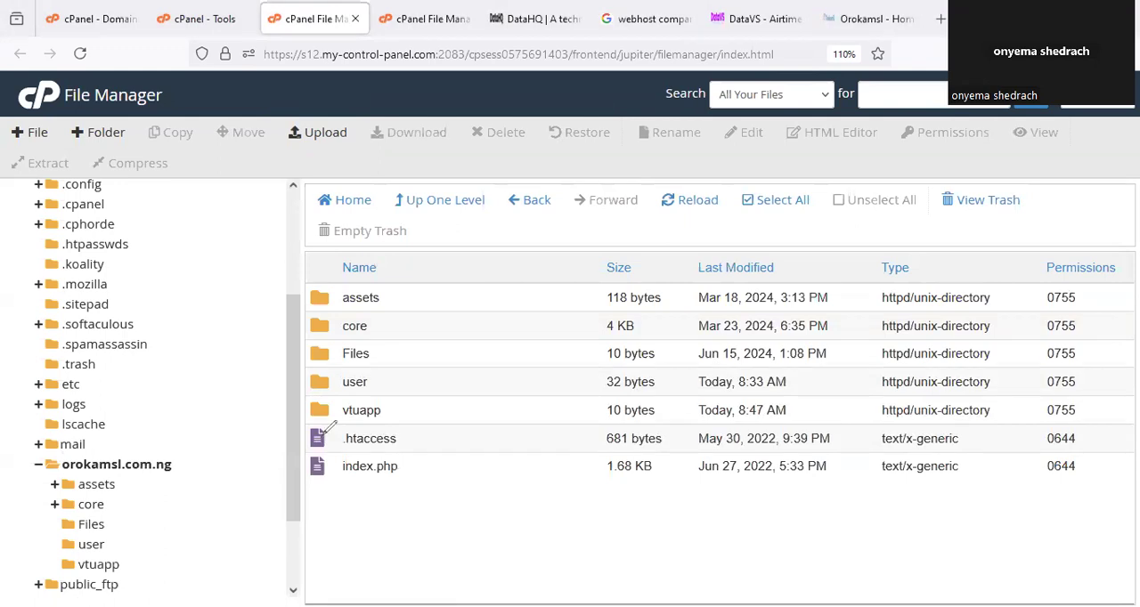
Circle the vtuapp folder and delete it permanently, skipping the trash.
{"action": "left_click_drag", "start_coordinate": [330, 428], "coordinate": [287, 381]}
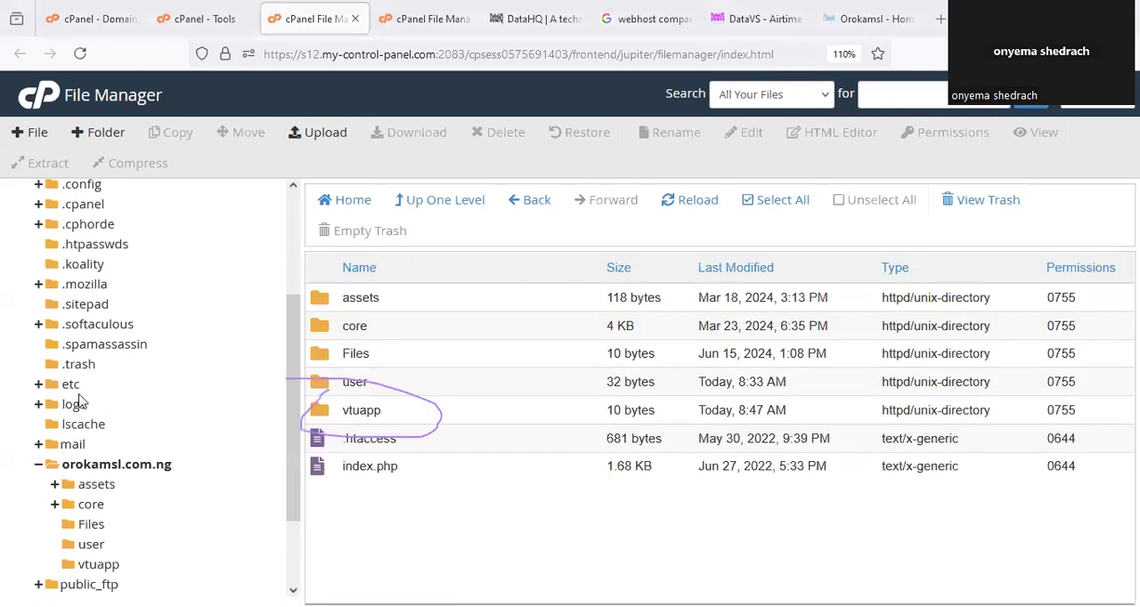
{"action": "left_click", "coordinate": [486, 410]}
{"action": "left_click", "coordinate": [498, 131]}
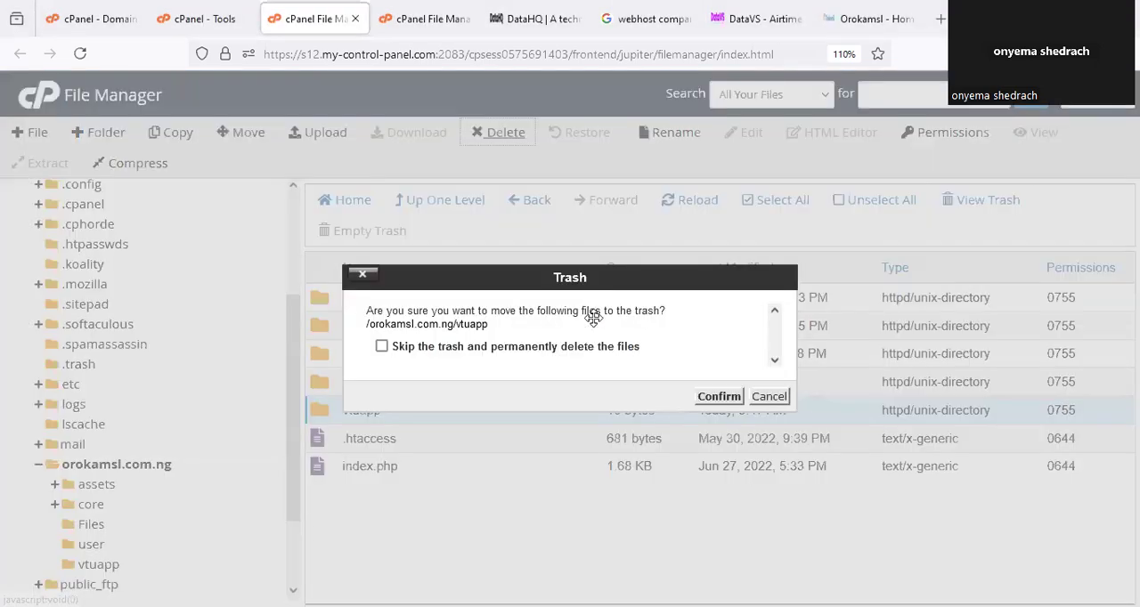
{"action": "left_click", "coordinate": [597, 346]}
{"action": "left_click", "coordinate": [721, 396]}
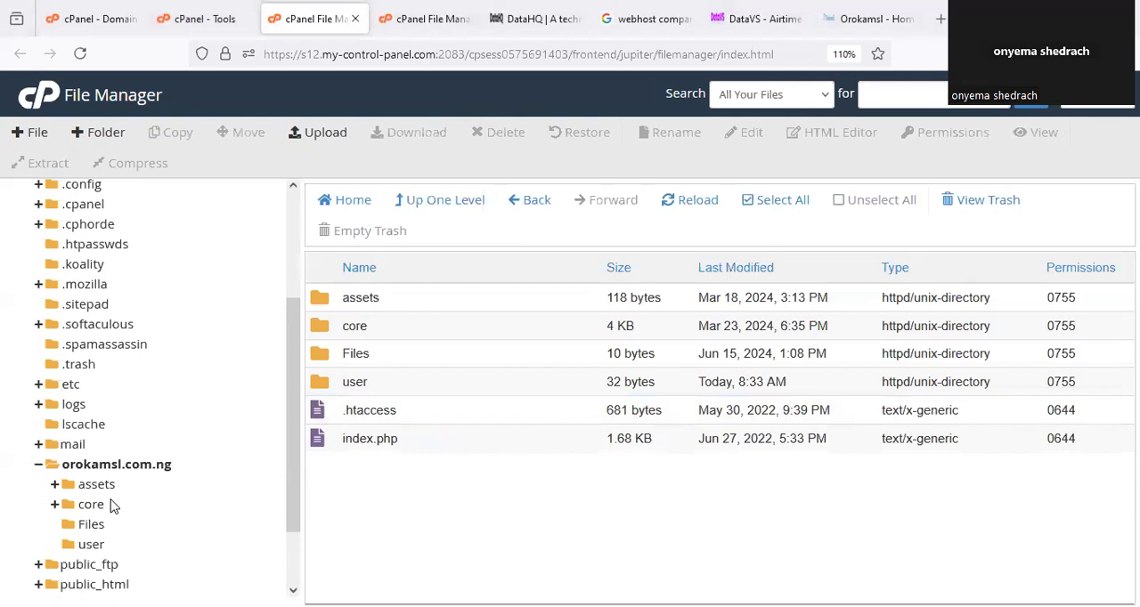
Open the user folder, circle datavs.zip, and open the folder's File Upload page to point out the Select File option.
{"action": "left_click", "coordinate": [92, 544]}
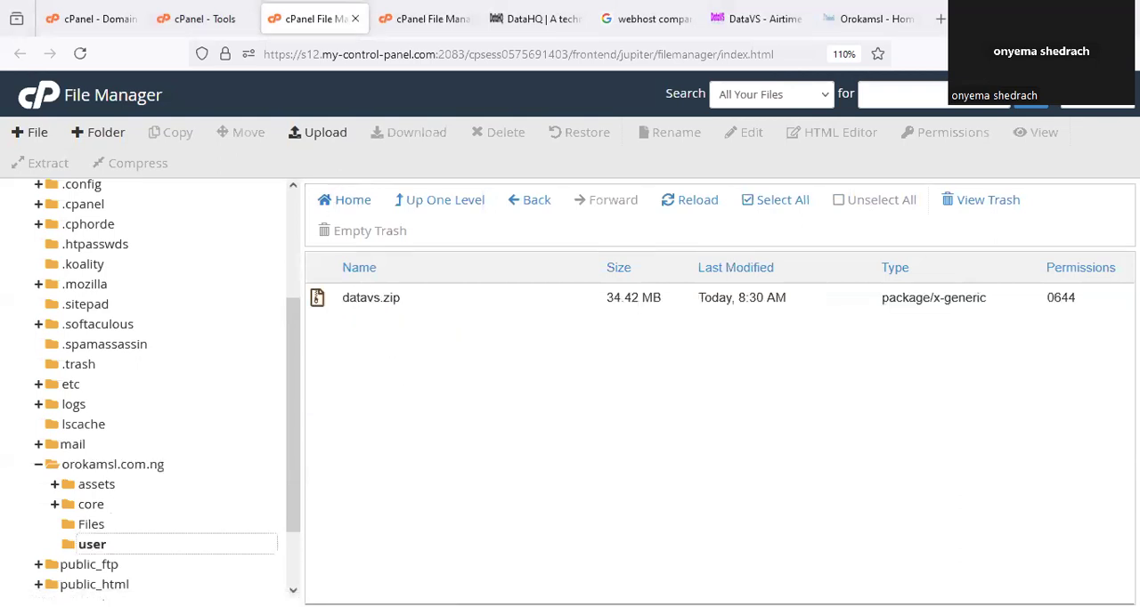
{"action": "left_click_drag", "start_coordinate": [265, 295], "coordinate": [262, 298]}
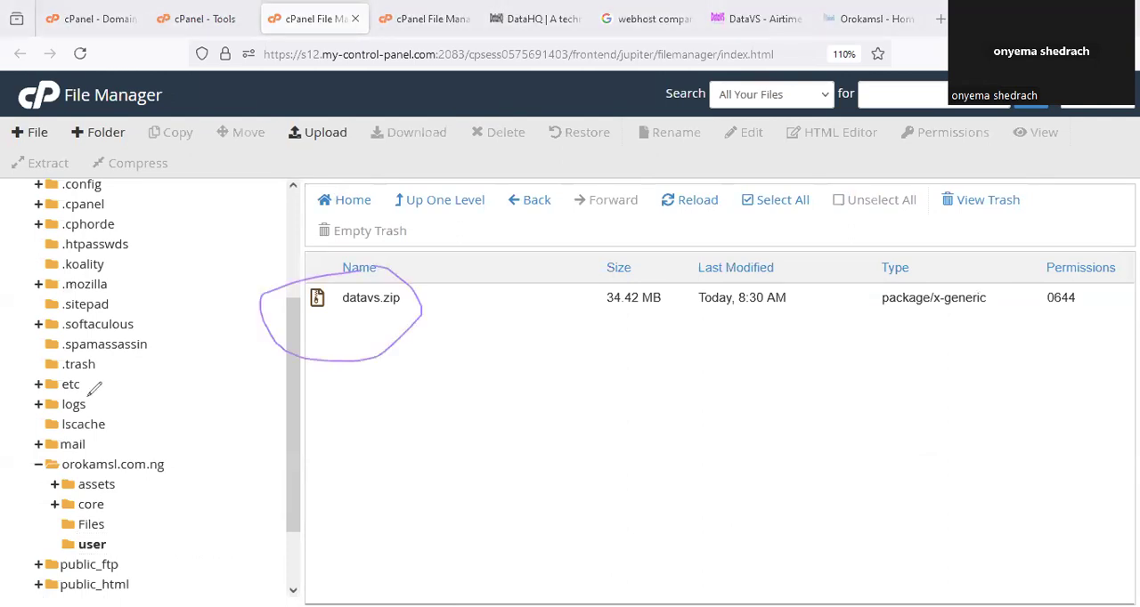
{"action": "left_click", "coordinate": [327, 134]}
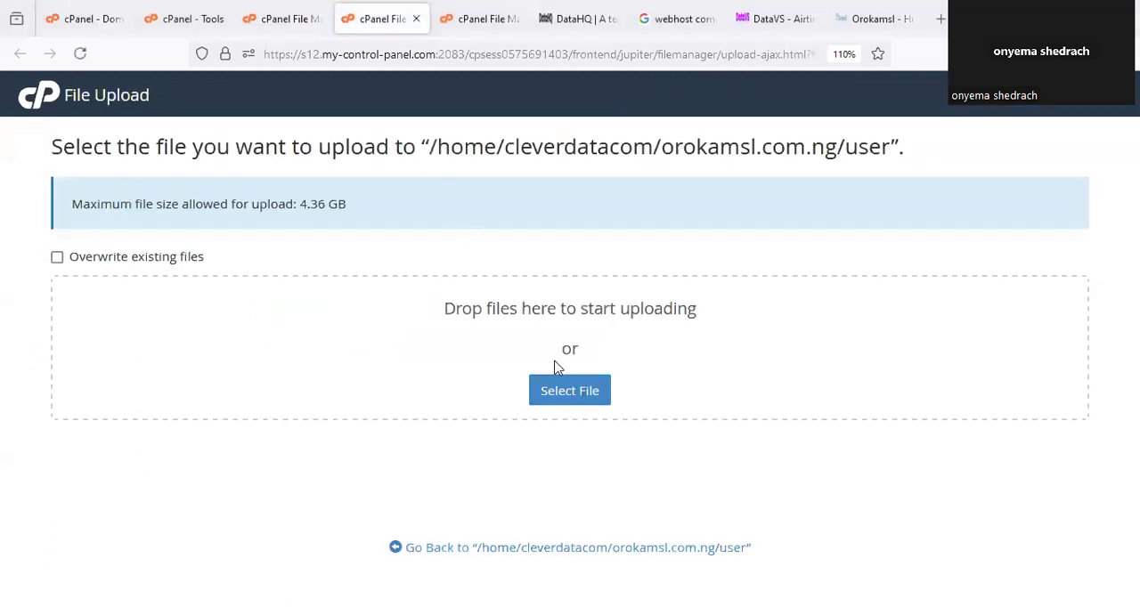
{"action": "left_click_drag", "start_coordinate": [556, 342], "coordinate": [545, 349]}
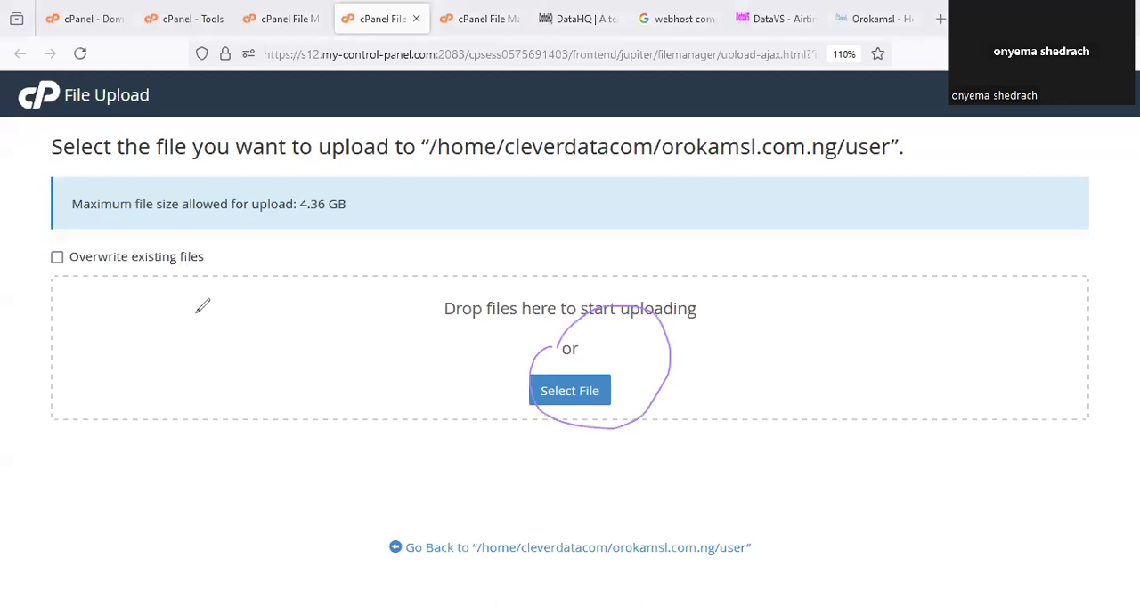
Point out the datavs.zip upload on the other File Upload page, close the unused upload page and return to the File Manager.
{"action": "left_click", "coordinate": [479, 19]}
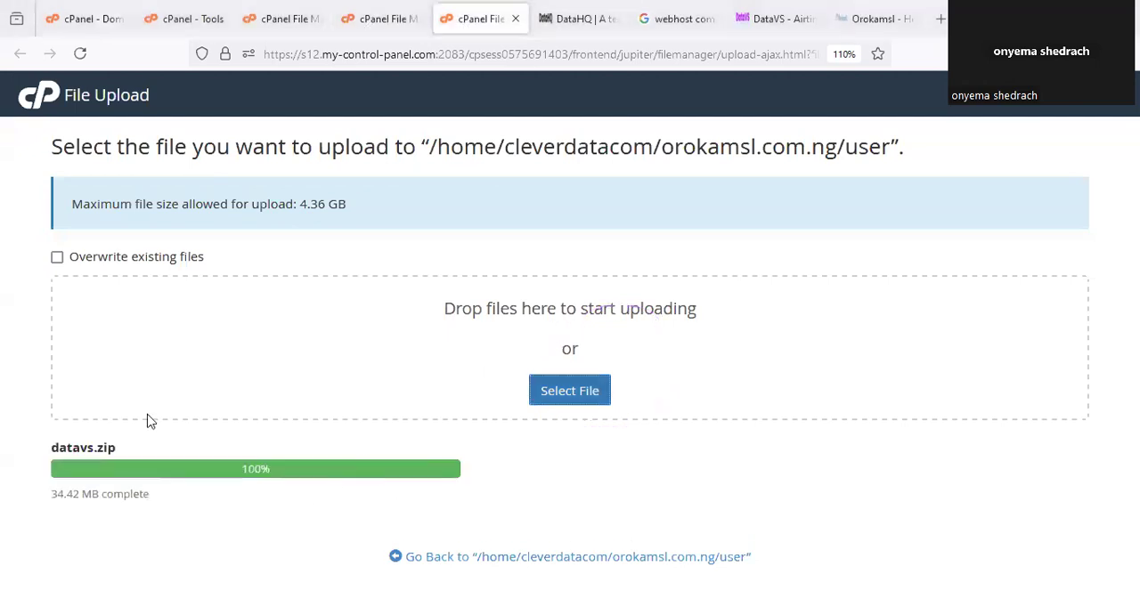
{"action": "left_click_drag", "start_coordinate": [123, 391], "coordinate": [100, 402]}
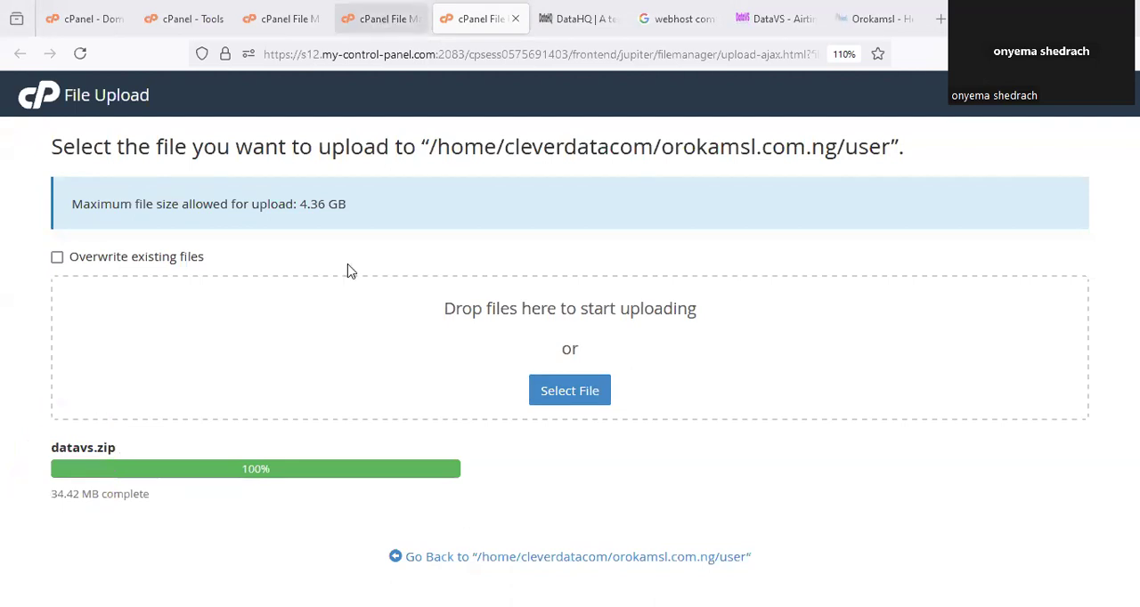
{"action": "left_click", "coordinate": [370, 20]}
{"action": "left_click", "coordinate": [273, 13]}
{"action": "left_click", "coordinate": [400, 20]}
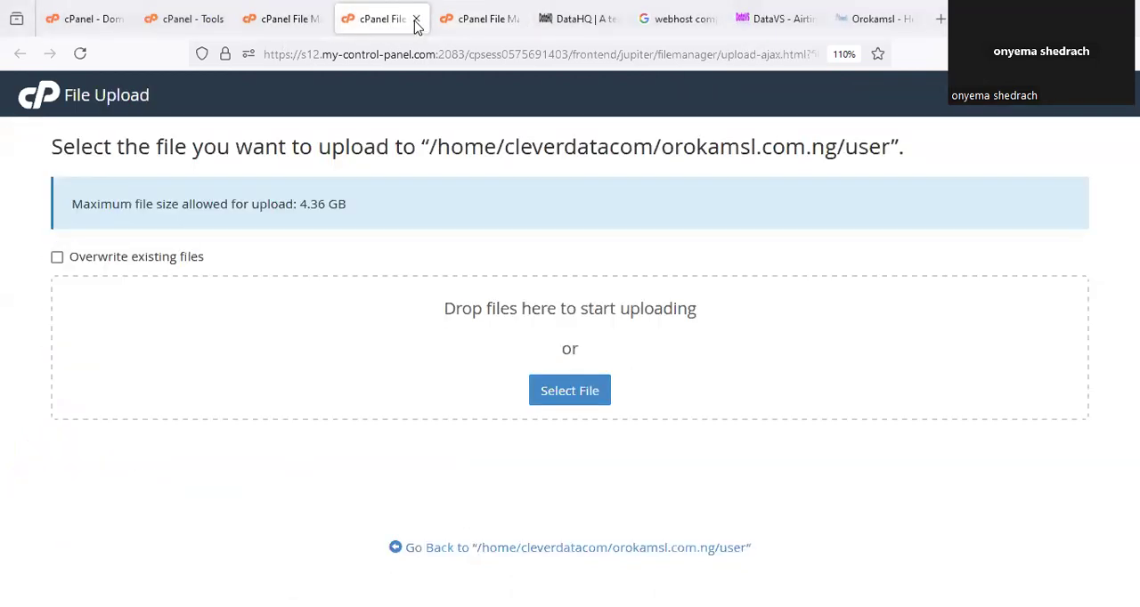
{"action": "left_click", "coordinate": [415, 20]}
{"action": "left_click", "coordinate": [303, 16]}
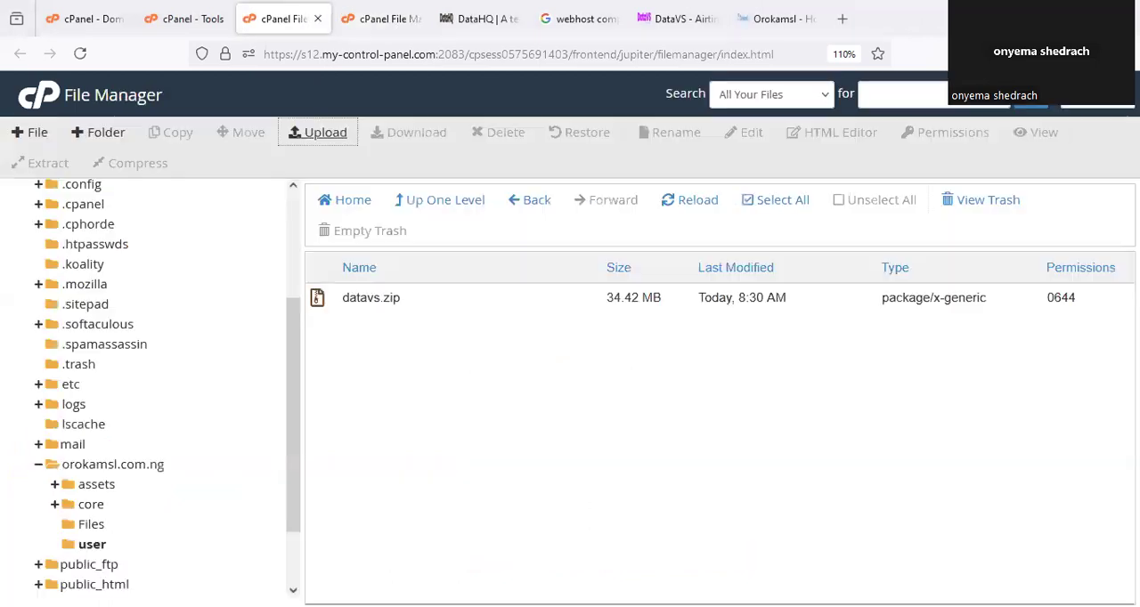
Extract datavs.zip in the user folder to /orokamsl.com.ng/user and close the extraction results.
{"action": "left_click", "coordinate": [91, 544]}
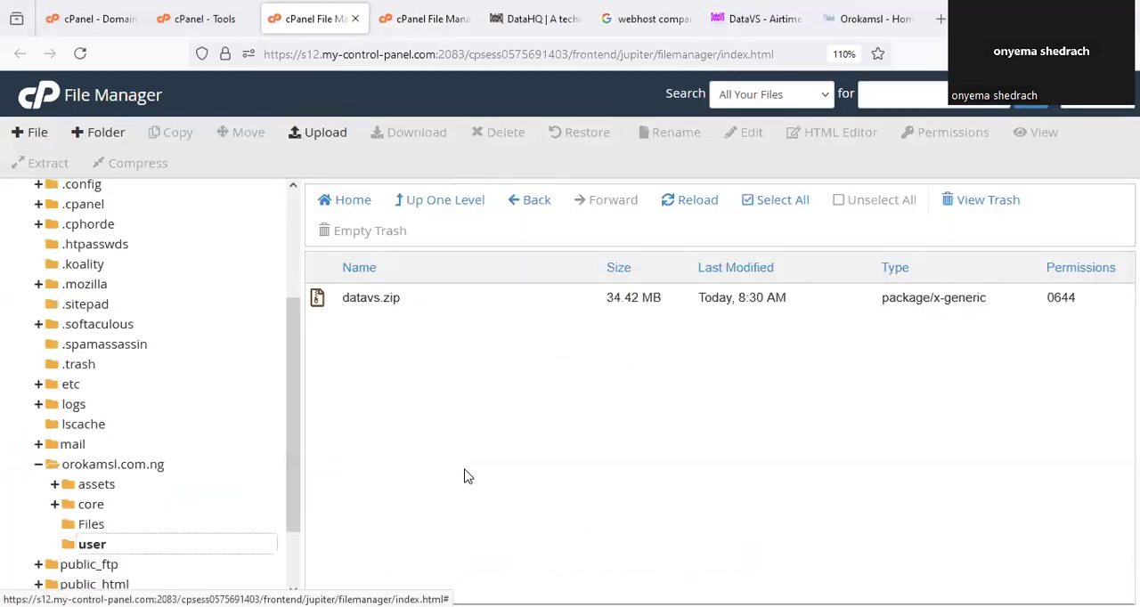
{"action": "left_click", "coordinate": [387, 300]}
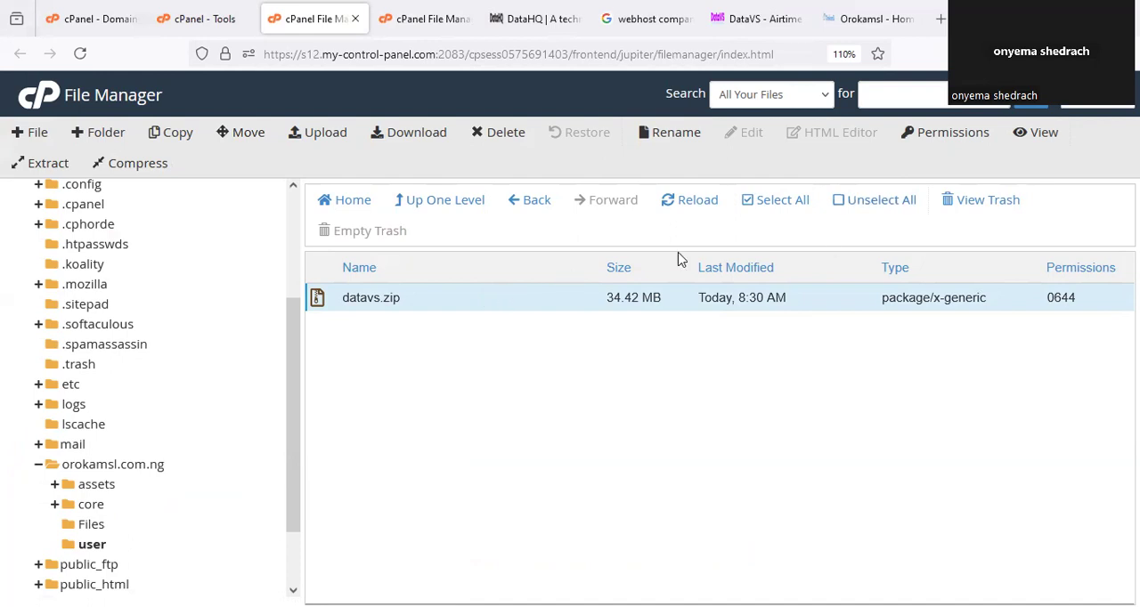
{"action": "right_click", "coordinate": [479, 301]}
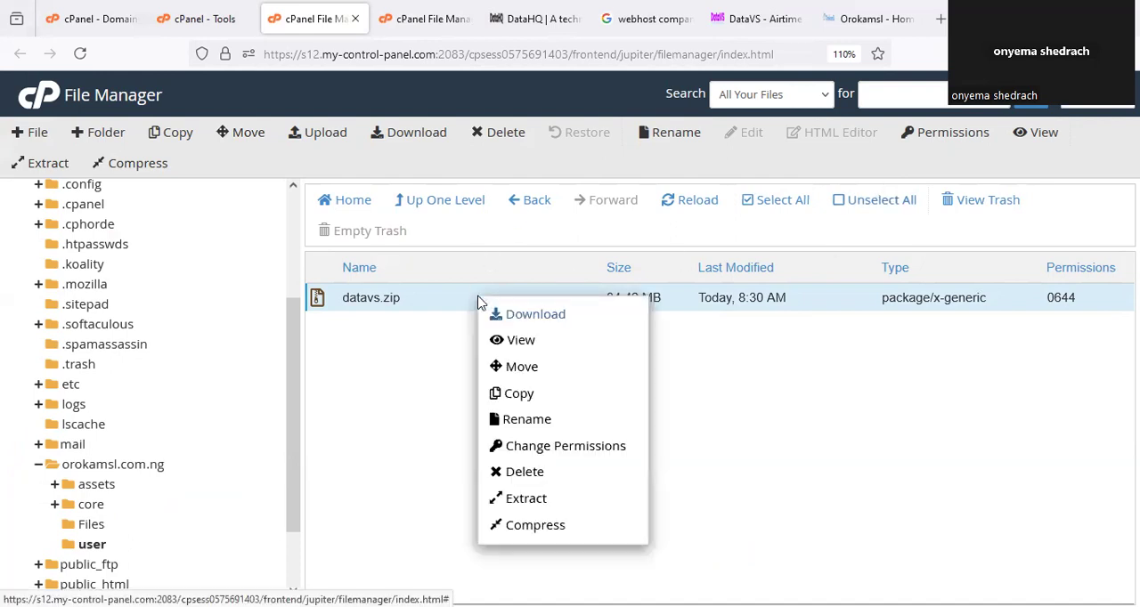
{"action": "left_click", "coordinate": [524, 499]}
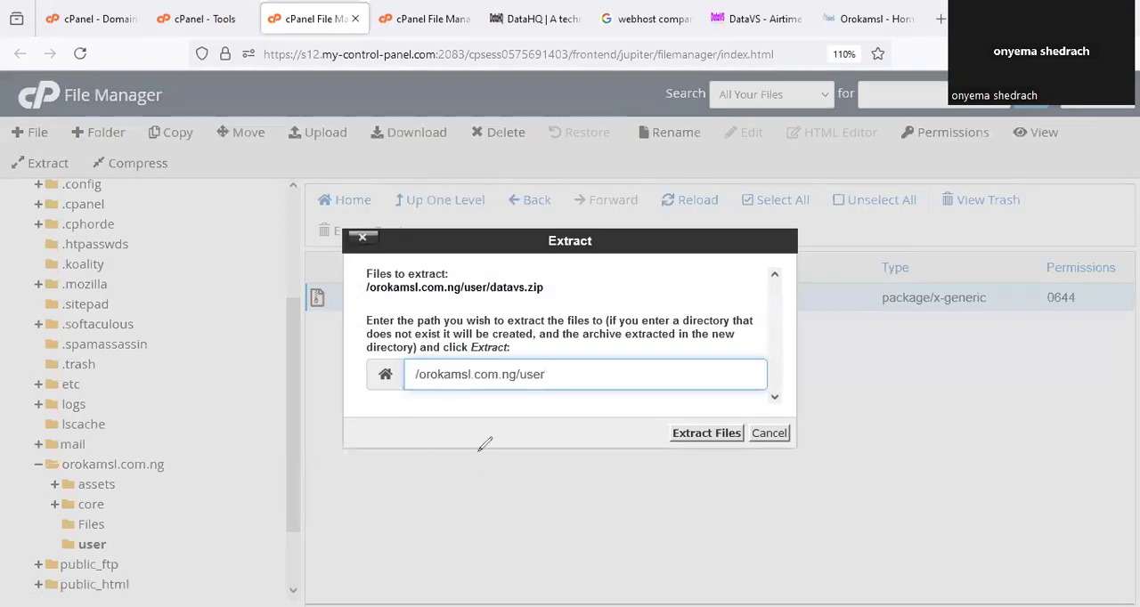
{"action": "left_click_drag", "start_coordinate": [534, 342], "coordinate": [458, 357]}
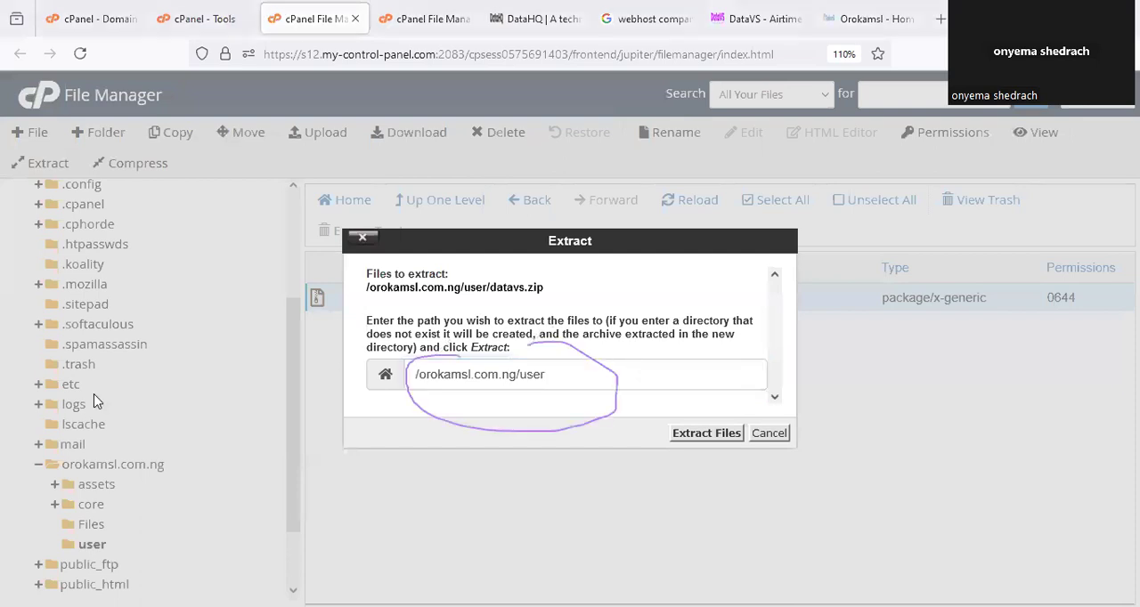
{"action": "left_click", "coordinate": [699, 435]}
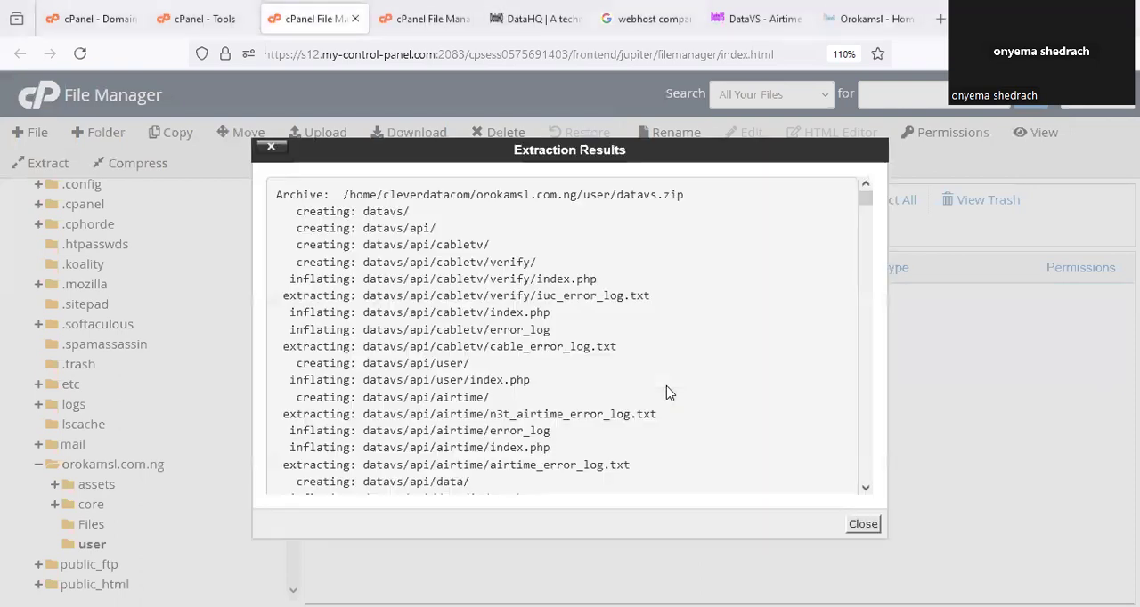
{"action": "left_click", "coordinate": [864, 527]}
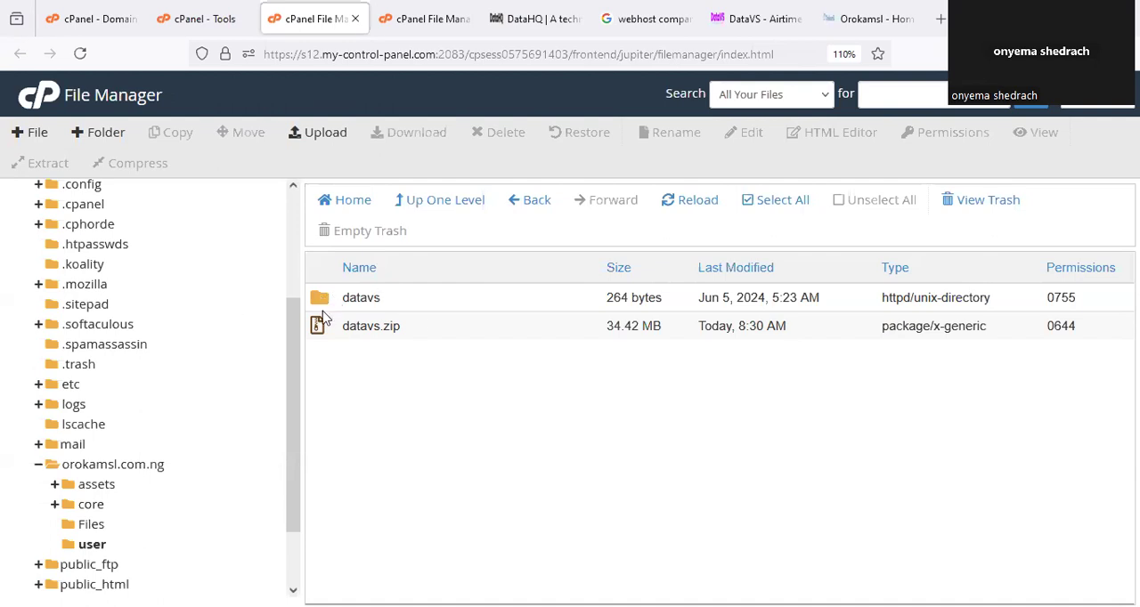
Circle the extracted datavs folder in the user directory, open it and select all the files and folders inside.
{"action": "left_click_drag", "start_coordinate": [419, 299], "coordinate": [488, 233]}
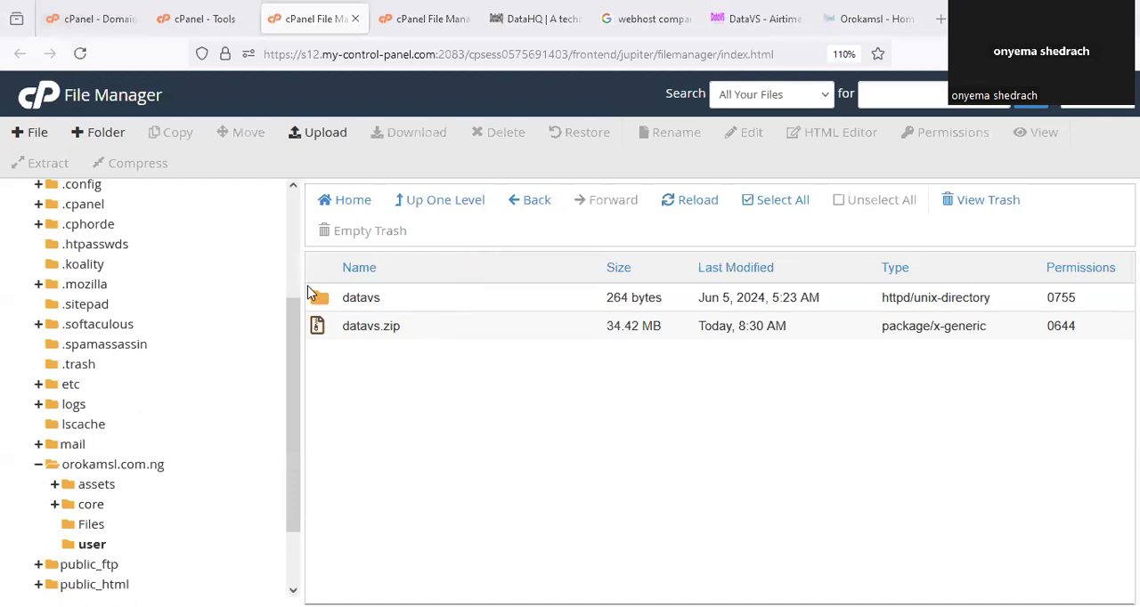
{"action": "double_click", "coordinate": [389, 314]}
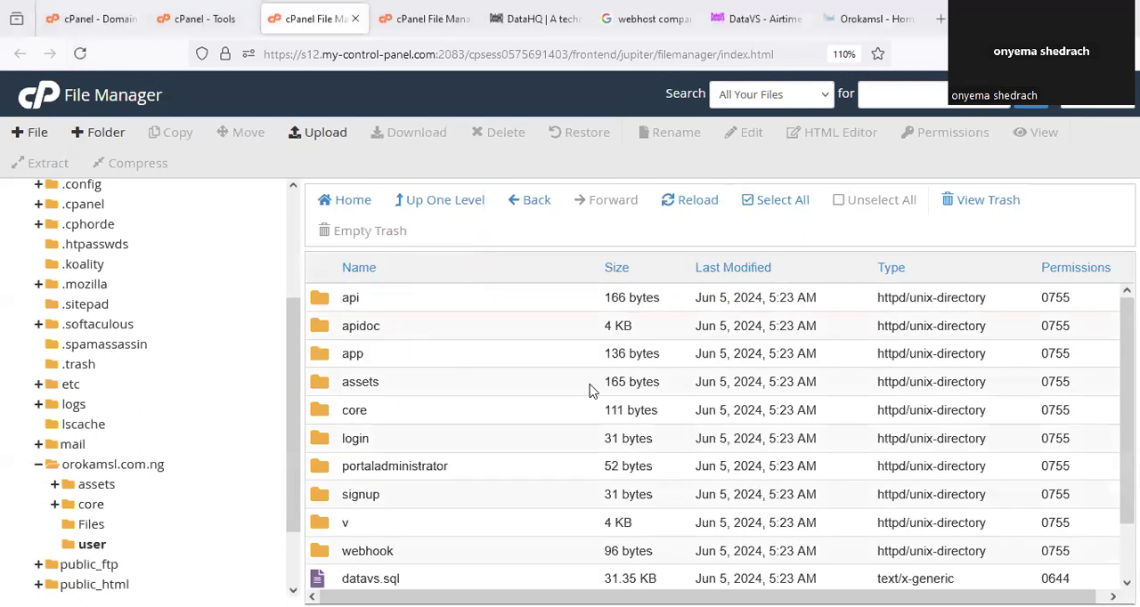
{"action": "scroll", "coordinate": [607, 391], "scroll_direction": "down", "scroll_amount": 2}
{"action": "scroll", "coordinate": [608, 458], "scroll_direction": "up", "scroll_amount": 1}
{"action": "left_click", "coordinate": [788, 208]}
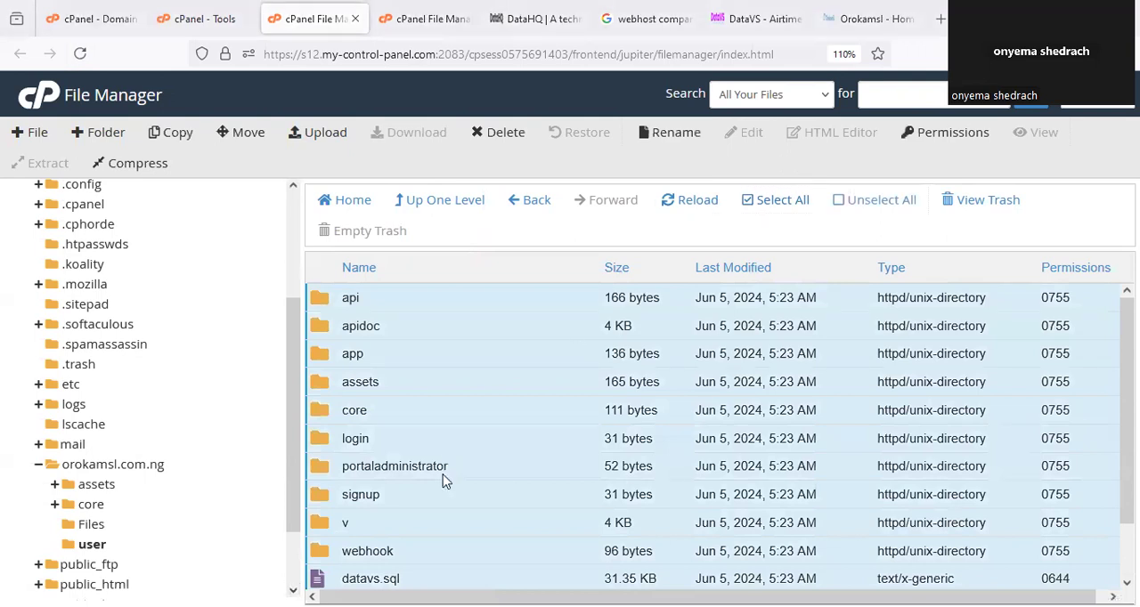
Circle the Select All and Move commands and mark the selected files and folders.
{"action": "left_click_drag", "start_coordinate": [779, 153], "coordinate": [815, 164]}
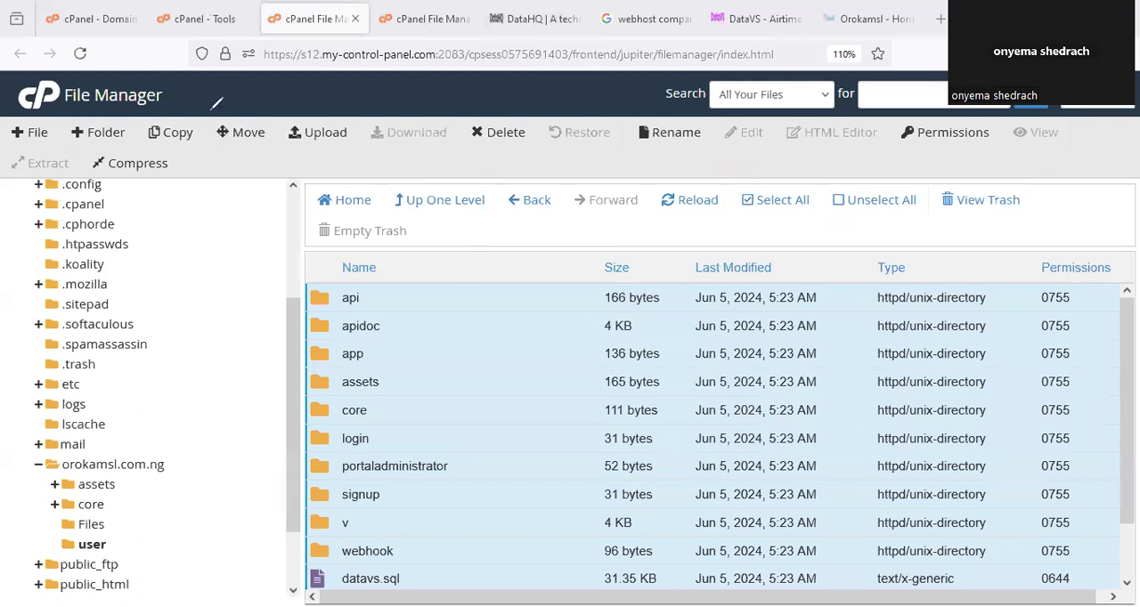
{"action": "left_click_drag", "start_coordinate": [222, 105], "coordinate": [237, 105]}
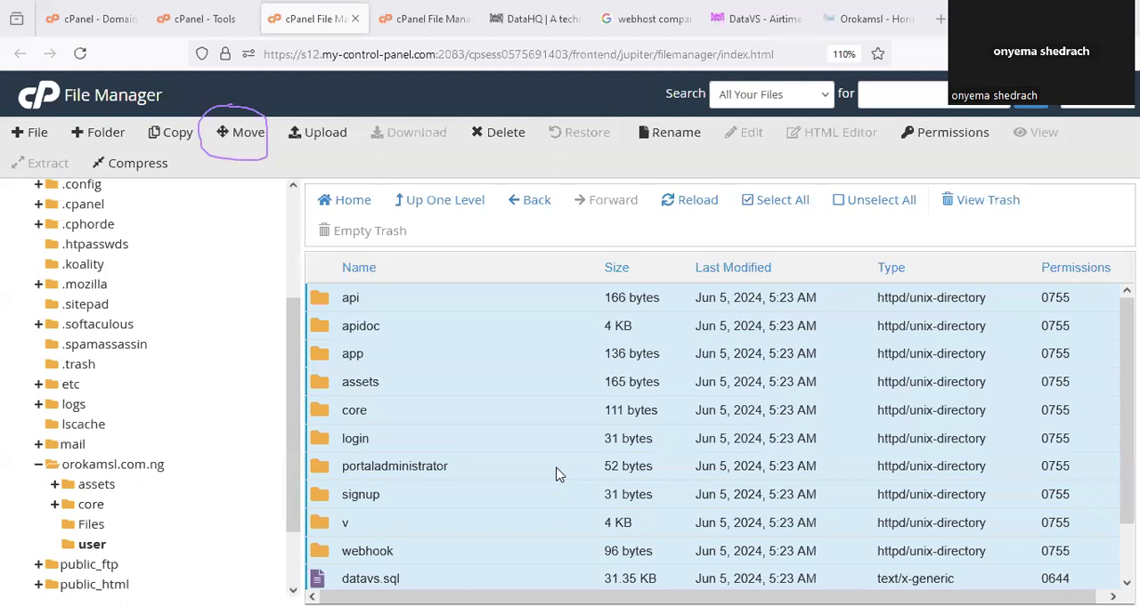
{"action": "left_click_drag", "start_coordinate": [335, 283], "coordinate": [823, 604]}
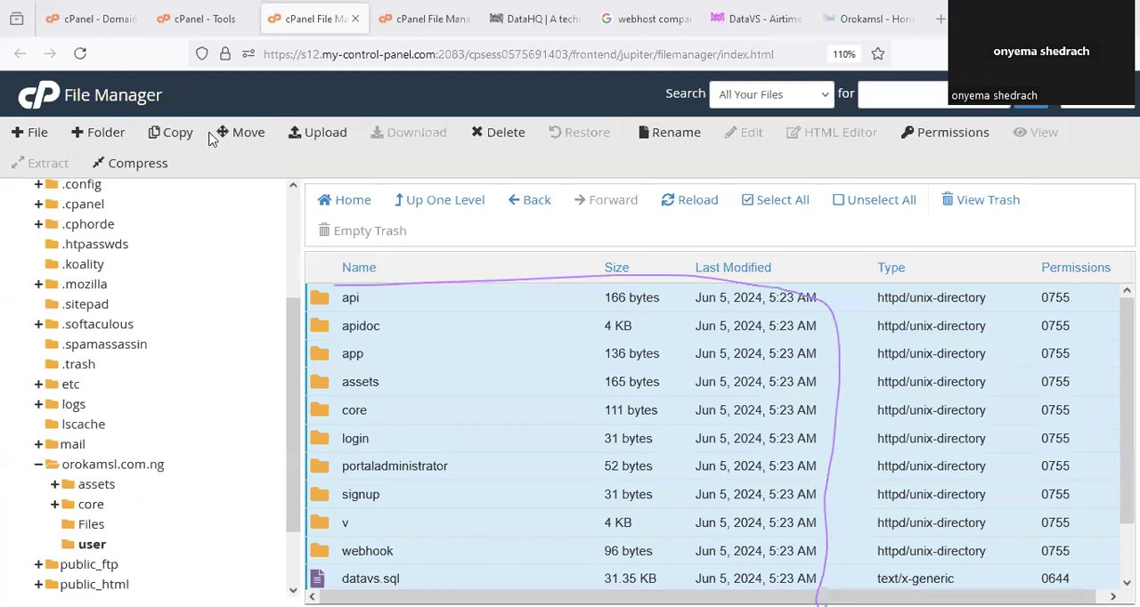
Move the selected datavs contents to /orokamsl.com.ng/user/, circling the user part of the destination path before confirming.
{"action": "left_click", "coordinate": [246, 136]}
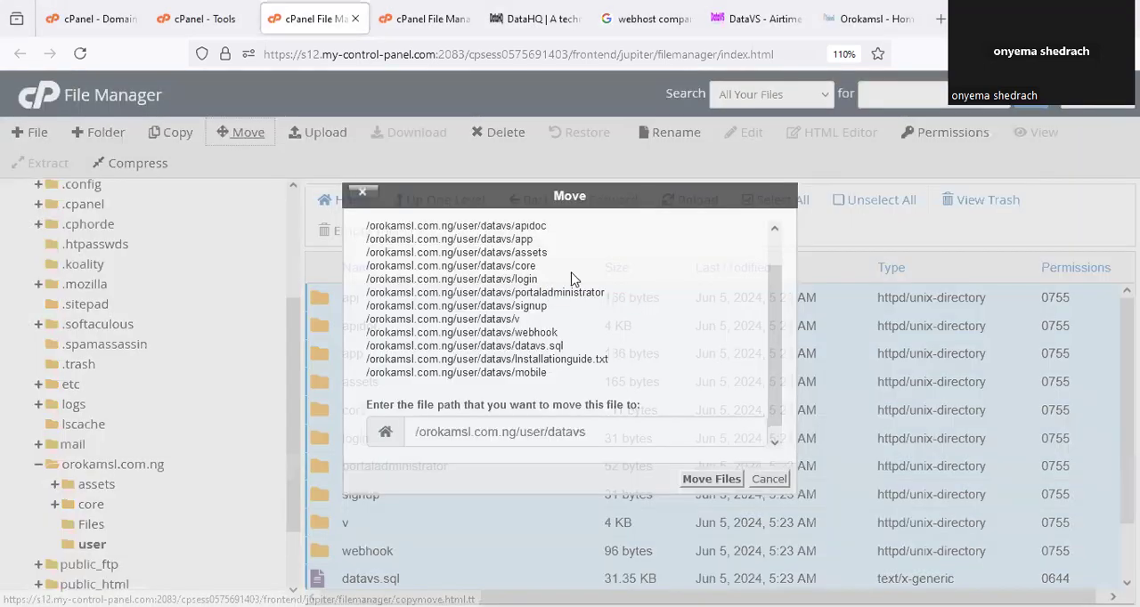
{"action": "left_click", "coordinate": [589, 433]}
{"action": "left_click_drag", "start_coordinate": [551, 434], "coordinate": [614, 432]}
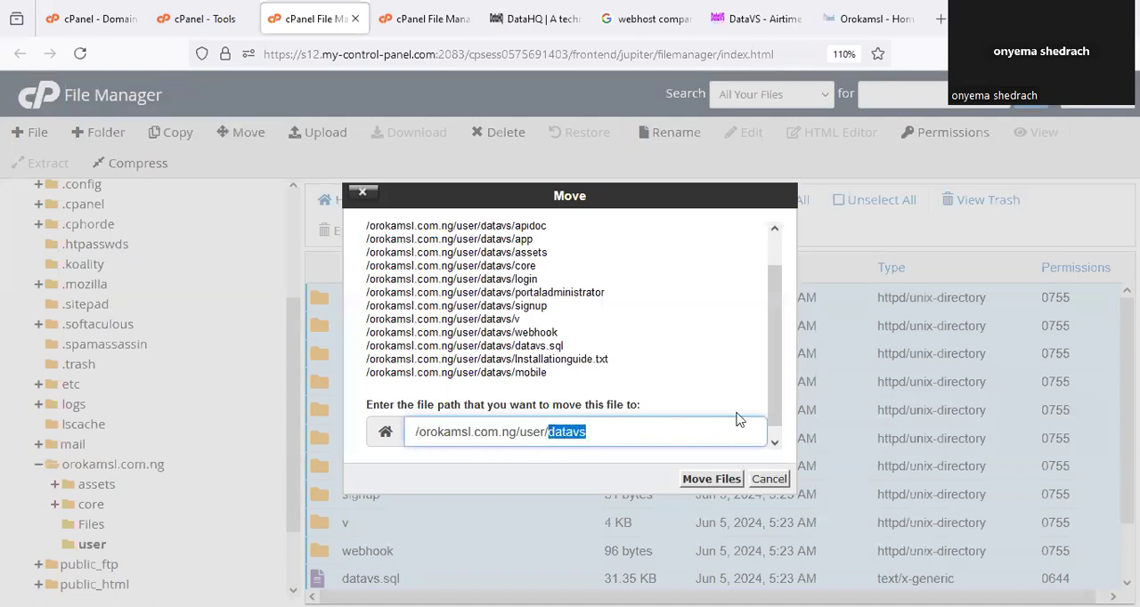
{"action": "key", "text": "BackSpace"}
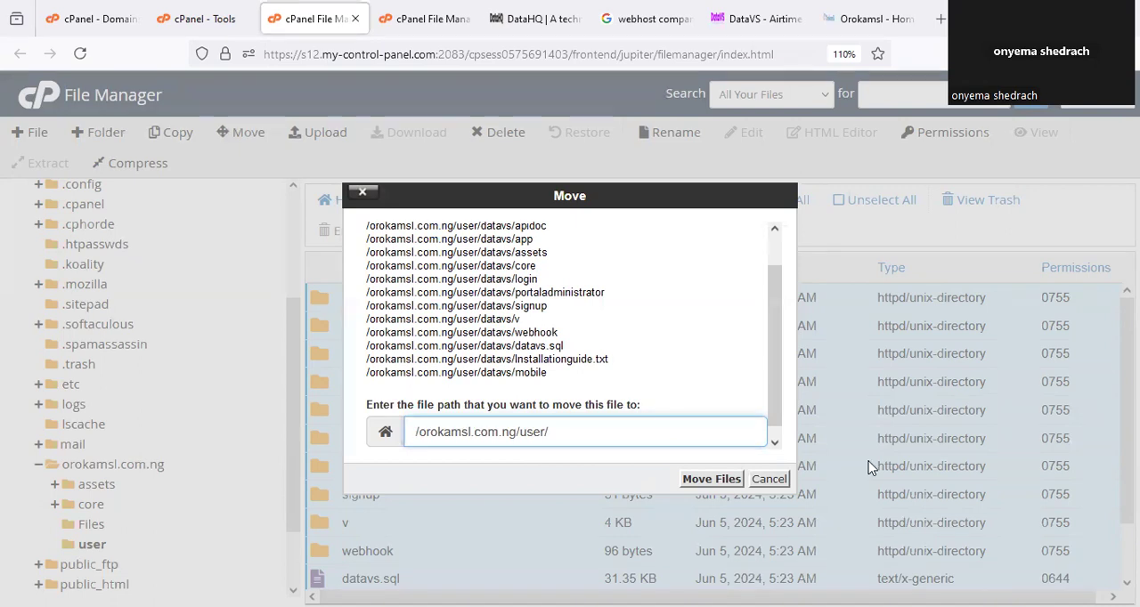
{"action": "mouse_move", "coordinate": [527, 409]}
{"action": "left_mouse_down"}
{"action": "mouse_move", "coordinate": [547, 452]}
{"action": "mouse_move", "coordinate": [559, 403]}
{"action": "left_mouse_up"}
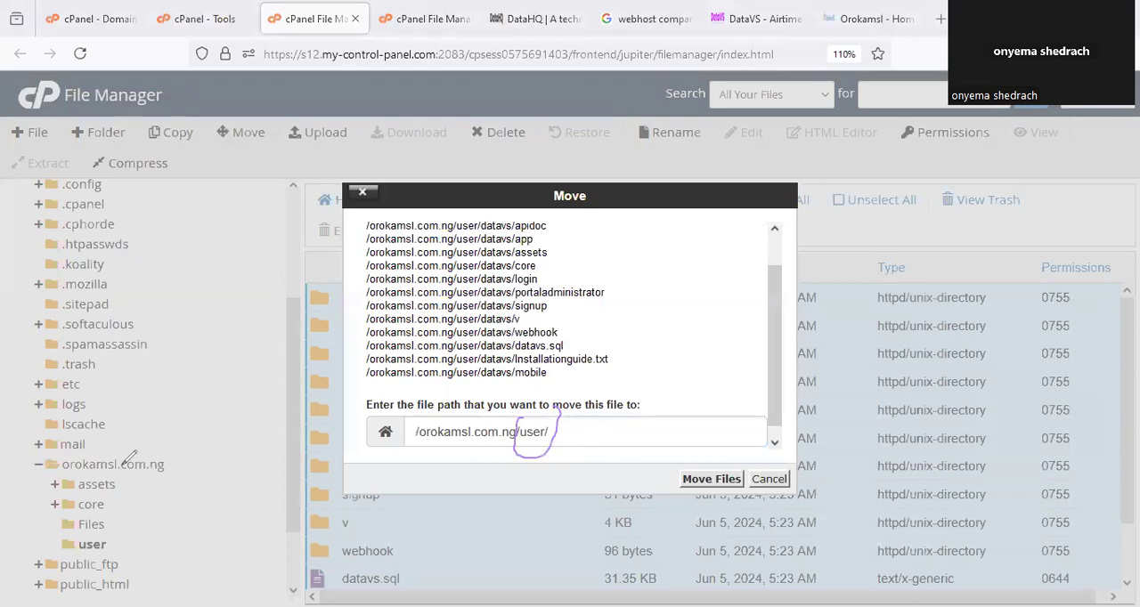
{"action": "left_click", "coordinate": [699, 480]}
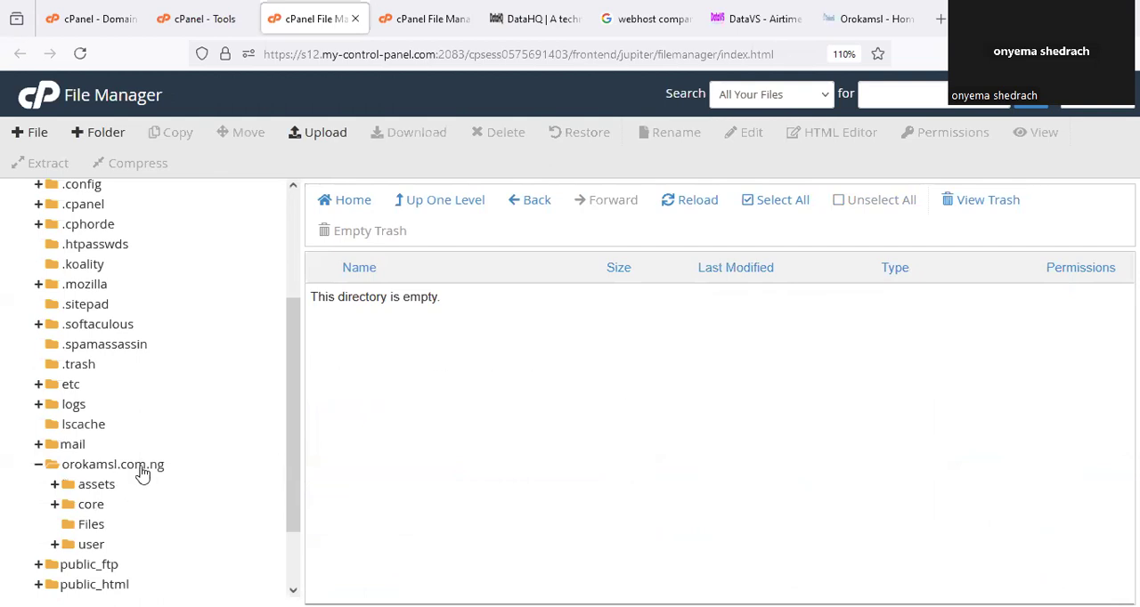
Open the user folder, look through the moved script files and circle the orokamsl.com.ng folder in the directory tree.
{"action": "left_click", "coordinate": [92, 544]}
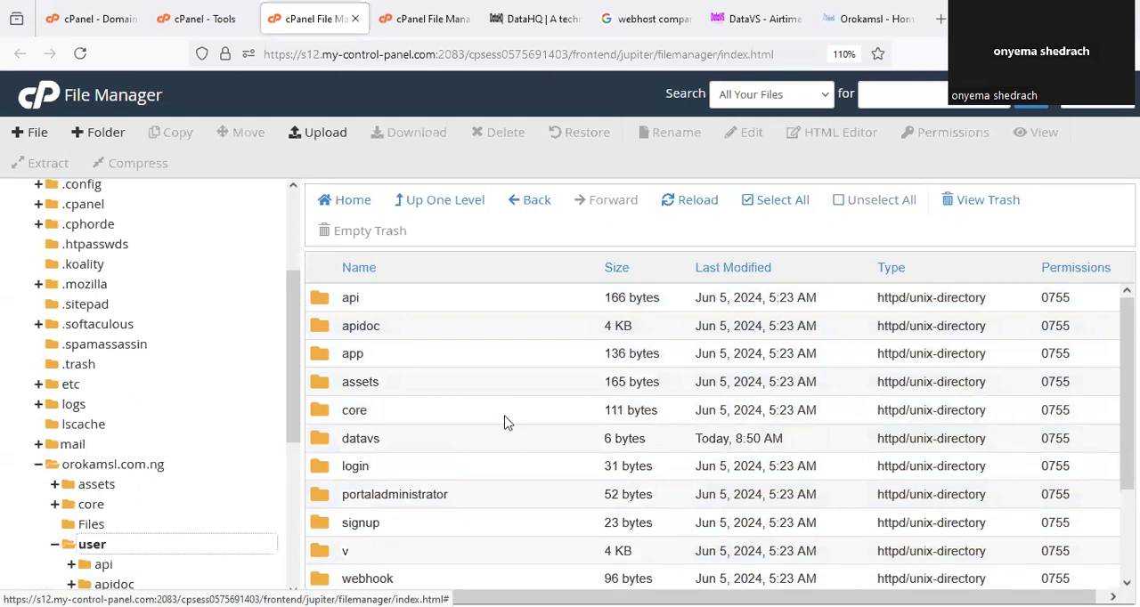
{"action": "scroll", "coordinate": [476, 387], "scroll_direction": "down", "scroll_amount": 2}
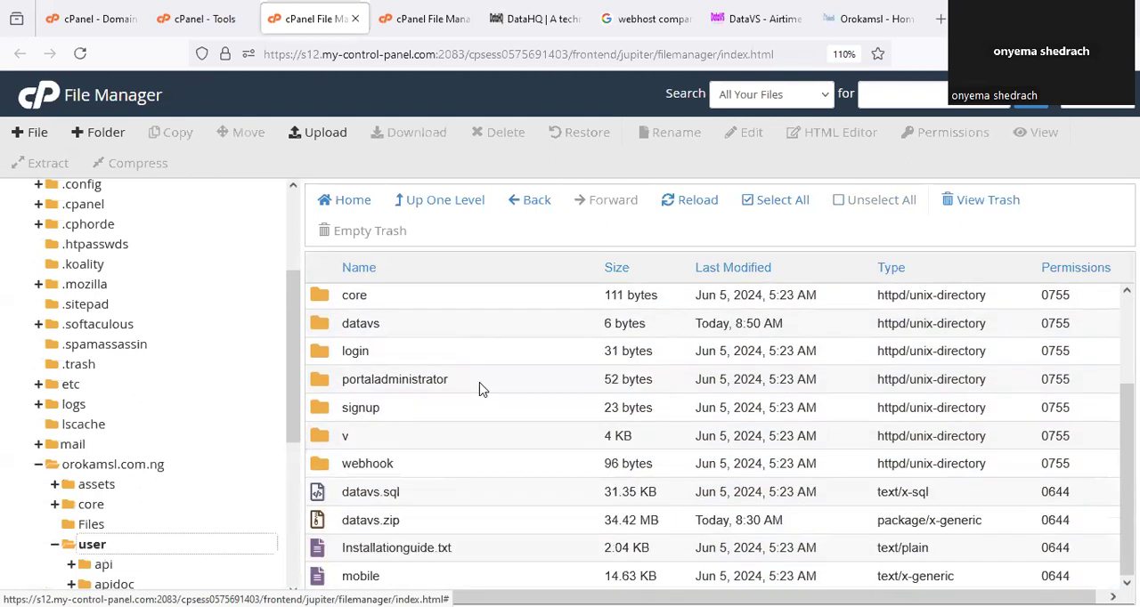
{"action": "scroll", "coordinate": [479, 386], "scroll_direction": "up", "scroll_amount": 2}
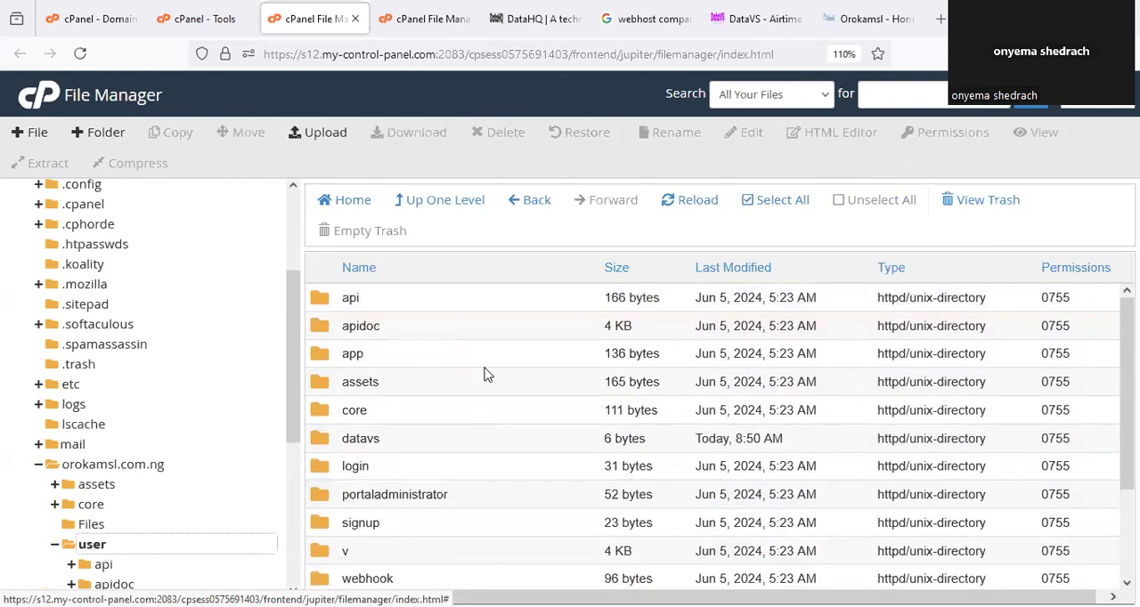
{"action": "scroll", "coordinate": [491, 380], "scroll_direction": "down", "scroll_amount": 2}
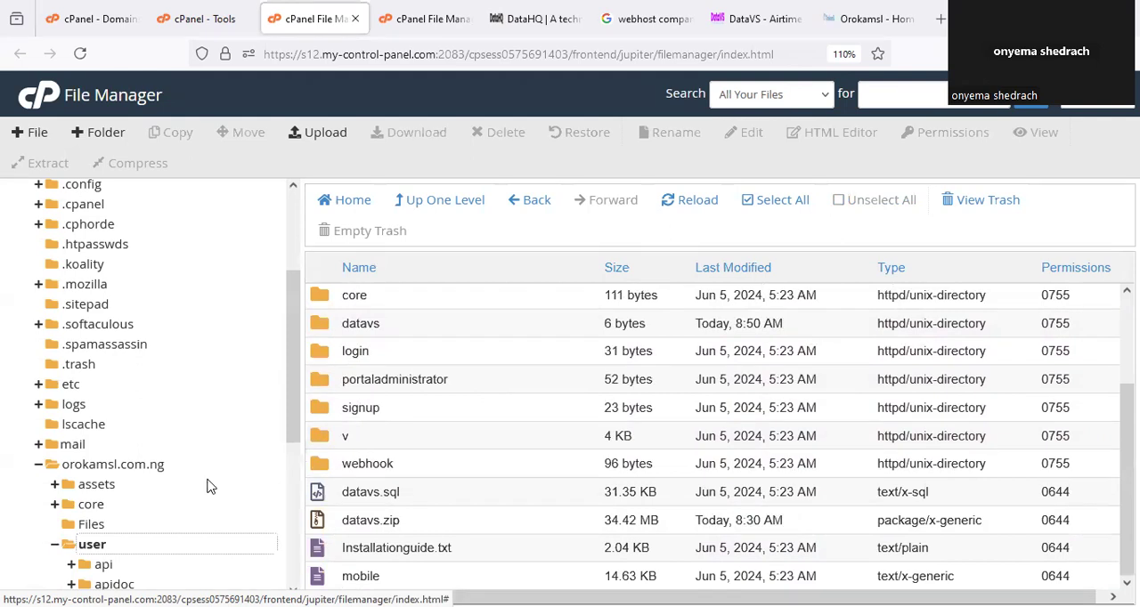
{"action": "mouse_move", "coordinate": [85, 443]}
{"action": "left_mouse_down"}
{"action": "mouse_move", "coordinate": [181, 470]}
{"action": "mouse_move", "coordinate": [76, 438]}
{"action": "left_mouse_up"}
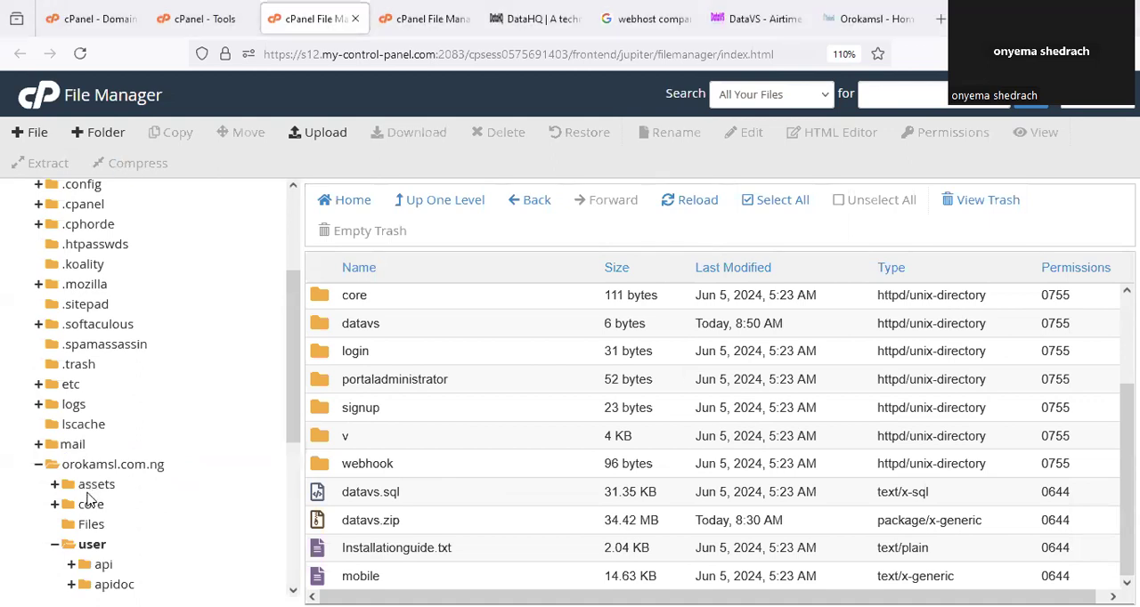
Copy the /orokamsl.com.ng/user path from the New Folder dialog, cancel the dialog, and load orokamsl.com.ng/user/ in a browser page.
{"action": "left_click", "coordinate": [92, 544]}
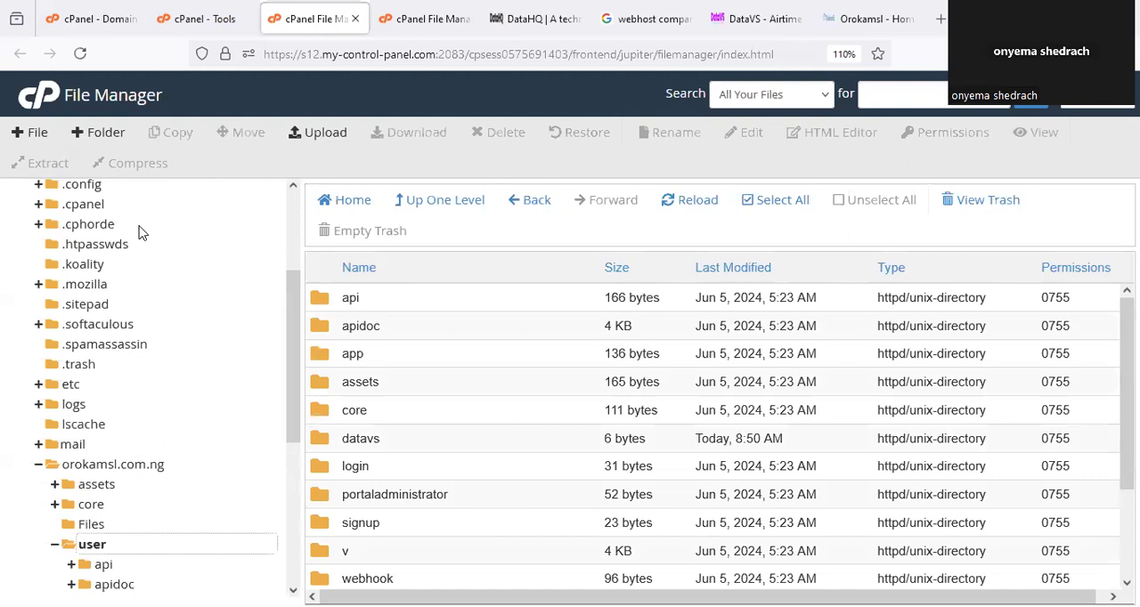
{"action": "left_click", "coordinate": [96, 134]}
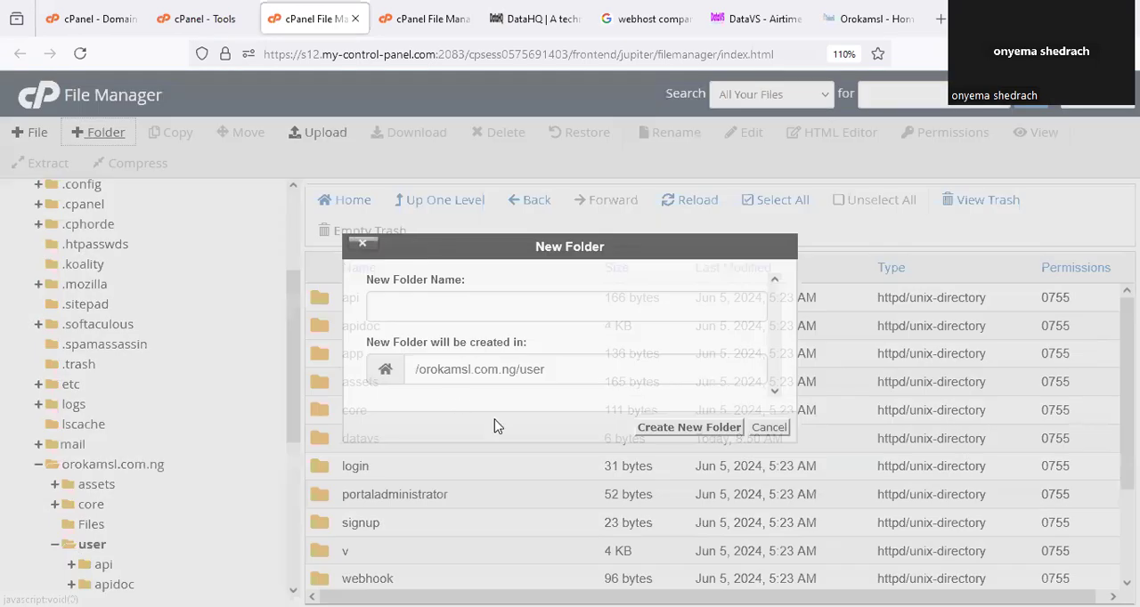
{"action": "left_click_drag", "start_coordinate": [567, 371], "coordinate": [414, 372]}
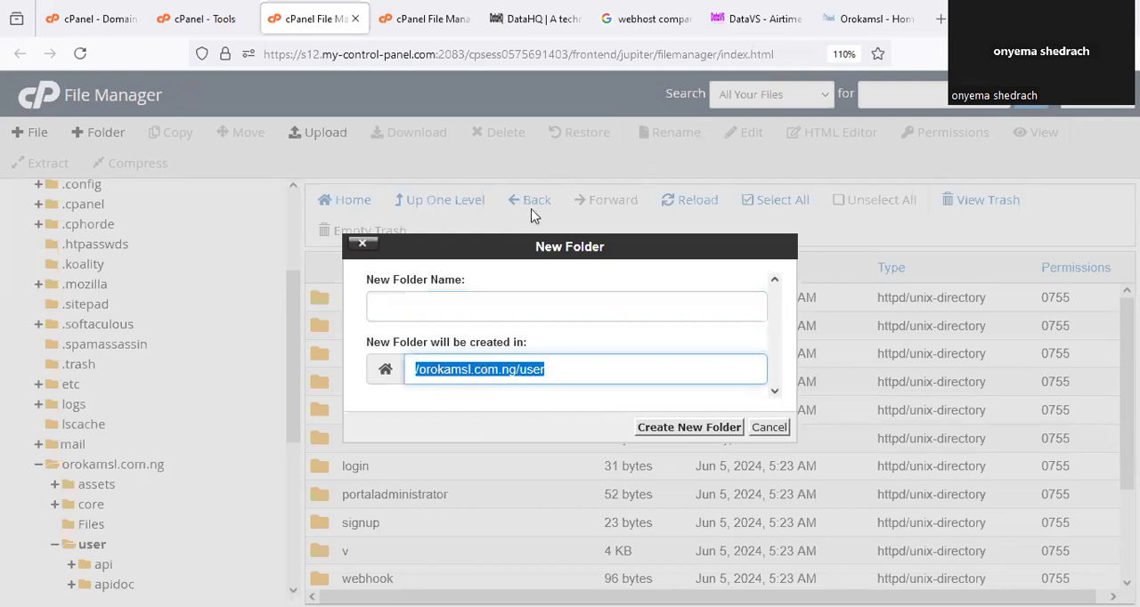
{"action": "right_click", "coordinate": [485, 365]}
{"action": "left_click", "coordinate": [549, 105]}
{"action": "left_click", "coordinate": [768, 428]}
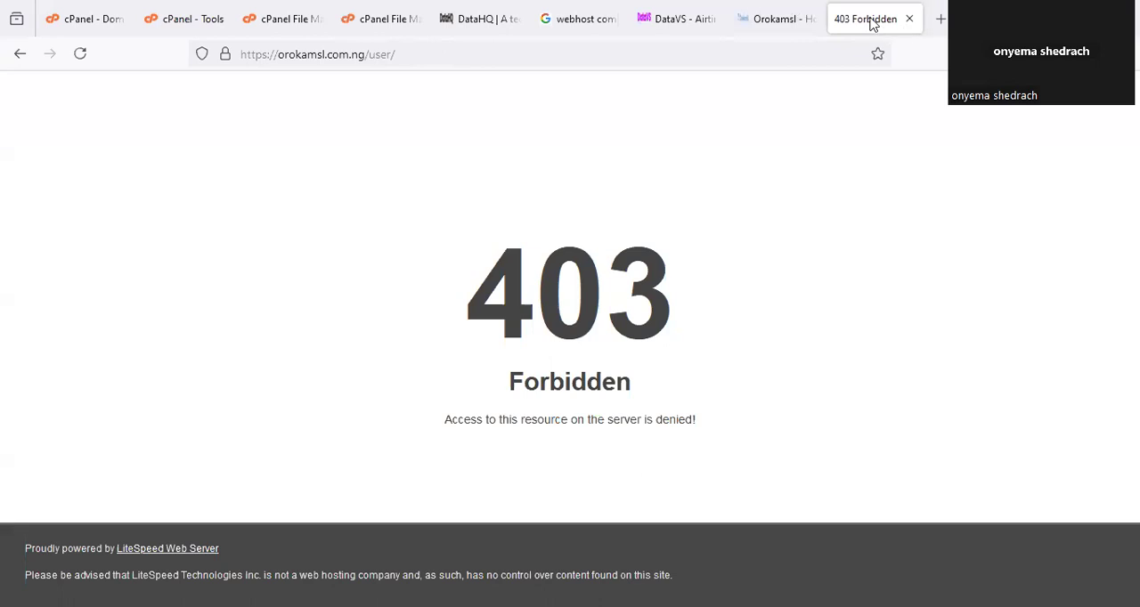
{"action": "key", "text": "F5"}
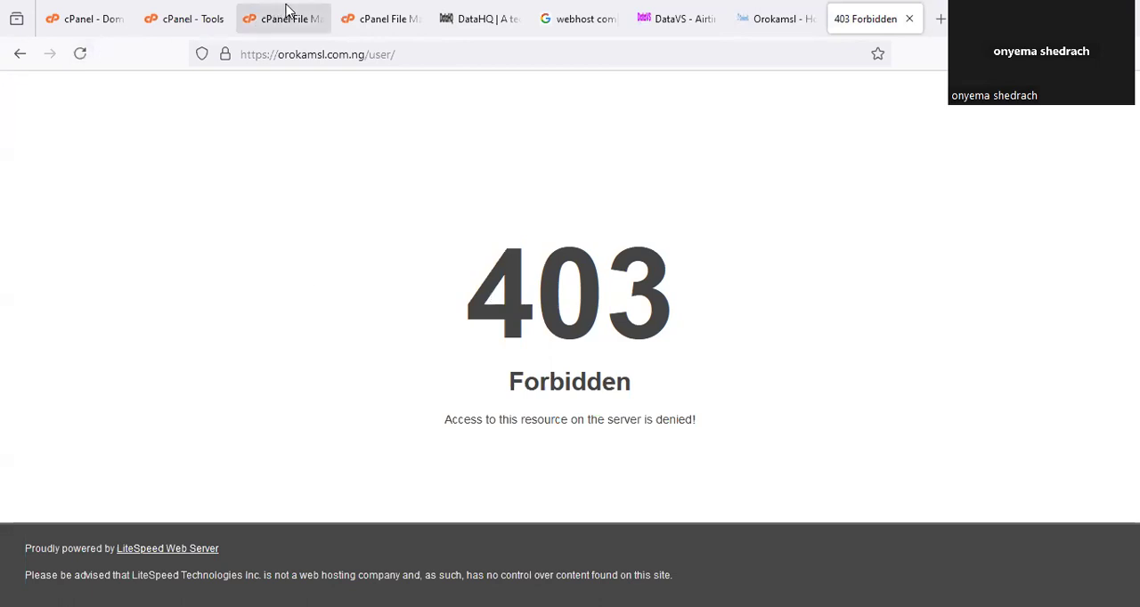
Return to the File Manager, point out the user folder, and circle and select its app folder.
{"action": "left_click", "coordinate": [287, 16]}
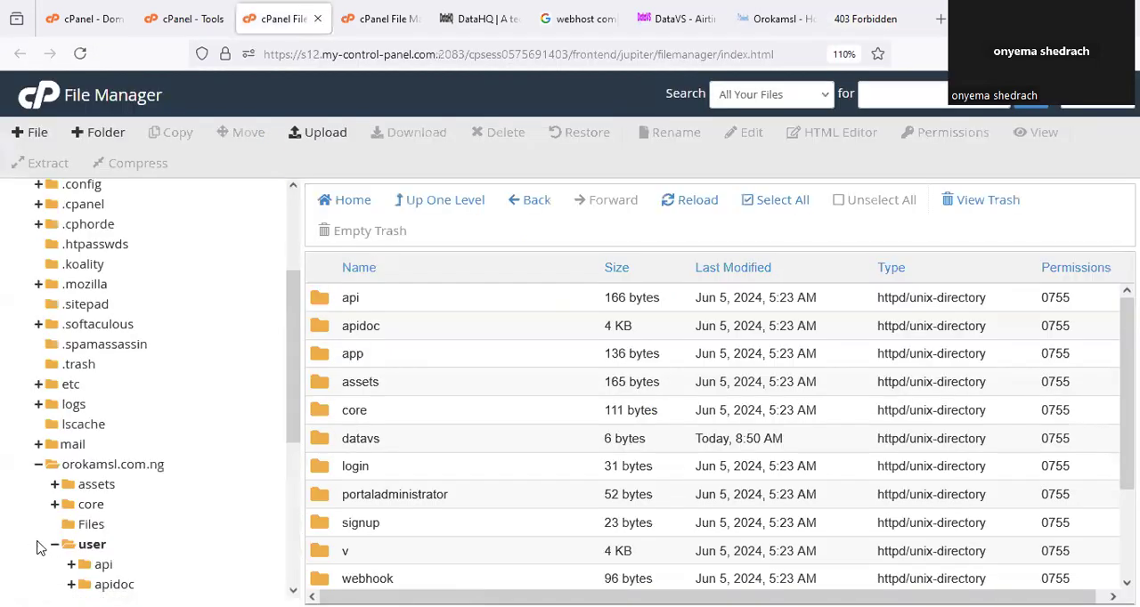
{"action": "left_click", "coordinate": [40, 548]}
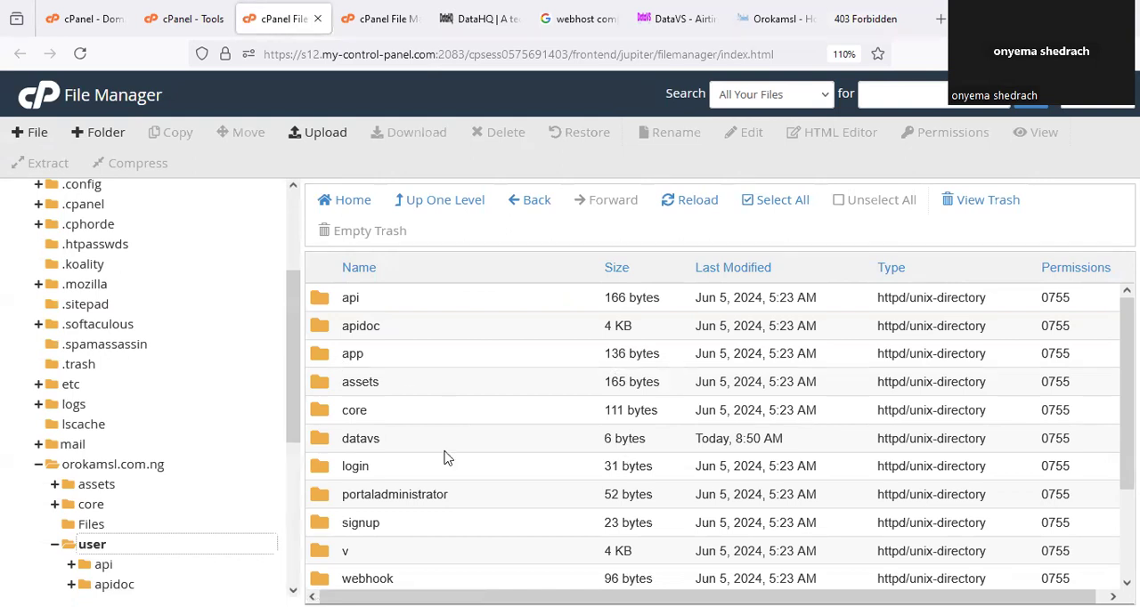
{"action": "left_click_drag", "start_coordinate": [383, 361], "coordinate": [338, 334]}
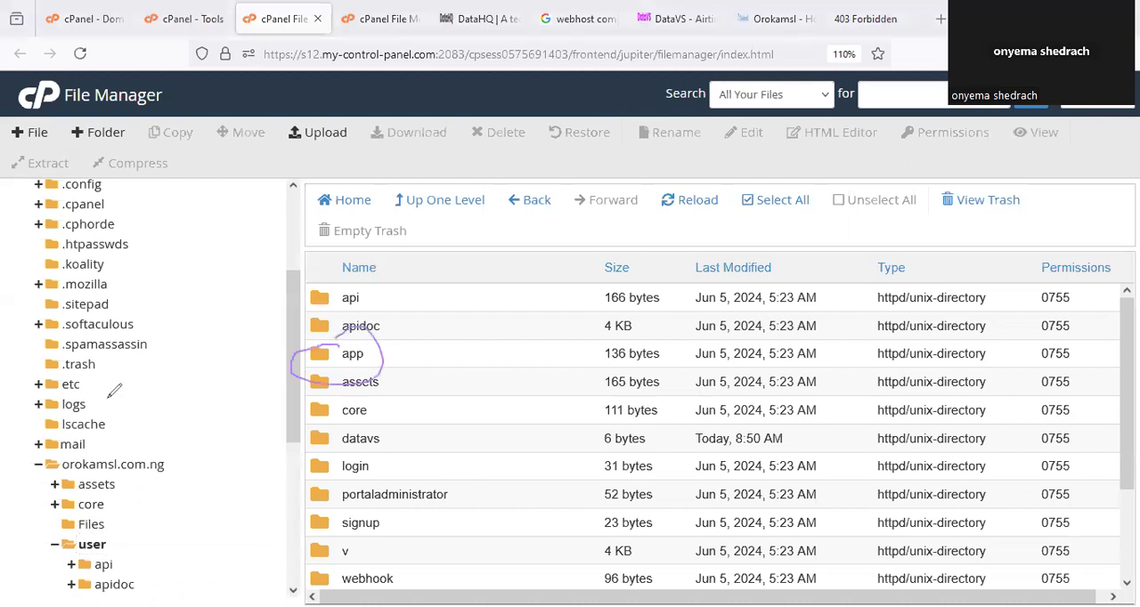
{"action": "key", "text": "Escape"}
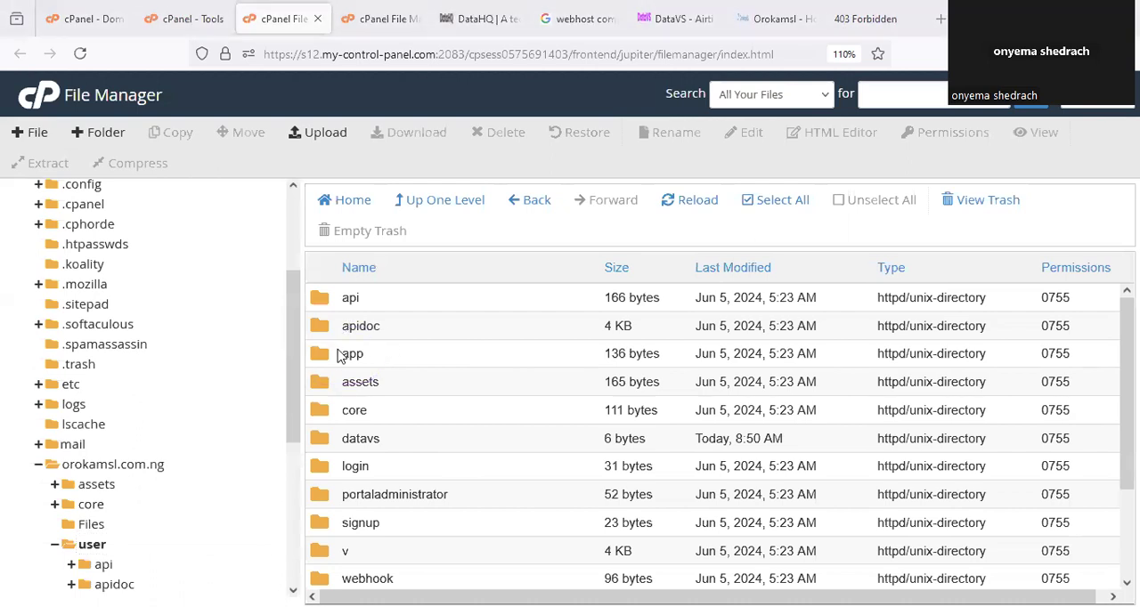
{"action": "left_click", "coordinate": [323, 365]}
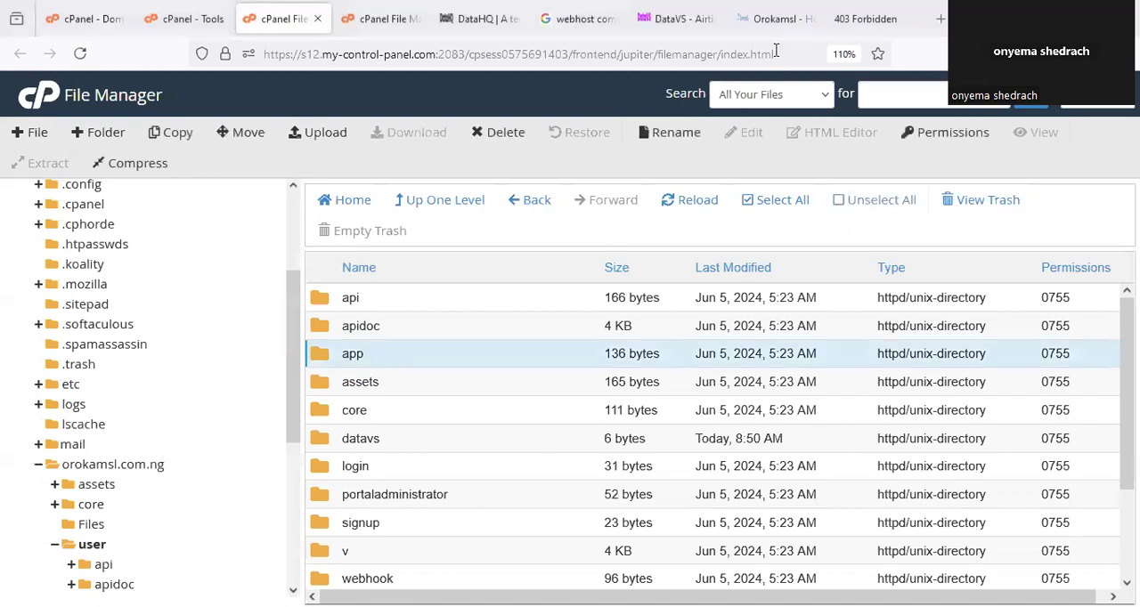
Load orokamsl.com.ng/user/app/ in the browser and circle the page address.
{"action": "left_click", "coordinate": [850, 23]}
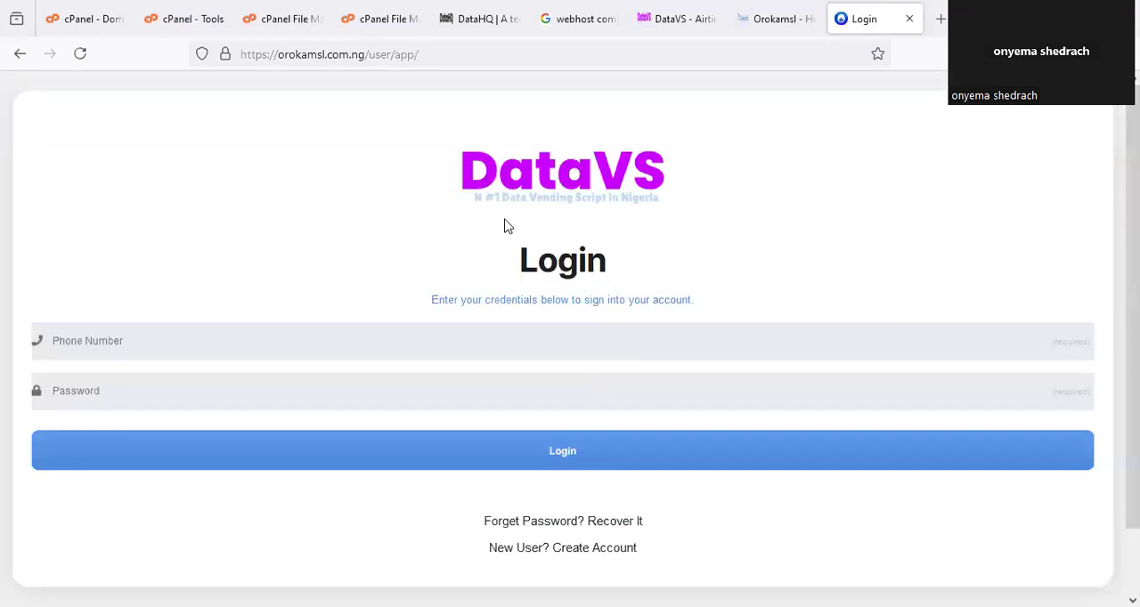
{"action": "key", "text": "F5"}
{"action": "mouse_move", "coordinate": [452, 61]}
{"action": "left_mouse_down"}
{"action": "mouse_move", "coordinate": [318, 26]}
{"action": "mouse_move", "coordinate": [250, 51]}
{"action": "mouse_move", "coordinate": [249, 40]}
{"action": "left_mouse_up"}
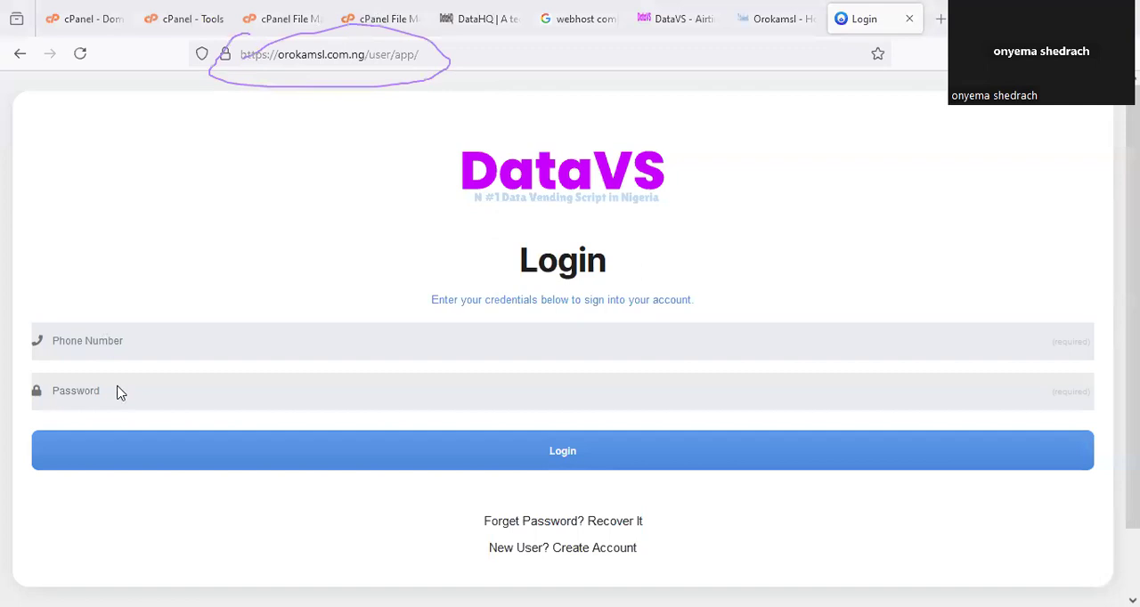
{"action": "left_click", "coordinate": [632, 373]}
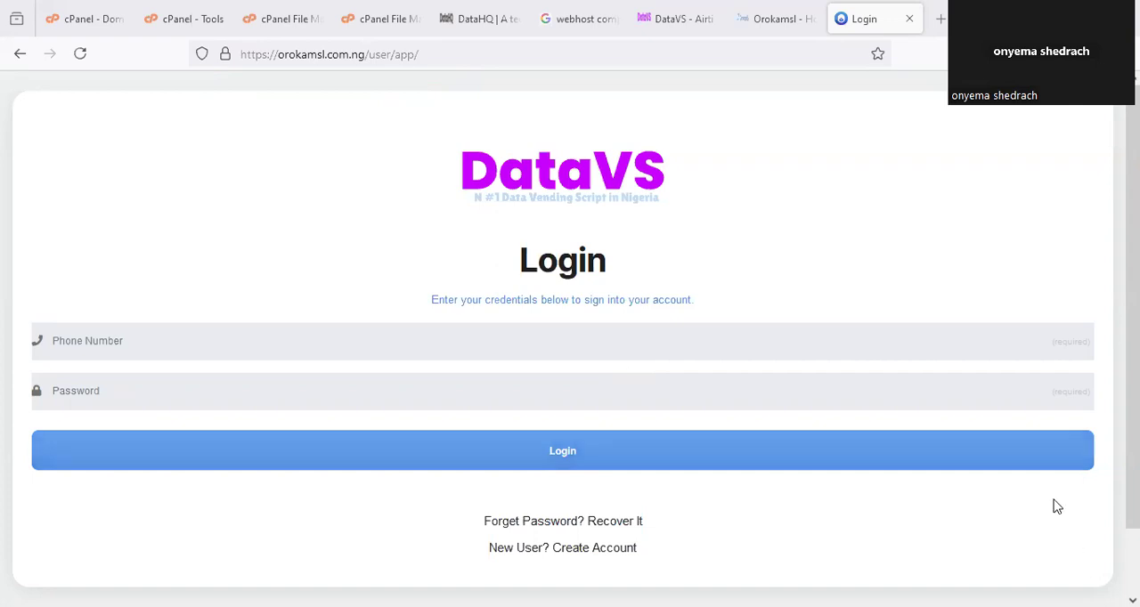
Find the Databases section on the cPanel Tools page, circle Database Wizard, and return to the File Manager.
{"action": "left_click", "coordinate": [297, 14]}
{"action": "left_click", "coordinate": [200, 19]}
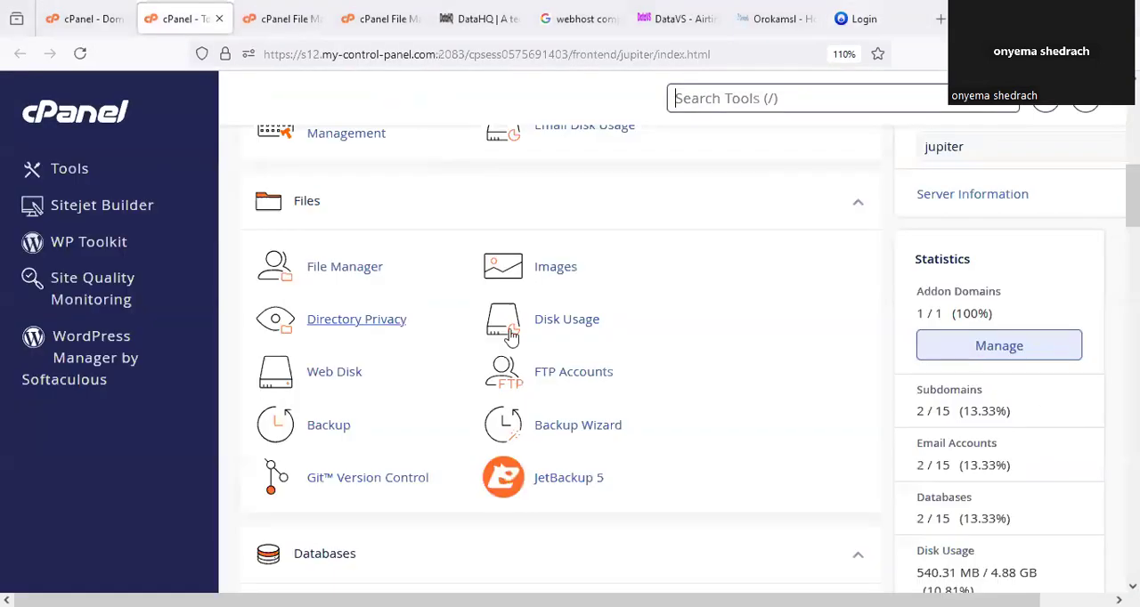
{"action": "scroll", "coordinate": [749, 448], "scroll_direction": "up", "scroll_amount": 10}
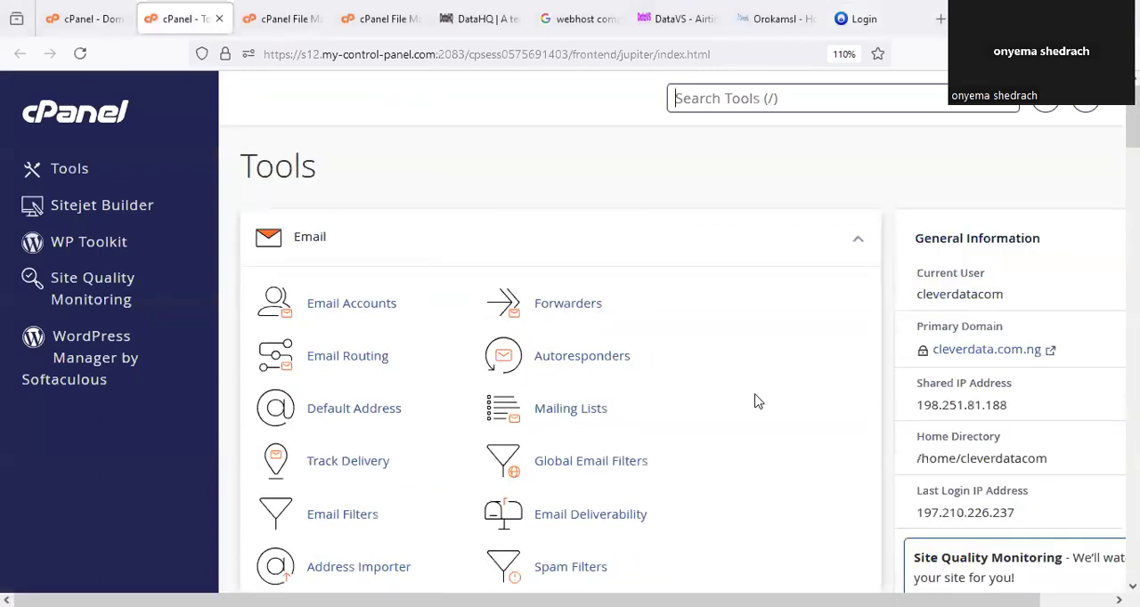
{"action": "scroll", "coordinate": [712, 385], "scroll_direction": "down", "scroll_amount": 8}
{"action": "scroll", "coordinate": [623, 374], "scroll_direction": "down", "scroll_amount": 7}
{"action": "scroll", "coordinate": [560, 379], "scroll_direction": "up", "scroll_amount": 5}
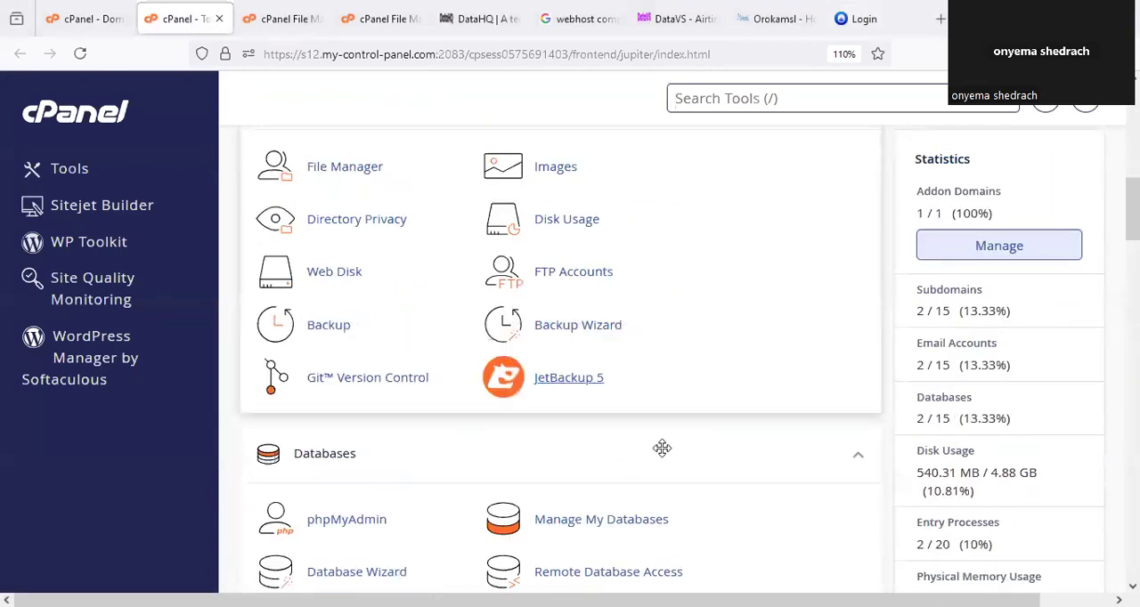
{"action": "scroll", "coordinate": [675, 460], "scroll_direction": "down", "scroll_amount": 3}
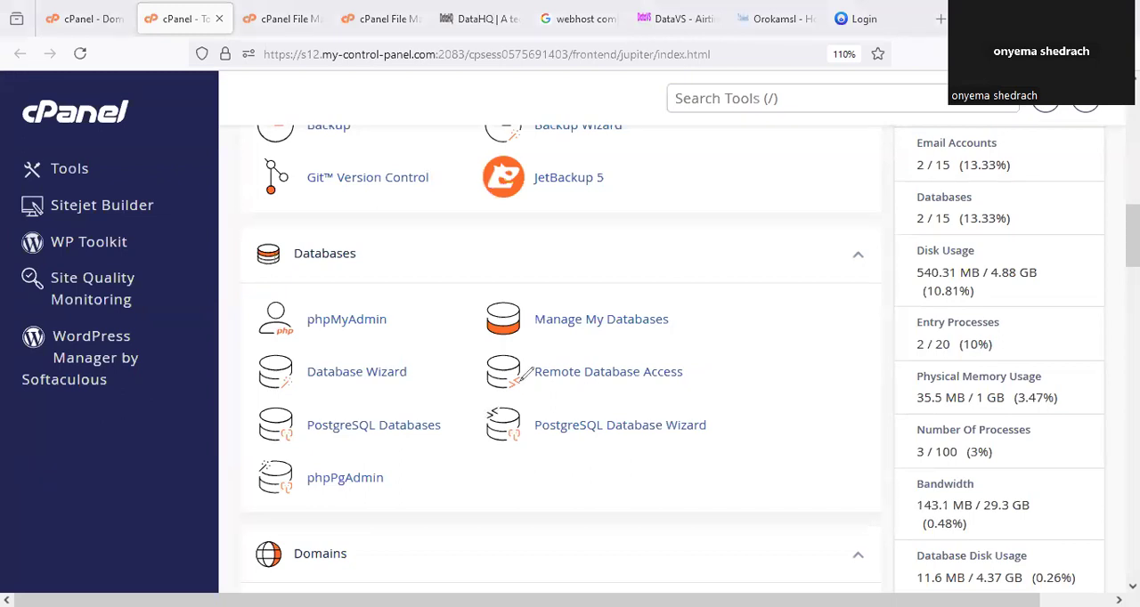
{"action": "mouse_move", "coordinate": [361, 400]}
{"action": "left_mouse_down"}
{"action": "mouse_move", "coordinate": [413, 335]}
{"action": "mouse_move", "coordinate": [355, 341]}
{"action": "left_mouse_up"}
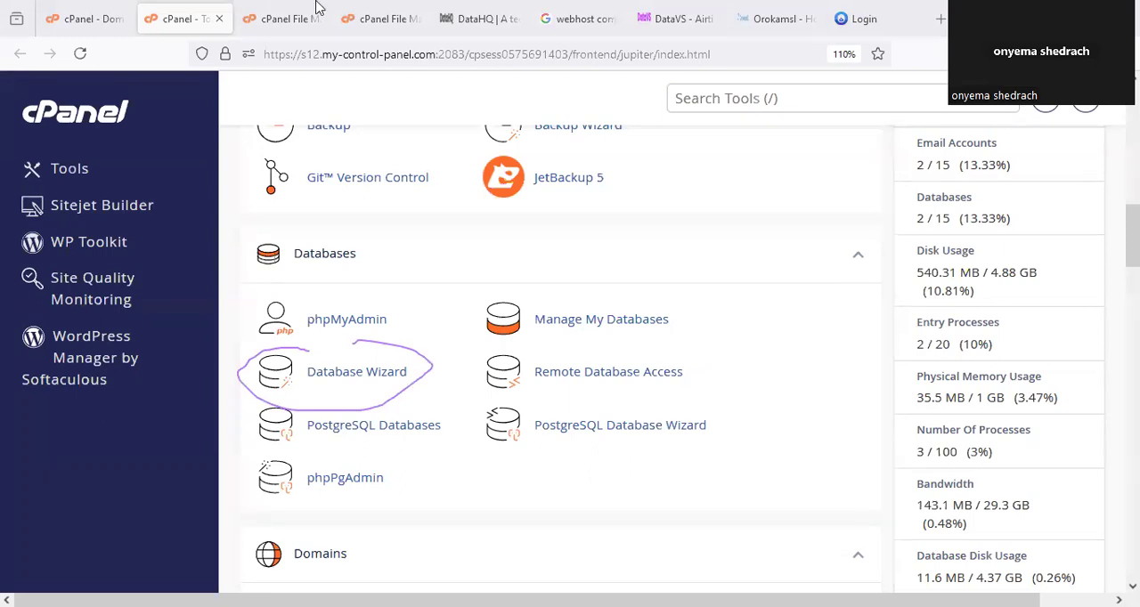
{"action": "left_click", "coordinate": [294, 18]}
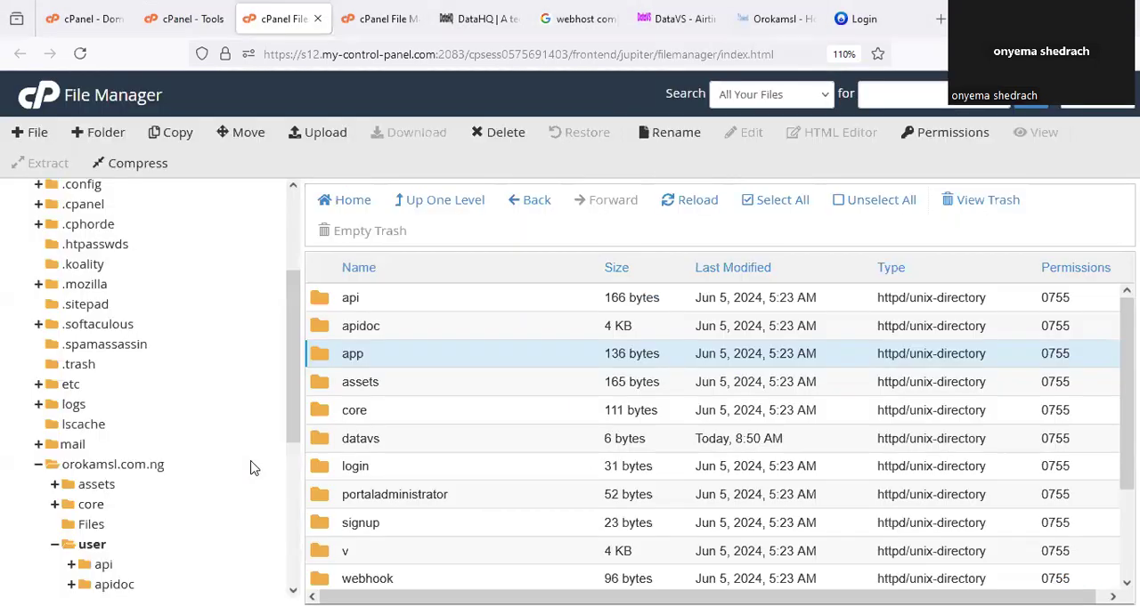
Mark and expand the user folder's core folder, mark its includes subfolder, collapse core, and return to the user folder.
{"action": "double_click", "coordinate": [402, 457]}
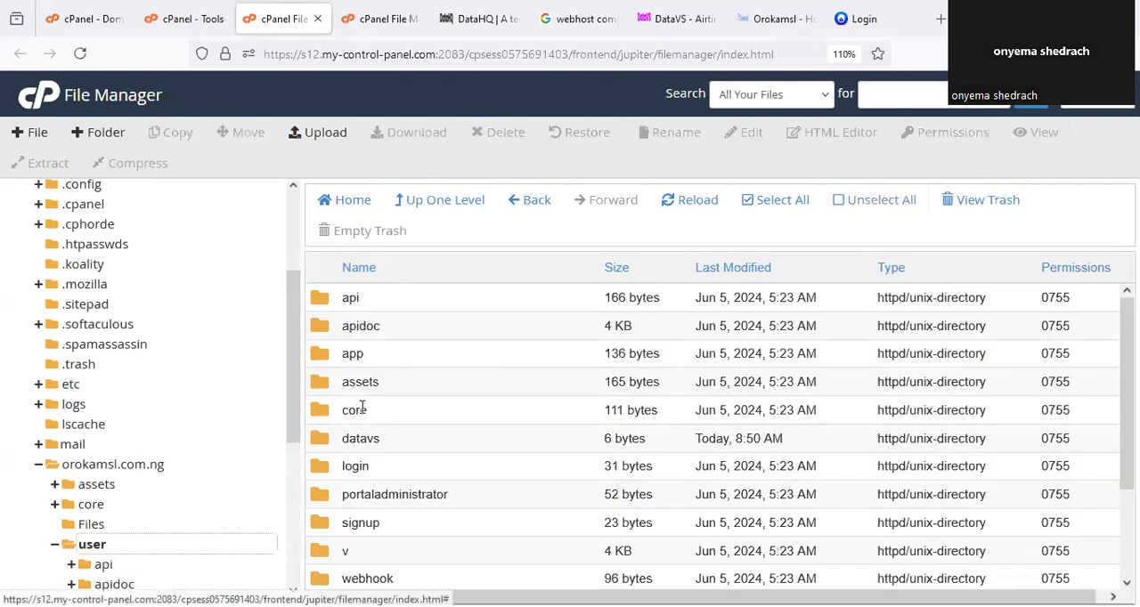
{"action": "scroll", "coordinate": [128, 386], "scroll_direction": "down", "scroll_amount": 3}
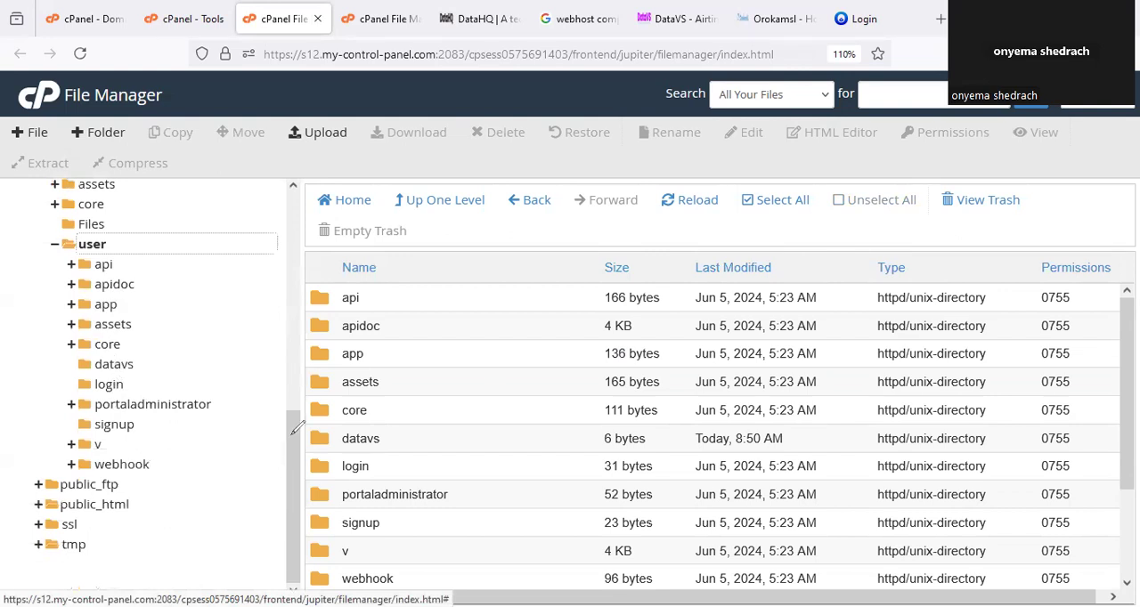
{"action": "left_click_drag", "start_coordinate": [128, 343], "coordinate": [177, 326]}
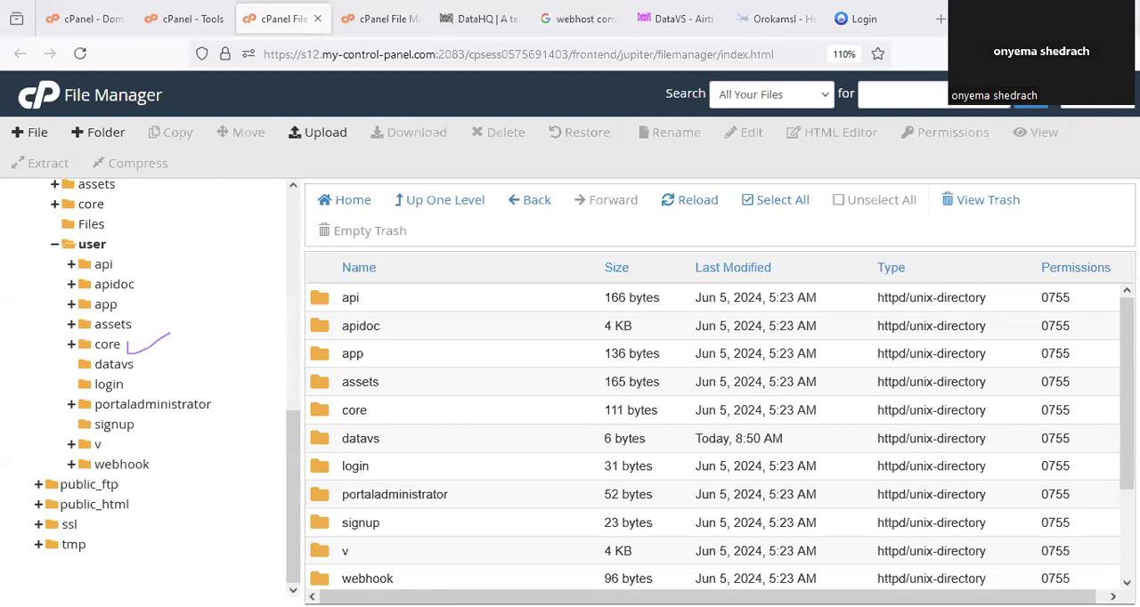
{"action": "left_click", "coordinate": [107, 343]}
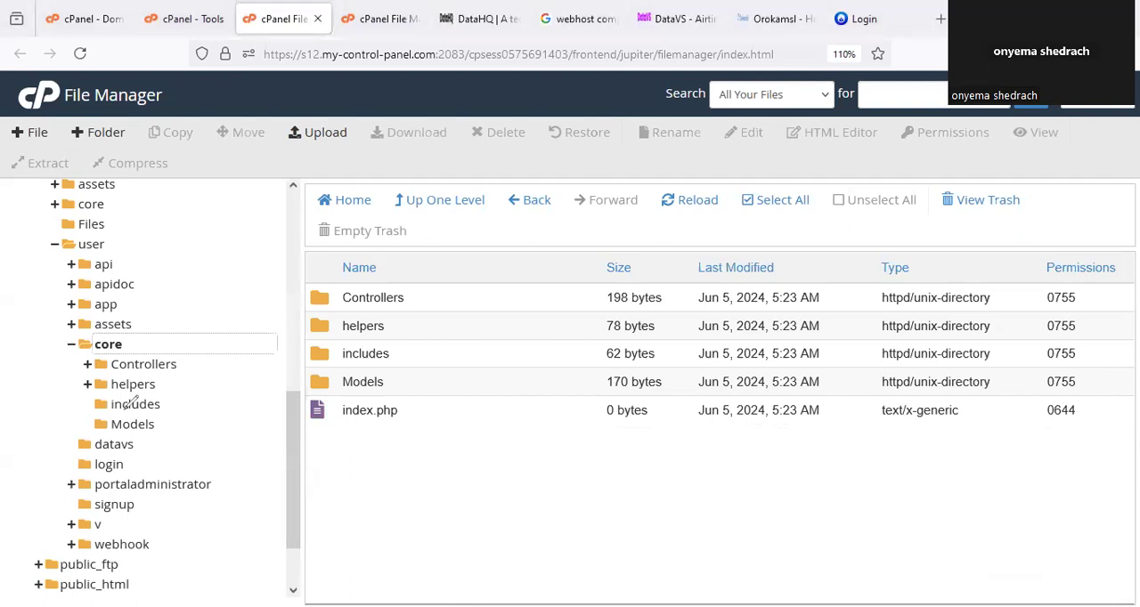
{"action": "mouse_move", "coordinate": [126, 409]}
{"action": "left_mouse_down"}
{"action": "mouse_move", "coordinate": [154, 415]}
{"action": "mouse_move", "coordinate": [134, 410]}
{"action": "left_mouse_up"}
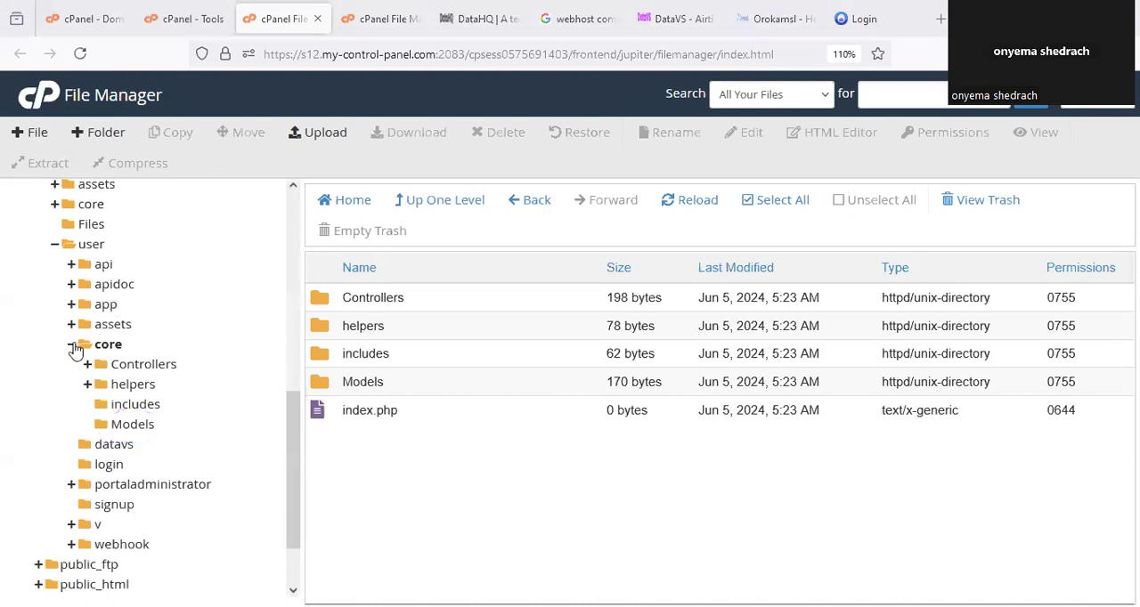
{"action": "left_click", "coordinate": [73, 346]}
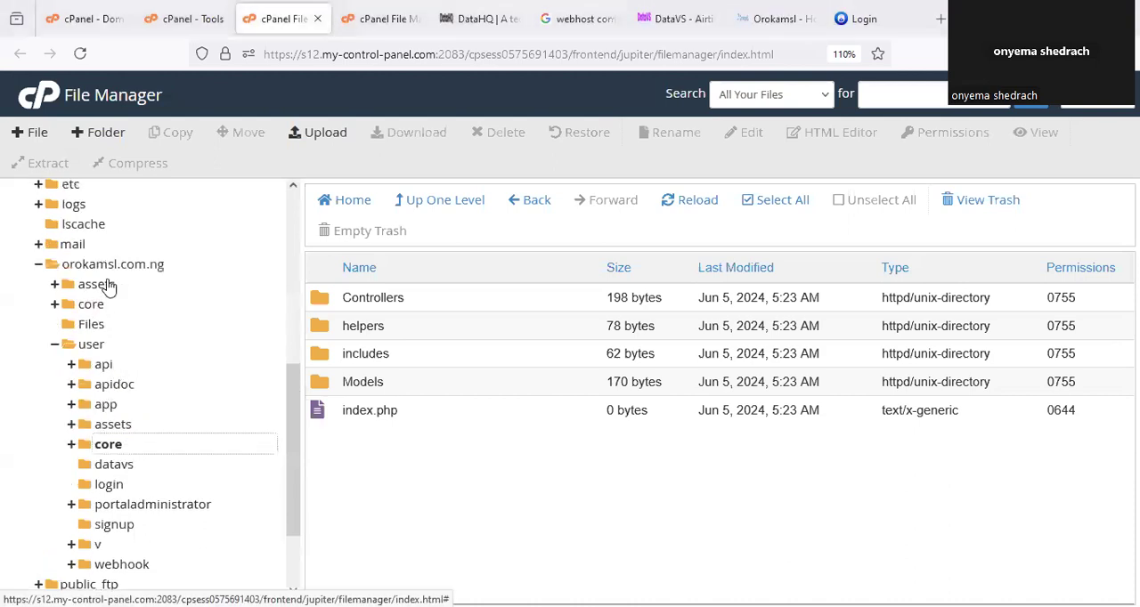
{"action": "left_click", "coordinate": [92, 345]}
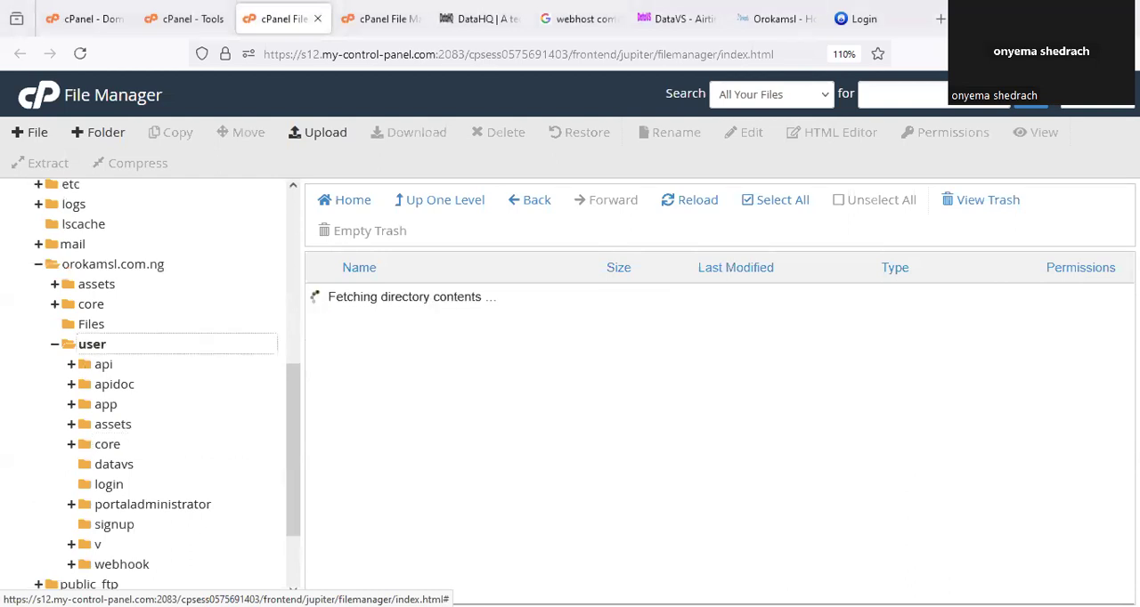
Circle Installationguide.txt in the user folder and open it in the editor.
{"action": "scroll", "coordinate": [489, 458], "scroll_direction": "down", "scroll_amount": 3}
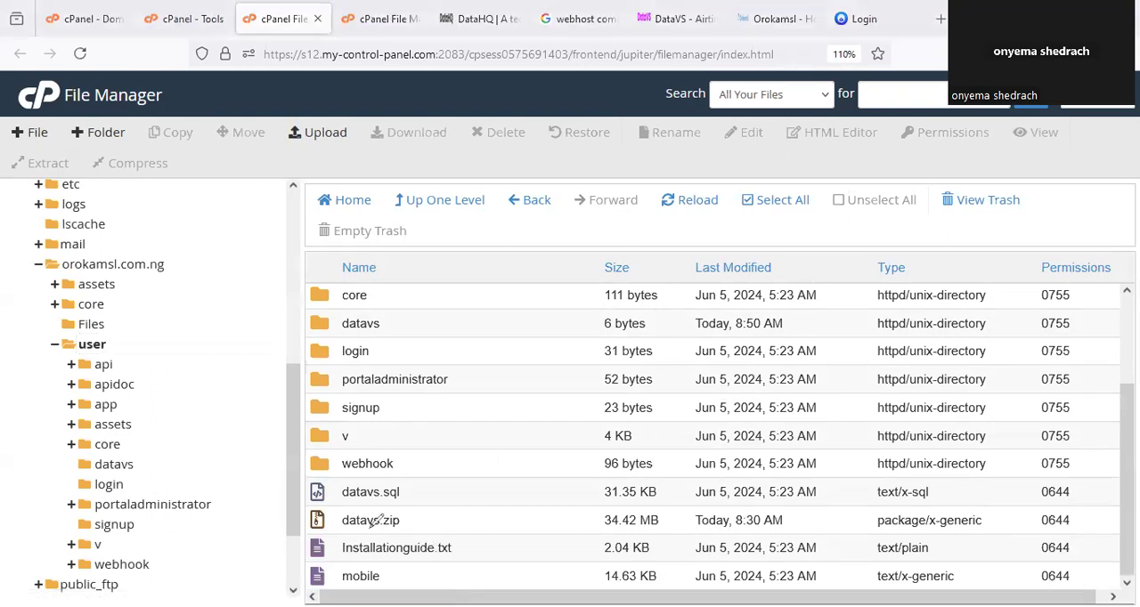
{"action": "mouse_move", "coordinate": [370, 524]}
{"action": "left_mouse_down"}
{"action": "mouse_move", "coordinate": [349, 558]}
{"action": "mouse_move", "coordinate": [483, 552]}
{"action": "mouse_move", "coordinate": [422, 510]}
{"action": "mouse_move", "coordinate": [373, 516]}
{"action": "left_mouse_up"}
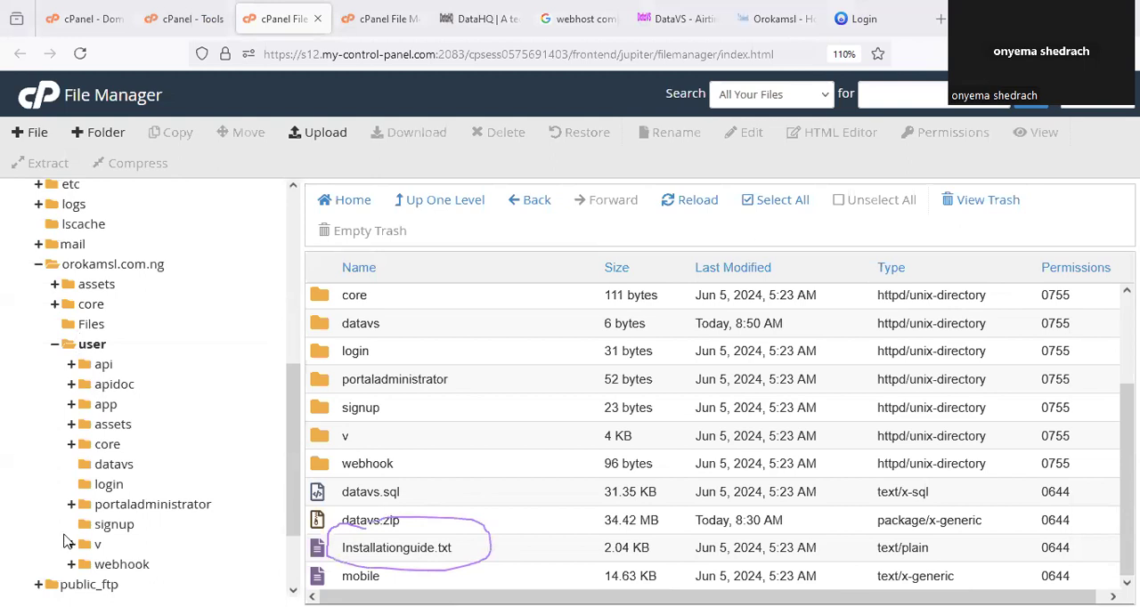
{"action": "right_click", "coordinate": [470, 541]}
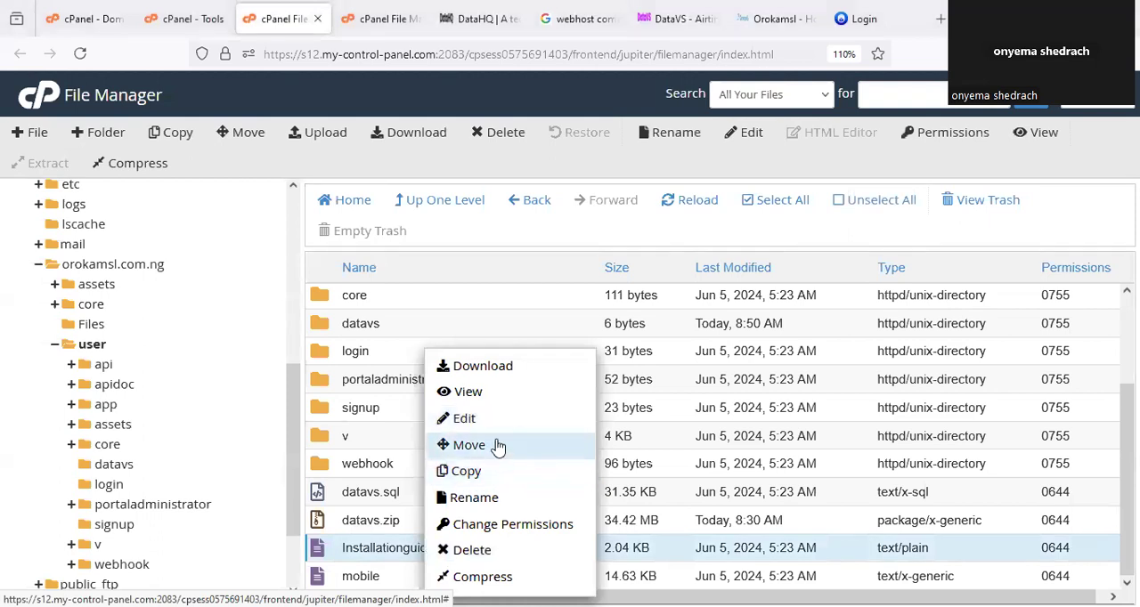
{"action": "left_click", "coordinate": [464, 417]}
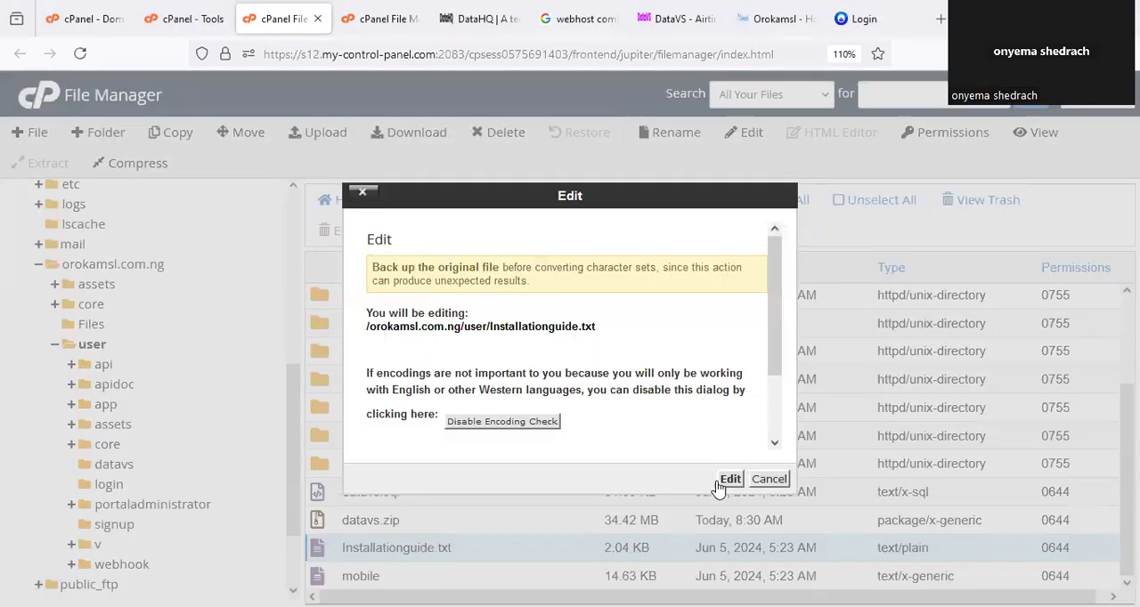
{"action": "left_click", "coordinate": [728, 479]}
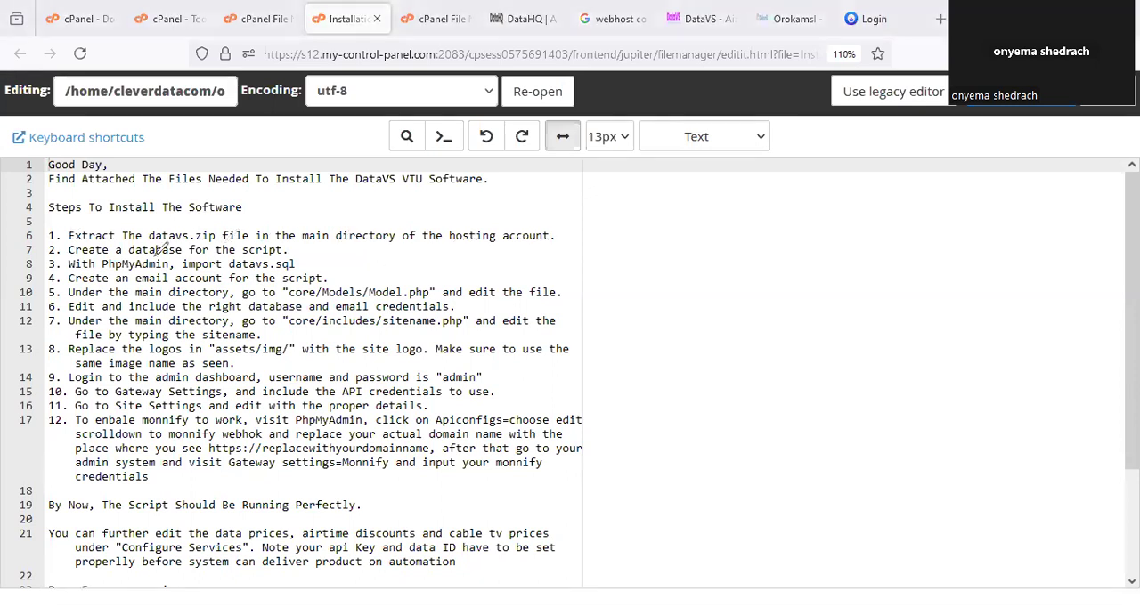
Mark the guide's database and email creation steps and underline datavs.sql, core/Models/Model.php, and its edit instruction.
{"action": "left_click_drag", "start_coordinate": [293, 257], "coordinate": [316, 246]}
{"action": "left_click_drag", "start_coordinate": [326, 282], "coordinate": [342, 275]}
{"action": "mouse_move", "coordinate": [232, 269]}
{"action": "left_mouse_down"}
{"action": "mouse_move", "coordinate": [300, 267]}
{"action": "mouse_move", "coordinate": [312, 255]}
{"action": "mouse_move", "coordinate": [300, 266]}
{"action": "left_mouse_up"}
{"action": "left_click_drag", "start_coordinate": [328, 302], "coordinate": [384, 299]}
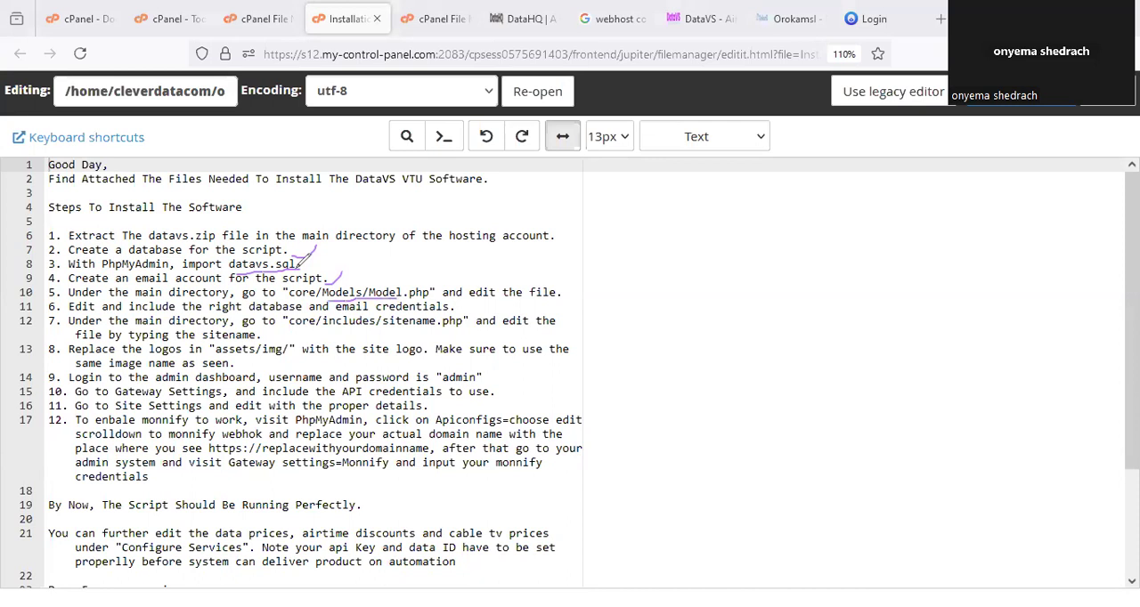
{"action": "left_click_drag", "start_coordinate": [513, 302], "coordinate": [548, 302]}
Return to the File Manager and open Model.php from the user folder's core/Models directory in the editor.
{"action": "left_click", "coordinate": [272, 21]}
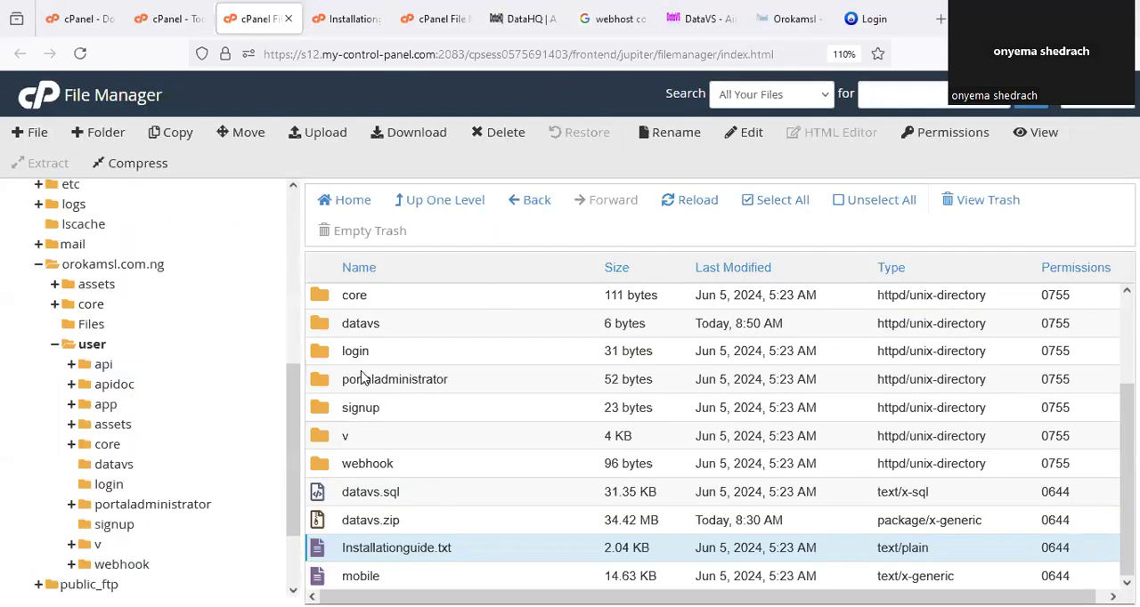
{"action": "left_click", "coordinate": [106, 444]}
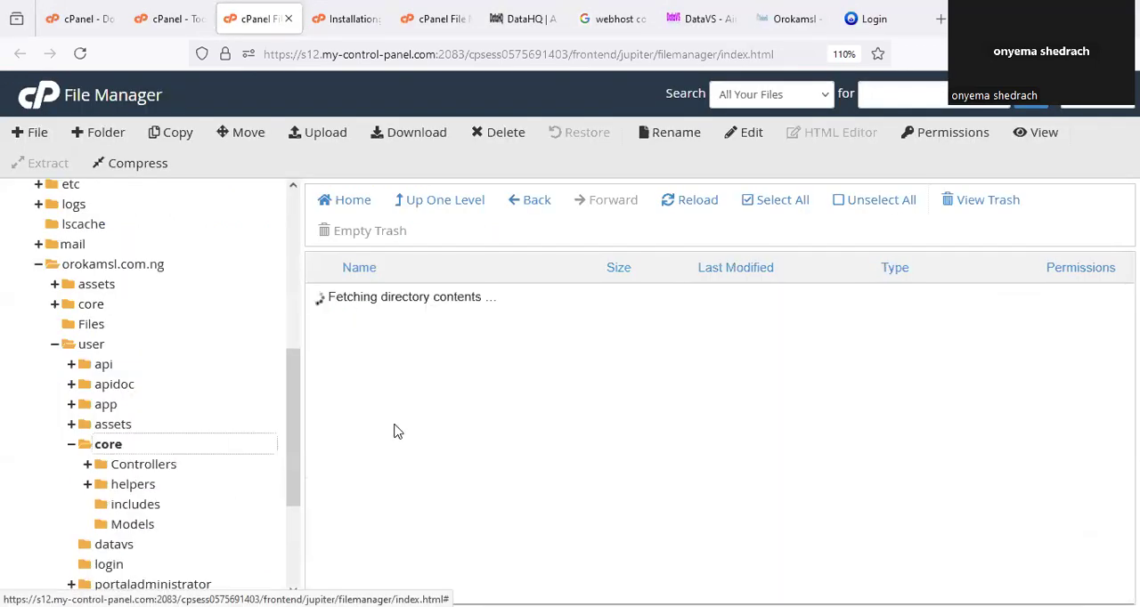
{"action": "left_click", "coordinate": [133, 526]}
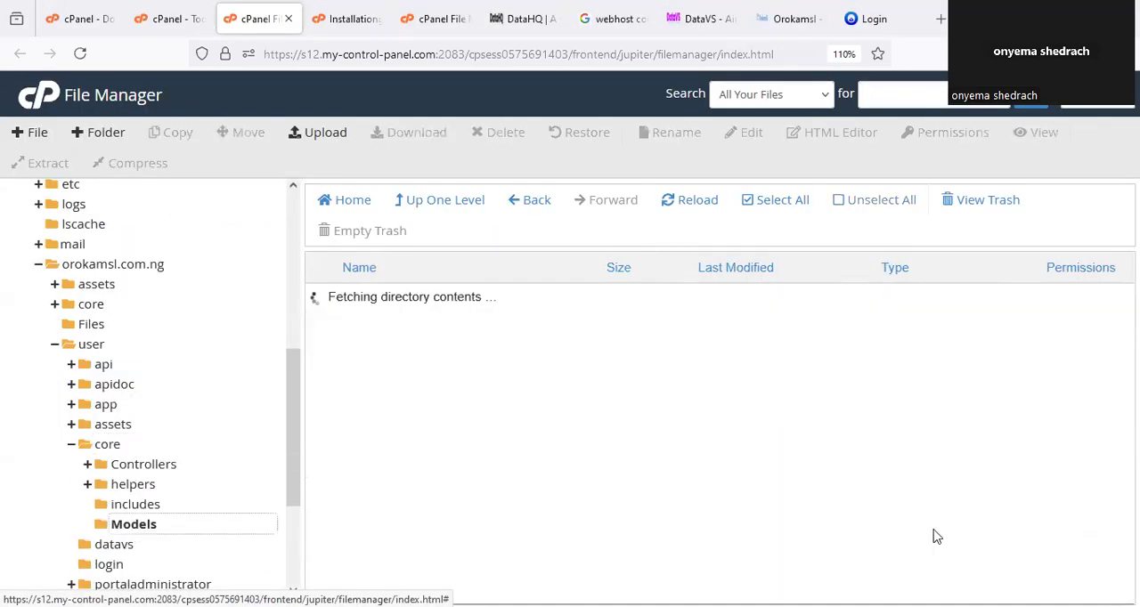
{"action": "right_click", "coordinate": [387, 410]}
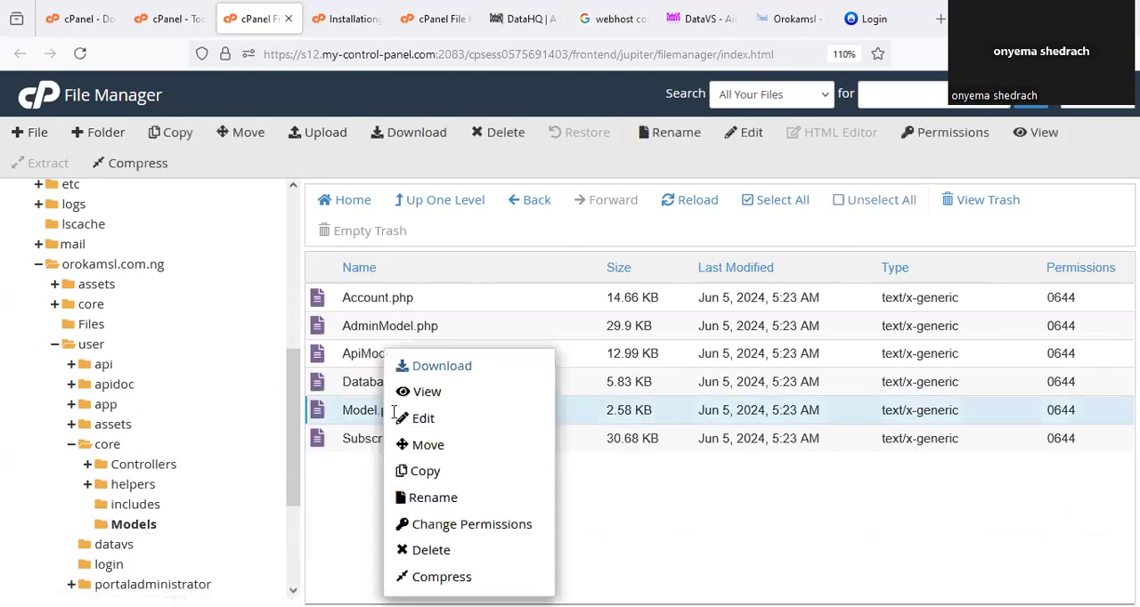
{"action": "left_click", "coordinate": [450, 426]}
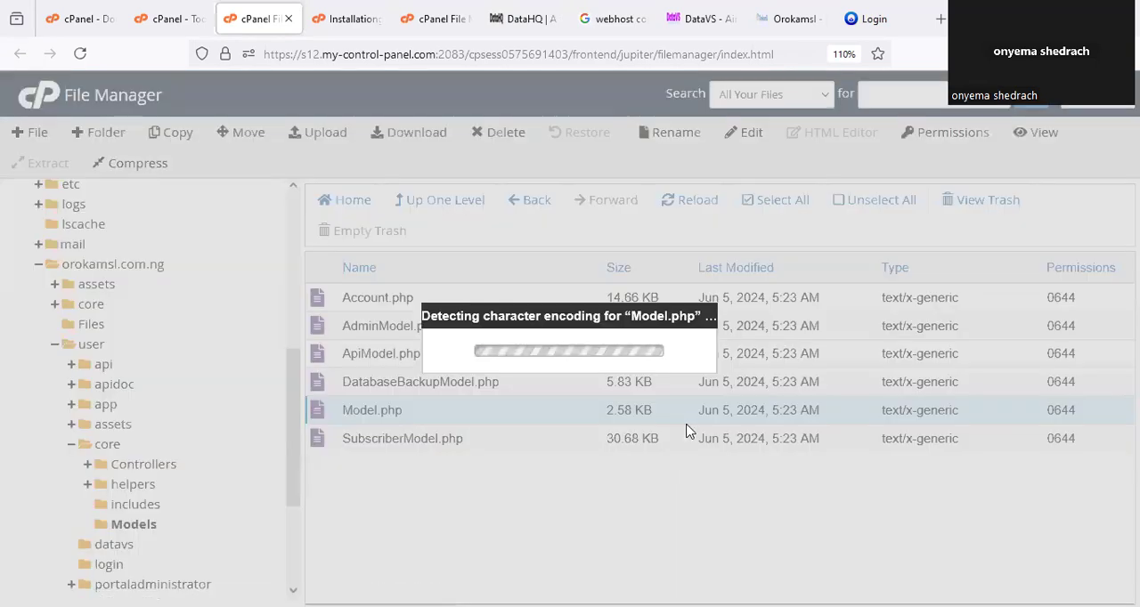
{"action": "left_click", "coordinate": [730, 481]}
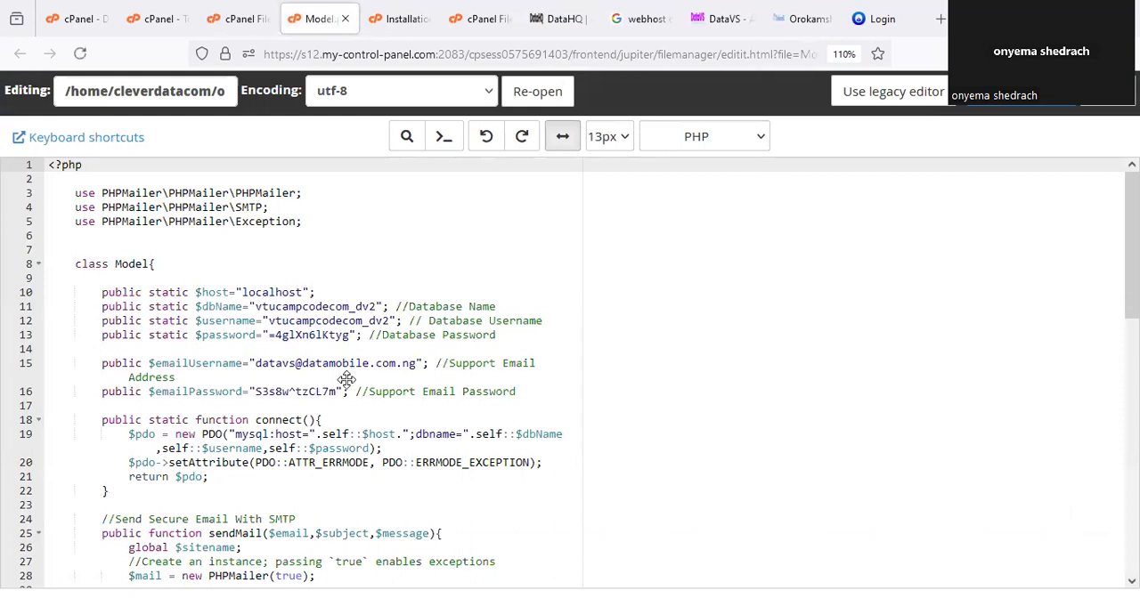
Circle the database credential lines in Model.php and mark the support email address and password values.
{"action": "mouse_move", "coordinate": [219, 326]}
{"action": "left_mouse_down"}
{"action": "mouse_move", "coordinate": [270, 349]}
{"action": "mouse_move", "coordinate": [606, 305]}
{"action": "mouse_move", "coordinate": [409, 242]}
{"action": "mouse_move", "coordinate": [224, 297]}
{"action": "mouse_move", "coordinate": [223, 309]}
{"action": "left_mouse_up"}
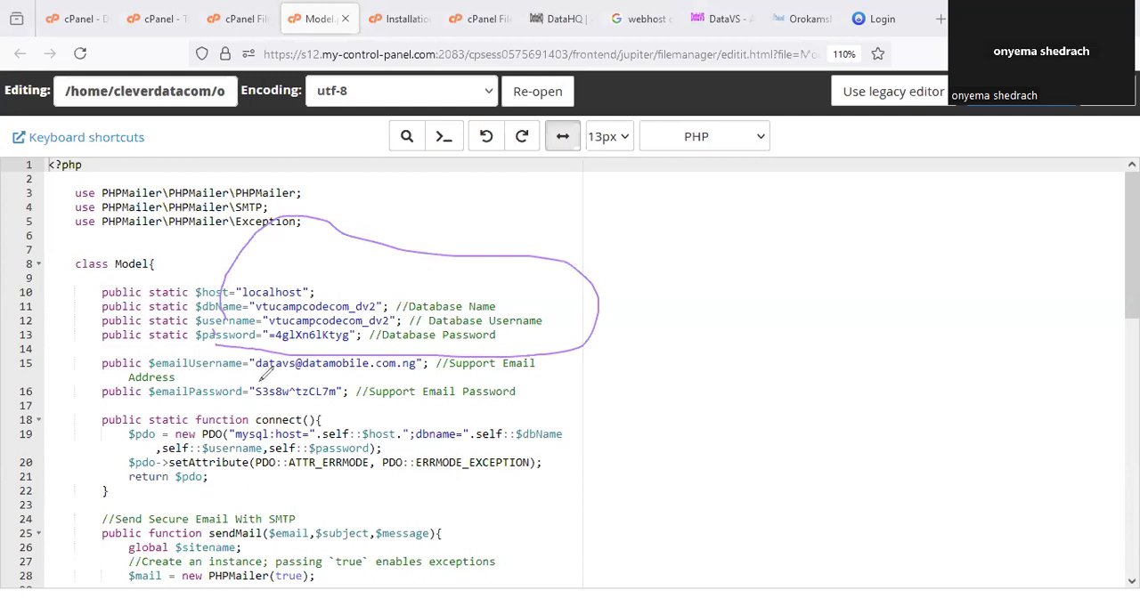
{"action": "mouse_move", "coordinate": [260, 377]}
{"action": "left_mouse_down"}
{"action": "mouse_move", "coordinate": [434, 375]}
{"action": "mouse_move", "coordinate": [442, 351]}
{"action": "mouse_move", "coordinate": [187, 349]}
{"action": "left_mouse_up"}
{"action": "left_click_drag", "start_coordinate": [260, 405], "coordinate": [322, 403]}
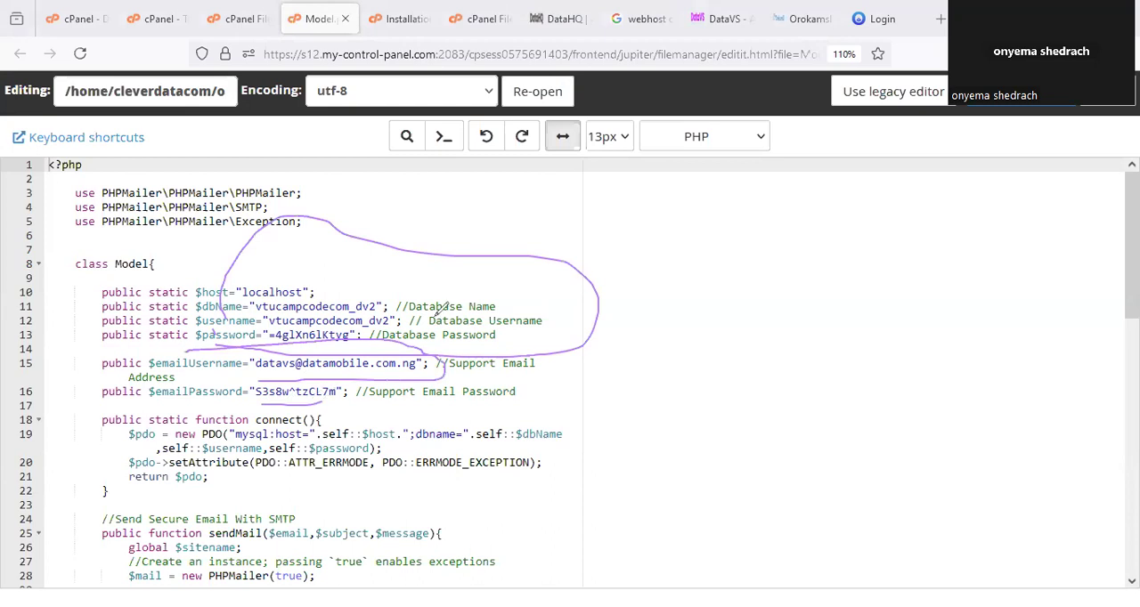
Return to the cPanel Tools page, circle the Manage My Databases and Database Wizard options, and open Manage My Databases.
{"action": "left_click", "coordinate": [146, 20]}
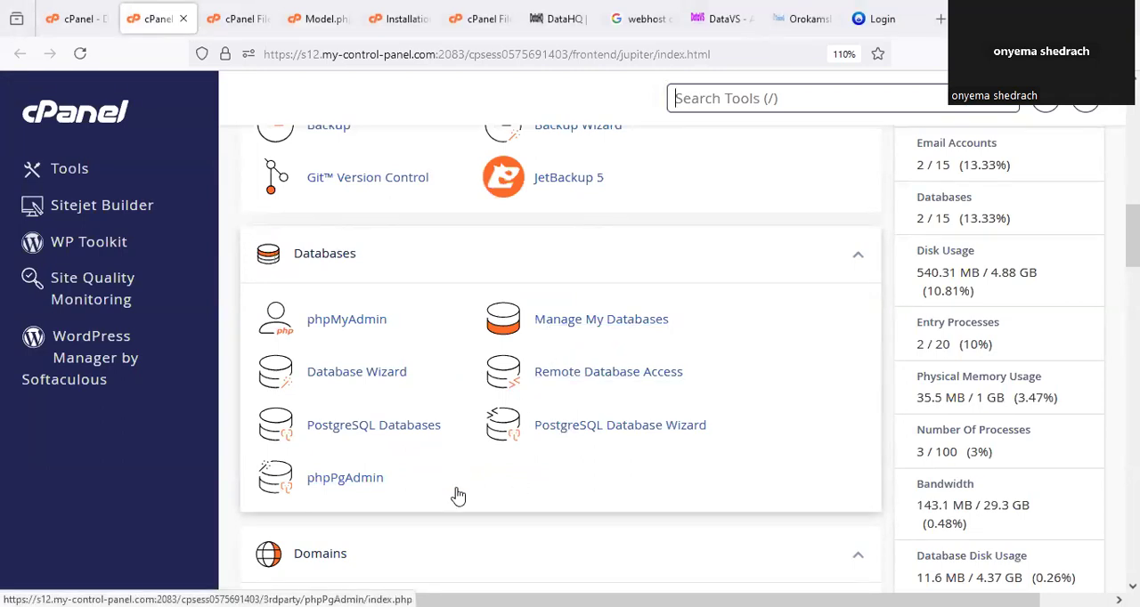
{"action": "left_click_drag", "start_coordinate": [577, 287], "coordinate": [628, 283]}
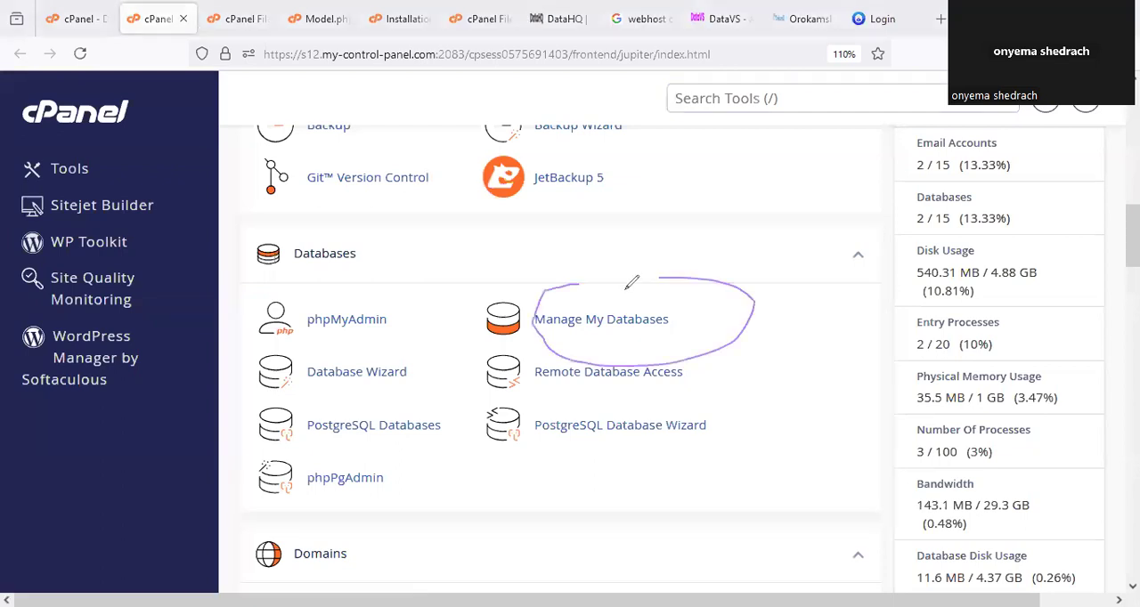
{"action": "left_click_drag", "start_coordinate": [336, 383], "coordinate": [300, 365]}
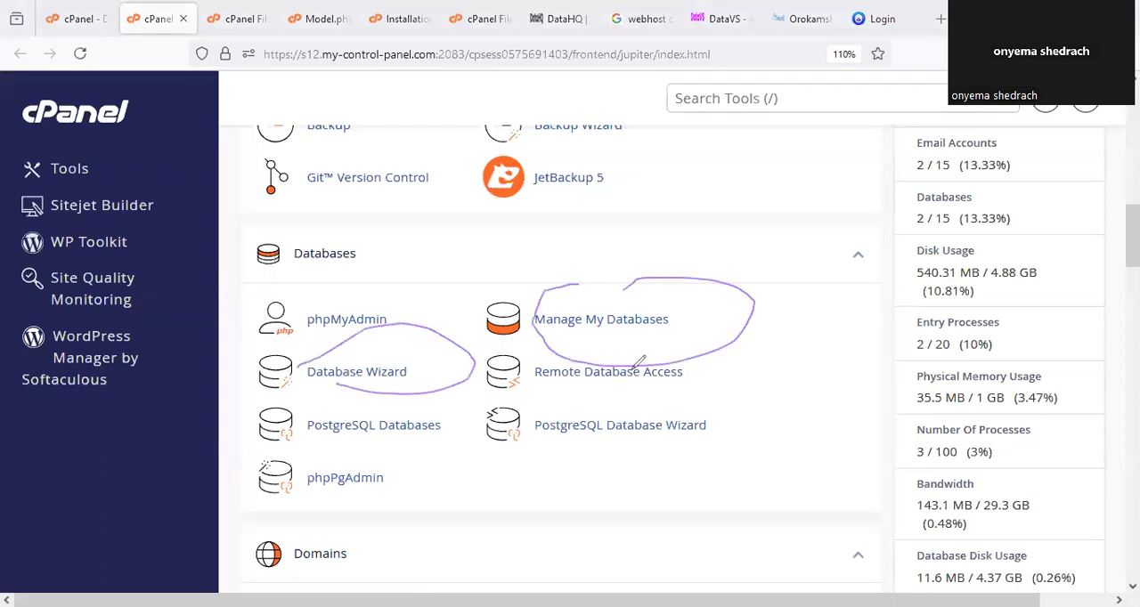
{"action": "left_click_drag", "start_coordinate": [698, 318], "coordinate": [830, 185]}
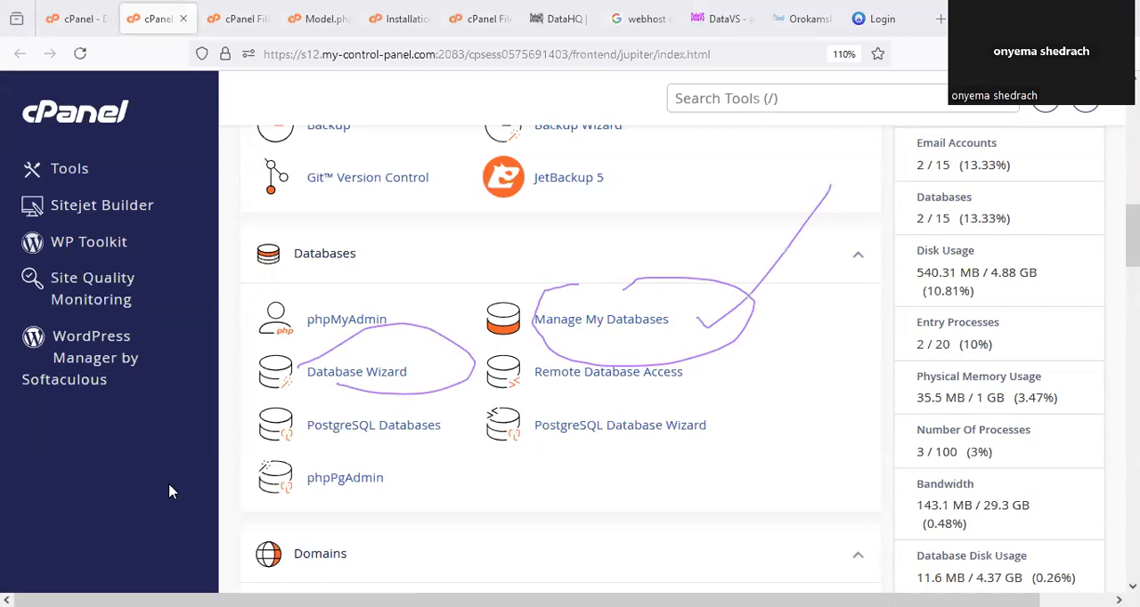
{"action": "left_click", "coordinate": [614, 331]}
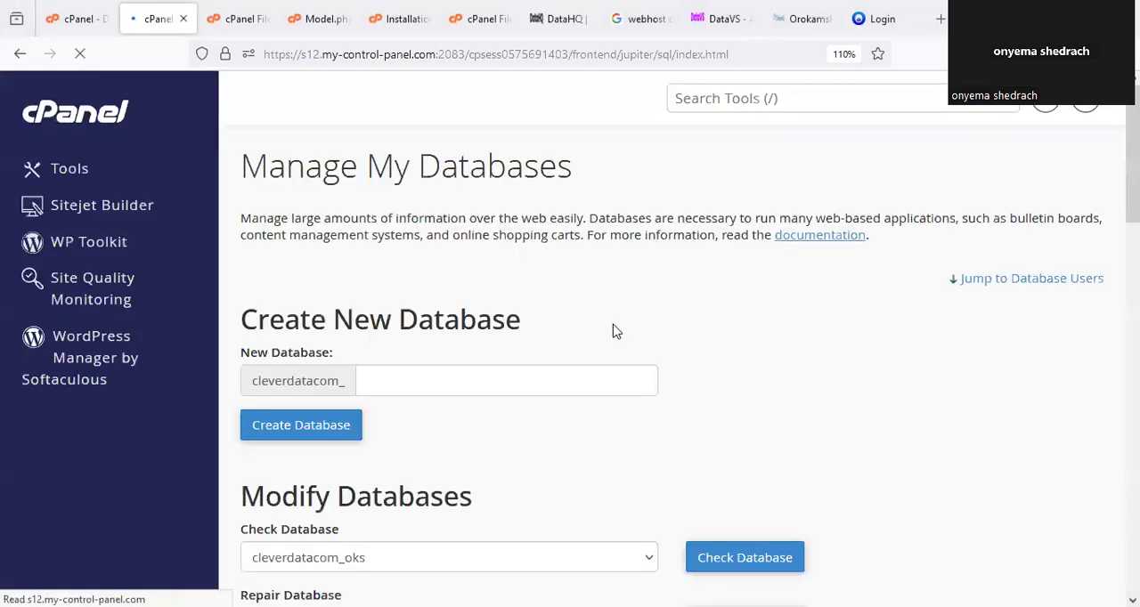
Circle the Create New Database heading and create a database named userdb under the cleverdatacom_ prefix.
{"action": "scroll", "coordinate": [570, 312], "scroll_direction": "down", "scroll_amount": 2}
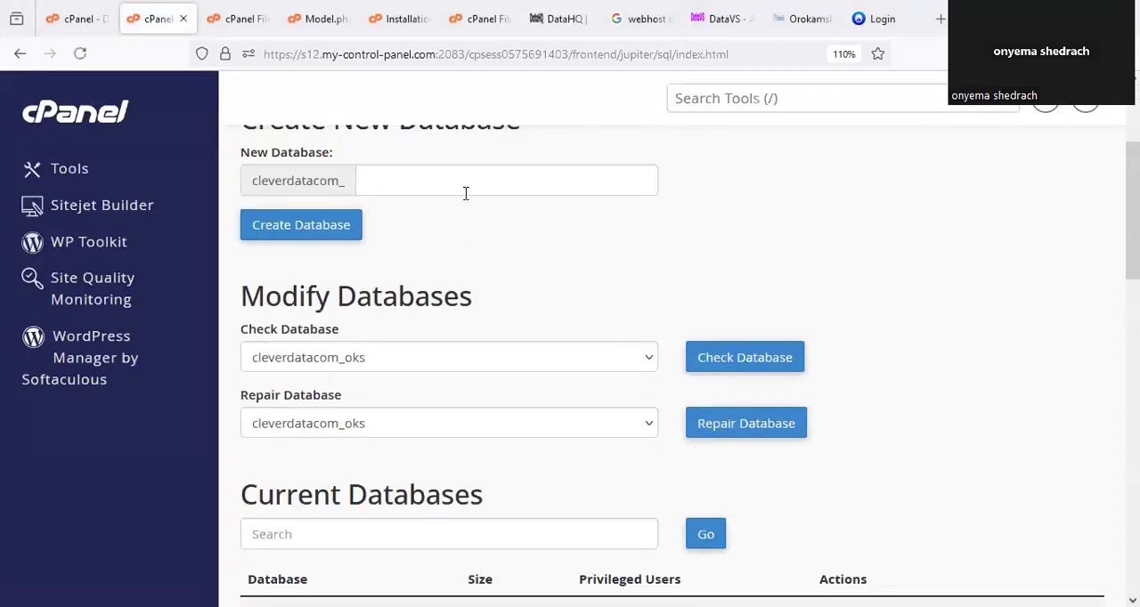
{"action": "scroll", "coordinate": [446, 232], "scroll_direction": "up", "scroll_amount": 1}
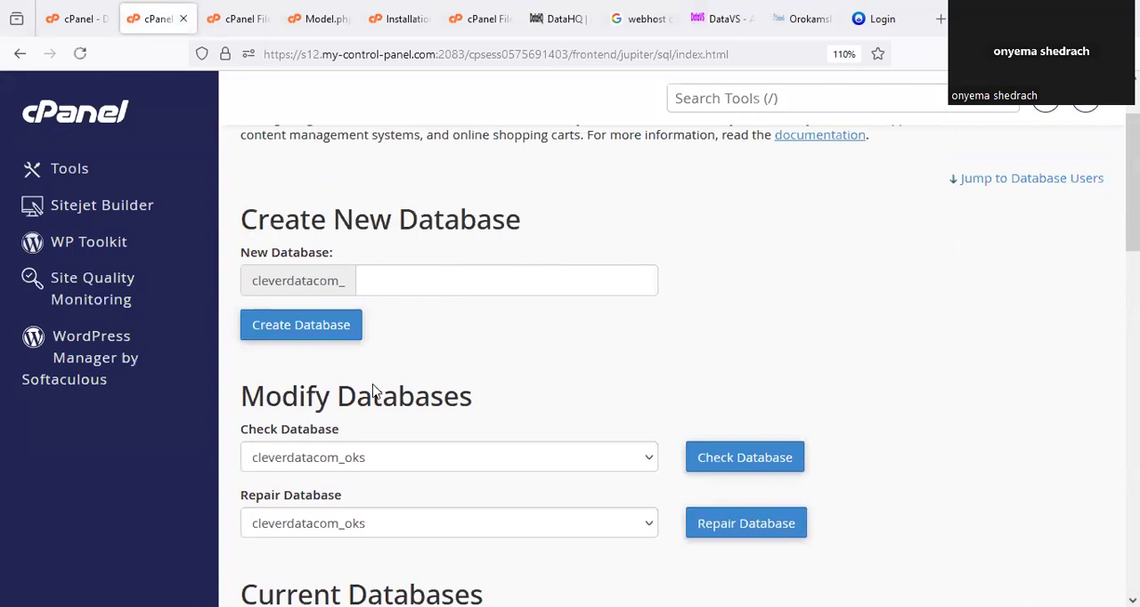
{"action": "left_click_drag", "start_coordinate": [289, 190], "coordinate": [430, 188]}
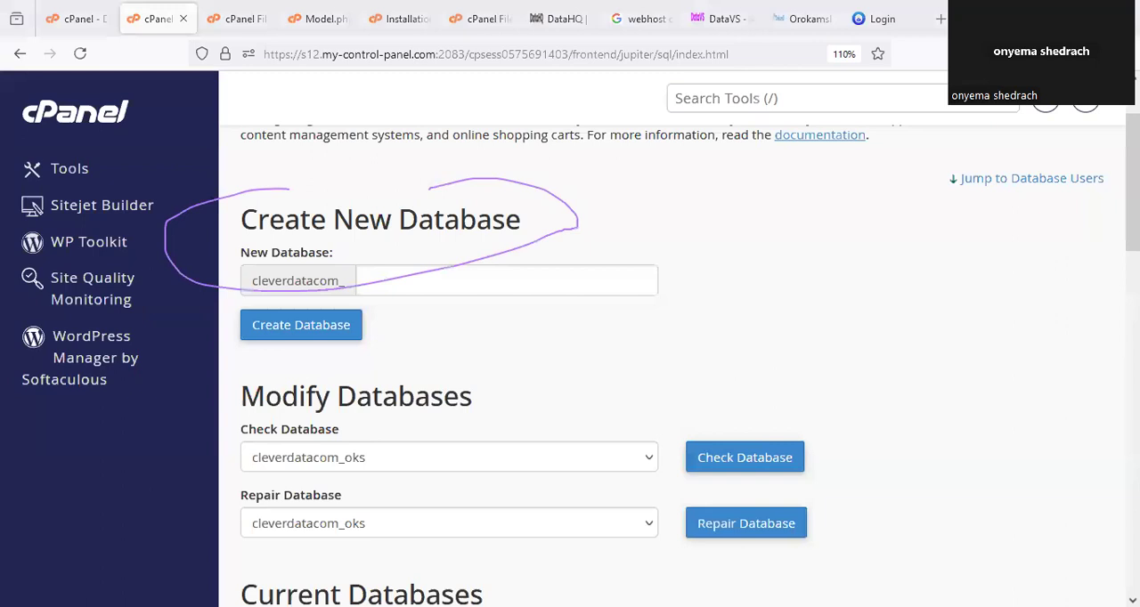
{"action": "left_click", "coordinate": [451, 290]}
{"action": "type", "text": "userdb"}
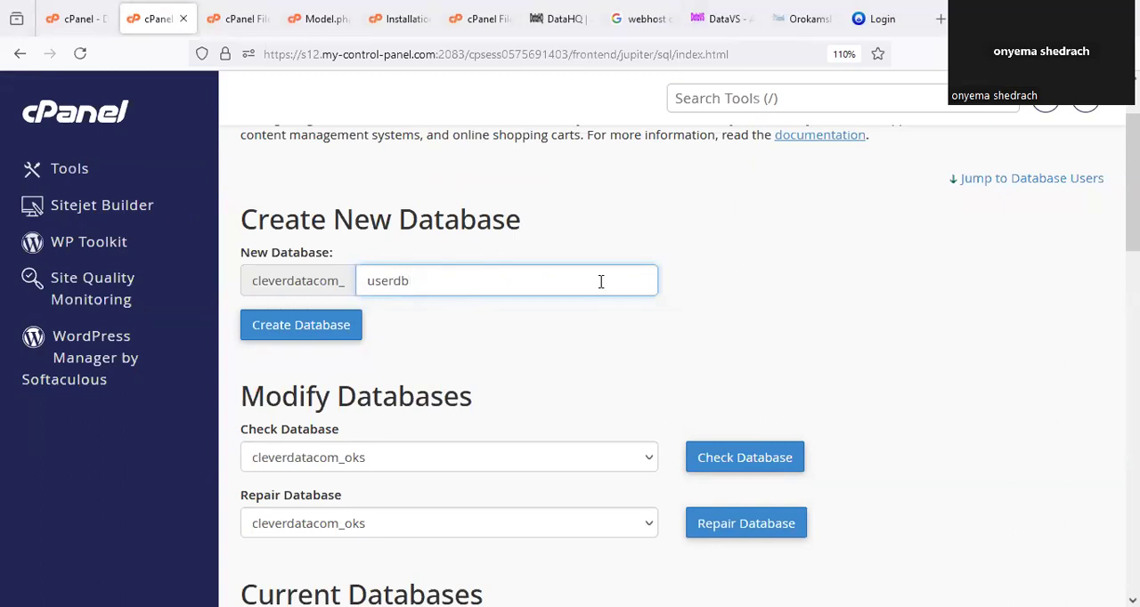
{"action": "left_click_drag", "start_coordinate": [422, 275], "coordinate": [332, 277]}
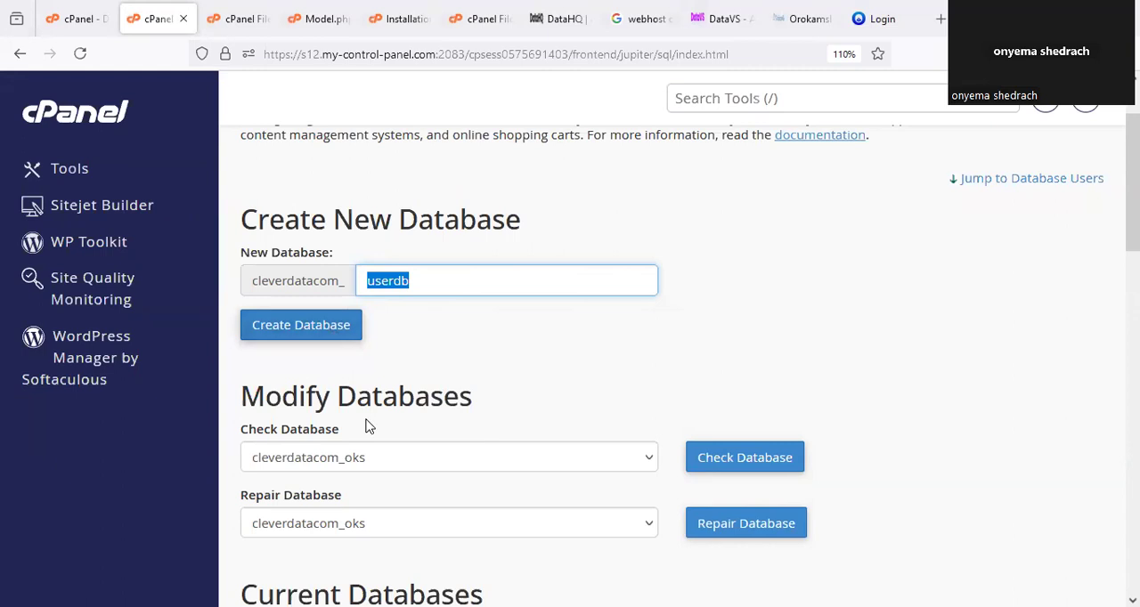
{"action": "left_click", "coordinate": [317, 326]}
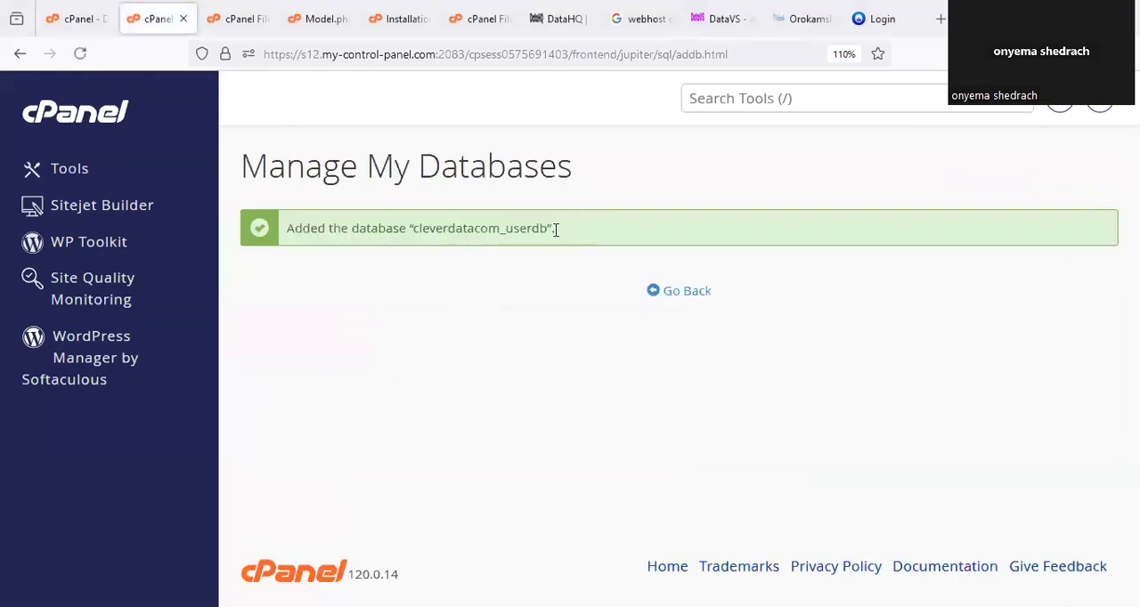
Highlight the new database's name in the confirmation, then return to Manage My Databases and view the Current Databases list.
{"action": "left_click_drag", "start_coordinate": [553, 228], "coordinate": [471, 262]}
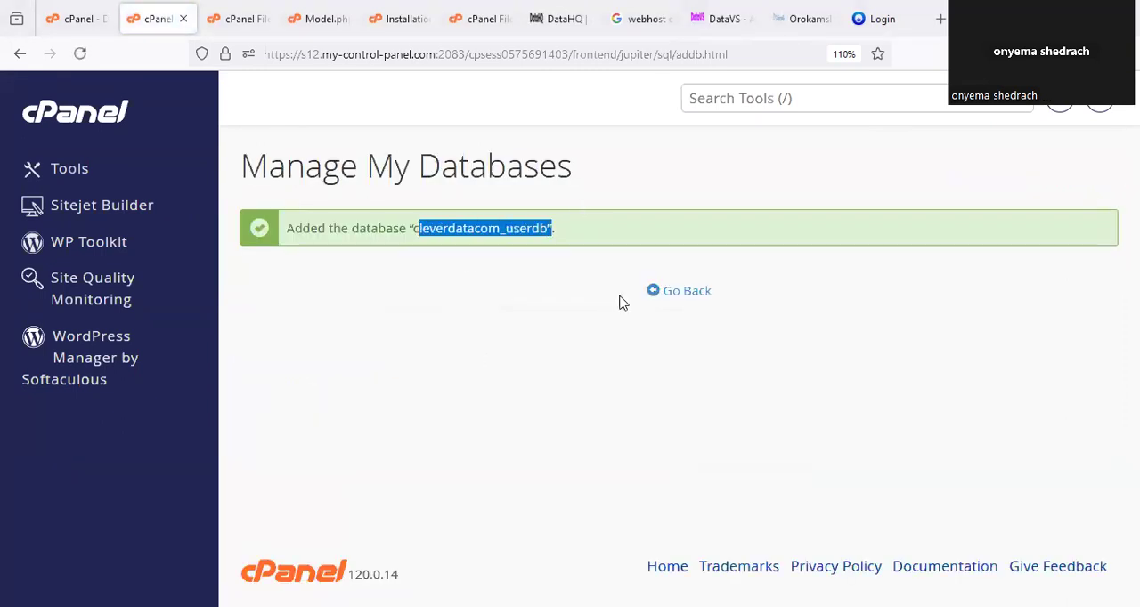
{"action": "left_click", "coordinate": [691, 301]}
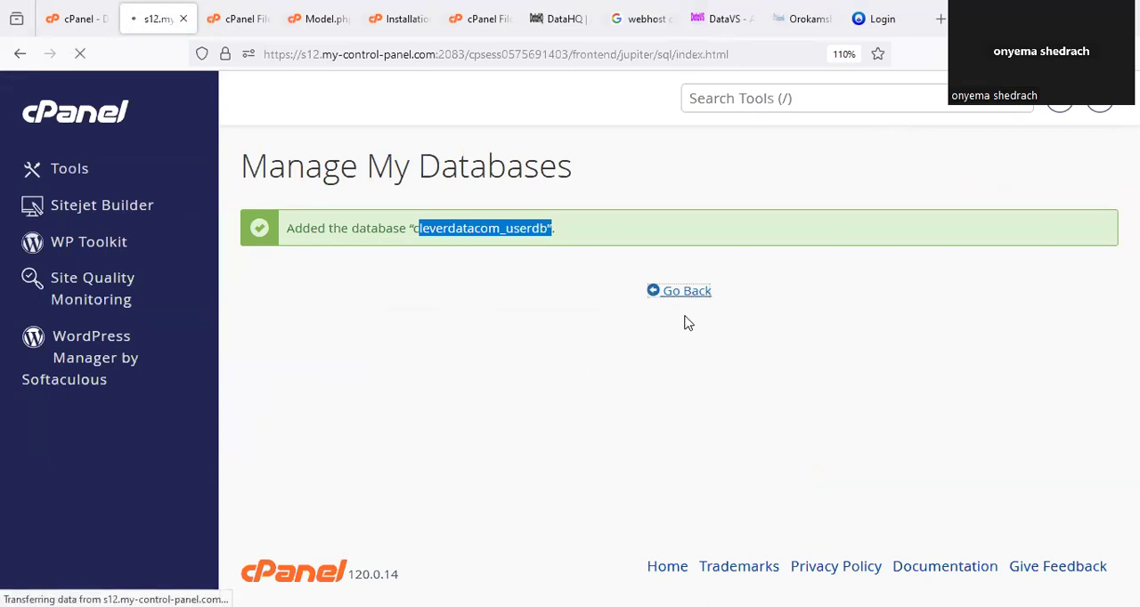
{"action": "scroll", "coordinate": [411, 396], "scroll_direction": "down", "scroll_amount": 6}
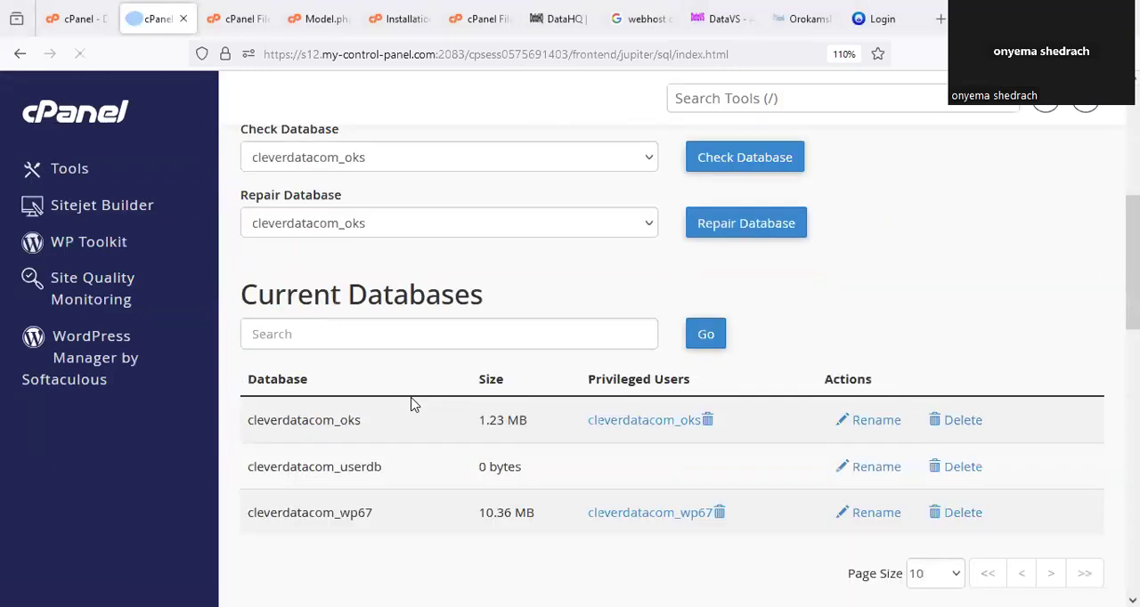
Enter userdb as the new database user's name under the cleverdatacom_ prefix.
{"action": "scroll", "coordinate": [411, 396], "scroll_direction": "down", "scroll_amount": 3}
{"action": "left_click", "coordinate": [396, 372]}
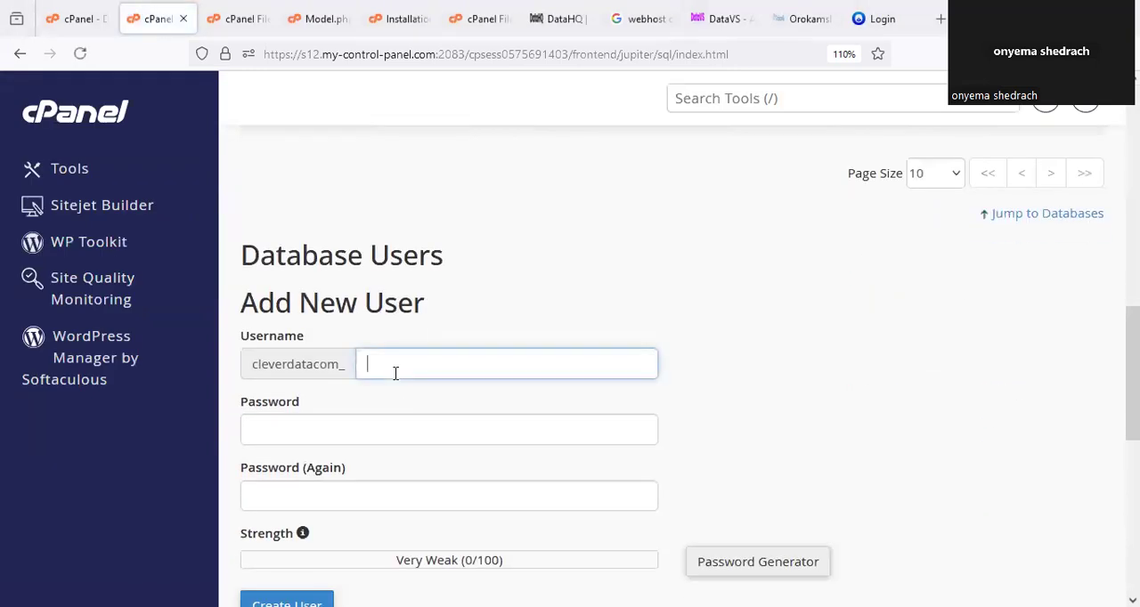
{"action": "type", "text": "userdb"}
{"action": "left_click", "coordinate": [538, 312]}
{"action": "scroll", "coordinate": [547, 315], "scroll_direction": "down", "scroll_amount": 2}
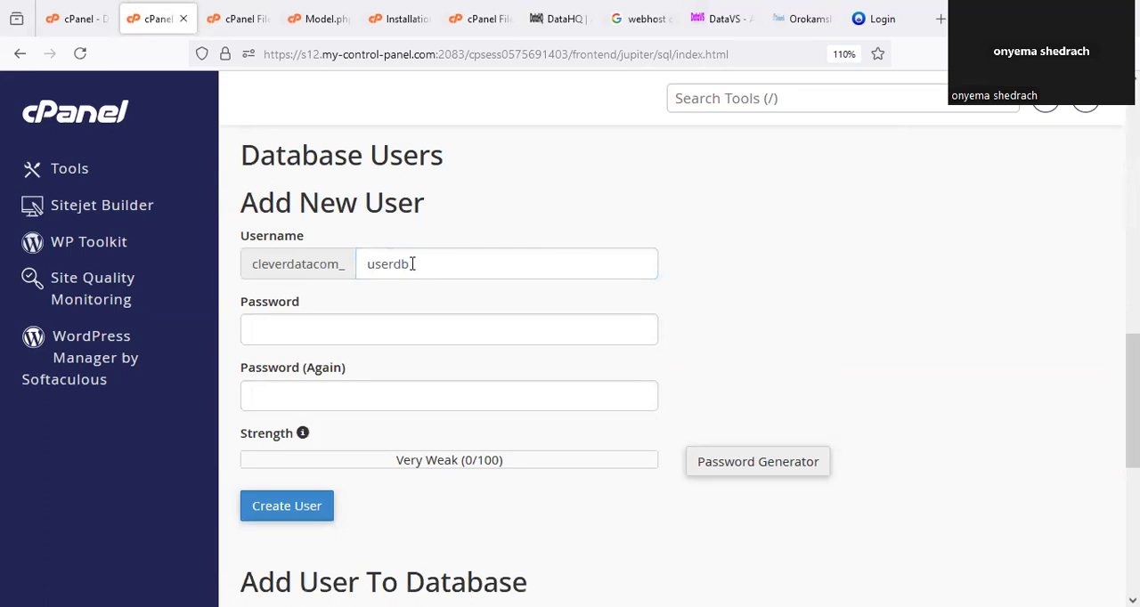
{"action": "scroll", "coordinate": [422, 290], "scroll_direction": "down", "scroll_amount": 2}
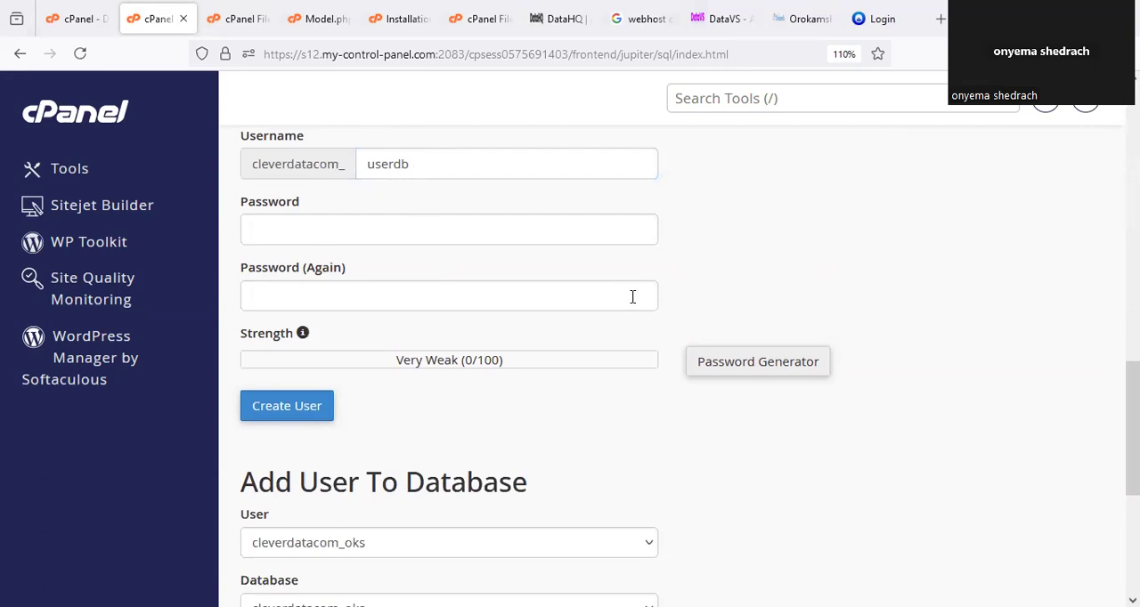
{"action": "scroll", "coordinate": [434, 190], "scroll_direction": "up", "scroll_amount": 2}
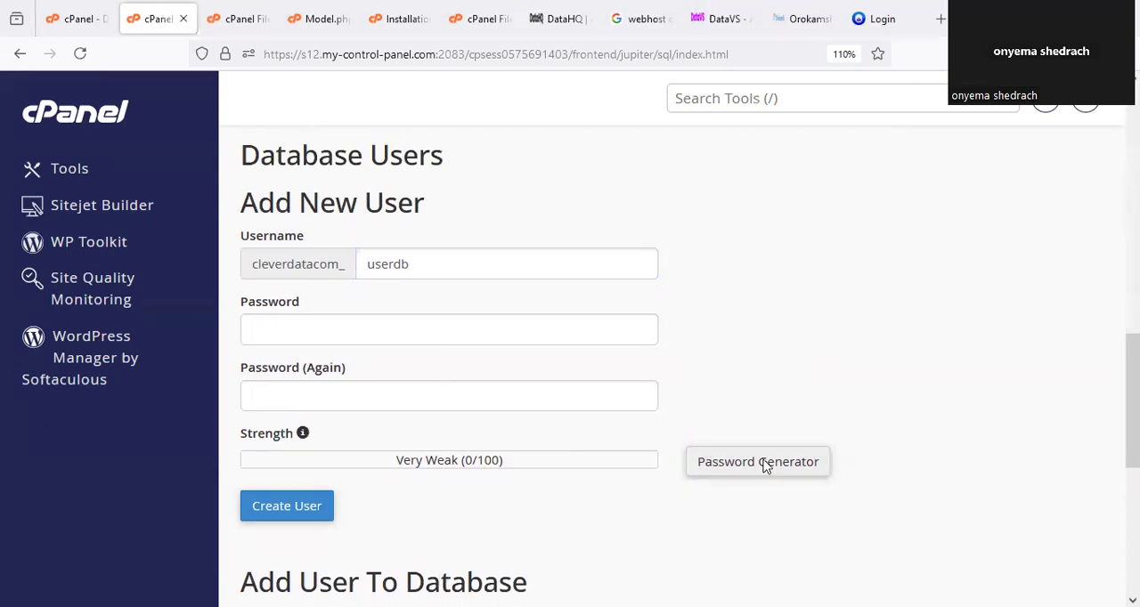
Mark the Password Generator option, generate a password for the new database user and copy it.
{"action": "left_click_drag", "start_coordinate": [743, 424], "coordinate": [774, 440]}
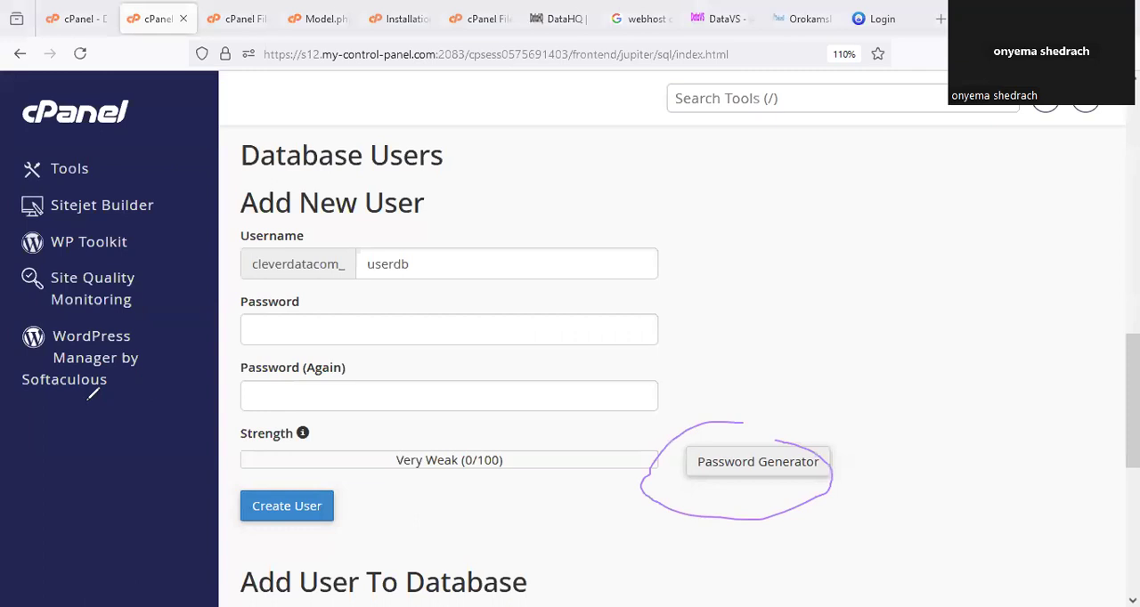
{"action": "left_click", "coordinate": [743, 470]}
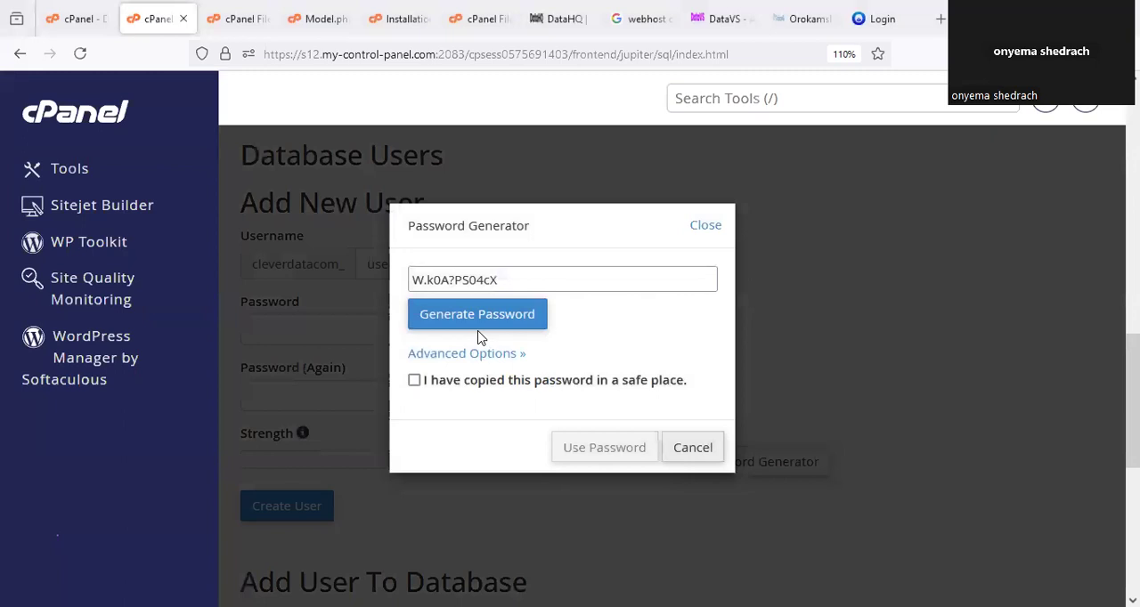
{"action": "left_click_drag", "start_coordinate": [511, 279], "coordinate": [369, 280]}
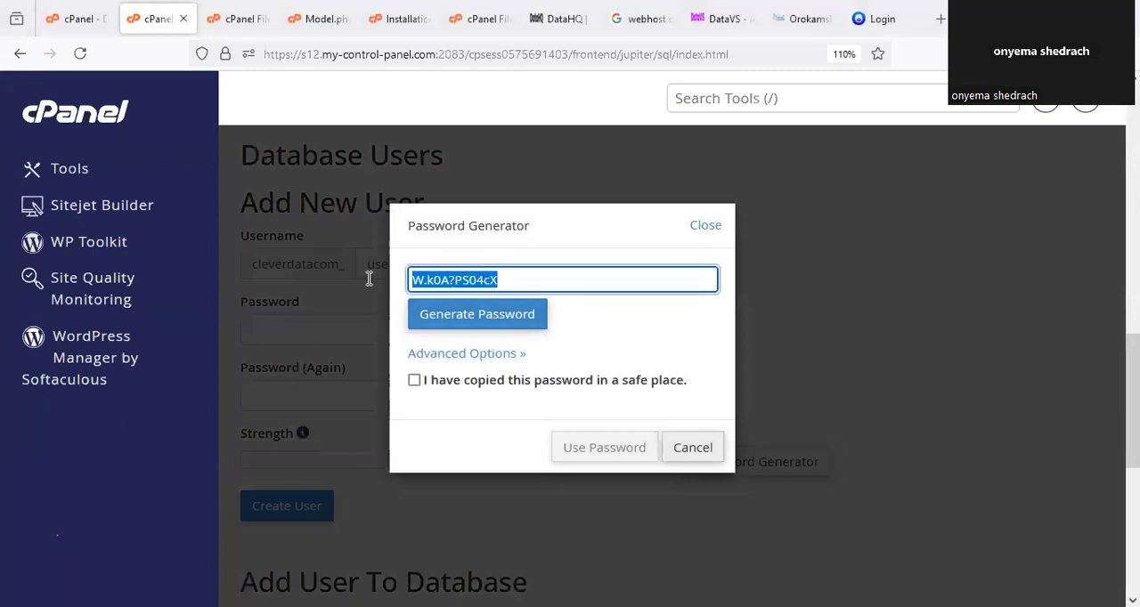
{"action": "right_click", "coordinate": [464, 278]}
{"action": "left_click", "coordinate": [512, 375]}
Replace the database password value in Model.php with the copied password and save the file.
{"action": "left_click", "coordinate": [325, 17]}
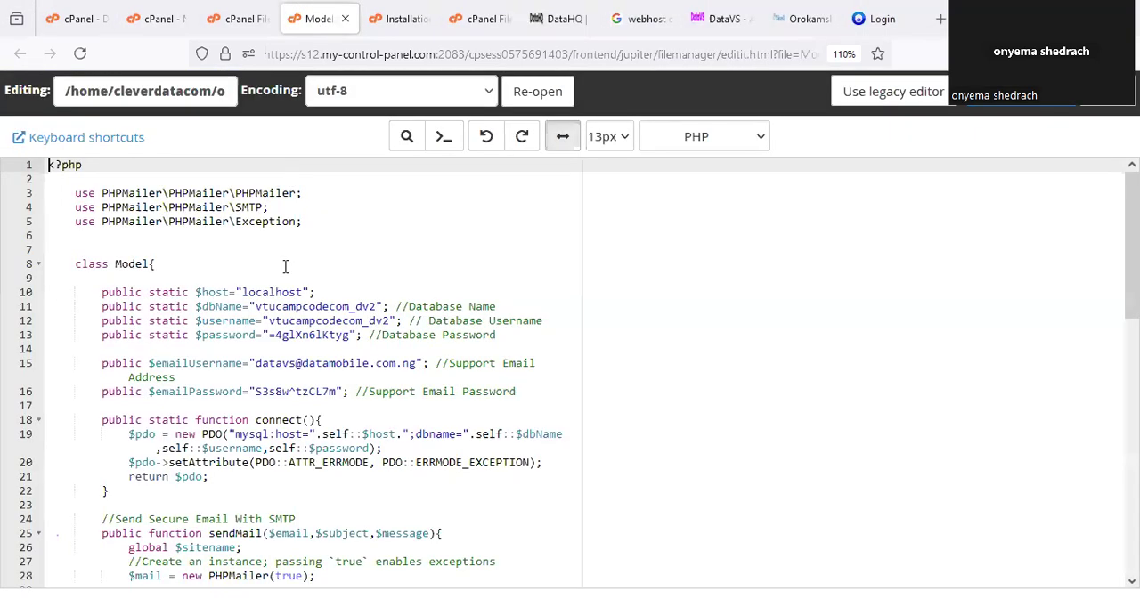
{"action": "left_click", "coordinate": [347, 335]}
{"action": "left_click_drag", "start_coordinate": [347, 335], "coordinate": [272, 335]}
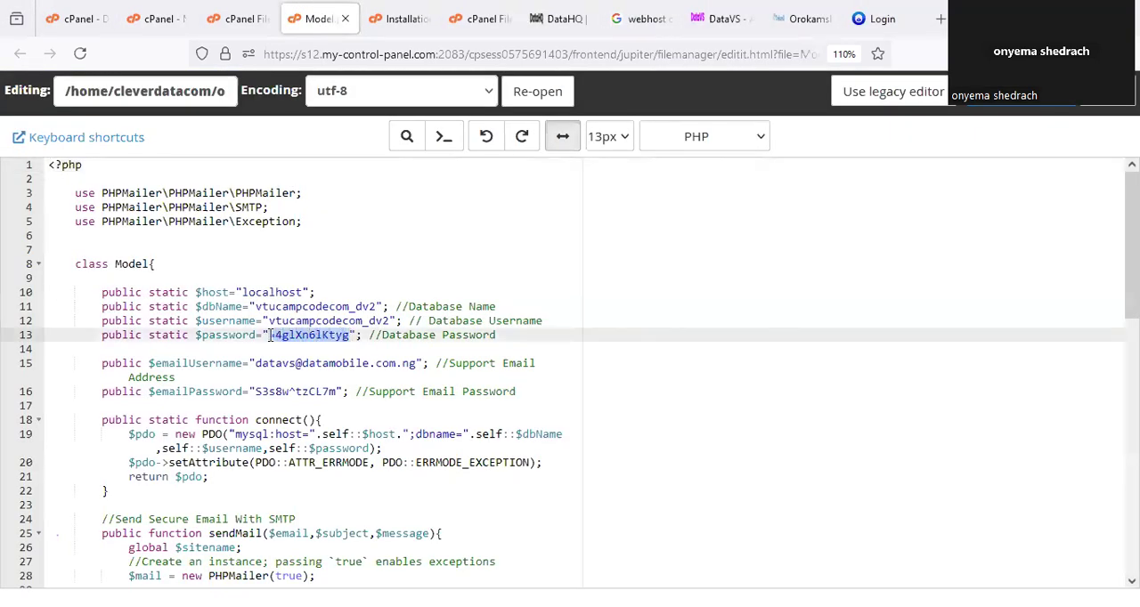
{"action": "key", "text": "ctrl+v"}
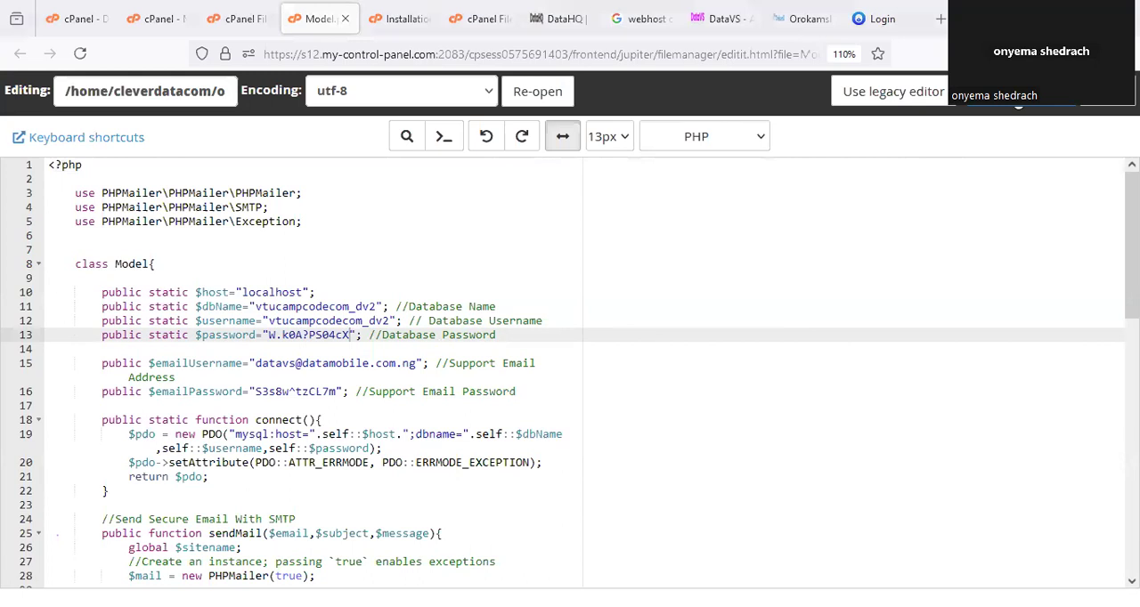
{"action": "key", "text": "ctrl+s"}
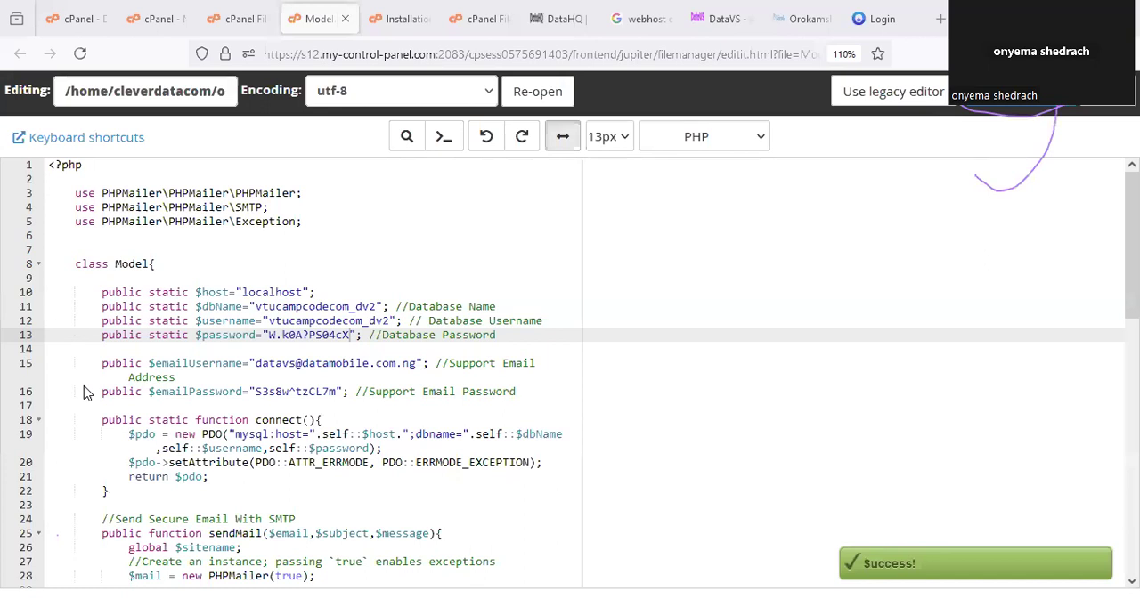
Return to the password generator, mark and confirm that the password has been copied safely, and use it for the new database user.
{"action": "left_click", "coordinate": [162, 20]}
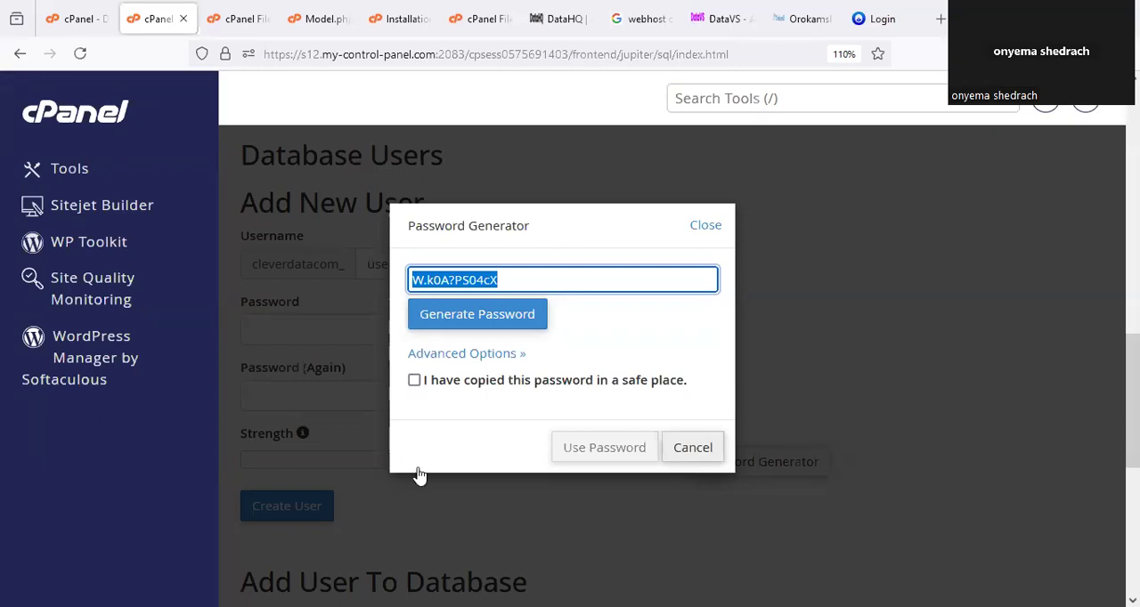
{"action": "mouse_move", "coordinate": [461, 365]}
{"action": "left_mouse_down"}
{"action": "mouse_move", "coordinate": [590, 415]}
{"action": "mouse_move", "coordinate": [686, 383]}
{"action": "mouse_move", "coordinate": [616, 377]}
{"action": "left_mouse_up"}
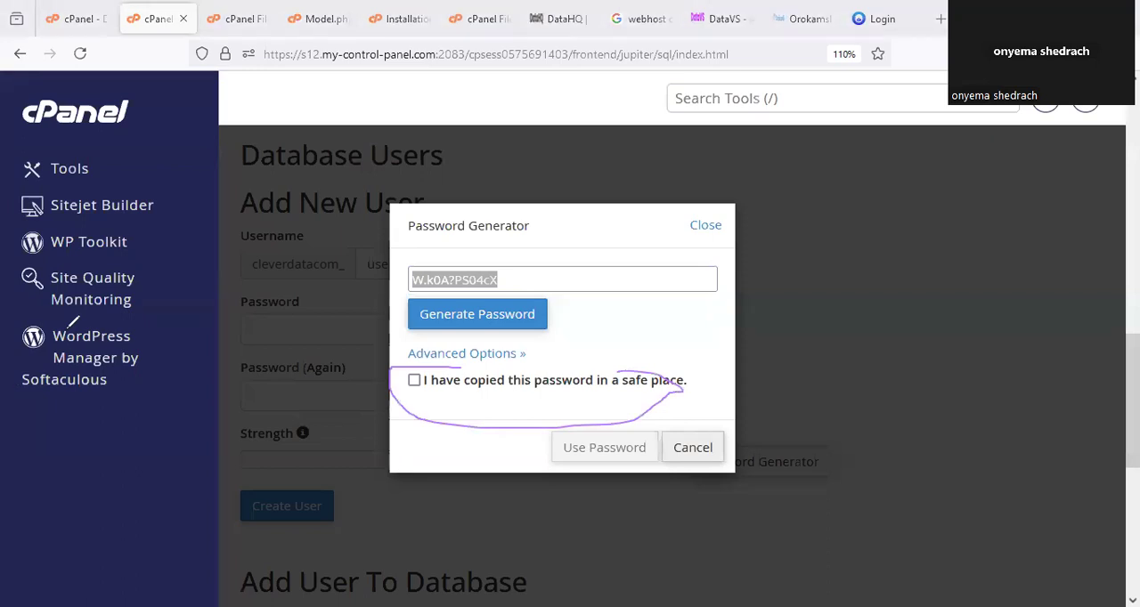
{"action": "left_click", "coordinate": [414, 381]}
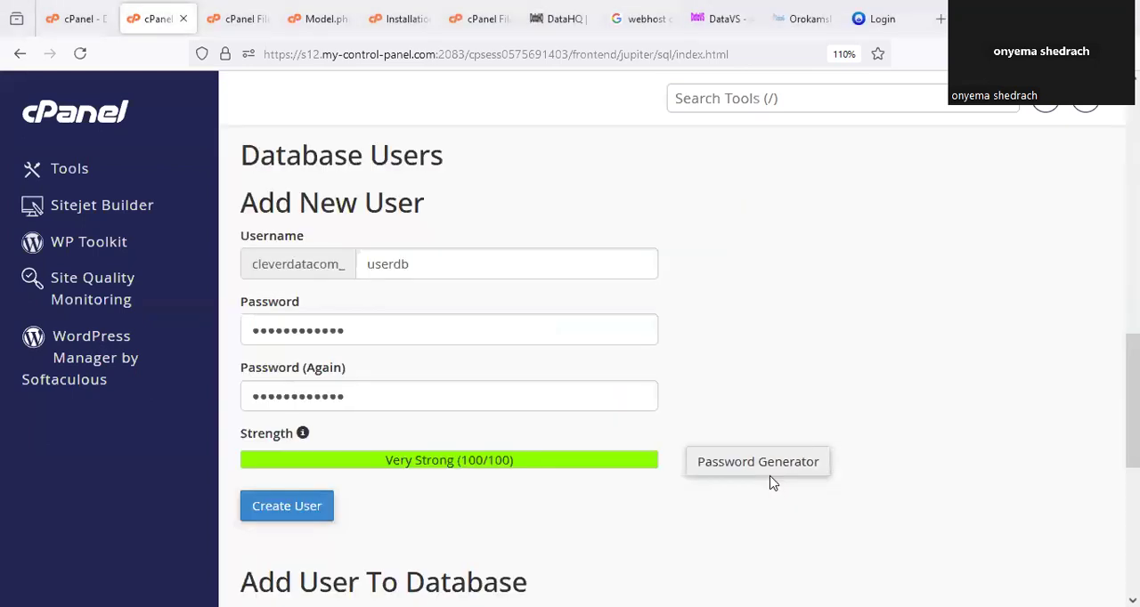
{"action": "left_click", "coordinate": [646, 452]}
Circle the Create User option and create the database user userdb.
{"action": "left_click_drag", "start_coordinate": [430, 410], "coordinate": [371, 425]}
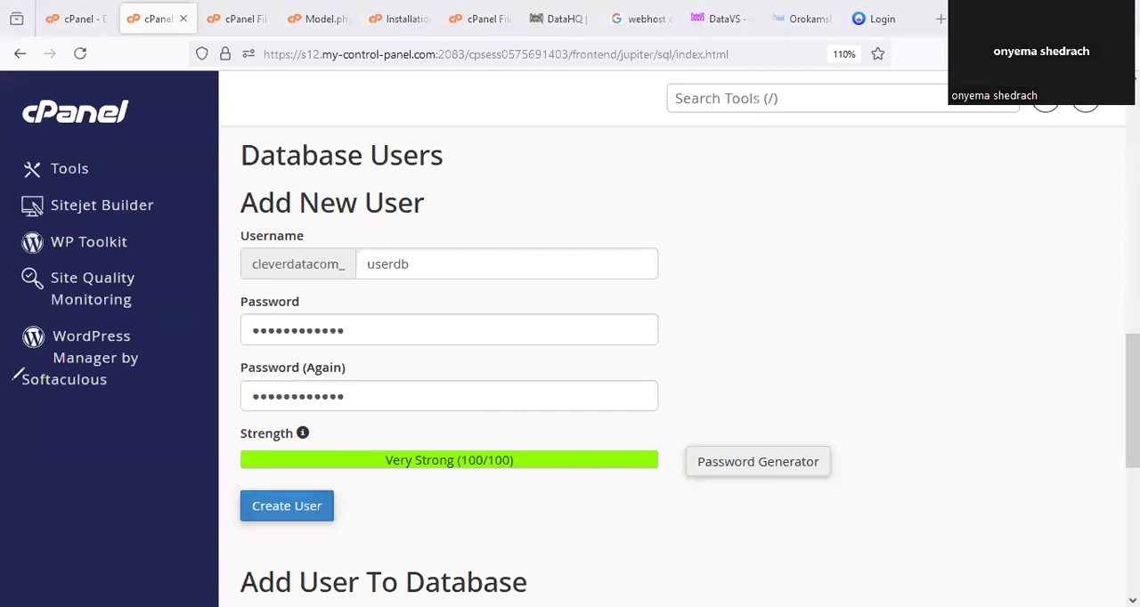
{"action": "left_click_drag", "start_coordinate": [281, 468], "coordinate": [303, 472]}
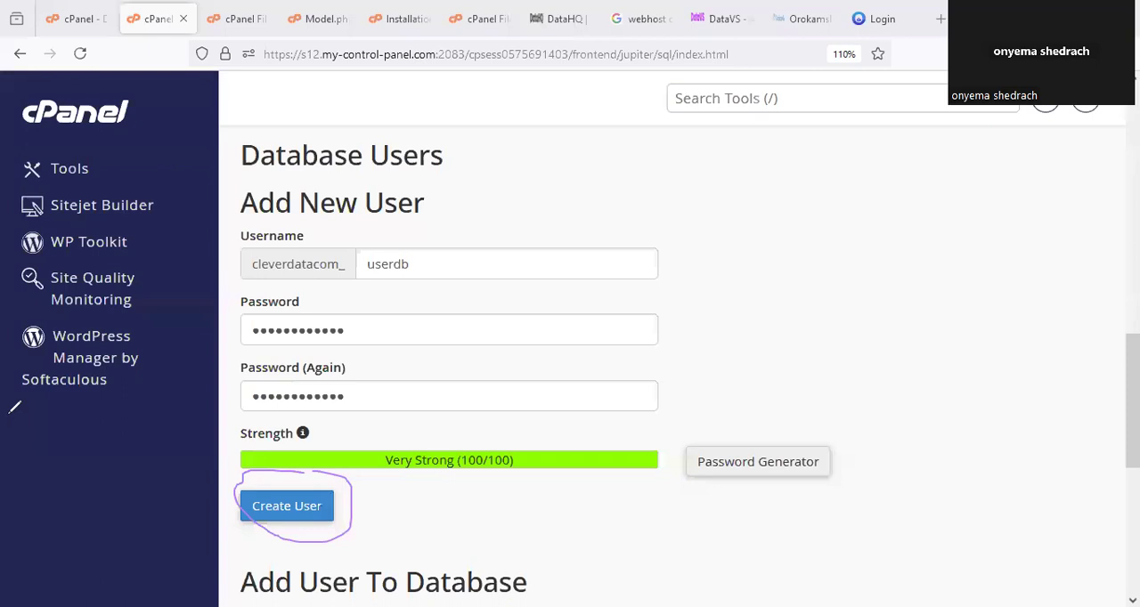
{"action": "left_click", "coordinate": [286, 505]}
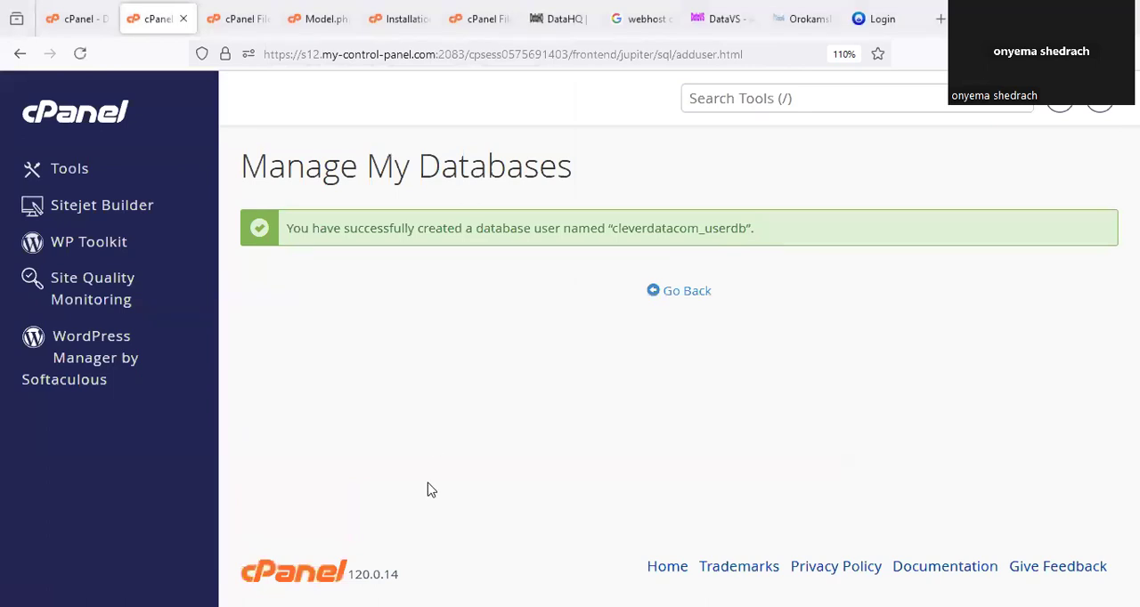
Copy the new database user's name from the confirmation and set $username in Model.php to cleverdatacom_userdb.
{"action": "left_click_drag", "start_coordinate": [659, 211], "coordinate": [704, 190]}
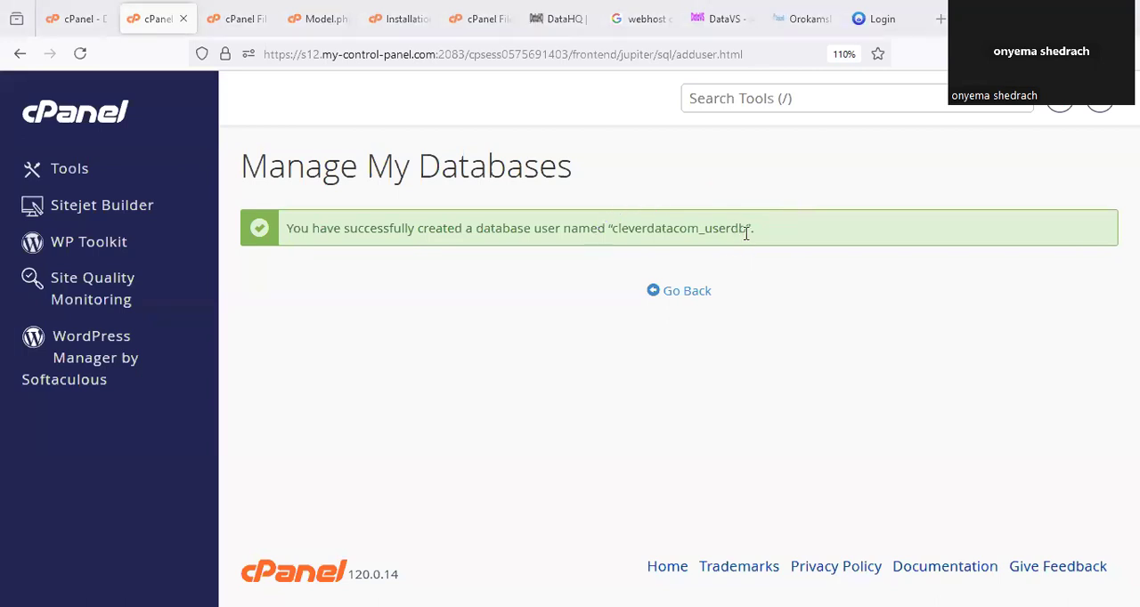
{"action": "left_click_drag", "start_coordinate": [746, 233], "coordinate": [617, 235]}
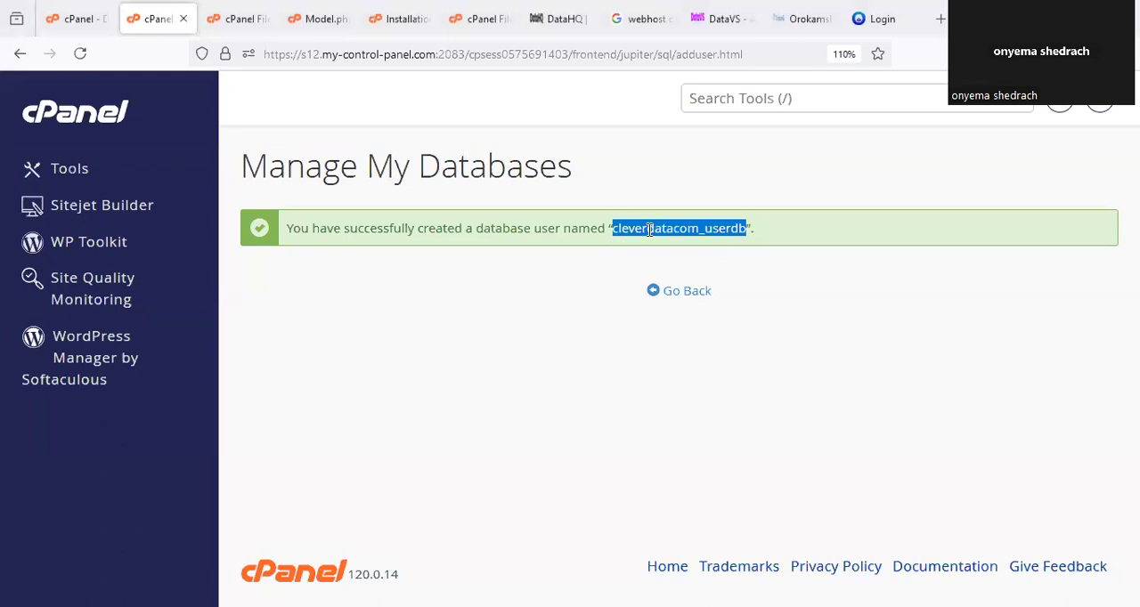
{"action": "right_click", "coordinate": [649, 230]}
{"action": "left_click", "coordinate": [723, 250]}
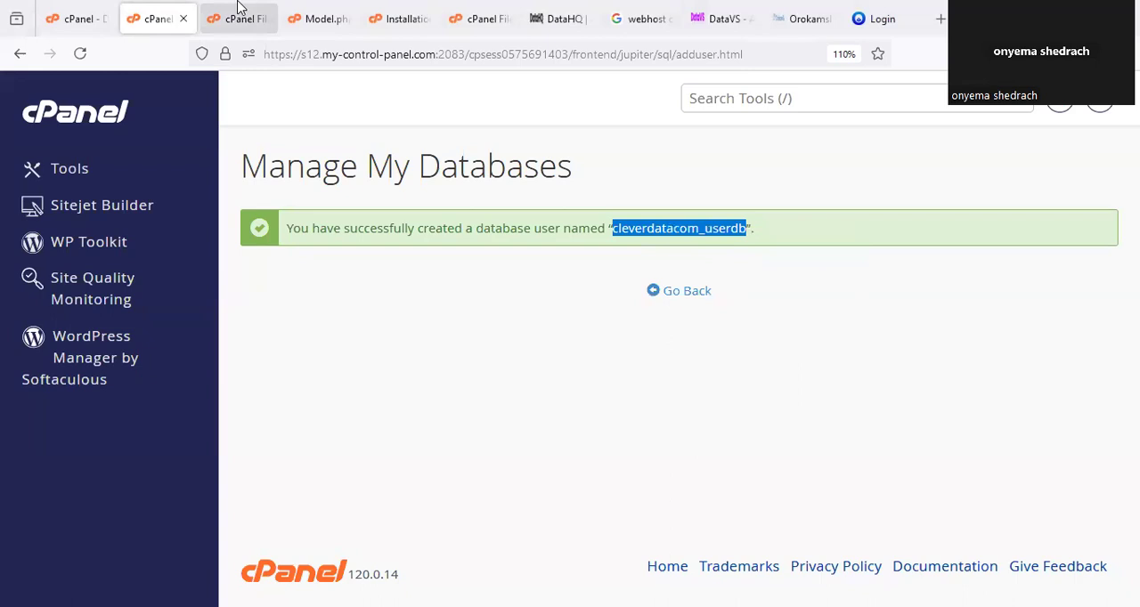
{"action": "left_click", "coordinate": [314, 18]}
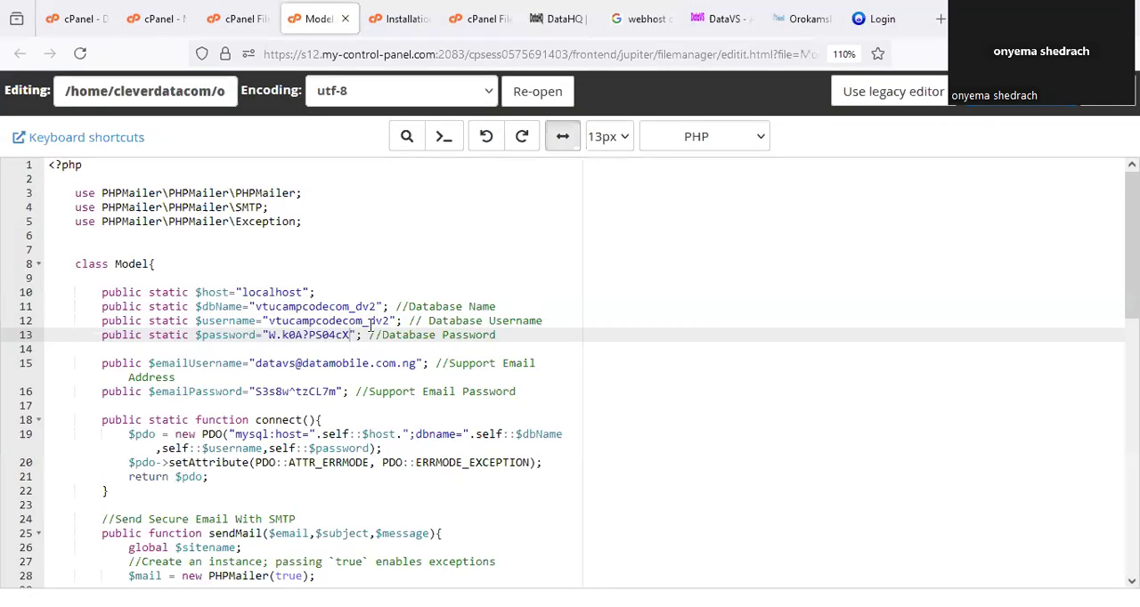
{"action": "left_click_drag", "start_coordinate": [391, 320], "coordinate": [267, 323]}
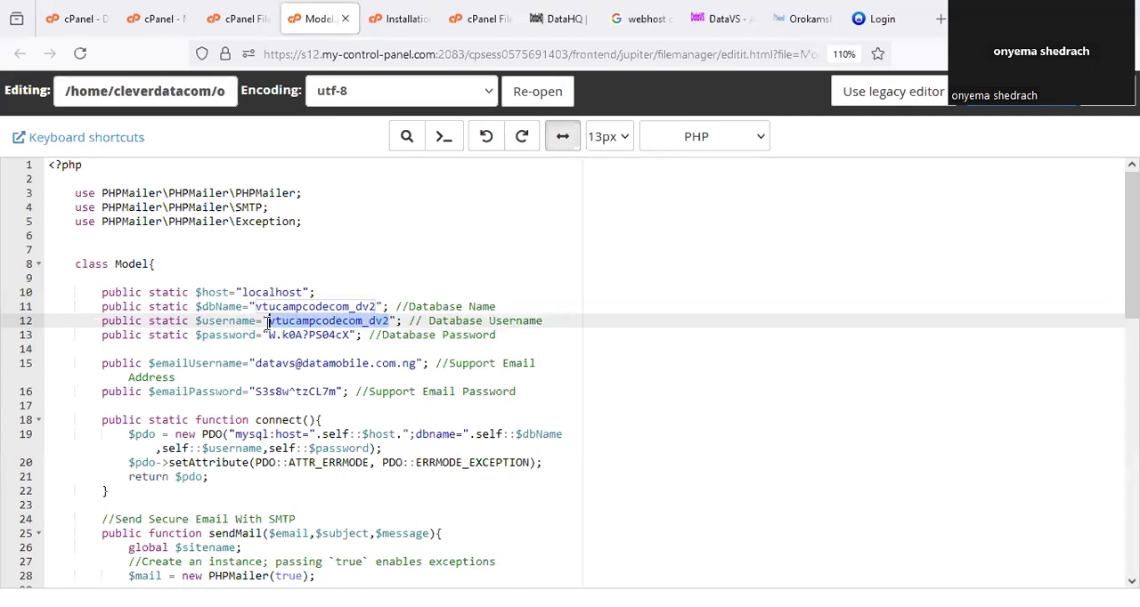
{"action": "key", "text": "ctrl+v"}
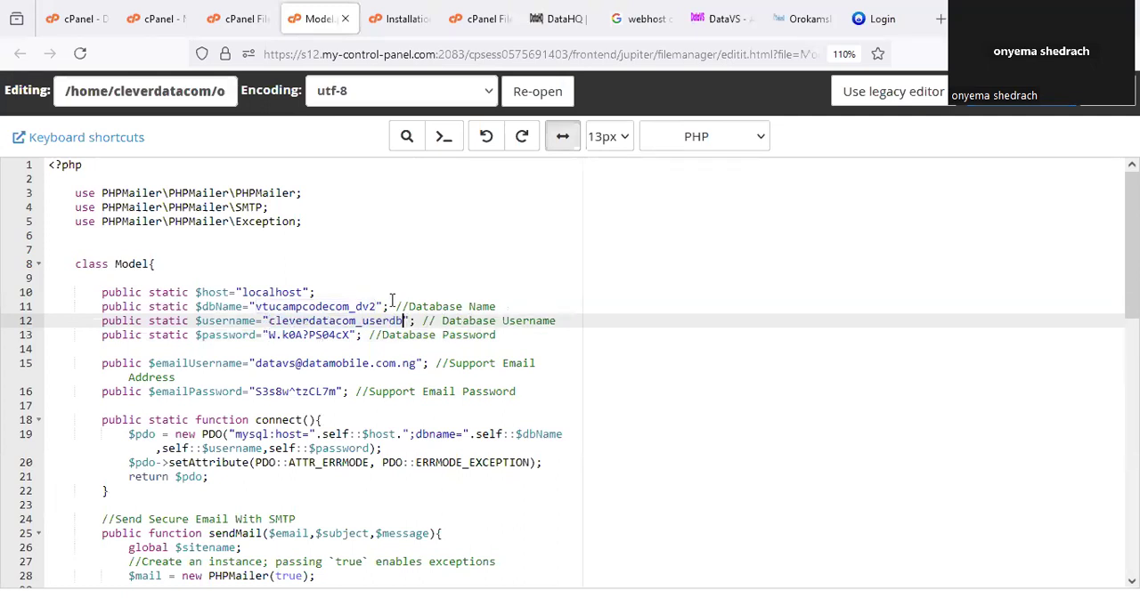
Set $dbName in Model.php to cleverdatacom_userdb and save the file.
{"action": "left_click_drag", "start_coordinate": [377, 307], "coordinate": [254, 306]}
{"action": "key", "text": "ctrl+v"}
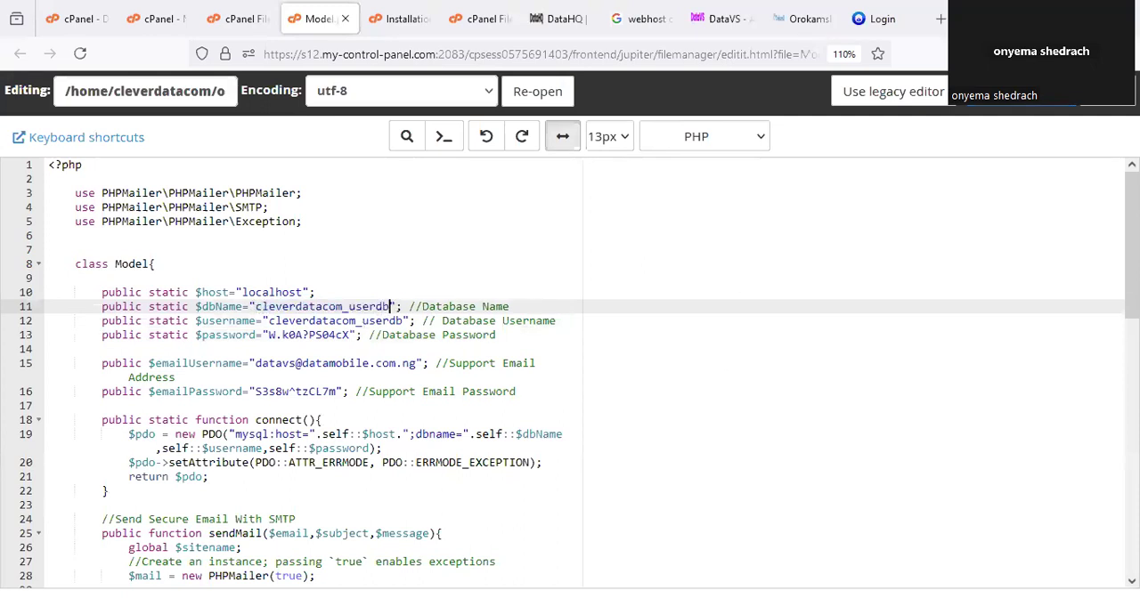
{"action": "key", "text": "ctrl+s"}
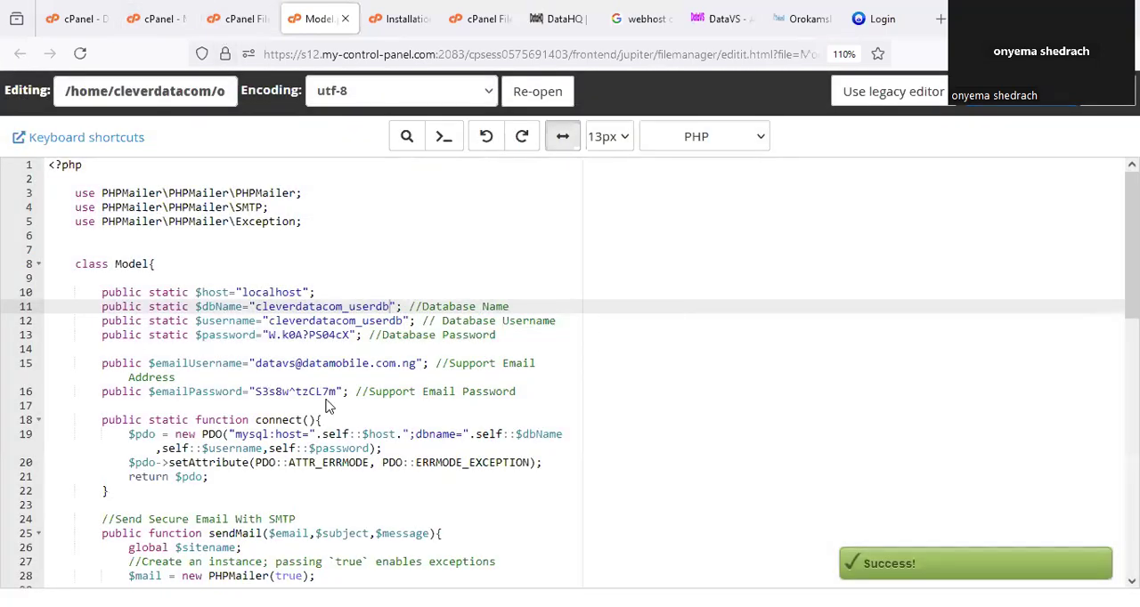
Circle the support email address and password lines in Model.php and return to the database user confirmation.
{"action": "left_click_drag", "start_coordinate": [461, 347], "coordinate": [422, 341]}
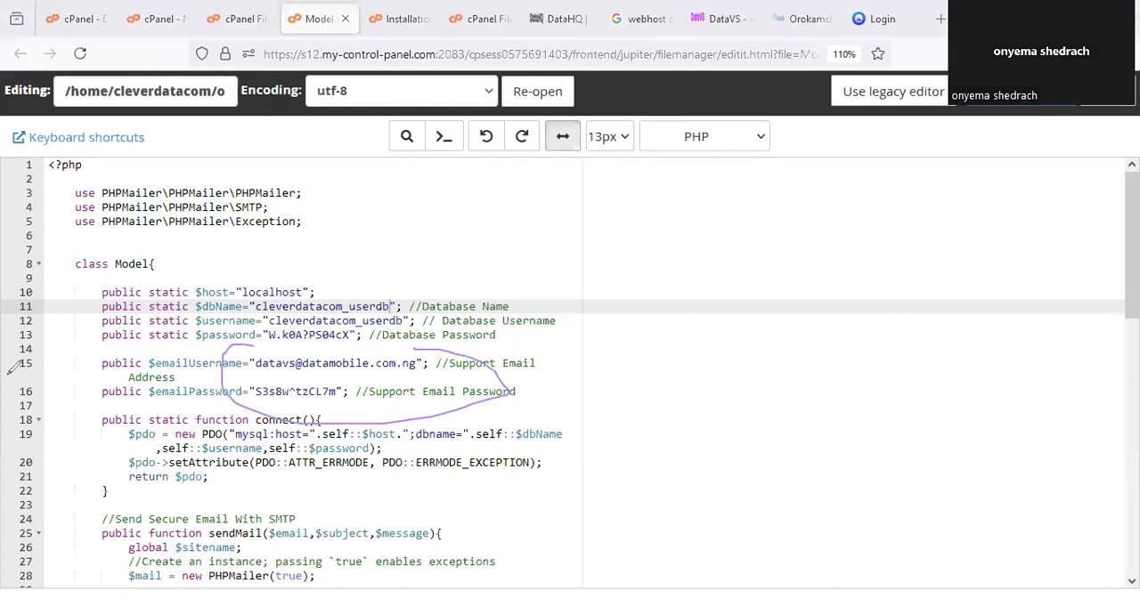
{"action": "left_click", "coordinate": [158, 18]}
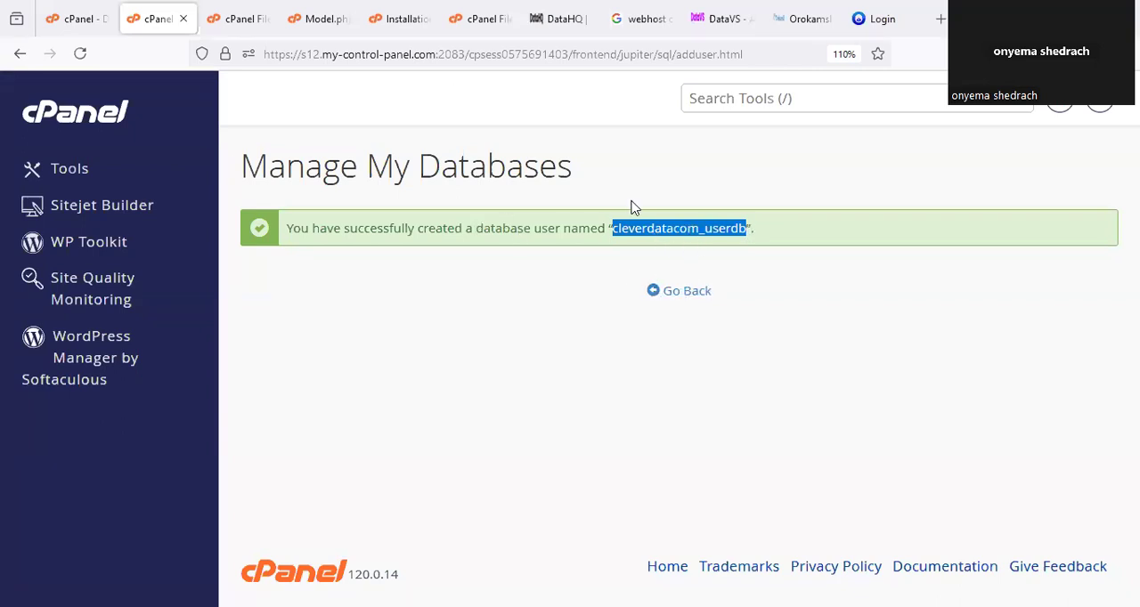
{"action": "left_click", "coordinate": [316, 19]}
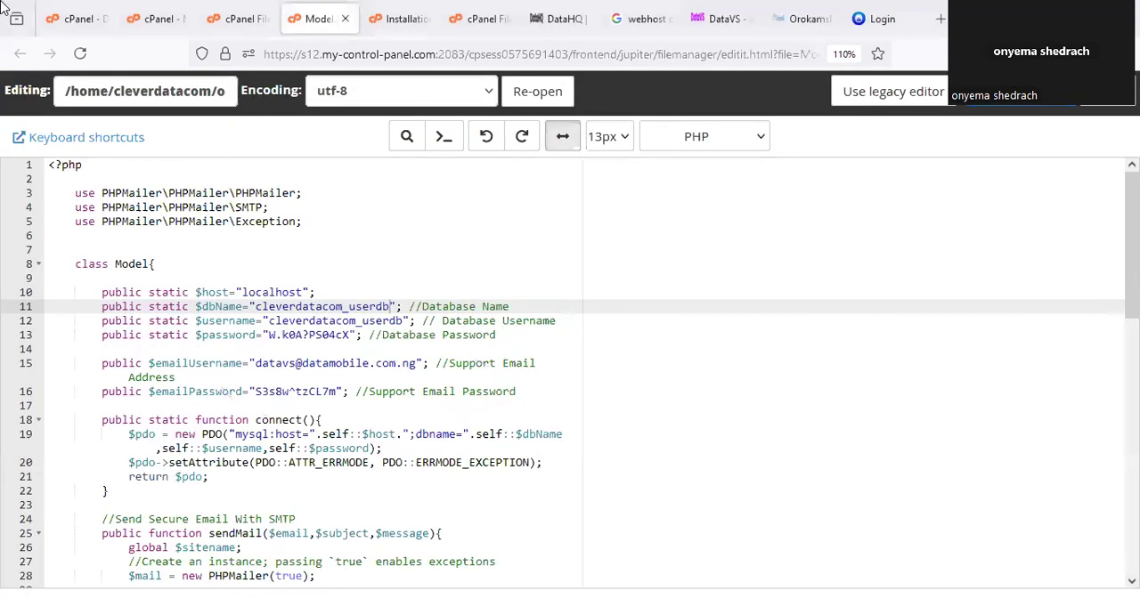
{"action": "left_click", "coordinate": [239, 18]}
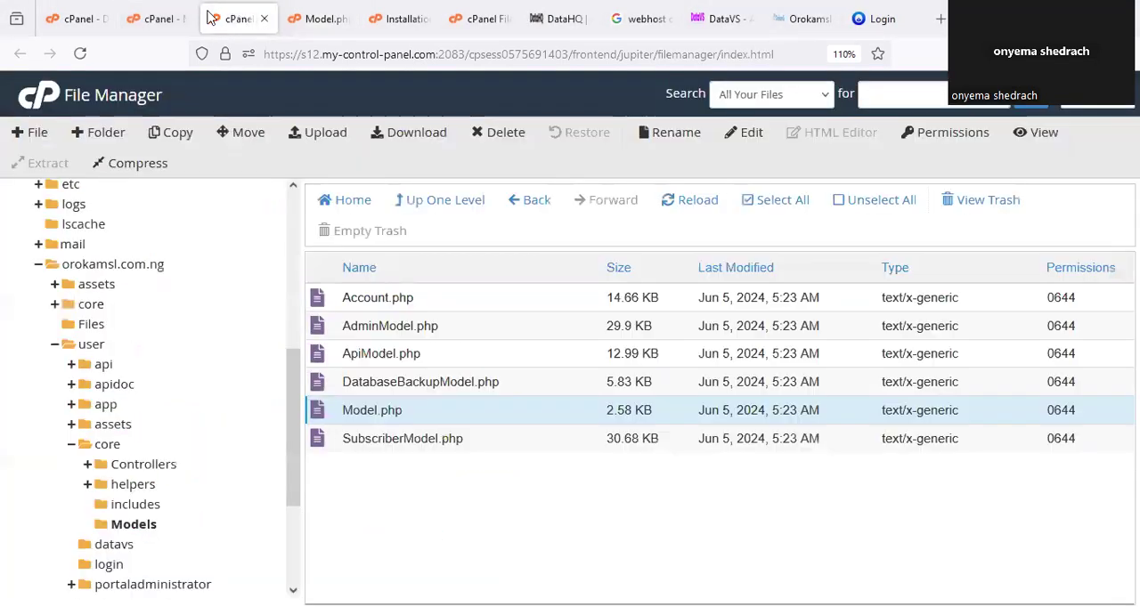
{"action": "left_click", "coordinate": [160, 19]}
Go back to Manage My Databases and add the user cleverdatacom_userdb to the database cleverdatacom_userdb.
{"action": "left_click", "coordinate": [701, 298]}
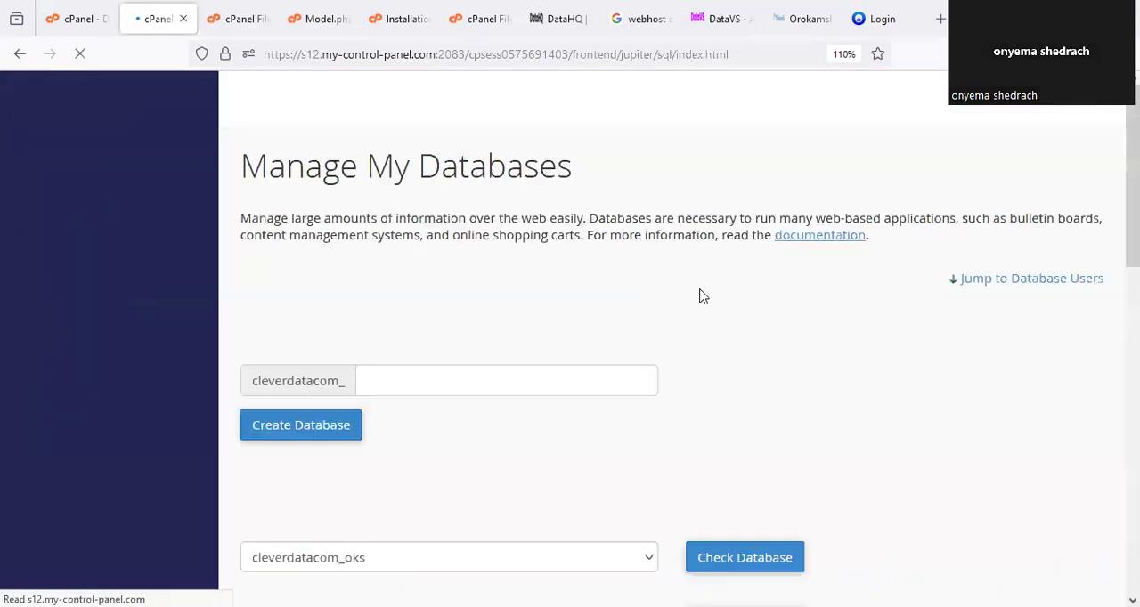
{"action": "scroll", "coordinate": [475, 369], "scroll_direction": "down", "scroll_amount": 7}
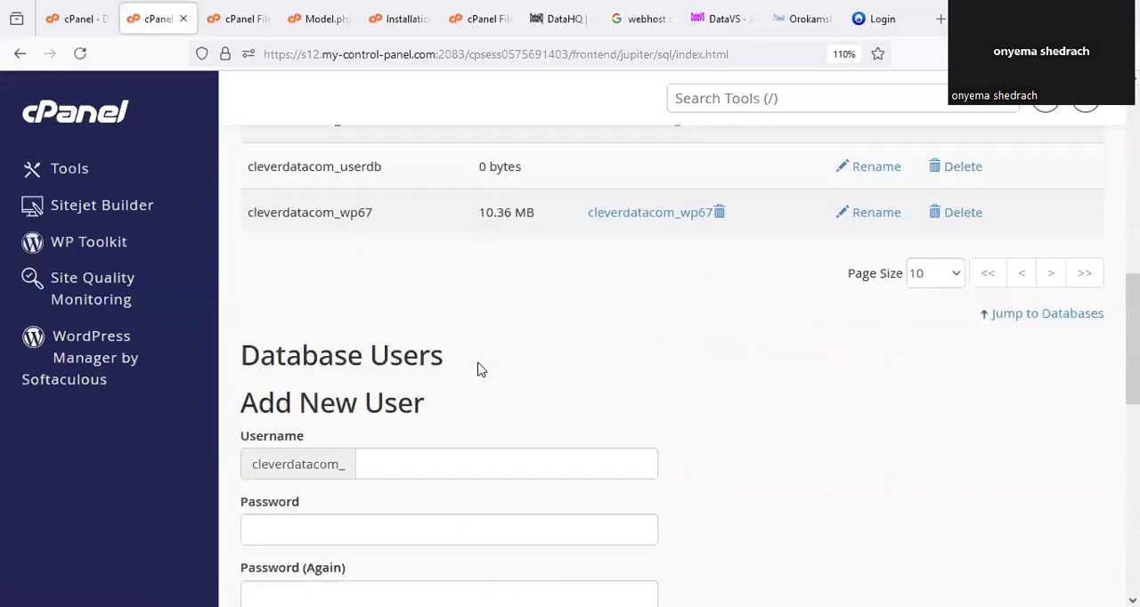
{"action": "scroll", "coordinate": [488, 318], "scroll_direction": "up", "scroll_amount": 3}
{"action": "scroll", "coordinate": [492, 320], "scroll_direction": "down", "scroll_amount": 8}
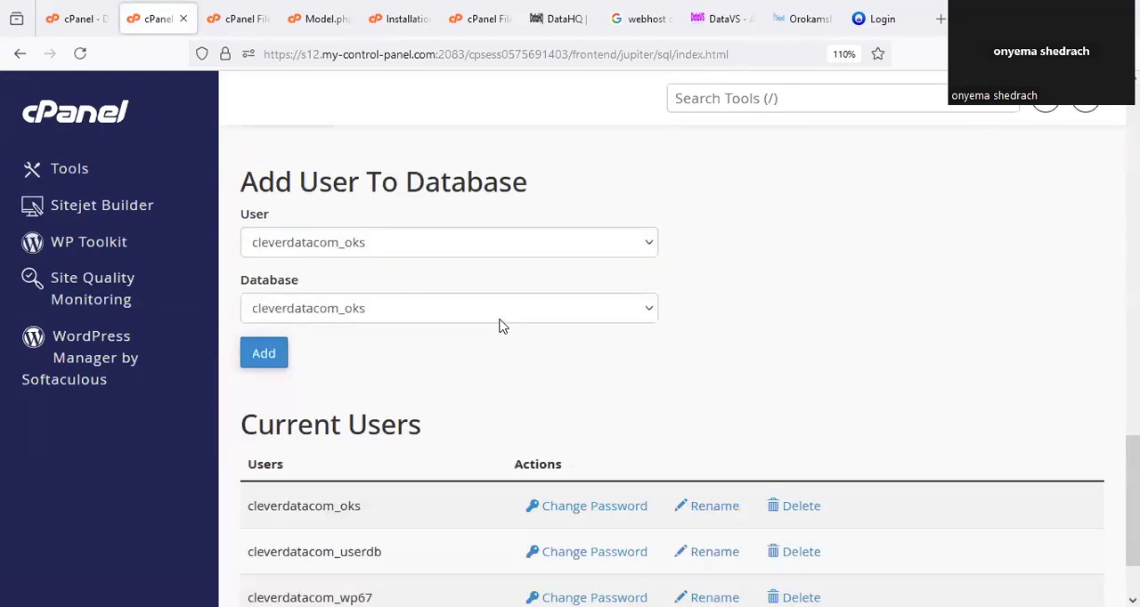
{"action": "left_click", "coordinate": [367, 256]}
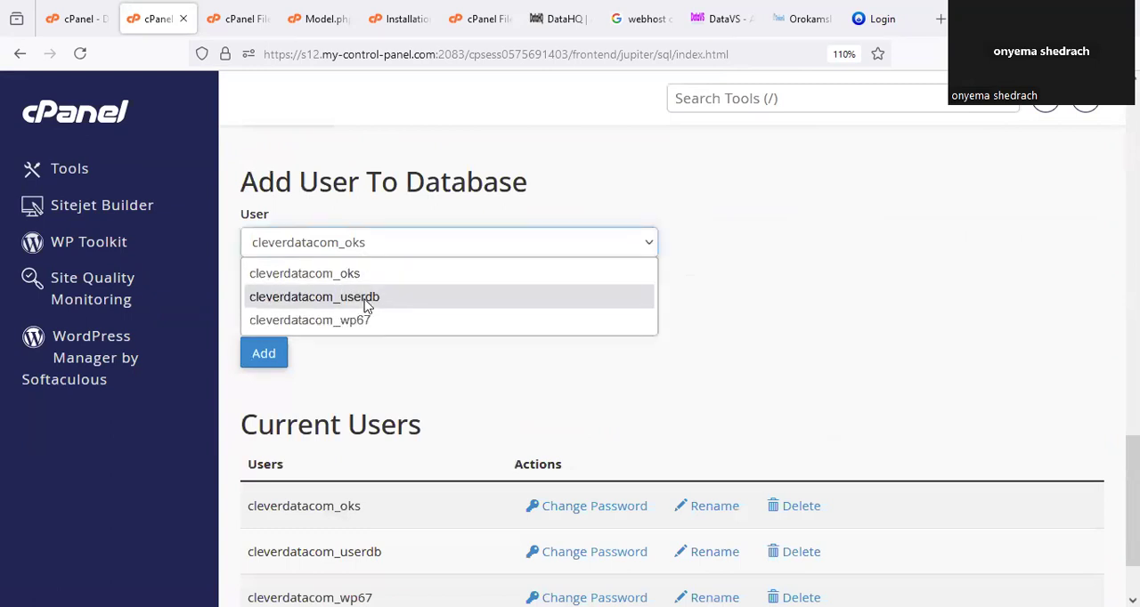
{"action": "left_click", "coordinate": [366, 299]}
{"action": "left_click", "coordinate": [371, 309]}
{"action": "left_click", "coordinate": [362, 374]}
{"action": "left_click", "coordinate": [269, 359]}
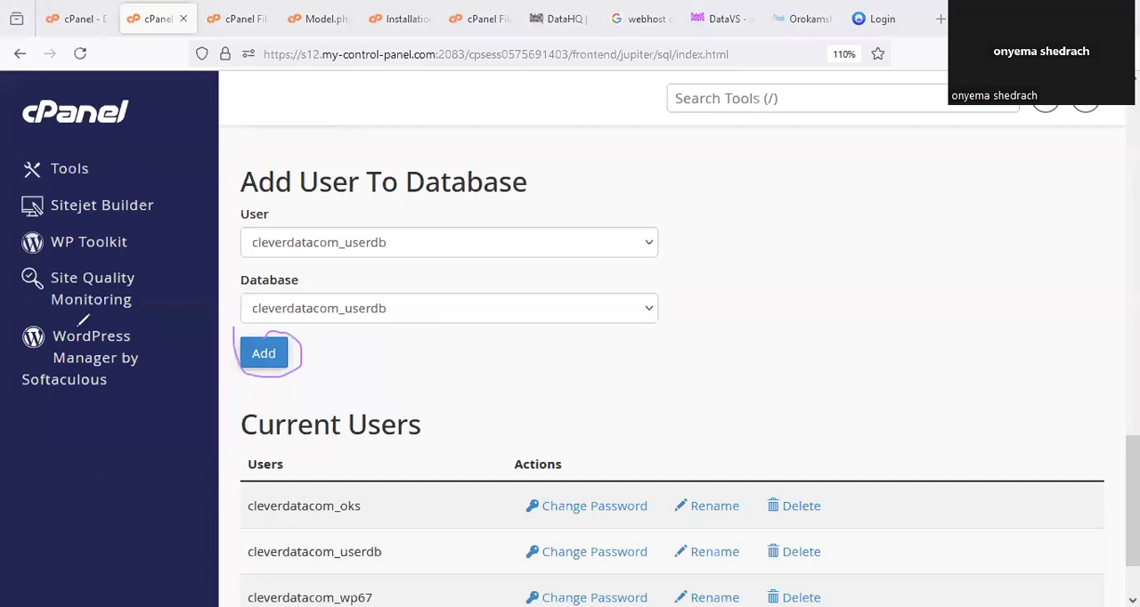
Link the user cleverdatacom_userdb to its database, grant it ALL PRIVILEGES and save the changes.
{"action": "left_click", "coordinate": [264, 354]}
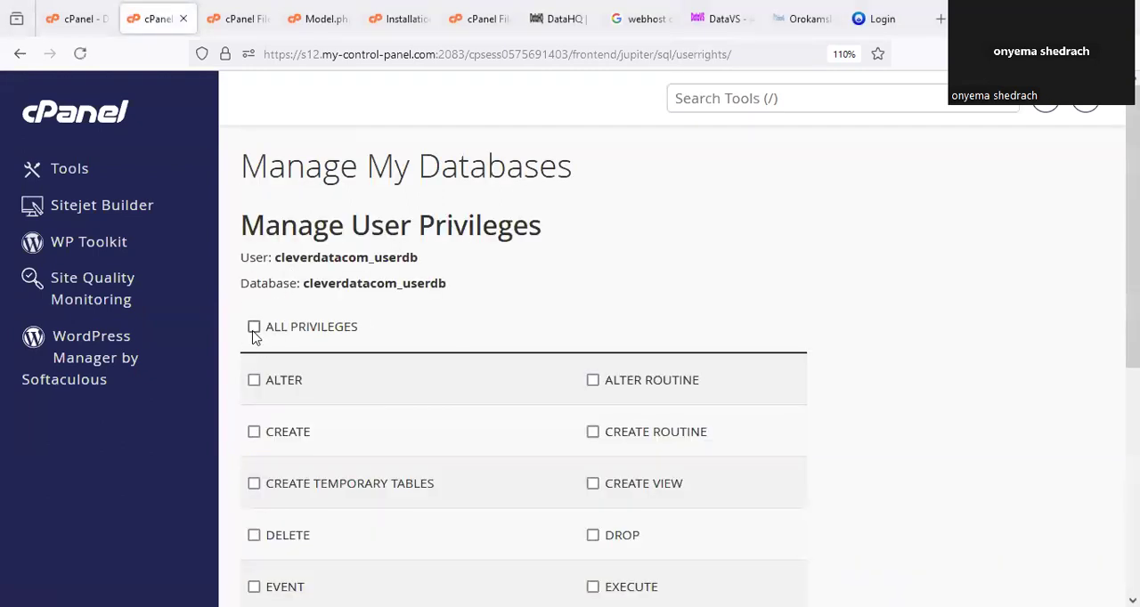
{"action": "left_click", "coordinate": [254, 327]}
{"action": "scroll", "coordinate": [470, 366], "scroll_direction": "down", "scroll_amount": 5}
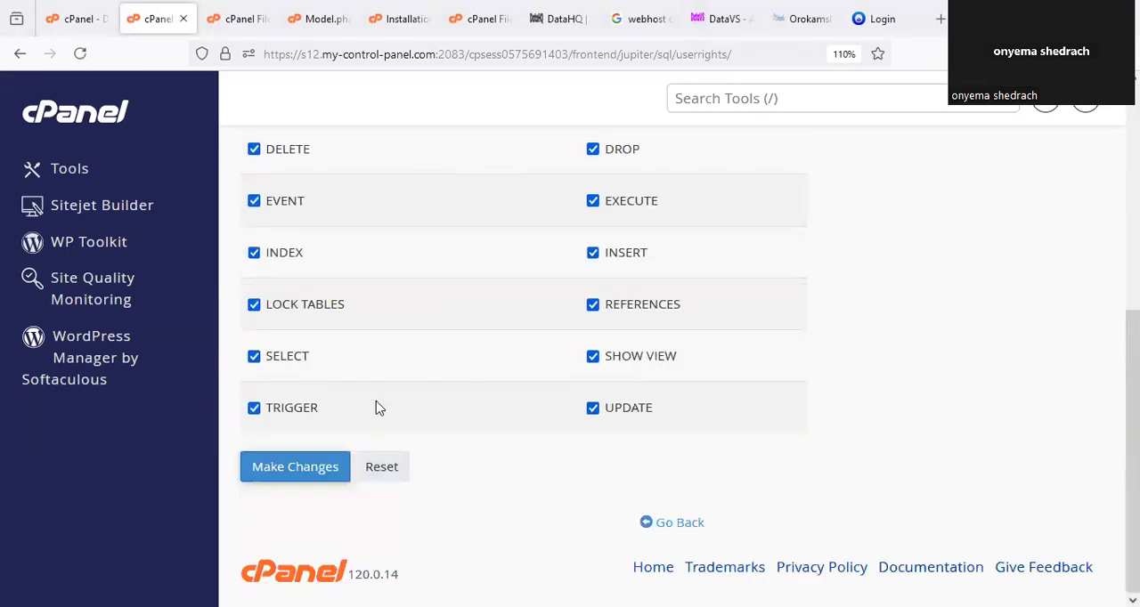
{"action": "left_click", "coordinate": [319, 470]}
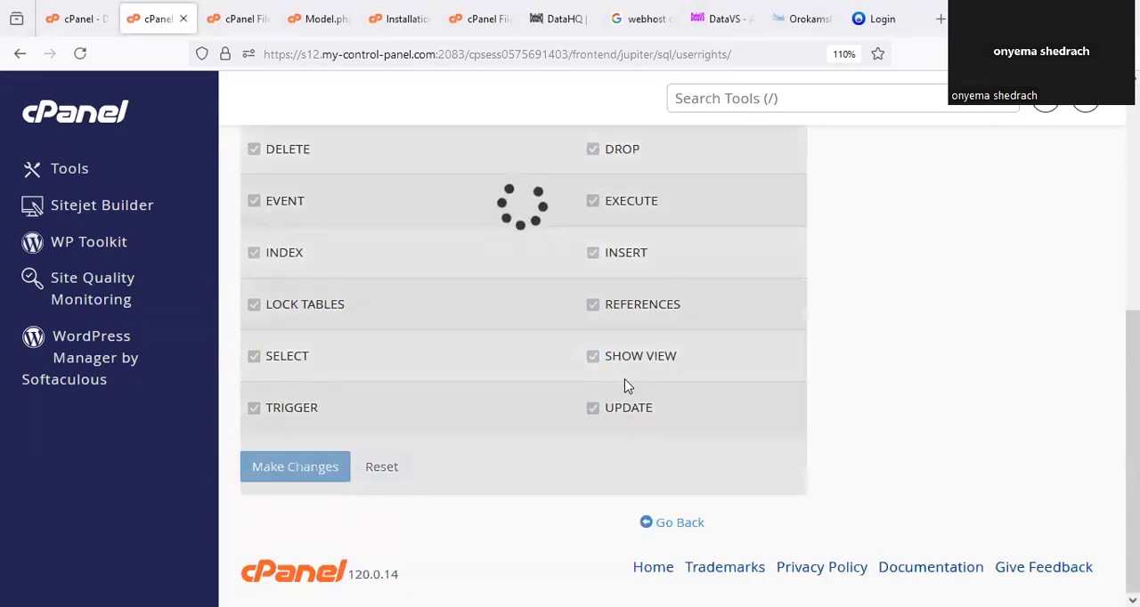
{"action": "scroll", "coordinate": [763, 339], "scroll_direction": "up", "scroll_amount": 5}
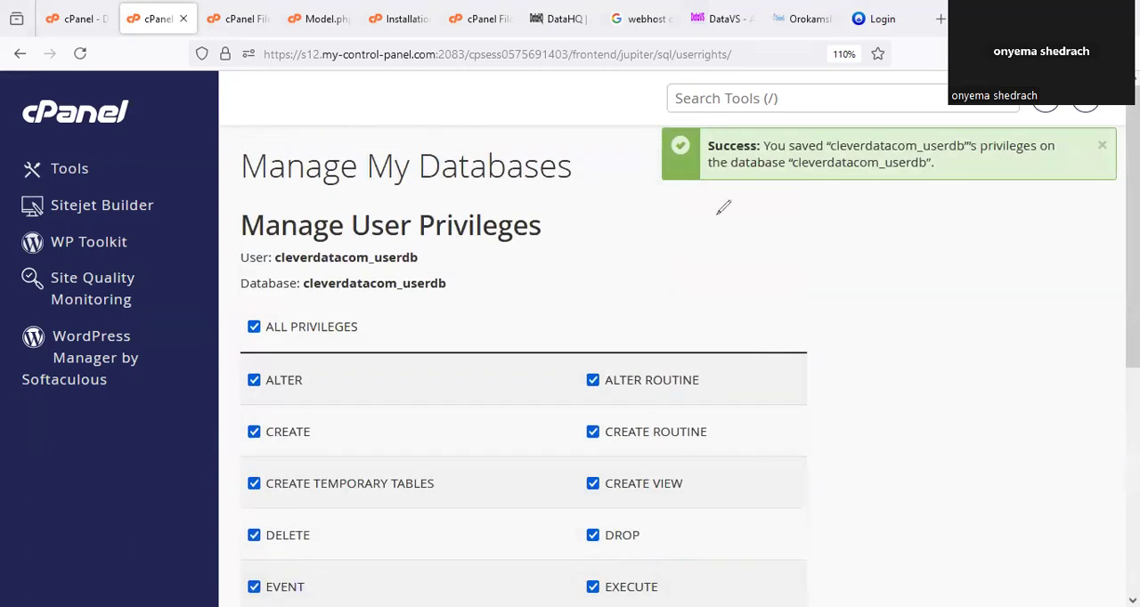
{"action": "left_click_drag", "start_coordinate": [782, 104], "coordinate": [1025, 116]}
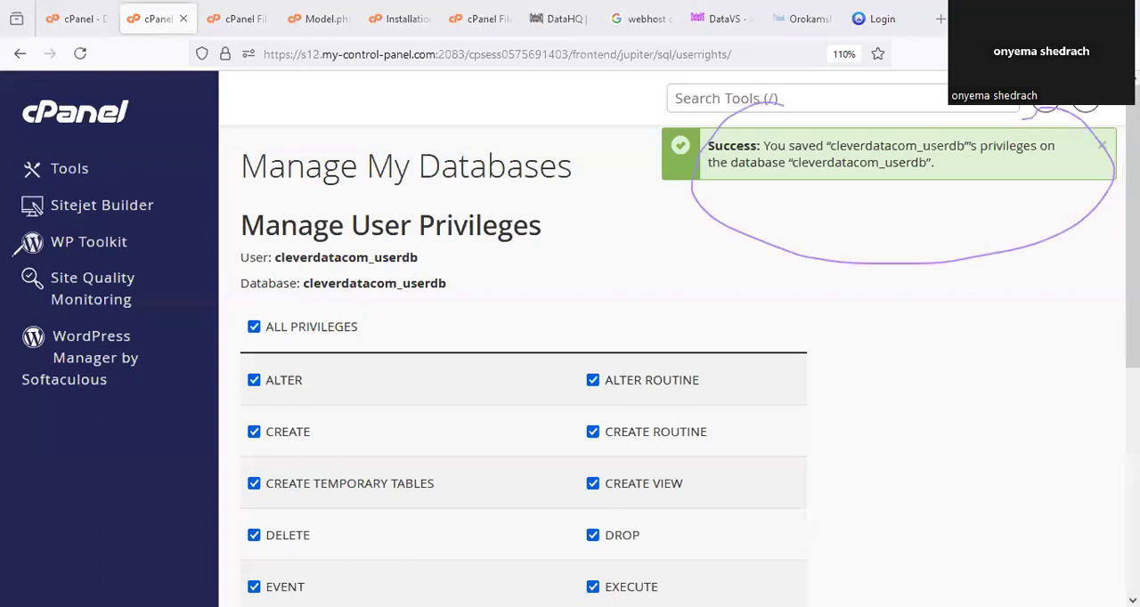
Return to the cPanel Tools page, go to Email Accounts and start creating a new email account.
{"action": "left_click", "coordinate": [136, 119]}
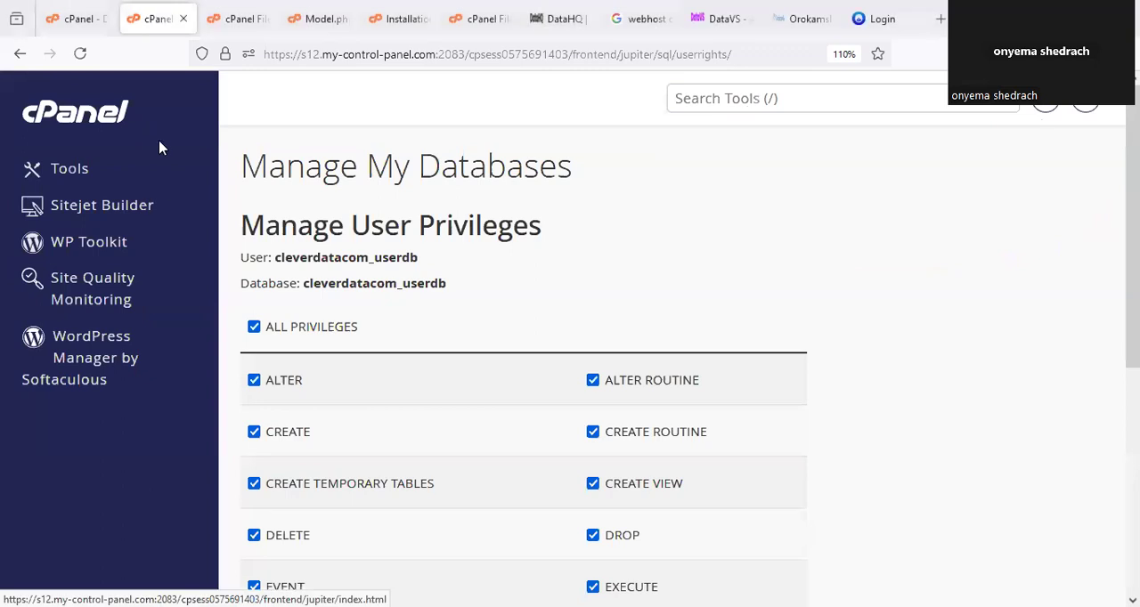
{"action": "left_click", "coordinate": [109, 118]}
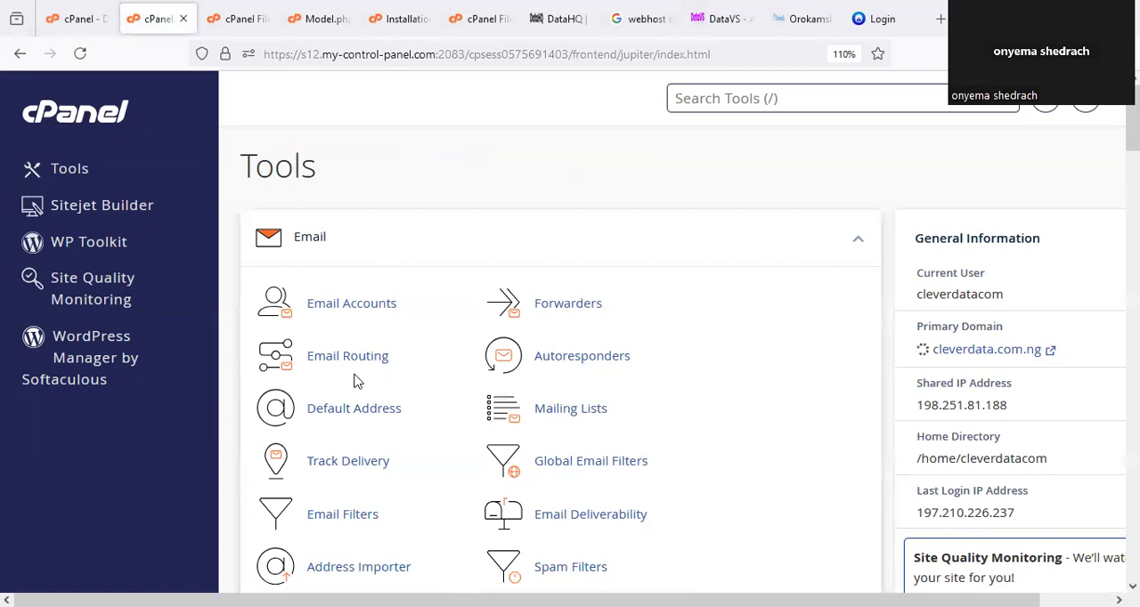
{"action": "left_click_drag", "start_coordinate": [382, 264], "coordinate": [374, 279]}
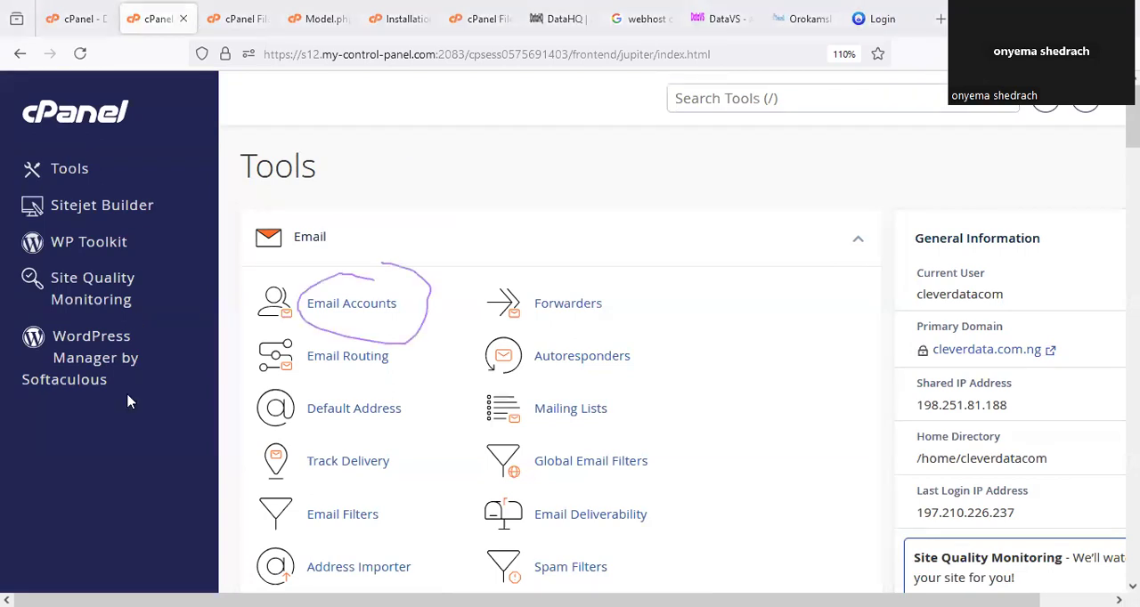
{"action": "left_click", "coordinate": [367, 311]}
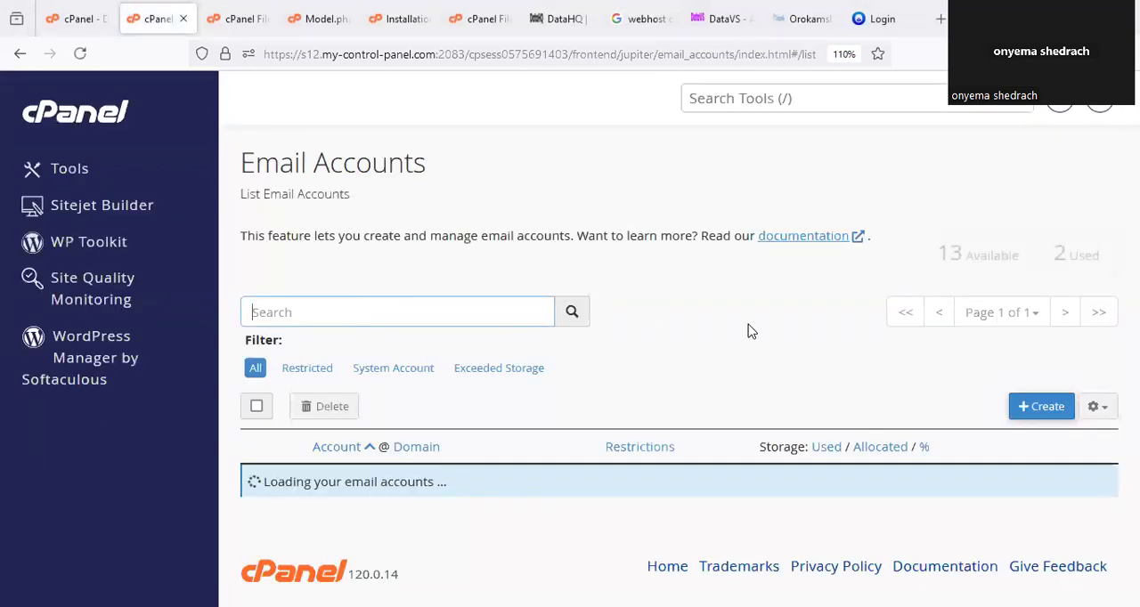
{"action": "scroll", "coordinate": [736, 356], "scroll_direction": "down", "scroll_amount": 3}
{"action": "scroll", "coordinate": [802, 374], "scroll_direction": "up", "scroll_amount": 2}
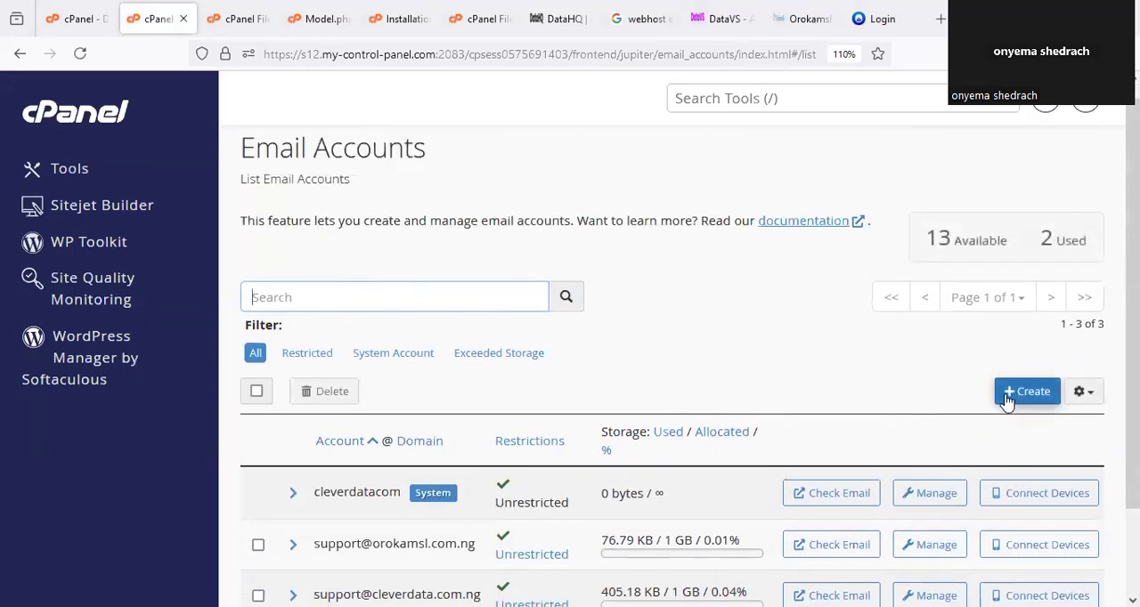
{"action": "left_click", "coordinate": [1027, 406]}
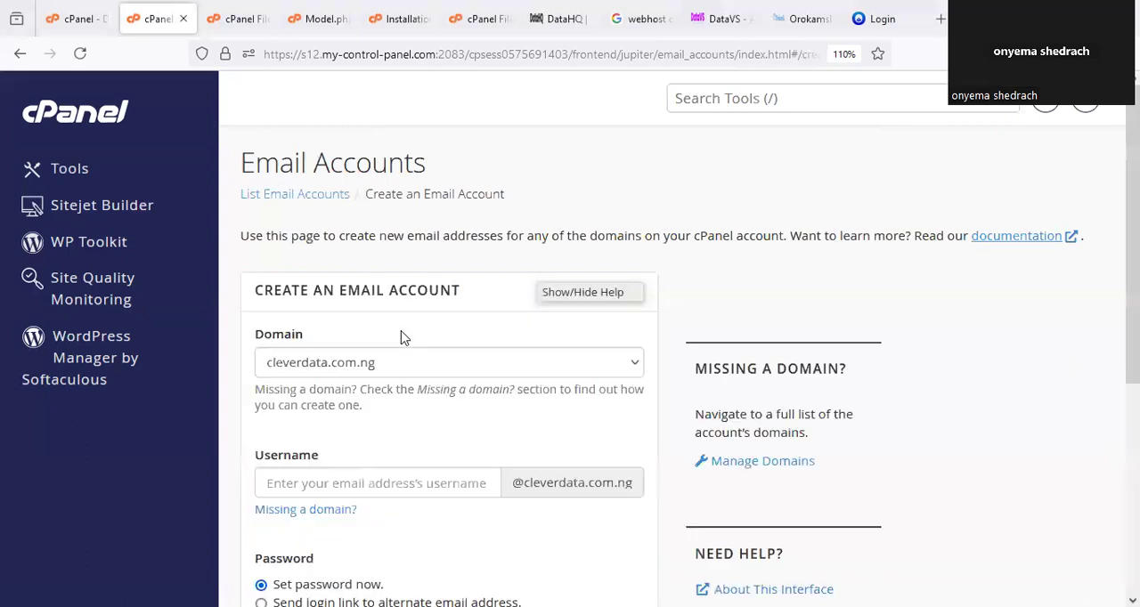
Choose the domain orokamsl.com.ng for the email account, enter support as the username and generate a password.
{"action": "scroll", "coordinate": [385, 340], "scroll_direction": "down", "scroll_amount": 5}
{"action": "left_click", "coordinate": [379, 159]}
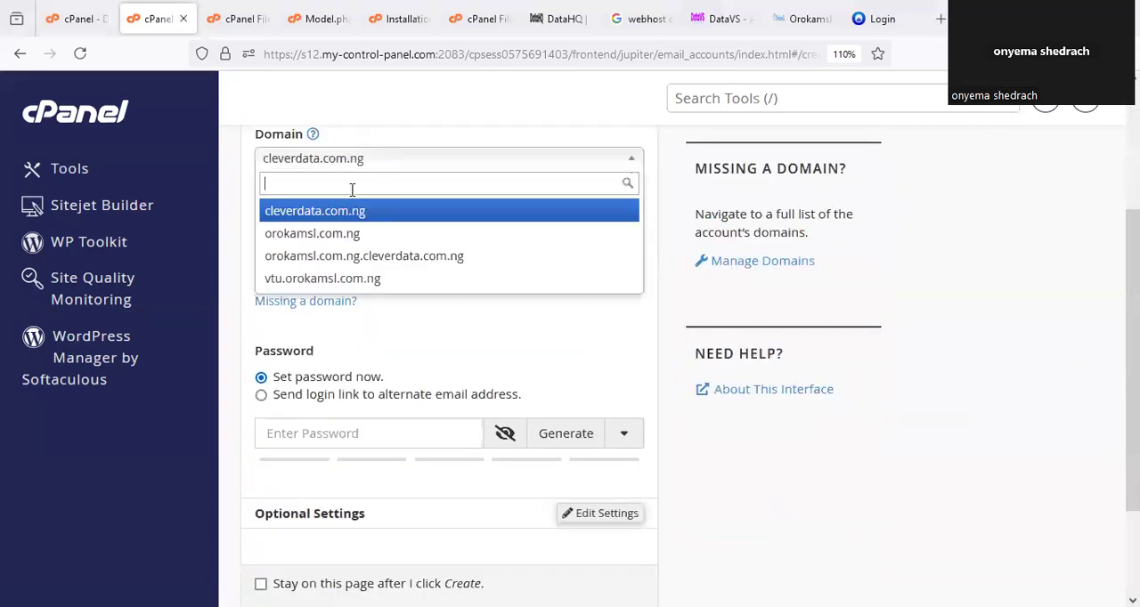
{"action": "left_click", "coordinate": [332, 234]}
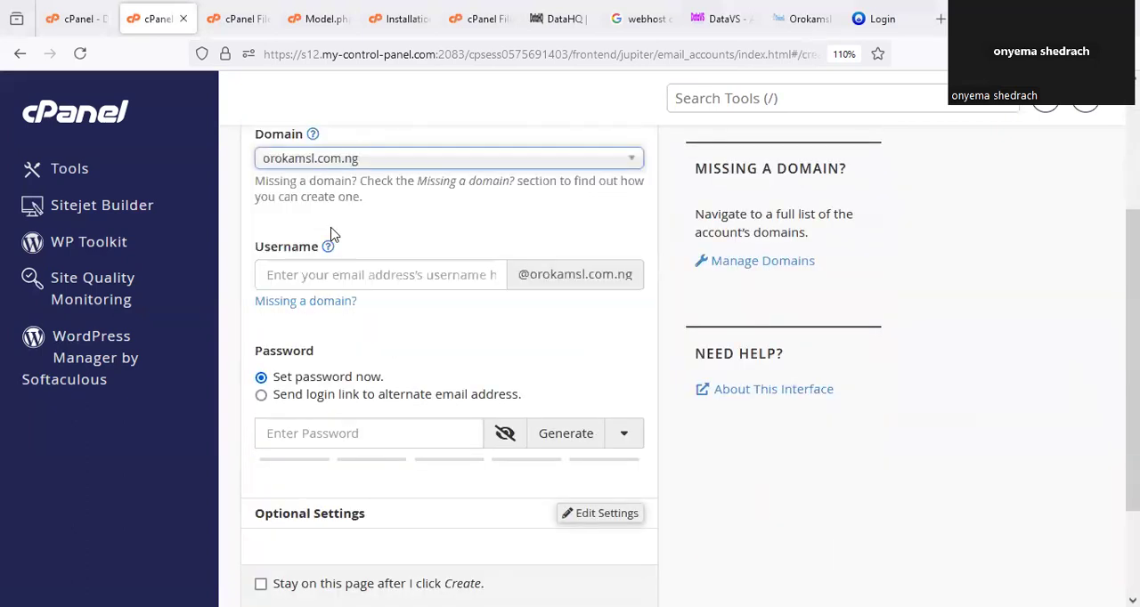
{"action": "left_click", "coordinate": [353, 275]}
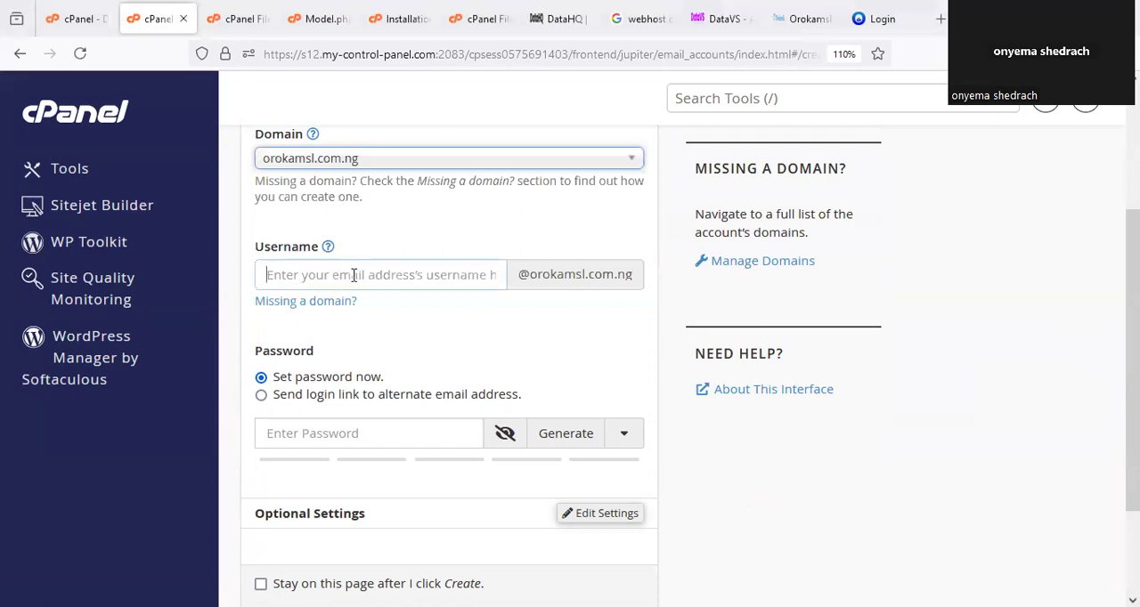
{"action": "type", "text": "support"}
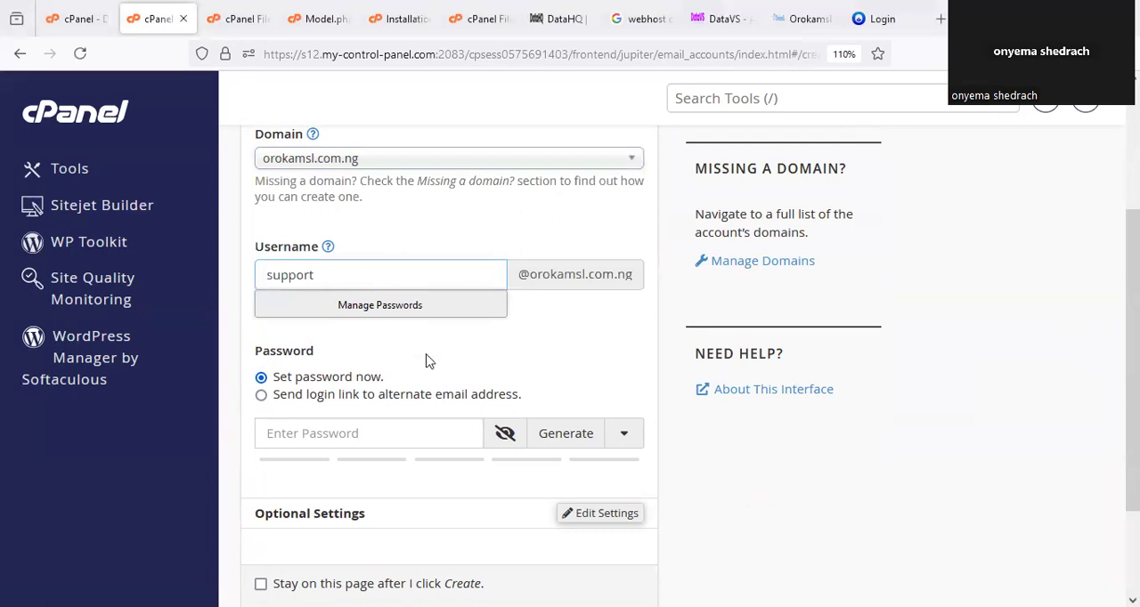
{"action": "left_click", "coordinate": [567, 436]}
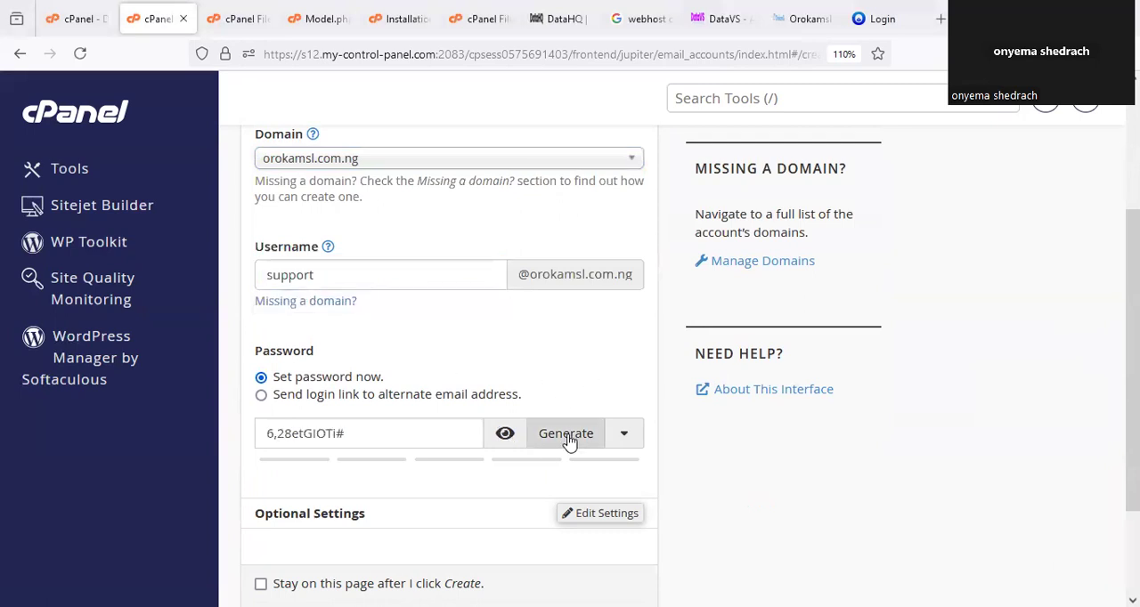
Copy the generated email password into $emailPassword in Model.php and return to the email account form.
{"action": "scroll", "coordinate": [392, 409], "scroll_direction": "down", "scroll_amount": 2}
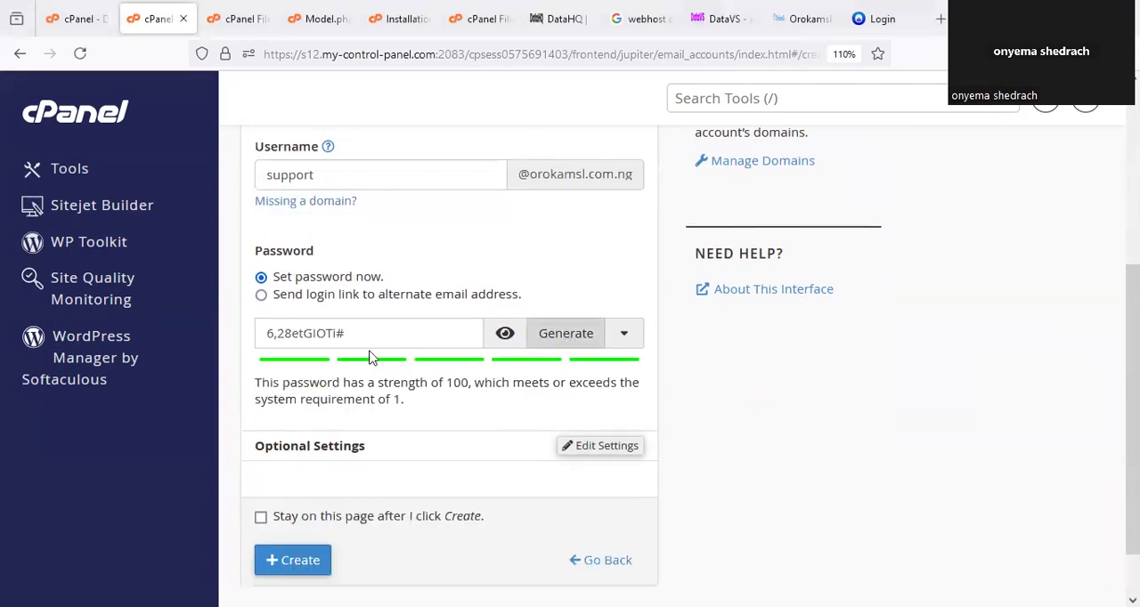
{"action": "triple_click", "coordinate": [258, 333]}
{"action": "key", "text": "ctrl+c"}
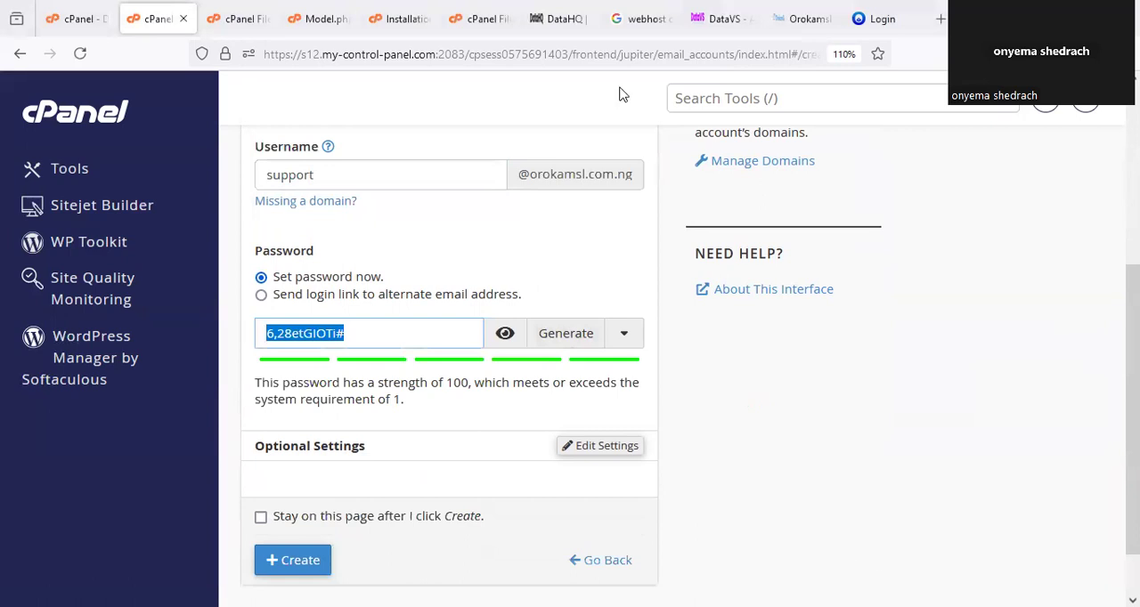
{"action": "left_click", "coordinate": [328, 16]}
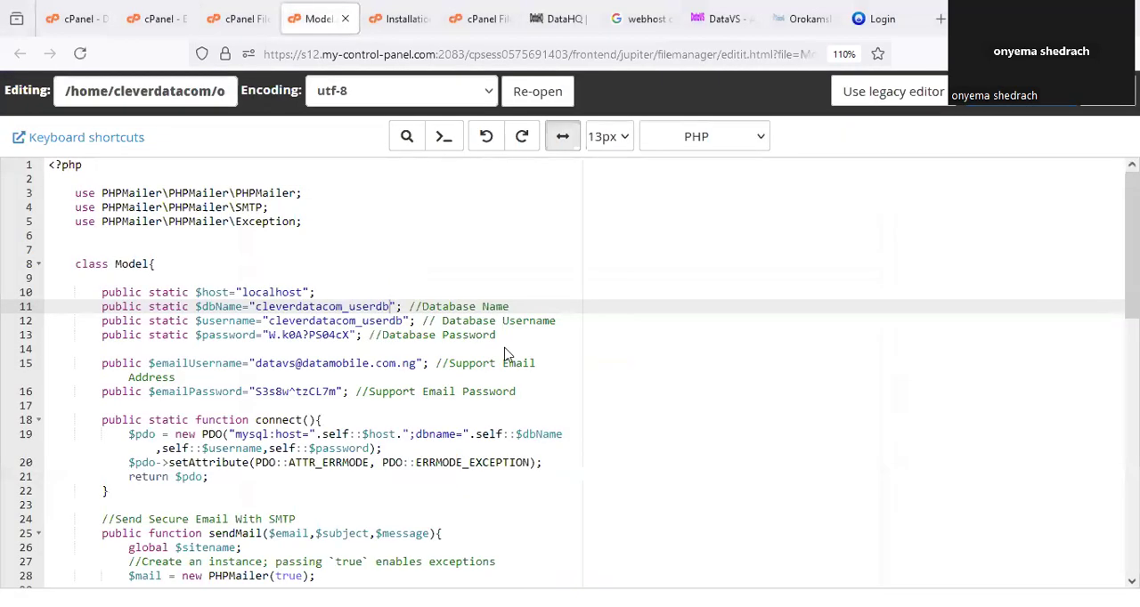
{"action": "left_click_drag", "start_coordinate": [338, 392], "coordinate": [267, 403]}
{"action": "key", "text": "ctrl+v"}
{"action": "left_click", "coordinate": [262, 14]}
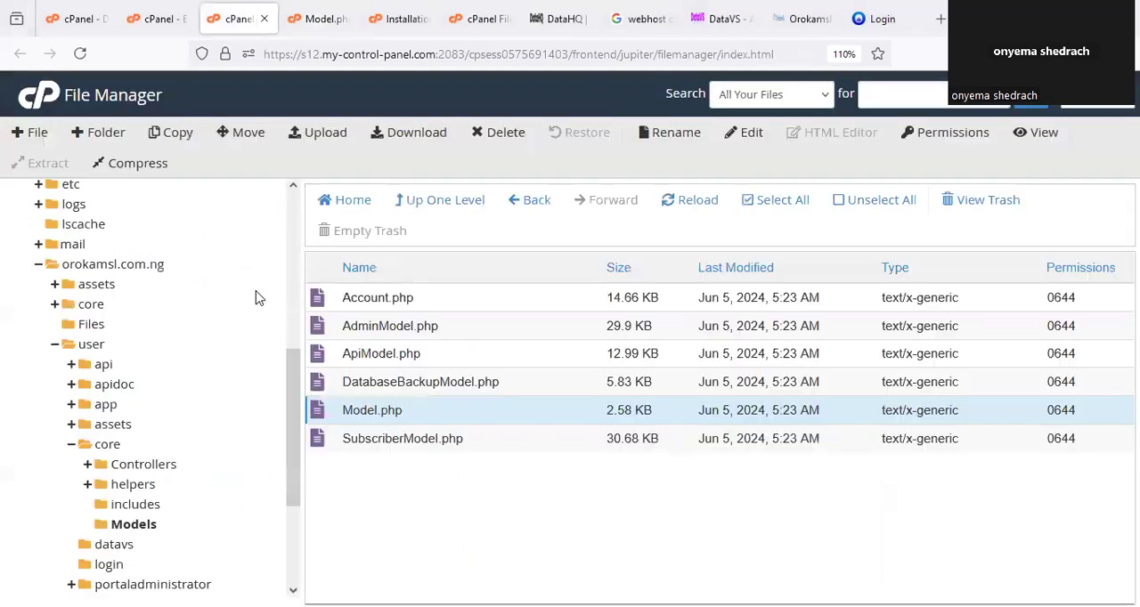
{"action": "left_click", "coordinate": [159, 18]}
Try to create the email account with the username support.
{"action": "left_click", "coordinate": [723, 415]}
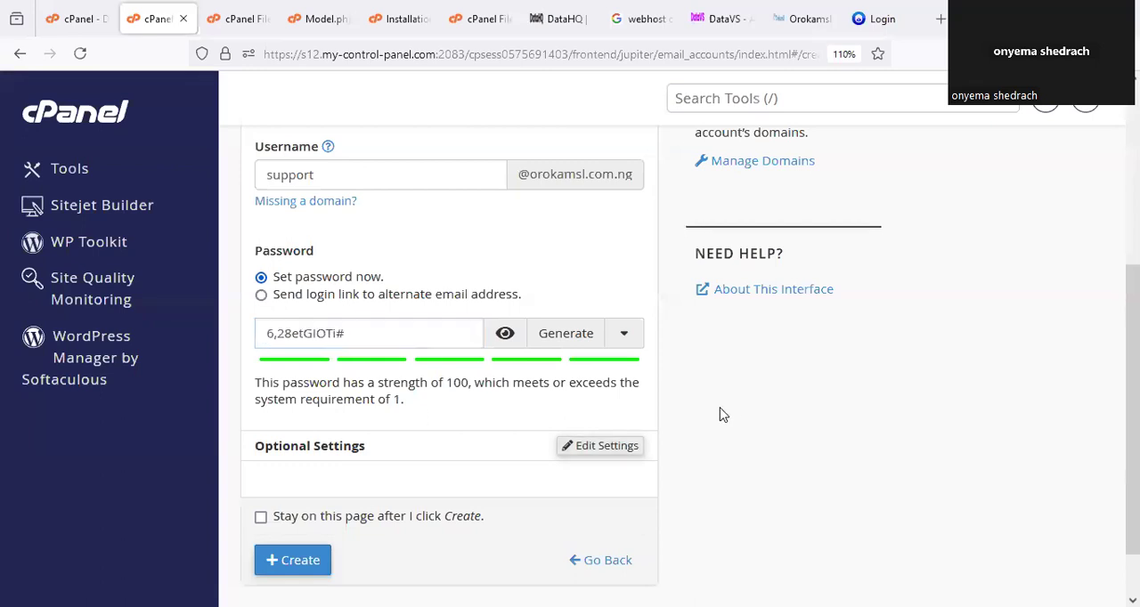
{"action": "scroll", "coordinate": [490, 440], "scroll_direction": "down", "scroll_amount": 2}
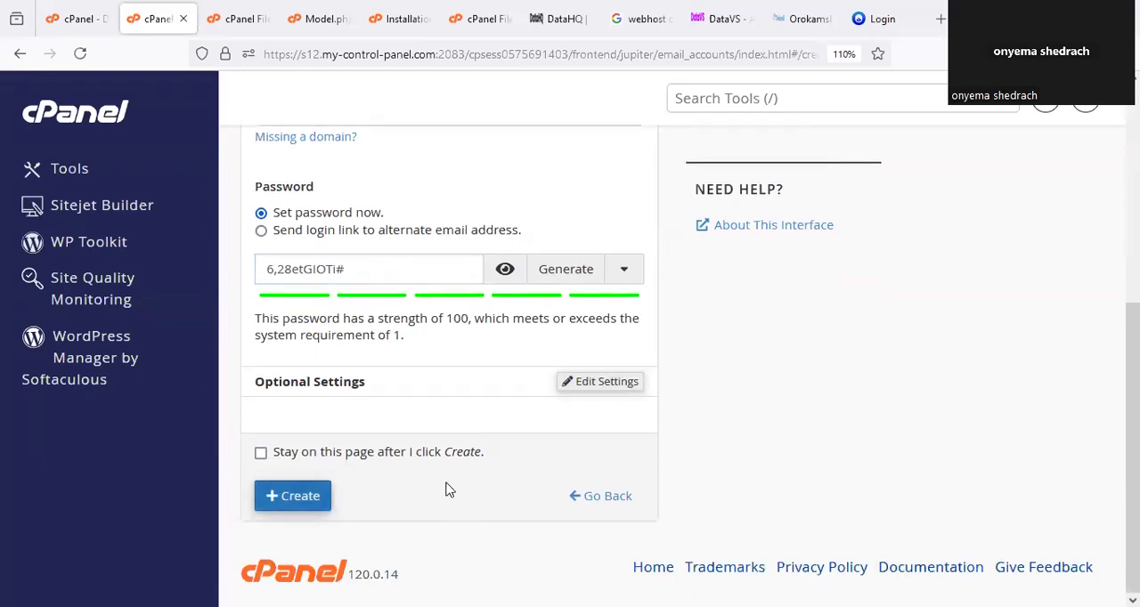
{"action": "left_click", "coordinate": [294, 496]}
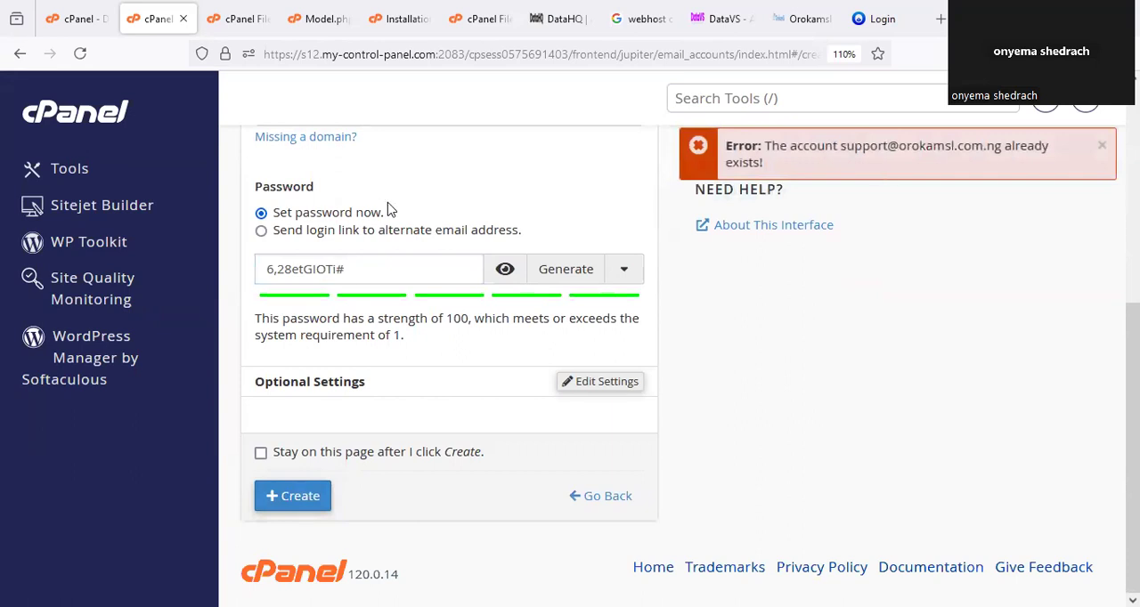
{"action": "scroll", "coordinate": [374, 231], "scroll_direction": "up", "scroll_amount": 3}
{"action": "double_click", "coordinate": [290, 309]}
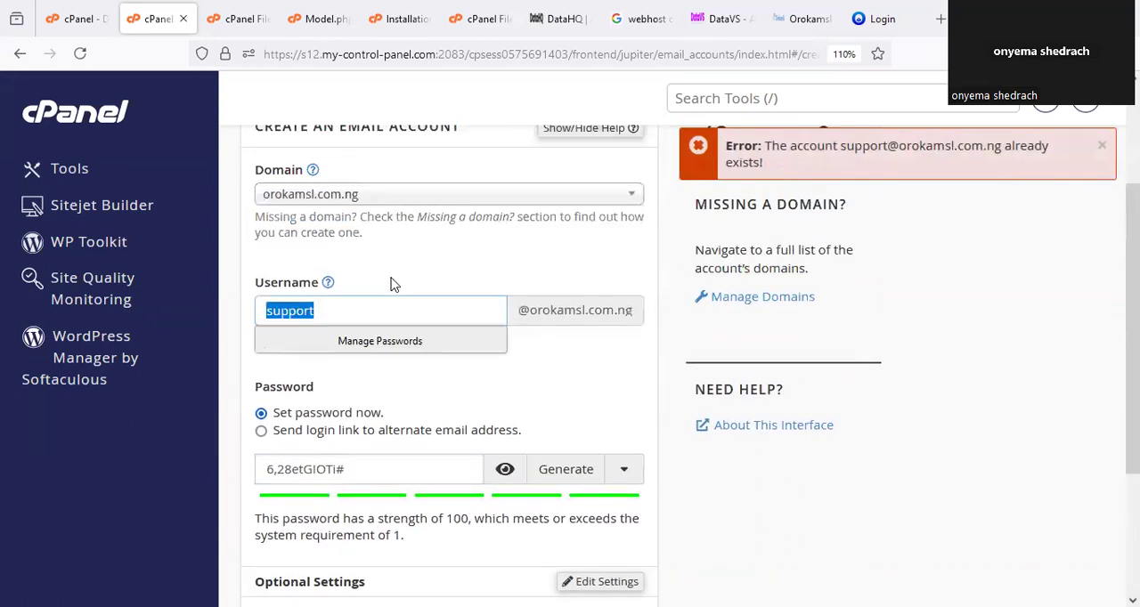
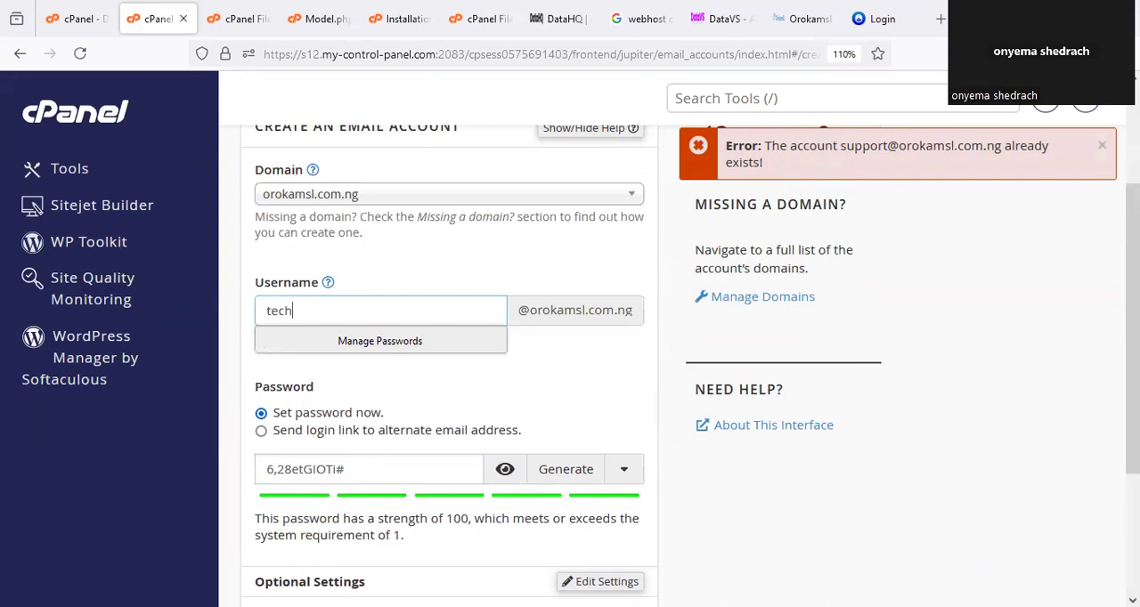
{"action": "scroll", "coordinate": [610, 402], "scroll_direction": "down", "scroll_amount": 3}
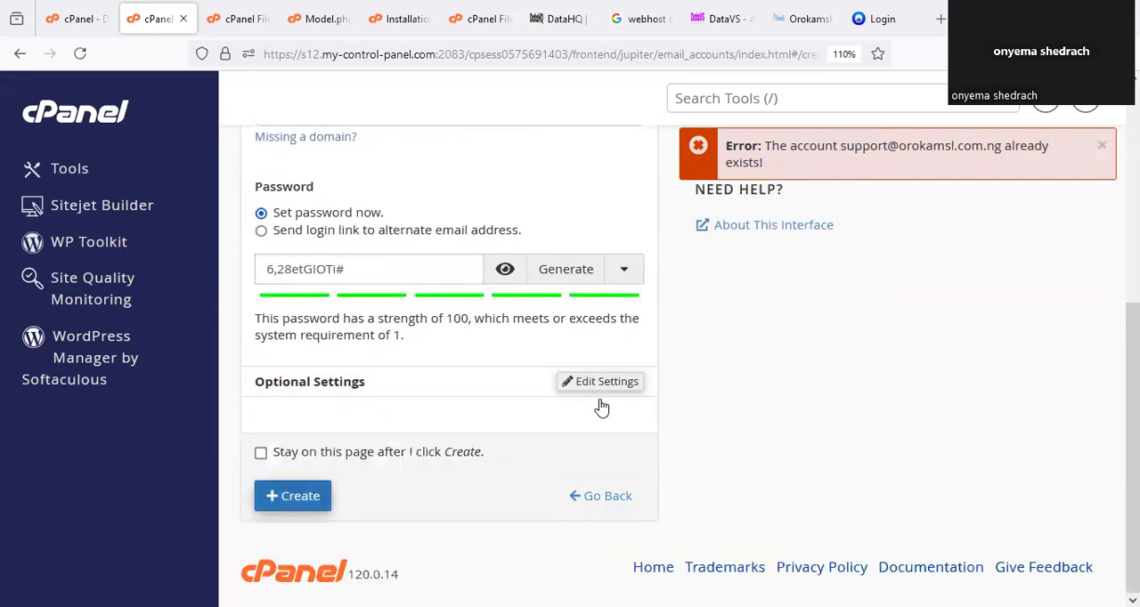
{"action": "key", "text": "Return"}
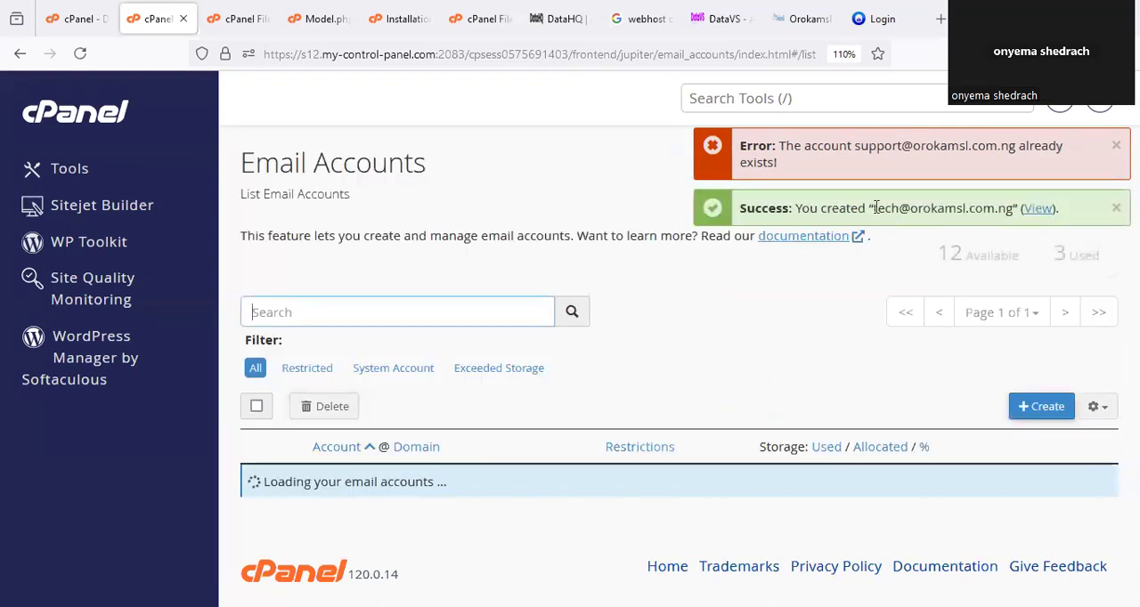
Copy the new account's email address into $emailUsername in Model.php, save the file and close it.
{"action": "left_click_drag", "start_coordinate": [859, 208], "coordinate": [1001, 205]}
{"action": "key", "text": "ctrl+c"}
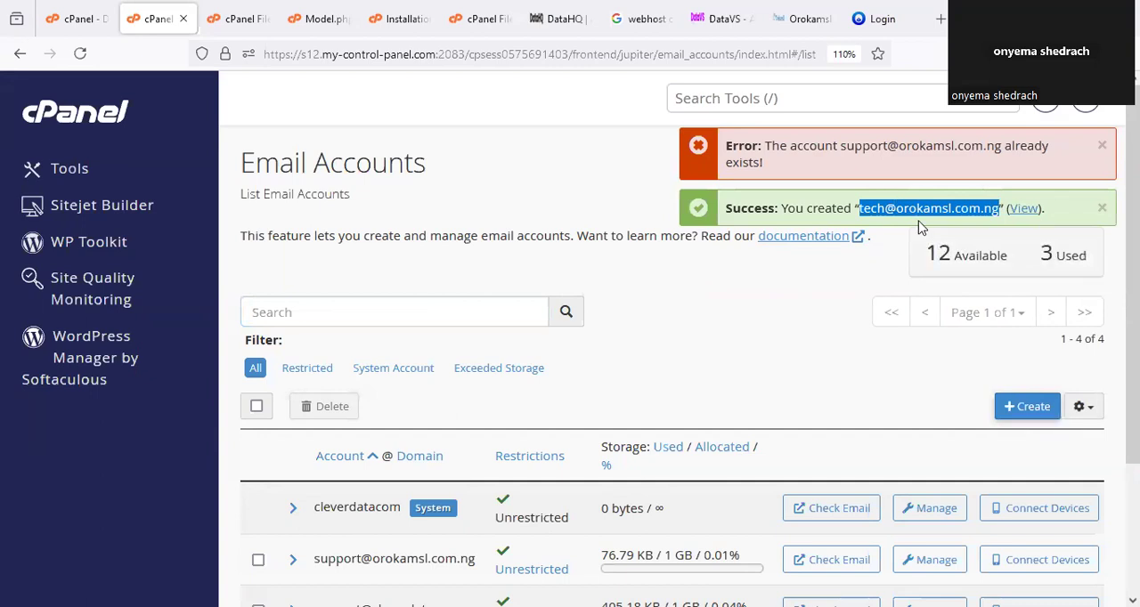
{"action": "left_click", "coordinate": [313, 17]}
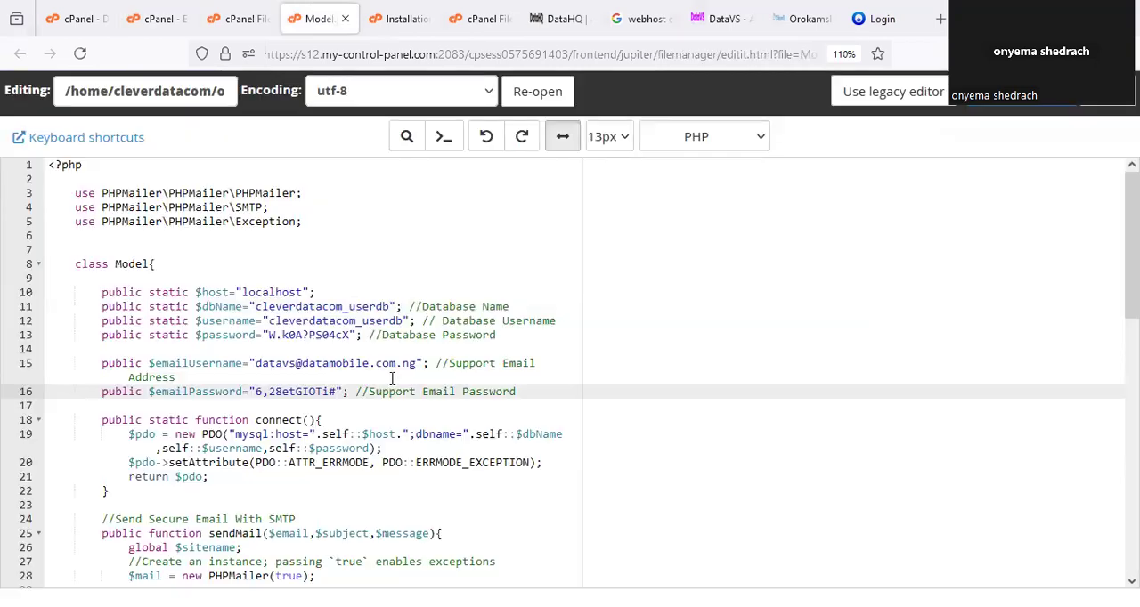
{"action": "left_click_drag", "start_coordinate": [414, 367], "coordinate": [257, 360]}
{"action": "key", "text": "ctrl+v"}
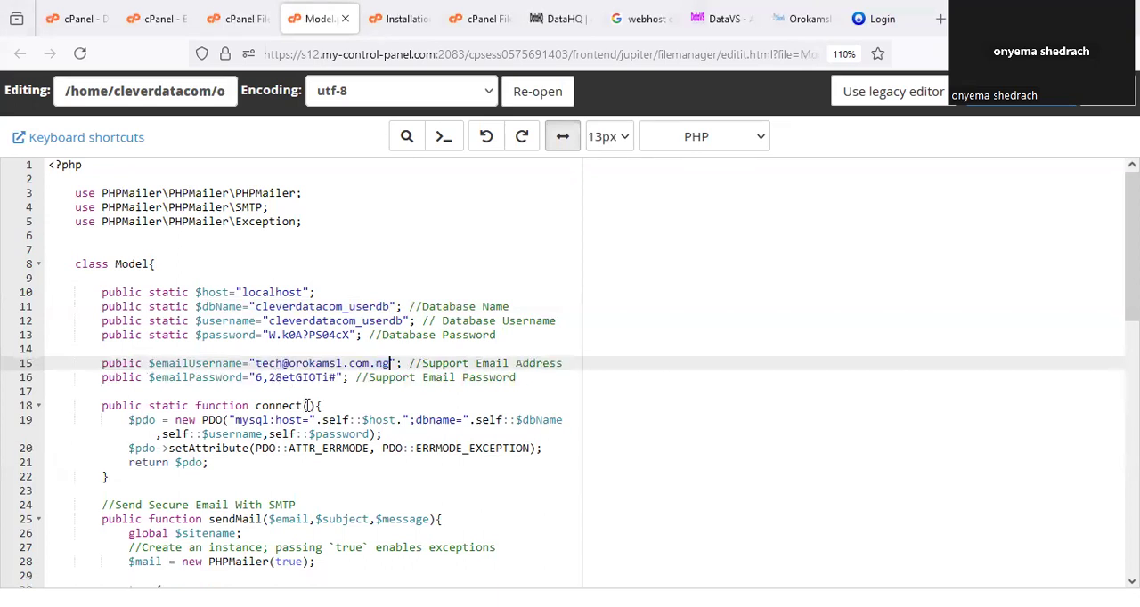
{"action": "left_click", "coordinate": [1013, 109]}
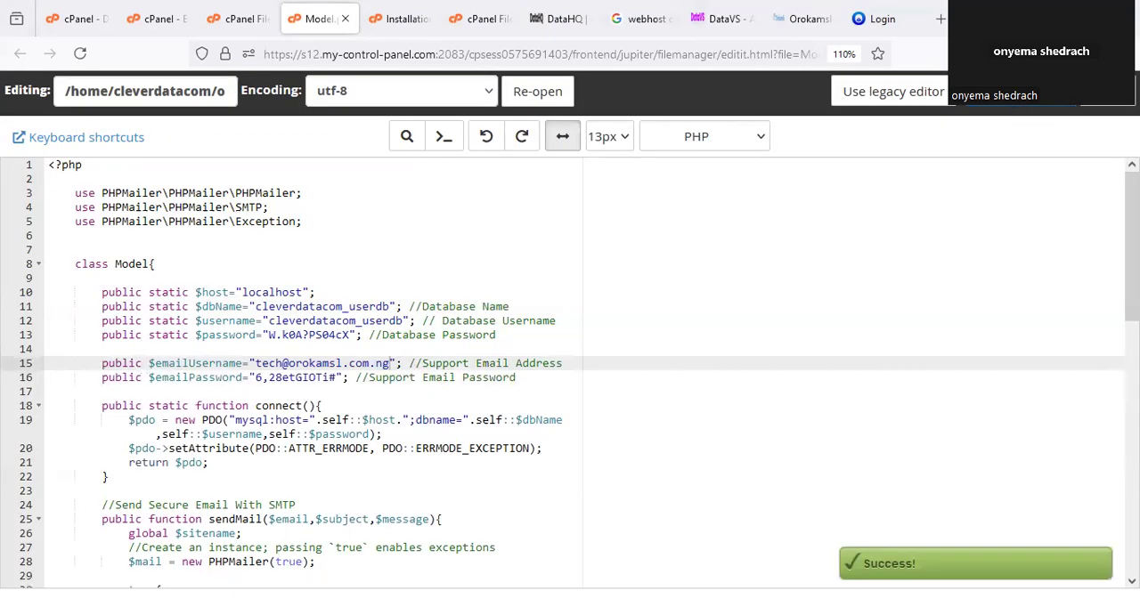
{"action": "key", "text": "ctrl+w"}
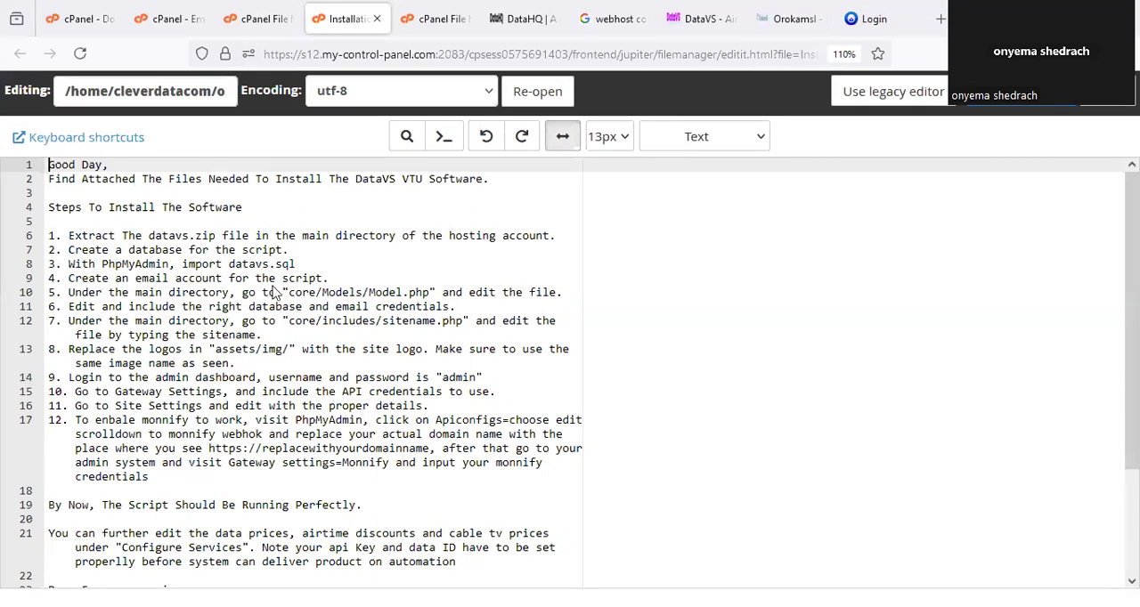
Mark installation steps 1, 2, 4, 5 and 6 in the instructions and underline PhpMyAdmin and datavs.sql in step 3.
{"action": "left_click_drag", "start_coordinate": [292, 262], "coordinate": [346, 228]}
{"action": "left_click_drag", "start_coordinate": [581, 191], "coordinate": [556, 248]}
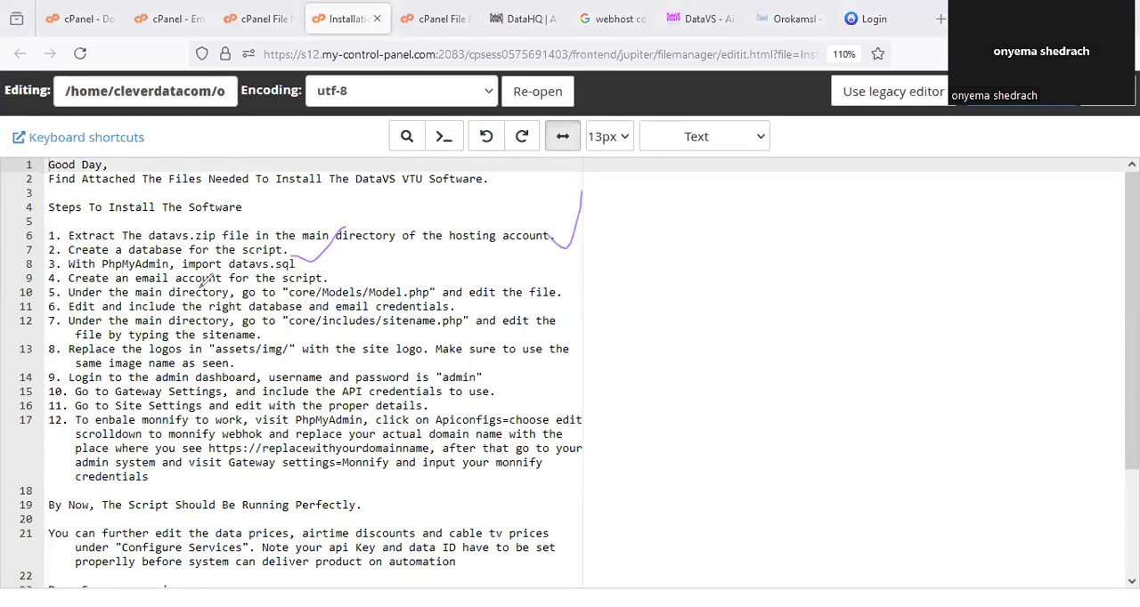
{"action": "left_click_drag", "start_coordinate": [329, 283], "coordinate": [364, 264]}
{"action": "left_click_drag", "start_coordinate": [100, 271], "coordinate": [288, 271]}
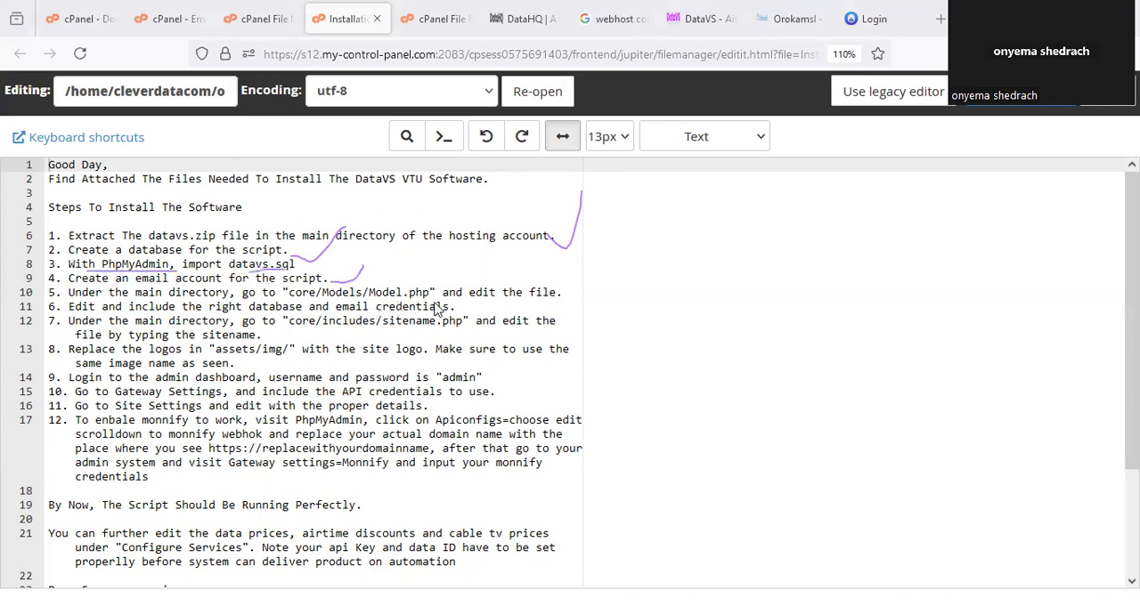
{"action": "left_click_drag", "start_coordinate": [558, 301], "coordinate": [589, 271]}
{"action": "left_click_drag", "start_coordinate": [450, 311], "coordinate": [458, 304]}
{"action": "mouse_move", "coordinate": [346, 257]}
{"action": "left_mouse_down"}
{"action": "mouse_move", "coordinate": [339, 282]}
{"action": "mouse_move", "coordinate": [359, 272]}
{"action": "left_mouse_up"}
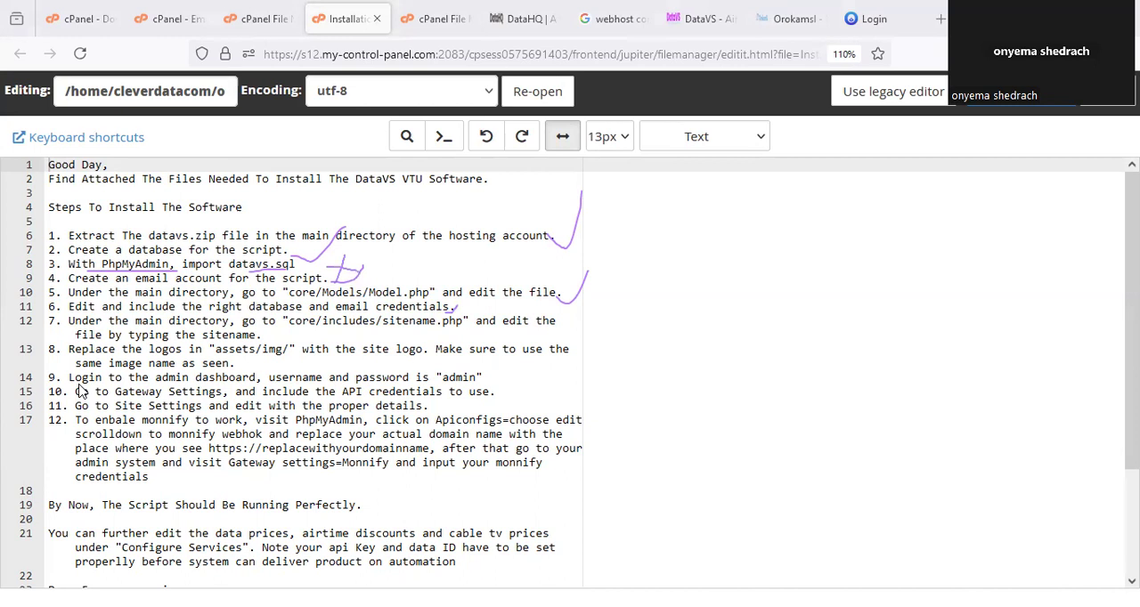
Download the datavs.sql file from the user folder of orokamsl.com.ng in the File Manager.
{"action": "left_click", "coordinate": [208, 14]}
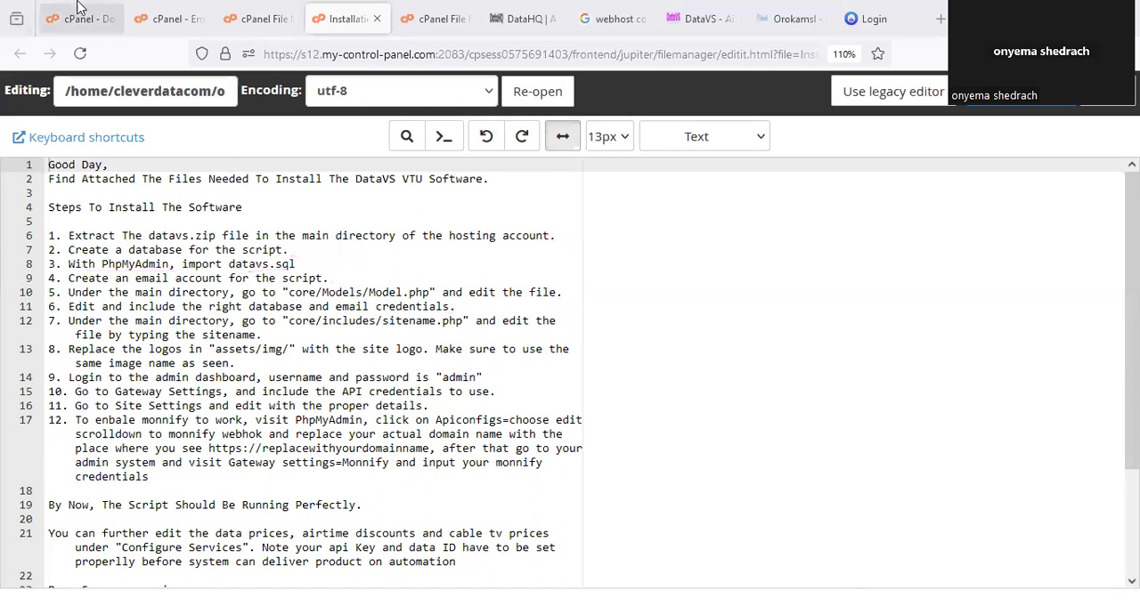
{"action": "left_click", "coordinate": [182, 13]}
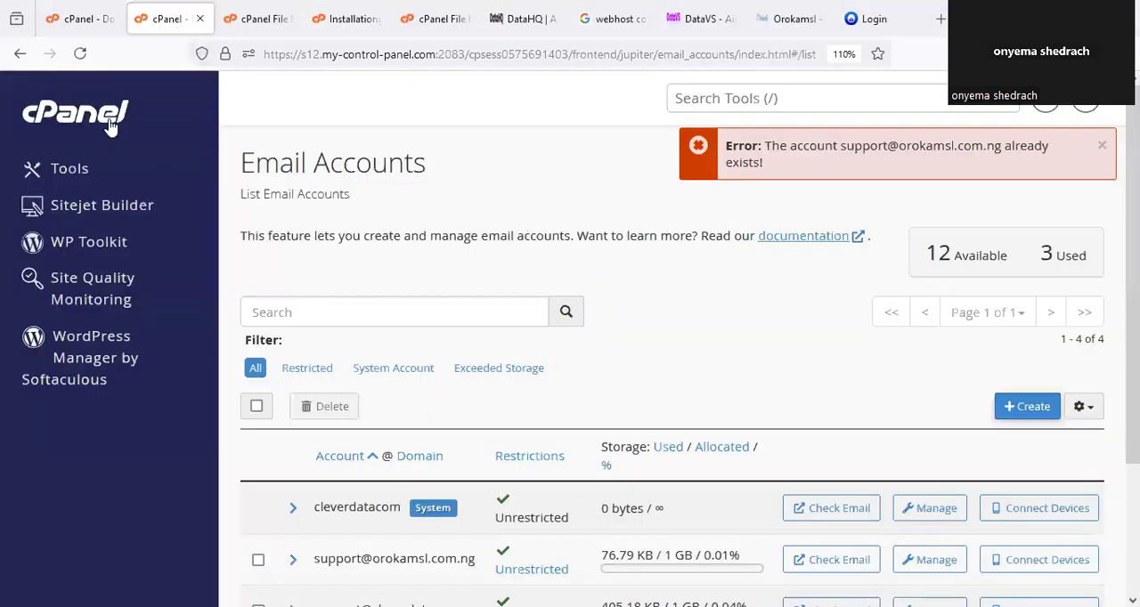
{"action": "left_click", "coordinate": [251, 18]}
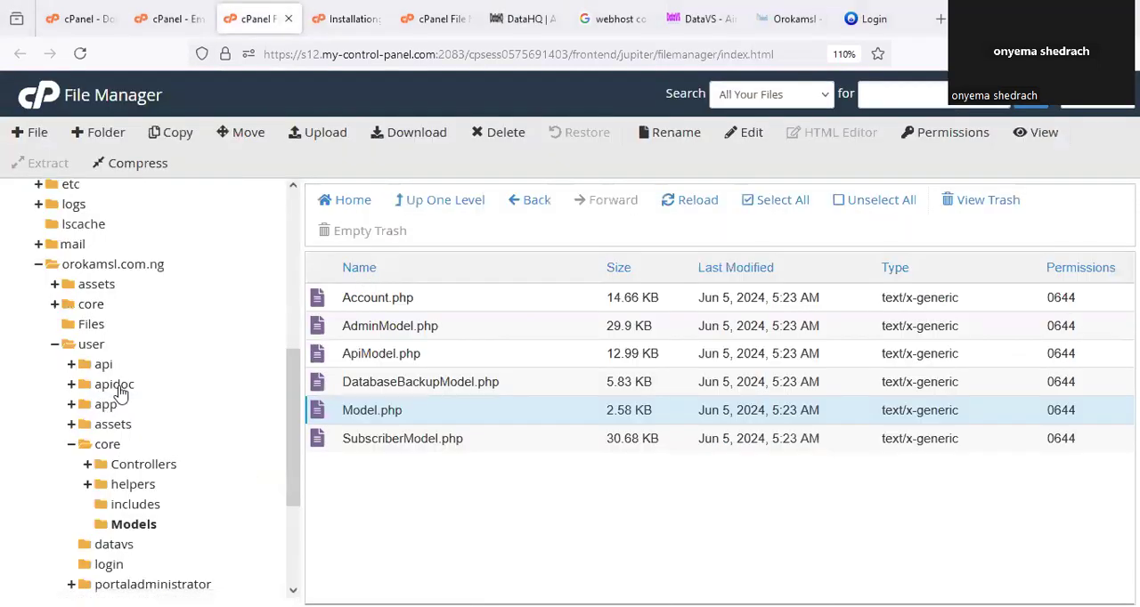
{"action": "left_click", "coordinate": [92, 345]}
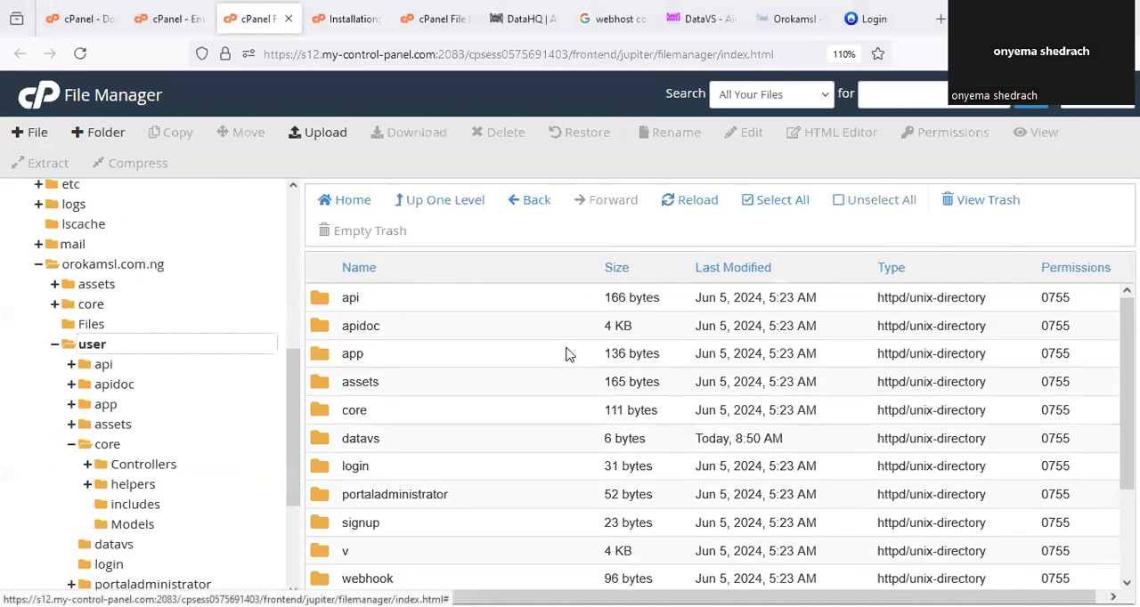
{"action": "scroll", "coordinate": [490, 374], "scroll_direction": "down", "scroll_amount": 3}
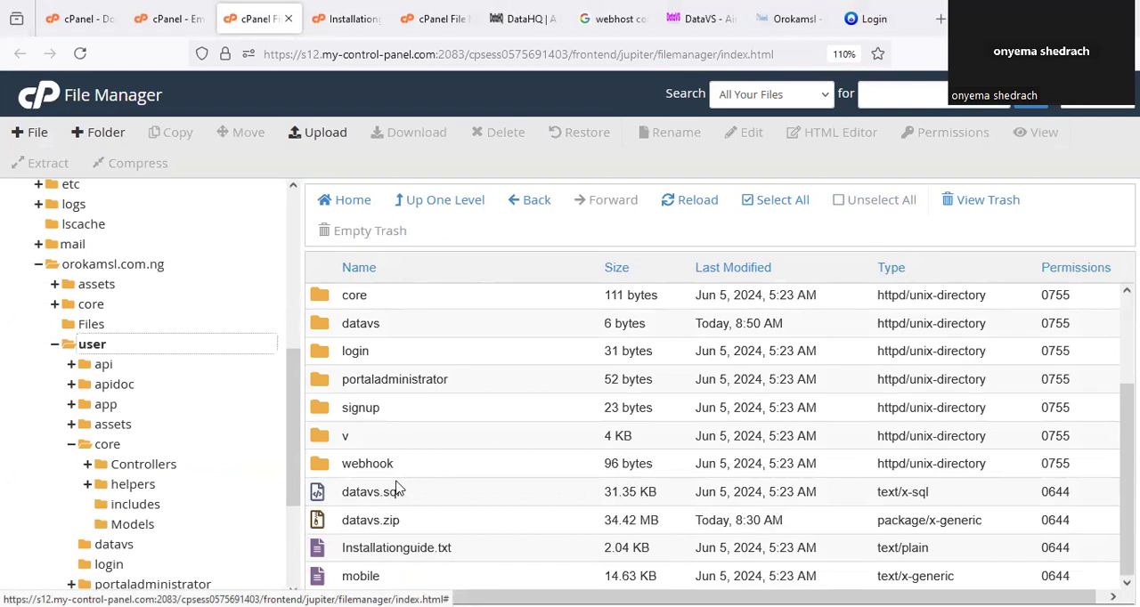
{"action": "mouse_move", "coordinate": [379, 470]}
{"action": "left_mouse_down"}
{"action": "mouse_move", "coordinate": [397, 514]}
{"action": "mouse_move", "coordinate": [415, 504]}
{"action": "mouse_move", "coordinate": [415, 485]}
{"action": "left_mouse_up"}
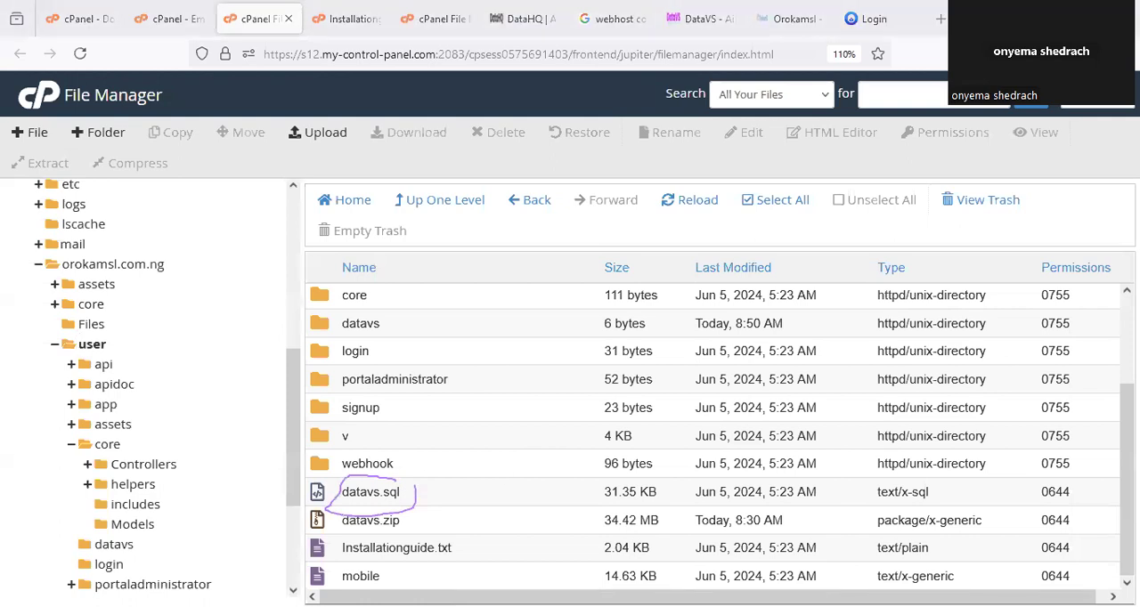
{"action": "left_click", "coordinate": [434, 491]}
{"action": "right_click", "coordinate": [434, 491]}
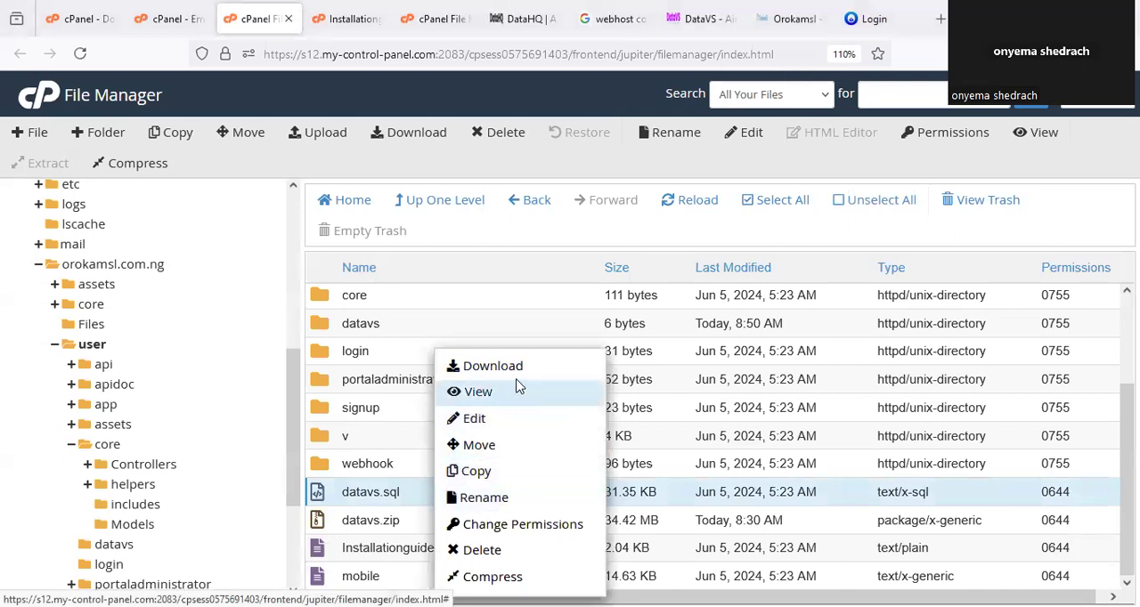
{"action": "left_click", "coordinate": [493, 366]}
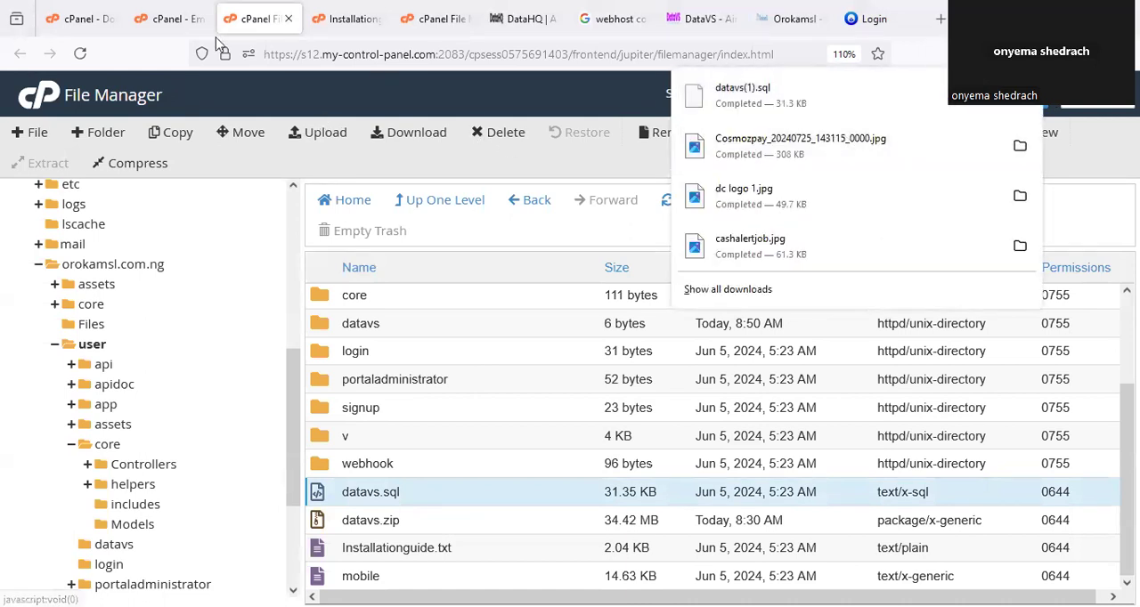
Return to the cPanel tools overview, circle phpMyAdmin among the database tools and open it.
{"action": "left_click", "coordinate": [165, 18]}
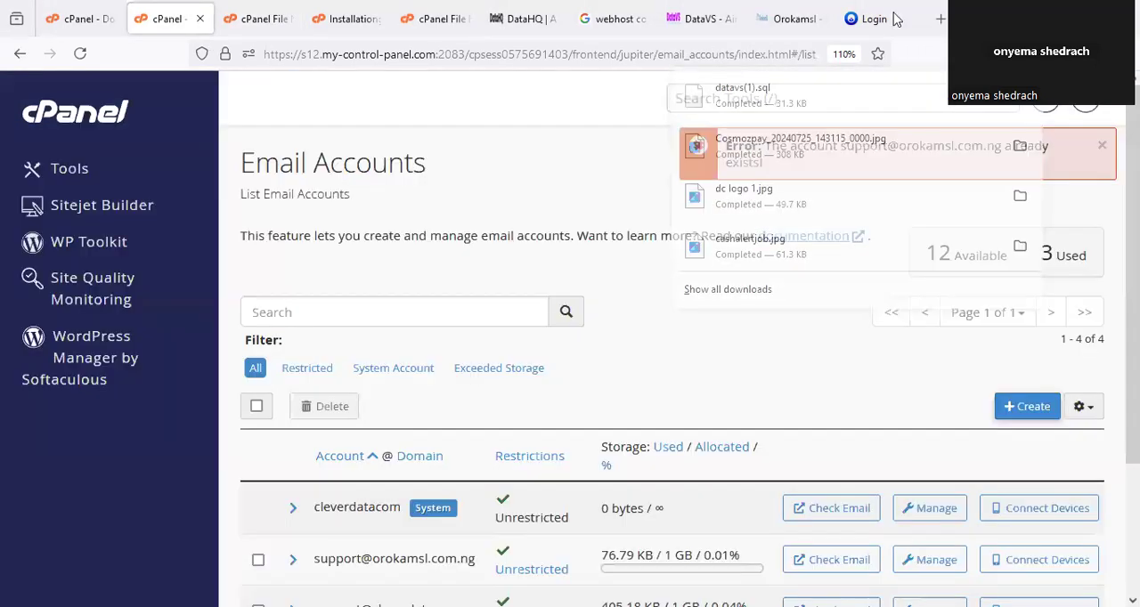
{"action": "left_click", "coordinate": [98, 123]}
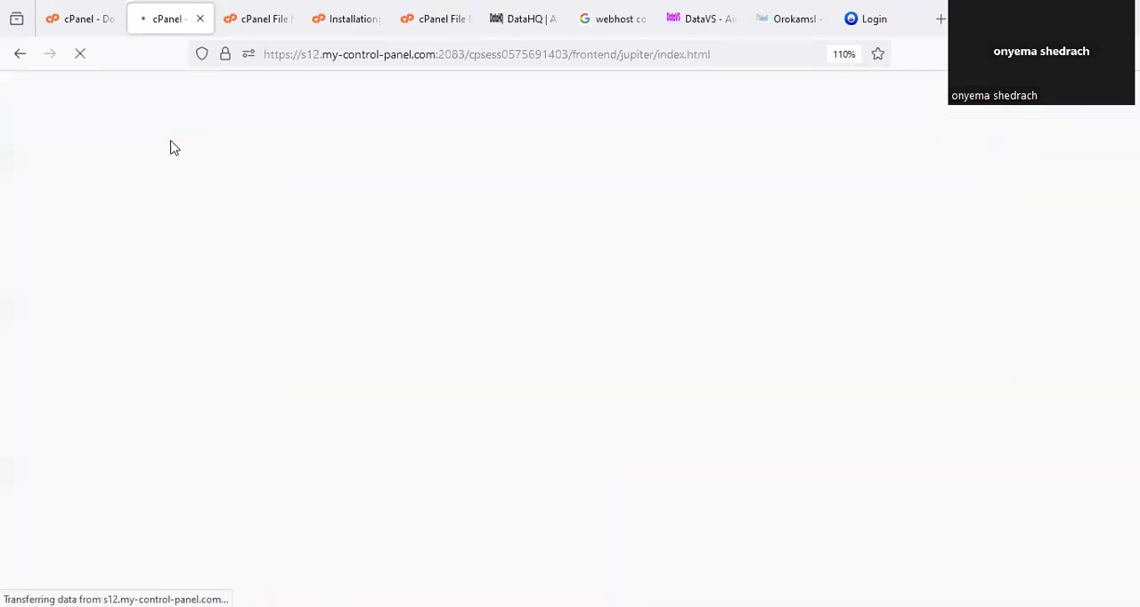
{"action": "scroll", "coordinate": [511, 349], "scroll_direction": "down", "scroll_amount": 3}
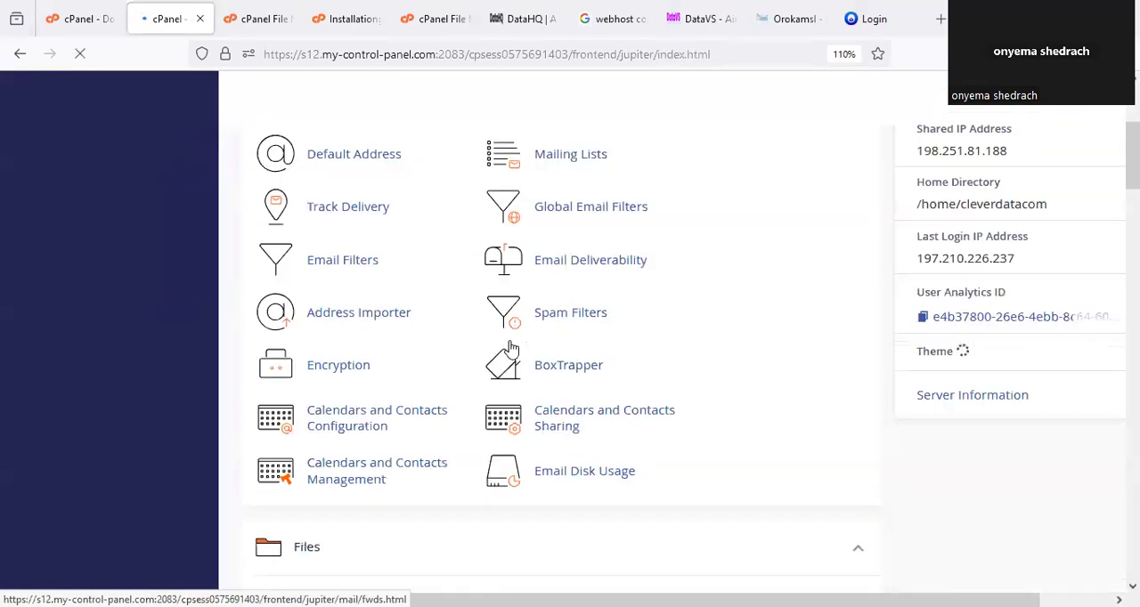
{"action": "scroll", "coordinate": [512, 349], "scroll_direction": "down", "scroll_amount": 5}
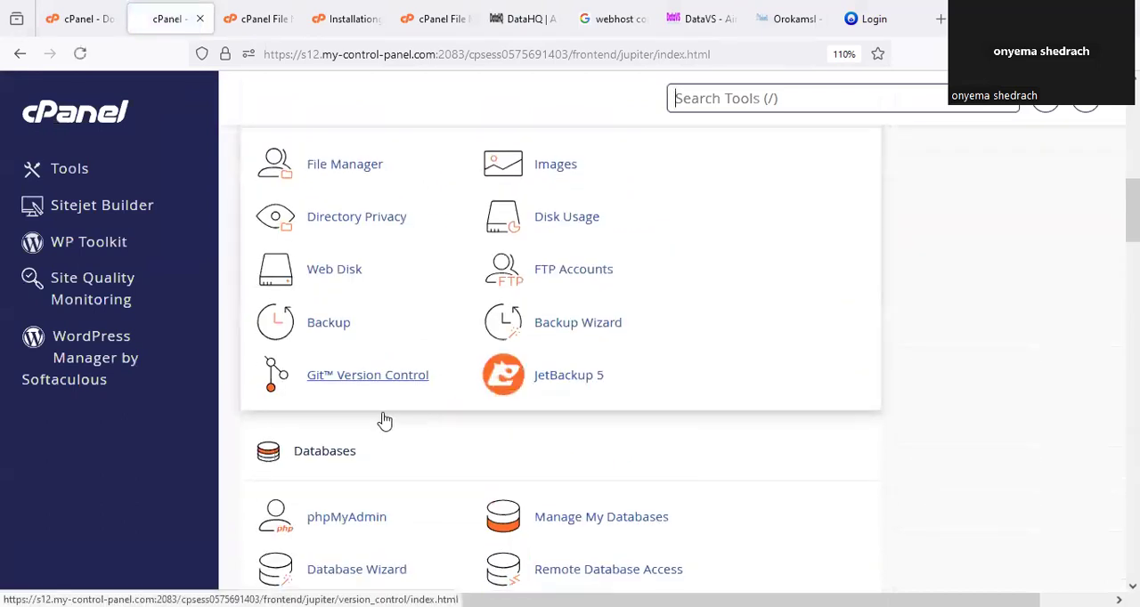
{"action": "scroll", "coordinate": [384, 421], "scroll_direction": "down", "scroll_amount": 3}
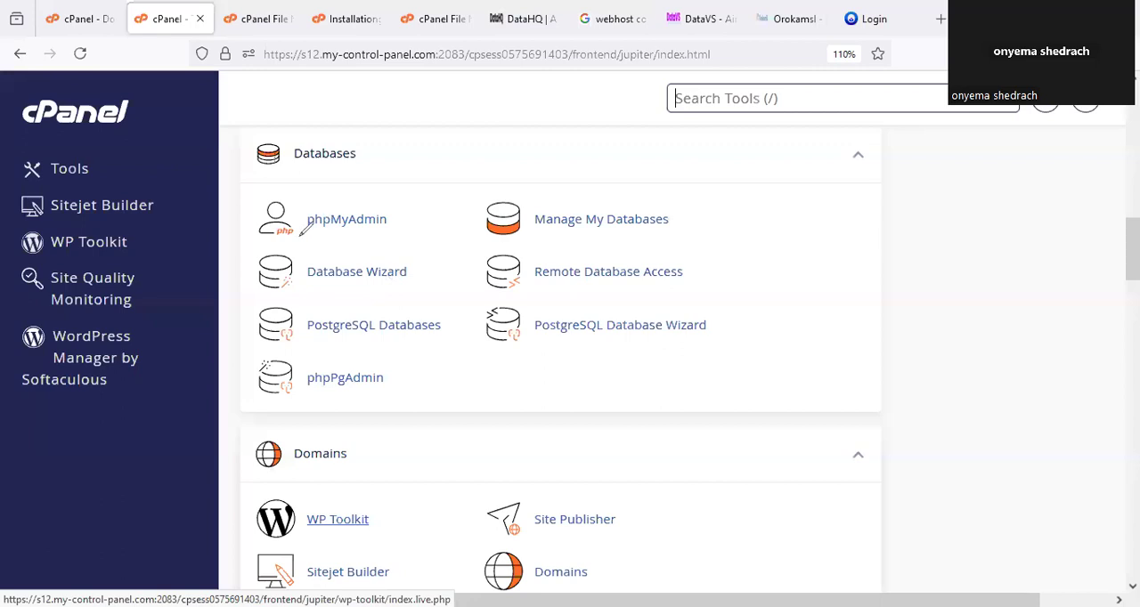
{"action": "left_click_drag", "start_coordinate": [324, 204], "coordinate": [309, 208]}
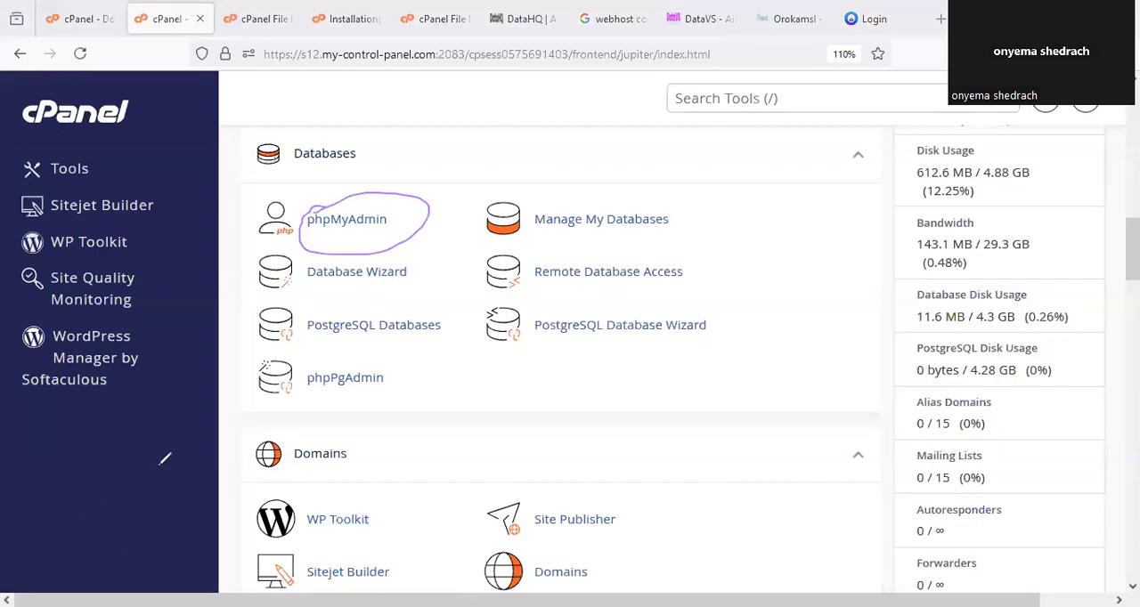
{"action": "left_click", "coordinate": [425, 197]}
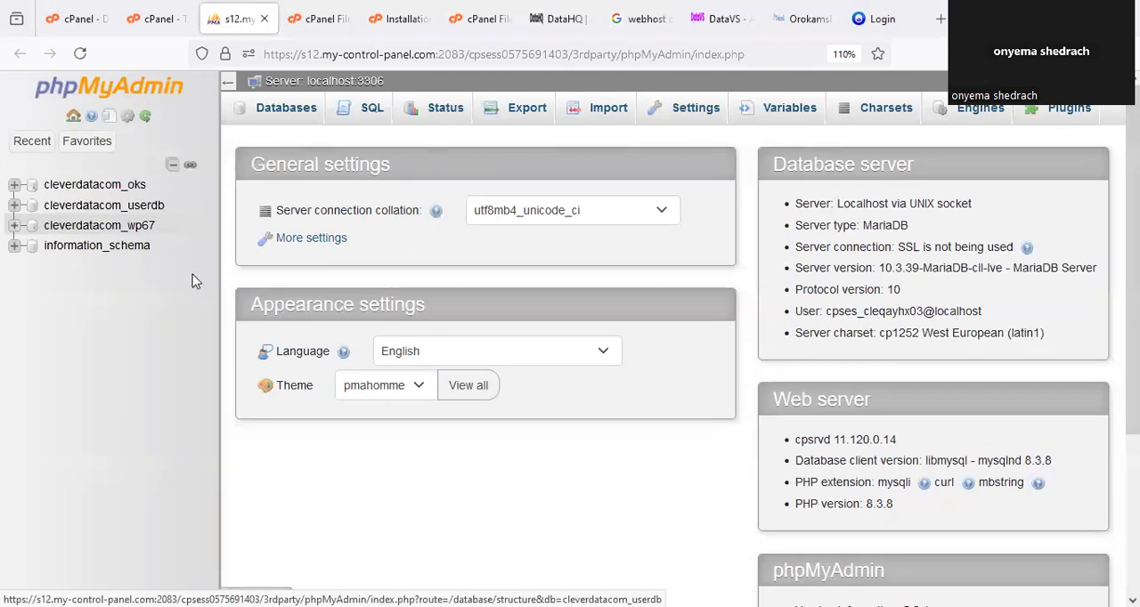
Mark the cleverdatacom_userdb database in phpMyAdmin, open it and circle its empty structure area.
{"action": "left_click_drag", "start_coordinate": [109, 187], "coordinate": [178, 212]}
{"action": "left_click_drag", "start_coordinate": [189, 206], "coordinate": [223, 187]}
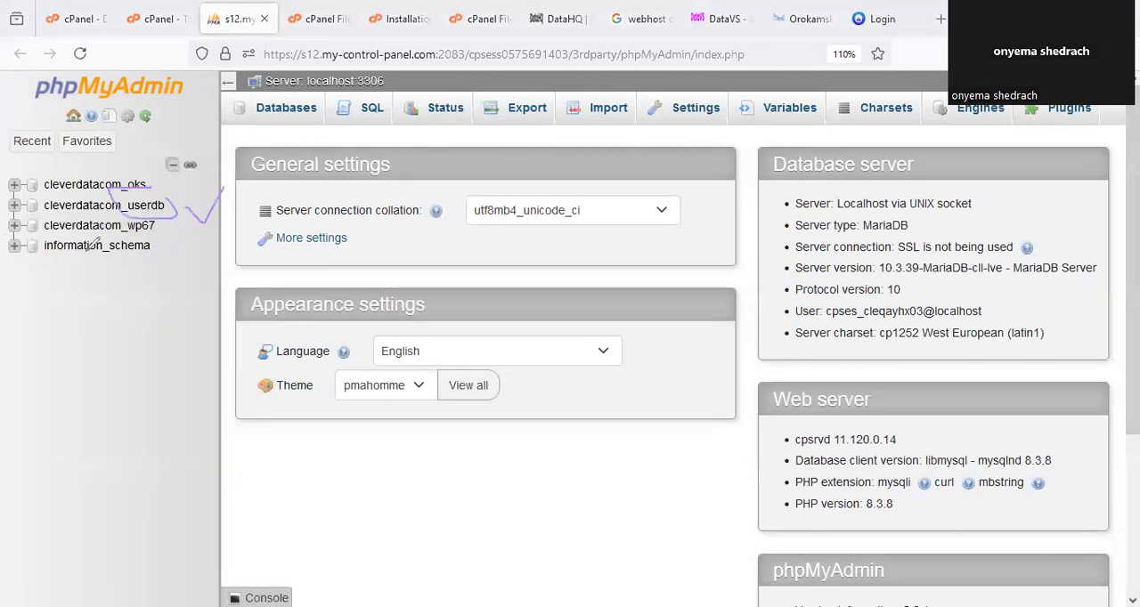
{"action": "key", "text": "Escape"}
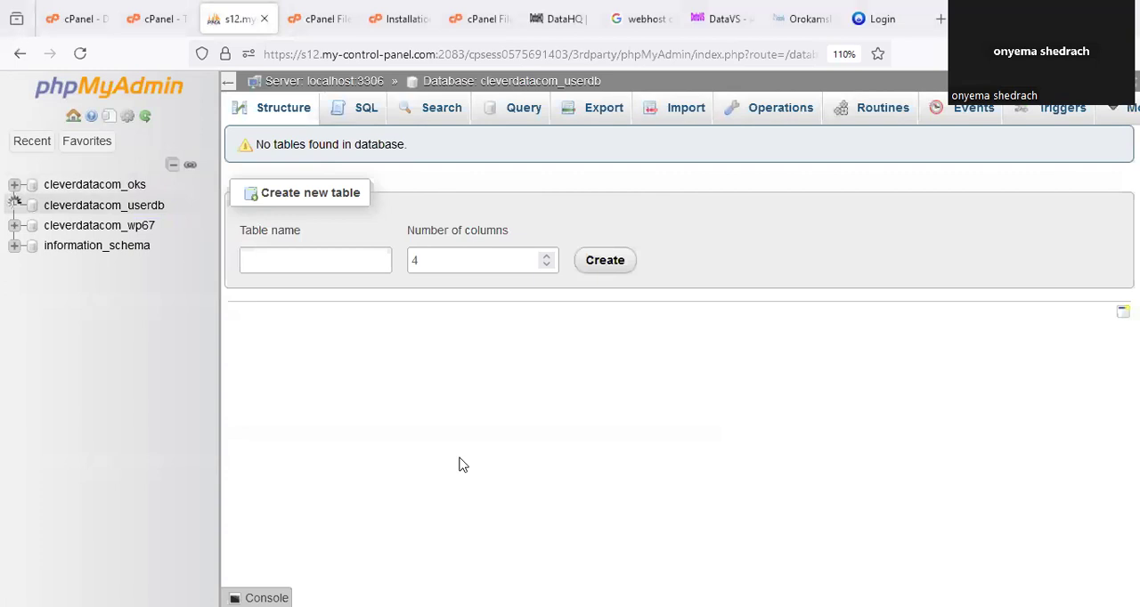
{"action": "left_click_drag", "start_coordinate": [521, 126], "coordinate": [285, 124]}
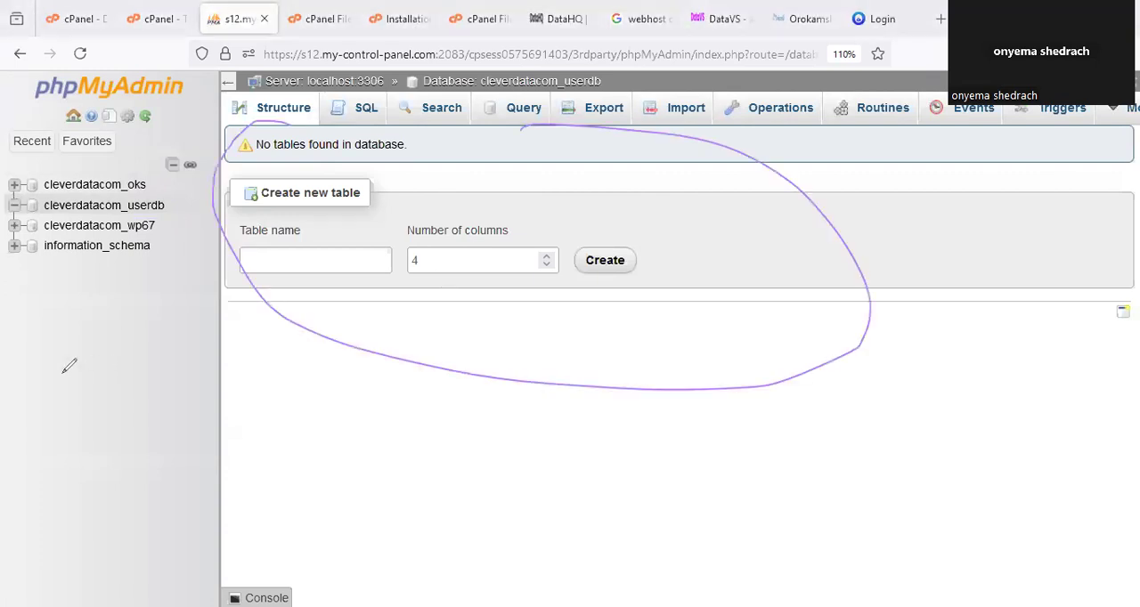
{"action": "left_click", "coordinate": [682, 121]}
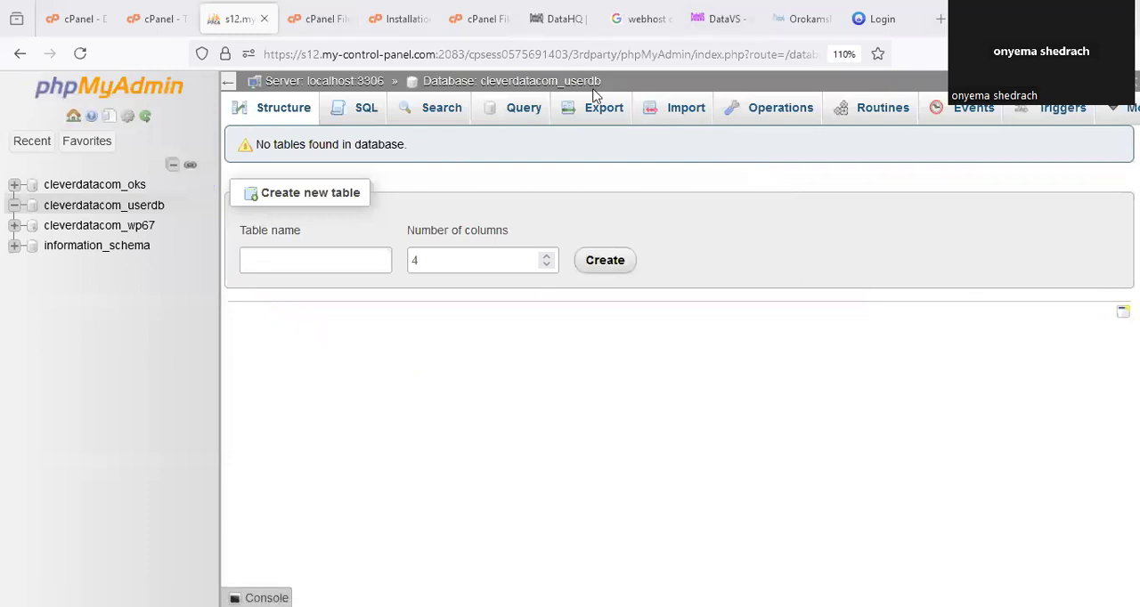
Circle the Export and Import options, open the import form for cleverdatacom_userdb and circle its file selection field.
{"action": "left_click_drag", "start_coordinate": [583, 89], "coordinate": [620, 100]}
{"action": "mouse_move", "coordinate": [684, 89]}
{"action": "left_mouse_down"}
{"action": "mouse_move", "coordinate": [685, 133]}
{"action": "mouse_move", "coordinate": [677, 91]}
{"action": "left_mouse_up"}
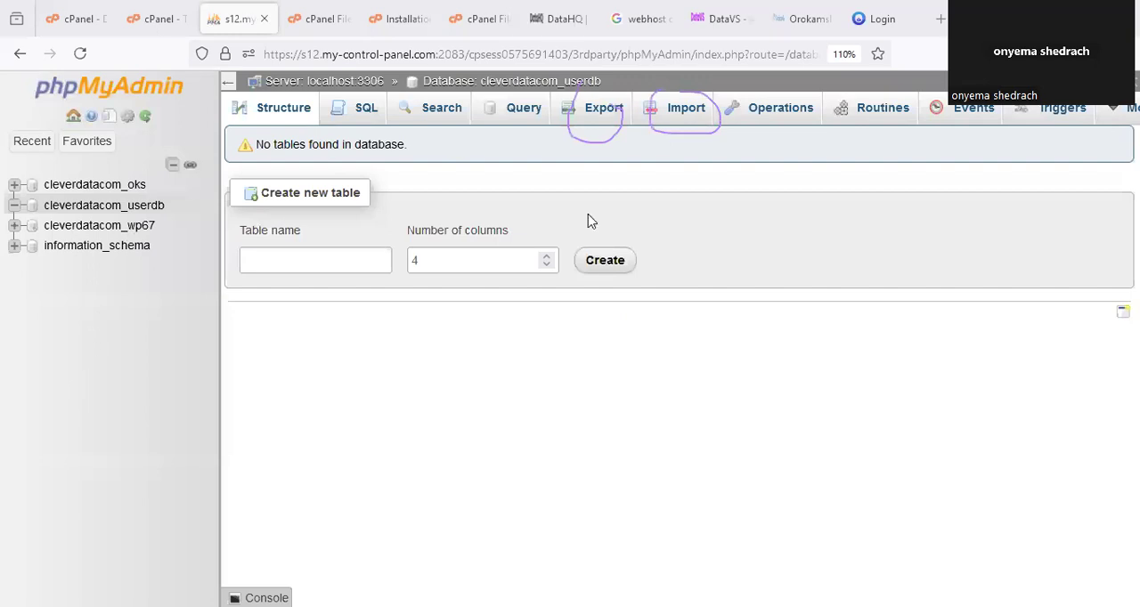
{"action": "left_click", "coordinate": [685, 108]}
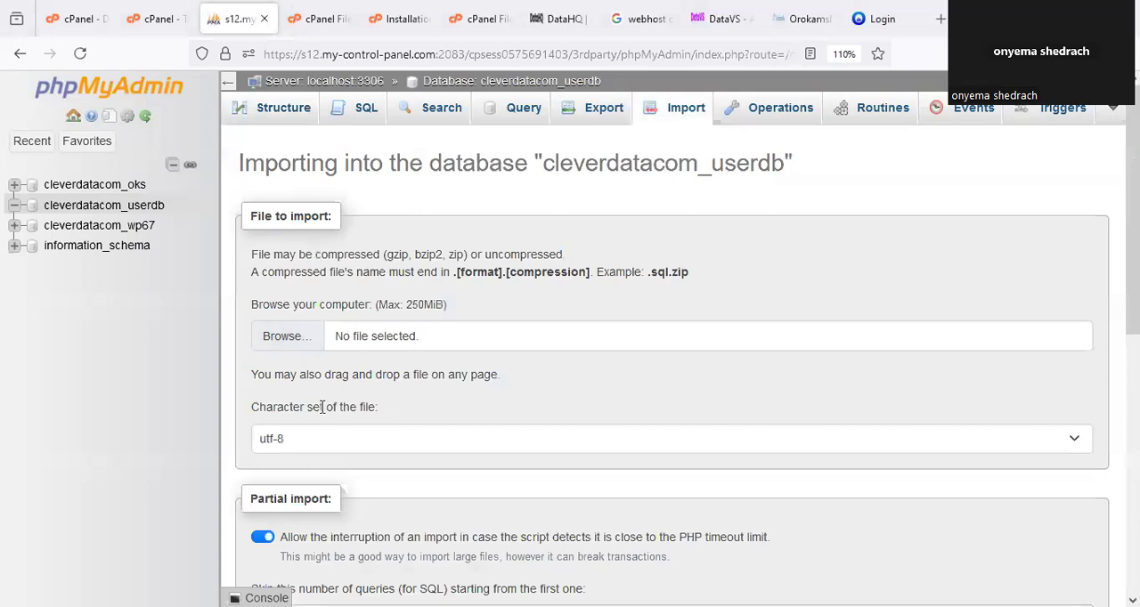
{"action": "left_click_drag", "start_coordinate": [233, 288], "coordinate": [392, 376]}
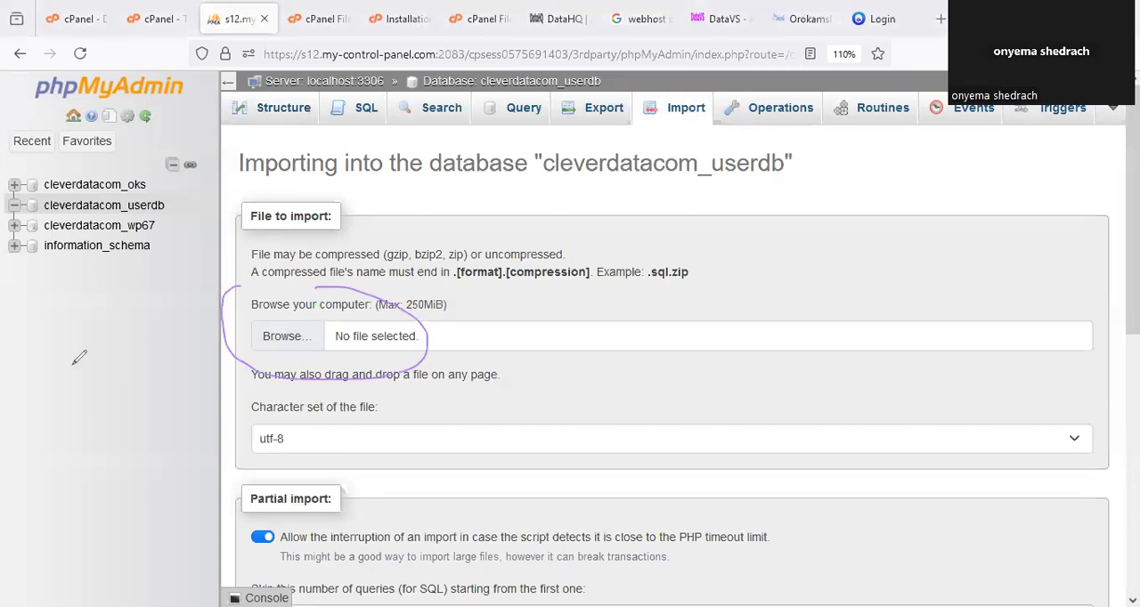
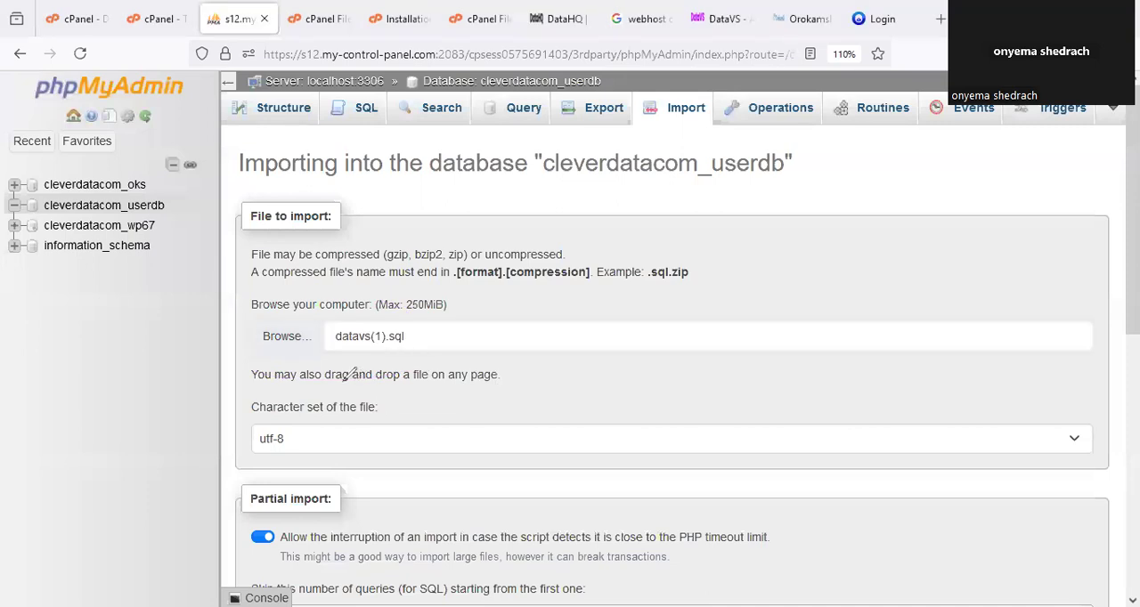
Circle the chosen datavs(1).sql file and the Import button, and import the file into cleverdatacom_userdb.
{"action": "left_click_drag", "start_coordinate": [381, 307], "coordinate": [412, 305]}
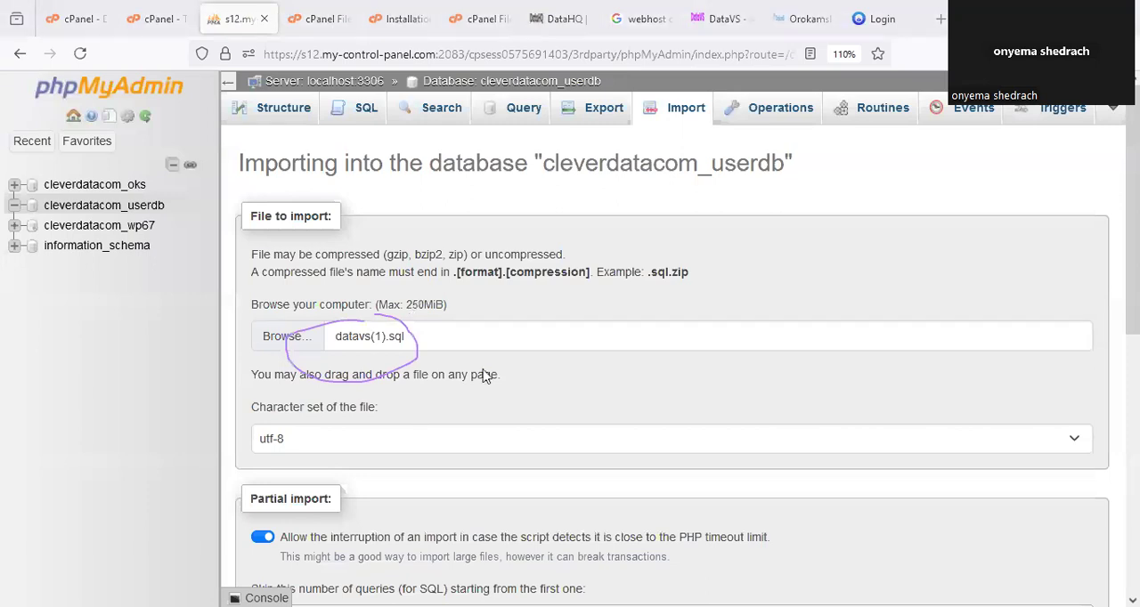
{"action": "scroll", "coordinate": [487, 374], "scroll_direction": "down", "scroll_amount": 10}
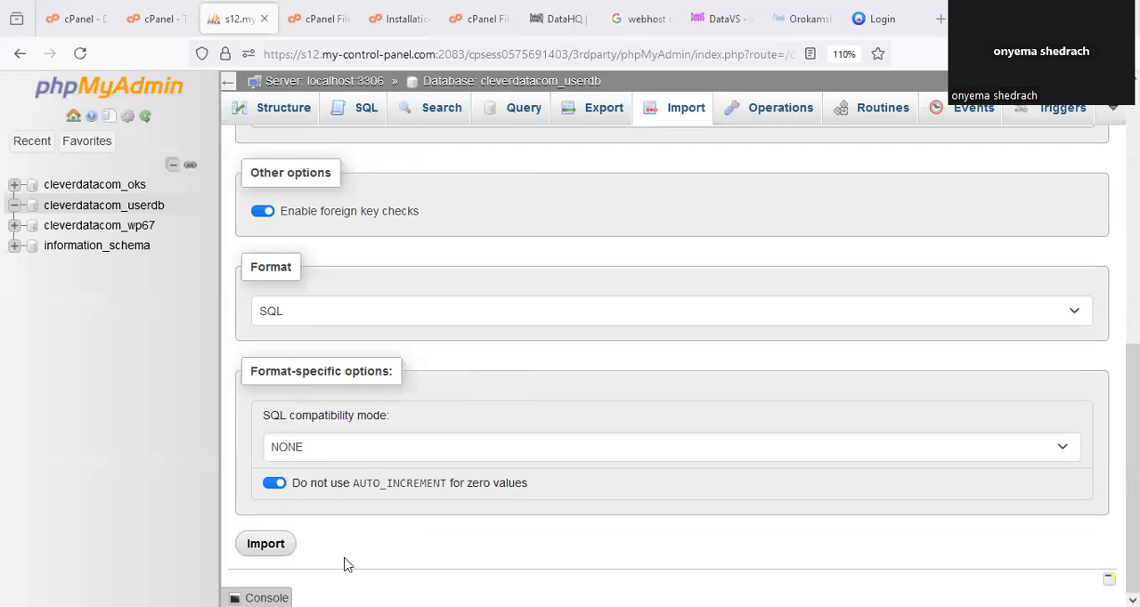
{"action": "left_click_drag", "start_coordinate": [252, 525], "coordinate": [267, 527]}
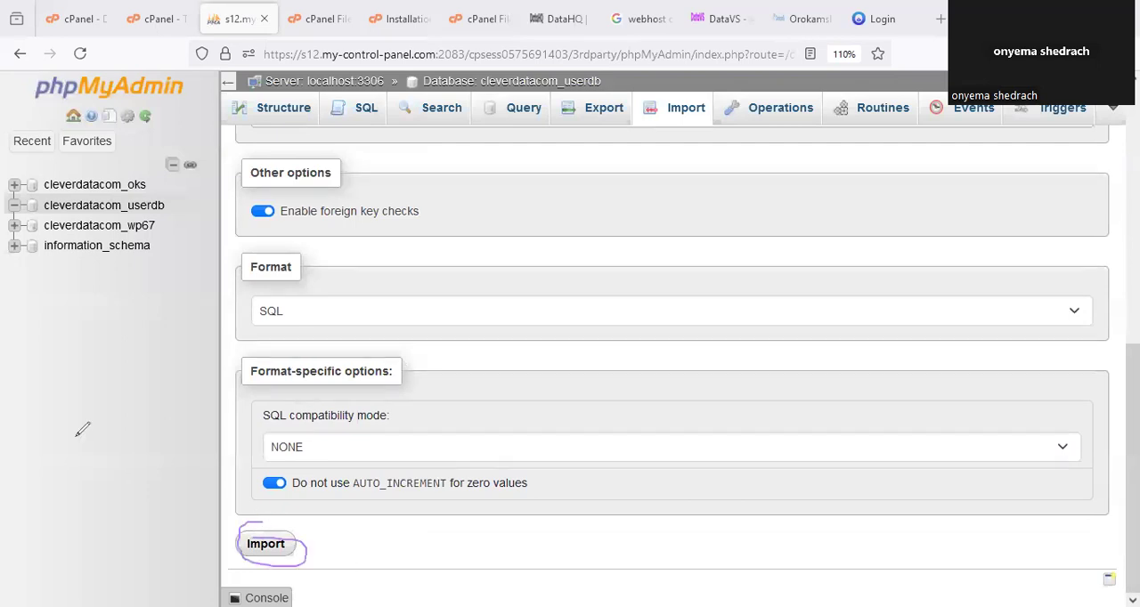
{"action": "left_click", "coordinate": [261, 547]}
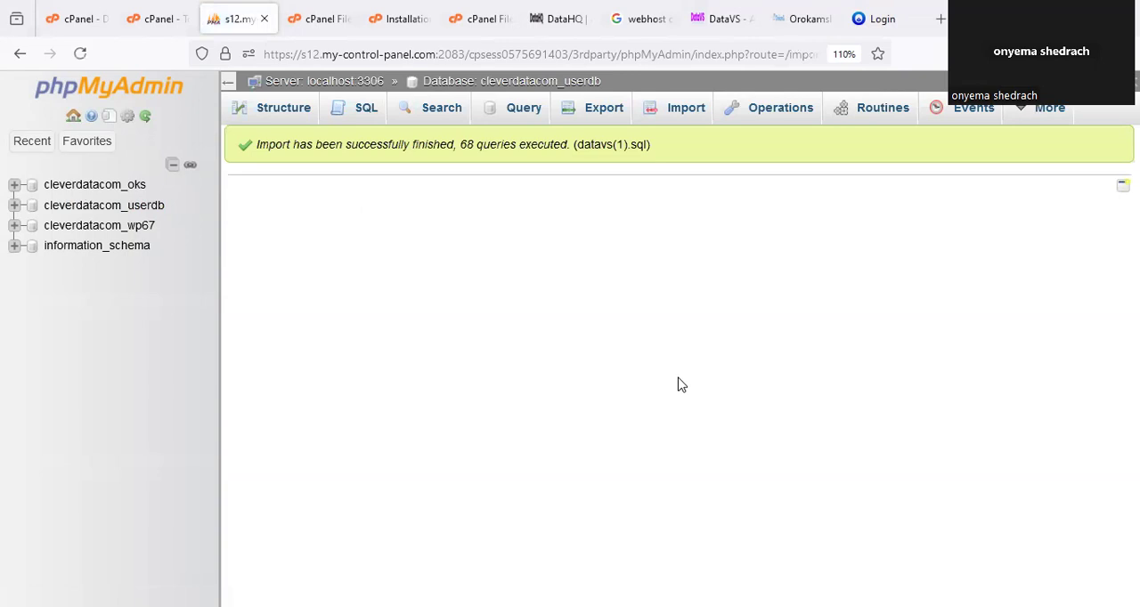
Circle the import result message and its query count, and clear the markings.
{"action": "mouse_move", "coordinate": [258, 138]}
{"action": "left_mouse_down"}
{"action": "mouse_move", "coordinate": [251, 148]}
{"action": "mouse_move", "coordinate": [567, 176]}
{"action": "left_mouse_up"}
{"action": "mouse_move", "coordinate": [668, 172]}
{"action": "left_mouse_down"}
{"action": "mouse_move", "coordinate": [686, 98]}
{"action": "mouse_move", "coordinate": [535, 99]}
{"action": "mouse_move", "coordinate": [464, 134]}
{"action": "mouse_move", "coordinate": [538, 153]}
{"action": "mouse_move", "coordinate": [509, 132]}
{"action": "left_mouse_up"}
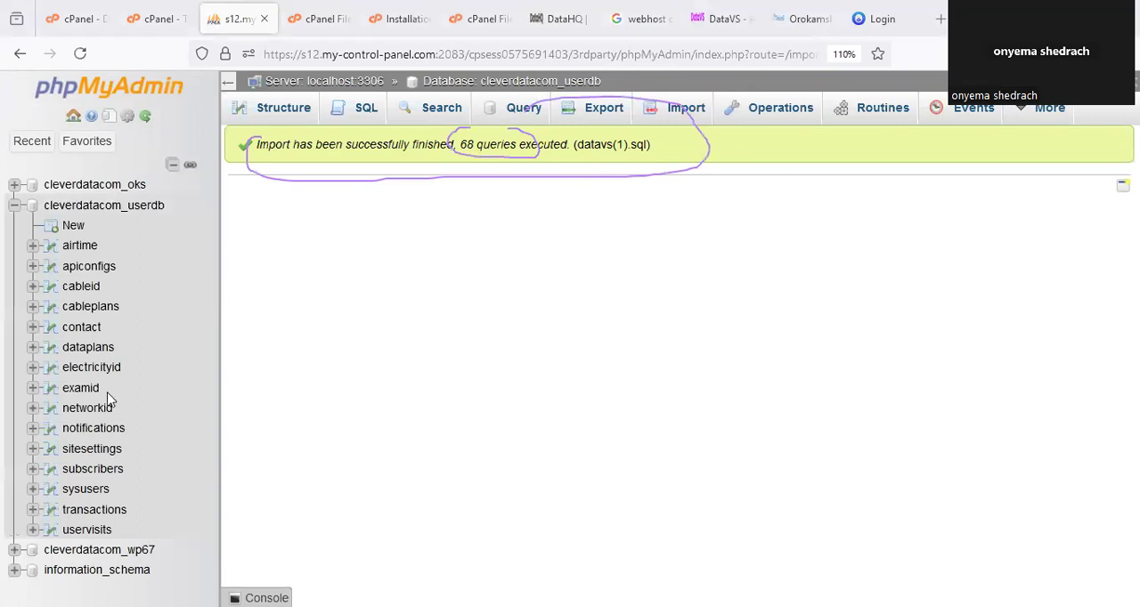
{"action": "left_click", "coordinate": [375, 196]}
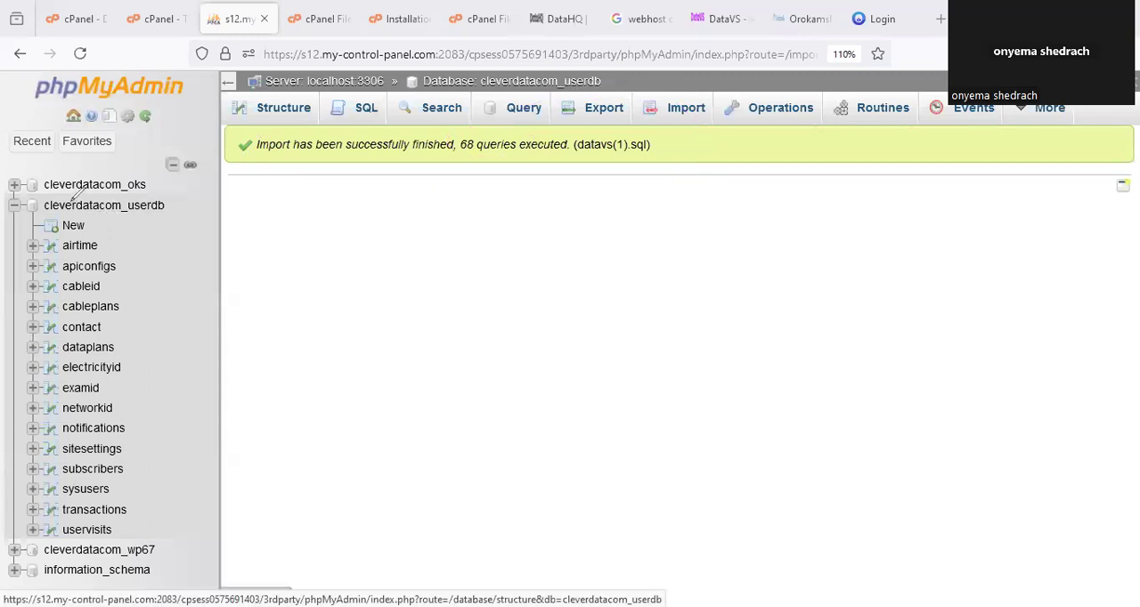
Mark cleverdatacom_userdb in the database tree, open its structure and look through the imported tables.
{"action": "left_click_drag", "start_coordinate": [69, 203], "coordinate": [110, 172]}
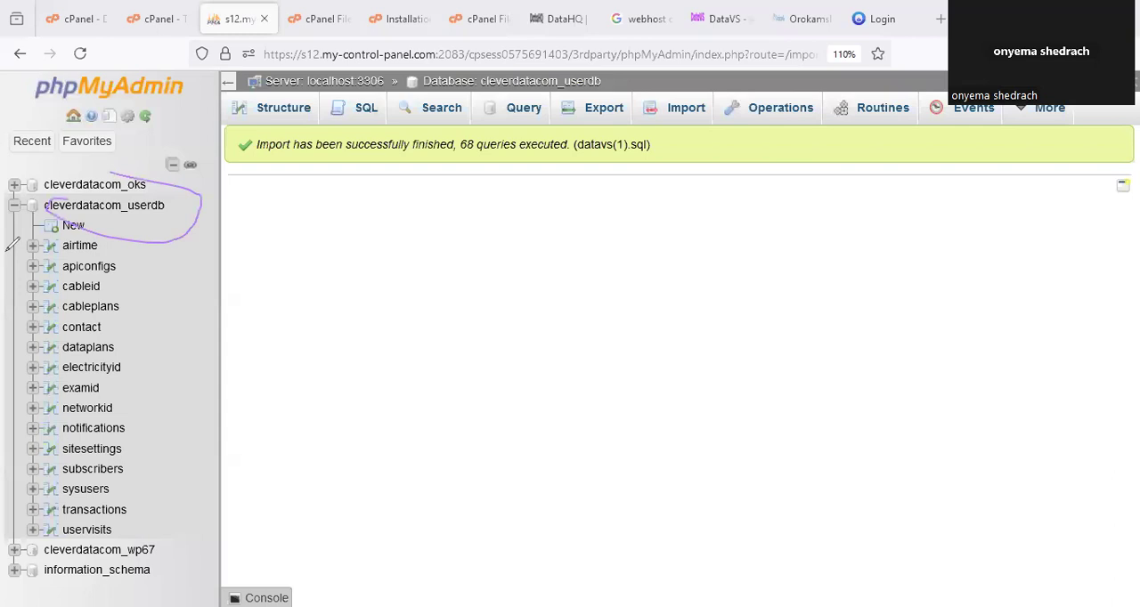
{"action": "left_click", "coordinate": [116, 153]}
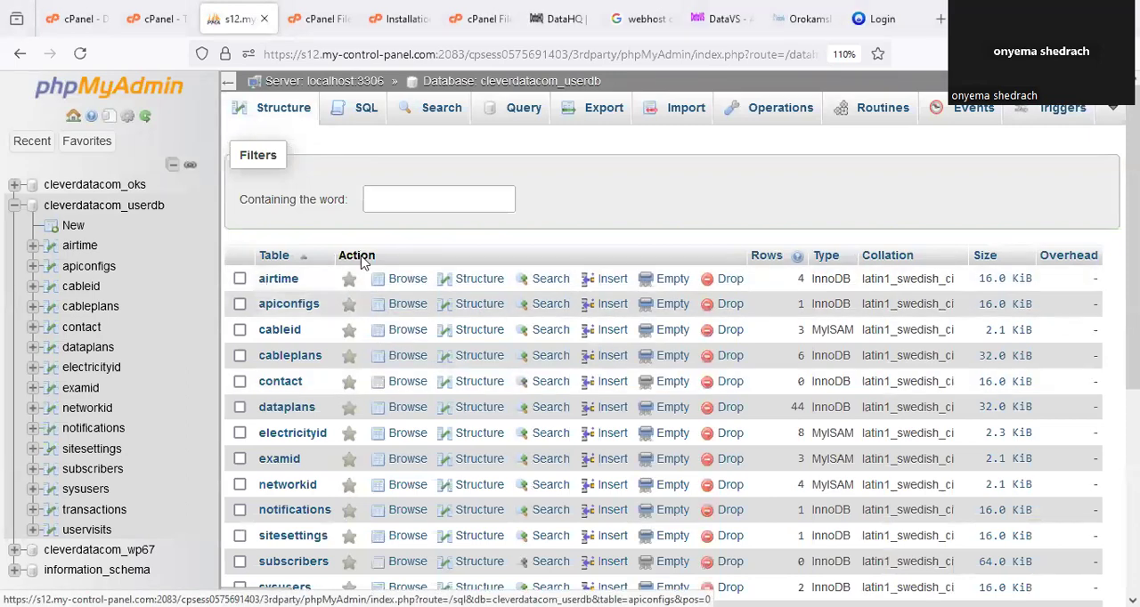
{"action": "scroll", "coordinate": [364, 265], "scroll_direction": "down", "scroll_amount": 4}
{"action": "scroll", "coordinate": [372, 274], "scroll_direction": "up", "scroll_amount": 2}
{"action": "scroll", "coordinate": [372, 273], "scroll_direction": "up", "scroll_amount": 2}
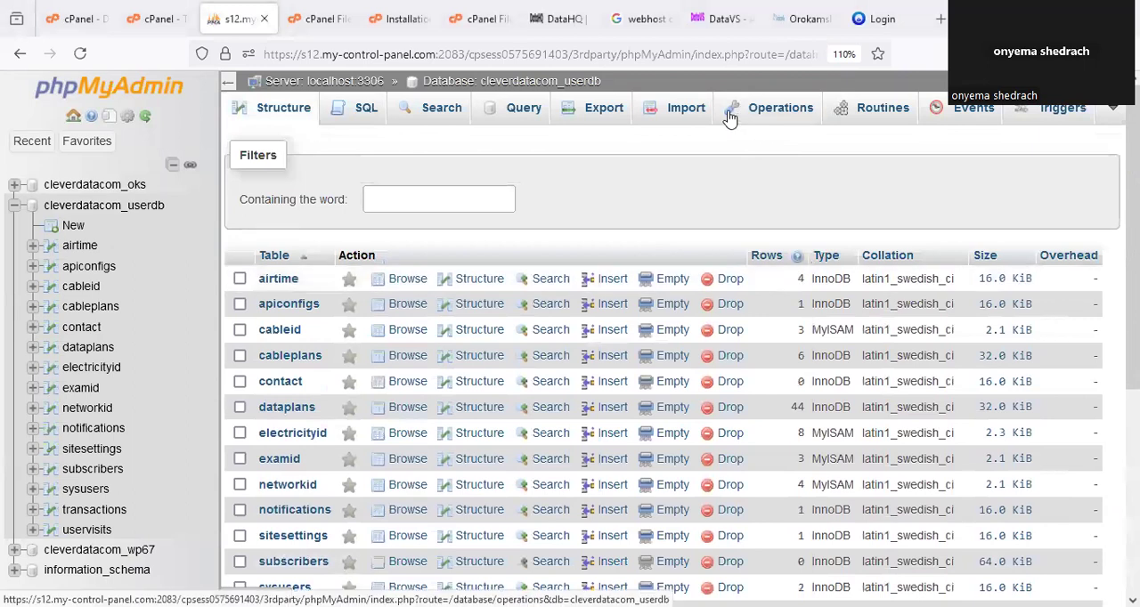
Reload the DataVS user login page at orokamsl.com.ng/user/app/ and look it over.
{"action": "left_click", "coordinate": [875, 22]}
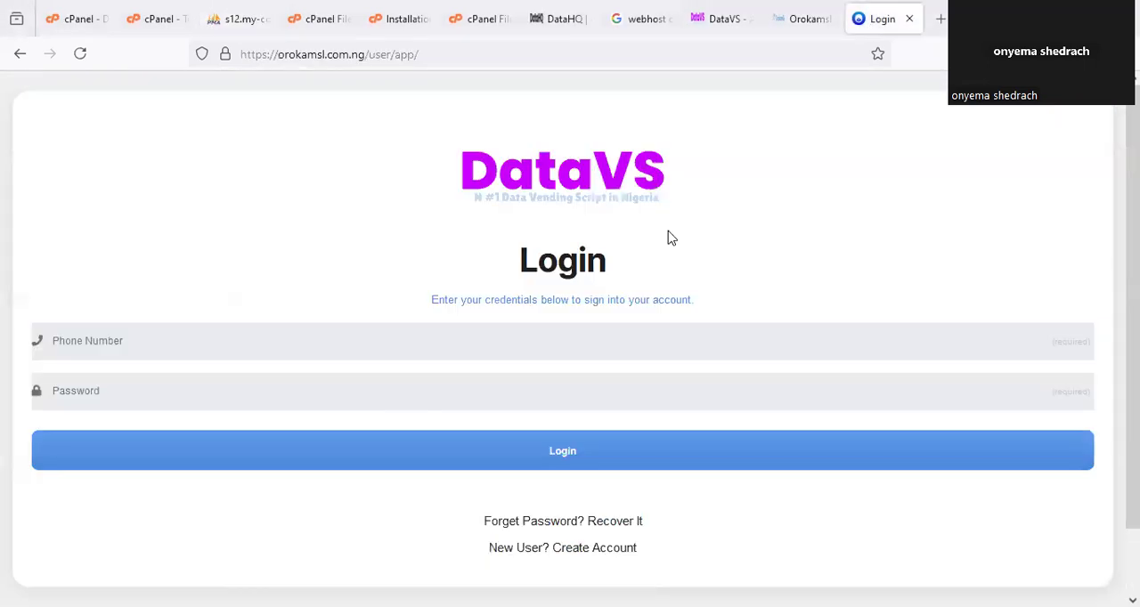
{"action": "right_click", "coordinate": [886, 25]}
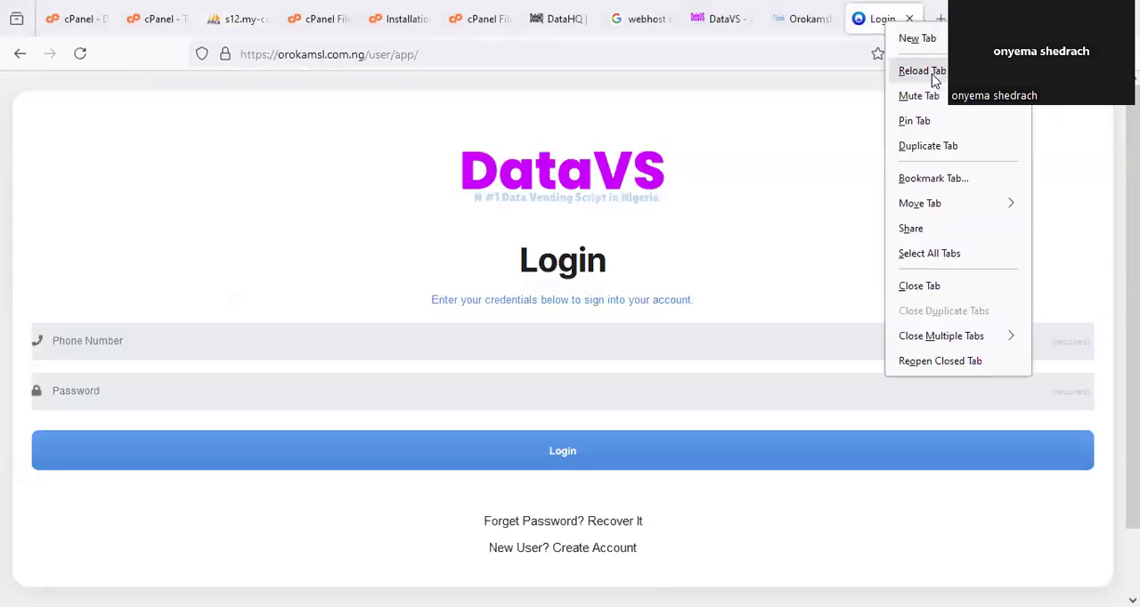
{"action": "left_click", "coordinate": [923, 72]}
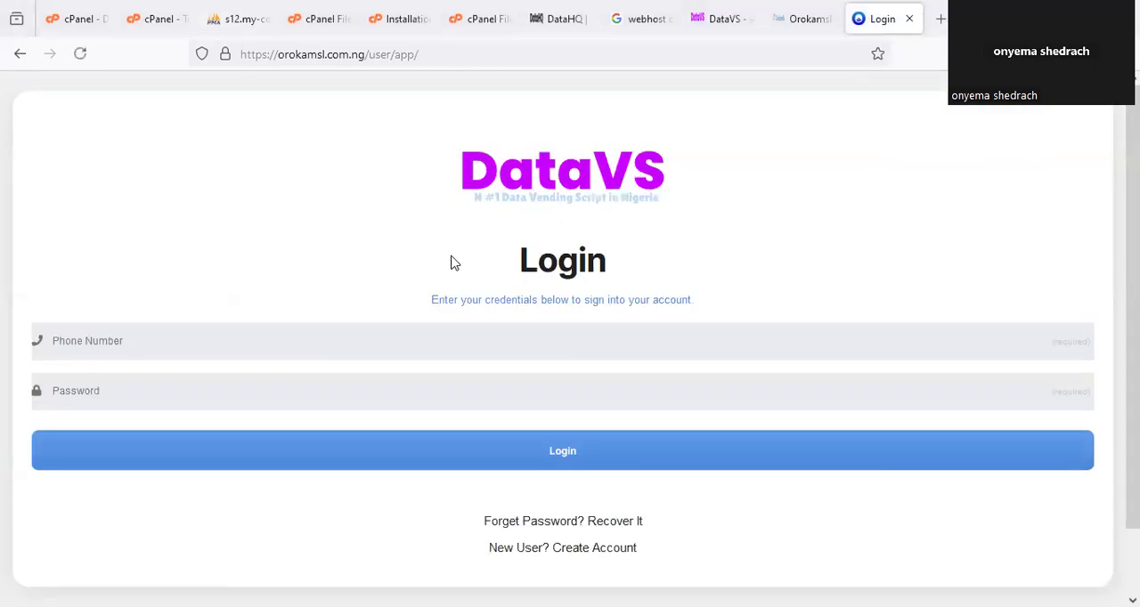
{"action": "scroll", "coordinate": [442, 274], "scroll_direction": "down", "scroll_amount": 2}
{"action": "scroll", "coordinate": [501, 297], "scroll_direction": "up", "scroll_amount": 2}
Consult the installation guide and open the sysusers table of cleverdatacom_userdb in phpMyAdmin.
{"action": "left_click", "coordinate": [391, 18]}
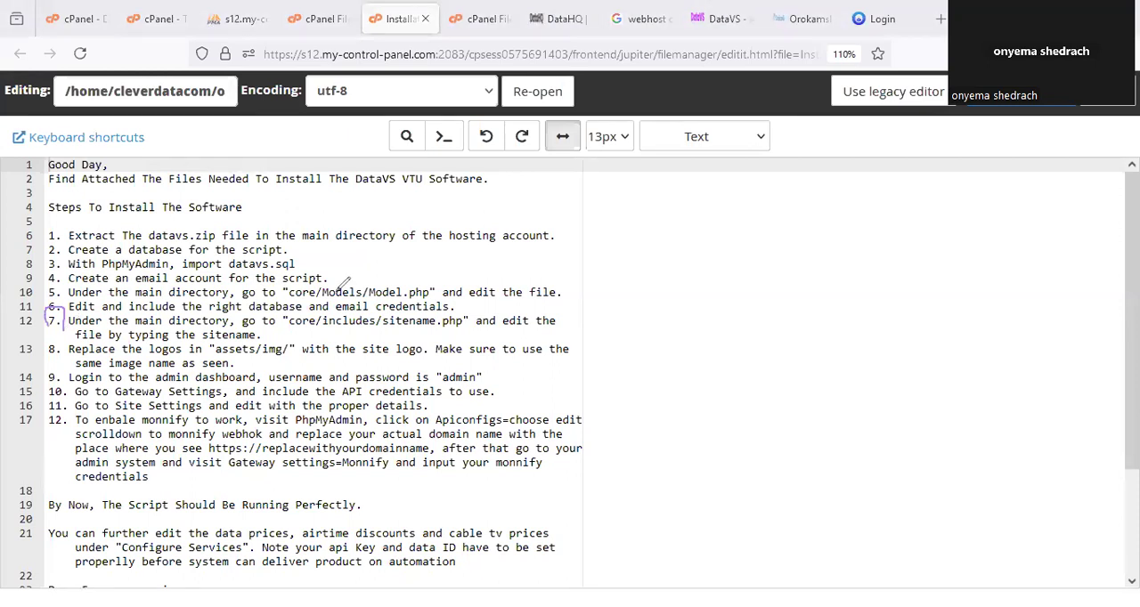
{"action": "left_click", "coordinate": [240, 9]}
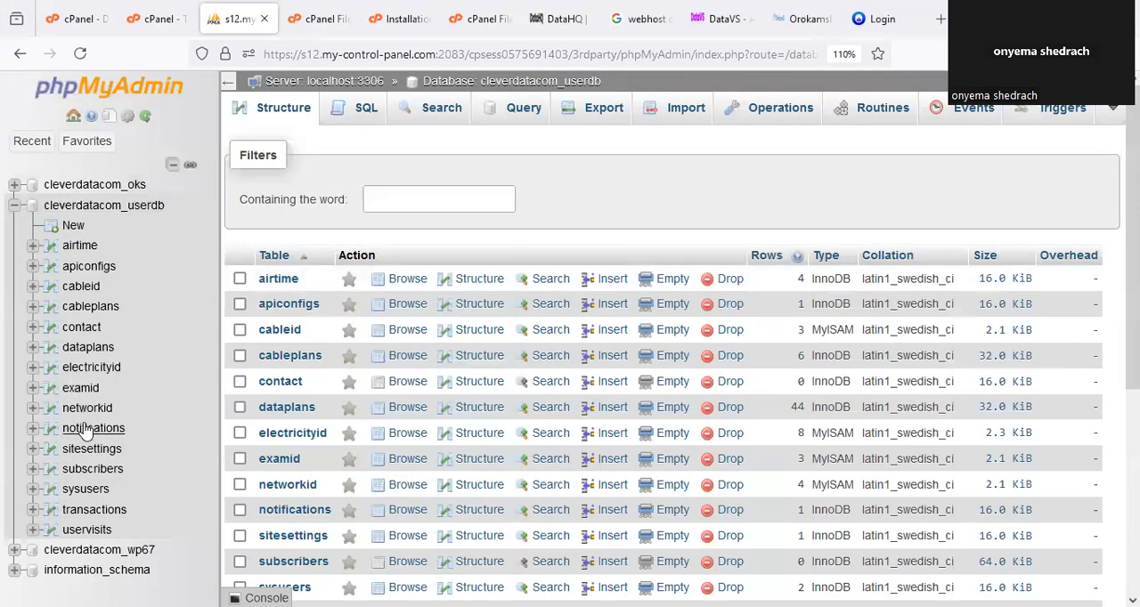
{"action": "scroll", "coordinate": [89, 430], "scroll_direction": "down", "scroll_amount": 2}
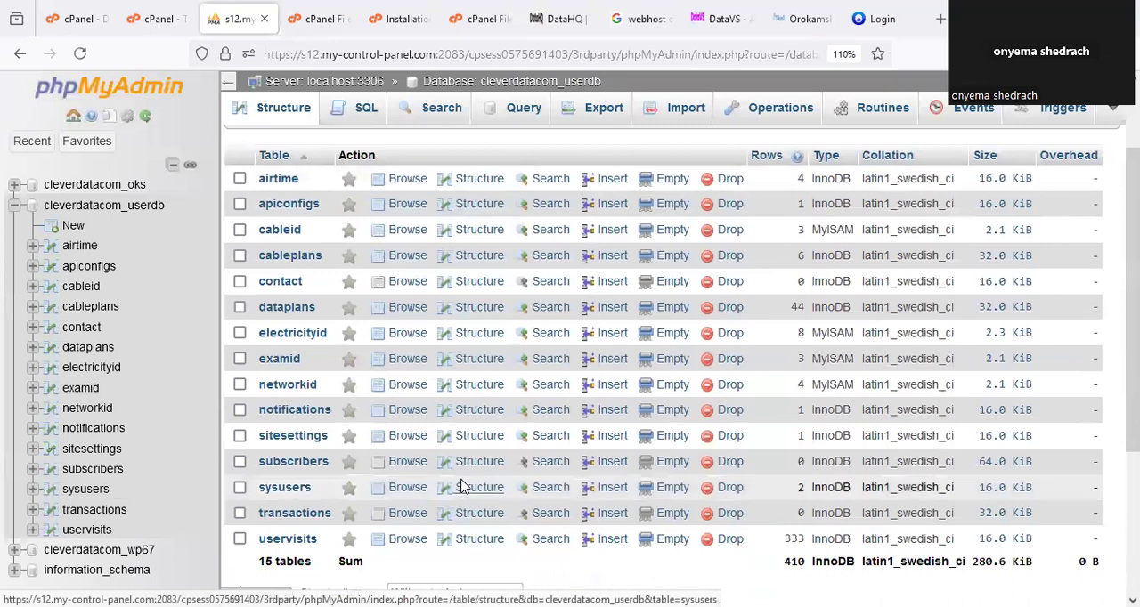
{"action": "left_click", "coordinate": [71, 490]}
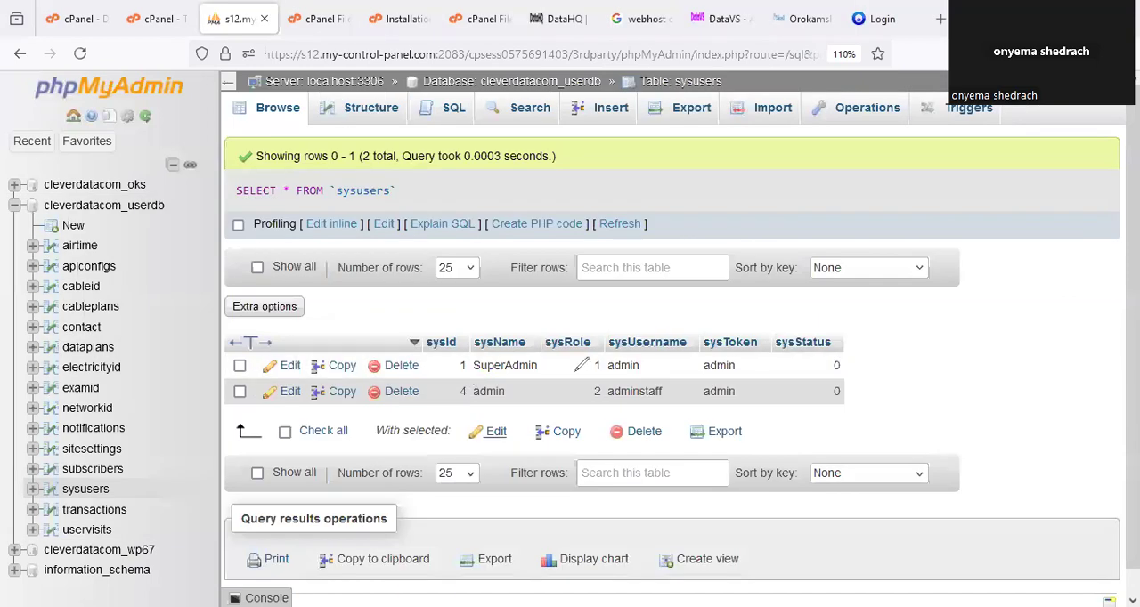
Circle the SuperAdmin row's login values in sysusers, open that row for editing and highlight its sysUsername.
{"action": "mouse_move", "coordinate": [577, 374]}
{"action": "left_mouse_down"}
{"action": "mouse_move", "coordinate": [766, 367]}
{"action": "mouse_move", "coordinate": [737, 353]}
{"action": "left_mouse_up"}
{"action": "mouse_move", "coordinate": [591, 386]}
{"action": "left_mouse_down"}
{"action": "mouse_move", "coordinate": [641, 407]}
{"action": "mouse_move", "coordinate": [660, 372]}
{"action": "left_mouse_up"}
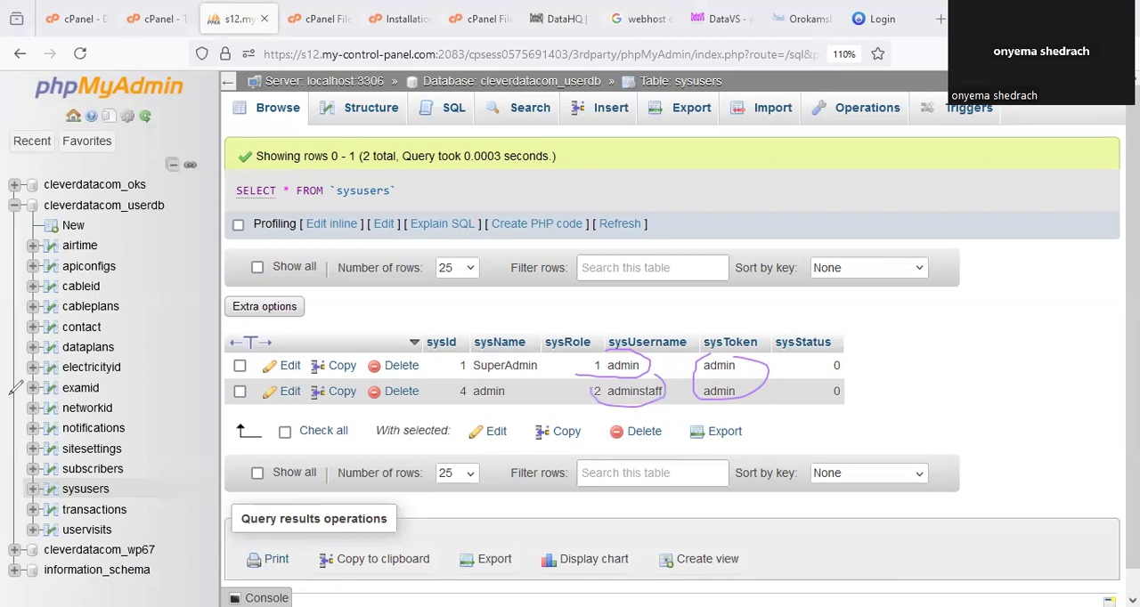
{"action": "left_click", "coordinate": [290, 367]}
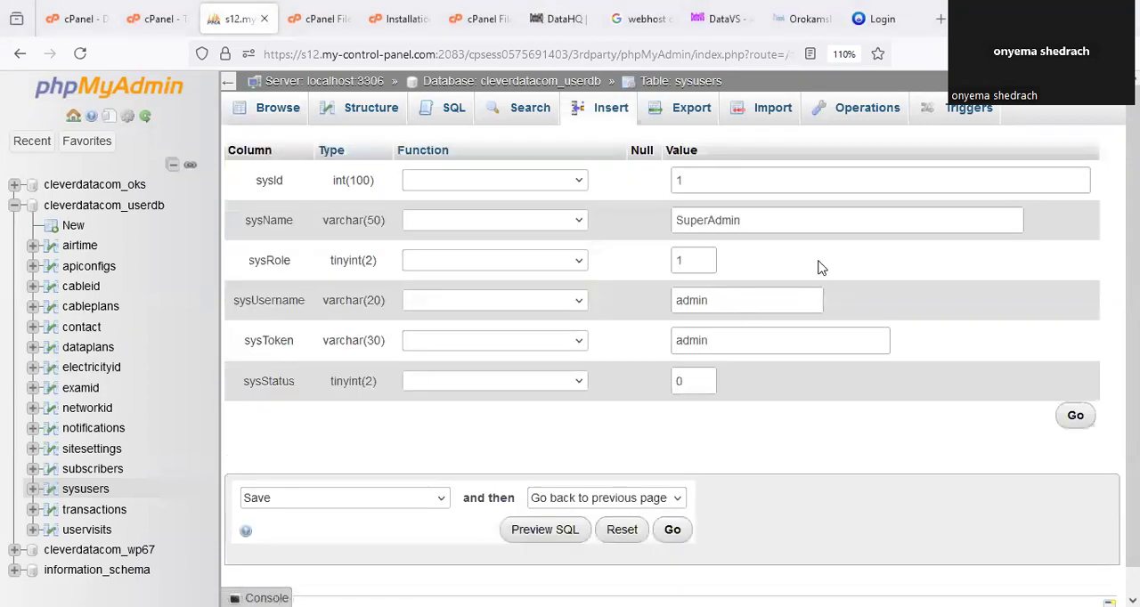
{"action": "double_click", "coordinate": [711, 302]}
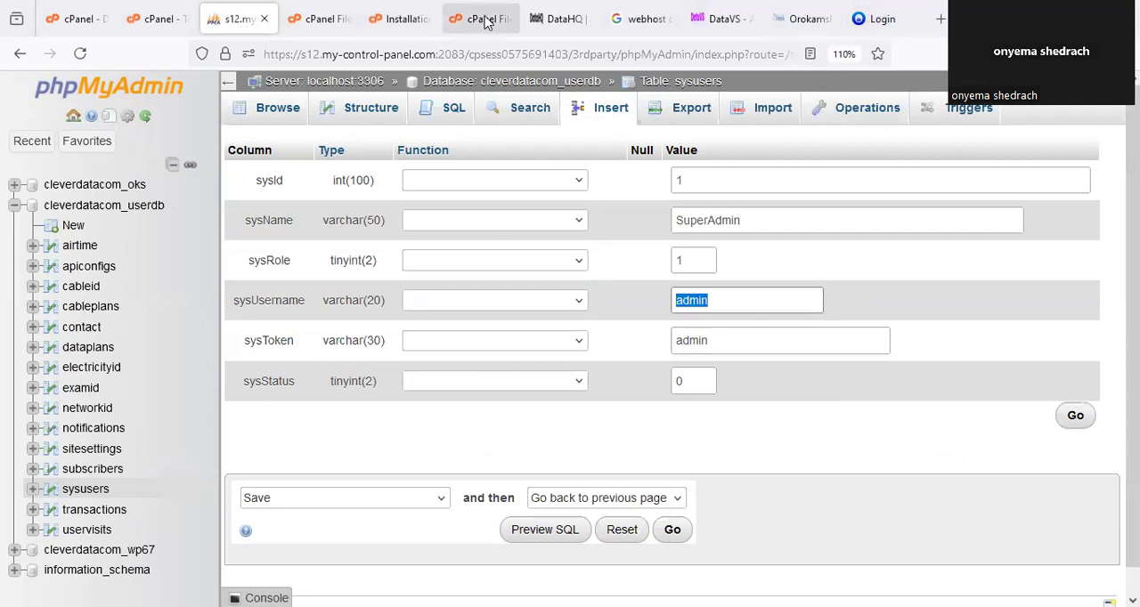
Return to the File Manager showing the user folder of orokamsl.com.ng.
{"action": "left_click", "coordinate": [485, 20]}
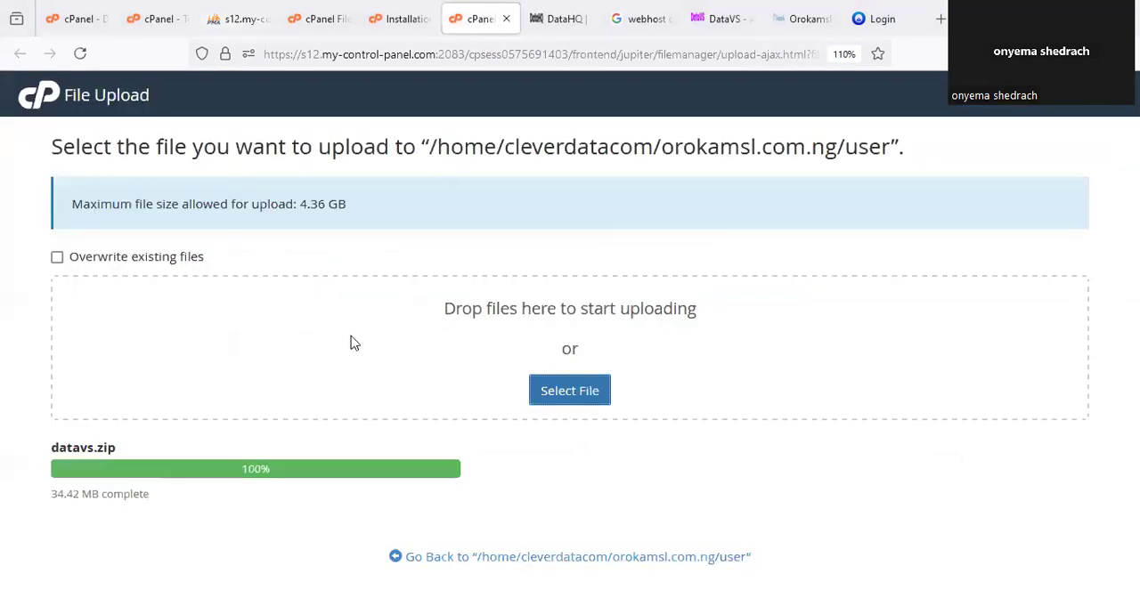
{"action": "left_click", "coordinate": [412, 20]}
{"action": "left_click", "coordinate": [319, 18]}
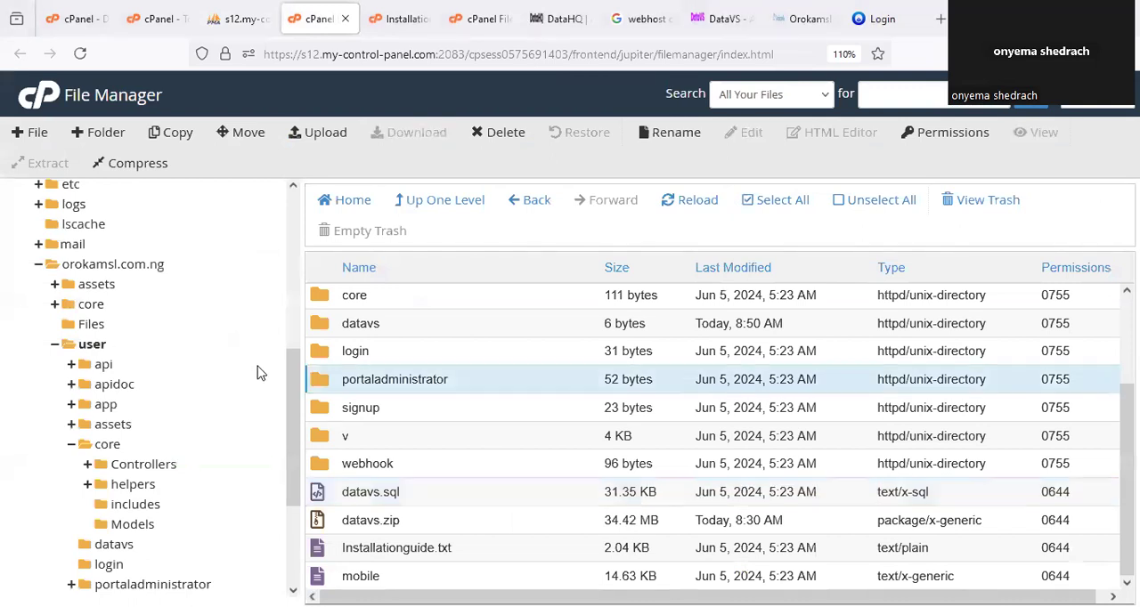
{"action": "left_click", "coordinate": [100, 131]}
{"action": "left_click", "coordinate": [597, 373]}
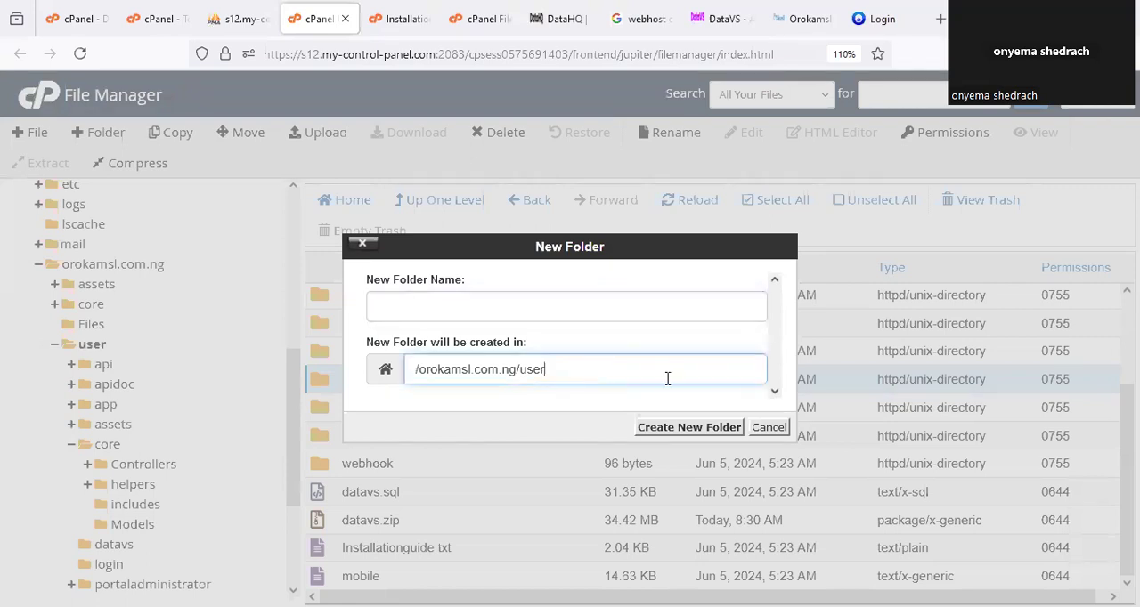
{"action": "left_click", "coordinate": [768, 428]}
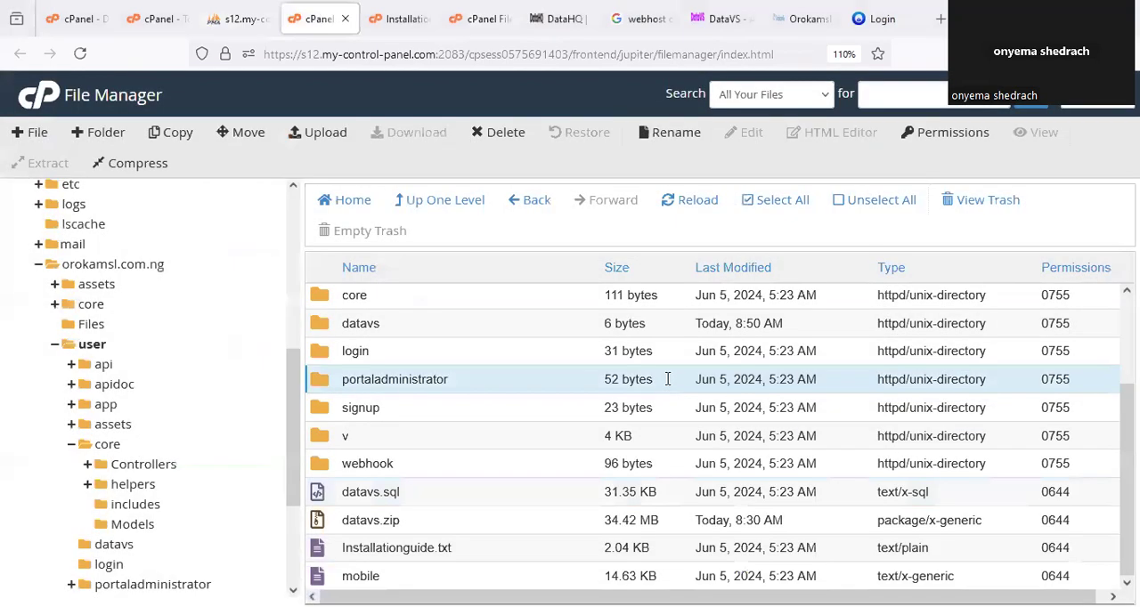
Open the rename dialog for the portaladministrator folder, and highlight and circle its full path.
{"action": "right_click", "coordinate": [407, 380]}
{"action": "left_click", "coordinate": [519, 317]}
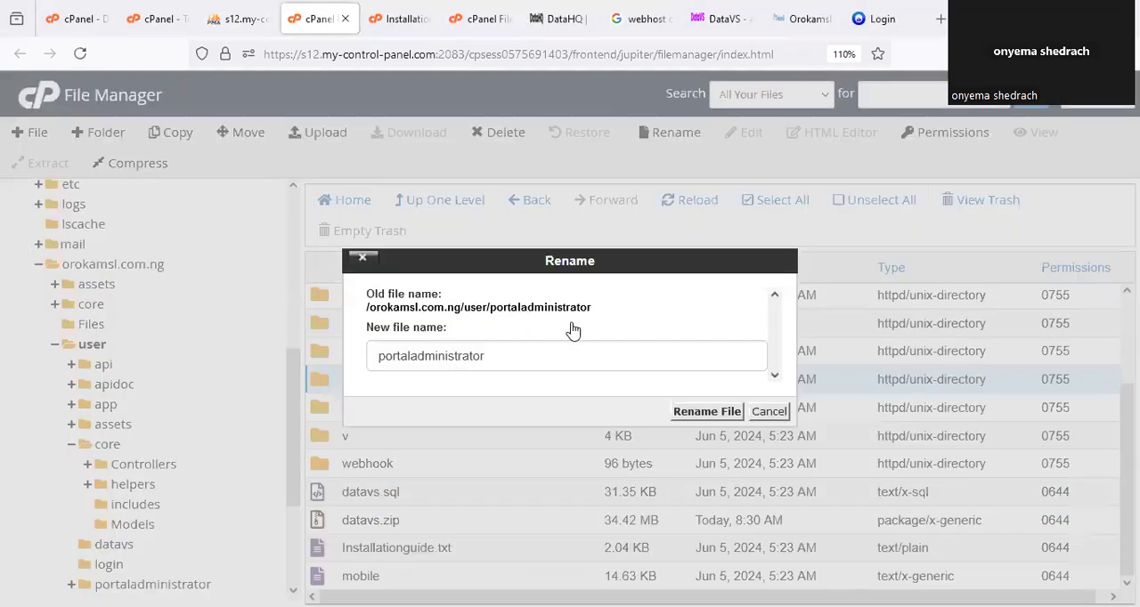
{"action": "left_click_drag", "start_coordinate": [591, 307], "coordinate": [379, 349]}
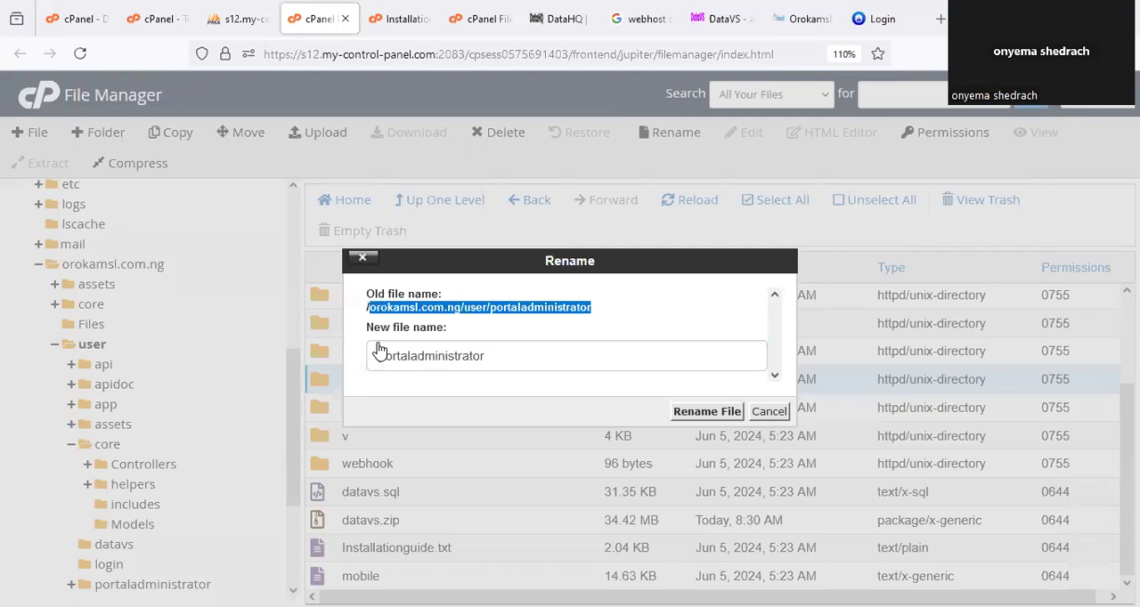
{"action": "left_click_drag", "start_coordinate": [592, 303], "coordinate": [589, 308]}
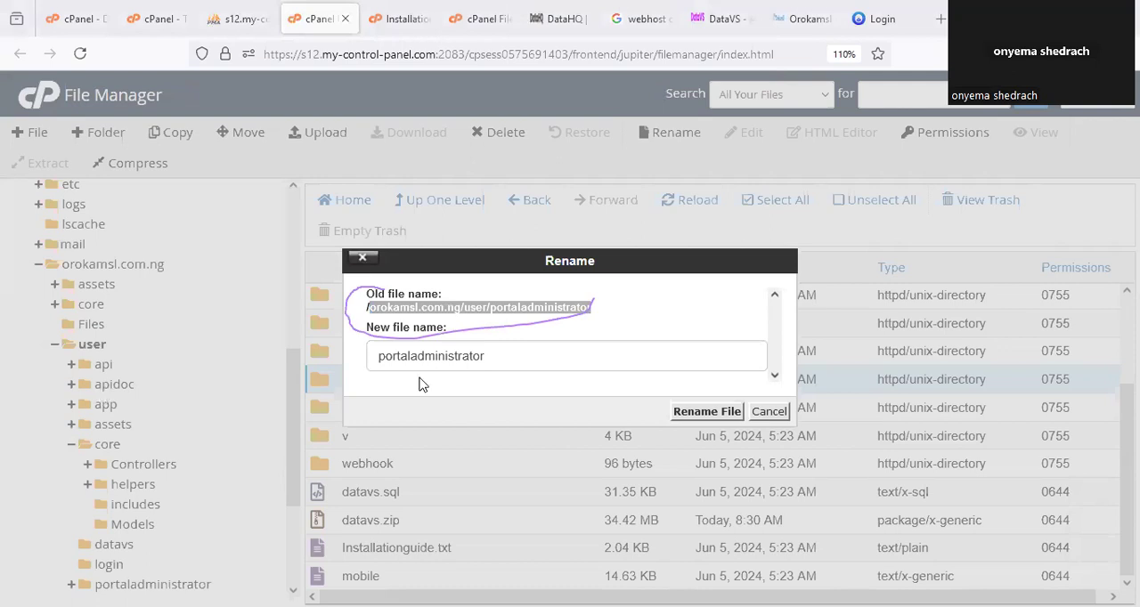
{"action": "left_click", "coordinate": [509, 318]}
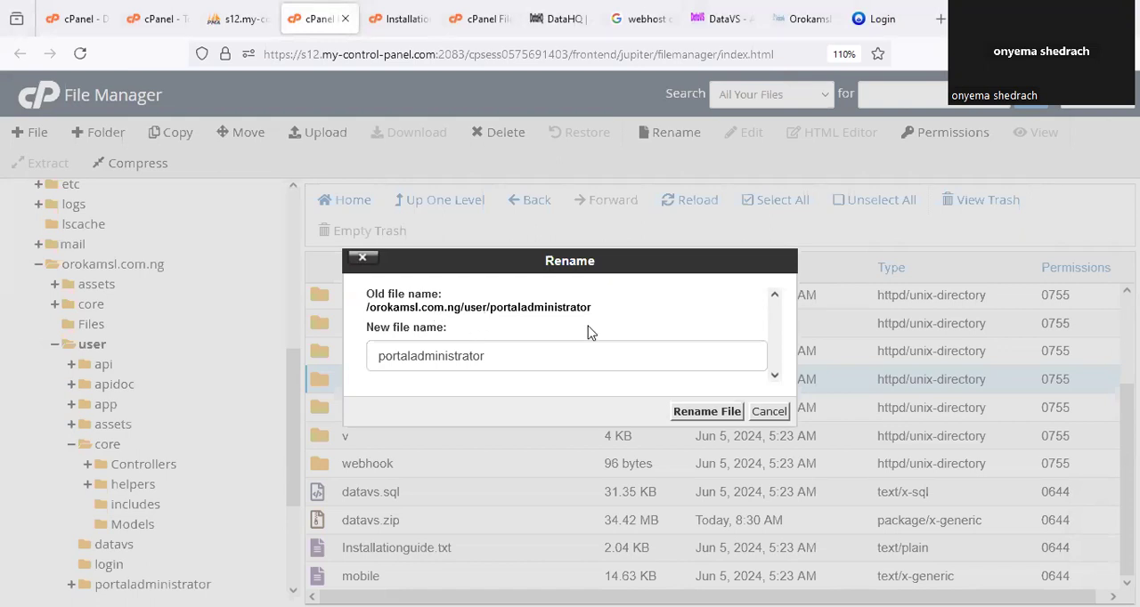
Copy the portaladministrator folder's path and open orokamsl.com.ng/user/portaladministrator/ in a new browser tab.
{"action": "left_click_drag", "start_coordinate": [601, 309], "coordinate": [367, 319]}
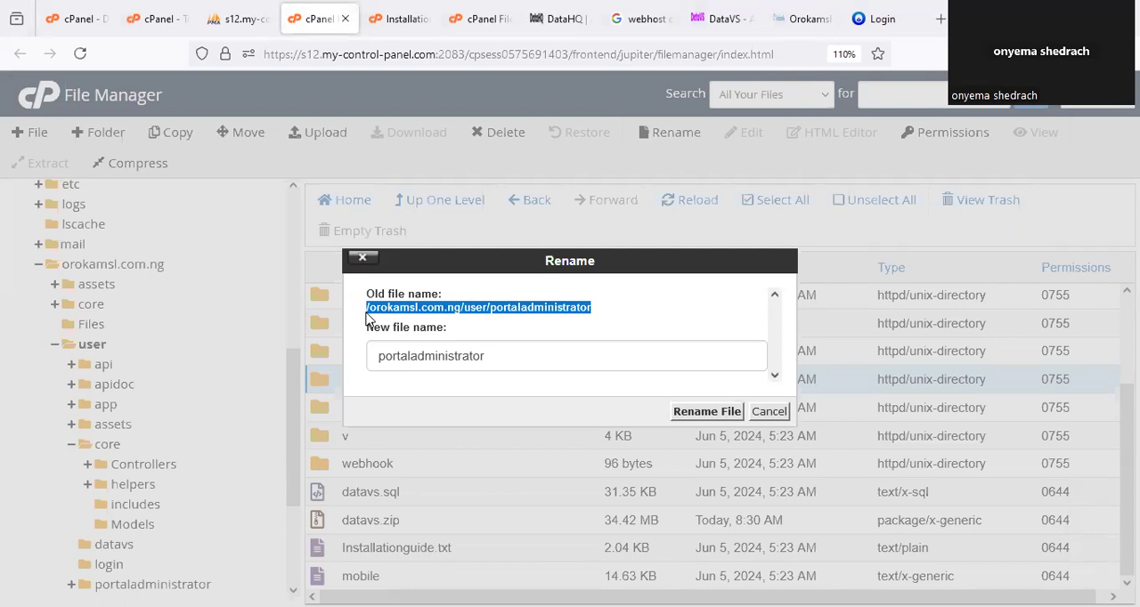
{"action": "right_click", "coordinate": [527, 318]}
{"action": "left_click", "coordinate": [546, 324]}
{"action": "key", "text": "ctrl+shift+t"}
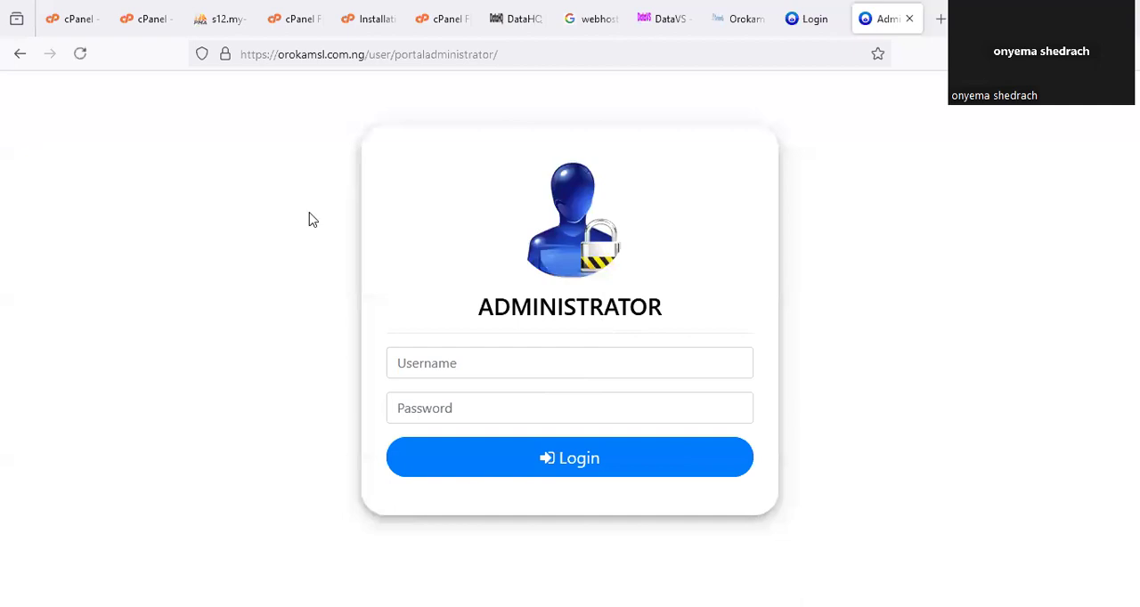
Circle the start of the page address and the administrator login form, and draw a check mark beside it.
{"action": "left_click_drag", "start_coordinate": [224, 51], "coordinate": [230, 68]}
{"action": "mouse_move", "coordinate": [516, 227]}
{"action": "left_mouse_down"}
{"action": "mouse_move", "coordinate": [374, 312]}
{"action": "mouse_move", "coordinate": [419, 497]}
{"action": "left_mouse_up"}
{"action": "left_click_drag", "start_coordinate": [639, 485], "coordinate": [460, 253]}
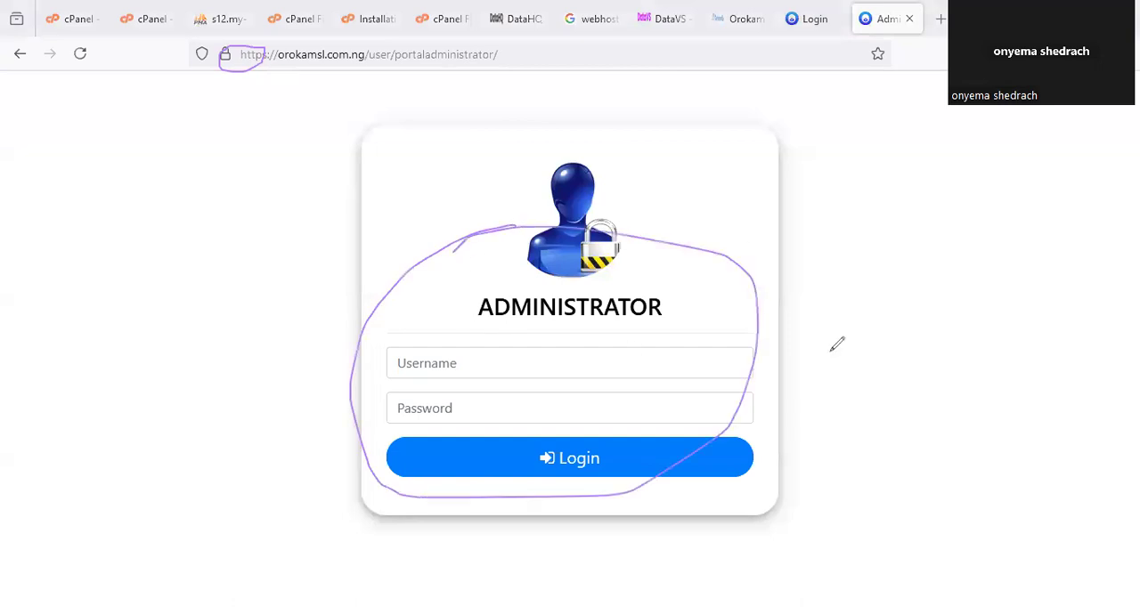
{"action": "left_click_drag", "start_coordinate": [746, 230], "coordinate": [872, 115]}
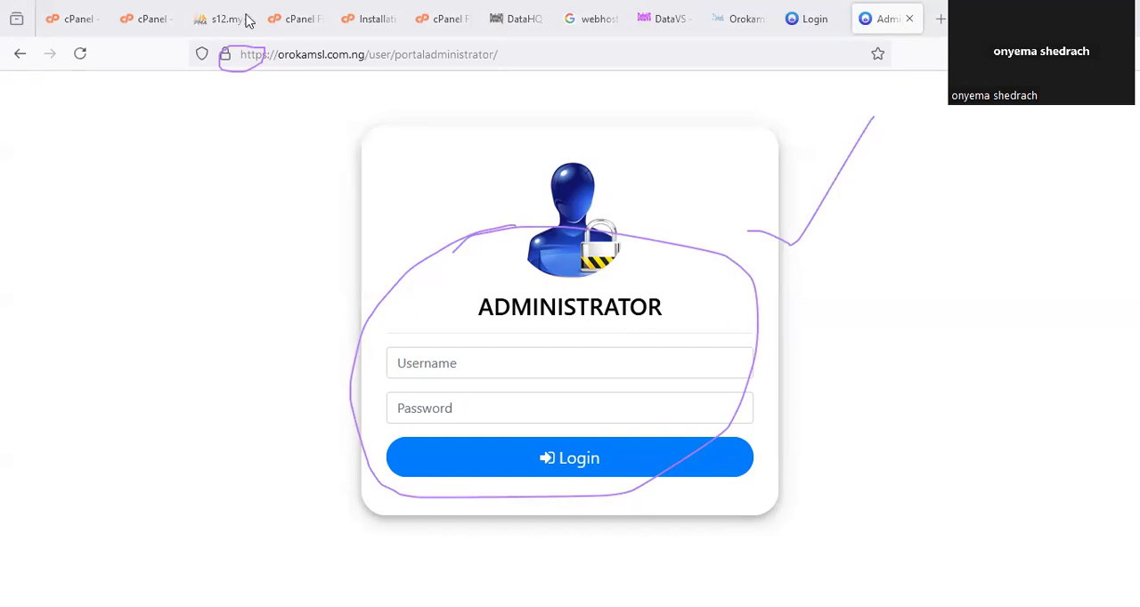
Check the administrator credentials in the sysusers table, log in to the administrator portal with that username and password, and decline saving the password.
{"action": "left_click", "coordinate": [247, 19]}
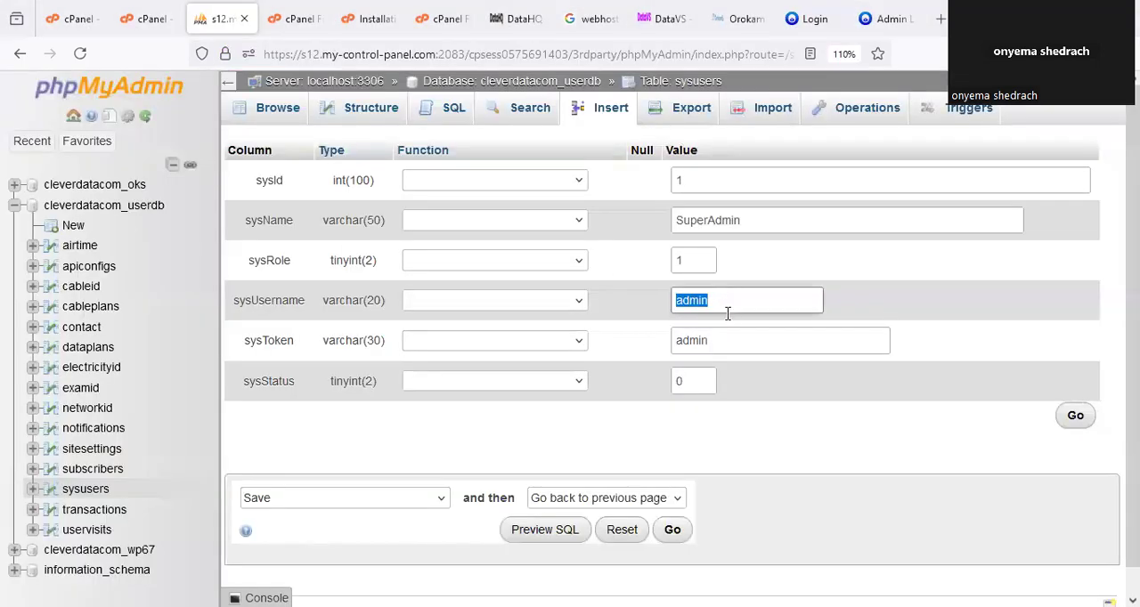
{"action": "left_click", "coordinate": [875, 22]}
{"action": "left_click", "coordinate": [544, 353]}
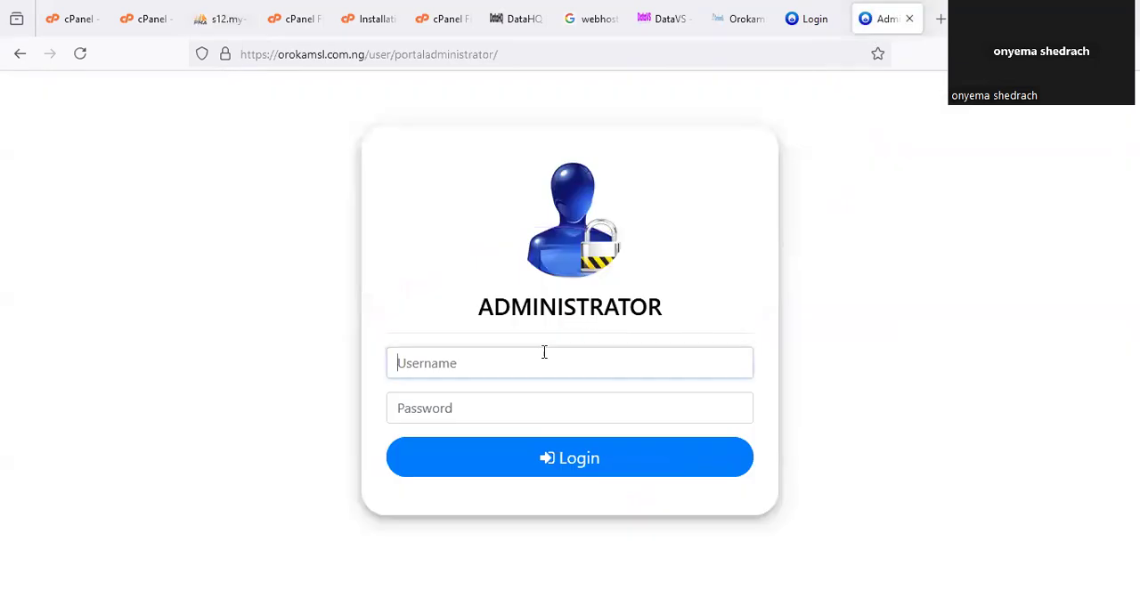
{"action": "type", "text": "admin"}
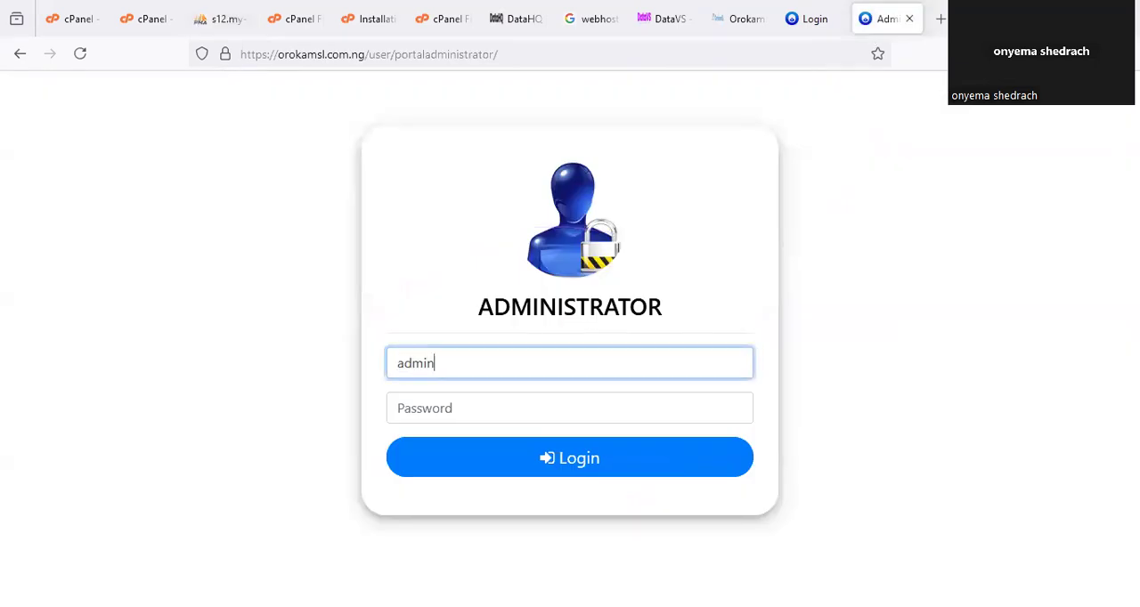
{"action": "key", "text": "Tab"}
{"action": "type", "text": "*****"}
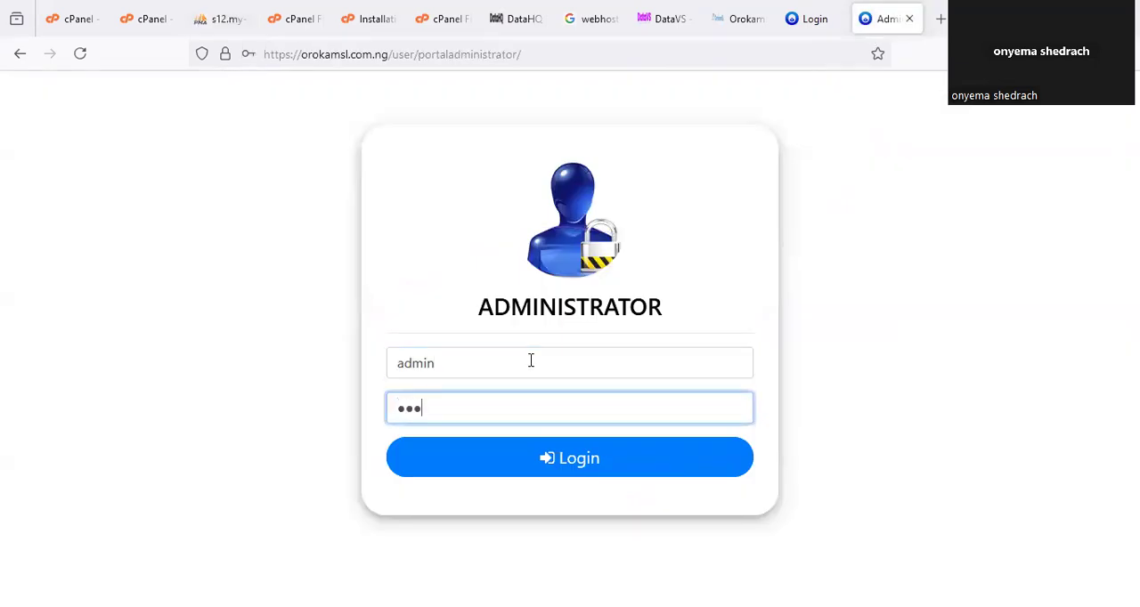
{"action": "left_click", "coordinate": [759, 338]}
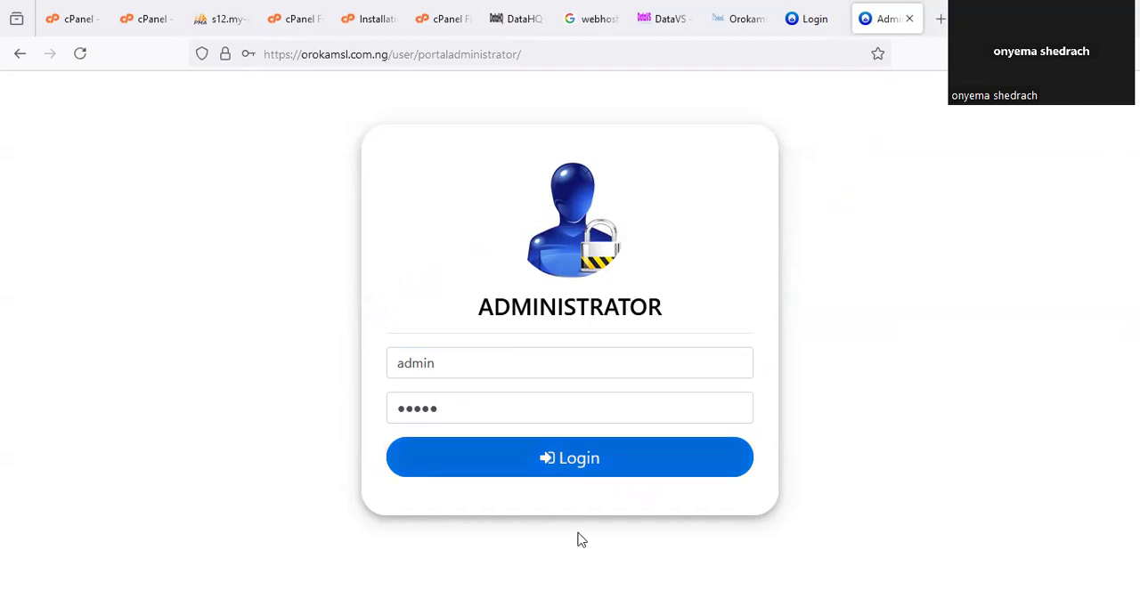
{"action": "left_click", "coordinate": [583, 465]}
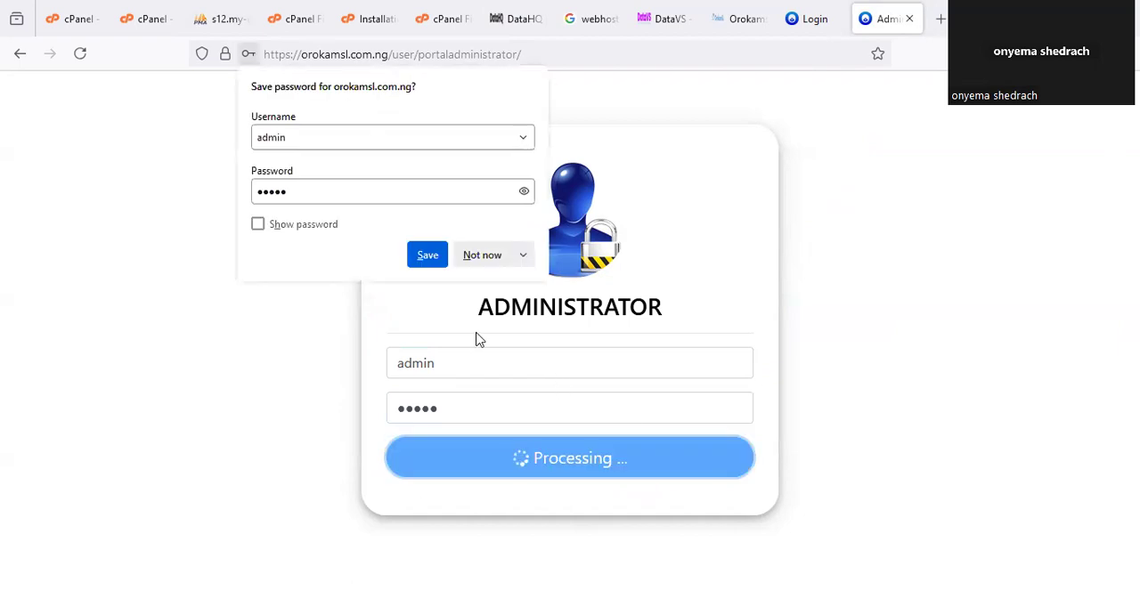
{"action": "left_click", "coordinate": [478, 256]}
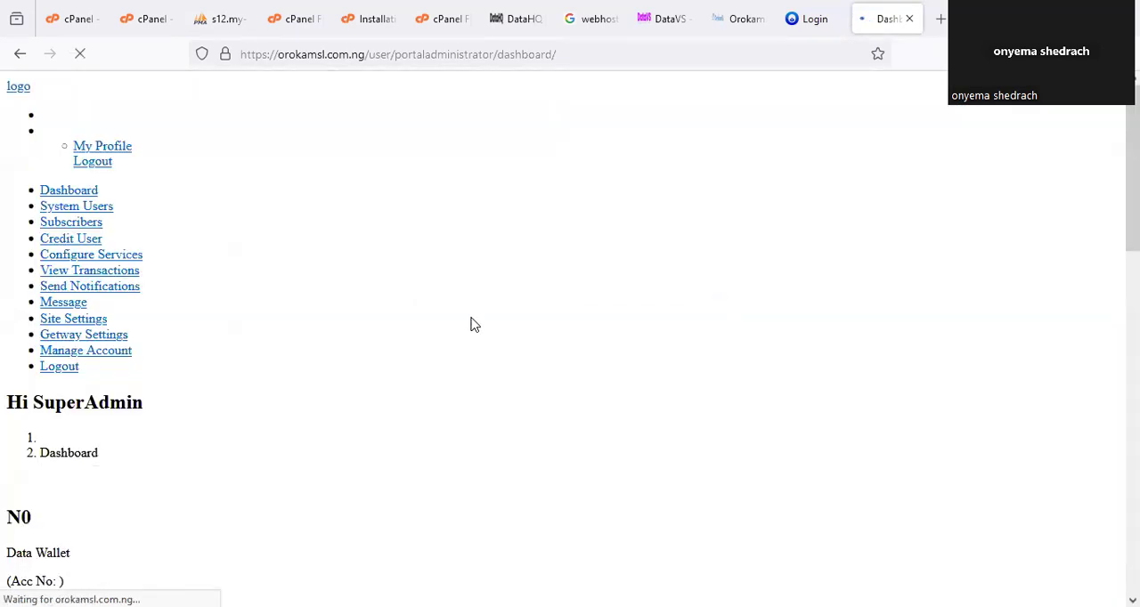
Examine the administrator dashboard's navigation links, wallet funds, user counts and transaction section.
{"action": "scroll", "coordinate": [481, 330], "scroll_direction": "down", "scroll_amount": 10}
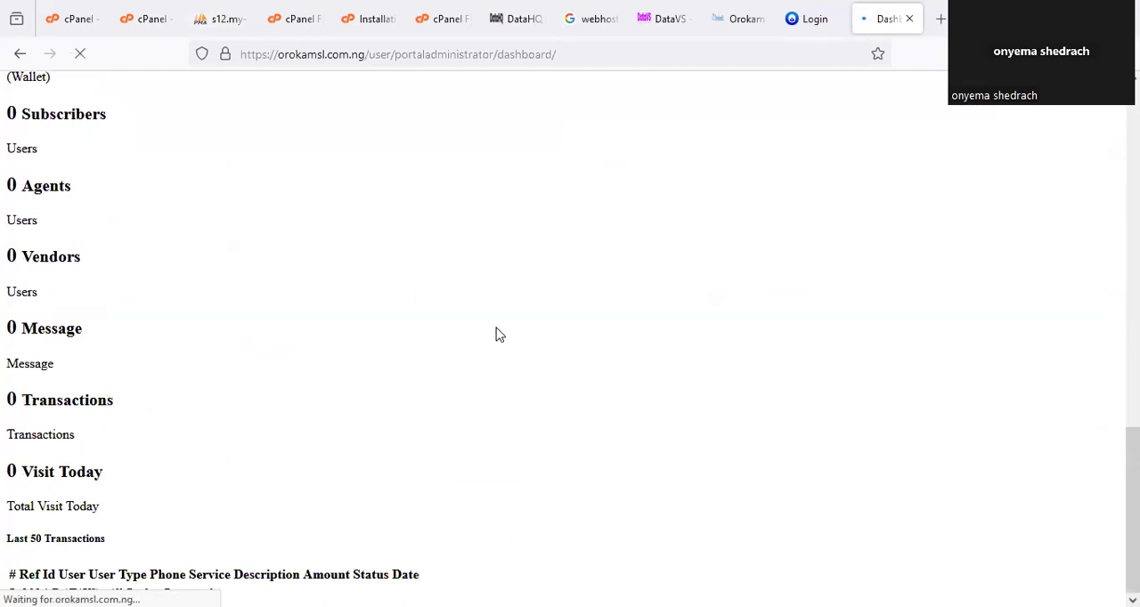
{"action": "scroll", "coordinate": [498, 331], "scroll_direction": "up", "scroll_amount": 10}
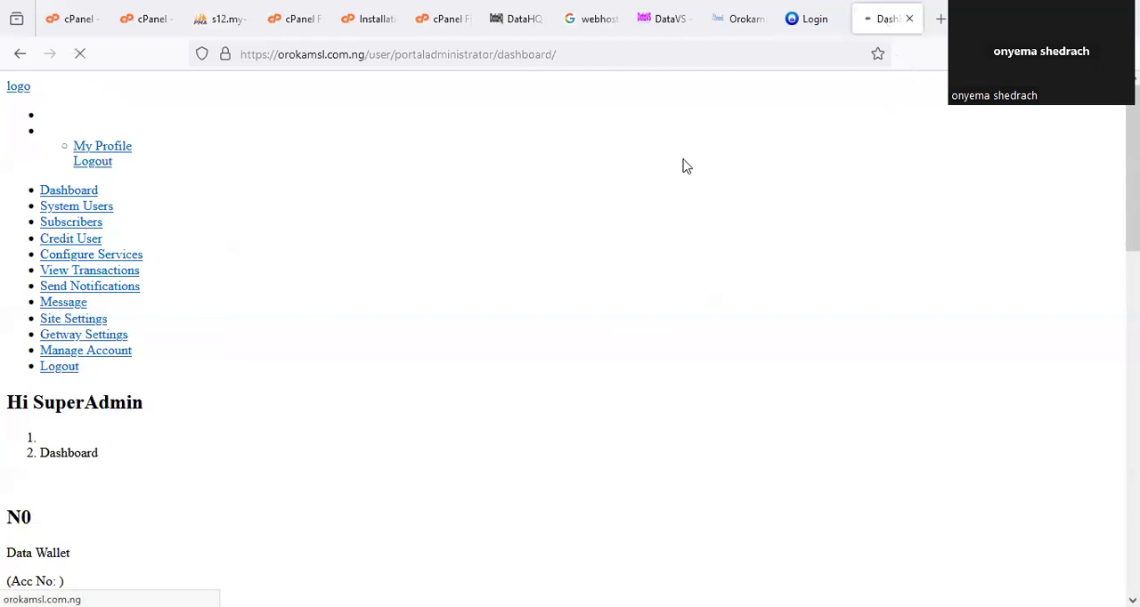
{"action": "scroll", "coordinate": [466, 290], "scroll_direction": "down", "scroll_amount": 10}
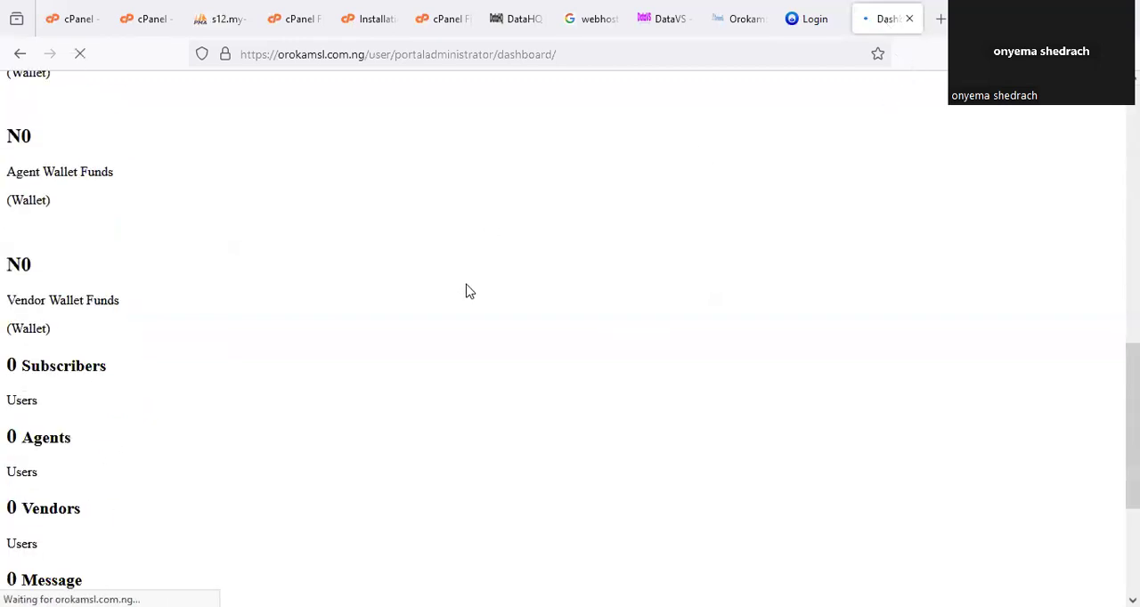
{"action": "scroll", "coordinate": [485, 296], "scroll_direction": "up", "scroll_amount": 5}
{"action": "scroll", "coordinate": [485, 296], "scroll_direction": "up", "scroll_amount": 5}
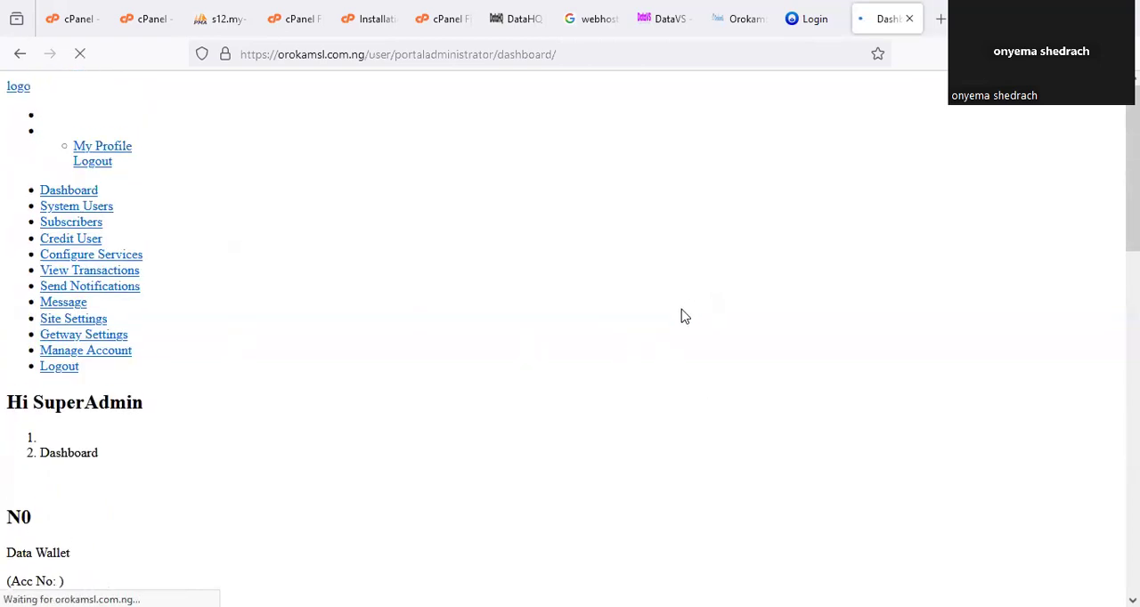
{"action": "scroll", "coordinate": [684, 317], "scroll_direction": "down", "scroll_amount": 10}
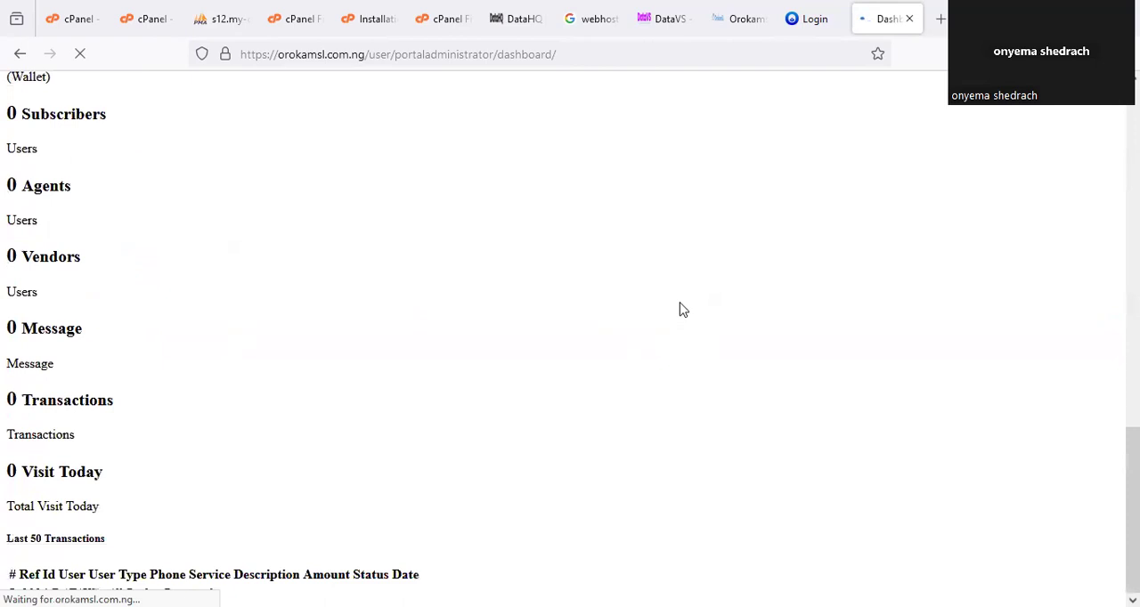
{"action": "scroll", "coordinate": [682, 309], "scroll_direction": "up", "scroll_amount": 10}
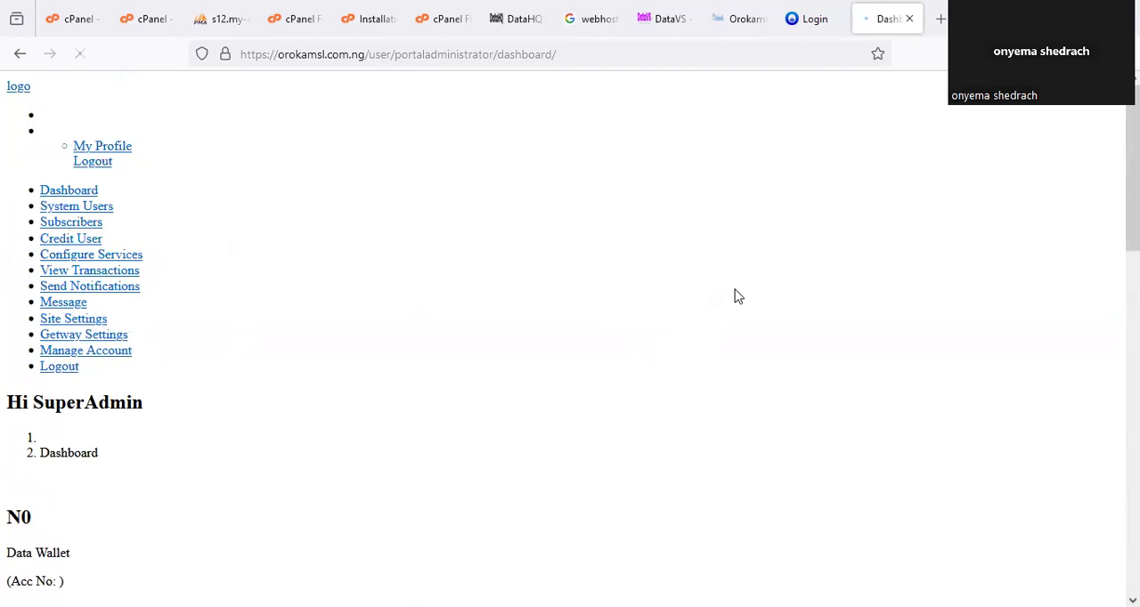
{"action": "scroll", "coordinate": [737, 302], "scroll_direction": "down", "scroll_amount": 10}
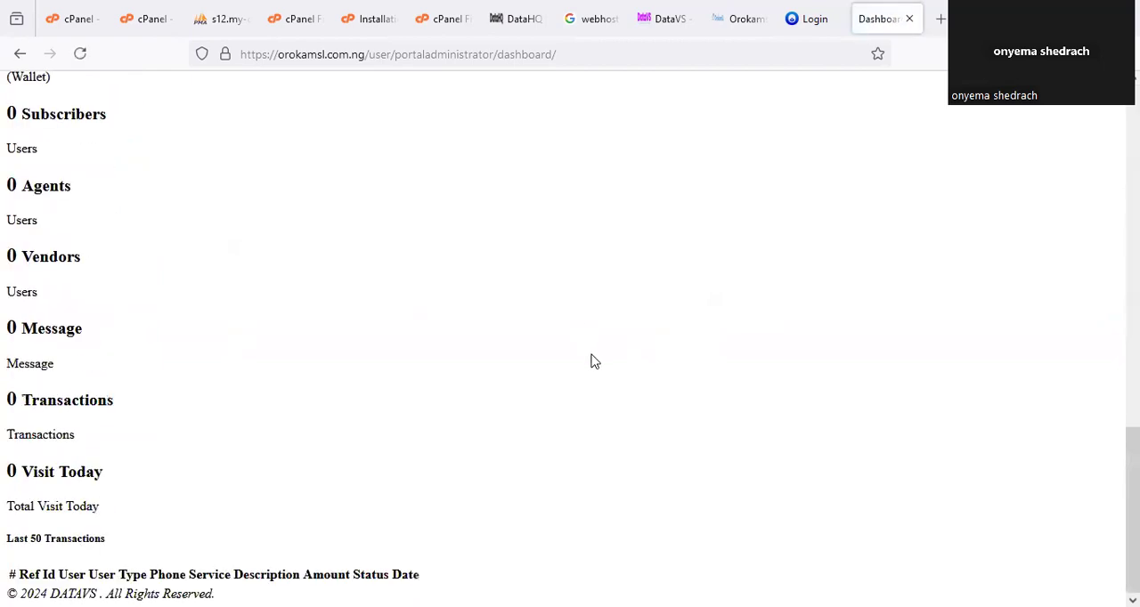
{"action": "scroll", "coordinate": [595, 360], "scroll_direction": "up", "scroll_amount": 10}
Reload the administrator dashboard page and review it again from top to bottom.
{"action": "right_click", "coordinate": [884, 22]}
{"action": "left_click", "coordinate": [933, 67]}
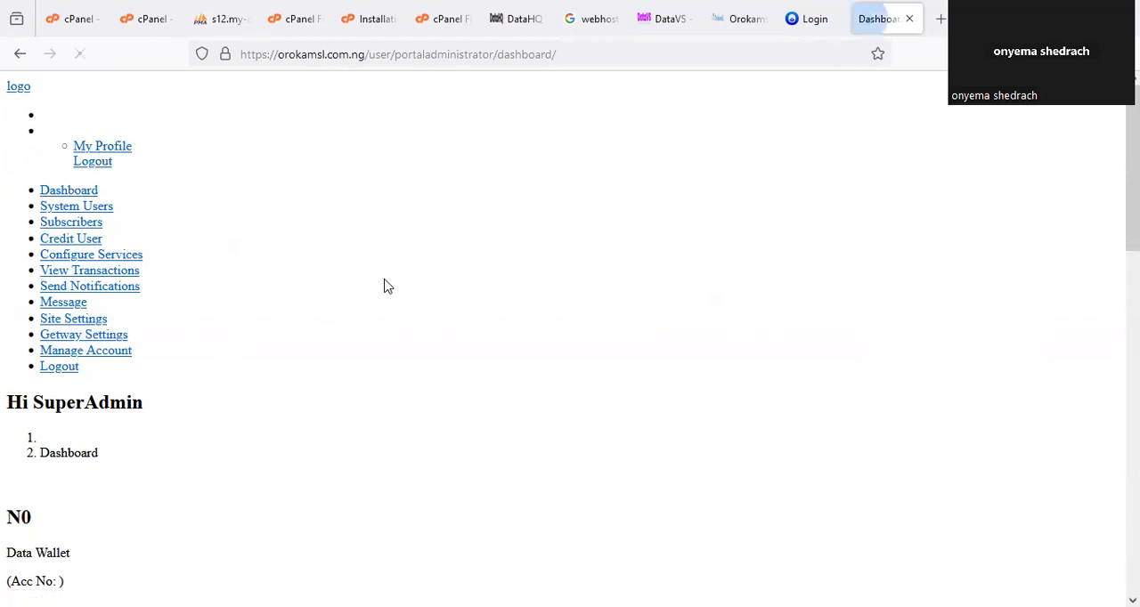
{"action": "scroll", "coordinate": [389, 323], "scroll_direction": "down", "scroll_amount": 5}
{"action": "scroll", "coordinate": [390, 343], "scroll_direction": "up", "scroll_amount": 5}
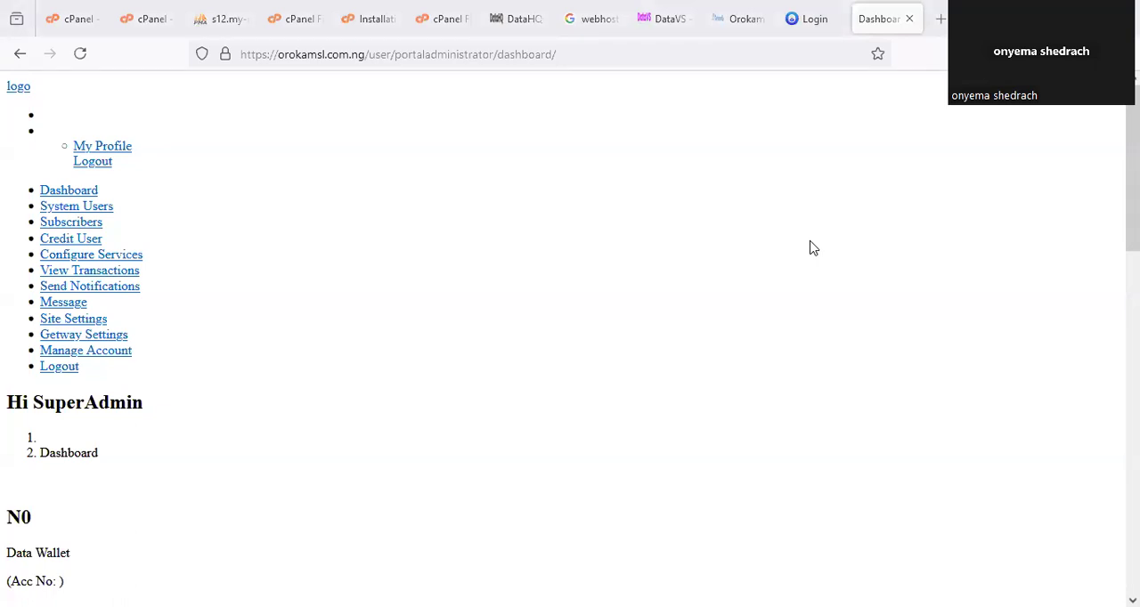
{"action": "scroll", "coordinate": [588, 351], "scroll_direction": "down", "scroll_amount": 12}
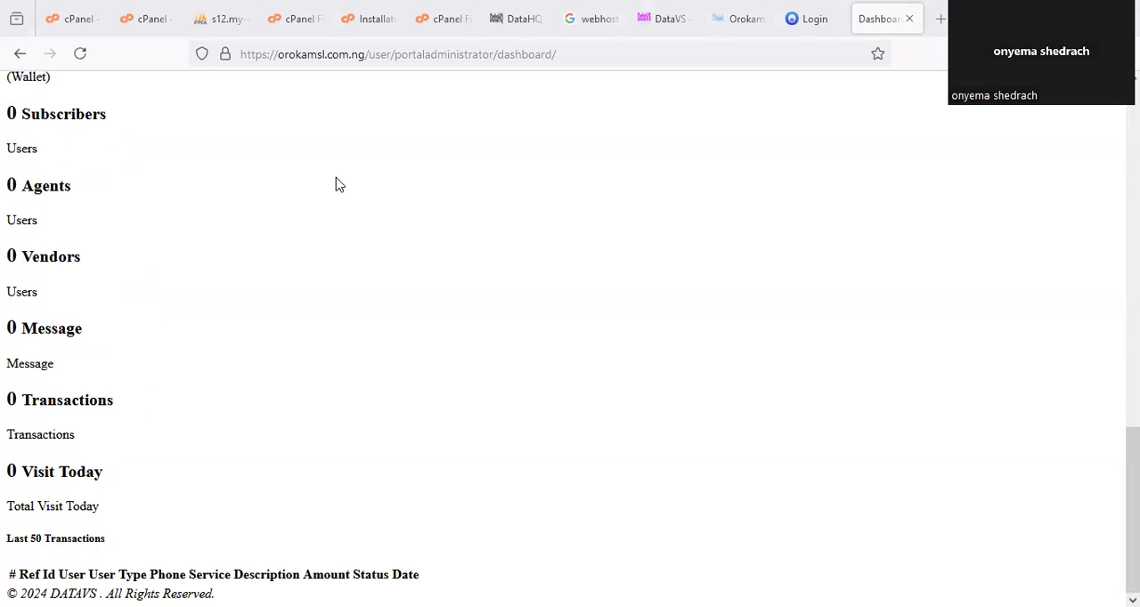
Return to the File Manager, cancel renaming portaladministrator, collapse the user folder and open the orokamsl.com.ng folder.
{"action": "left_click", "coordinate": [298, 16]}
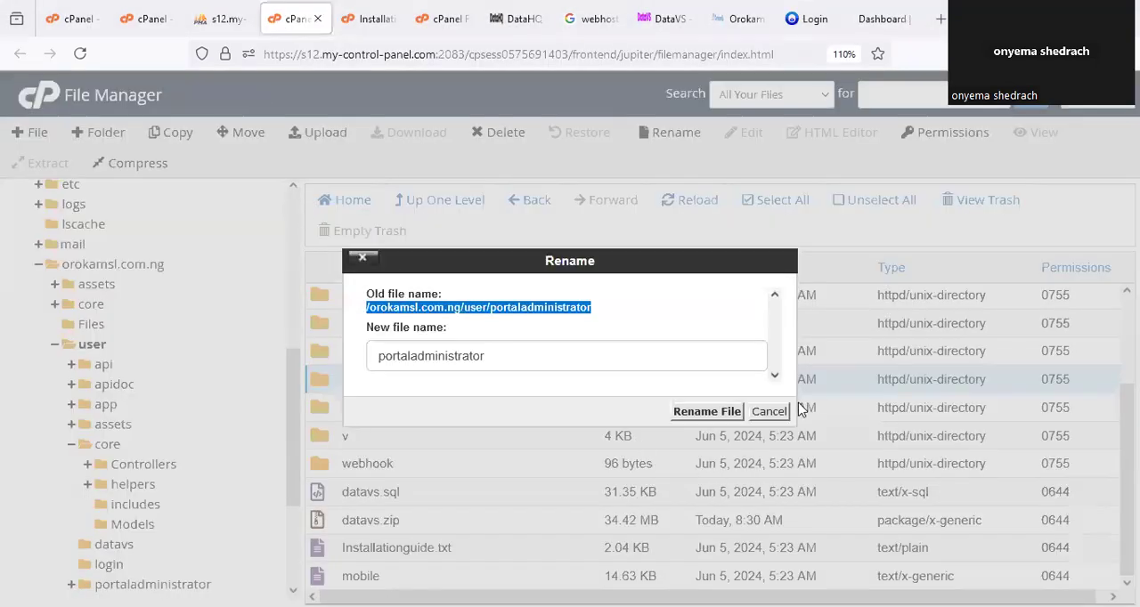
{"action": "left_click", "coordinate": [769, 410]}
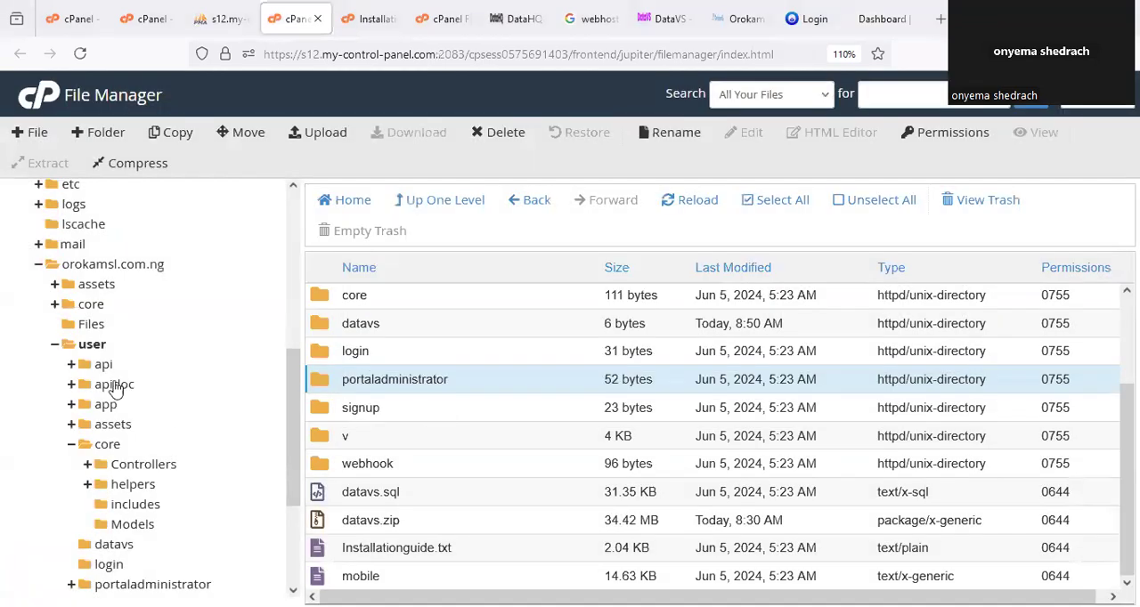
{"action": "left_click", "coordinate": [54, 344]}
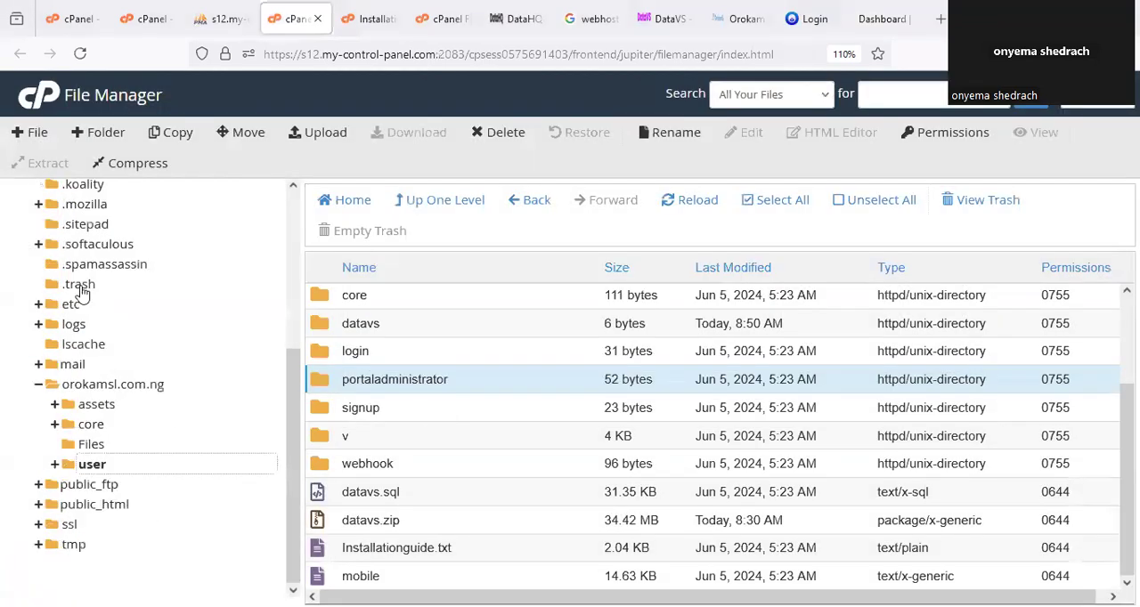
{"action": "left_click", "coordinate": [121, 384]}
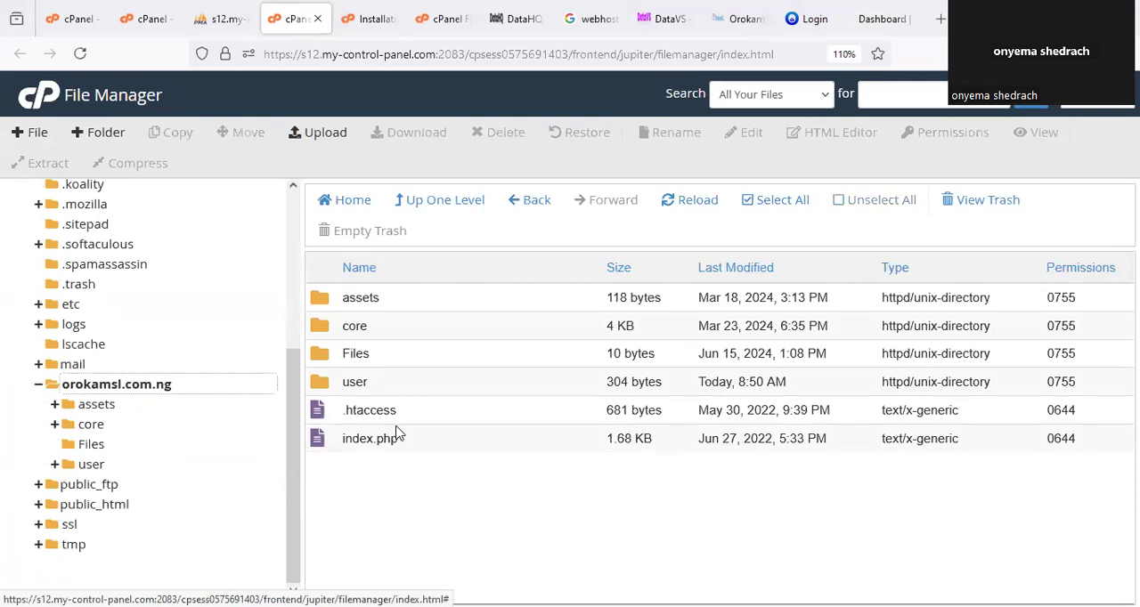
Create a new folder named banksite inside the tmp folder.
{"action": "left_click", "coordinate": [76, 545]}
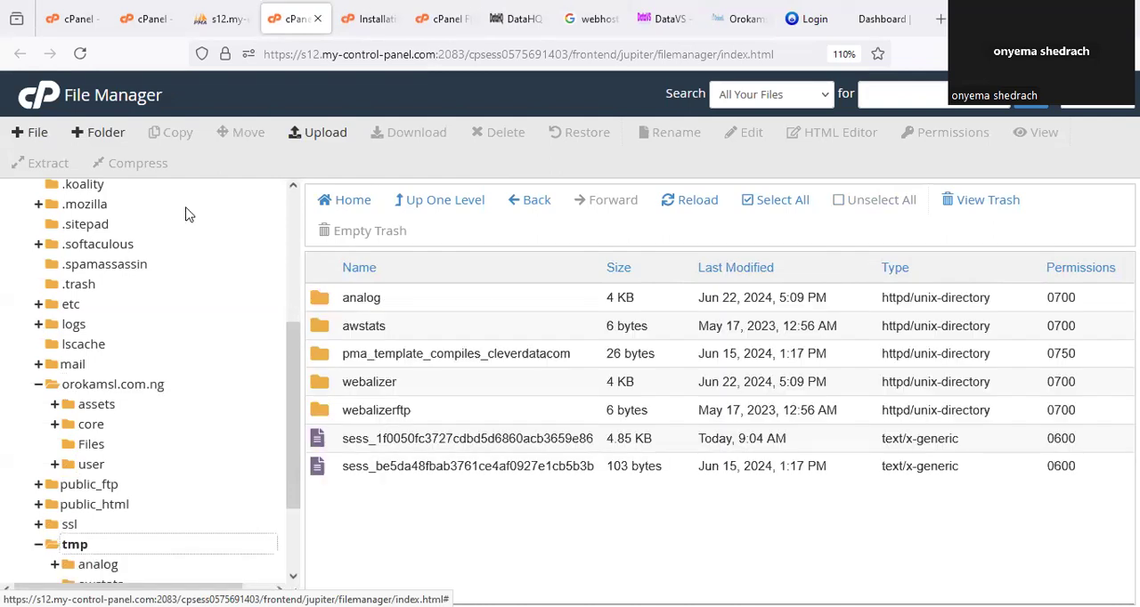
{"action": "left_click", "coordinate": [101, 132]}
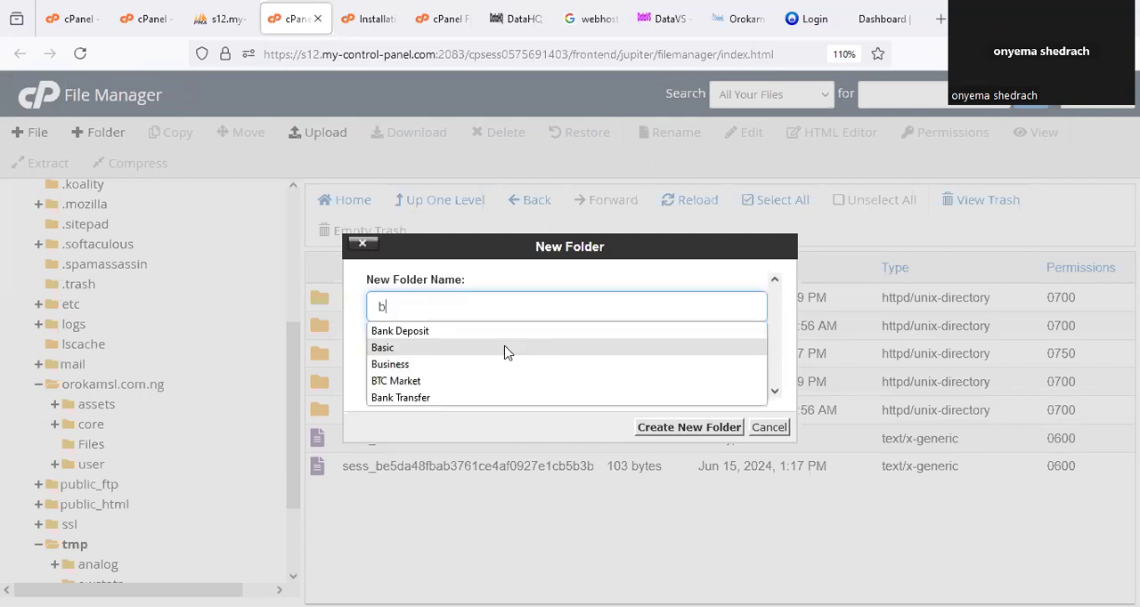
{"action": "type", "text": "anksite"}
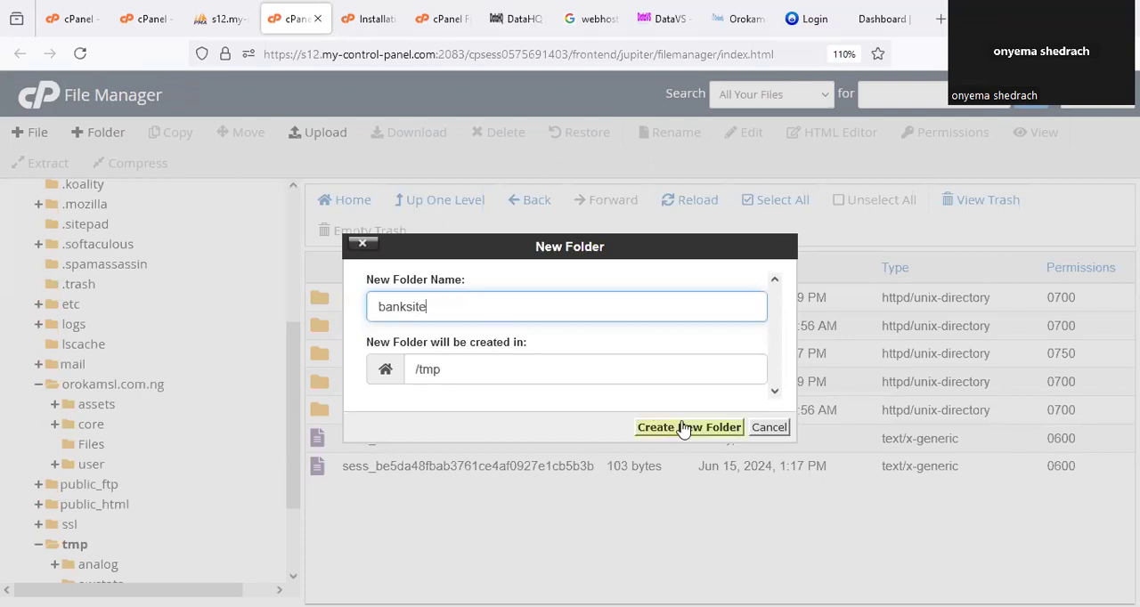
{"action": "left_click", "coordinate": [657, 428]}
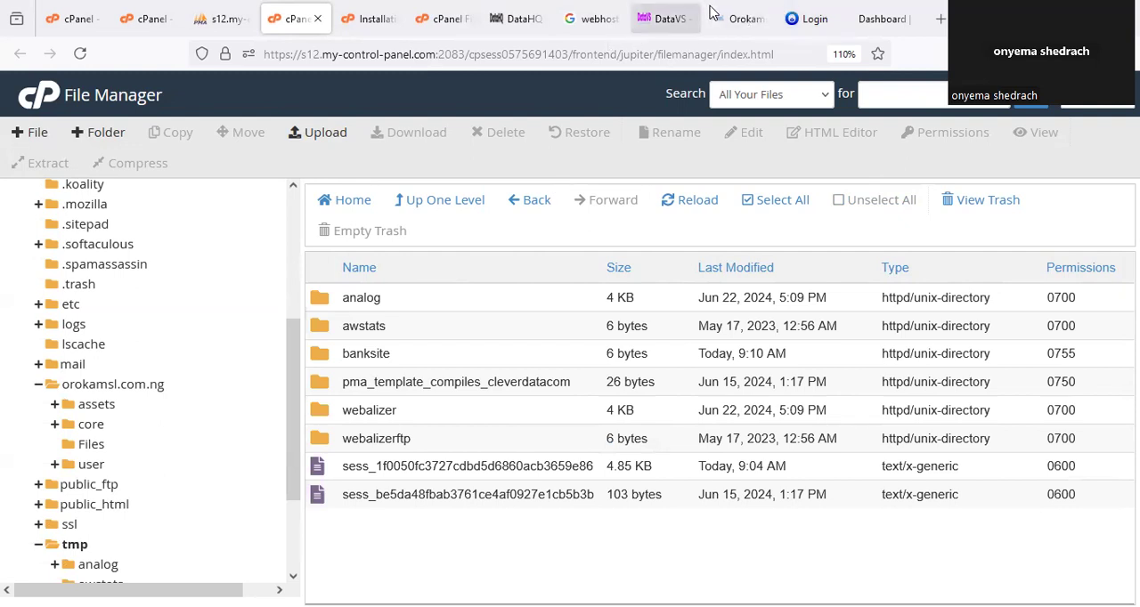
Switch to the orokamsl.com.ng website and look through its home page sections down to the footer.
{"action": "left_click", "coordinate": [738, 9]}
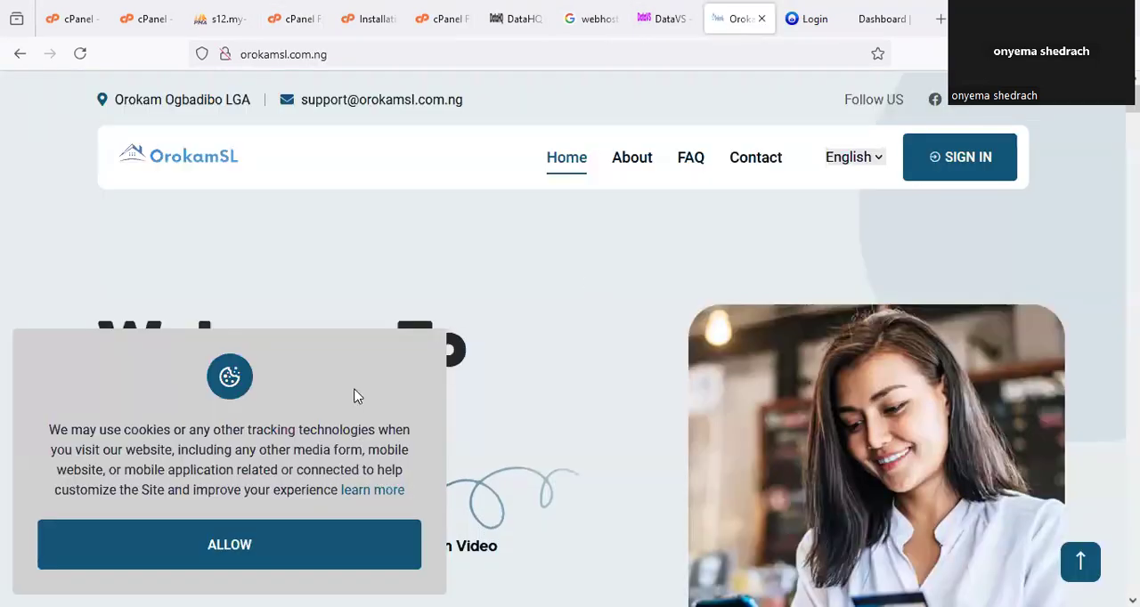
{"action": "scroll", "coordinate": [356, 394], "scroll_direction": "down", "scroll_amount": 2}
{"action": "scroll", "coordinate": [245, 446], "scroll_direction": "down", "scroll_amount": 8}
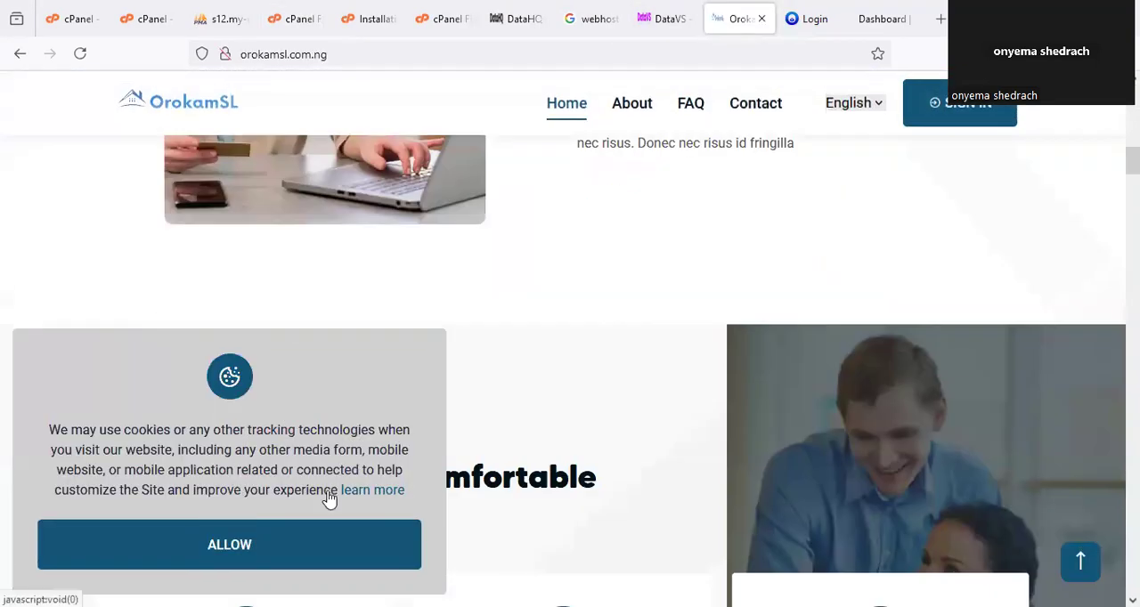
{"action": "scroll", "coordinate": [687, 402], "scroll_direction": "down", "scroll_amount": 10}
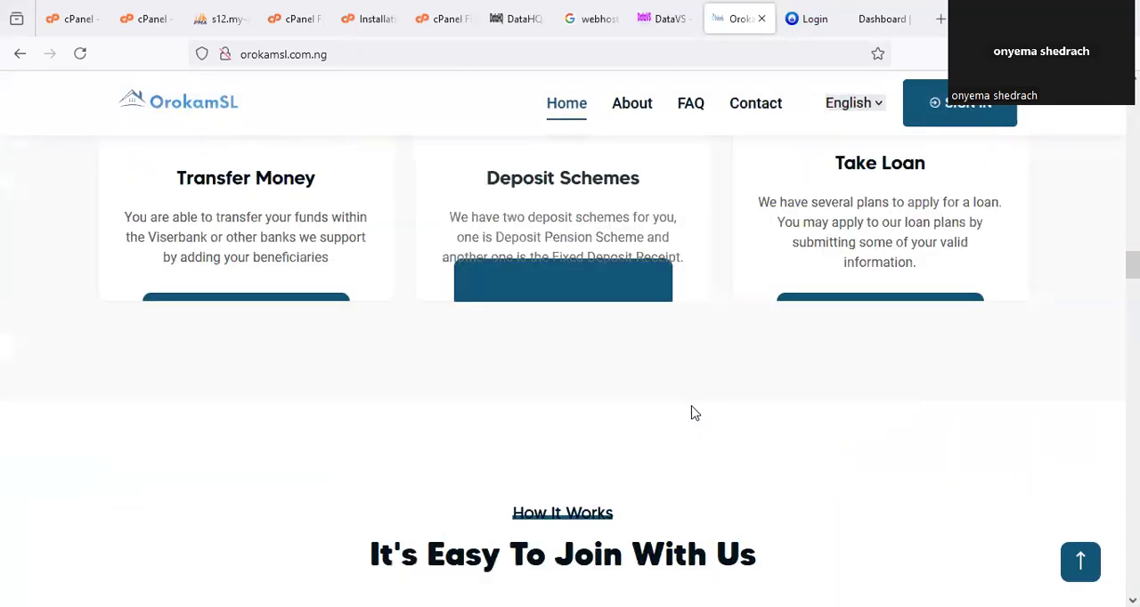
{"action": "scroll", "coordinate": [692, 413], "scroll_direction": "down", "scroll_amount": 8}
{"action": "scroll", "coordinate": [700, 428], "scroll_direction": "up", "scroll_amount": 12}
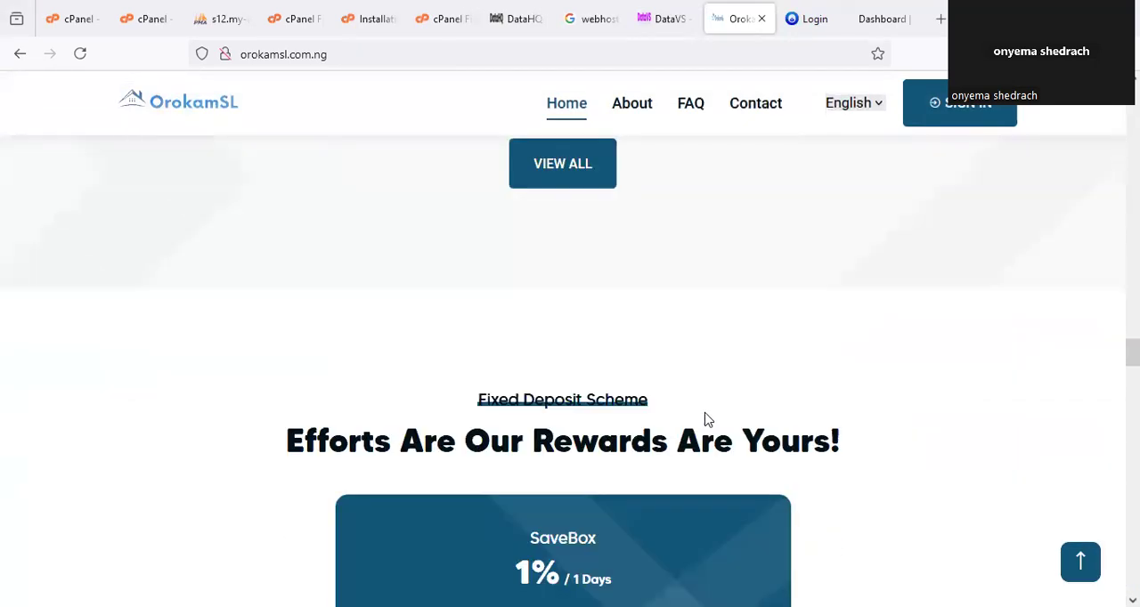
{"action": "scroll", "coordinate": [712, 419], "scroll_direction": "down", "scroll_amount": 15}
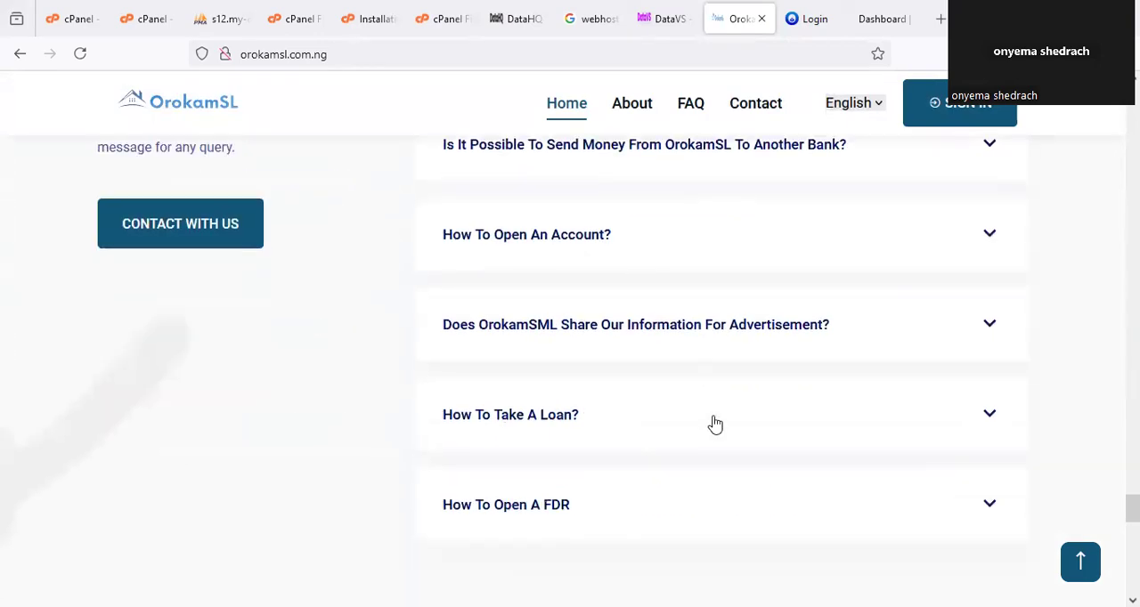
{"action": "scroll", "coordinate": [719, 426], "scroll_direction": "down", "scroll_amount": 5}
{"action": "scroll", "coordinate": [720, 425], "scroll_direction": "up", "scroll_amount": 4}
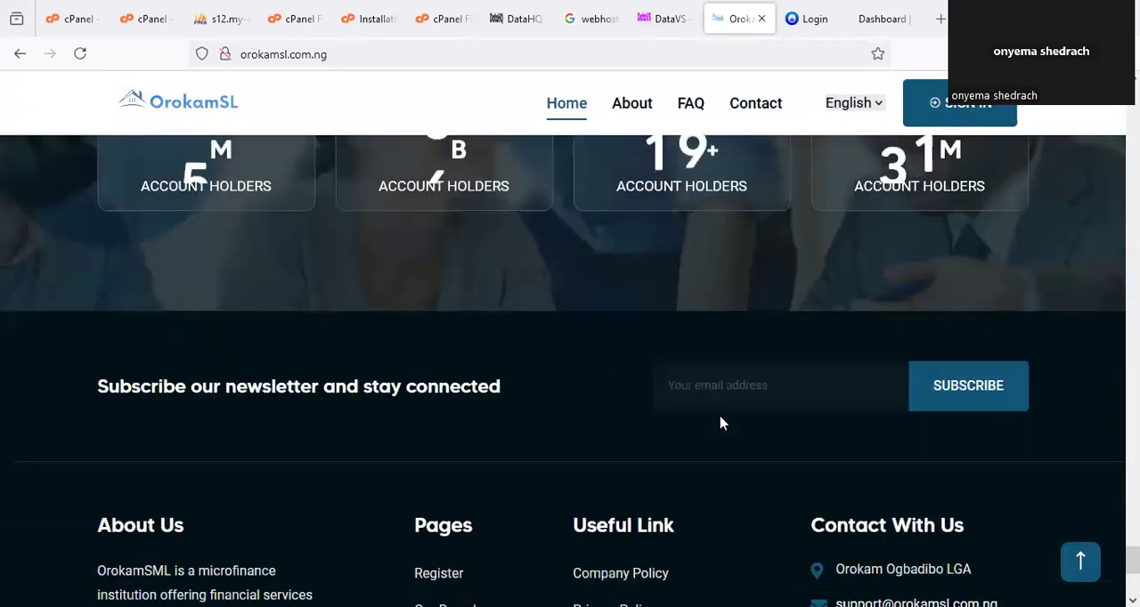
{"action": "scroll", "coordinate": [746, 436], "scroll_direction": "up", "scroll_amount": 2}
{"action": "scroll", "coordinate": [745, 436], "scroll_direction": "down", "scroll_amount": 5}
{"action": "scroll", "coordinate": [752, 433], "scroll_direction": "up", "scroll_amount": 10}
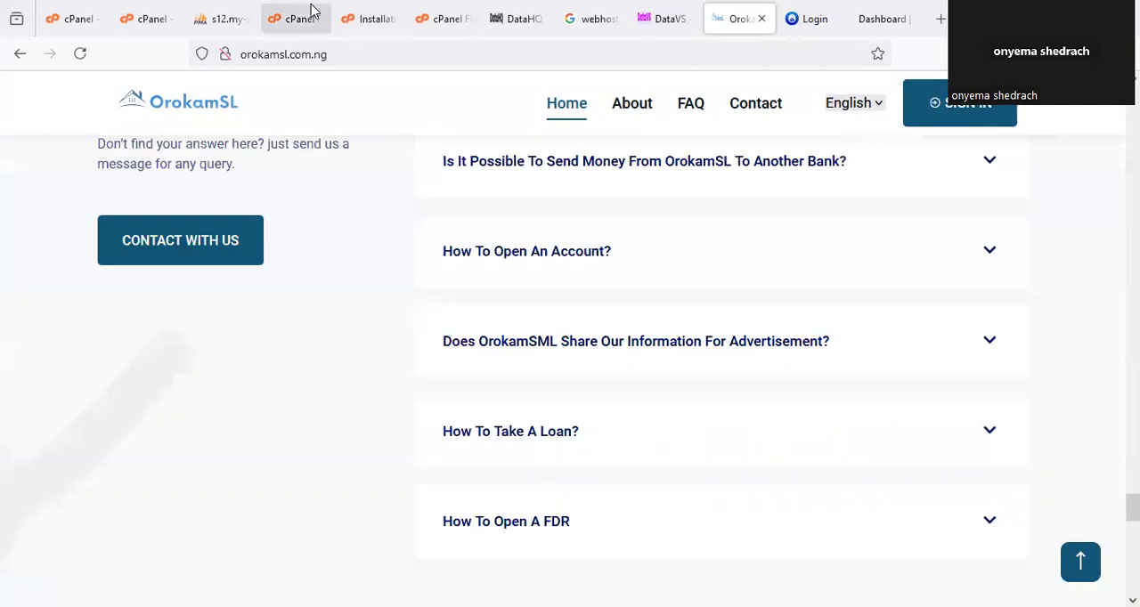
Return to the File Manager, open the banksite folder and copy its path /tmp/banksite from the new-folder dialog without creating anything.
{"action": "left_click", "coordinate": [293, 19]}
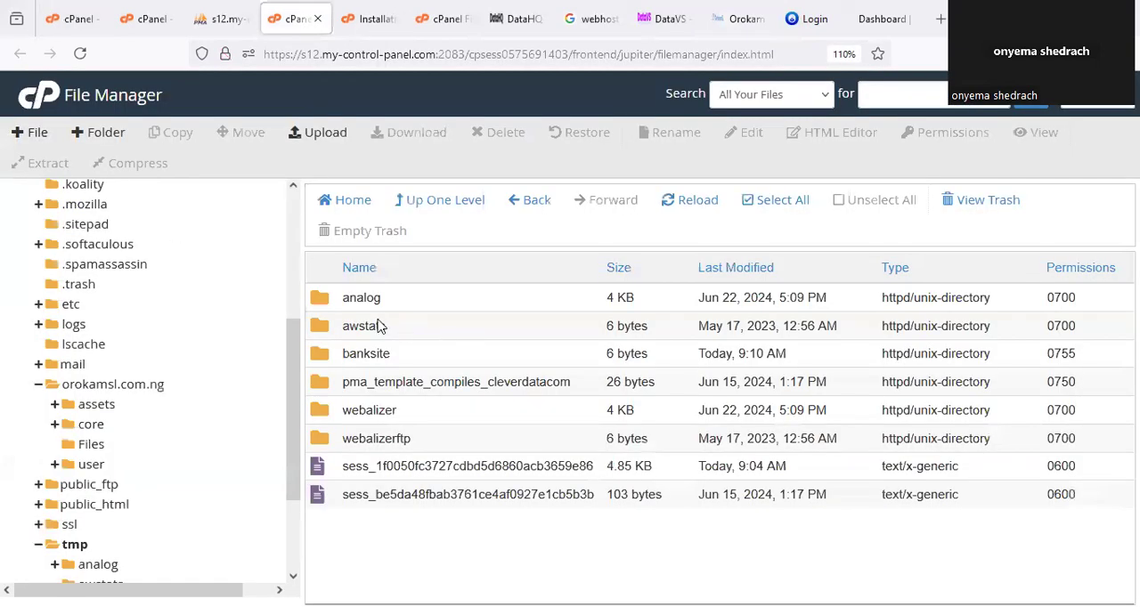
{"action": "double_click", "coordinate": [330, 356]}
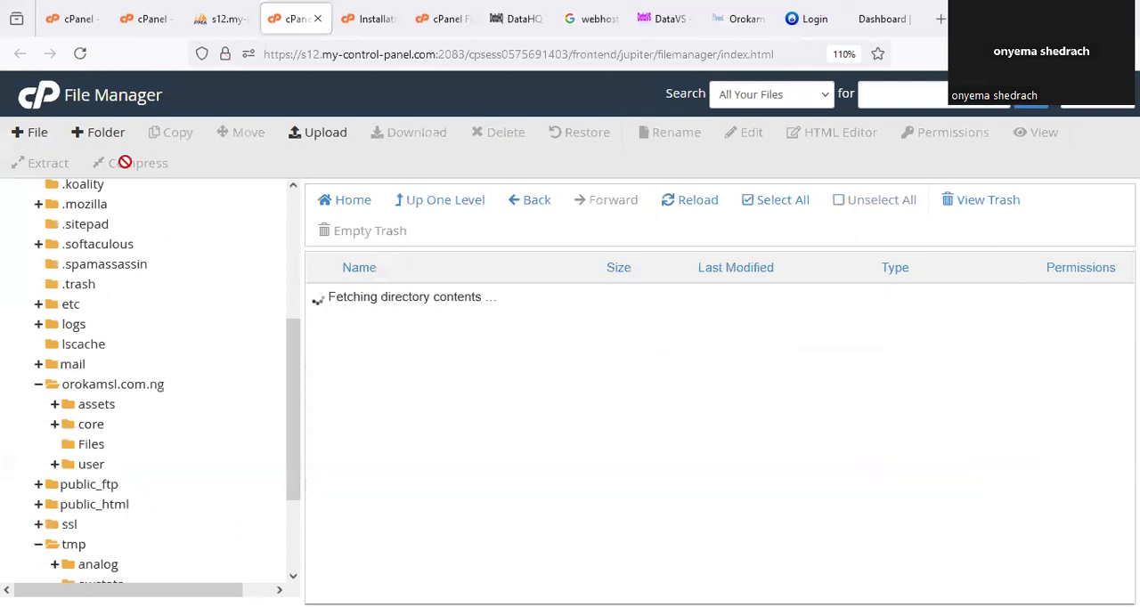
{"action": "left_click", "coordinate": [111, 139]}
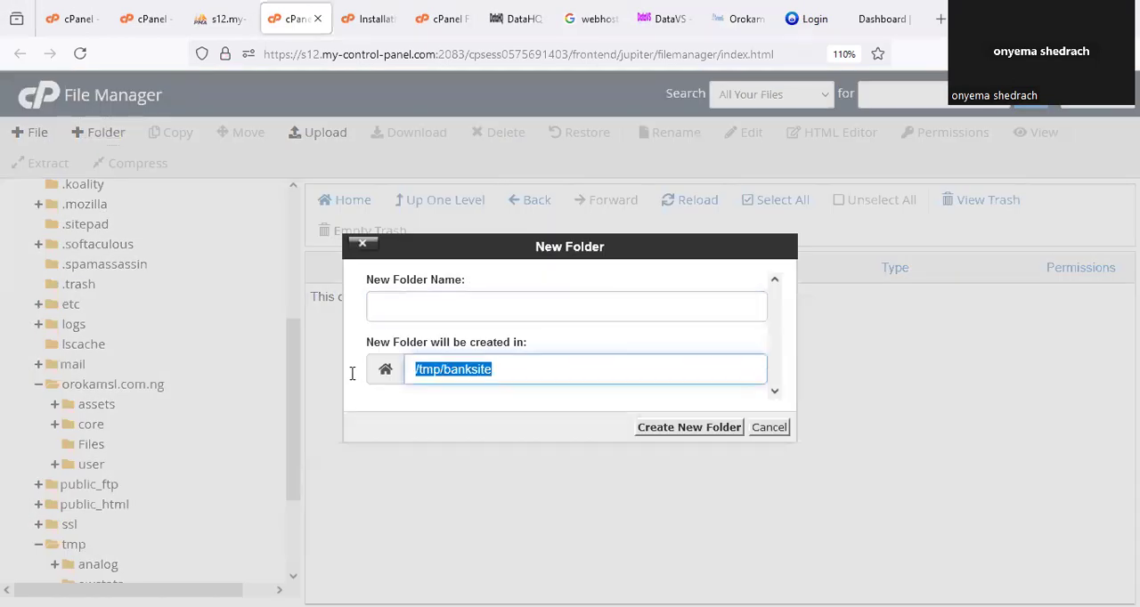
{"action": "left_click", "coordinate": [782, 427]}
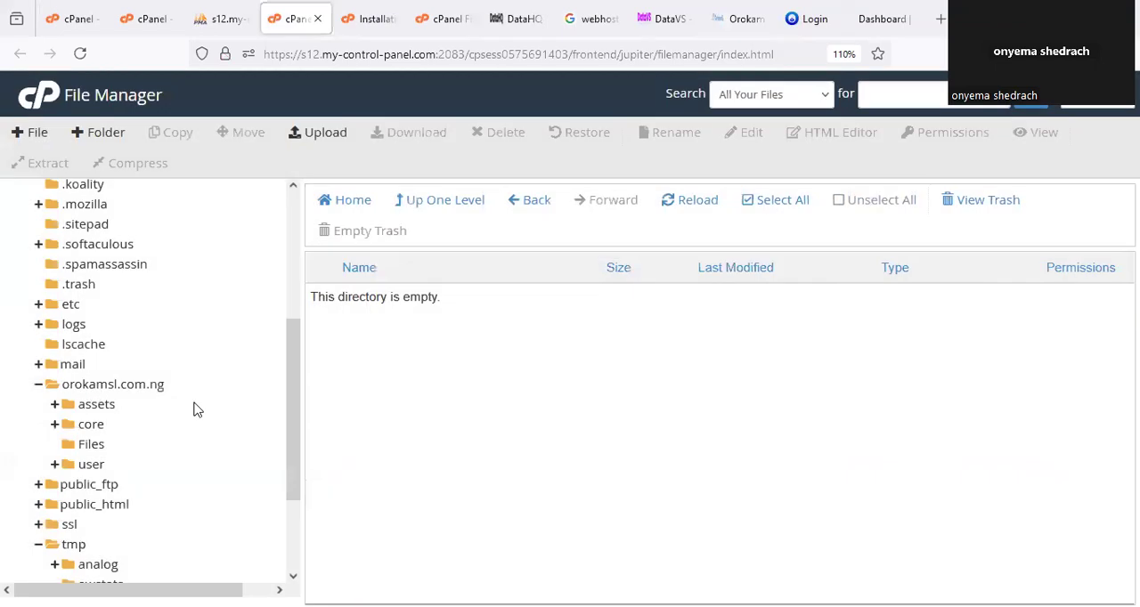
Move everything in the orokamsl.com.ng folder except the user folder to /tmp/banksite.
{"action": "left_click", "coordinate": [178, 384]}
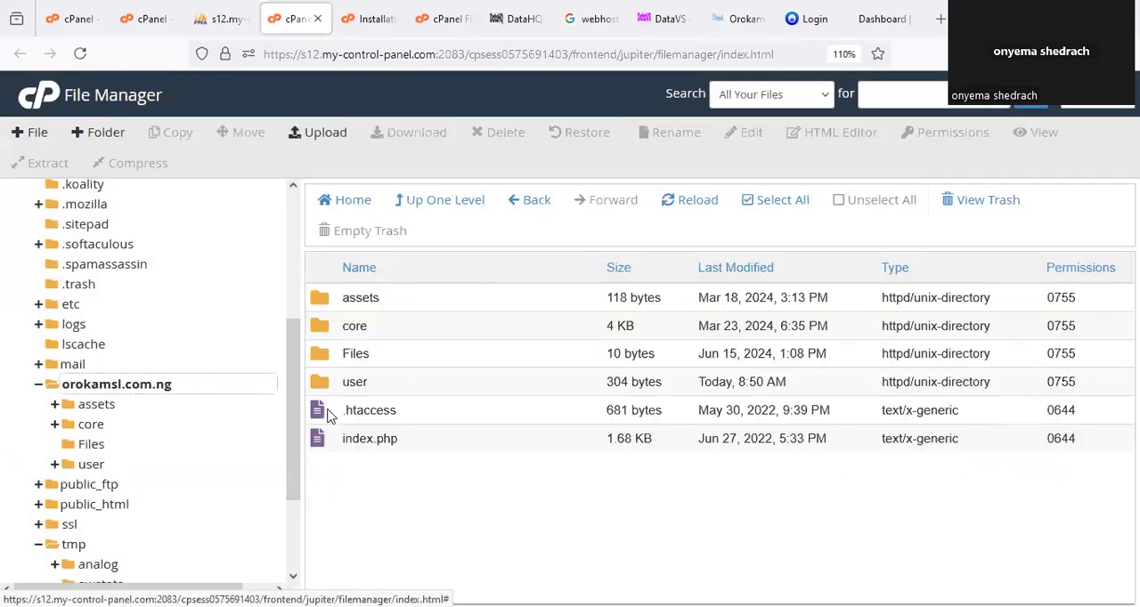
{"action": "left_click", "coordinate": [781, 214]}
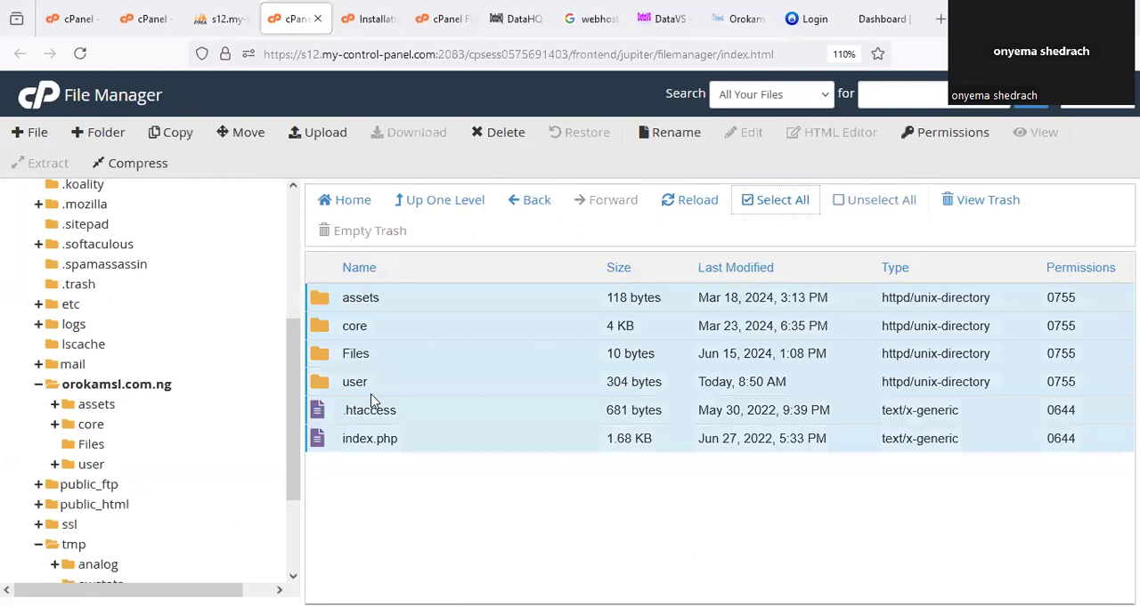
{"action": "left_click", "coordinate": [331, 383], "text": "ctrl"}
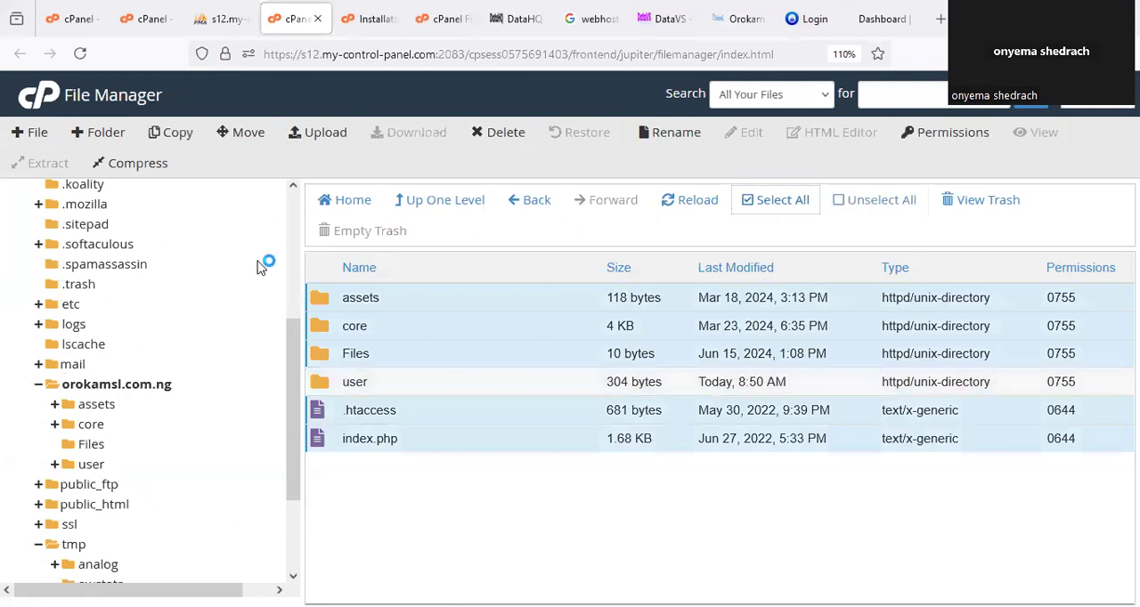
{"action": "left_click", "coordinate": [245, 134]}
{"action": "left_click_drag", "start_coordinate": [564, 382], "coordinate": [376, 394]}
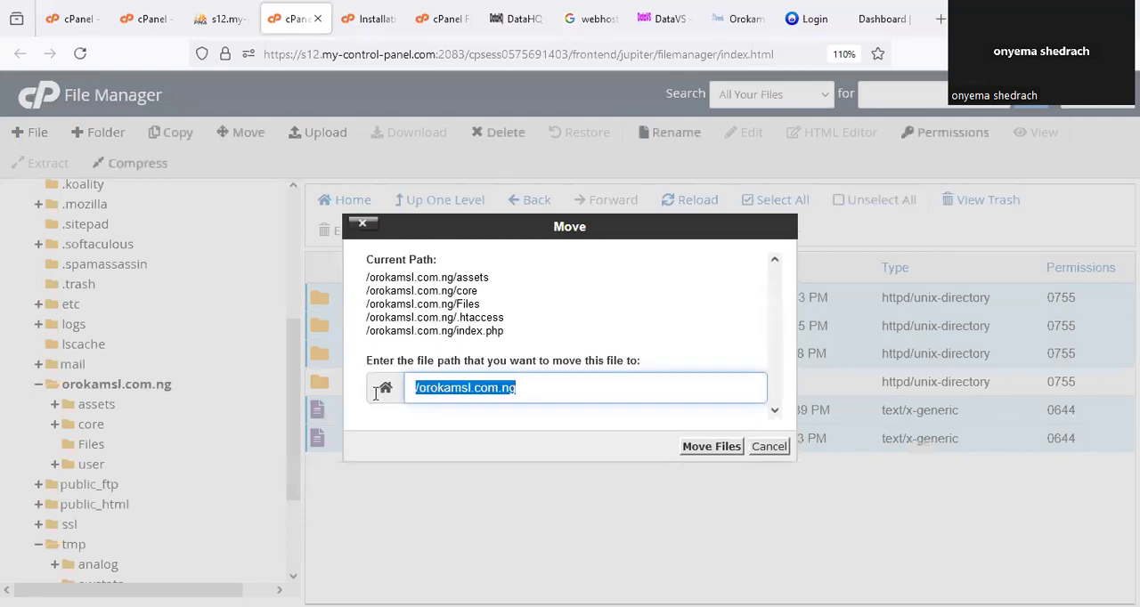
{"action": "key", "text": "ctrl+v"}
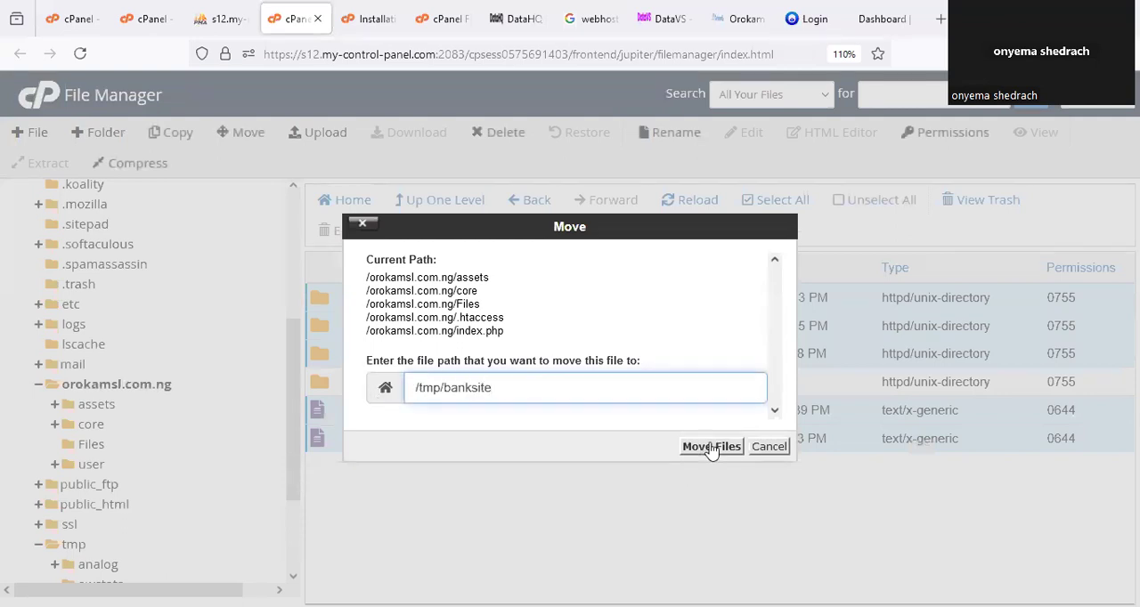
{"action": "left_click", "coordinate": [709, 446]}
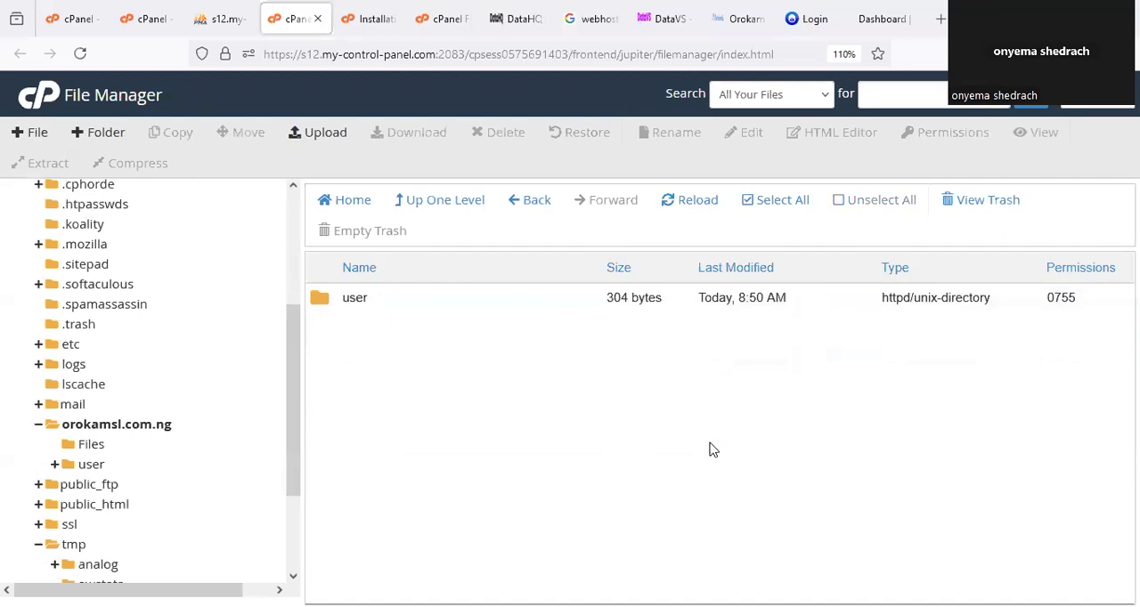
Move all contents of the user folder up to /orokamsl.com.ng/ and open the orokamsl.com.ng folder.
{"action": "left_click", "coordinate": [145, 424]}
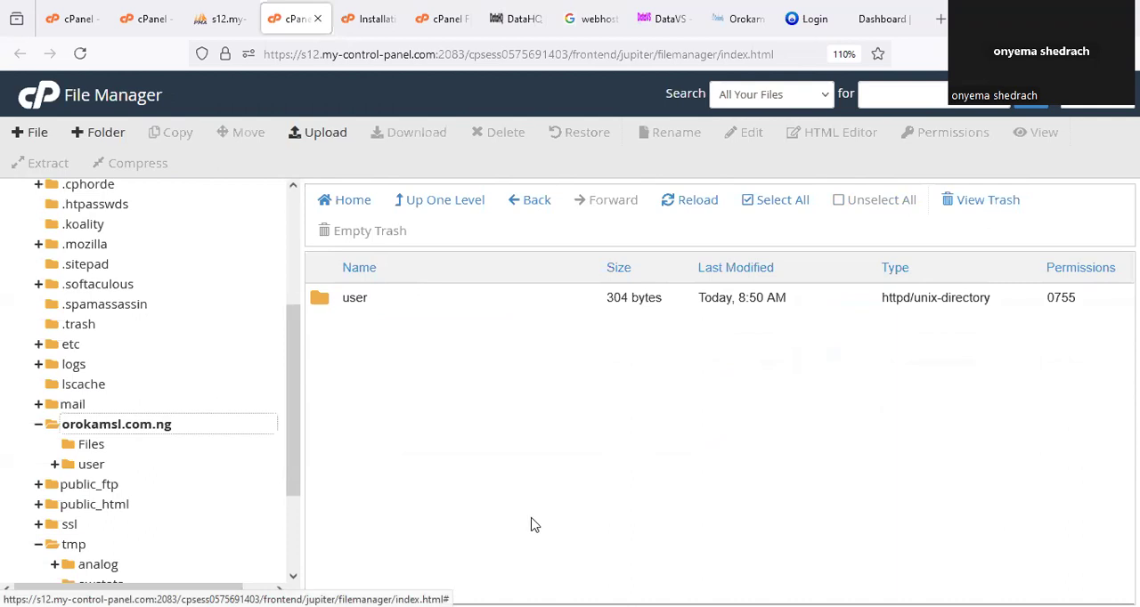
{"action": "double_click", "coordinate": [323, 301]}
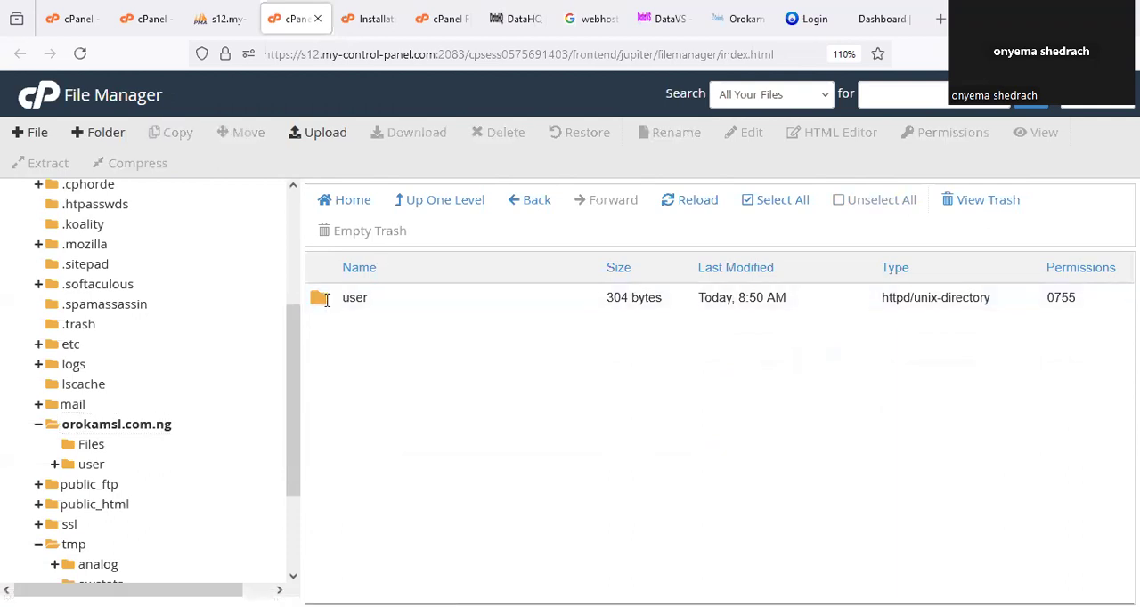
{"action": "left_click", "coordinate": [785, 202]}
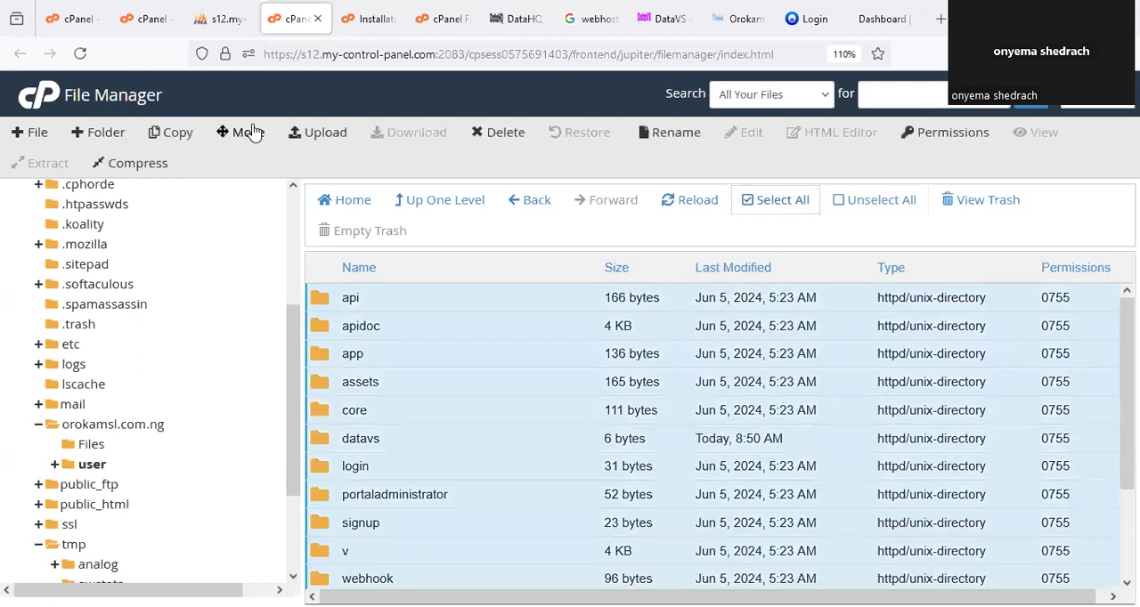
{"action": "left_click", "coordinate": [248, 132]}
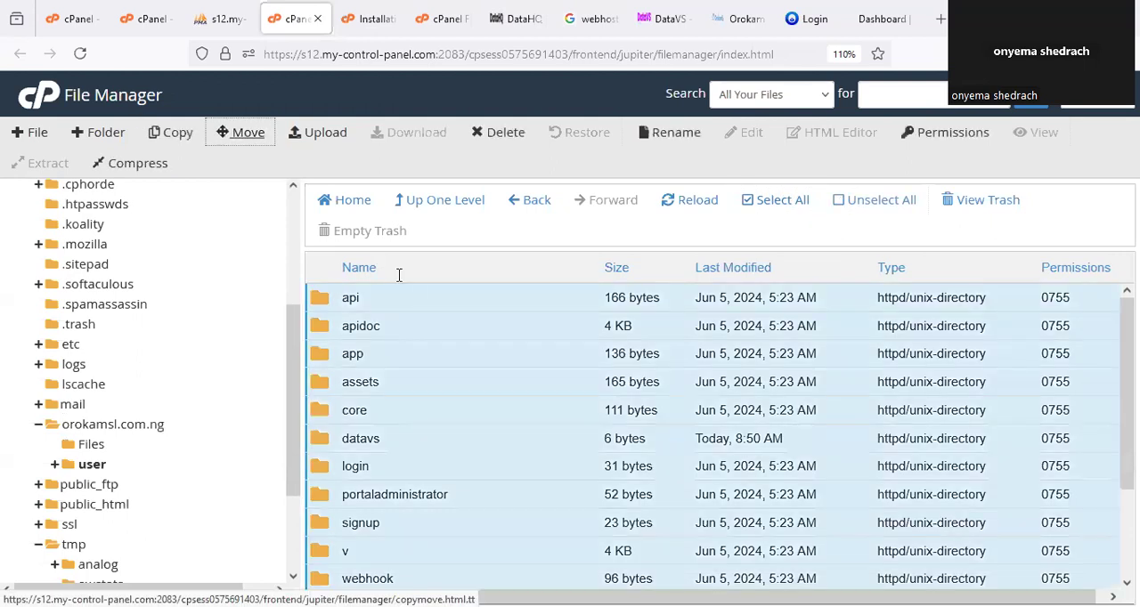
{"action": "left_click_drag", "start_coordinate": [515, 426], "coordinate": [574, 425]}
{"action": "left_click", "coordinate": [574, 426]}
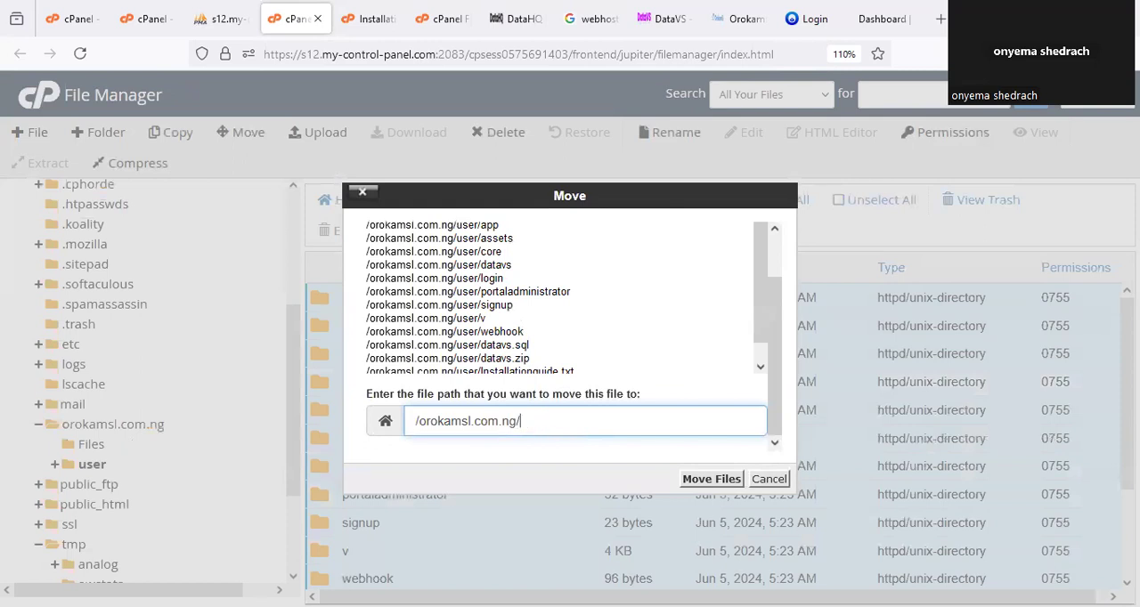
{"action": "left_click", "coordinate": [712, 479]}
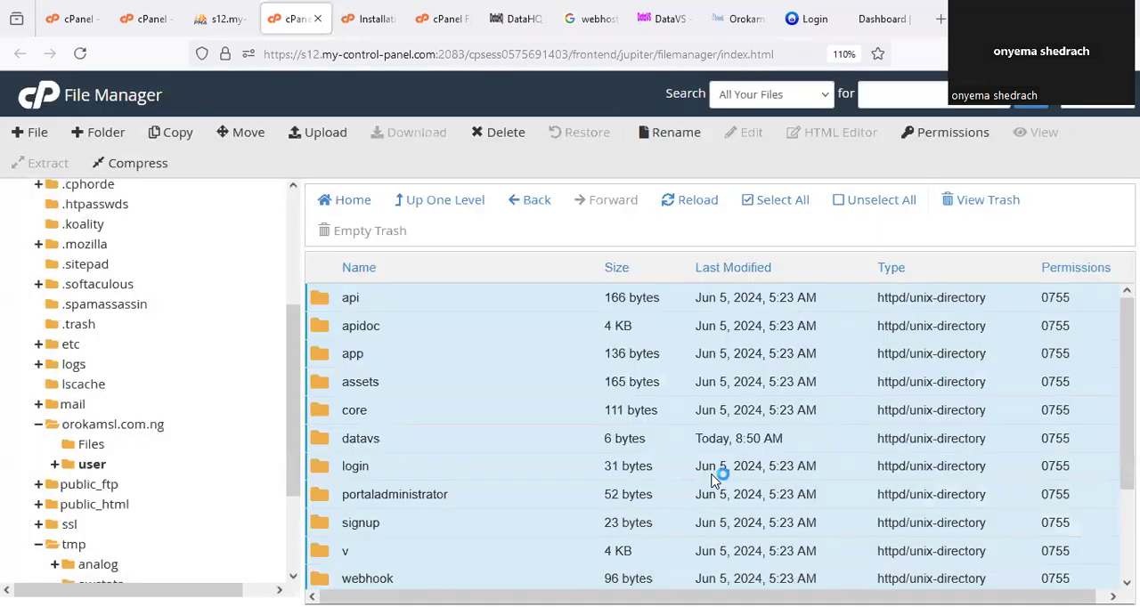
{"action": "scroll", "coordinate": [130, 460], "scroll_direction": "down", "scroll_amount": 3}
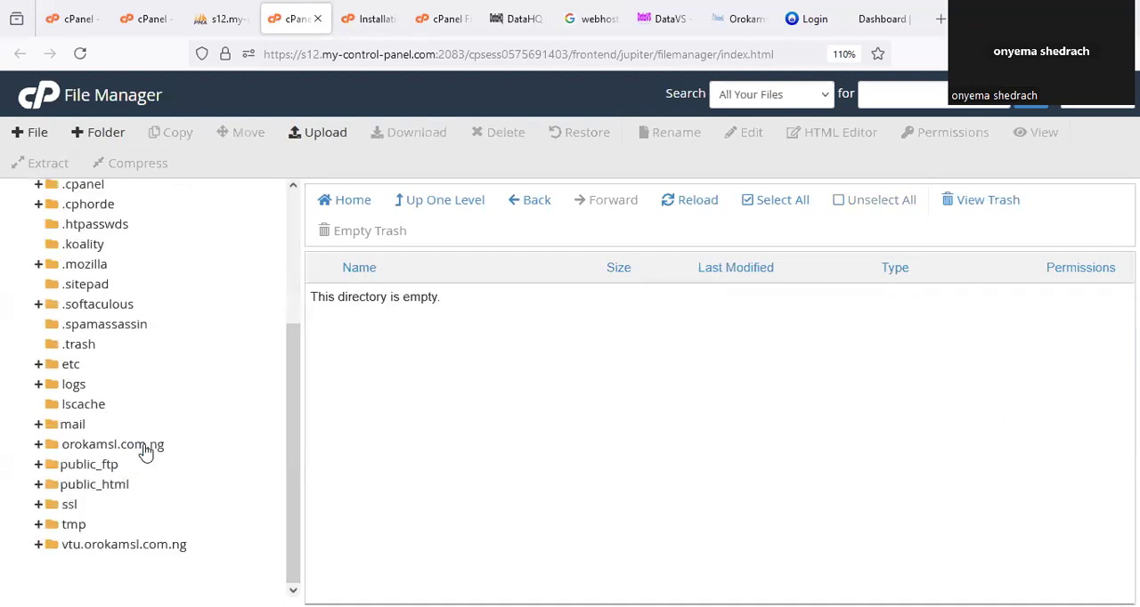
{"action": "left_click", "coordinate": [174, 445]}
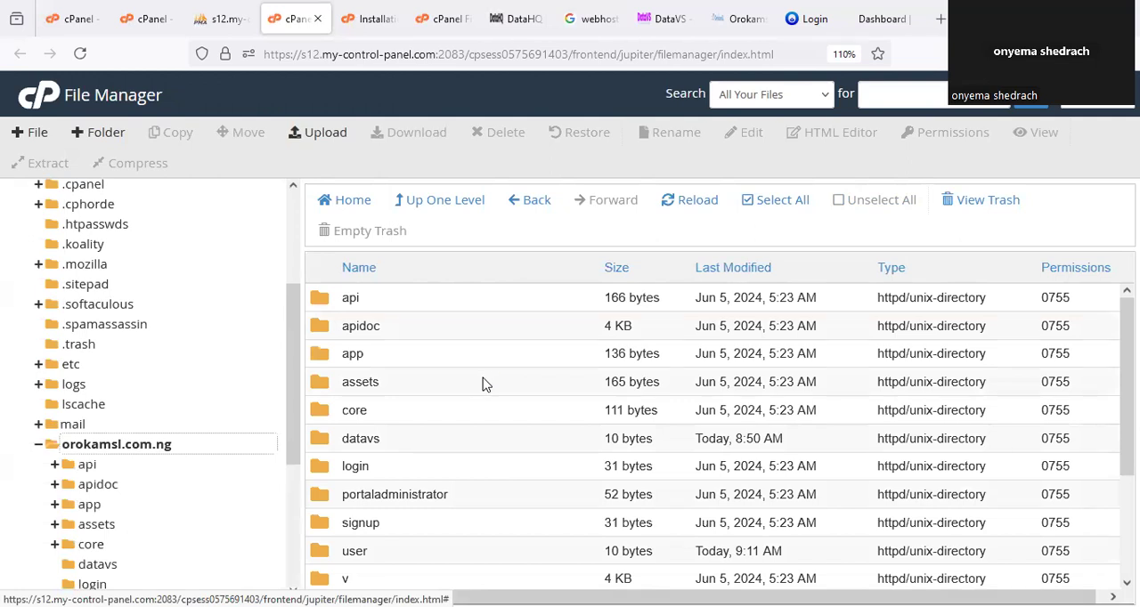
Switch to the orokamsl.com.ng website, reload it and open the app directory from its index page.
{"action": "left_click", "coordinate": [737, 19]}
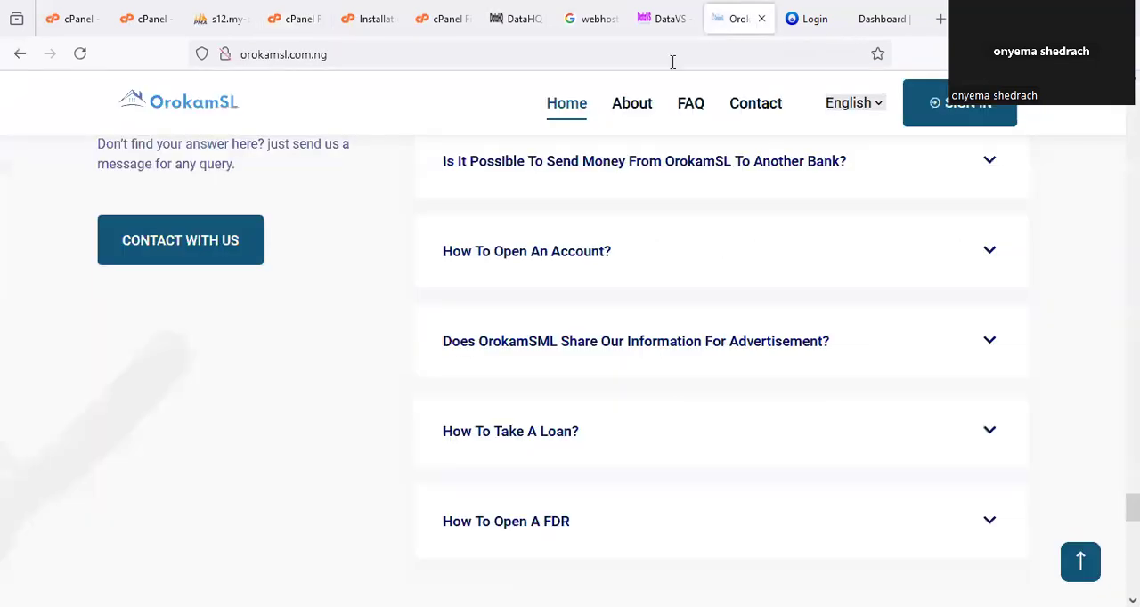
{"action": "right_click", "coordinate": [735, 27]}
{"action": "left_click", "coordinate": [787, 73]}
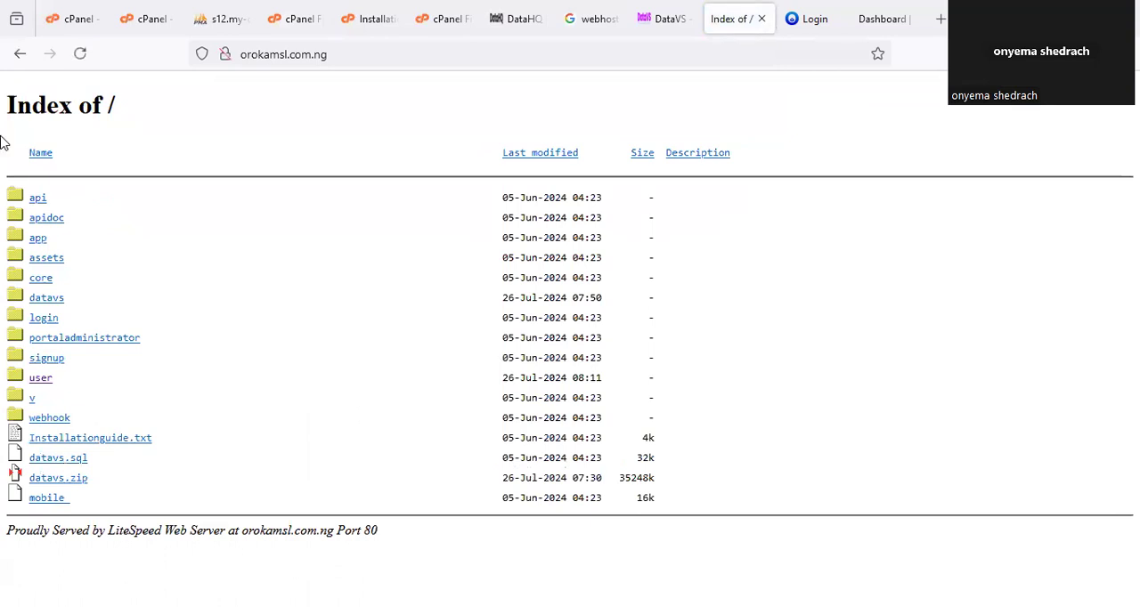
{"action": "left_click", "coordinate": [39, 238]}
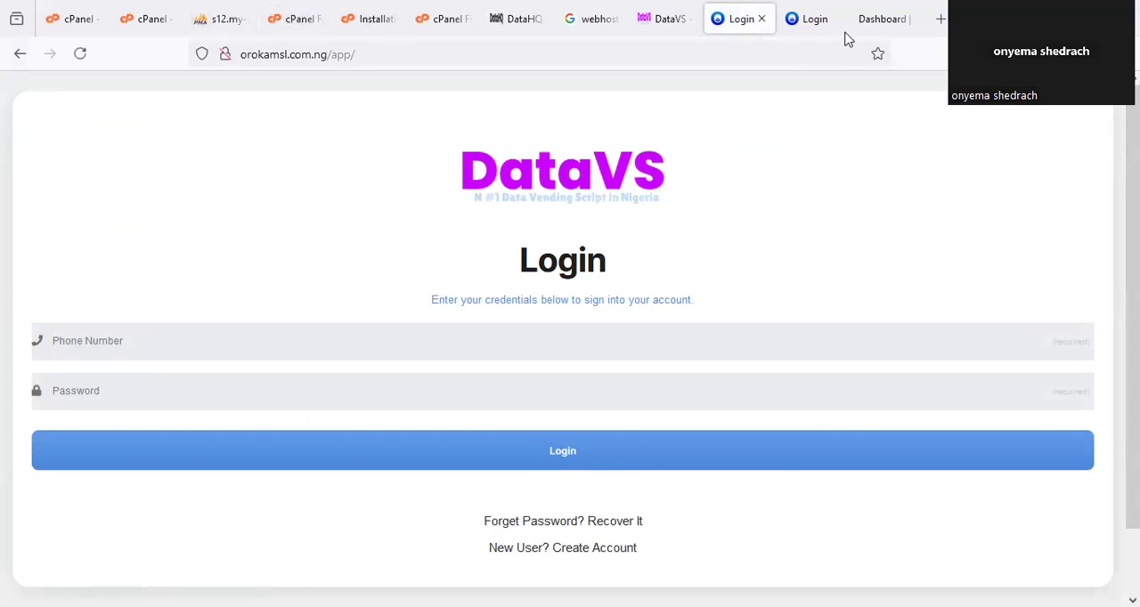
Close the old Login and Dashboard pages and return to the site's index listing.
{"action": "left_click", "coordinate": [815, 22]}
{"action": "left_click", "coordinate": [836, 21]}
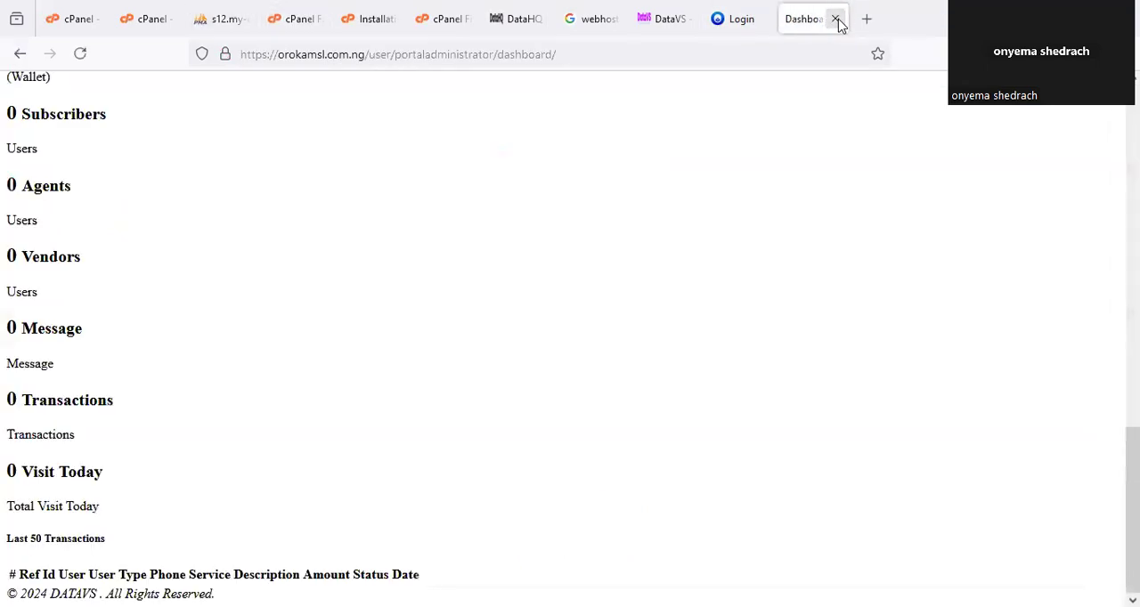
{"action": "left_click", "coordinate": [836, 19]}
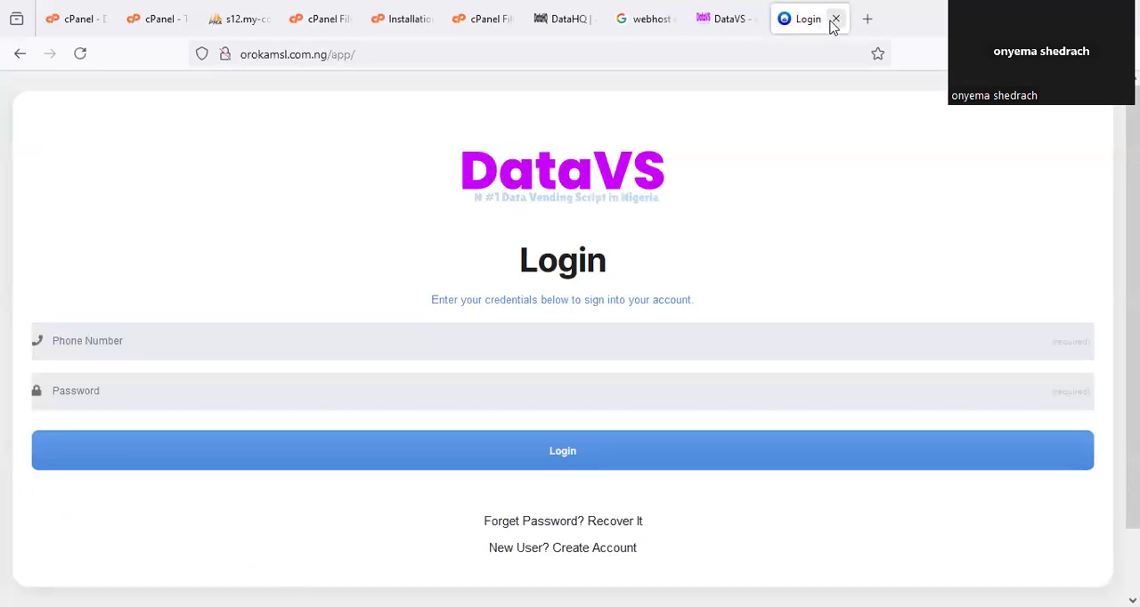
{"action": "left_click", "coordinate": [19, 53]}
In the File Manager, copy the folder name portaladministrator from its rename dialog, leaving the folder's name as it is.
{"action": "left_click", "coordinate": [367, 20]}
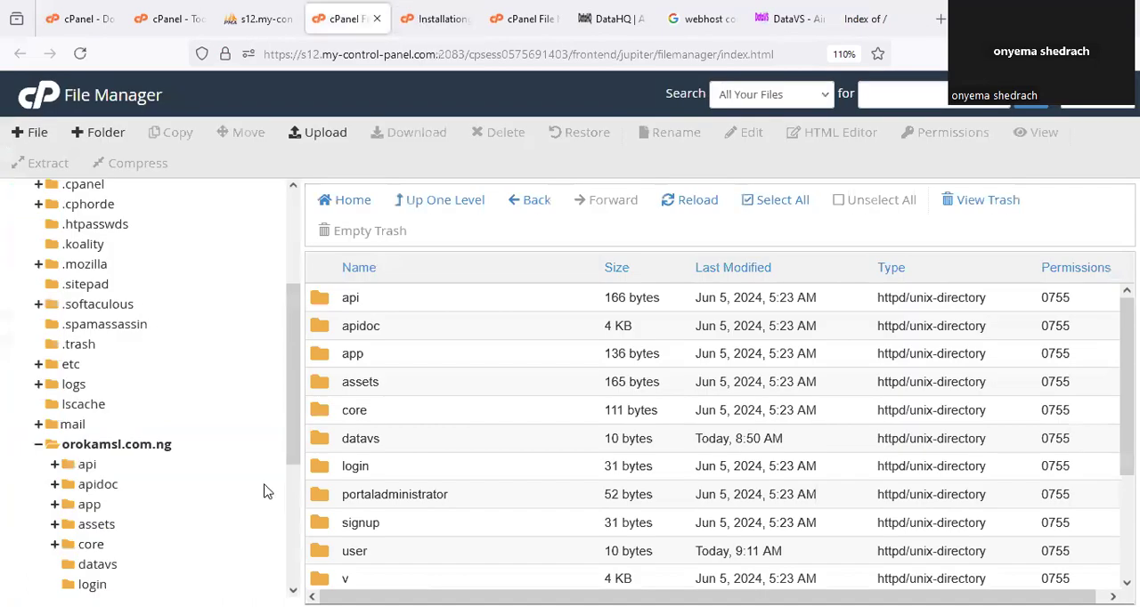
{"action": "left_click", "coordinate": [381, 494]}
{"action": "right_click", "coordinate": [381, 494]}
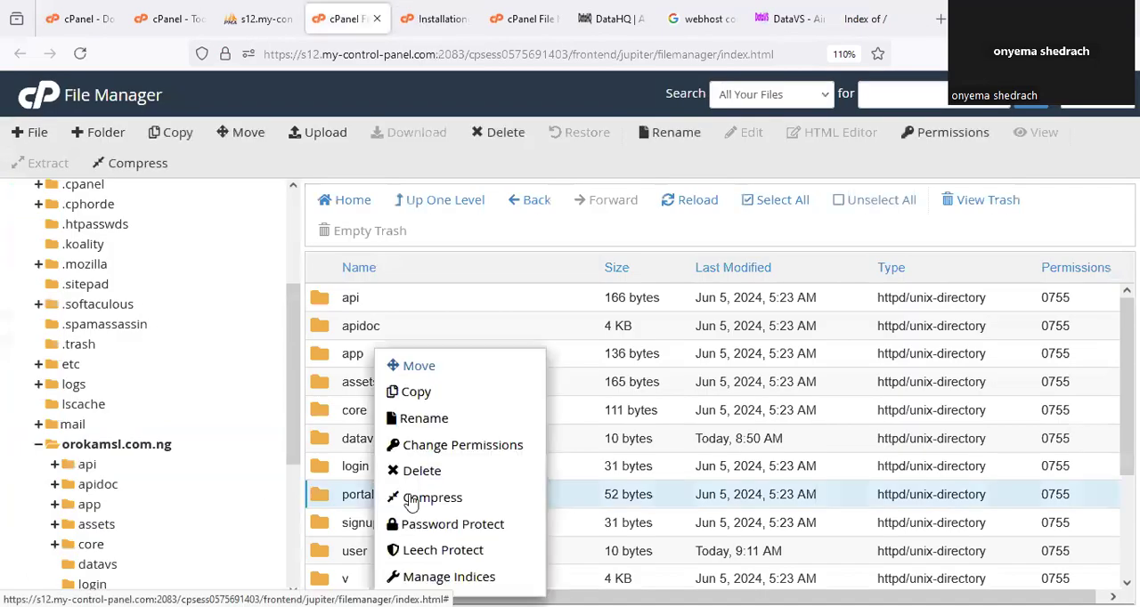
{"action": "left_click", "coordinate": [427, 418]}
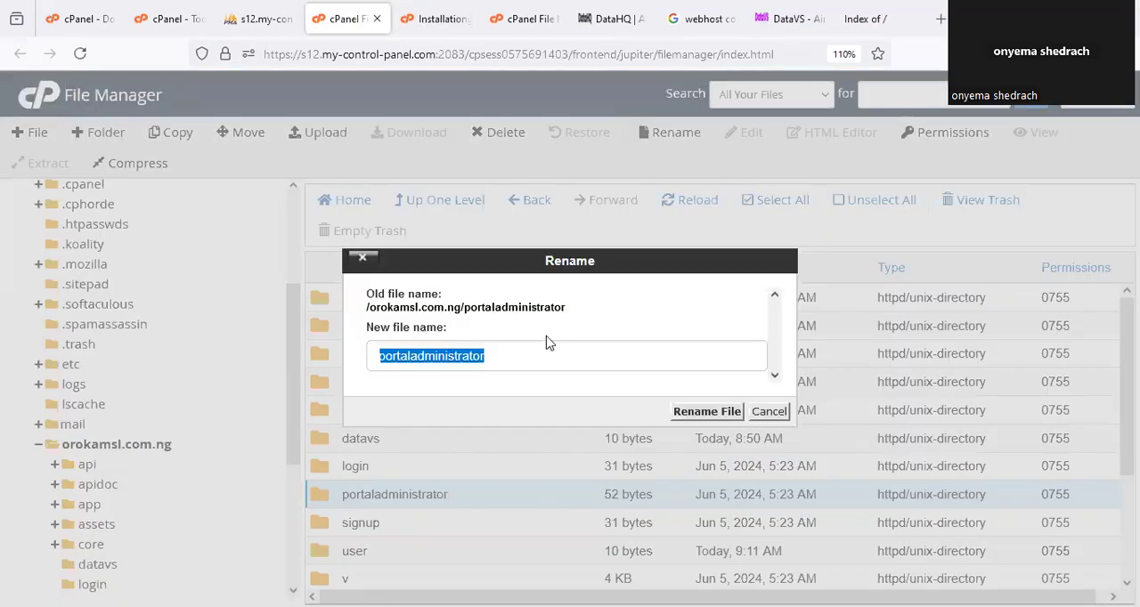
{"action": "left_click", "coordinate": [537, 322]}
{"action": "left_click_drag", "start_coordinate": [368, 309], "coordinate": [415, 310]}
{"action": "left_click_drag", "start_coordinate": [567, 316], "coordinate": [464, 311]}
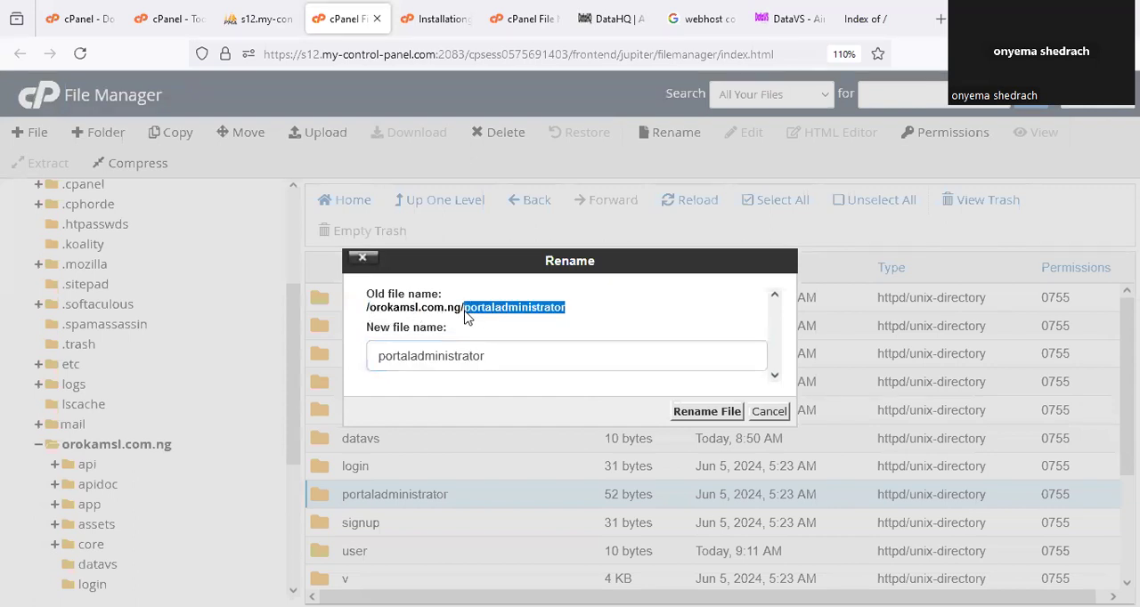
{"action": "left_click", "coordinate": [767, 411]}
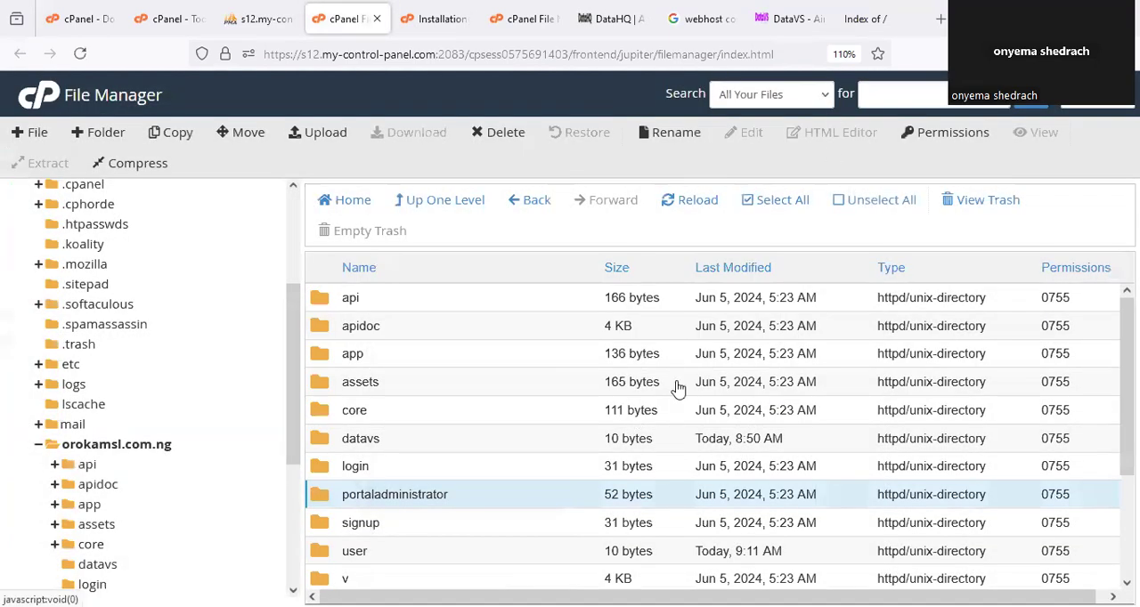
Open orokamsl.com.ng/portaladministrator and log in to the administrator dashboard with the admin username and the account password.
{"action": "left_click", "coordinate": [866, 19]}
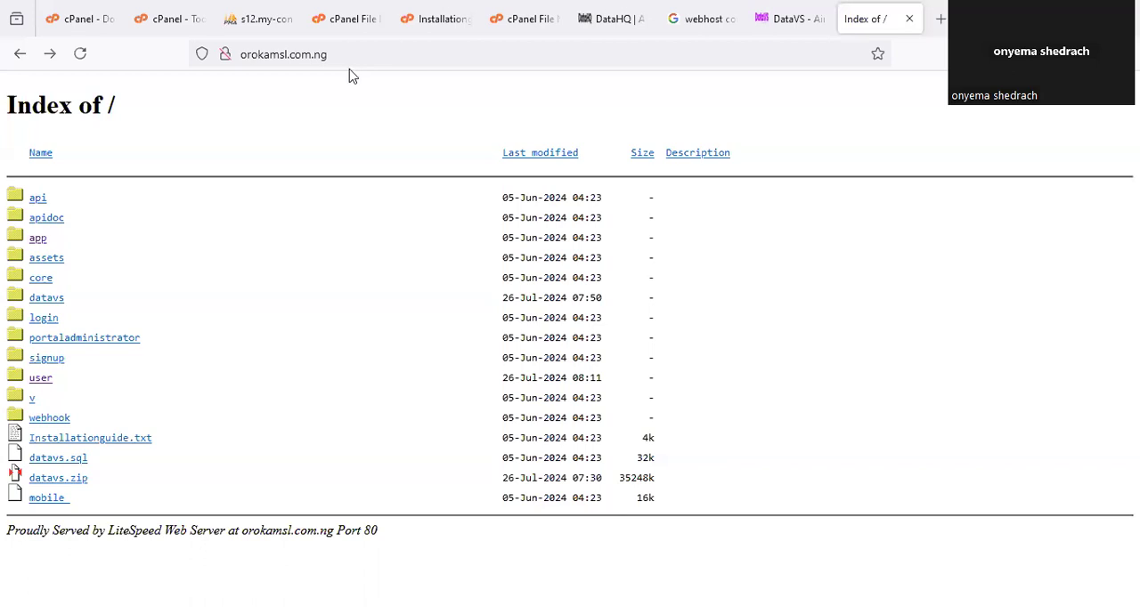
{"action": "type", "text": "/portaladministrator"}
{"action": "key", "text": "Return"}
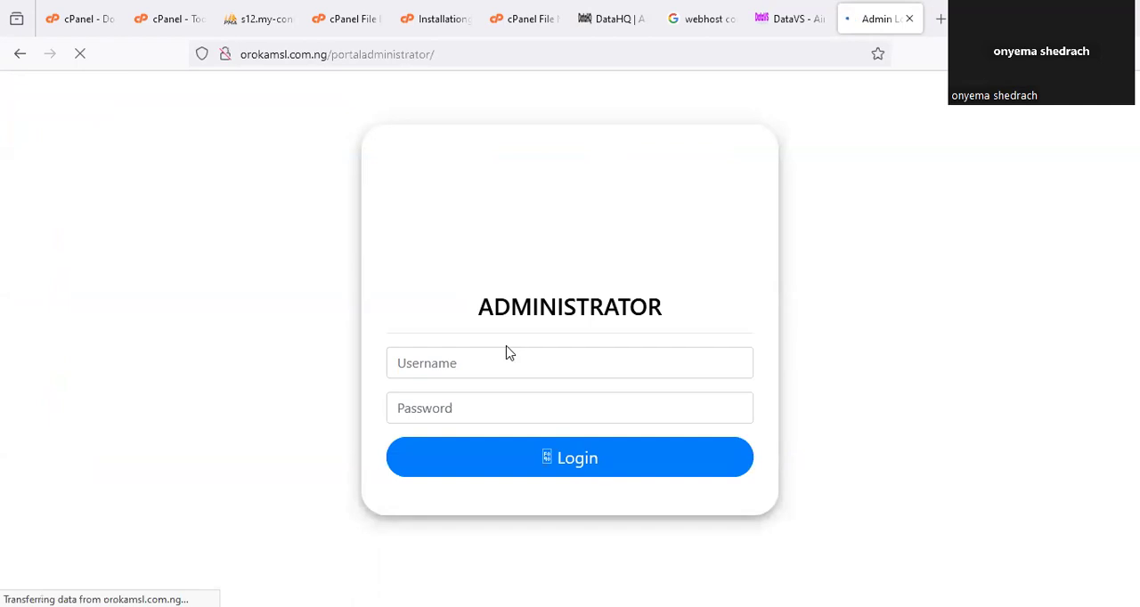
{"action": "left_click", "coordinate": [507, 365]}
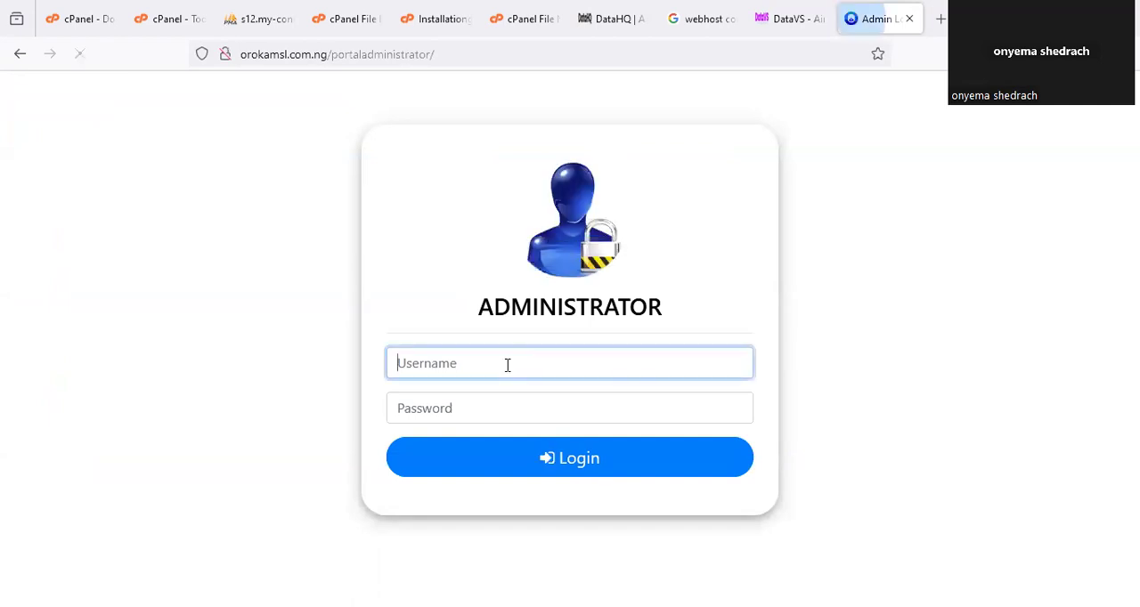
{"action": "type", "text": "admin"}
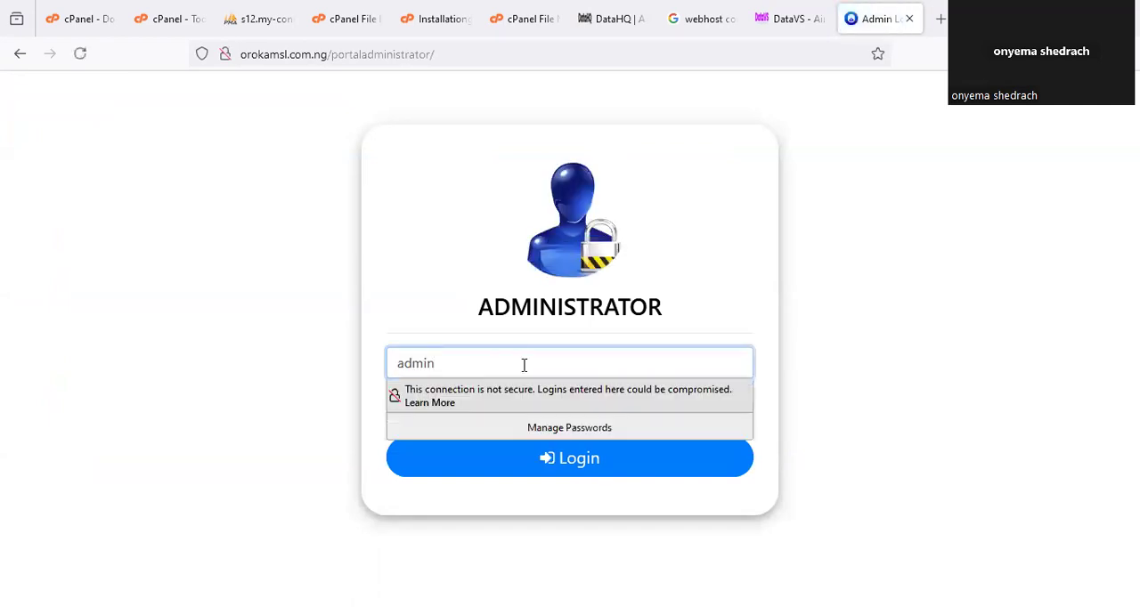
{"action": "left_click", "coordinate": [693, 324]}
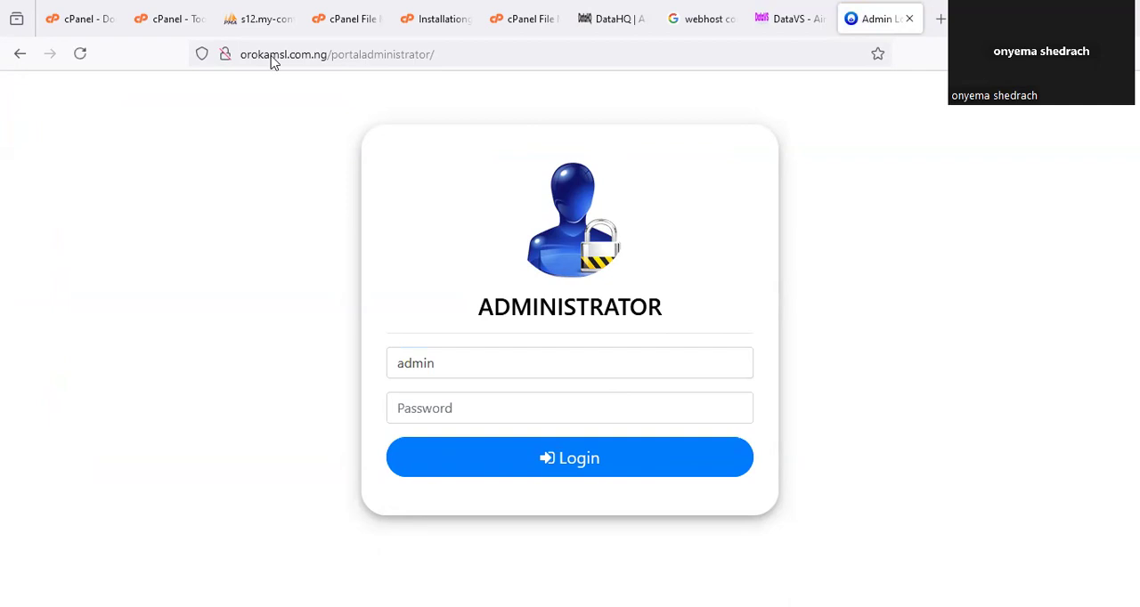
{"action": "left_click", "coordinate": [569, 457]}
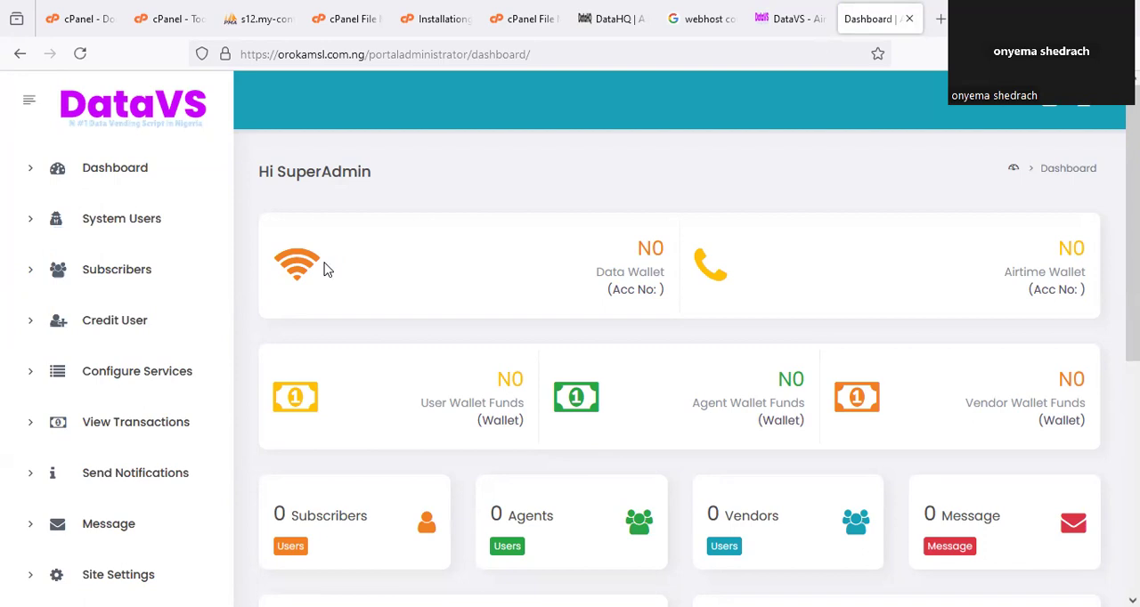
Review the installation guide down to its section on done-for-you services and their price.
{"action": "left_click", "coordinate": [435, 16]}
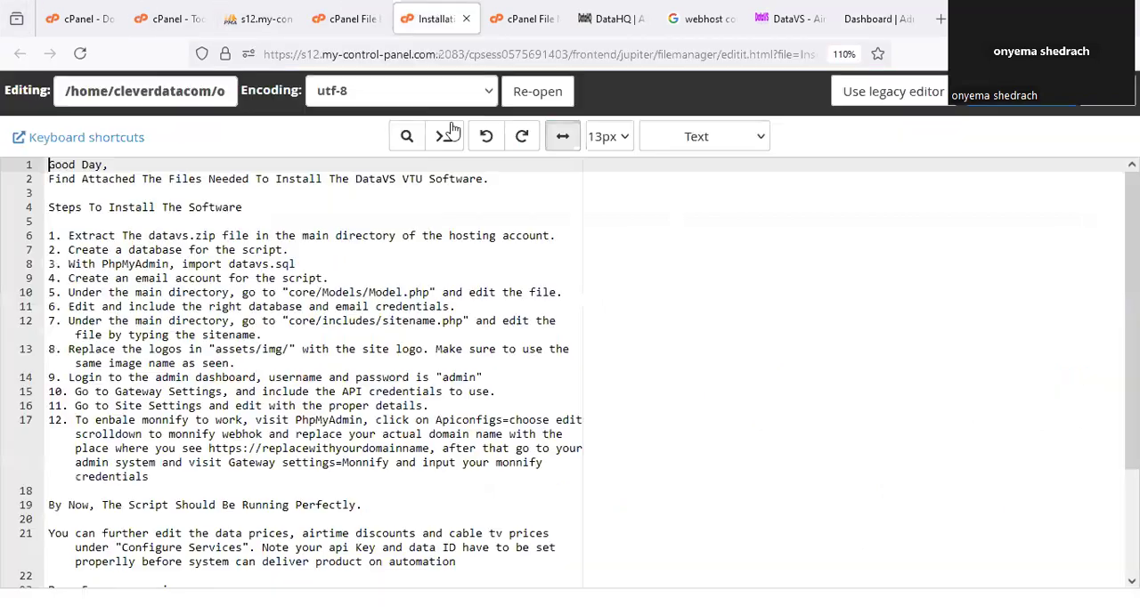
{"action": "scroll", "coordinate": [323, 474], "scroll_direction": "down", "scroll_amount": 3}
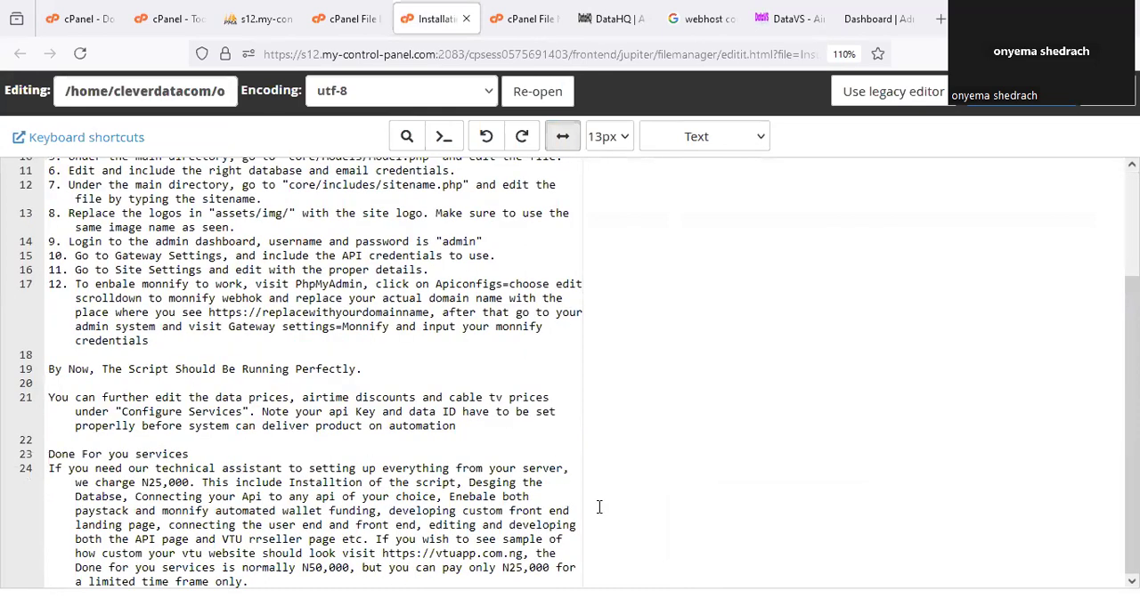
{"action": "mouse_move", "coordinate": [552, 545]}
{"action": "left_mouse_down"}
{"action": "mouse_move", "coordinate": [574, 562]}
{"action": "mouse_move", "coordinate": [532, 541]}
{"action": "left_mouse_up"}
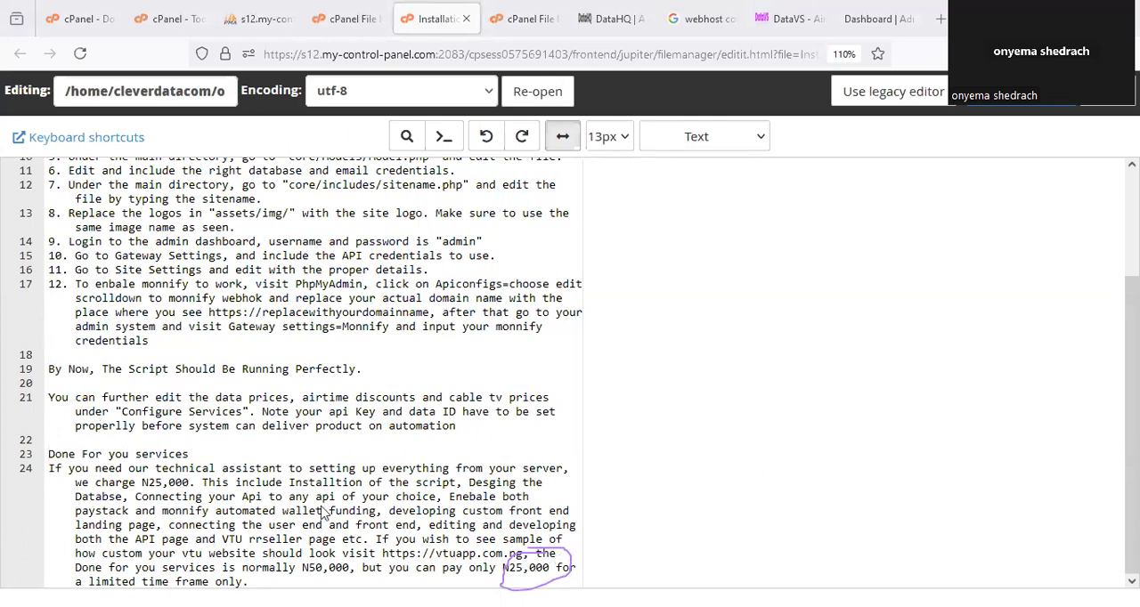
Return to the administrator dashboard and examine its wallet cards and its subscriber, agent and vendor summaries.
{"action": "left_click", "coordinate": [863, 19]}
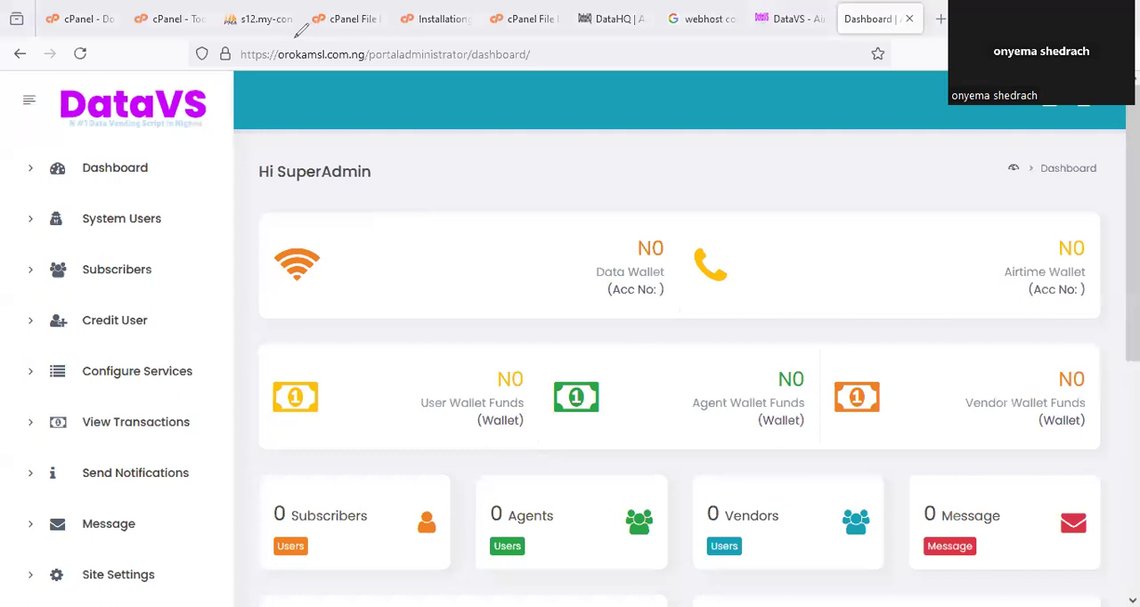
{"action": "mouse_move", "coordinate": [281, 37]}
{"action": "left_mouse_down"}
{"action": "mouse_move", "coordinate": [381, 52]}
{"action": "mouse_move", "coordinate": [371, 38]}
{"action": "mouse_move", "coordinate": [353, 36]}
{"action": "mouse_move", "coordinate": [374, 51]}
{"action": "left_mouse_up"}
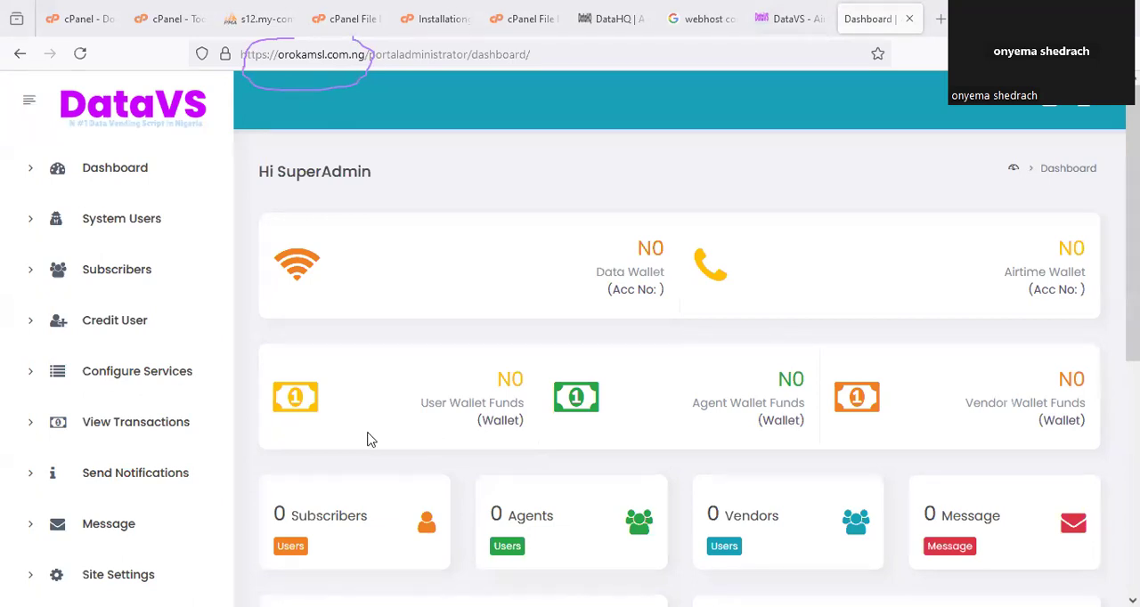
{"action": "scroll", "coordinate": [775, 307], "scroll_direction": "down", "scroll_amount": 2}
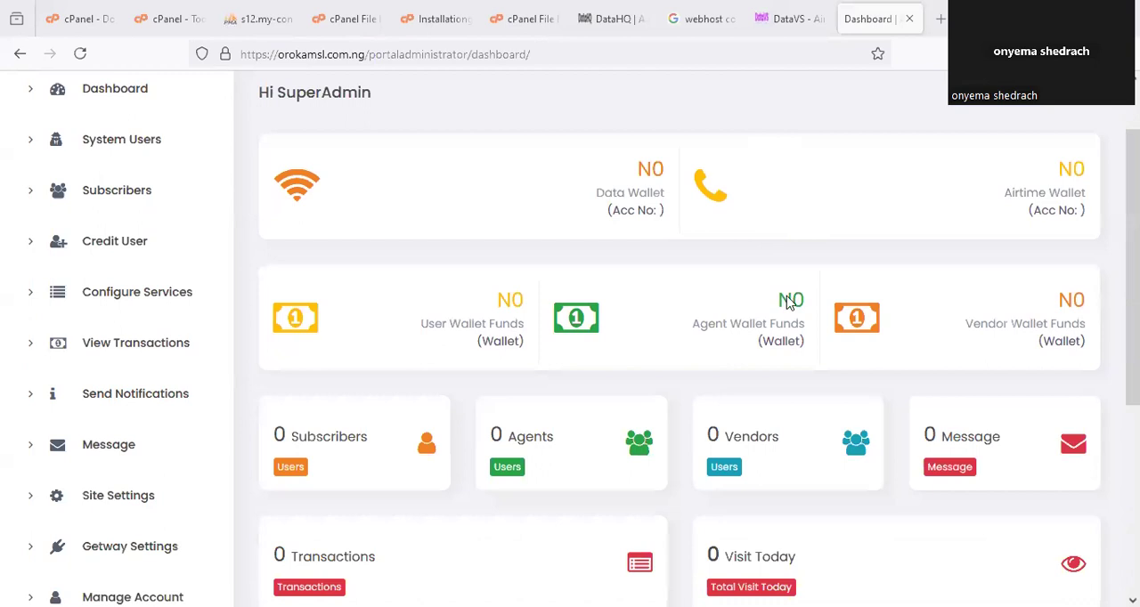
{"action": "scroll", "coordinate": [789, 303], "scroll_direction": "down", "scroll_amount": 2}
{"action": "scroll", "coordinate": [806, 248], "scroll_direction": "up", "scroll_amount": 4}
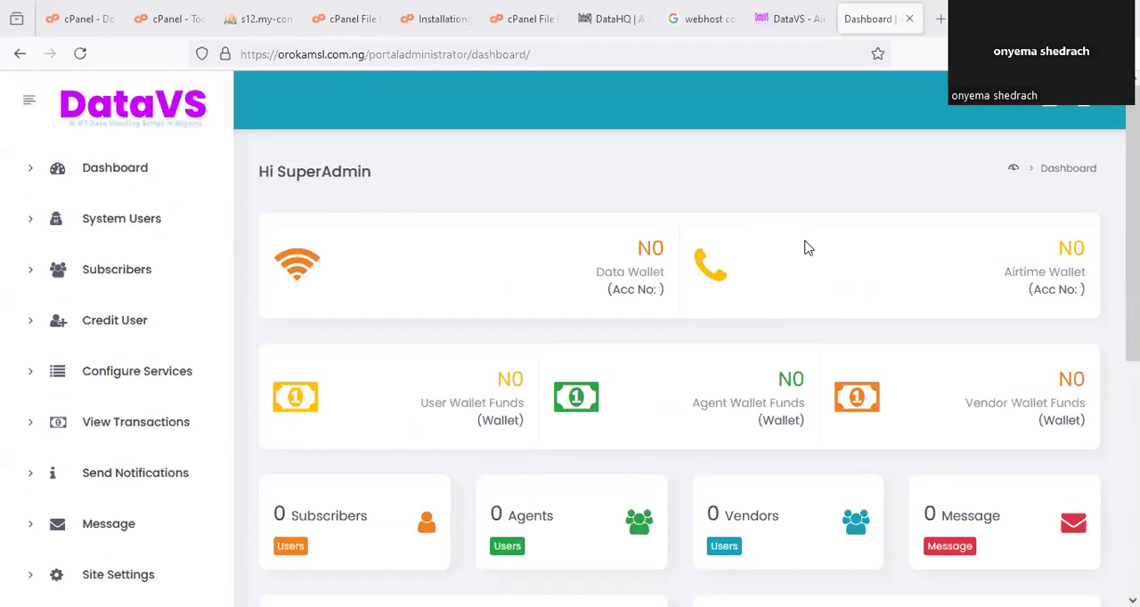
{"action": "scroll", "coordinate": [792, 256], "scroll_direction": "down", "scroll_amount": 2}
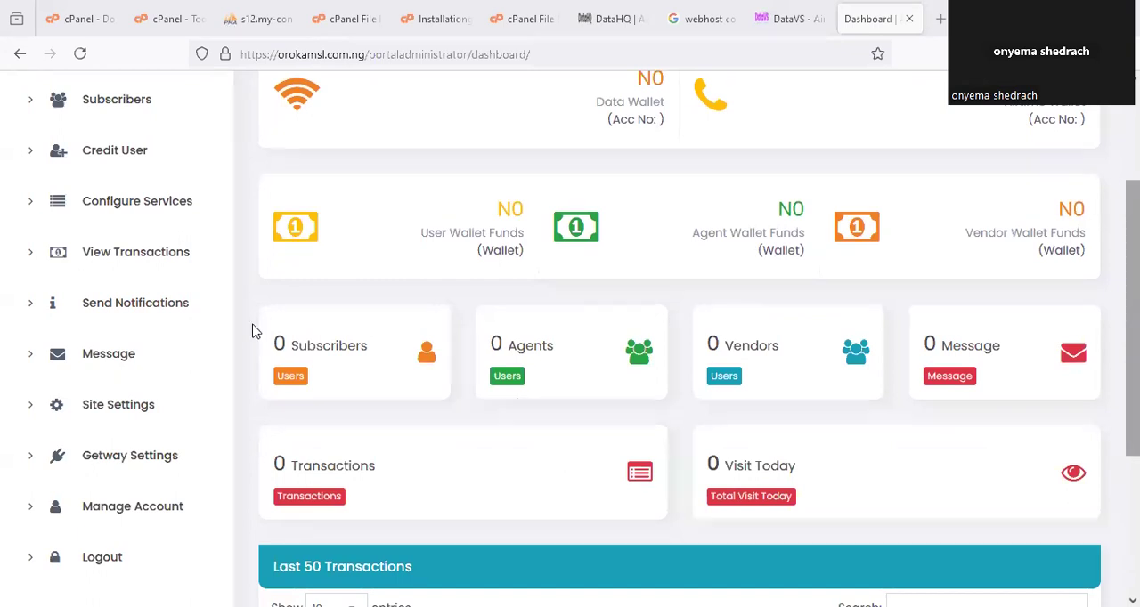
{"action": "left_click_drag", "start_coordinate": [354, 322], "coordinate": [367, 330]}
{"action": "mouse_move", "coordinate": [533, 299]}
{"action": "left_mouse_down"}
{"action": "mouse_move", "coordinate": [495, 342]}
{"action": "mouse_move", "coordinate": [602, 317]}
{"action": "left_mouse_up"}
{"action": "left_click_drag", "start_coordinate": [748, 322], "coordinate": [704, 352]}
{"action": "left_click_drag", "start_coordinate": [818, 340], "coordinate": [809, 335]}
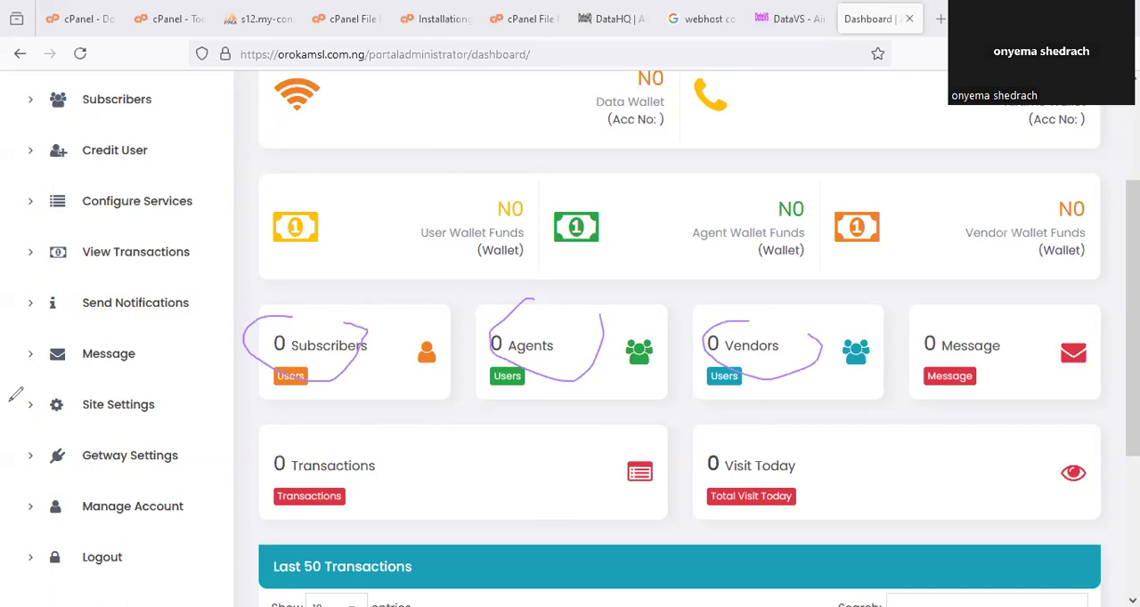
{"action": "left_click", "coordinate": [785, 85]}
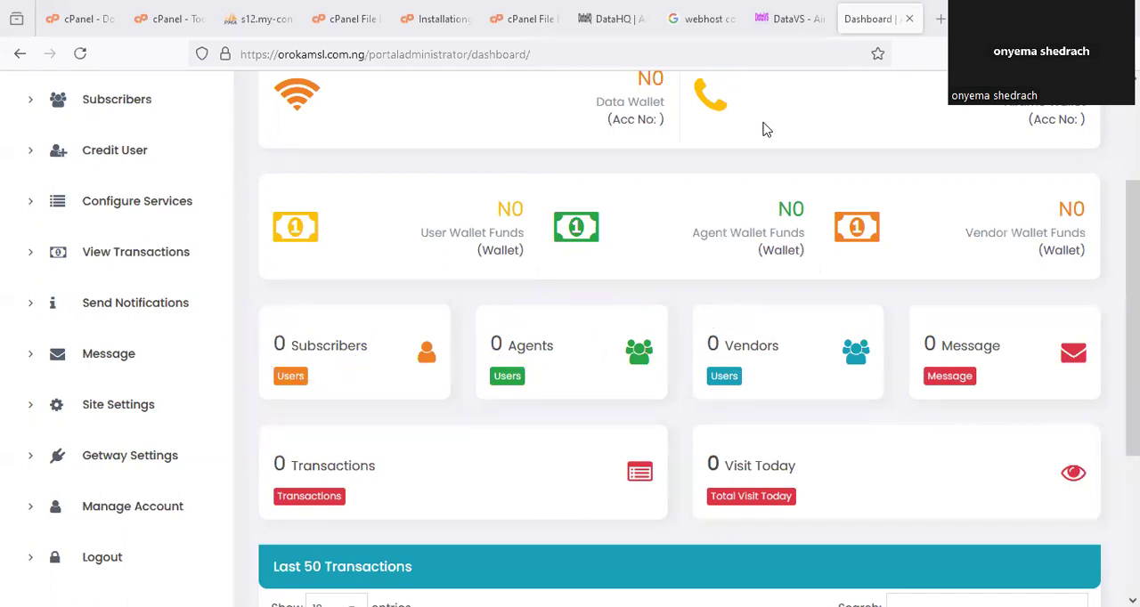
Open the app directory from the orokamsl.com.ng index listing and check the logo on its login page.
{"action": "left_click_drag", "start_coordinate": [368, 76], "coordinate": [344, 45]}
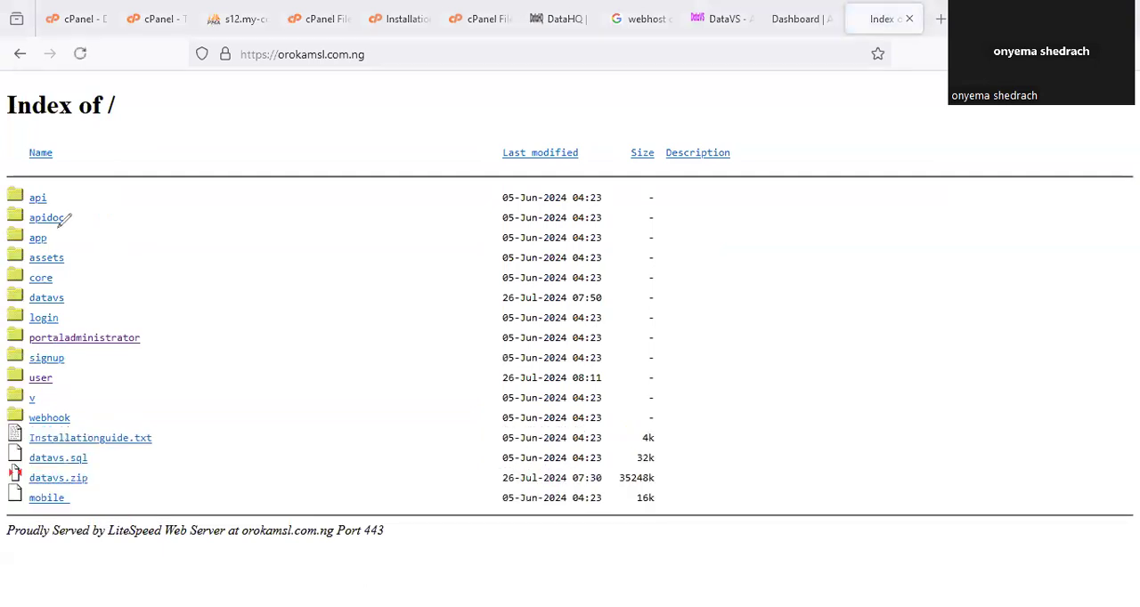
{"action": "left_click_drag", "start_coordinate": [24, 229], "coordinate": [56, 220]}
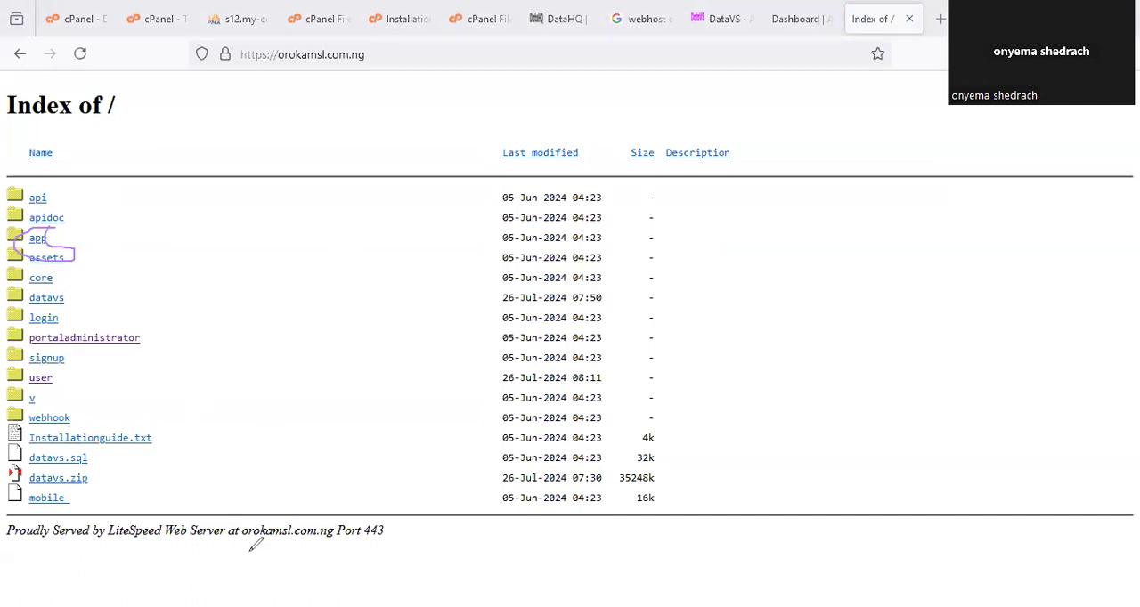
{"action": "key", "text": "Escape"}
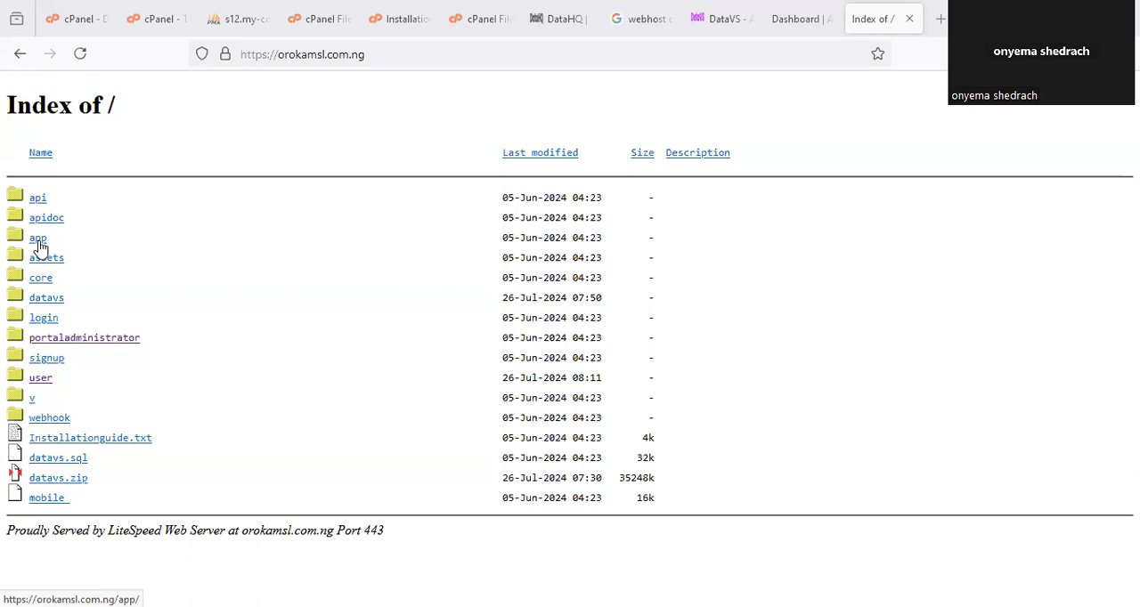
{"action": "left_click", "coordinate": [37, 239]}
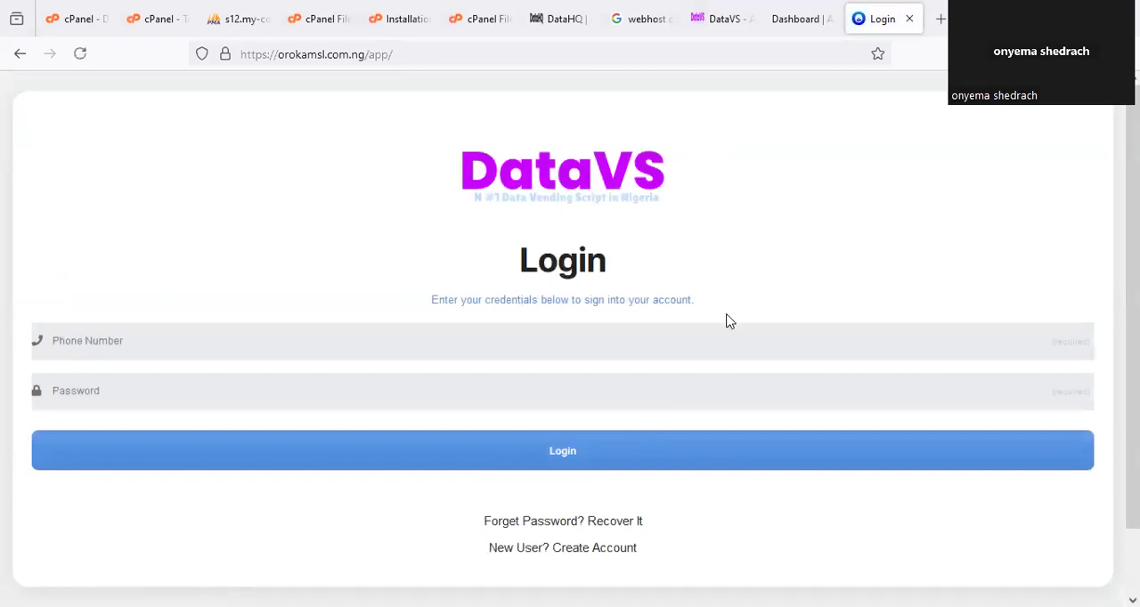
{"action": "left_click_drag", "start_coordinate": [463, 113], "coordinate": [518, 96]}
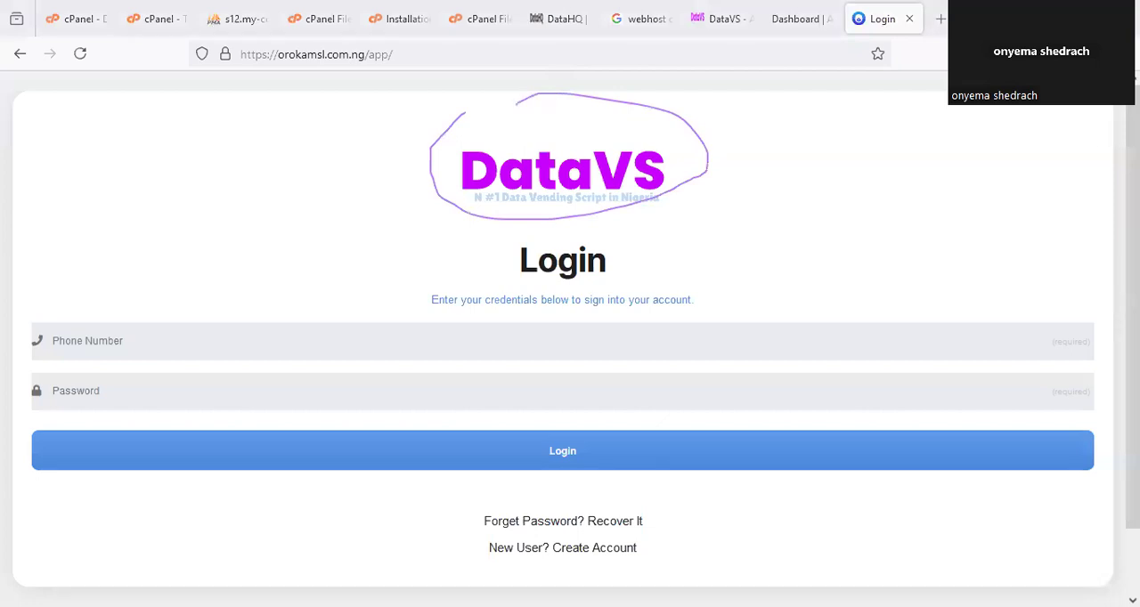
Consult the installation guide's logo instructions, and open the orokamsl.com.ng assets/img folder in the File Manager.
{"action": "left_click", "coordinate": [398, 8]}
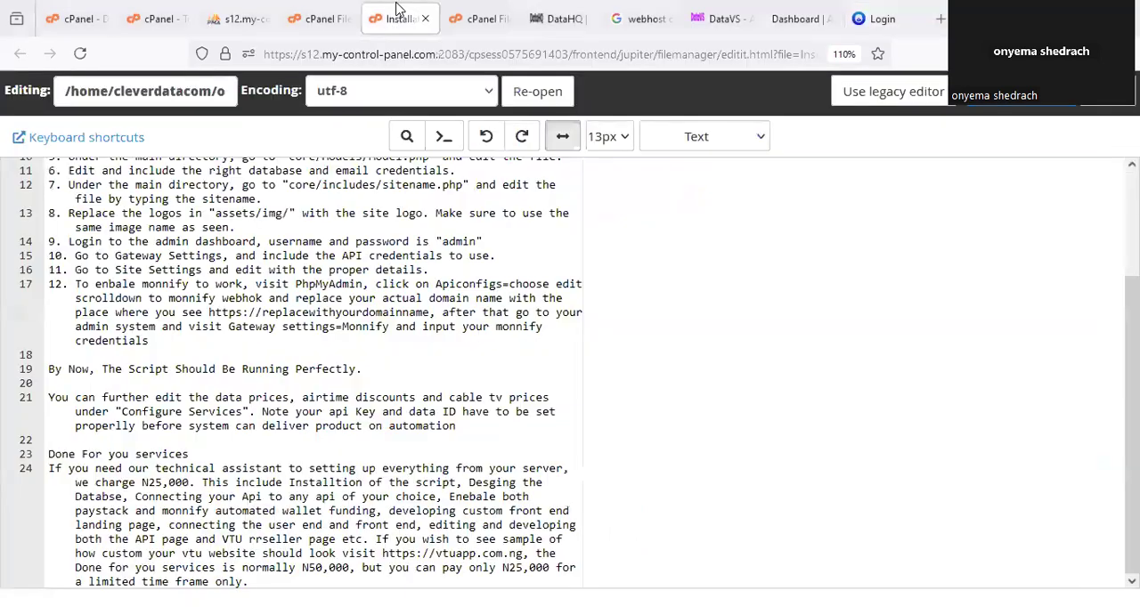
{"action": "scroll", "coordinate": [497, 301], "scroll_direction": "up", "scroll_amount": 2}
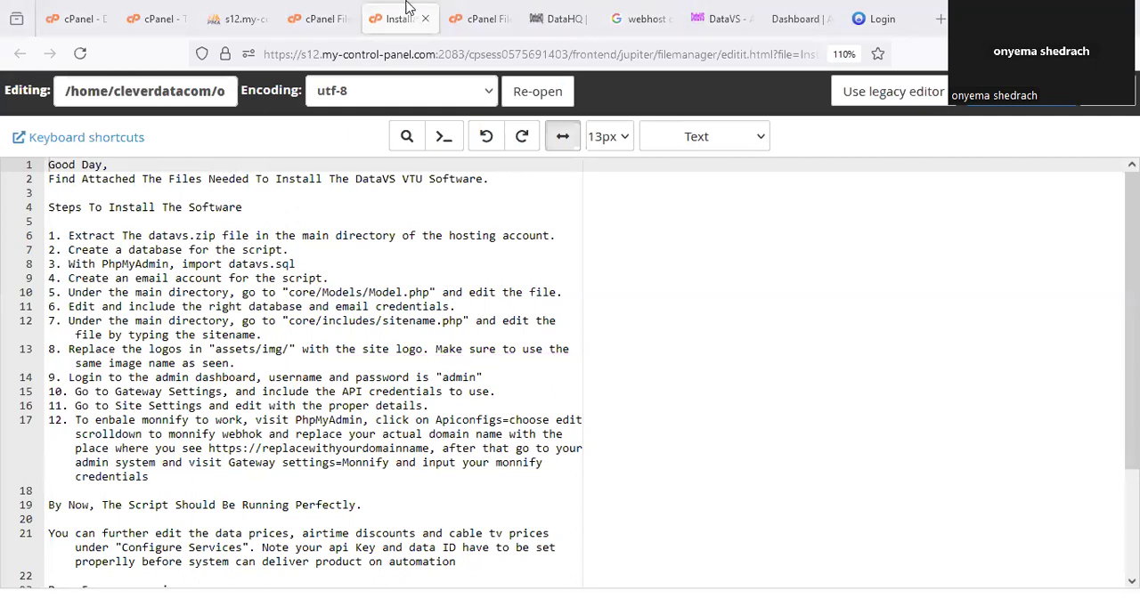
{"action": "left_click", "coordinate": [321, 9]}
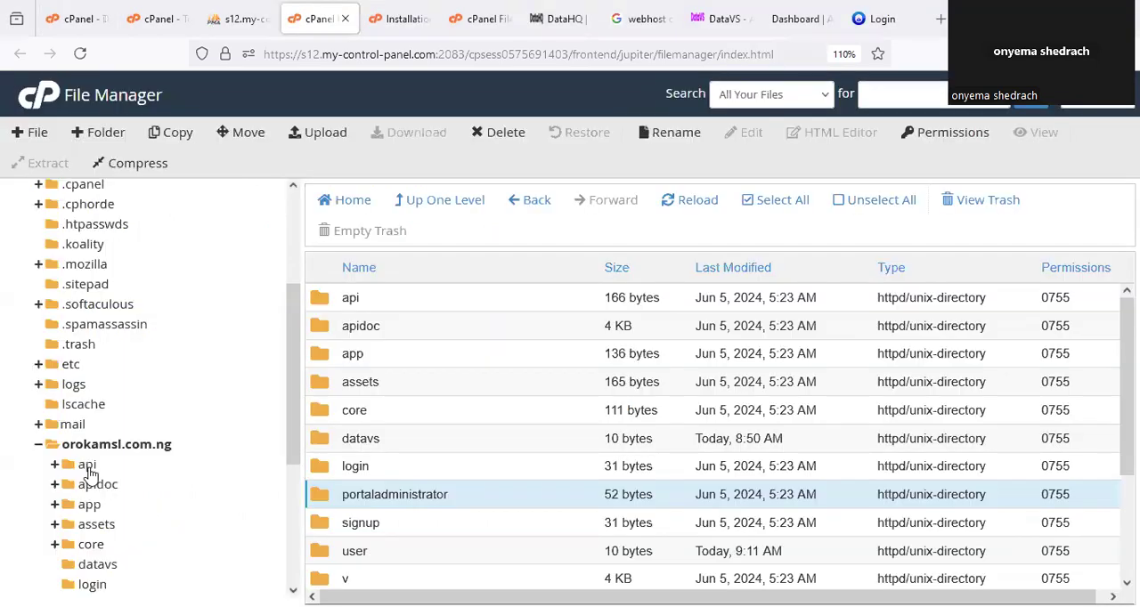
{"action": "scroll", "coordinate": [89, 472], "scroll_direction": "down", "scroll_amount": 5}
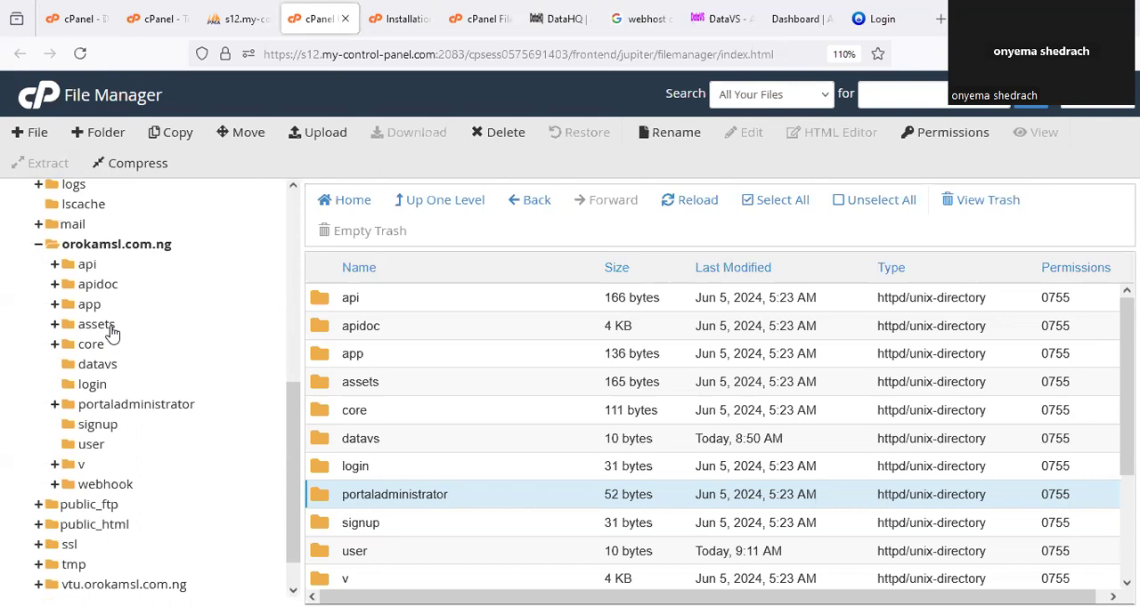
{"action": "left_click_drag", "start_coordinate": [88, 300], "coordinate": [89, 297]}
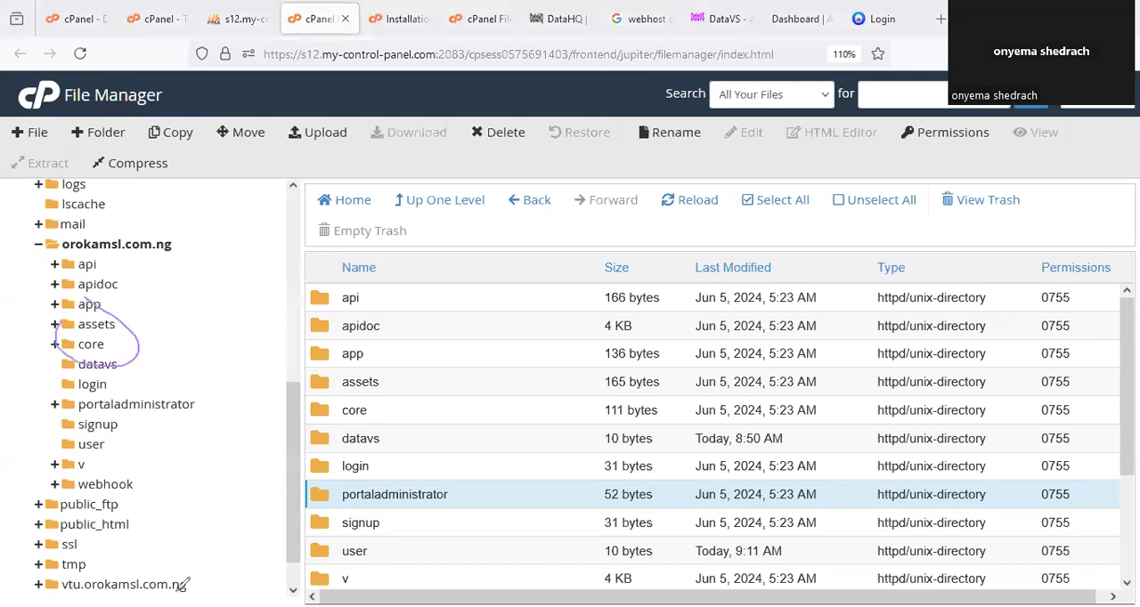
{"action": "left_click", "coordinate": [157, 324]}
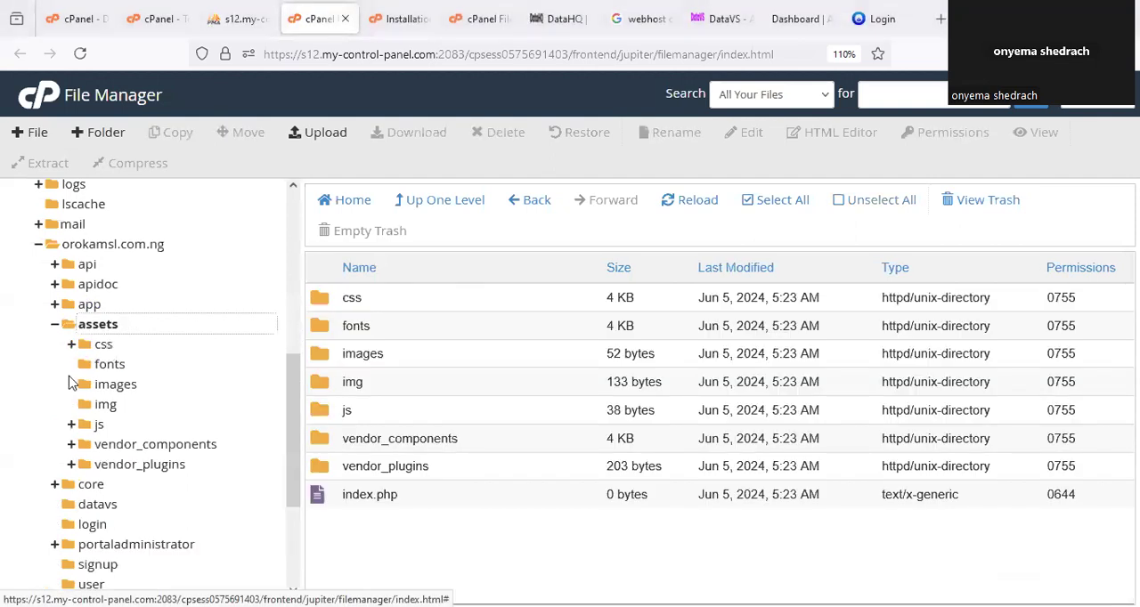
{"action": "left_click", "coordinate": [106, 405]}
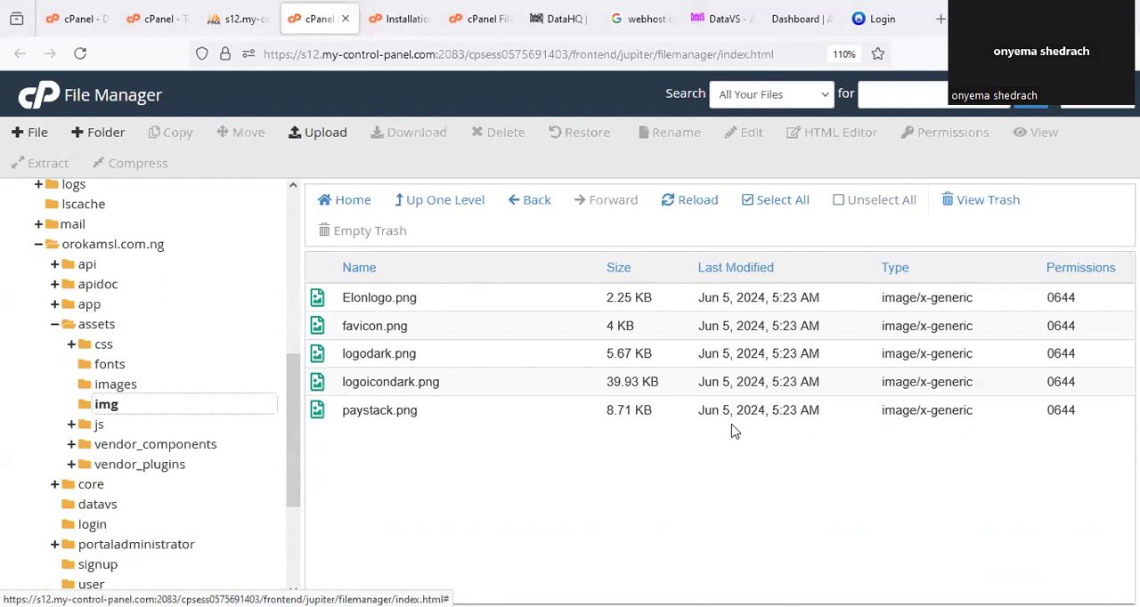
Upload the logo image vbt from Downloads to the assets/img folder and refresh the file list.
{"action": "left_click", "coordinate": [323, 135]}
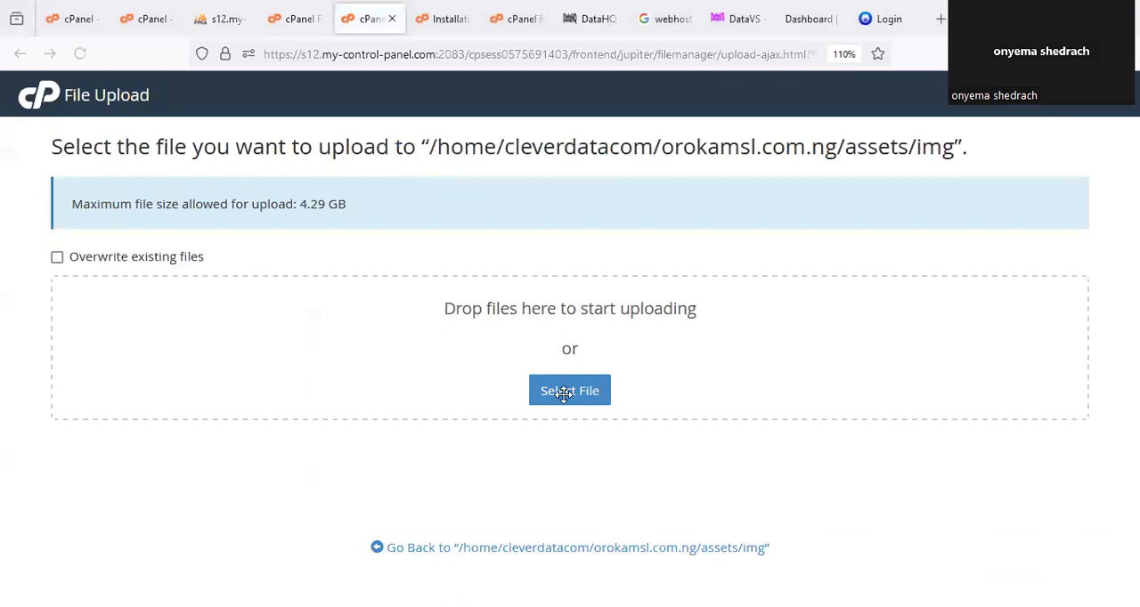
{"action": "left_click", "coordinate": [564, 394]}
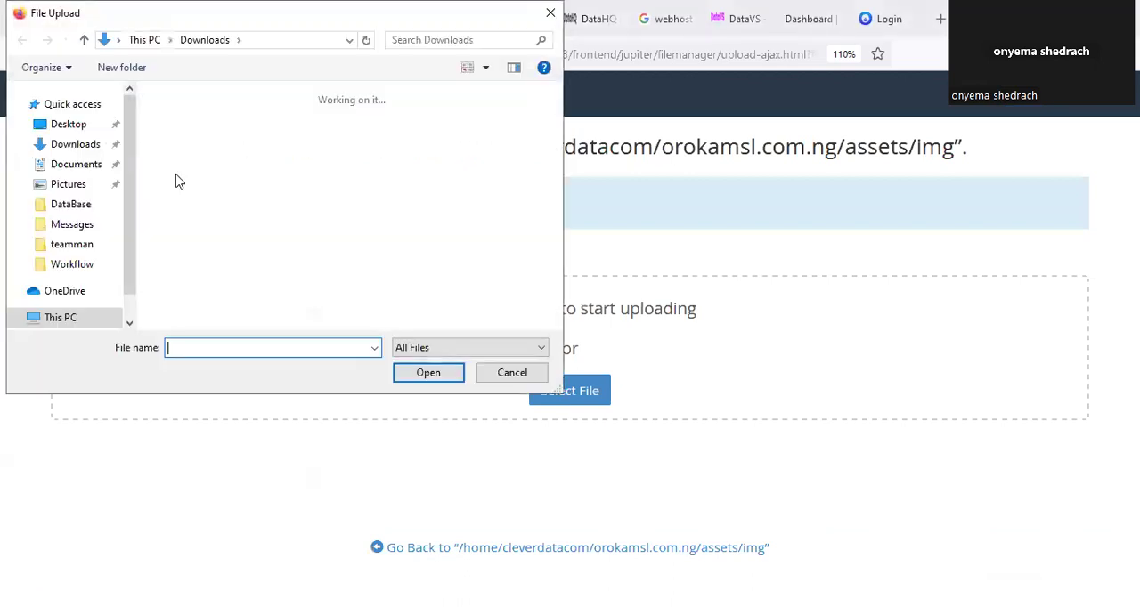
{"action": "left_click", "coordinate": [446, 242]}
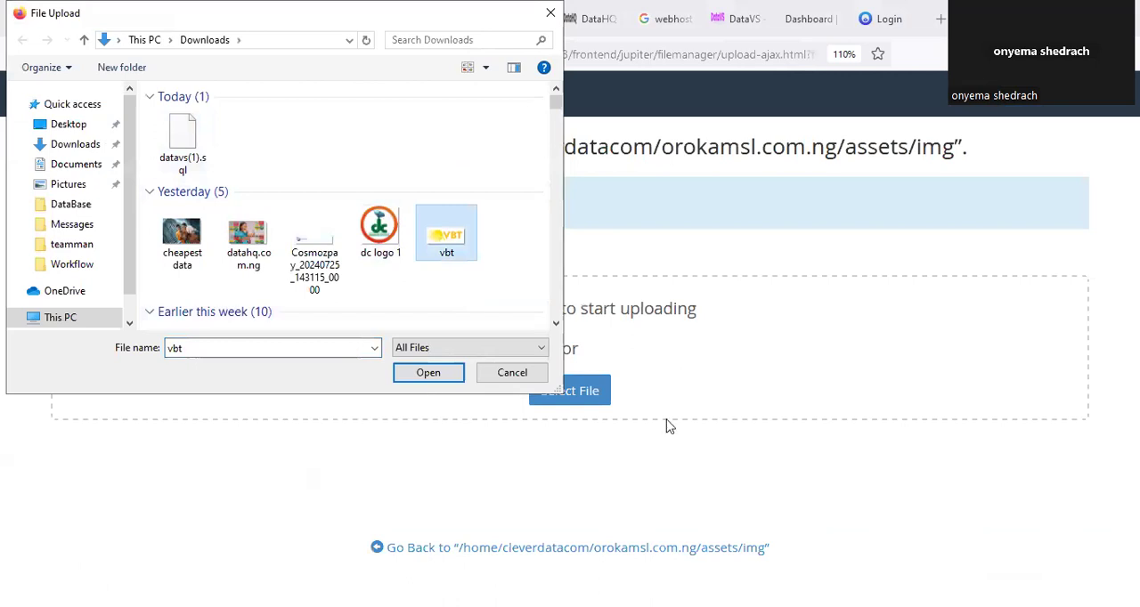
{"action": "left_click", "coordinate": [445, 377]}
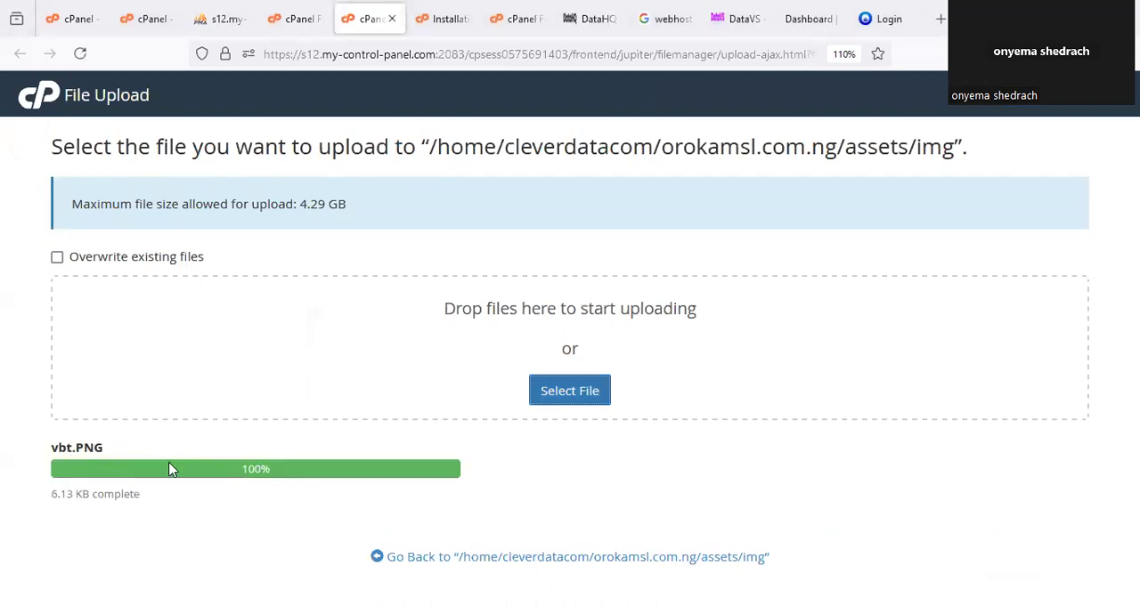
{"action": "left_click", "coordinate": [392, 19]}
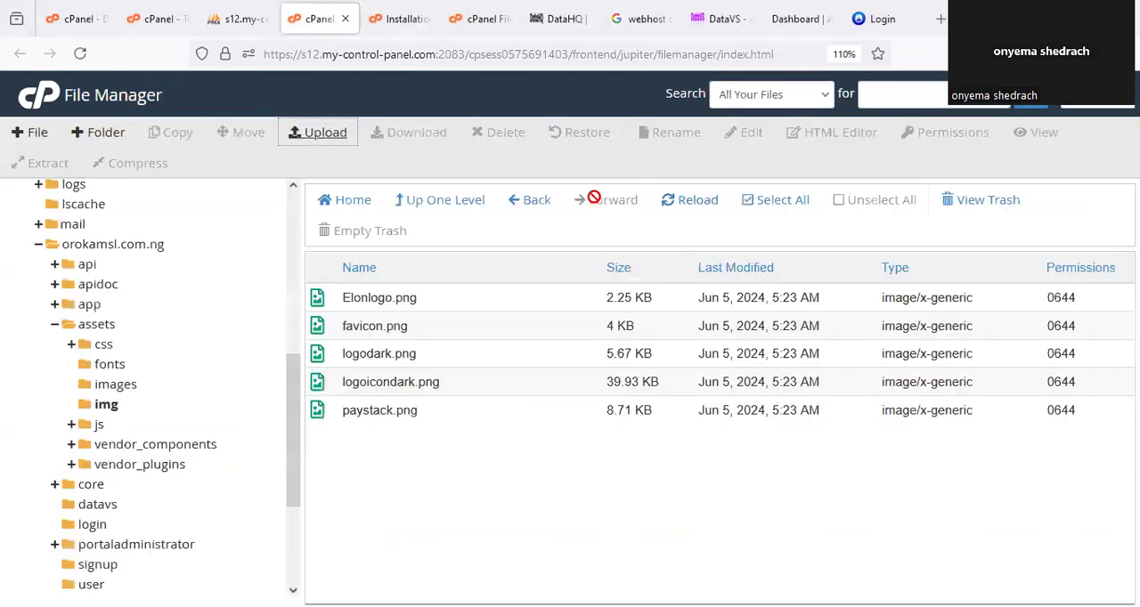
{"action": "left_click", "coordinate": [684, 219]}
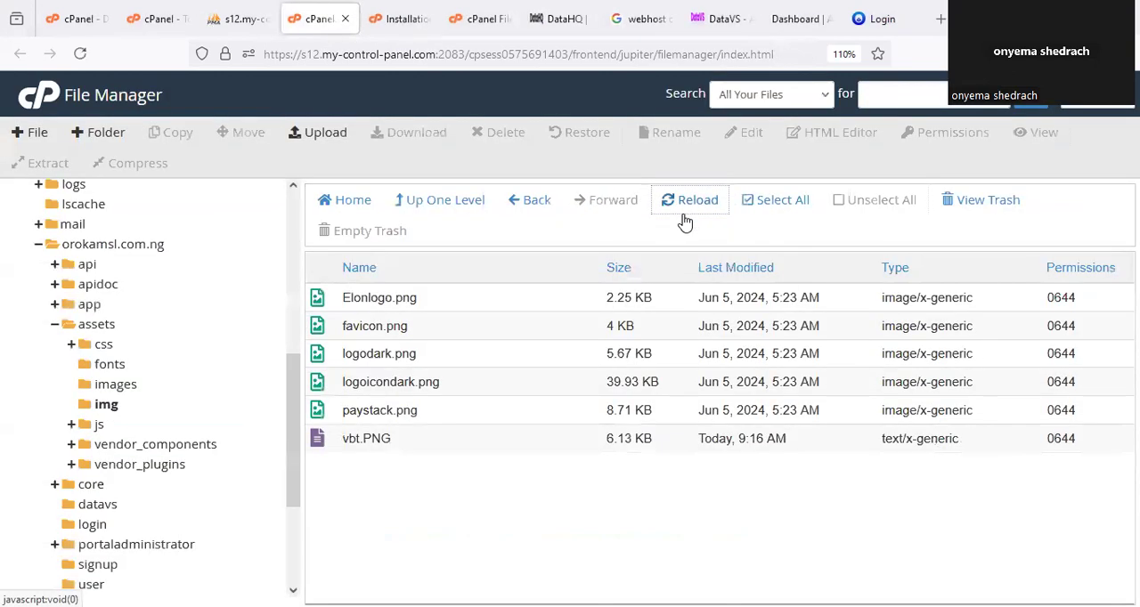
Copy the file name Elonlogo.png from its rename dialog, leaving the file's name as it is.
{"action": "left_click", "coordinate": [397, 294]}
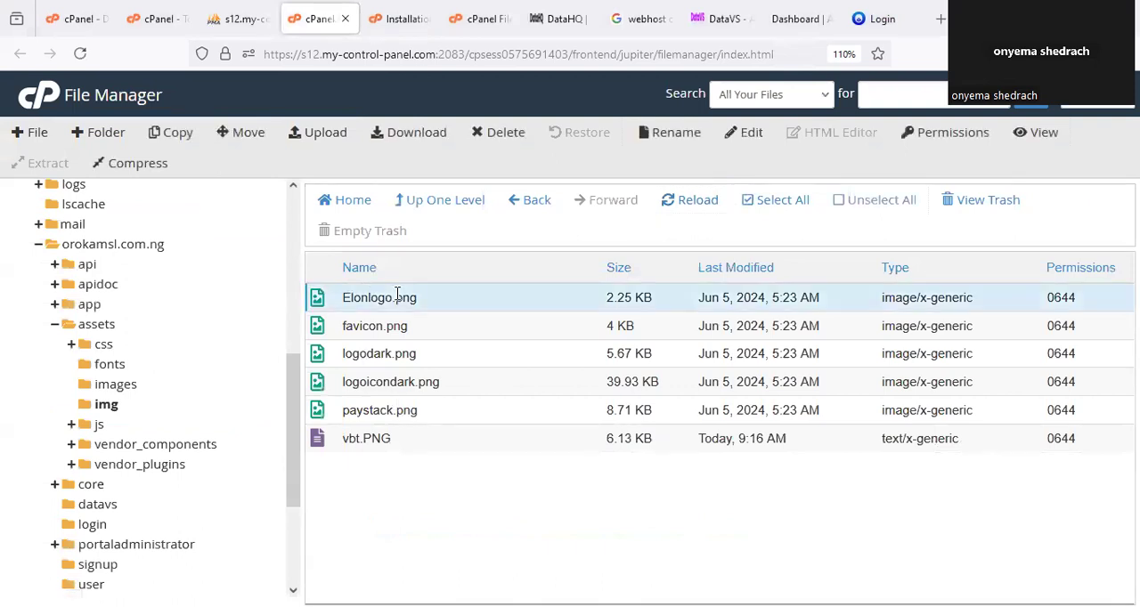
{"action": "right_click", "coordinate": [397, 295]}
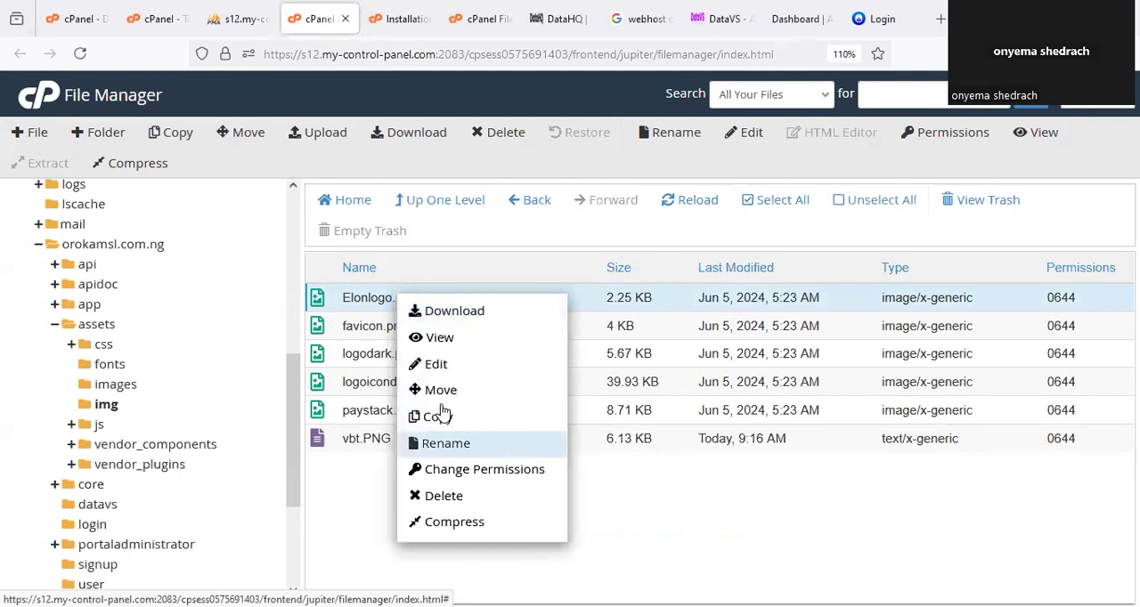
{"action": "left_click", "coordinate": [427, 443]}
{"action": "left_click_drag", "start_coordinate": [492, 356], "coordinate": [377, 357]}
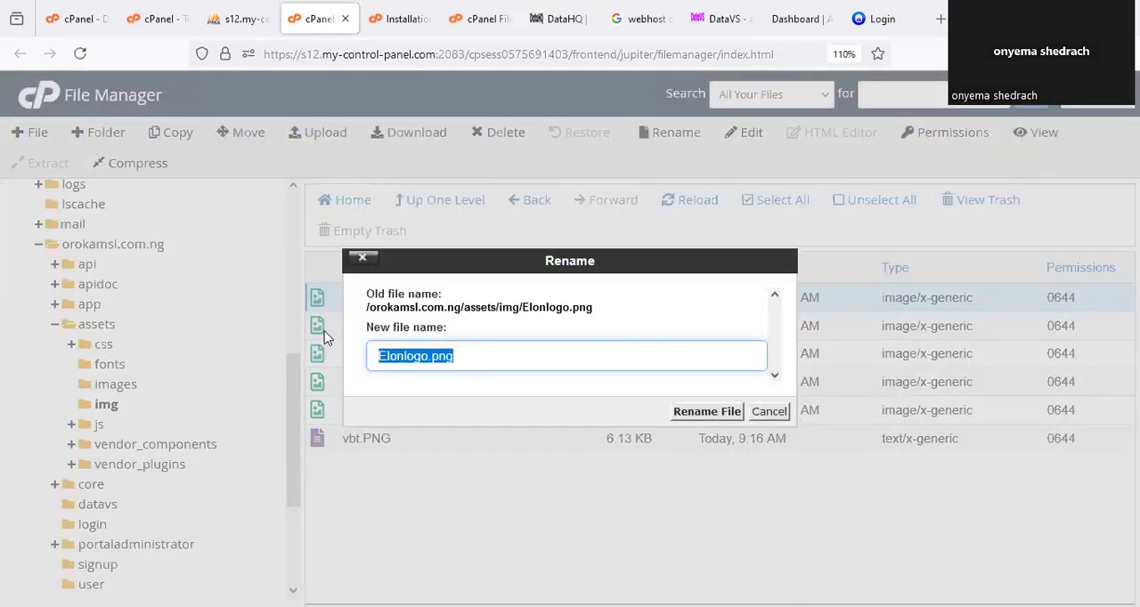
{"action": "right_click", "coordinate": [472, 329]}
{"action": "left_click", "coordinate": [506, 269]}
{"action": "left_click", "coordinate": [470, 344]}
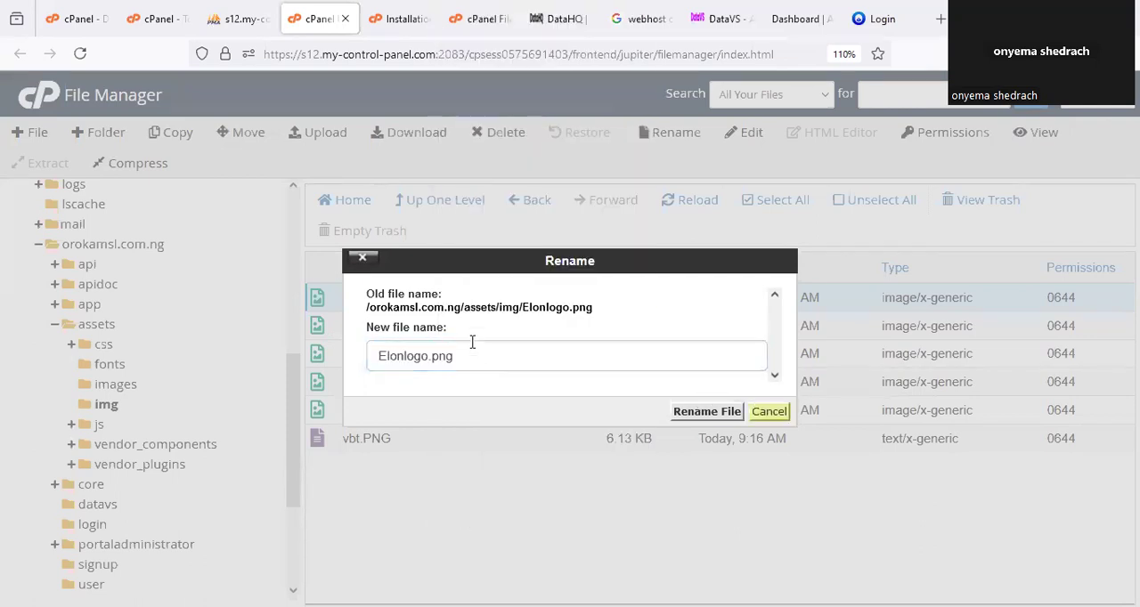
{"action": "key", "text": "Escape"}
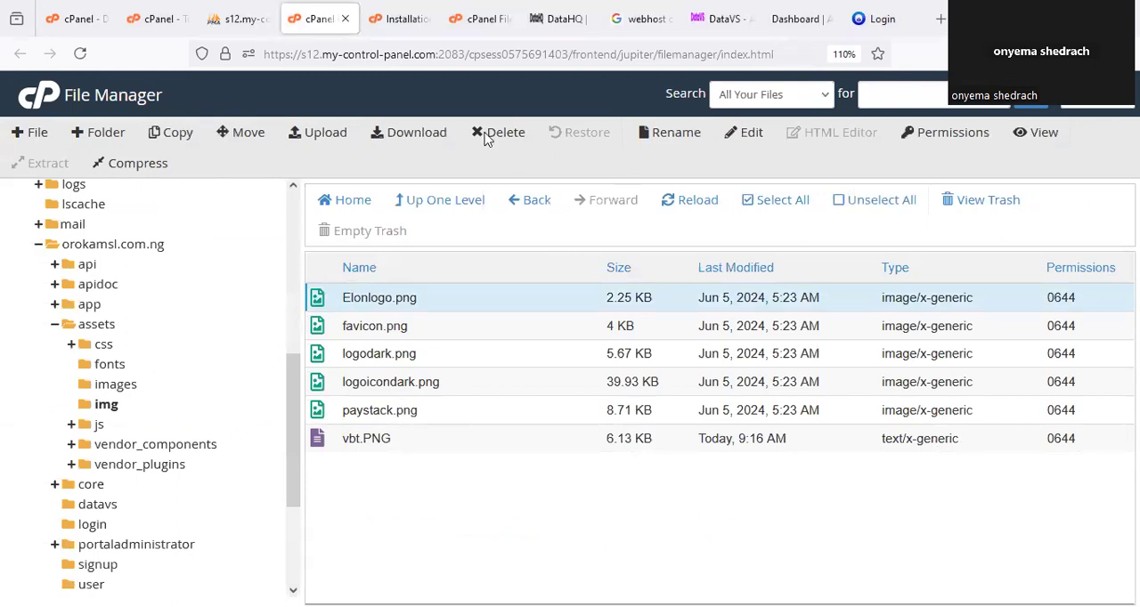
Permanently delete the old Elonlogo.png from the assets/img folder, skipping the trash.
{"action": "left_click_drag", "start_coordinate": [468, 119], "coordinate": [501, 109]}
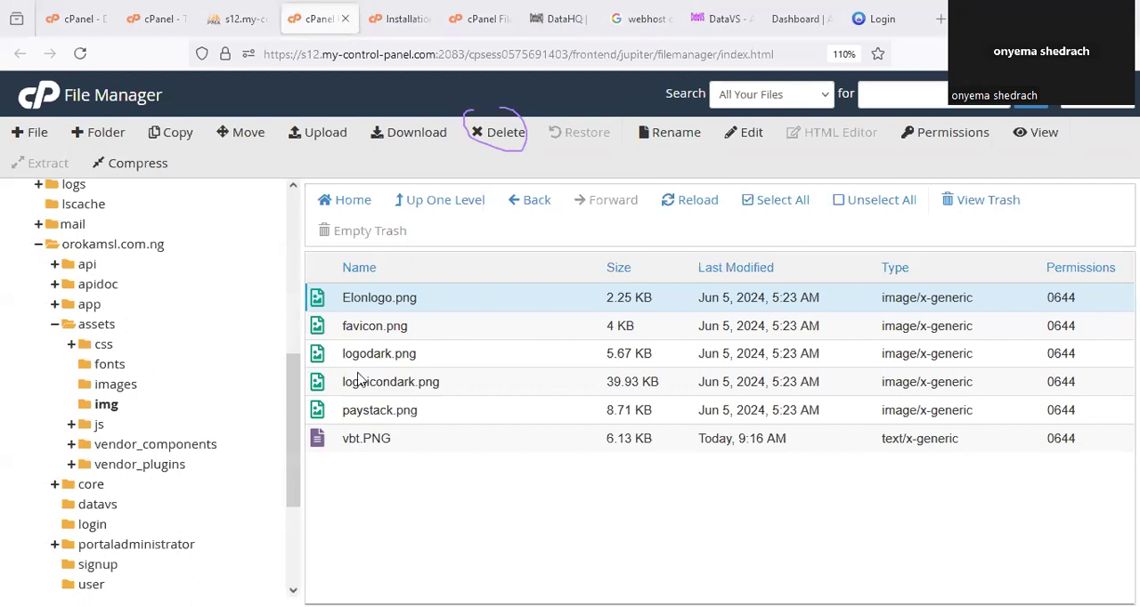
{"action": "left_click", "coordinate": [496, 136]}
{"action": "left_click", "coordinate": [529, 348]}
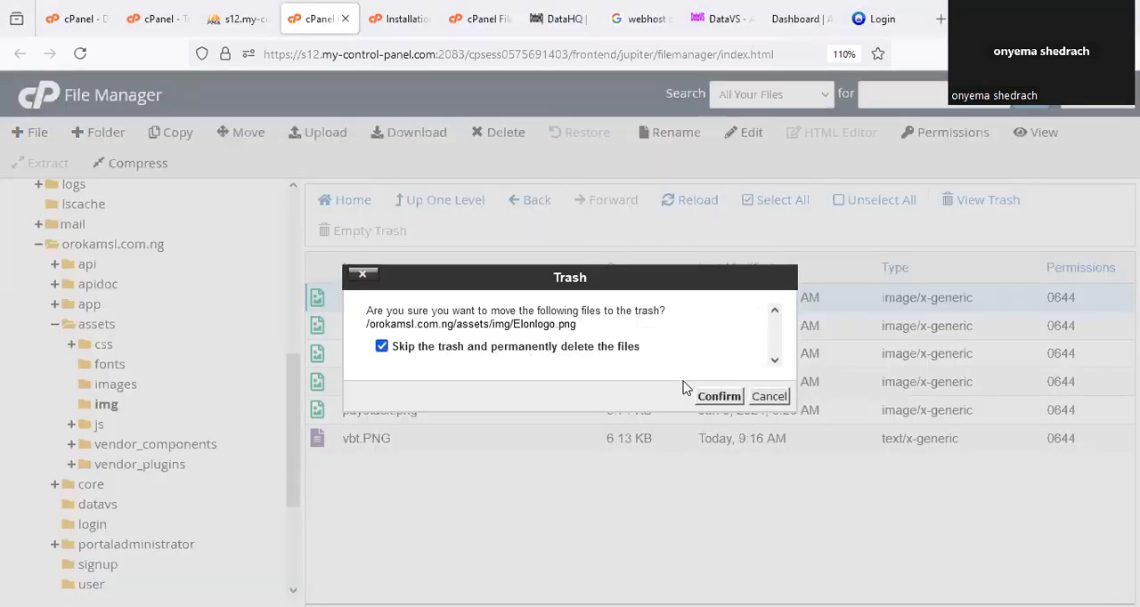
{"action": "left_click", "coordinate": [717, 396]}
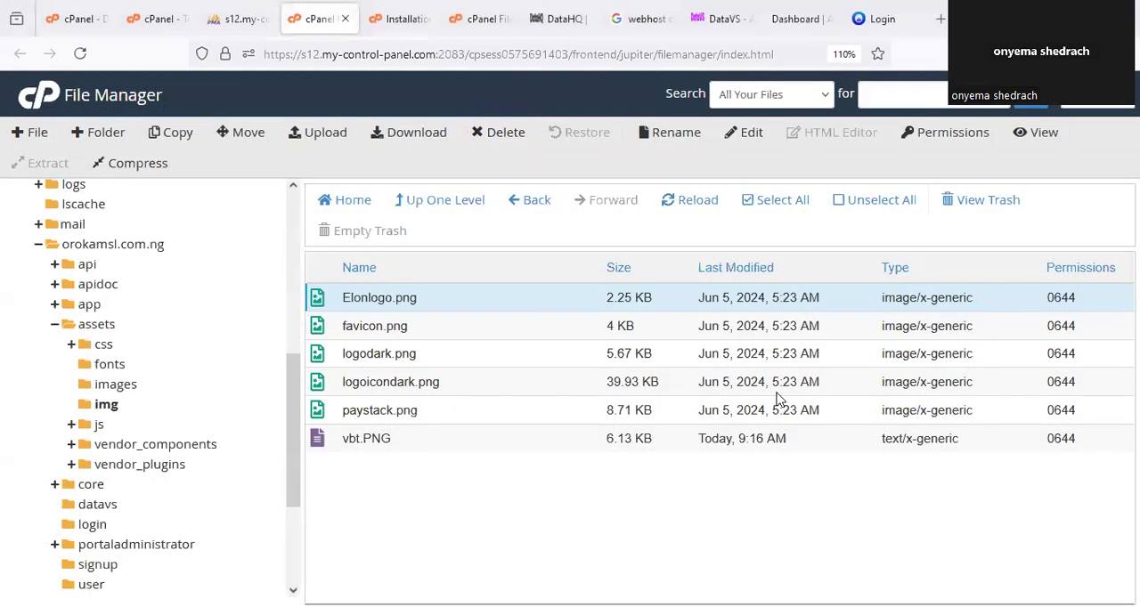
Rename the uploaded vbt.PNG in assets/img to Elonlogo.png, using the copied file name.
{"action": "right_click", "coordinate": [399, 342]}
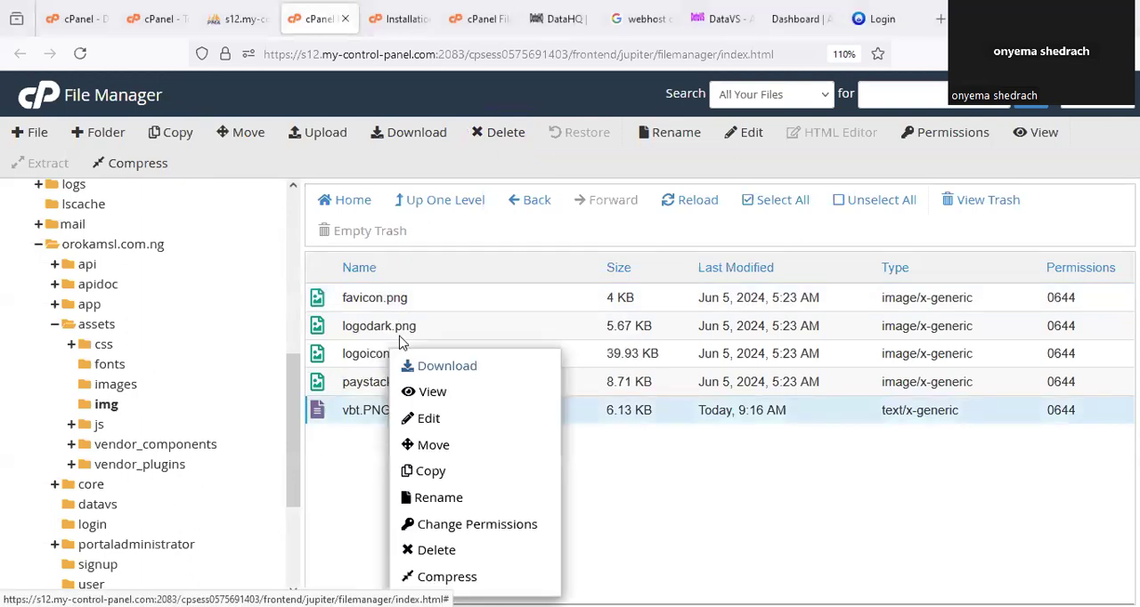
{"action": "left_click", "coordinate": [329, 509]}
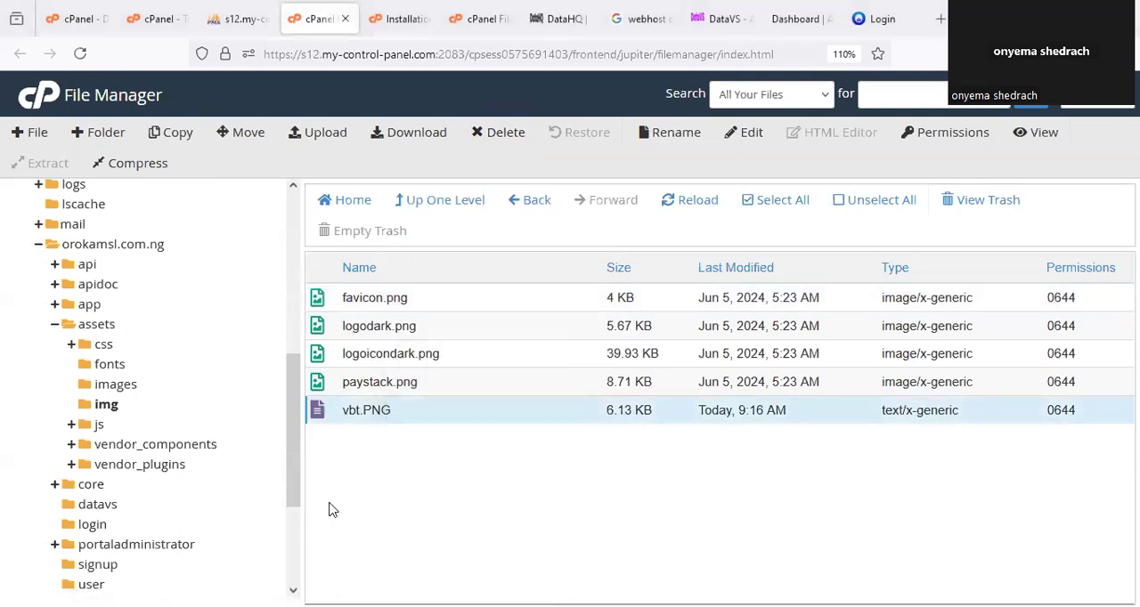
{"action": "right_click", "coordinate": [360, 418]}
{"action": "left_click", "coordinate": [440, 491]}
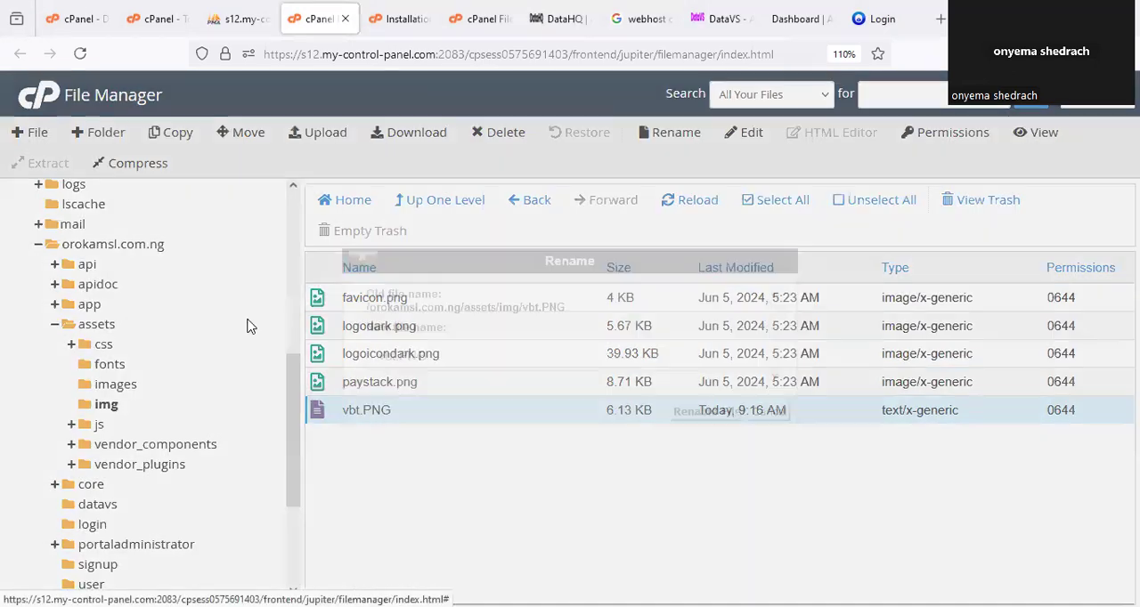
{"action": "left_click_drag", "start_coordinate": [446, 355], "coordinate": [379, 357]}
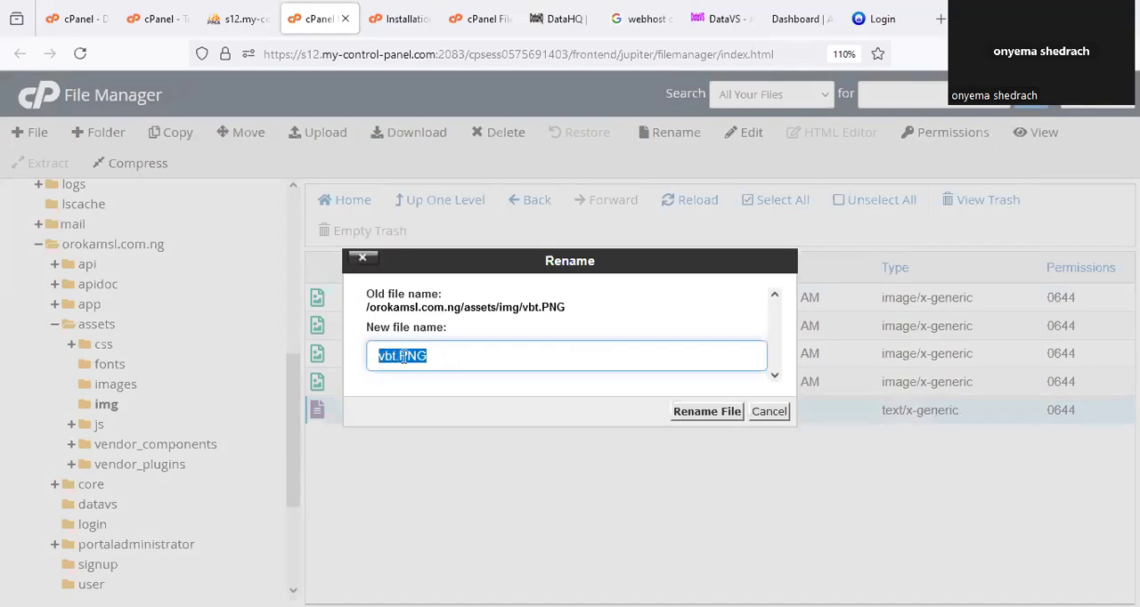
{"action": "key", "text": "ctrl+v"}
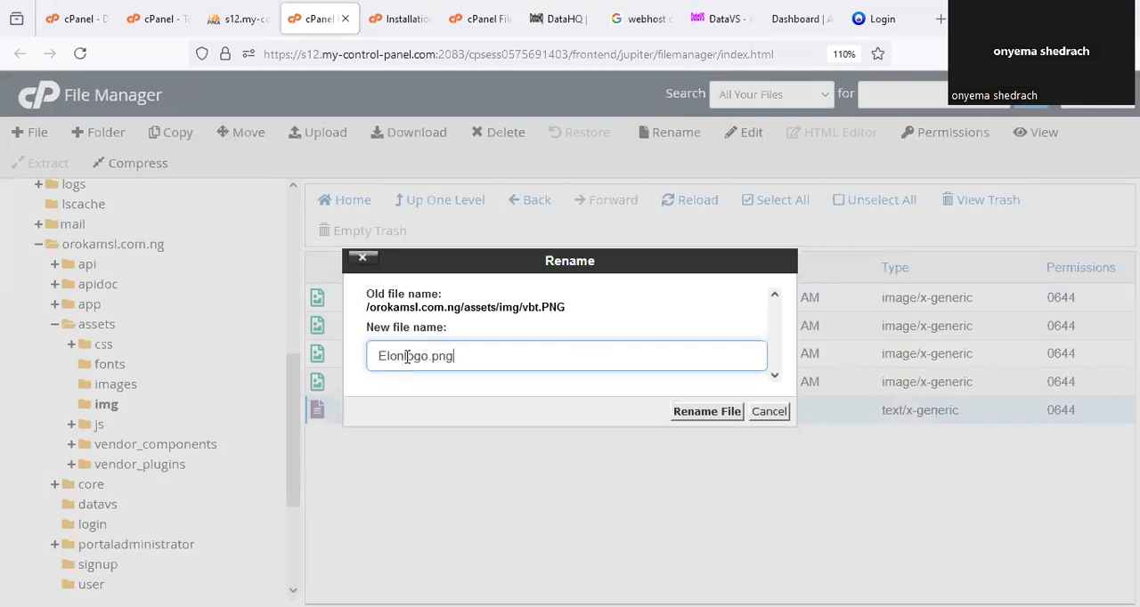
{"action": "left_click", "coordinate": [707, 412]}
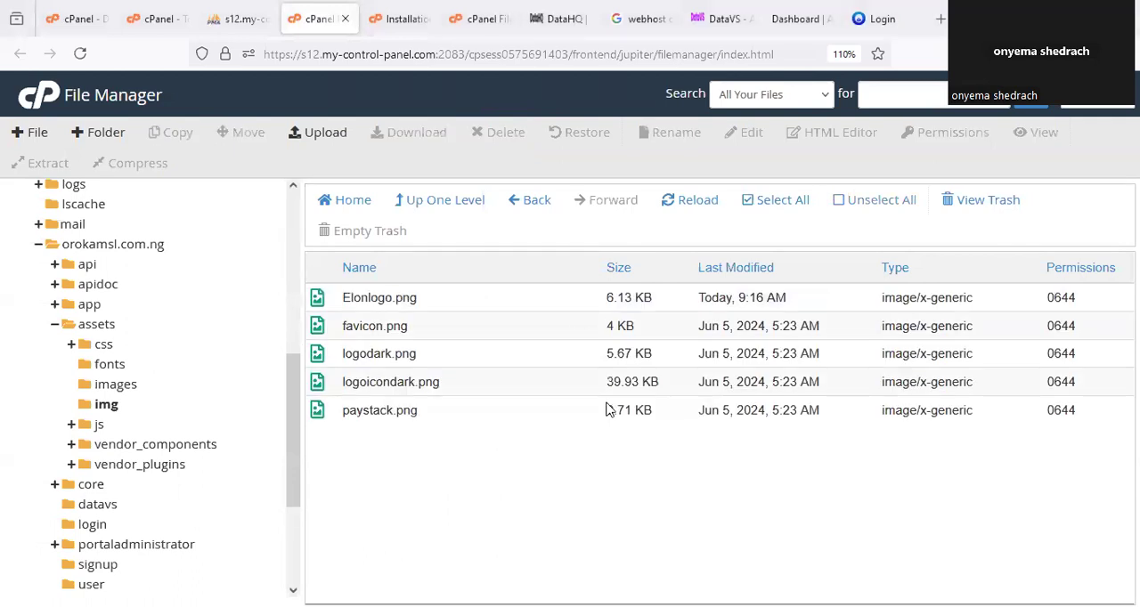
Reload the portal's login page at orokamsl.com.ng/app and check the logo there and on the account registration page.
{"action": "left_click", "coordinate": [881, 18]}
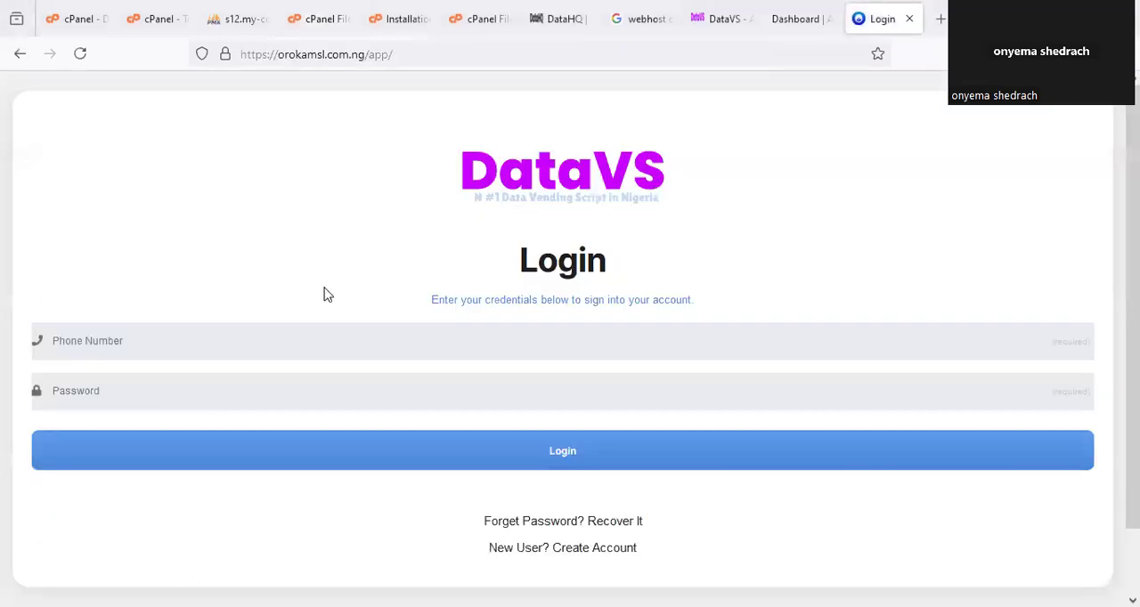
{"action": "right_click", "coordinate": [871, 24]}
{"action": "left_click", "coordinate": [893, 69]}
{"action": "left_click", "coordinate": [587, 550]}
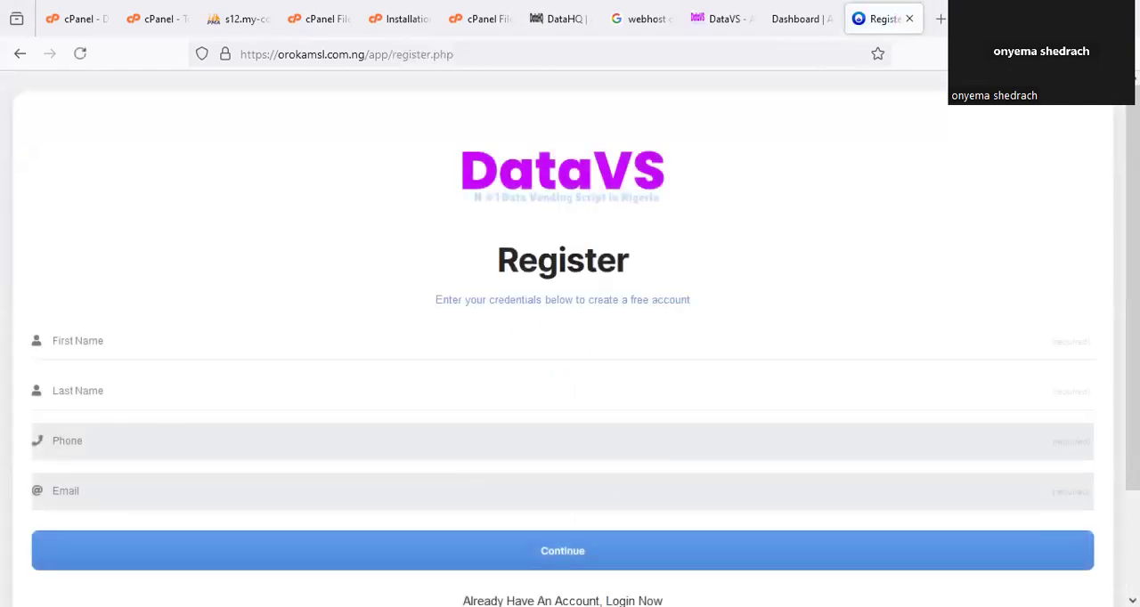
{"action": "scroll", "coordinate": [575, 536], "scroll_direction": "down", "scroll_amount": 3}
{"action": "left_click", "coordinate": [646, 486]}
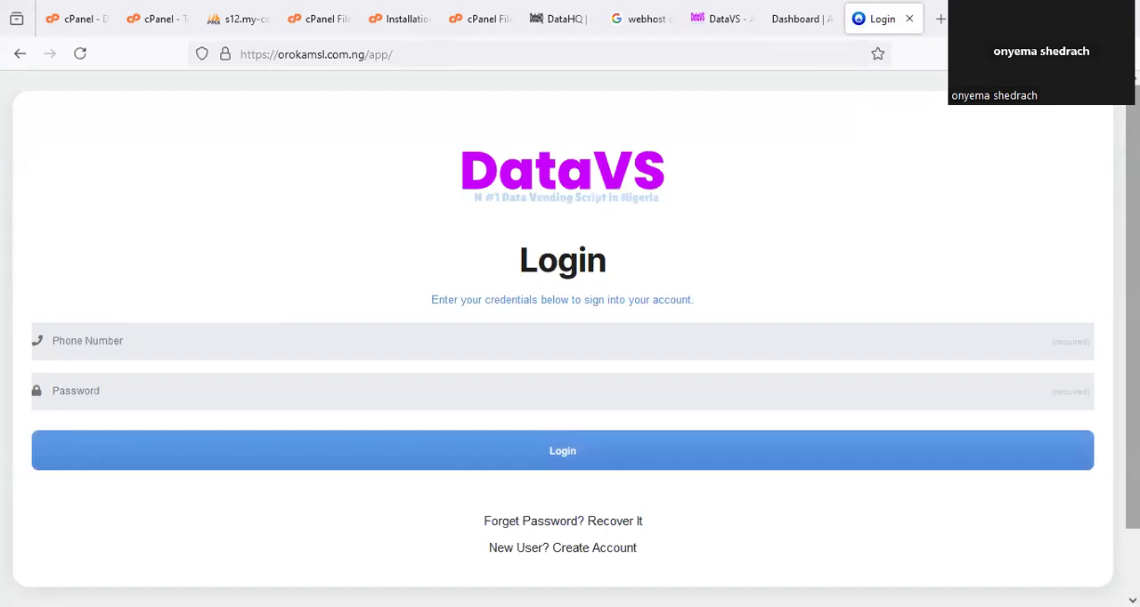
Return to the File Manager, upload the logo image vbt.PNG to assets/img again, and refresh the file list.
{"action": "left_click", "coordinate": [478, 19]}
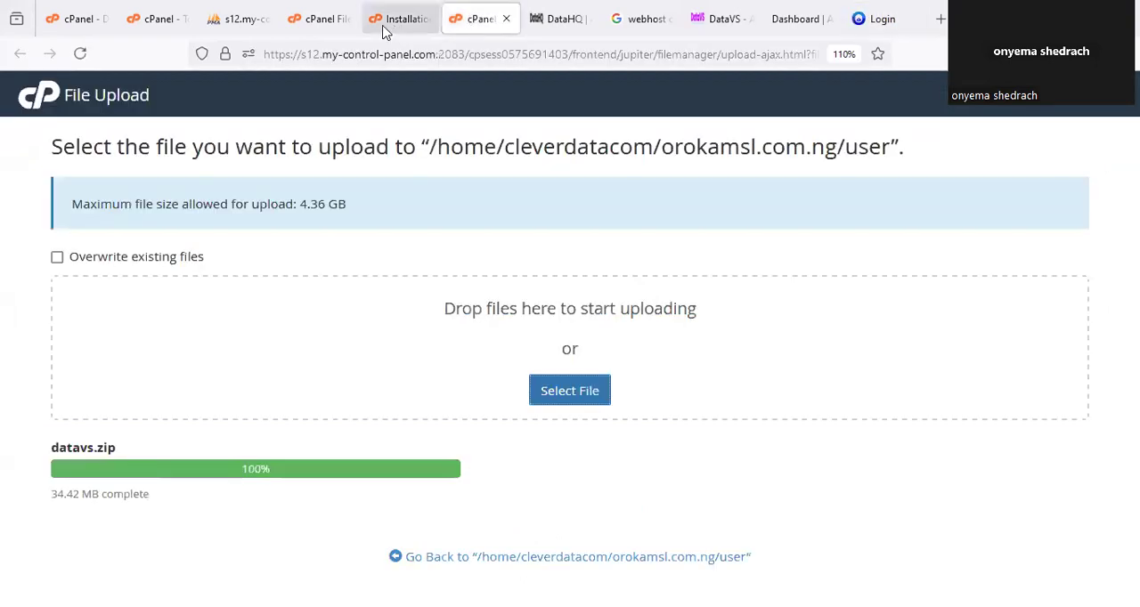
{"action": "left_click", "coordinate": [316, 19]}
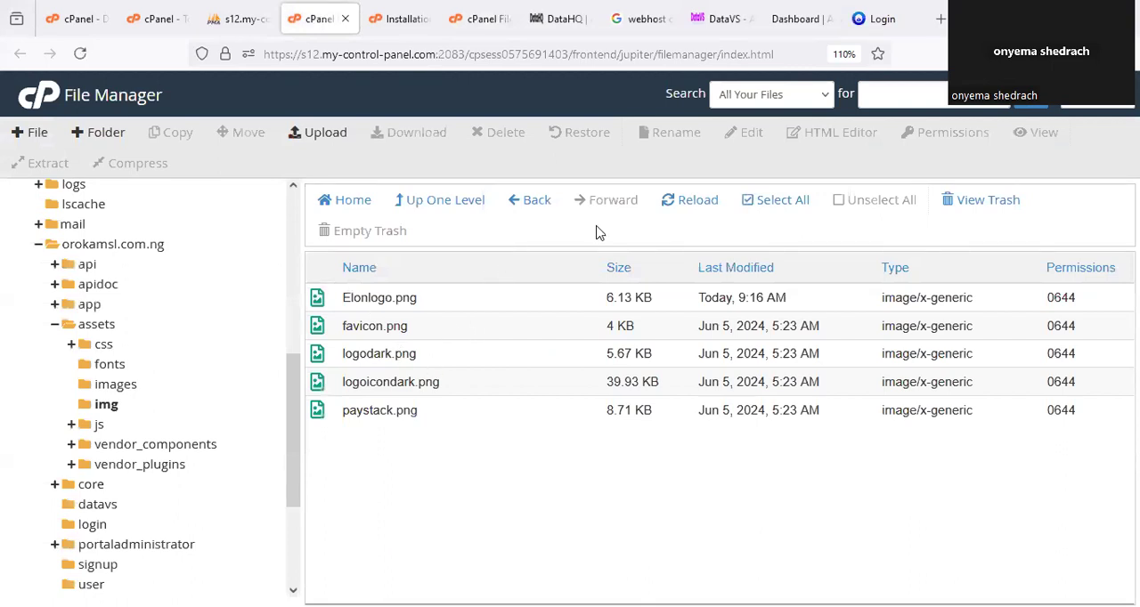
{"action": "mouse_move", "coordinate": [338, 352]}
{"action": "left_mouse_down"}
{"action": "mouse_move", "coordinate": [423, 342]}
{"action": "mouse_move", "coordinate": [357, 339]}
{"action": "left_mouse_up"}
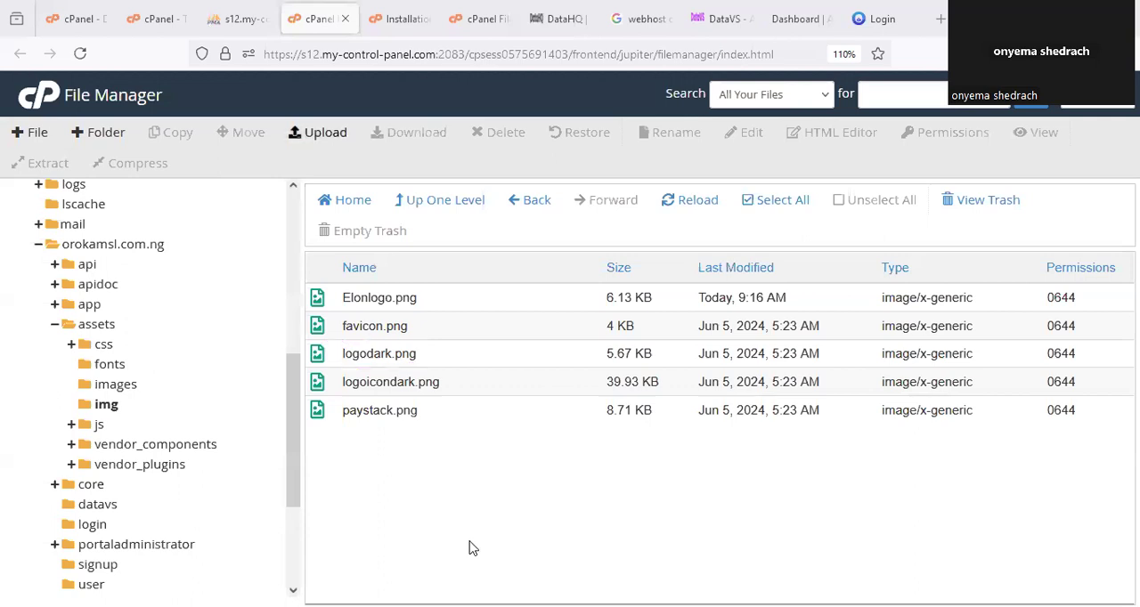
{"action": "left_click", "coordinate": [317, 133]}
{"action": "left_click", "coordinate": [590, 390]}
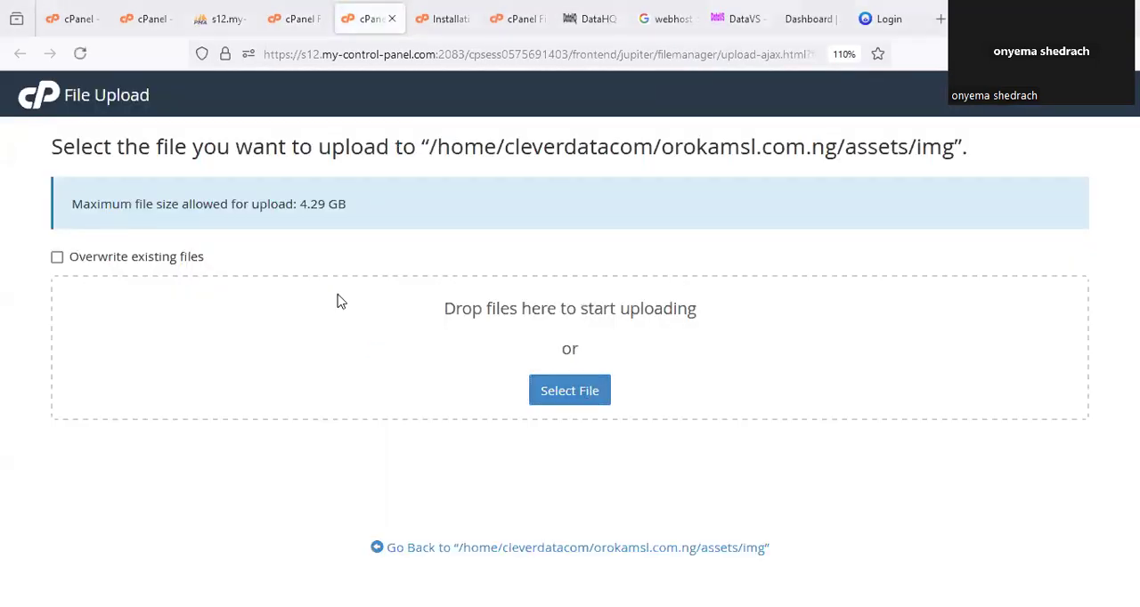
{"action": "left_click", "coordinate": [446, 254]}
{"action": "left_click", "coordinate": [428, 374]}
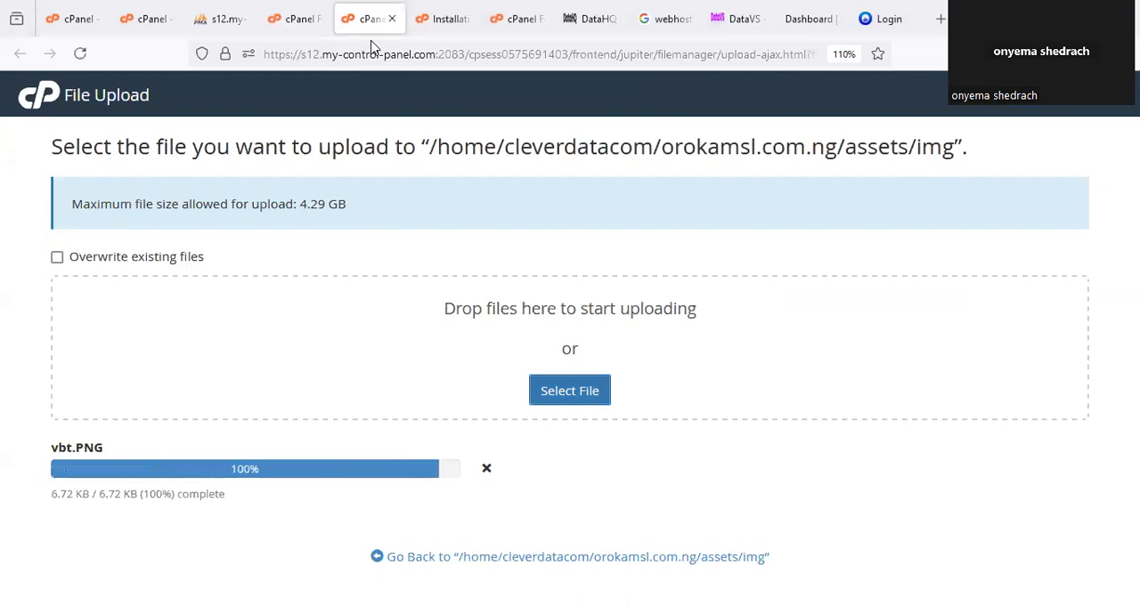
{"action": "left_click", "coordinate": [392, 19]}
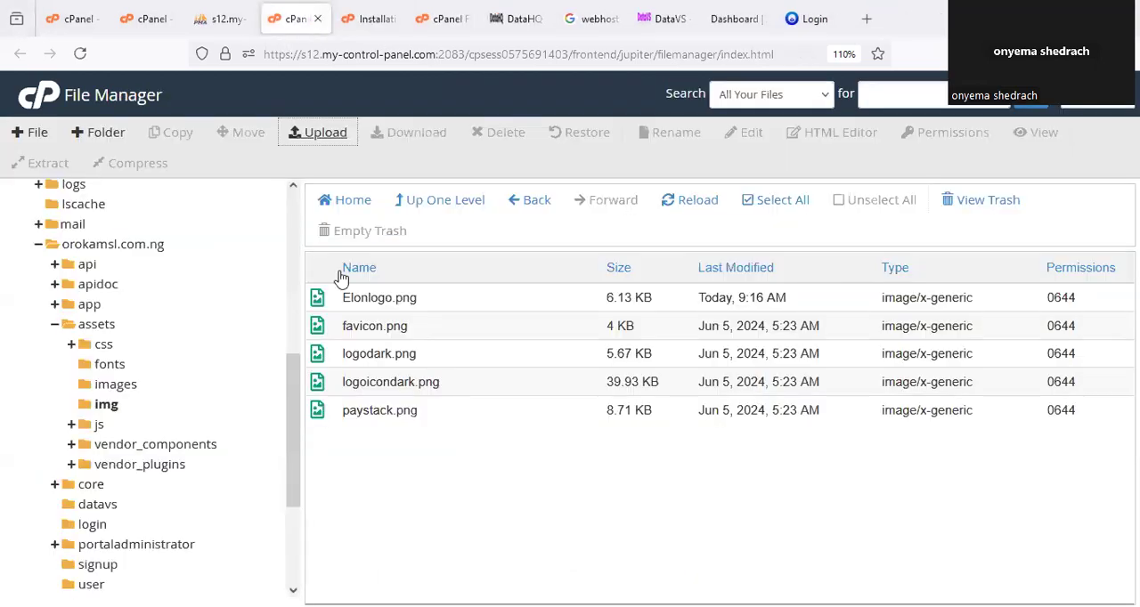
{"action": "left_click", "coordinate": [695, 218]}
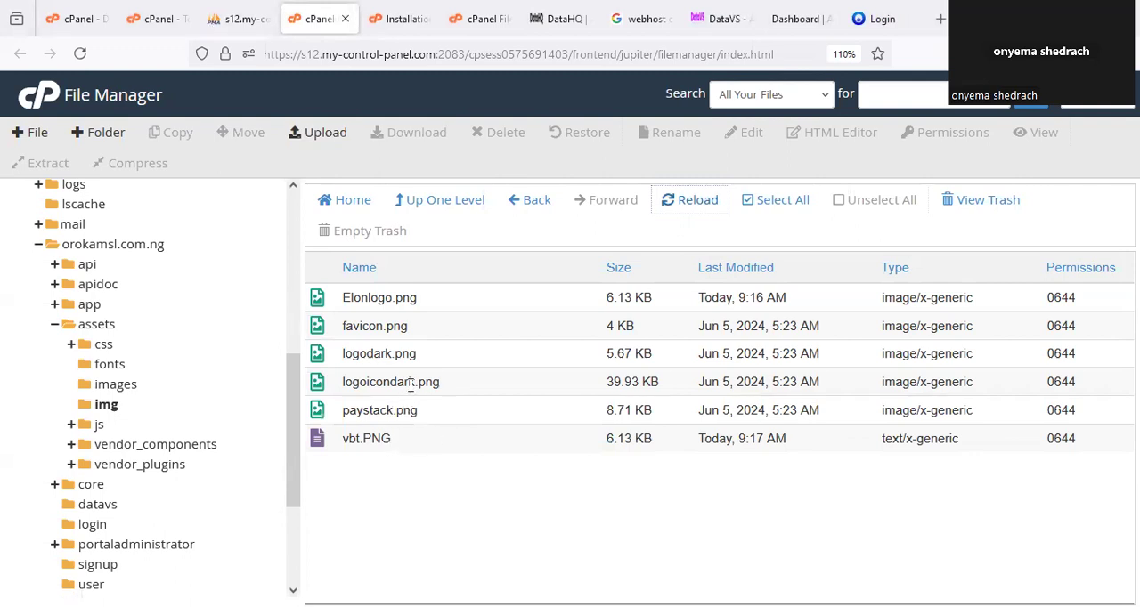
Copy the file name logodark.png from its rename dialog without renaming it, and permanently delete that file, skipping the trash.
{"action": "left_click", "coordinate": [411, 385]}
{"action": "right_click", "coordinate": [408, 384]}
{"action": "left_click", "coordinate": [376, 368]}
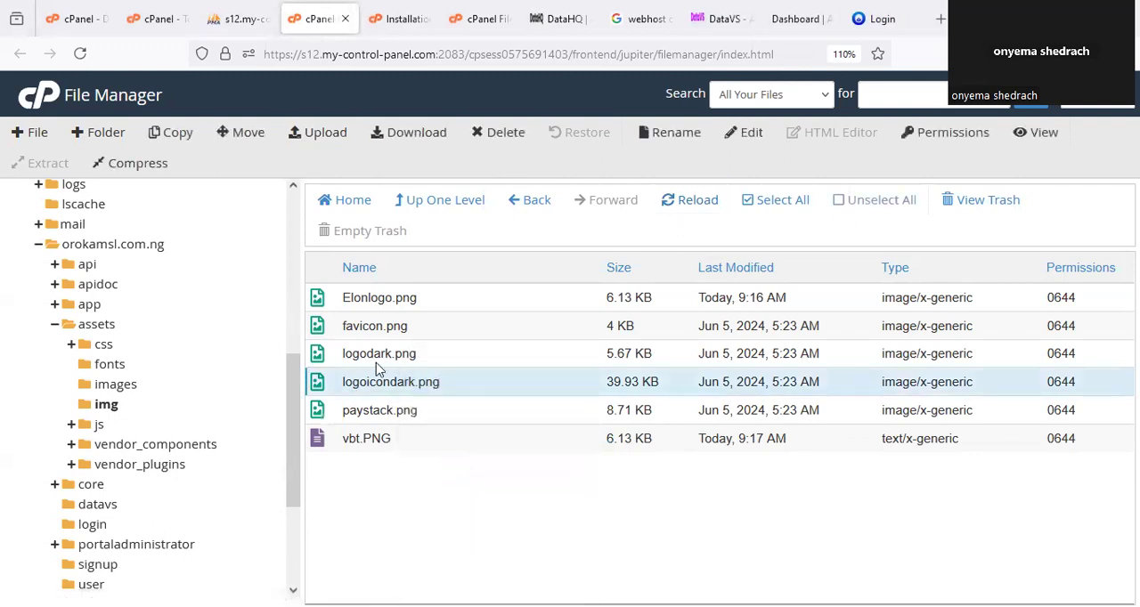
{"action": "left_click", "coordinate": [377, 360]}
{"action": "right_click", "coordinate": [378, 355]}
{"action": "left_click", "coordinate": [426, 502]}
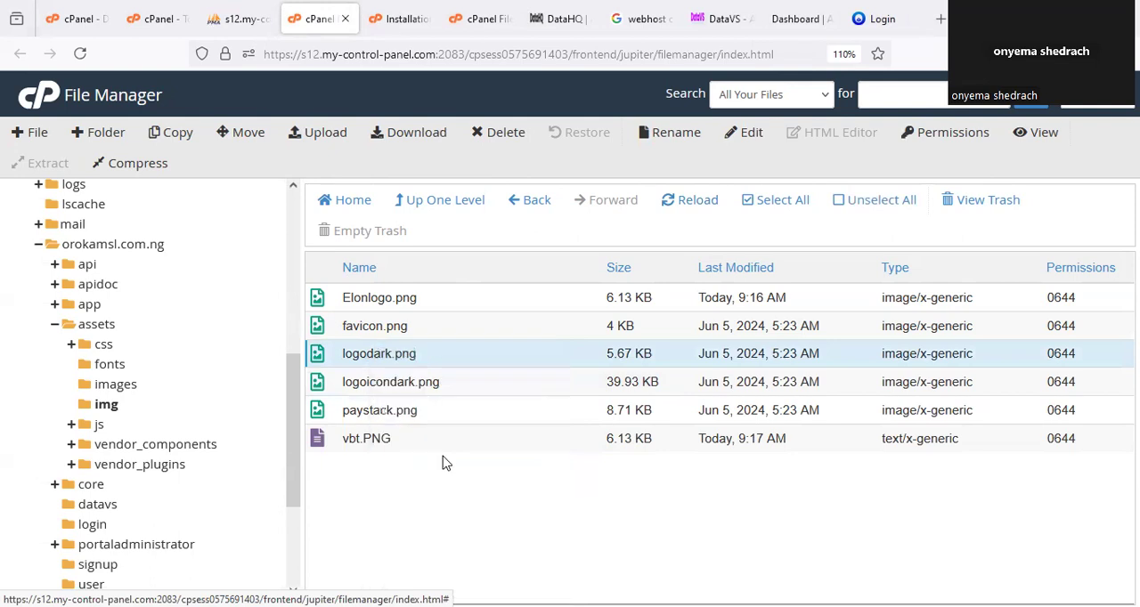
{"action": "left_click_drag", "start_coordinate": [496, 357], "coordinate": [360, 388]}
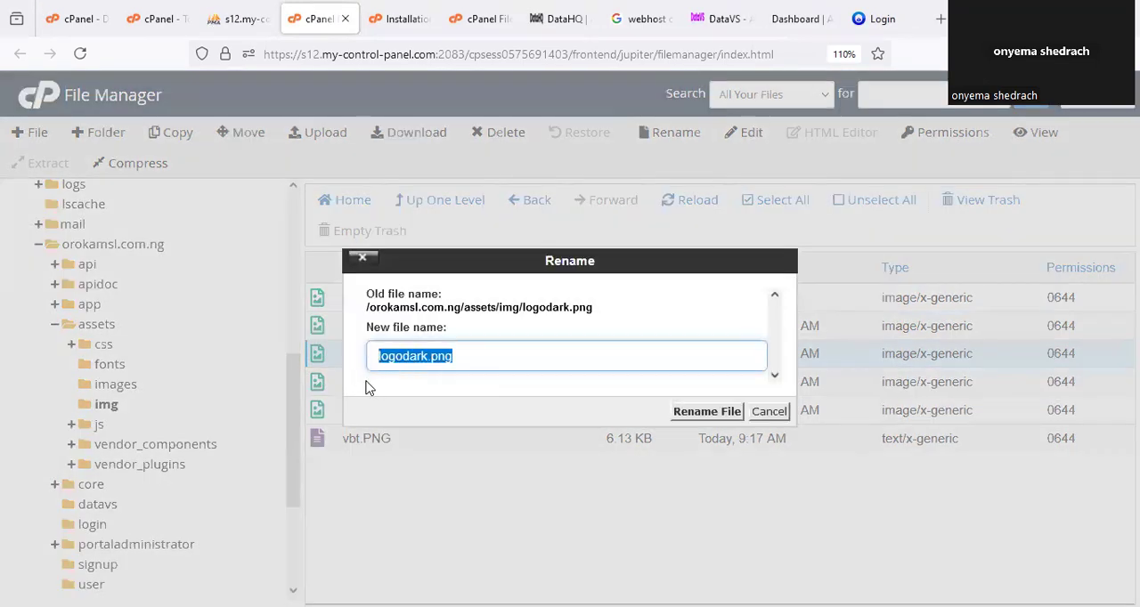
{"action": "left_click", "coordinate": [769, 411]}
{"action": "key", "text": "Delete"}
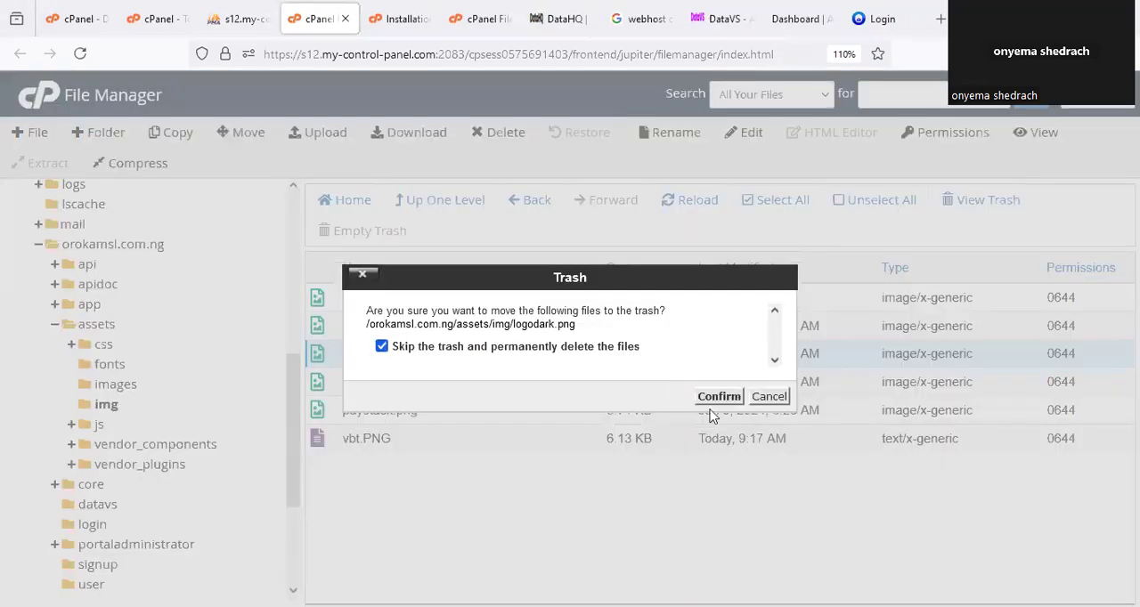
{"action": "left_click", "coordinate": [723, 398]}
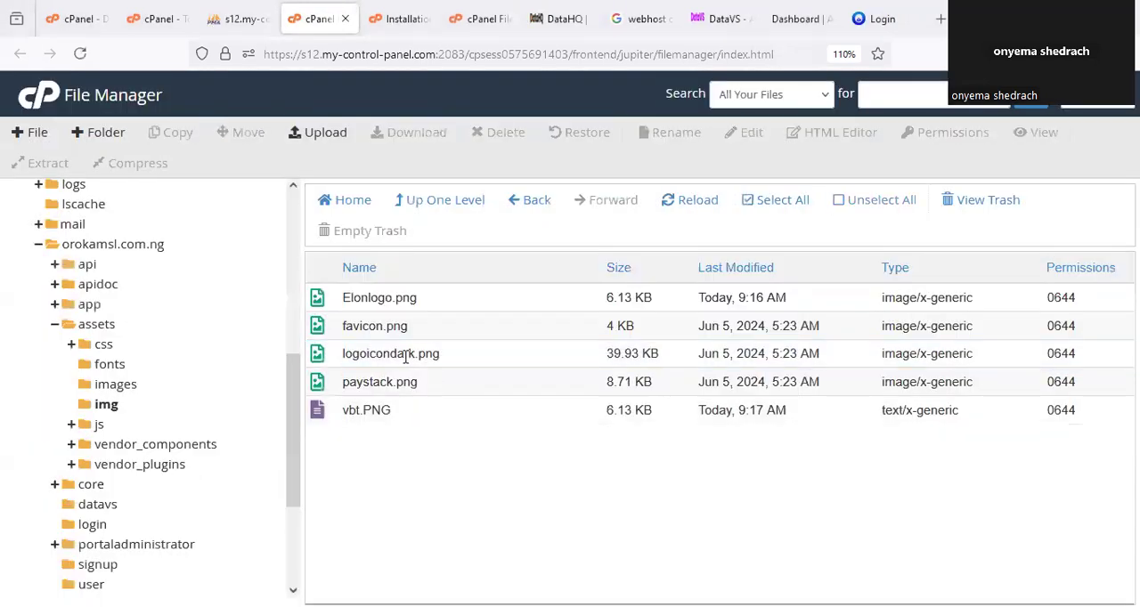
Rename the newly uploaded vbt.PNG in the assets/img folder to logodark.png.
{"action": "right_click", "coordinate": [355, 410]}
{"action": "left_click", "coordinate": [408, 496]}
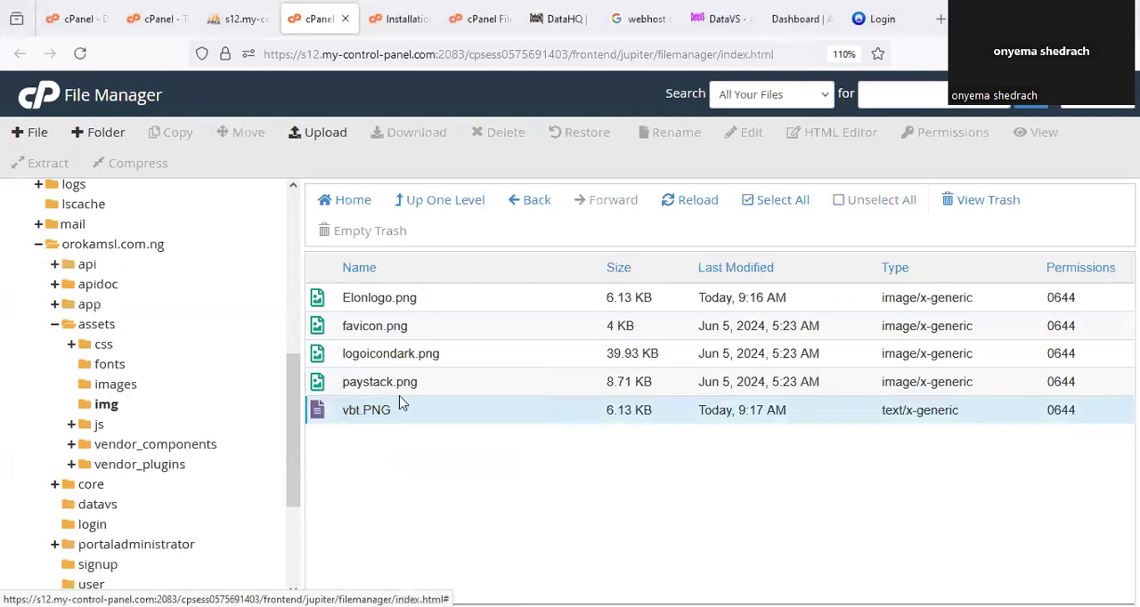
{"action": "left_click_drag", "start_coordinate": [455, 352], "coordinate": [358, 354]}
{"action": "type", "text": "logodark.png"}
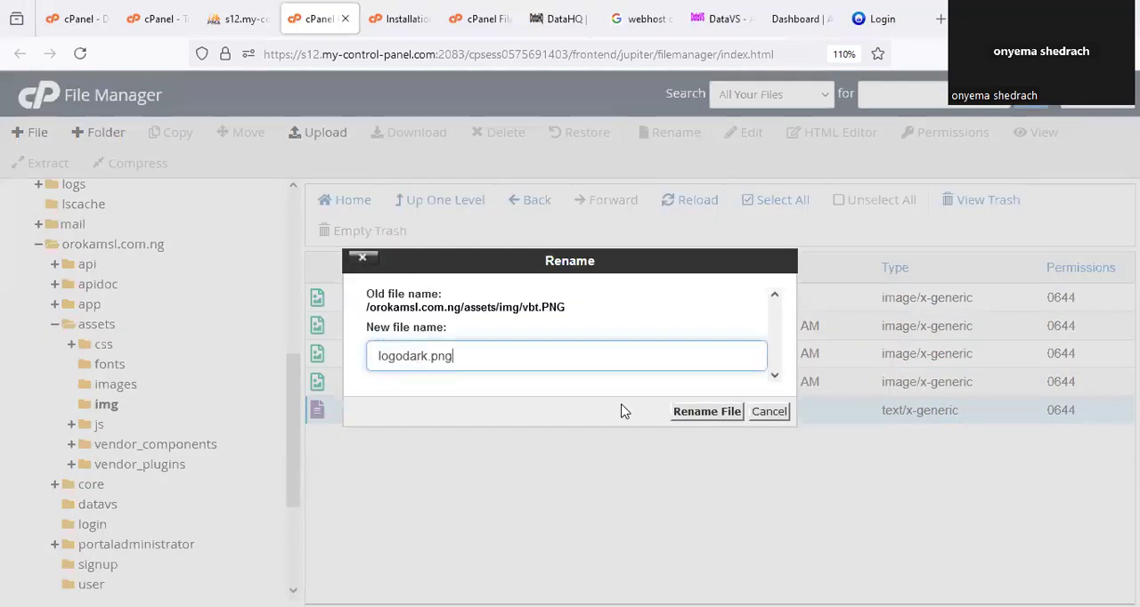
{"action": "left_click", "coordinate": [718, 413]}
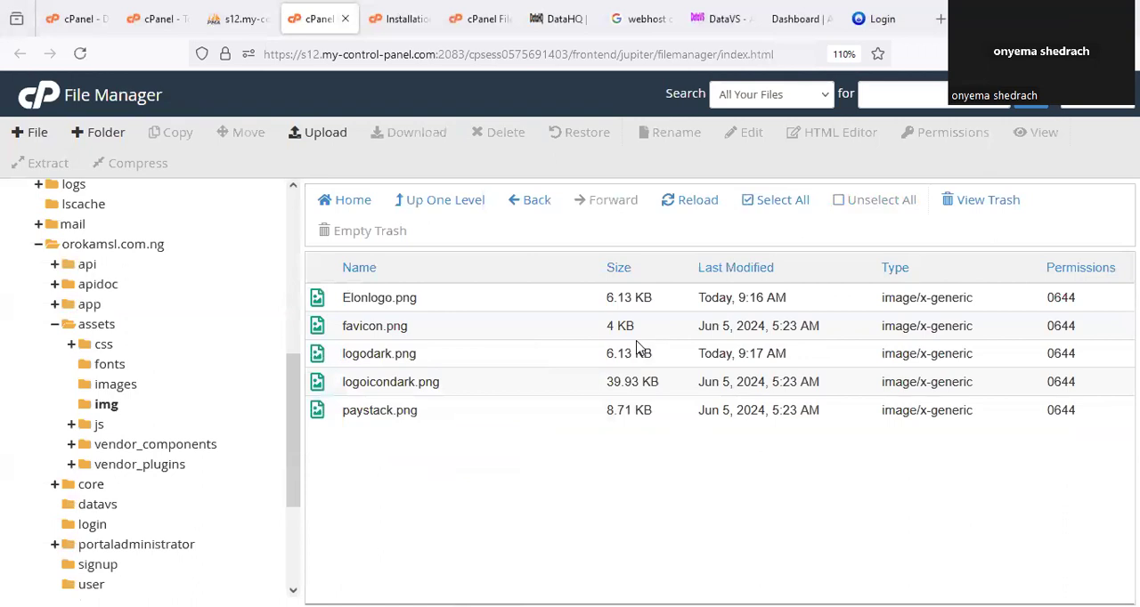
Refresh the portal's login page, open the registration page, and check the logo and the browser tab's favicon.
{"action": "left_click", "coordinate": [875, 20]}
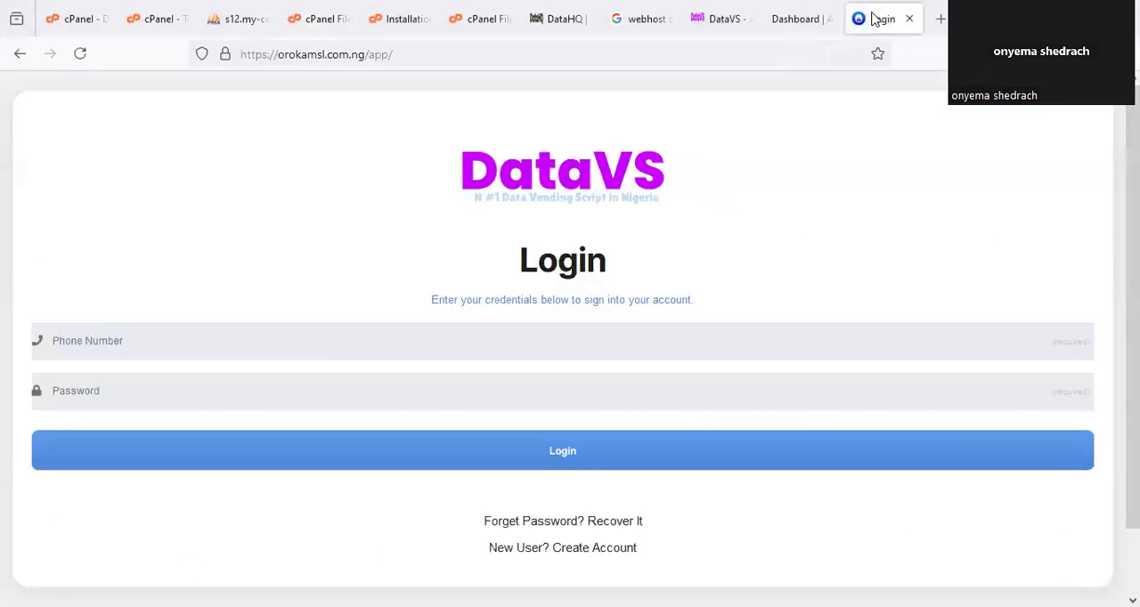
{"action": "key", "text": "F5"}
{"action": "left_click", "coordinate": [641, 542]}
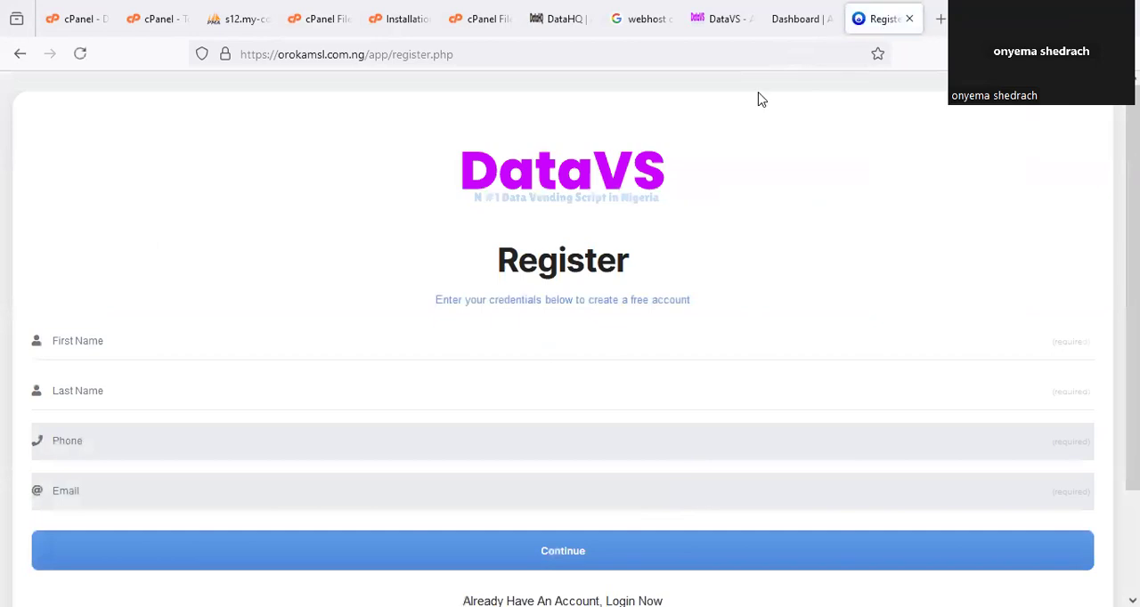
{"action": "left_click_drag", "start_coordinate": [855, 22], "coordinate": [862, 22]}
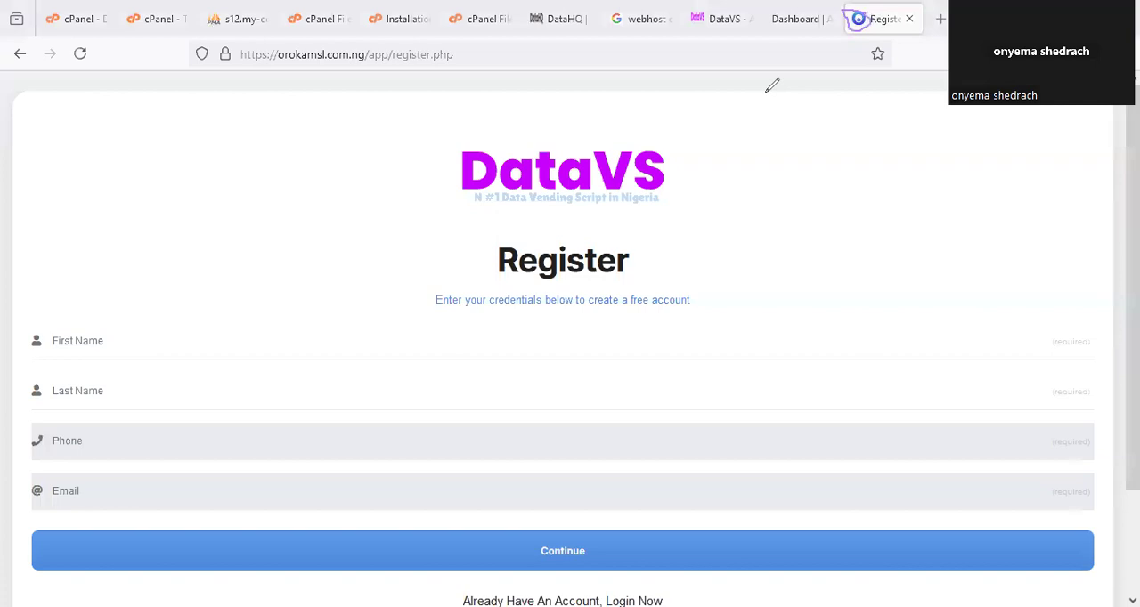
Upload another copy of vbt.PNG to the assets/img folder for replacing favicon.png, and return to the folder's file list.
{"action": "left_click", "coordinate": [312, 19]}
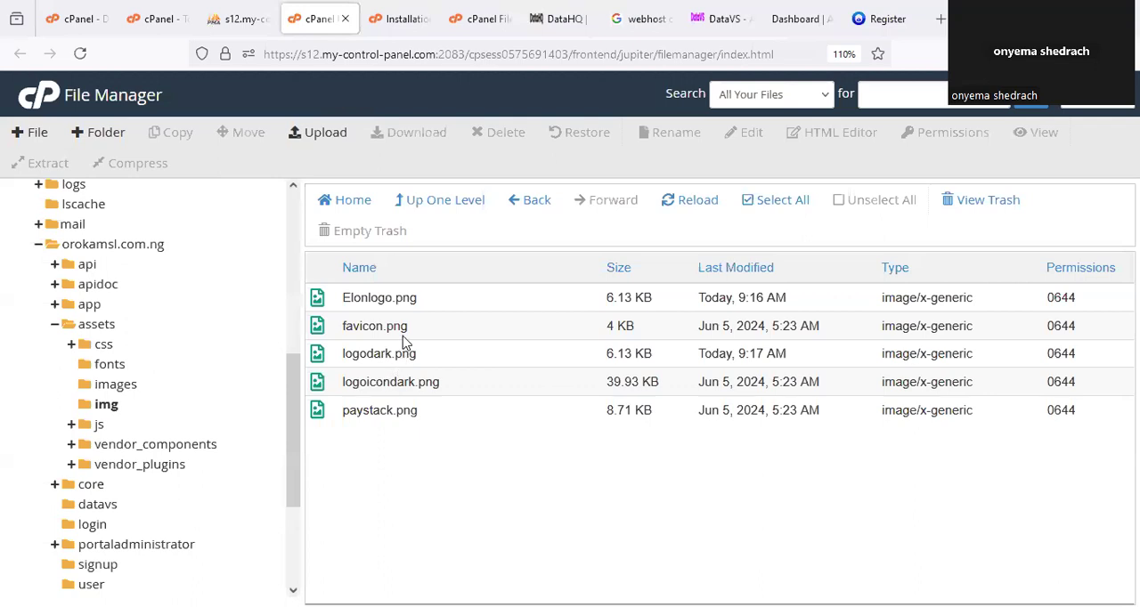
{"action": "mouse_move", "coordinate": [372, 310]}
{"action": "left_mouse_down"}
{"action": "mouse_move", "coordinate": [401, 354]}
{"action": "mouse_move", "coordinate": [395, 303]}
{"action": "left_mouse_up"}
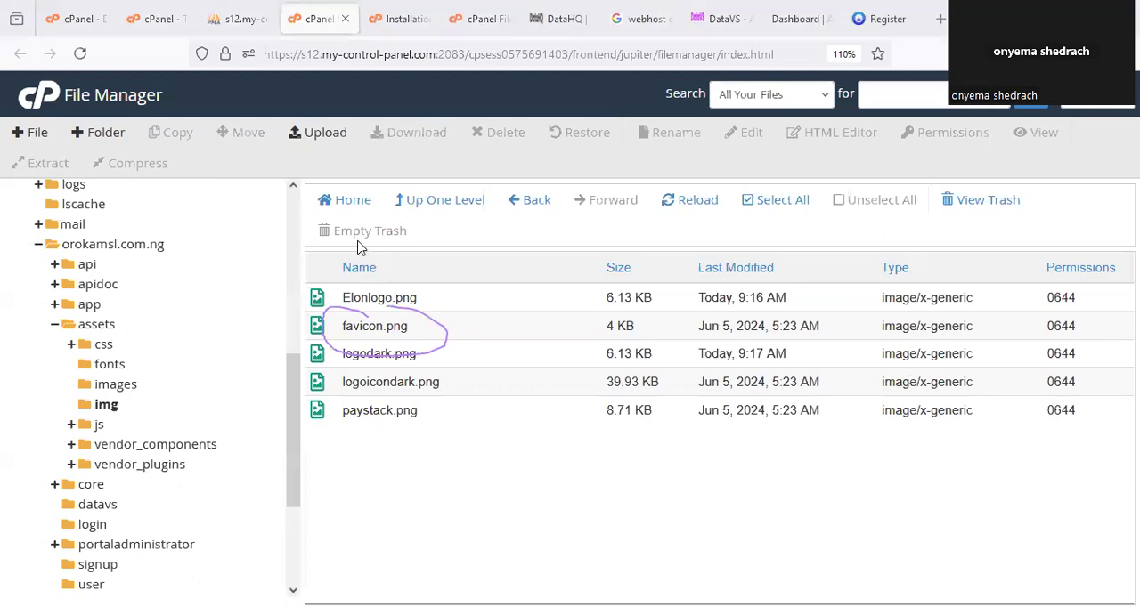
{"action": "left_click", "coordinate": [317, 132]}
{"action": "left_click", "coordinate": [556, 401]}
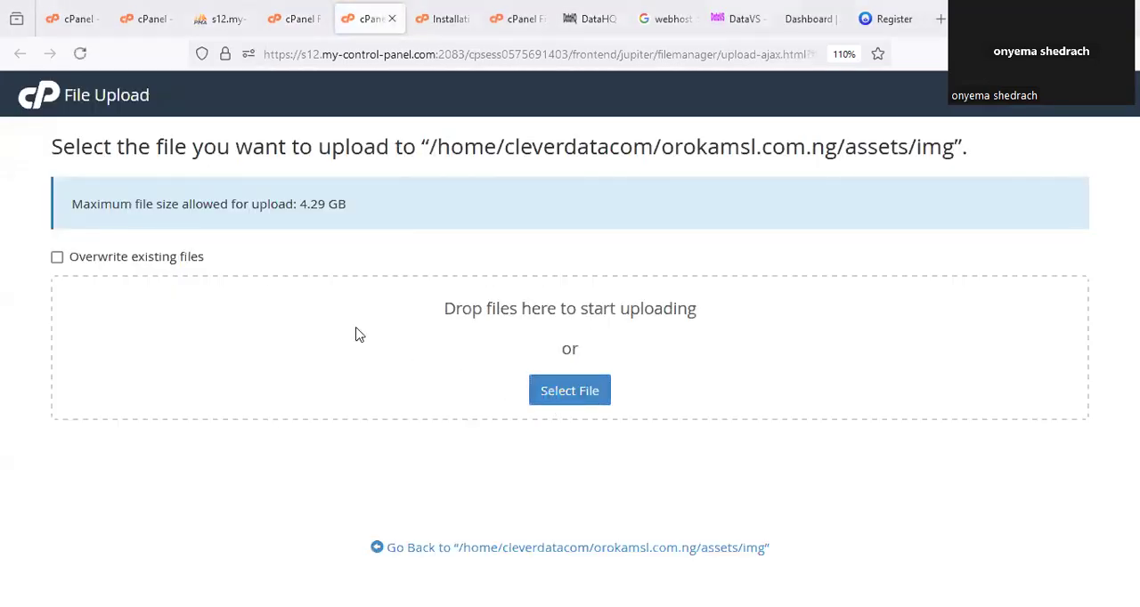
{"action": "left_click", "coordinate": [446, 236]}
{"action": "left_click", "coordinate": [431, 374]}
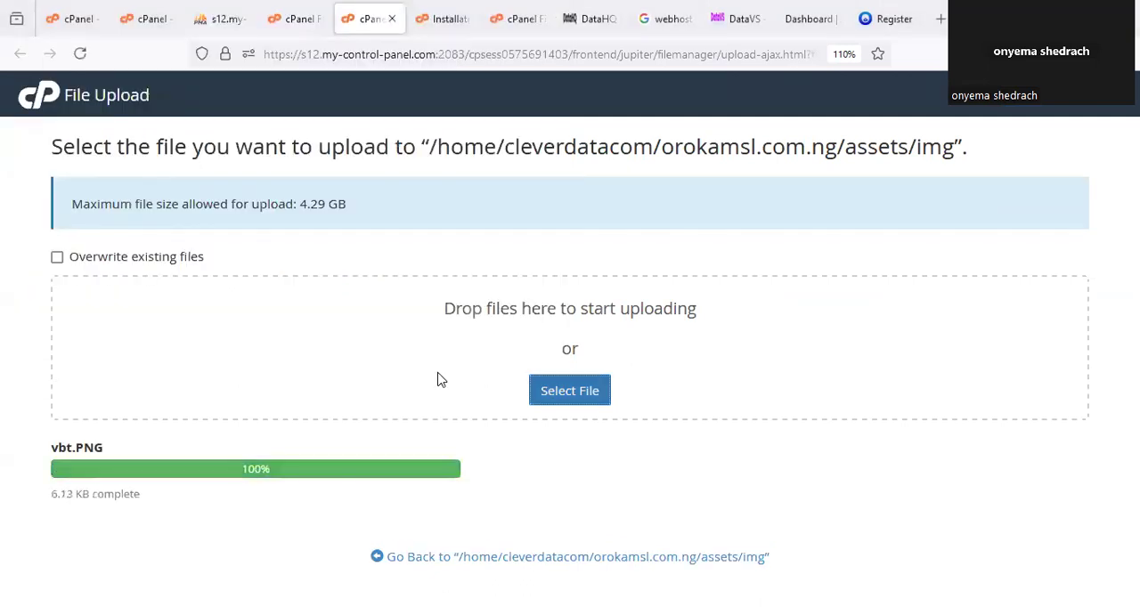
{"action": "left_click", "coordinate": [392, 18]}
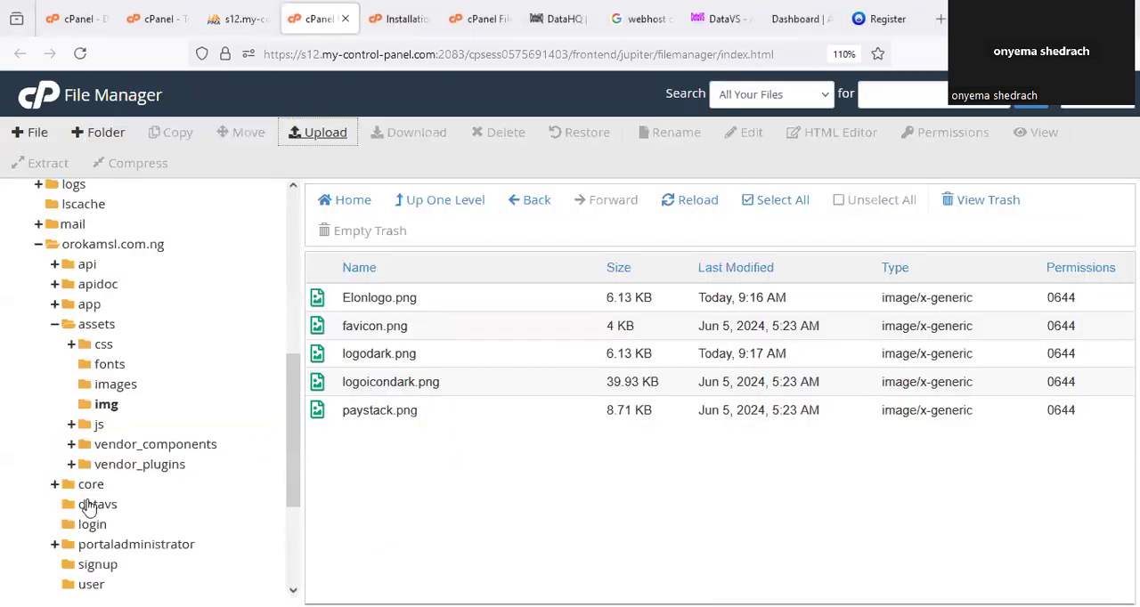
Reload the assets/img folder's file list and permanently delete the old favicon.png, skipping the trash.
{"action": "left_click", "coordinate": [106, 406]}
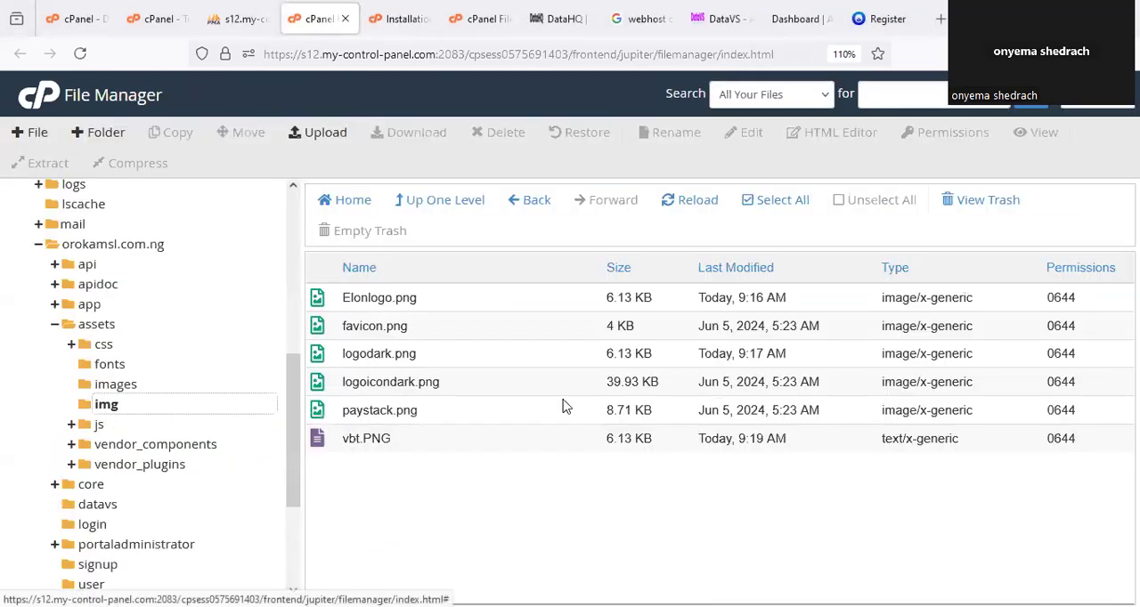
{"action": "left_click", "coordinate": [395, 326]}
{"action": "right_click", "coordinate": [395, 326]}
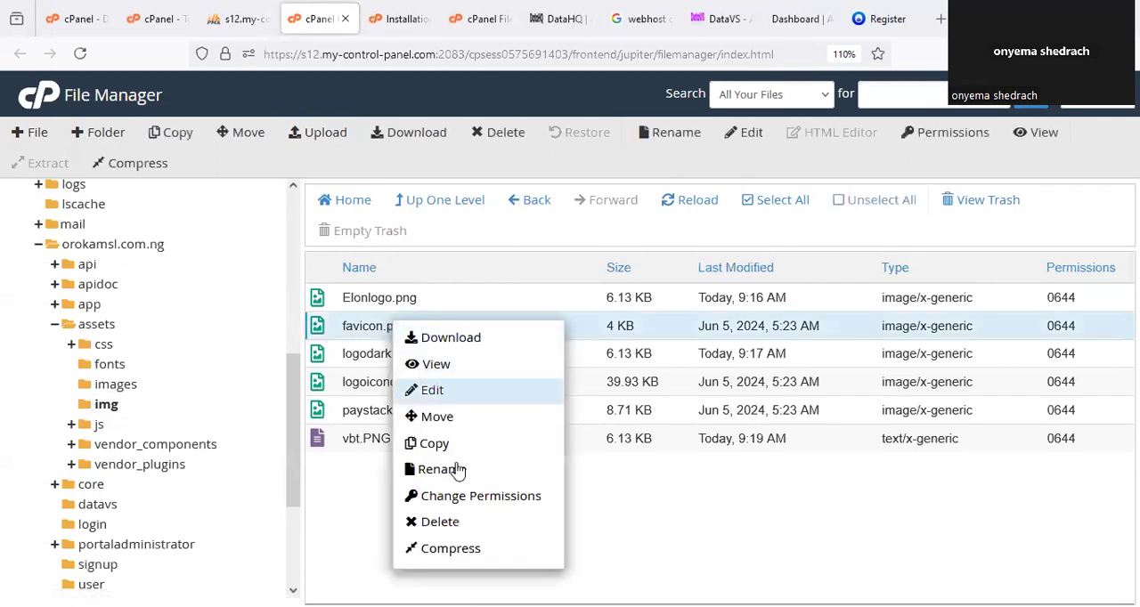
{"action": "left_click", "coordinate": [456, 470]}
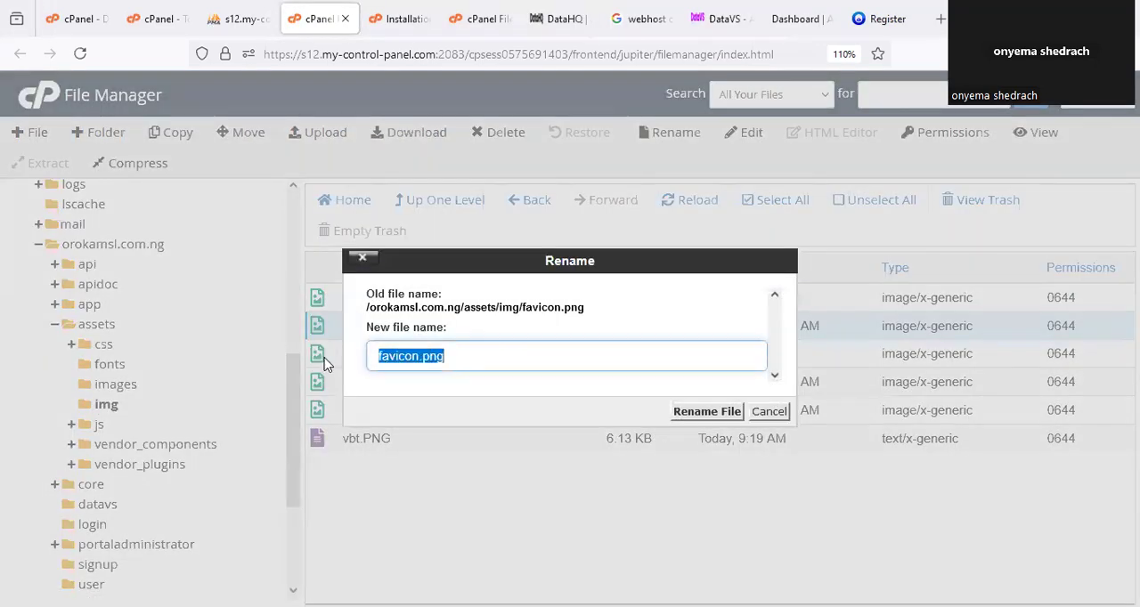
{"action": "left_click", "coordinate": [771, 414]}
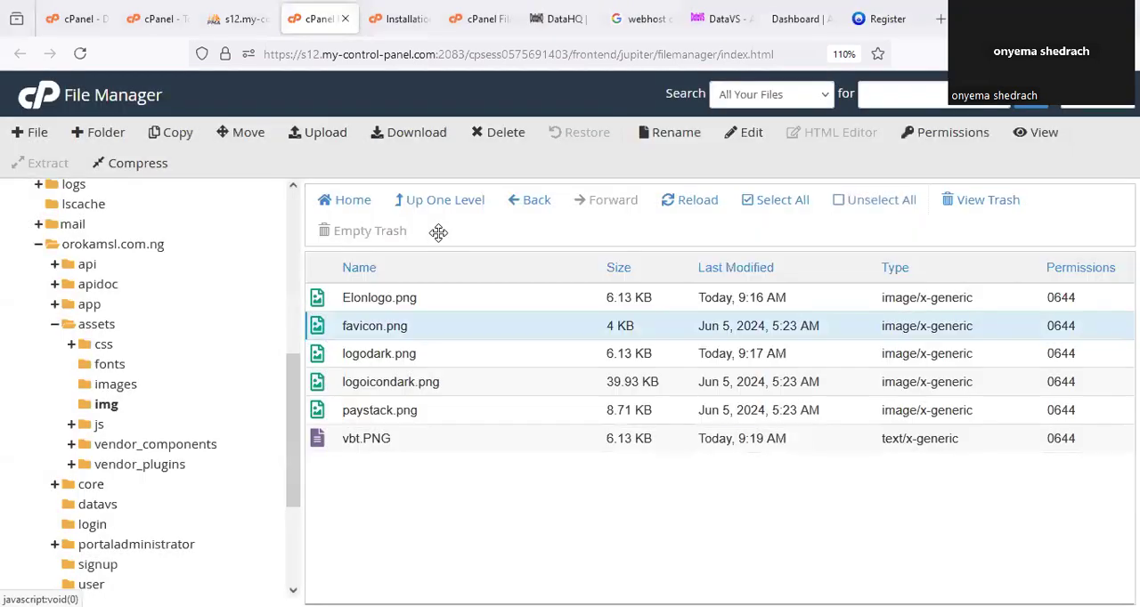
{"action": "key", "text": "Delete"}
{"action": "left_click", "coordinate": [581, 349]}
{"action": "left_click", "coordinate": [709, 399]}
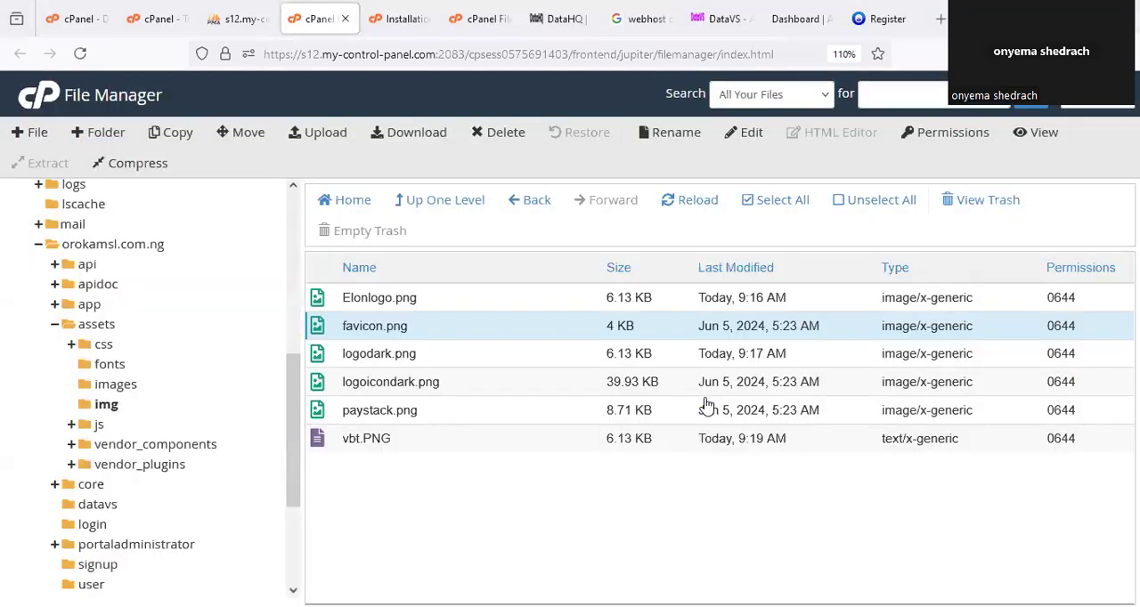
Rename the newly uploaded vbt.PNG in the assets/img folder to favicon.png.
{"action": "right_click", "coordinate": [368, 411]}
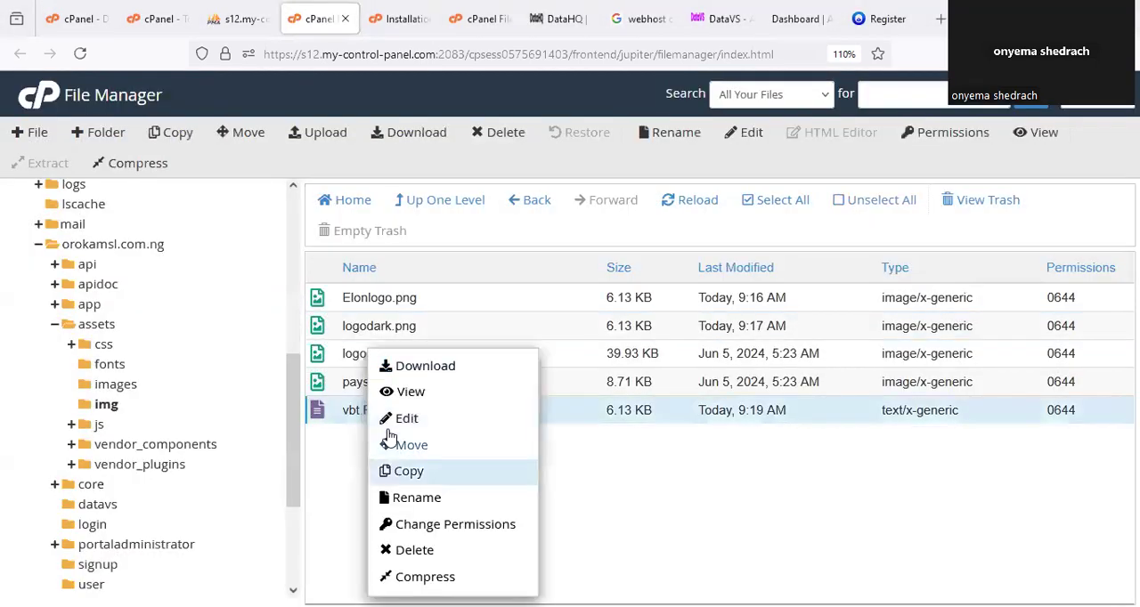
{"action": "left_click", "coordinate": [415, 497]}
{"action": "left_click_drag", "start_coordinate": [436, 358], "coordinate": [295, 363]}
{"action": "type", "text": "favicon.png"}
{"action": "left_click", "coordinate": [693, 409]}
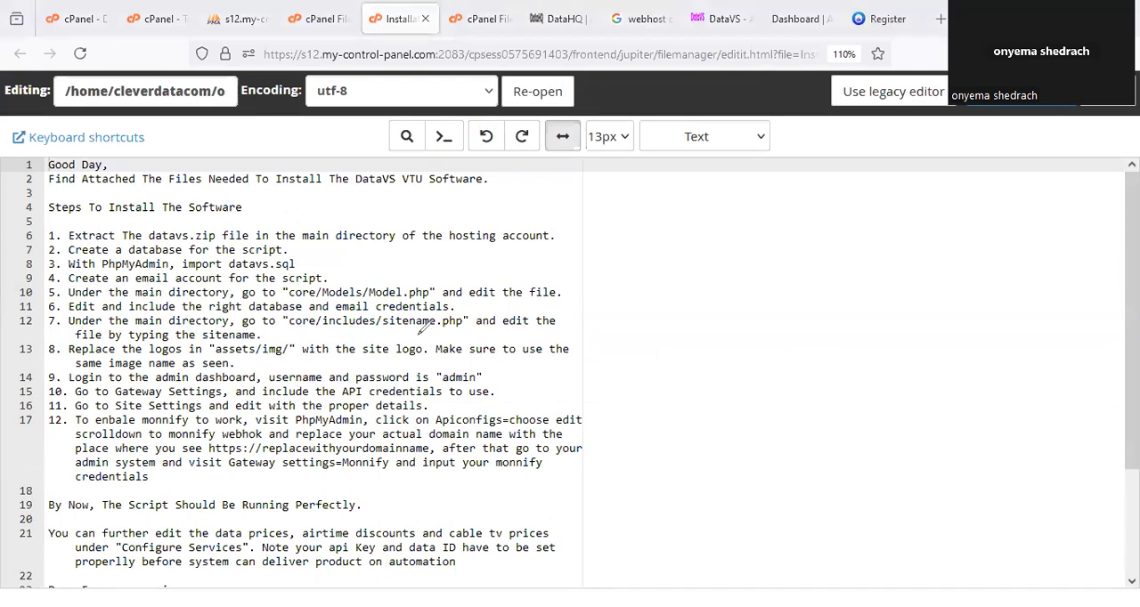
Review the sitename.php and logo replacement steps in the installation notes, and return to the portal's registration page.
{"action": "left_click_drag", "start_coordinate": [403, 332], "coordinate": [453, 332]}
{"action": "left_click_drag", "start_coordinate": [138, 349], "coordinate": [221, 348]}
{"action": "left_click", "coordinate": [885, 18]}
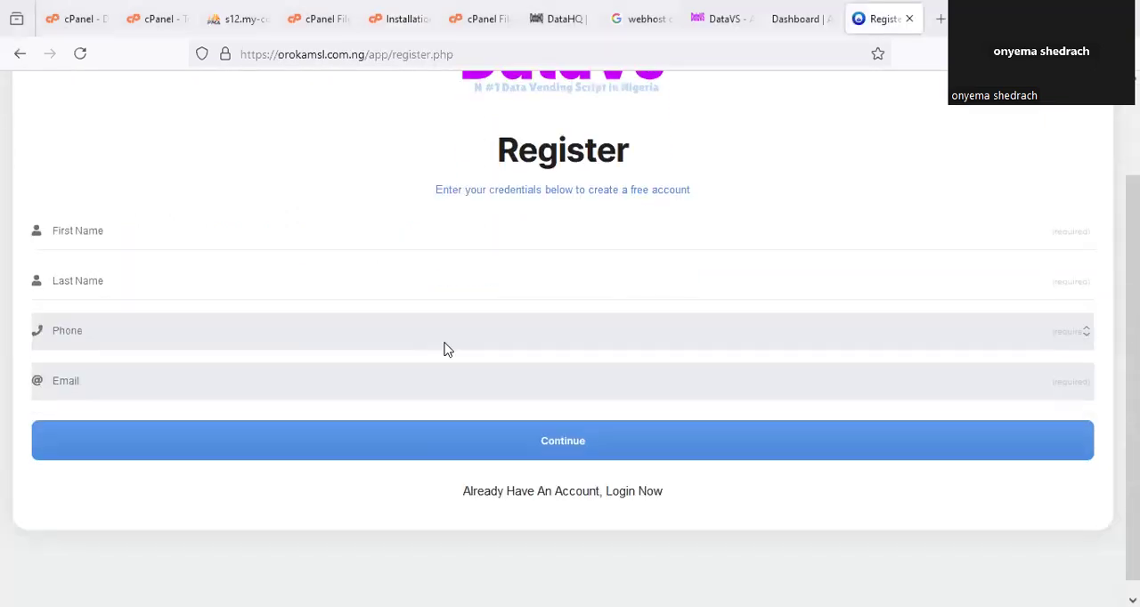
Fill in the first name and last name of the new account on the registration form.
{"action": "scroll", "coordinate": [448, 349], "scroll_direction": "down", "scroll_amount": 1}
{"action": "left_click", "coordinate": [210, 222]}
{"action": "left_click", "coordinate": [115, 280]}
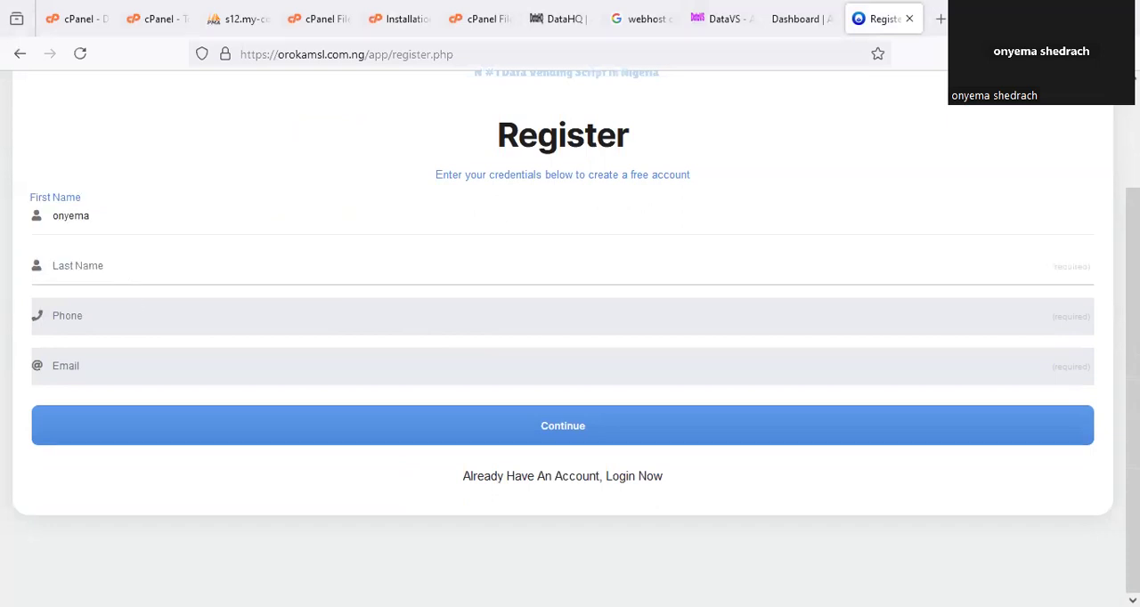
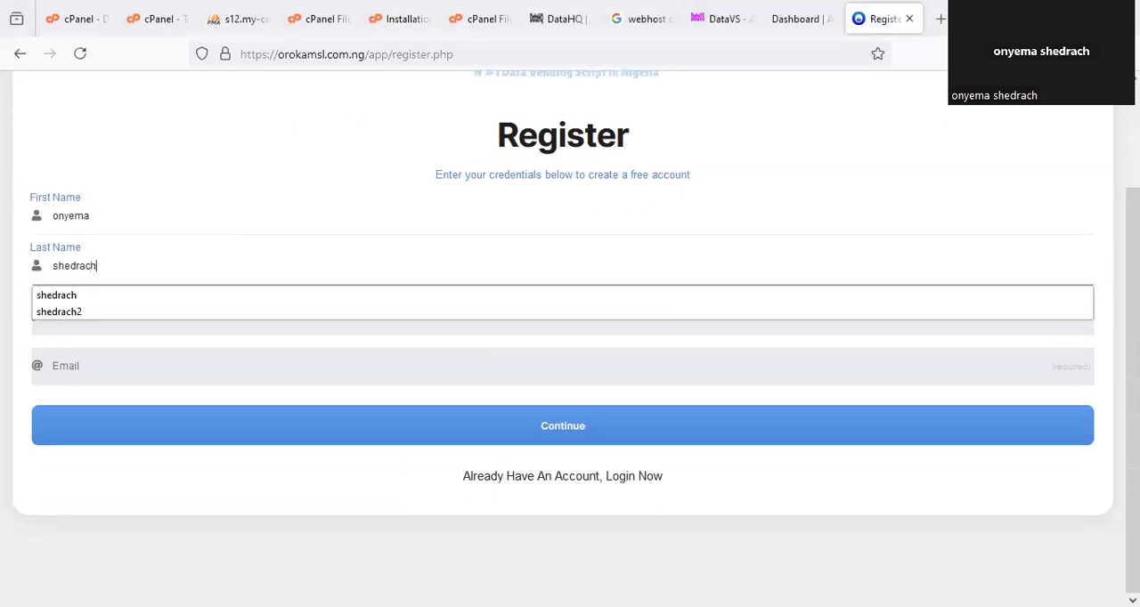
Fill in the phone number and e-mail address, and continue to the second part of the registration form.
{"action": "left_click", "coordinate": [122, 320]}
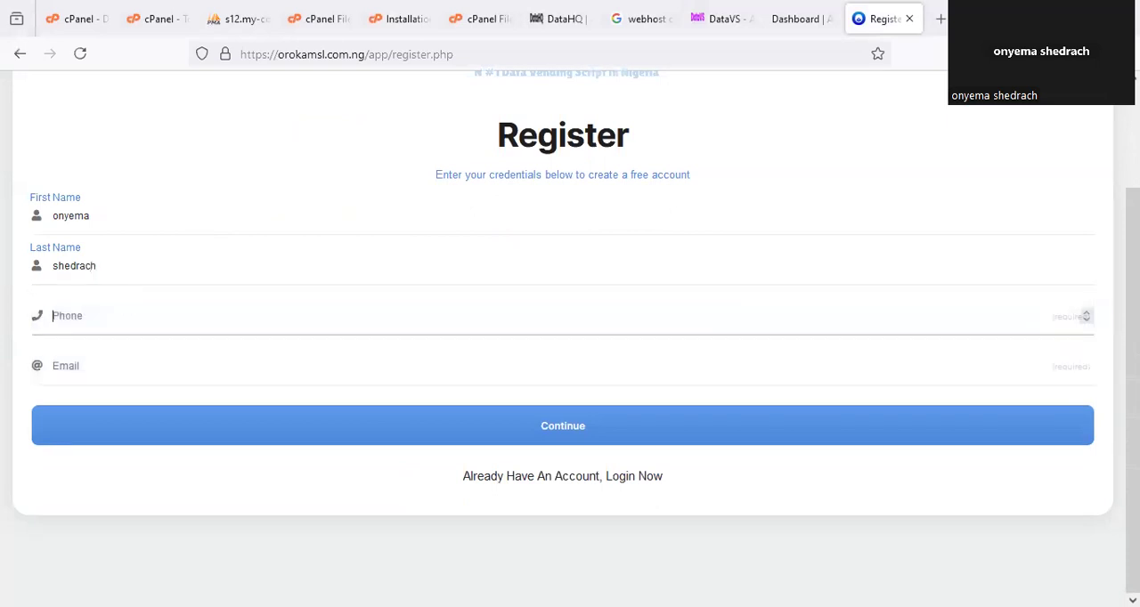
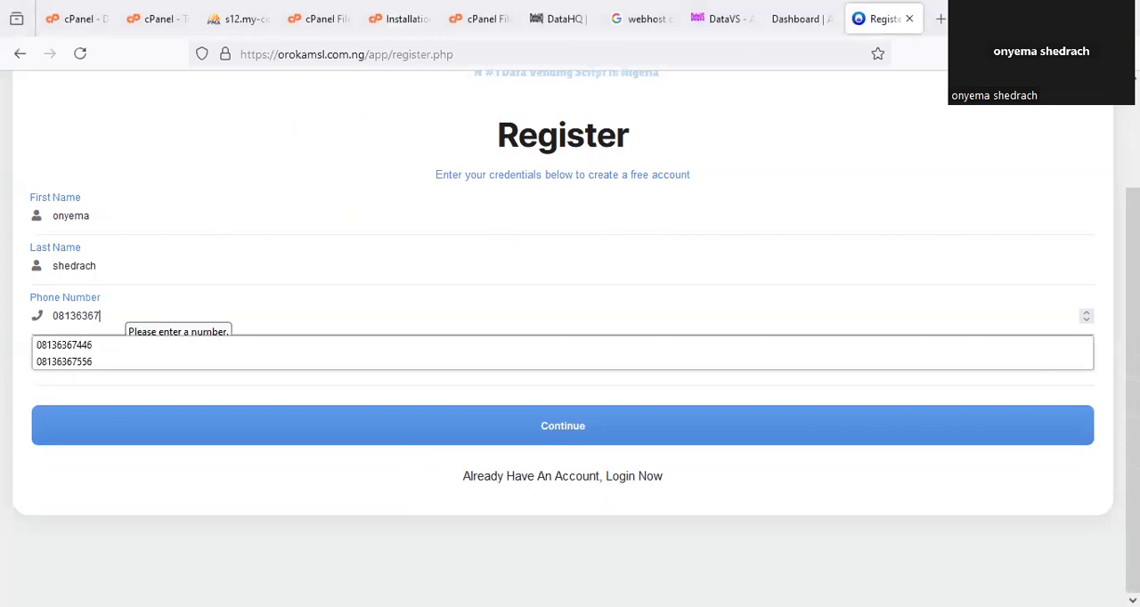
{"action": "left_click", "coordinate": [129, 381]}
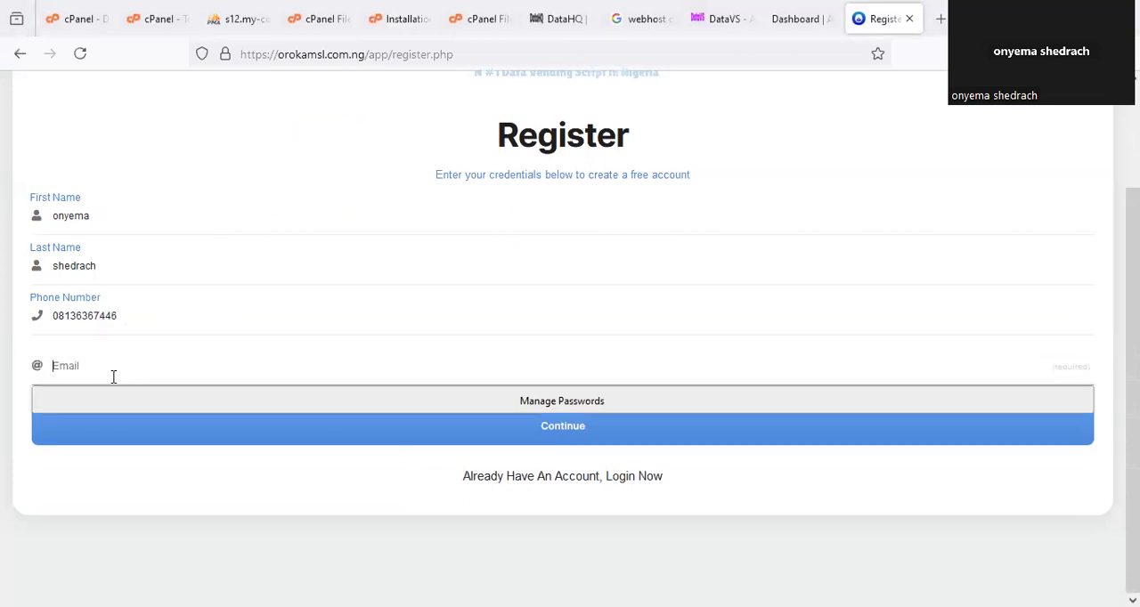
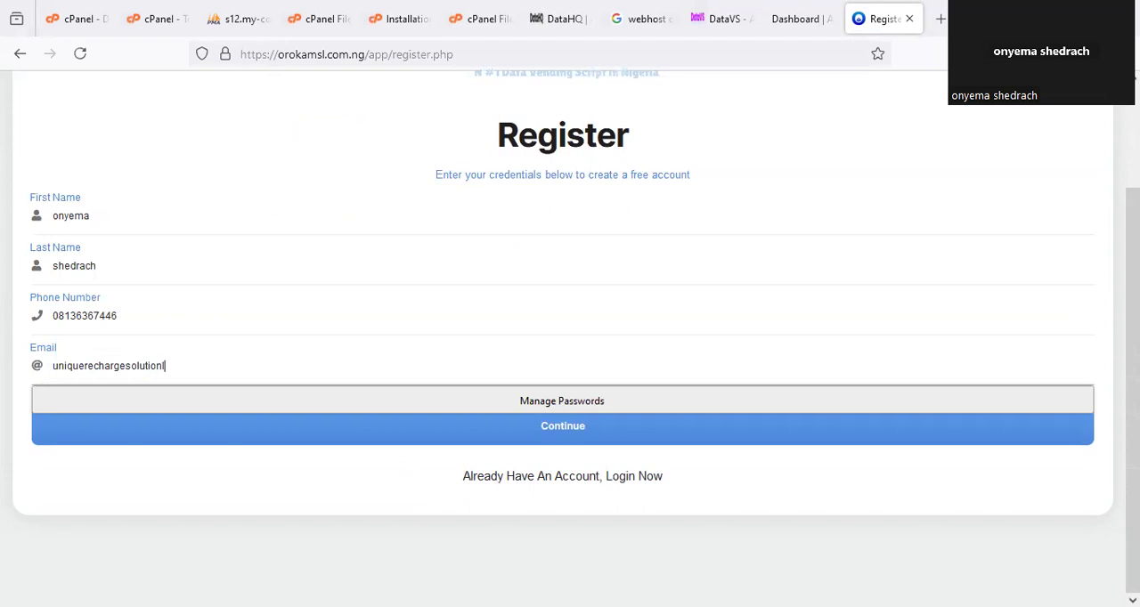
{"action": "left_click", "coordinate": [353, 439]}
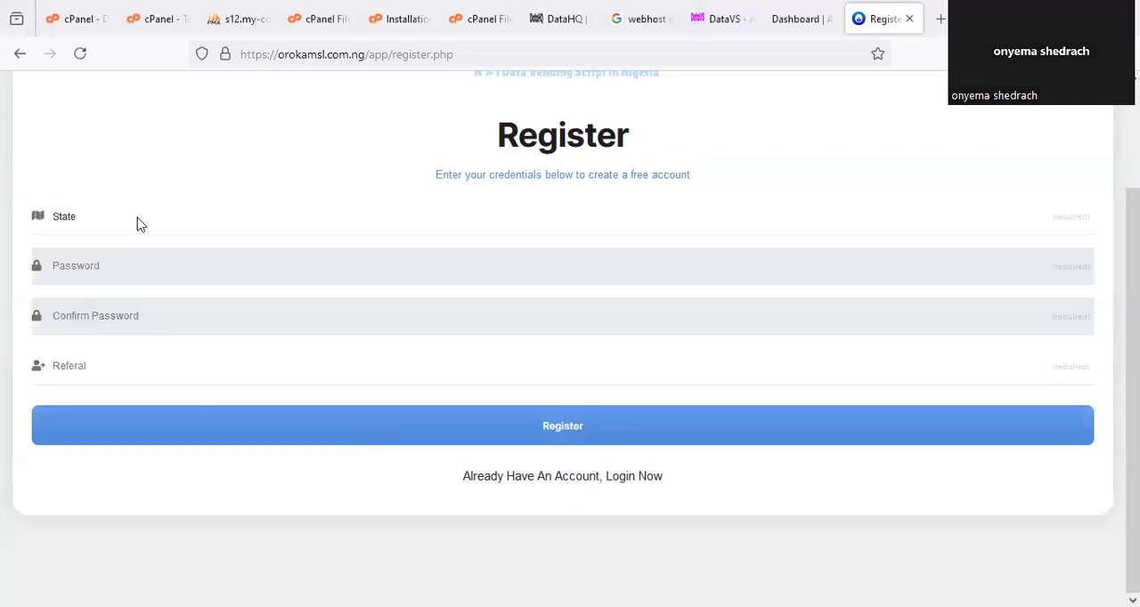
Choose Lagos as the state on the registration form.
{"action": "left_click", "coordinate": [138, 224]}
{"action": "scroll", "coordinate": [80, 577], "scroll_direction": "down", "scroll_amount": 3}
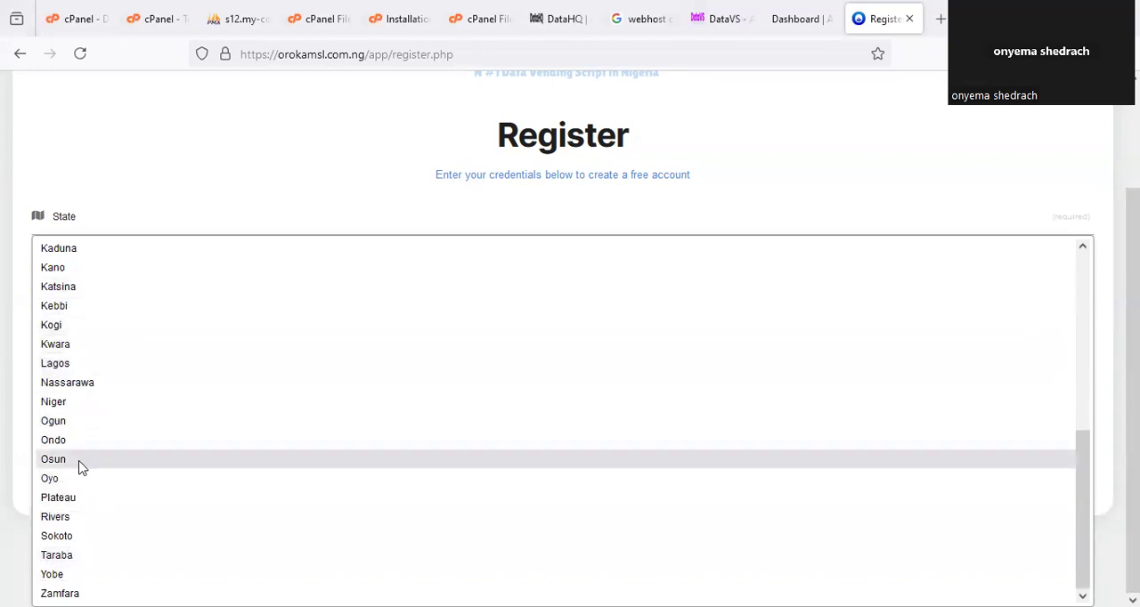
{"action": "scroll", "coordinate": [89, 518], "scroll_direction": "up", "scroll_amount": 3}
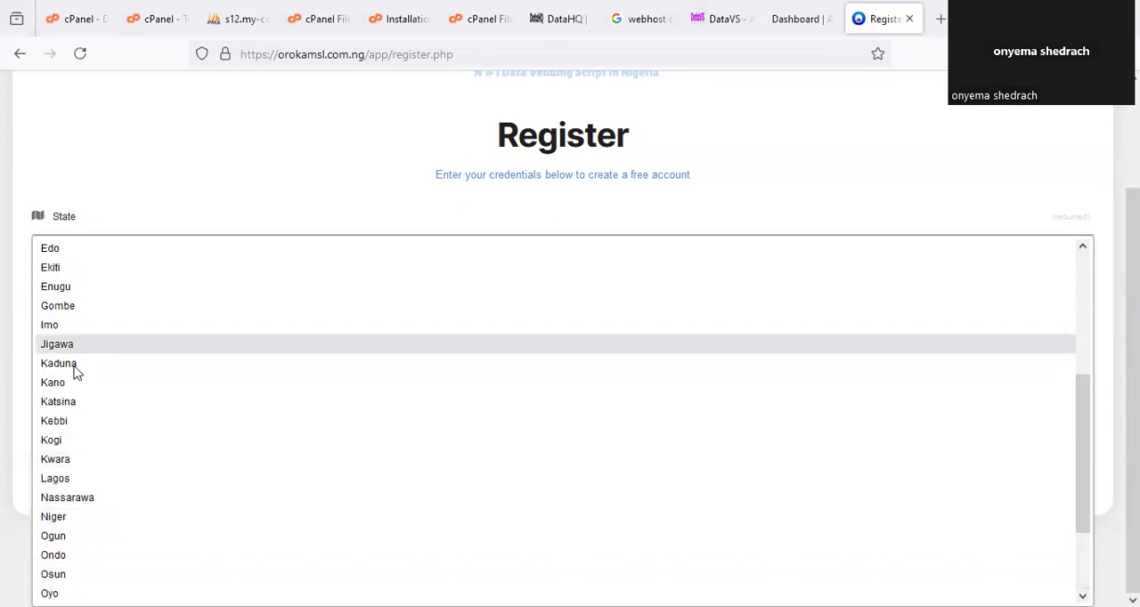
{"action": "scroll", "coordinate": [50, 537], "scroll_direction": "down", "scroll_amount": 3}
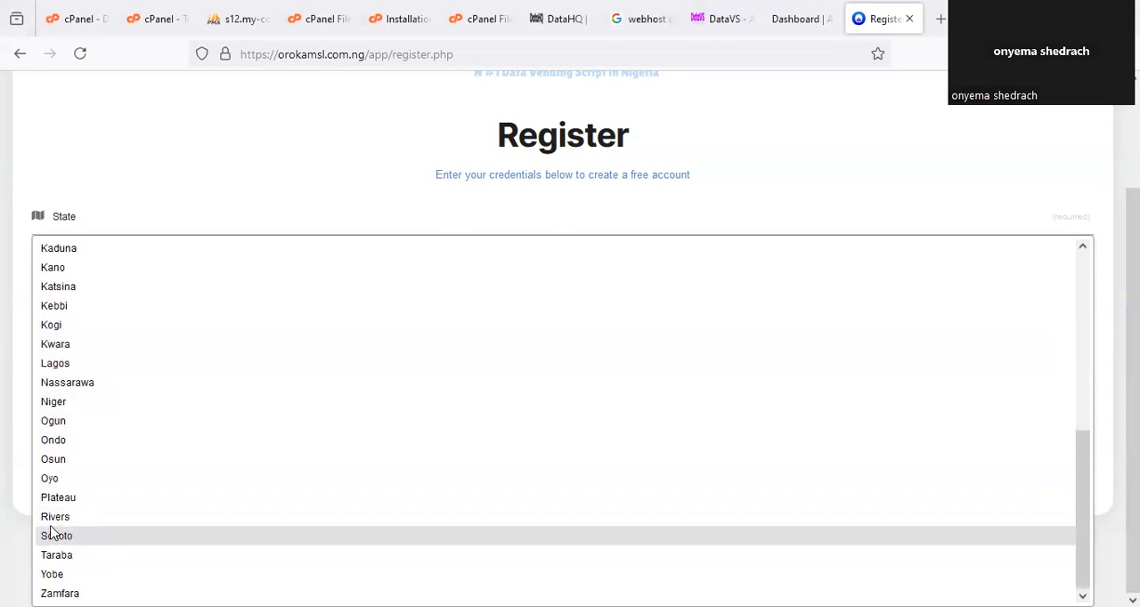
{"action": "left_click", "coordinate": [71, 363]}
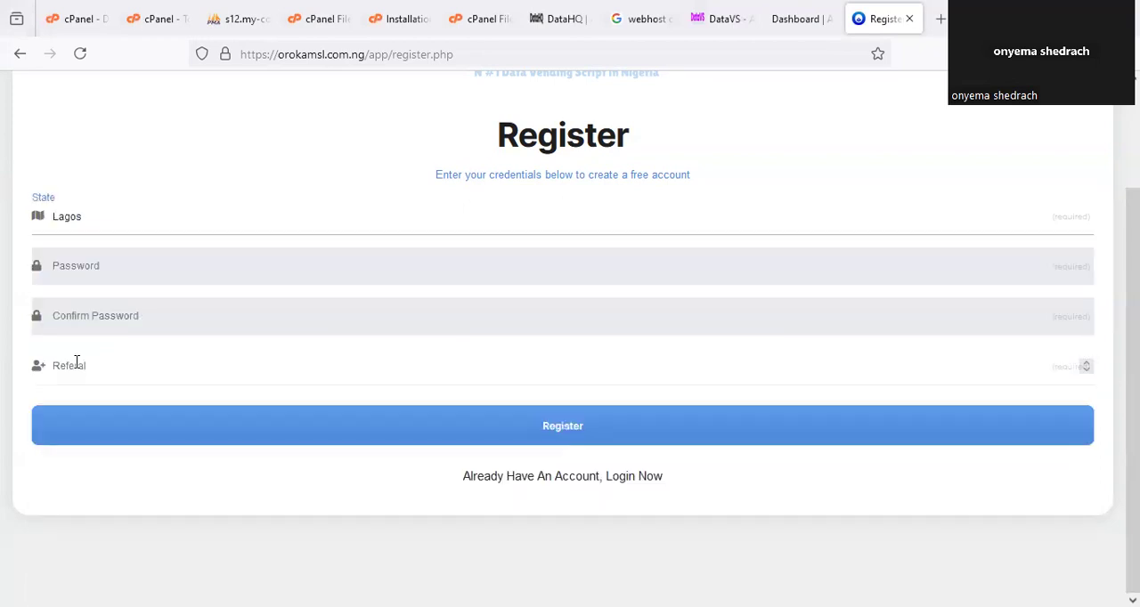
Enter the account password and repeat it in the confirm password field.
{"action": "left_click", "coordinate": [126, 271]}
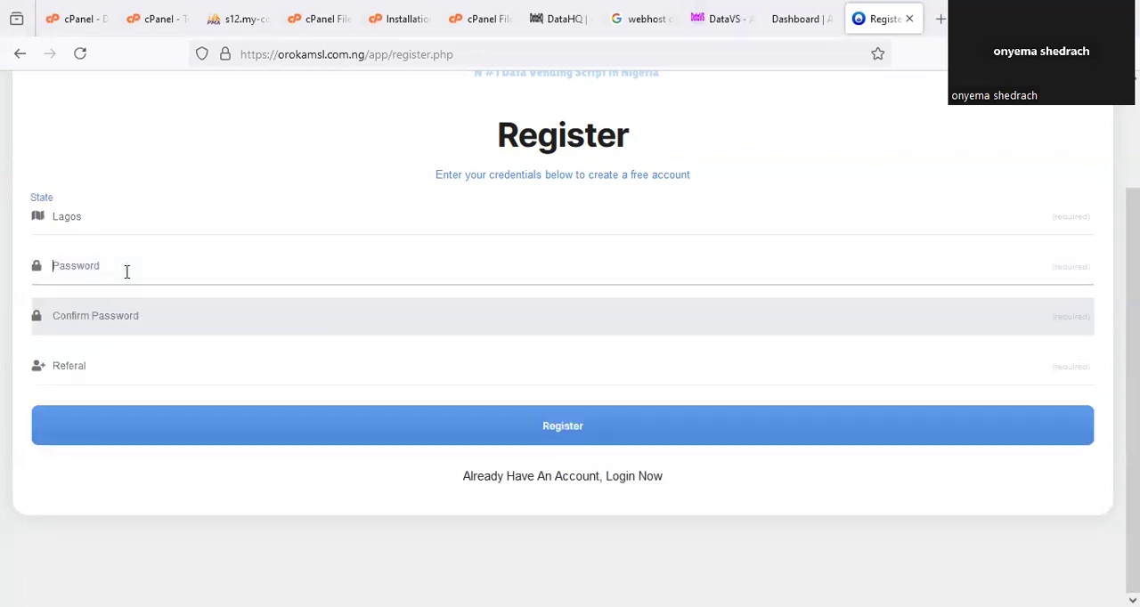
{"action": "type", "text": "••••••••"}
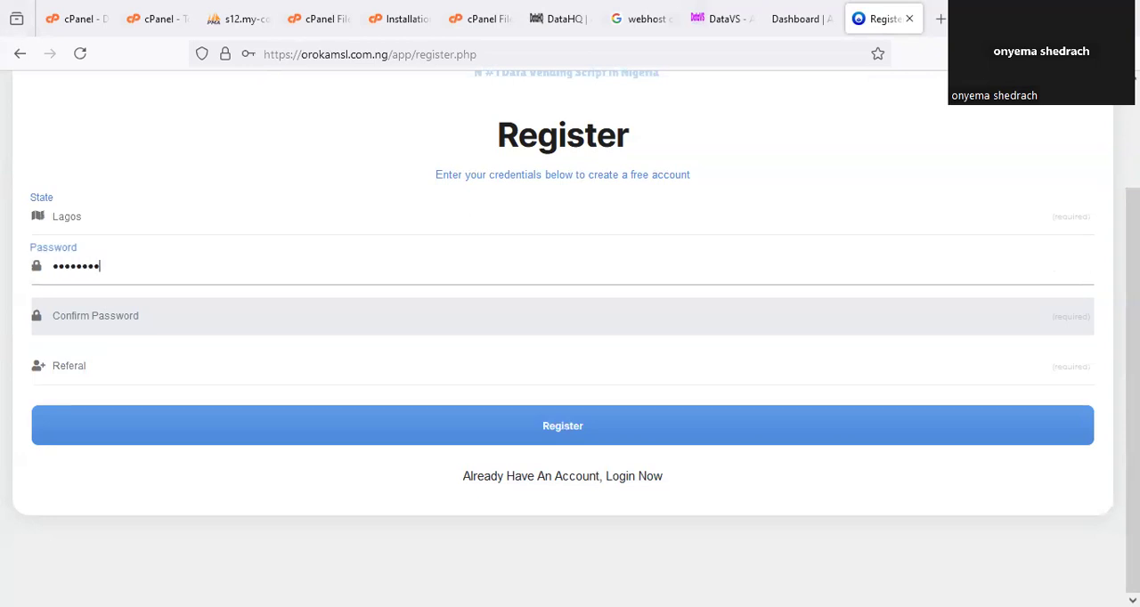
{"action": "left_click", "coordinate": [129, 322]}
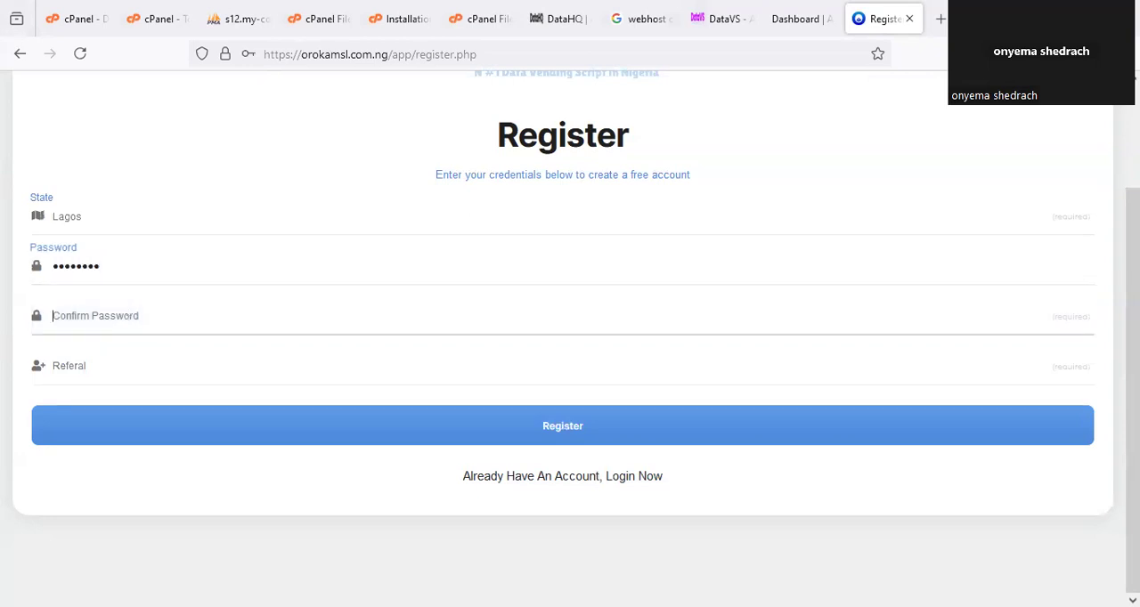
{"action": "type", "text": "••••••••"}
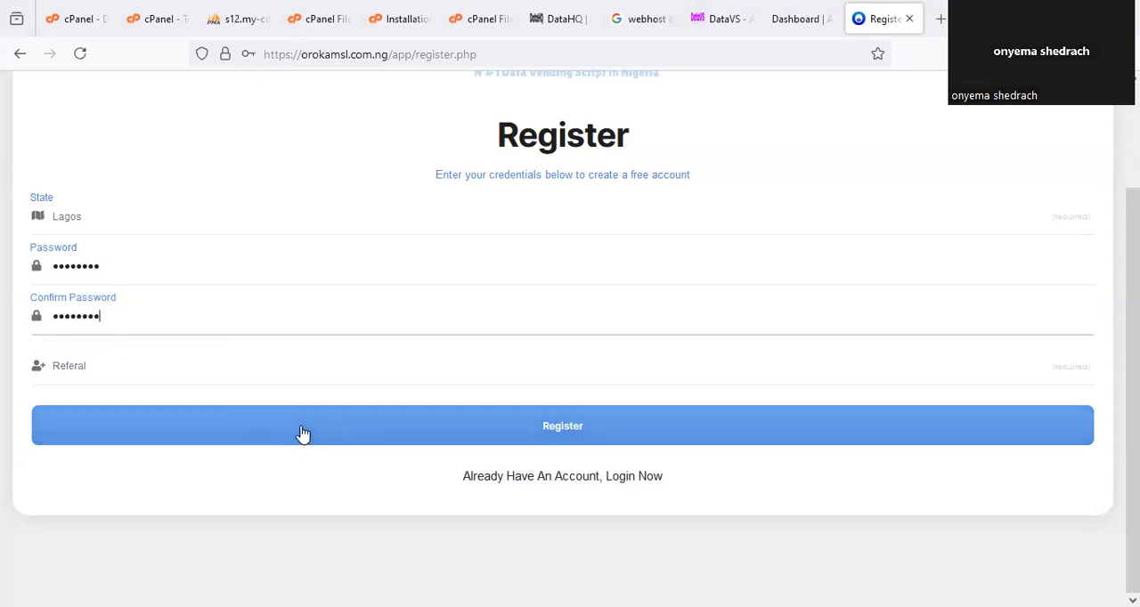
Submit the registration with the referral field left empty, and acknowledge the alert.
{"action": "left_click_drag", "start_coordinate": [99, 328], "coordinate": [82, 340]}
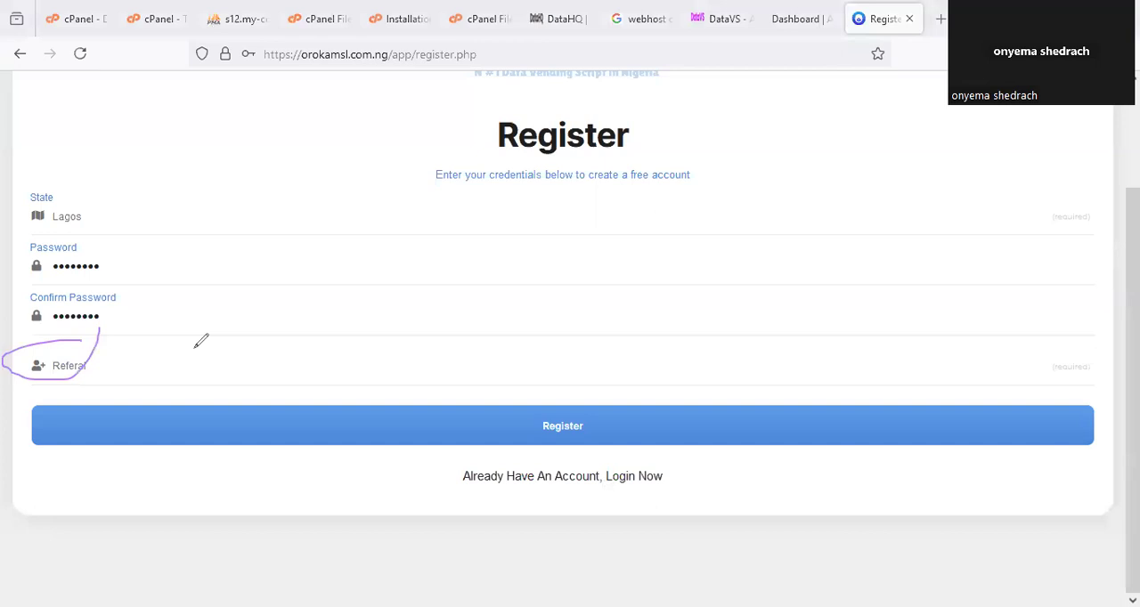
{"action": "key", "text": "Escape"}
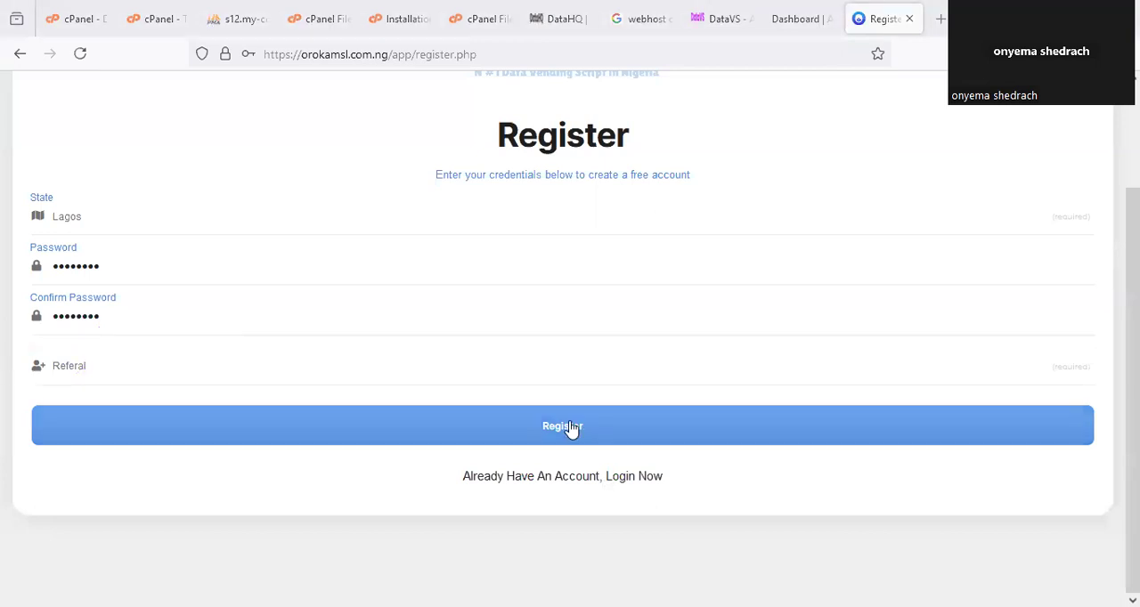
{"action": "left_click", "coordinate": [628, 410]}
{"action": "left_click", "coordinate": [485, 256]}
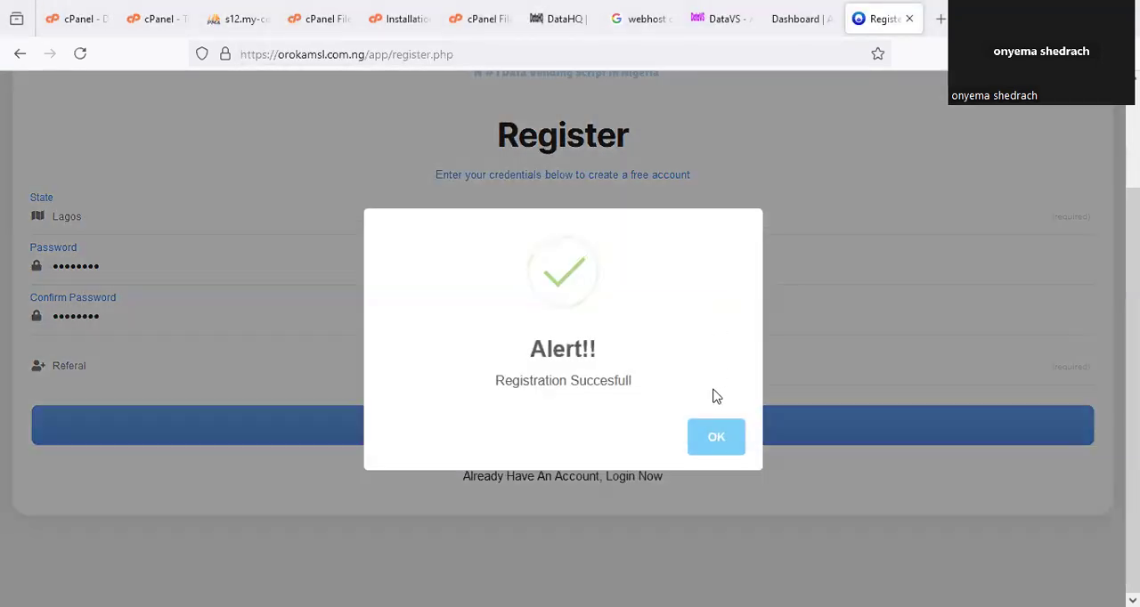
{"action": "left_click", "coordinate": [699, 438]}
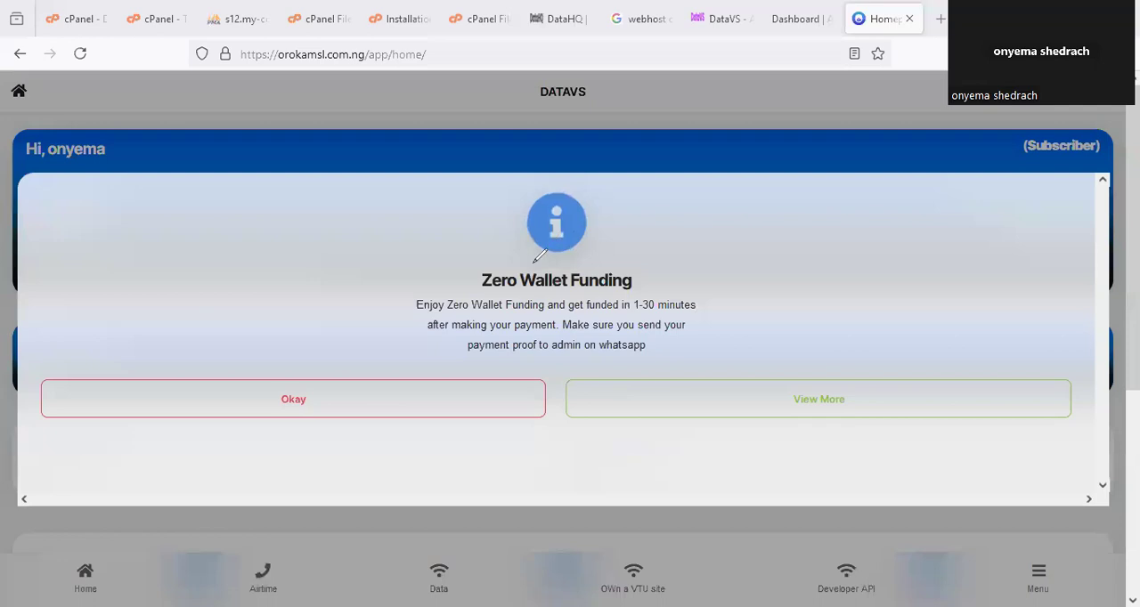
Dismiss the Zero Wallet Funding notice on the portal's homepage and look over the wallet cards and service shortcuts.
{"action": "mouse_move", "coordinate": [493, 247]}
{"action": "left_mouse_down"}
{"action": "mouse_move", "coordinate": [725, 342]}
{"action": "mouse_move", "coordinate": [588, 214]}
{"action": "left_mouse_up"}
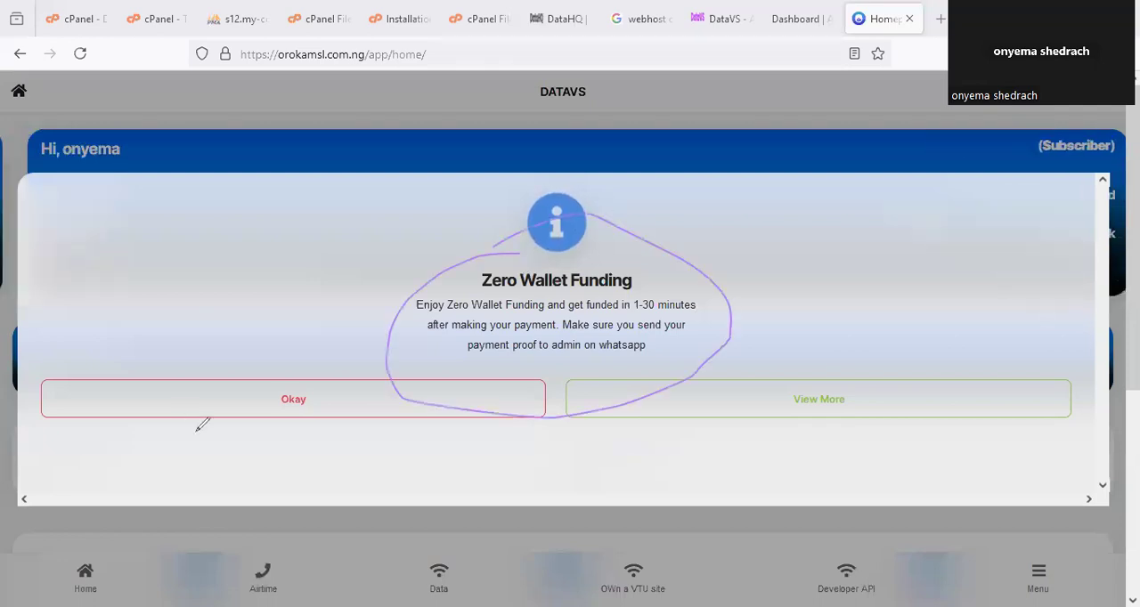
{"action": "key", "text": "Escape"}
{"action": "left_click", "coordinate": [445, 415]}
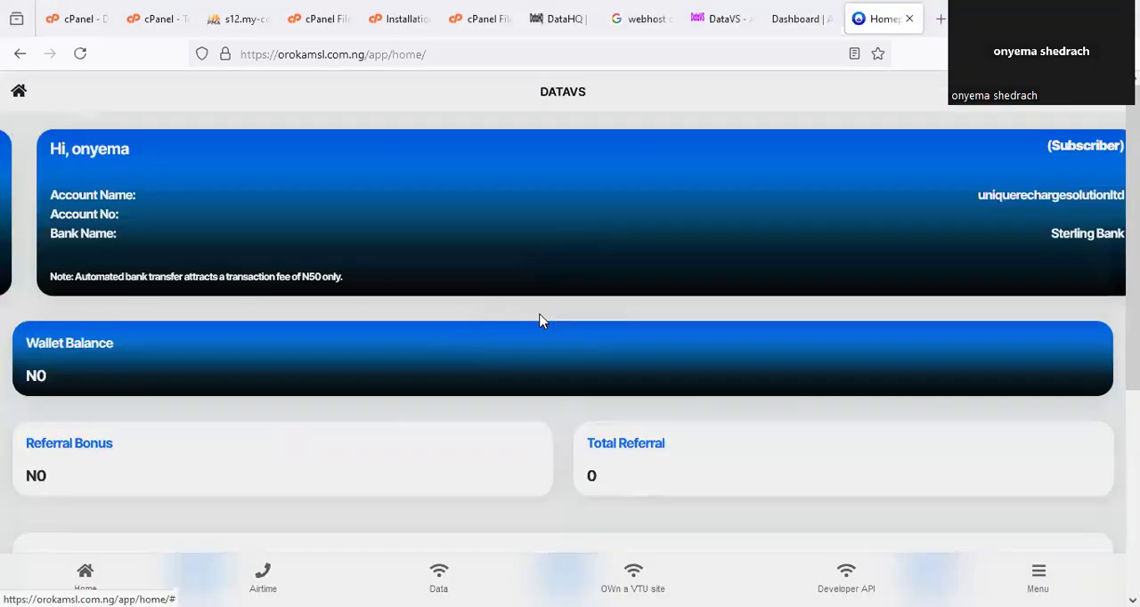
{"action": "scroll", "coordinate": [591, 330], "scroll_direction": "down", "scroll_amount": 4}
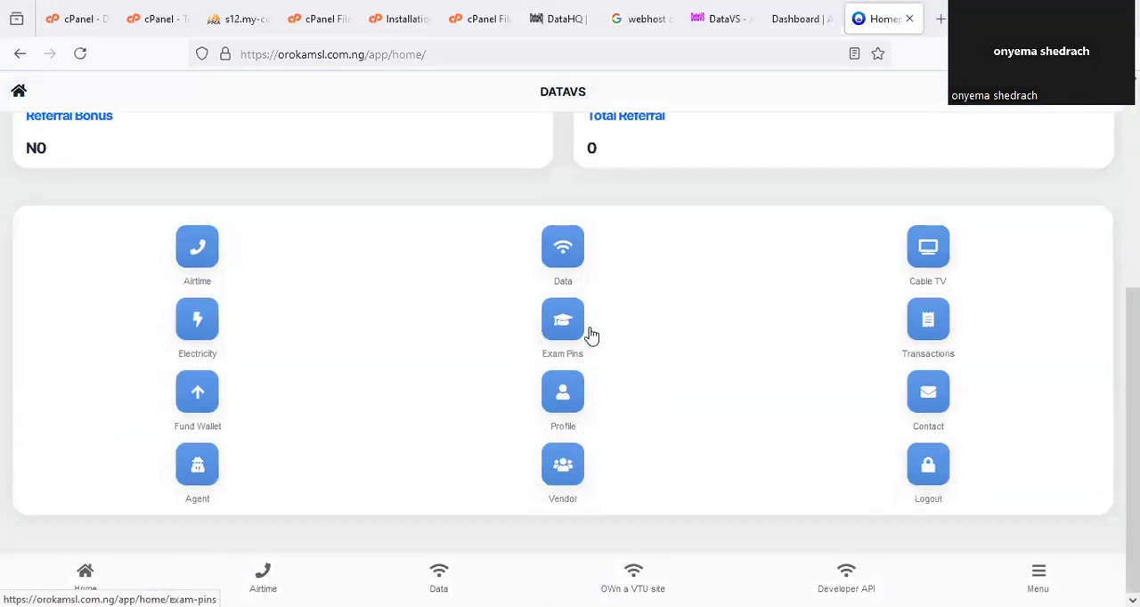
{"action": "scroll", "coordinate": [592, 328], "scroll_direction": "up", "scroll_amount": 4}
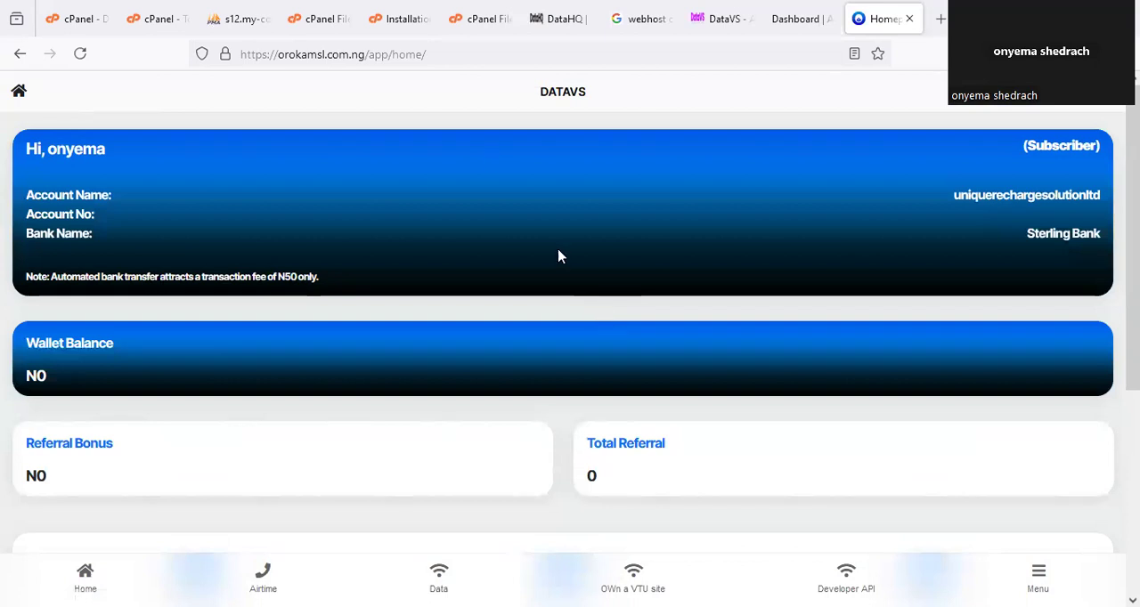
Check the site name in the homepage header against the core/includes/sitename.php instruction in the installation notes.
{"action": "left_click_drag", "start_coordinate": [570, 69], "coordinate": [577, 72]}
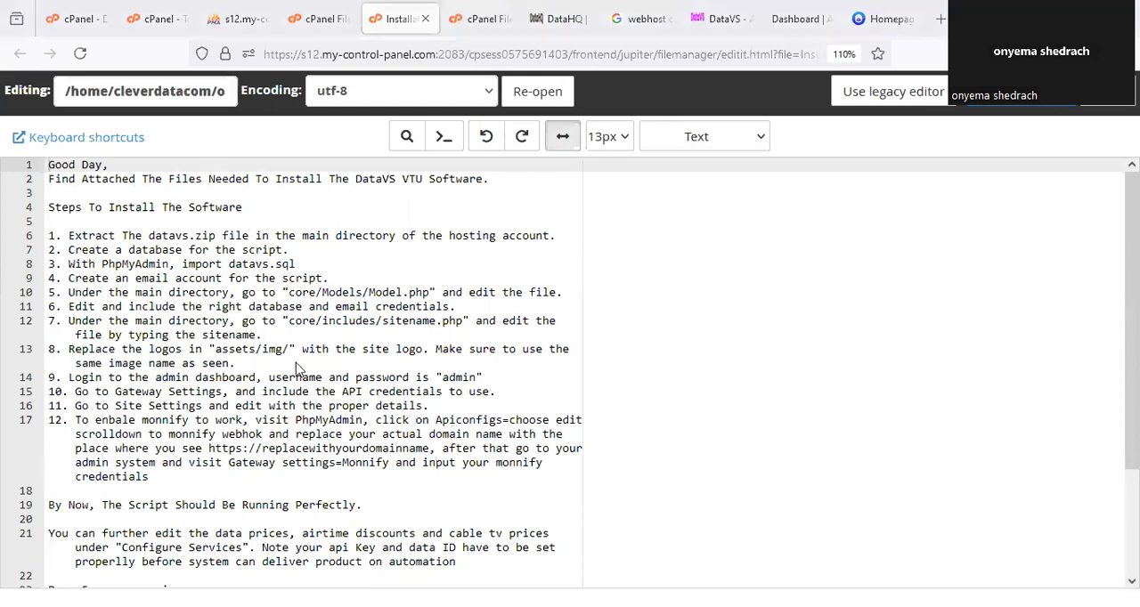
{"action": "left_click_drag", "start_coordinate": [303, 327], "coordinate": [461, 328]}
{"action": "left_click", "coordinate": [882, 19]}
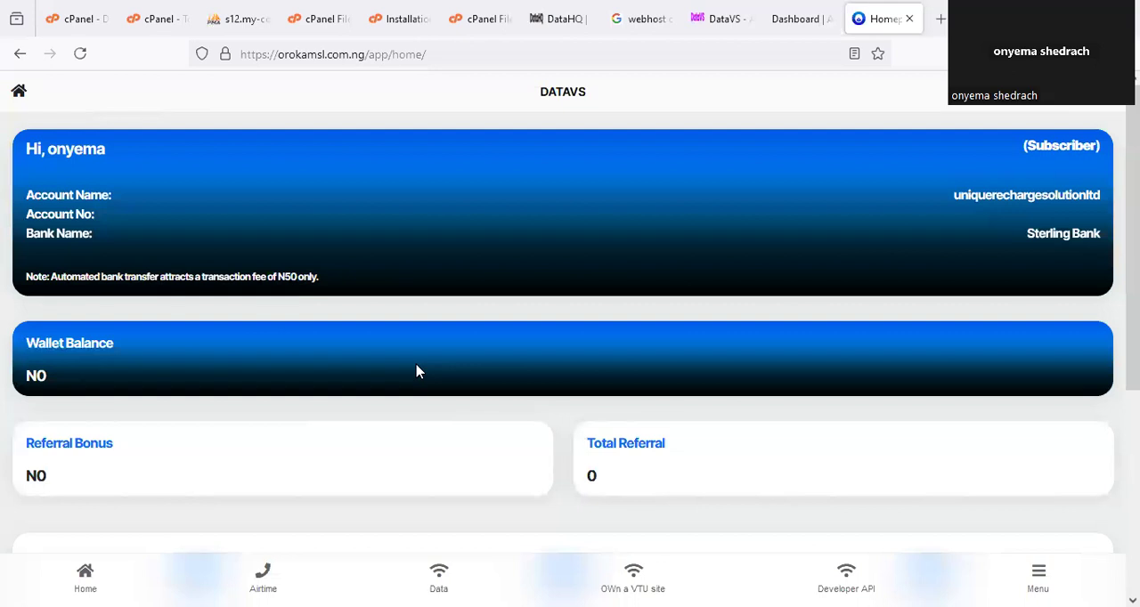
{"action": "left_click_drag", "start_coordinate": [580, 69], "coordinate": [608, 86]}
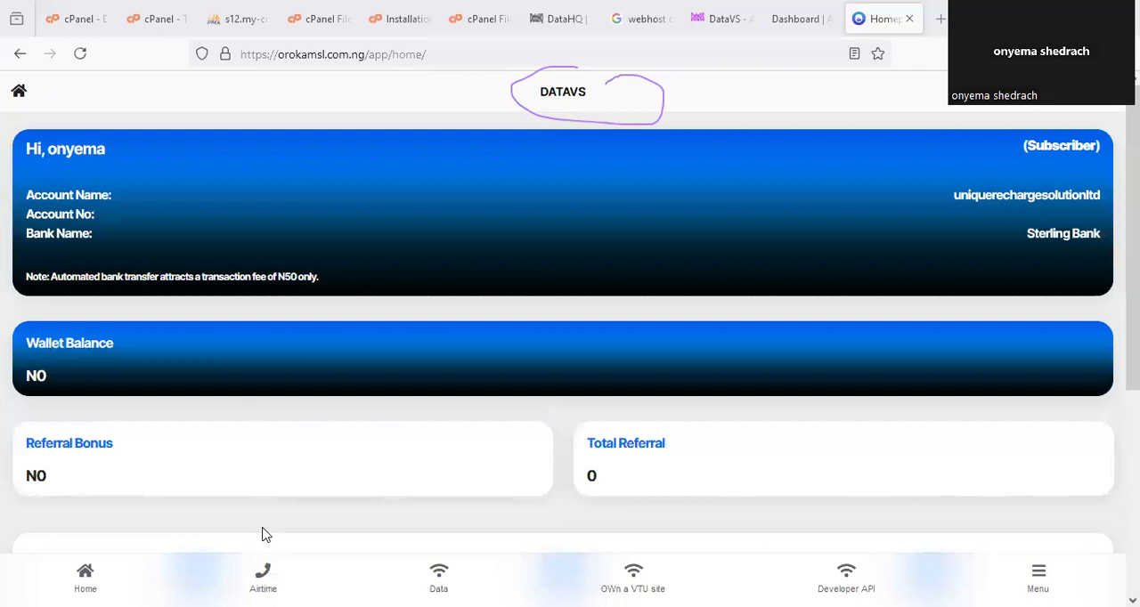
Open sitename.php from the core/includes folder of orokamsl.com.ng for editing in cPanel File Manager.
{"action": "left_click", "coordinate": [313, 15]}
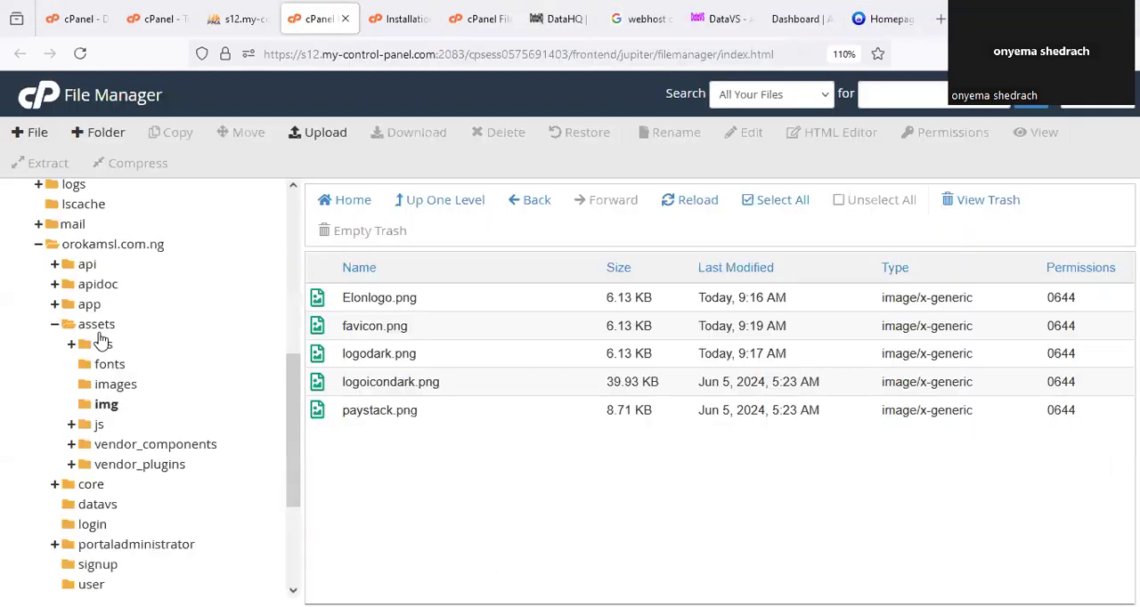
{"action": "left_click", "coordinate": [62, 326]}
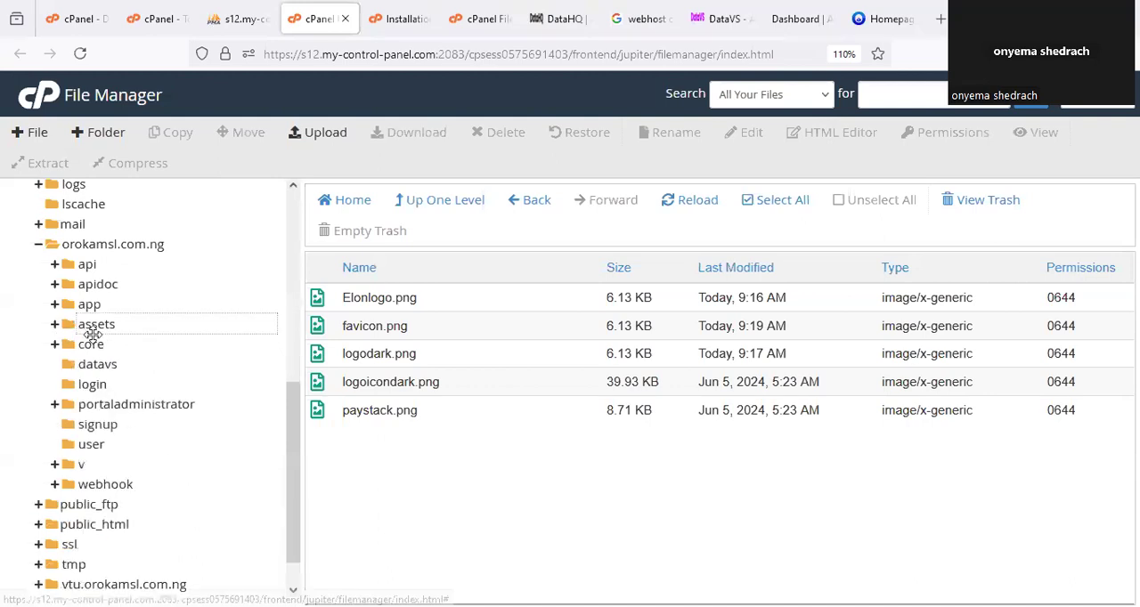
{"action": "left_click", "coordinate": [93, 349]}
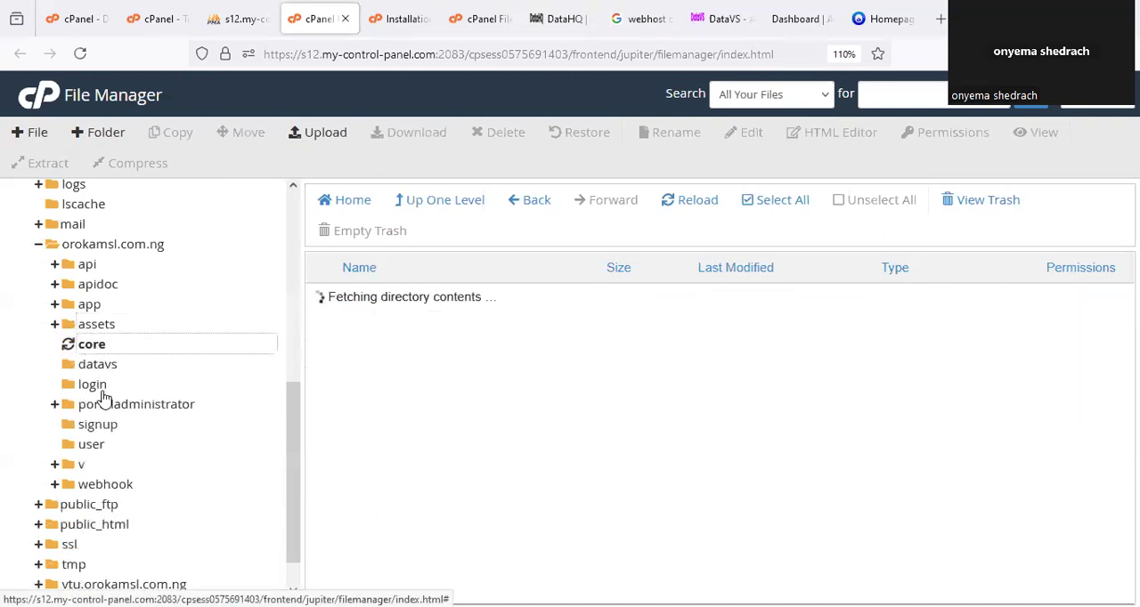
{"action": "left_click", "coordinate": [116, 408]}
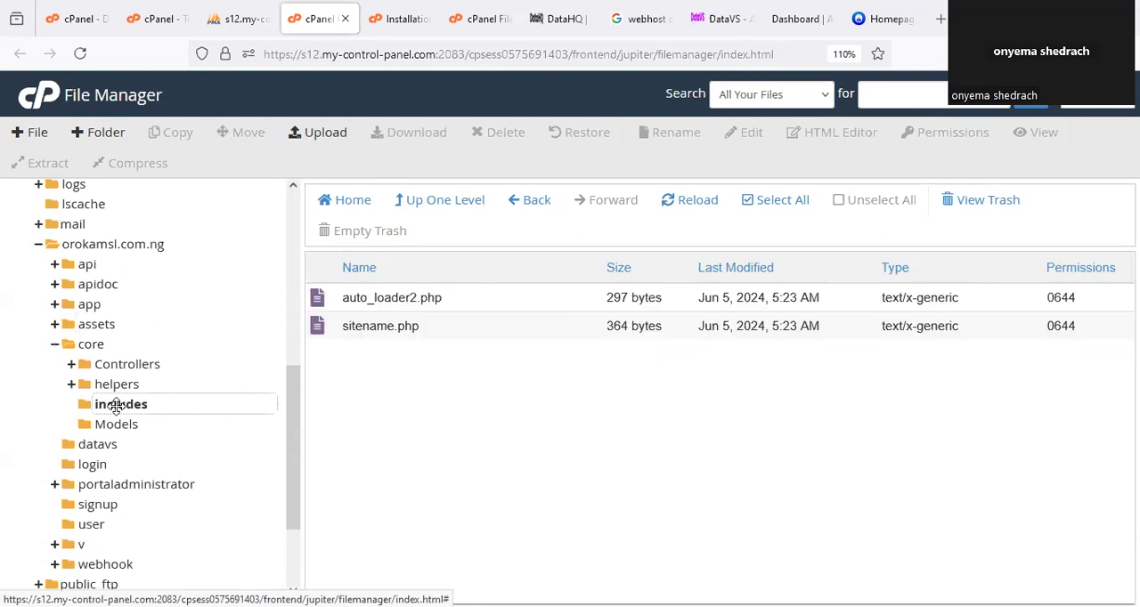
{"action": "left_click", "coordinate": [397, 327]}
{"action": "right_click", "coordinate": [399, 327]}
{"action": "left_click", "coordinate": [450, 400]}
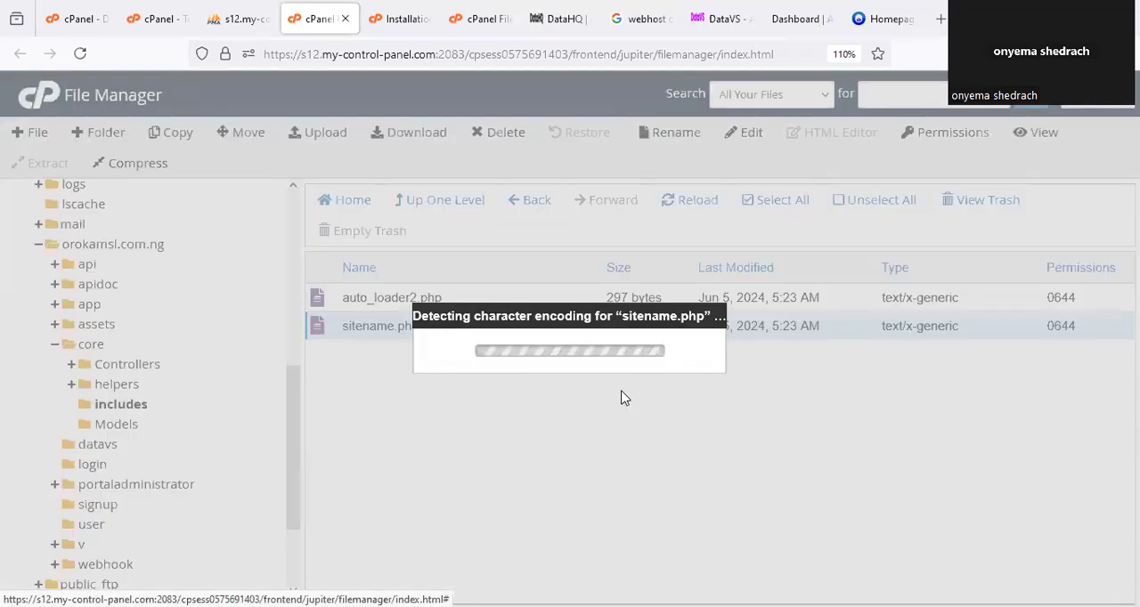
{"action": "key", "text": "Return"}
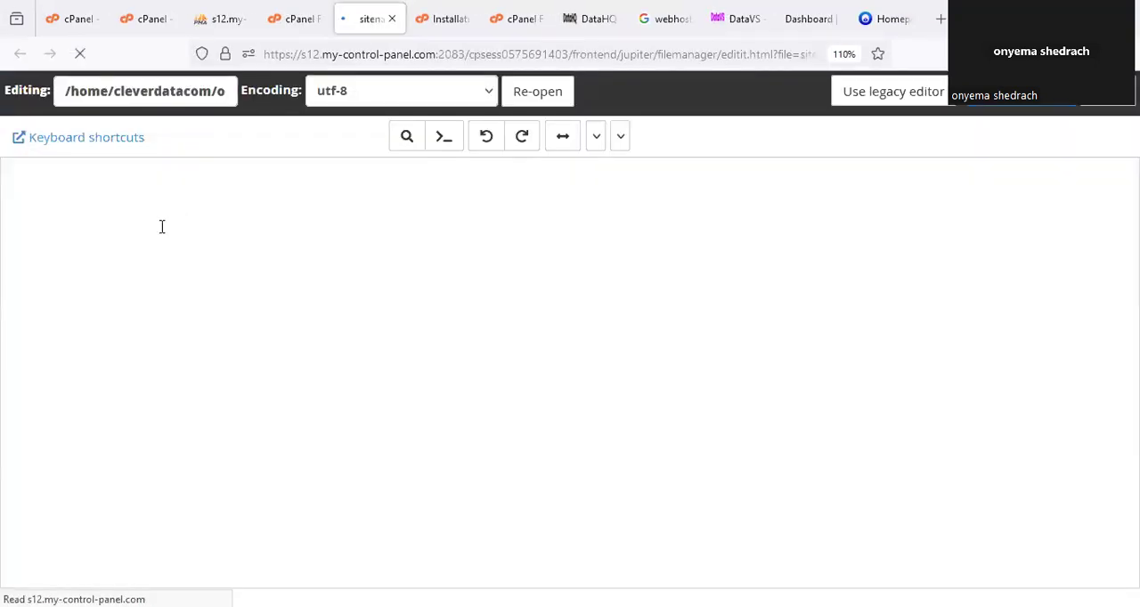
Replace the $sitename value in sitename.php with "ORAKOMSLVTU" and save the file.
{"action": "left_click_drag", "start_coordinate": [210, 206], "coordinate": [169, 207]}
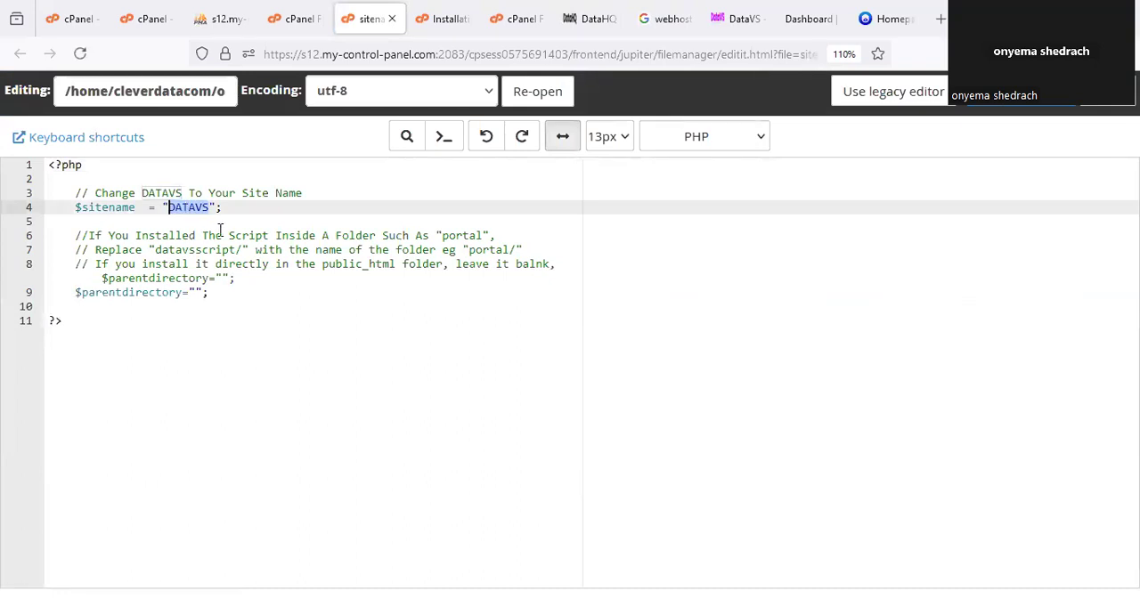
{"action": "type", "text": "ORA"}
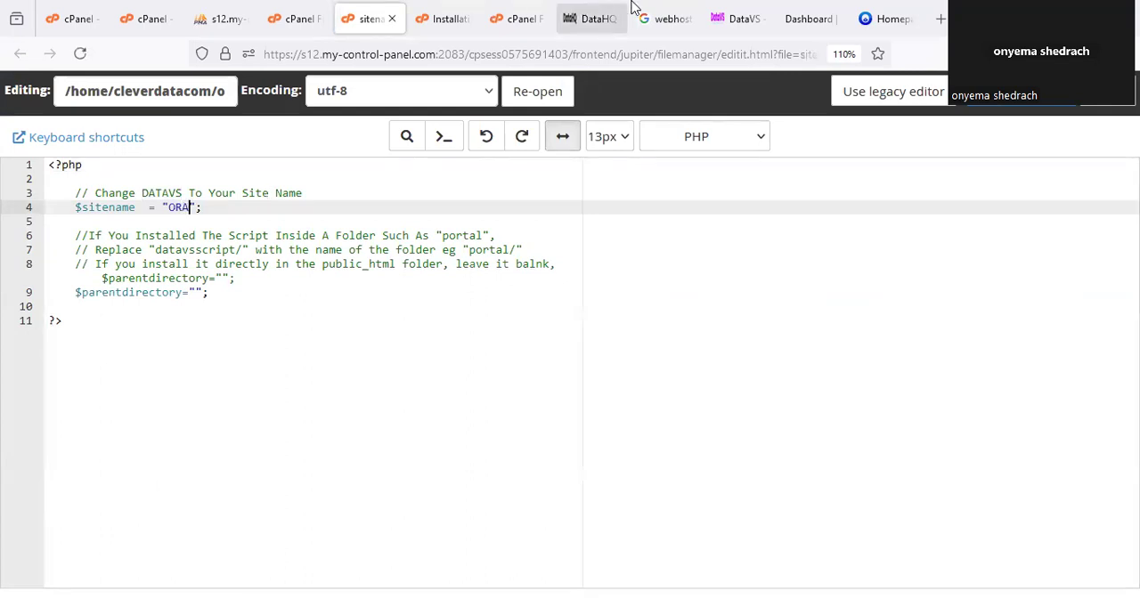
{"action": "left_click", "coordinate": [806, 19]}
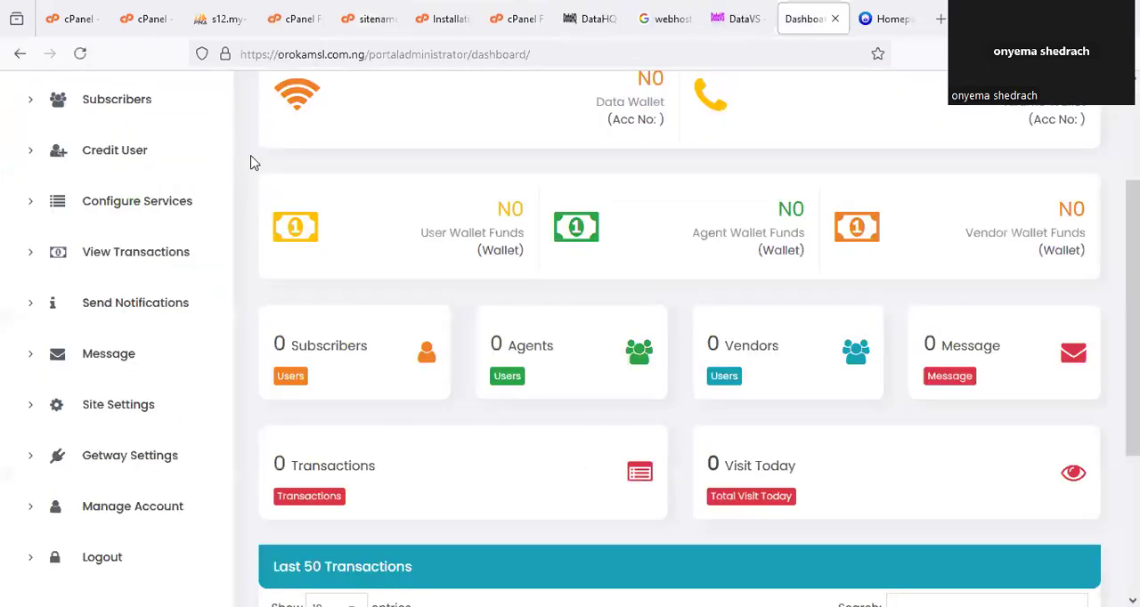
{"action": "left_click", "coordinate": [372, 18]}
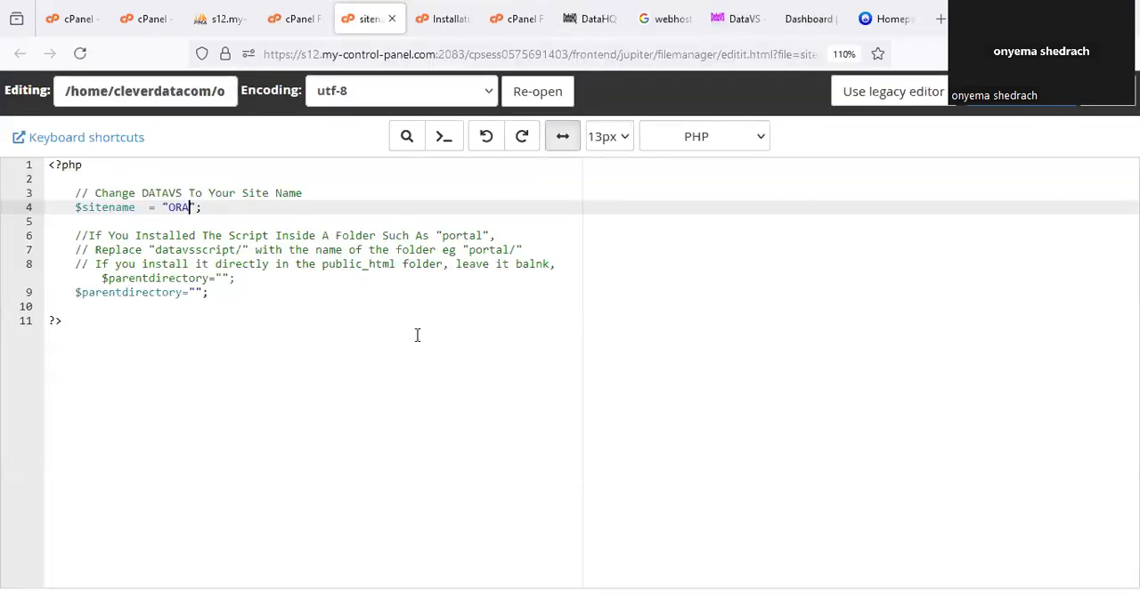
{"action": "type", "text": "KOMVTU"}
{"action": "key", "text": "BackSpace"}
{"action": "type", "text": "U"}
{"action": "left_click", "coordinate": [211, 207]}
{"action": "type", "text": "SL"}
{"action": "left_click", "coordinate": [996, 112]}
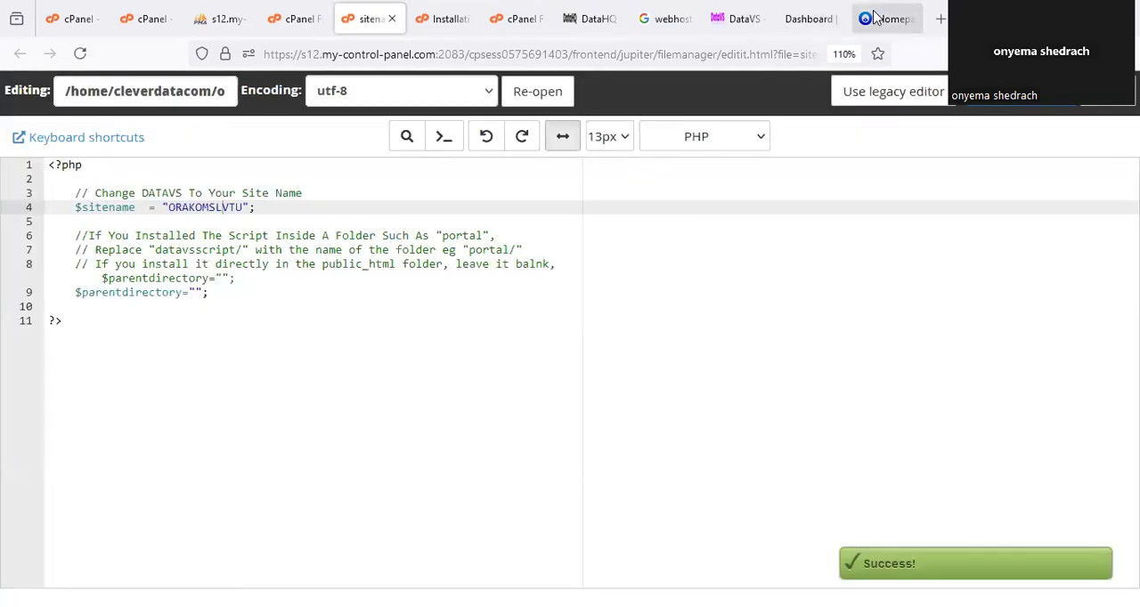
Reload the portal's user homepage, dismiss the Zero Wallet Funding notice and check the site name in the header.
{"action": "left_click", "coordinate": [868, 25]}
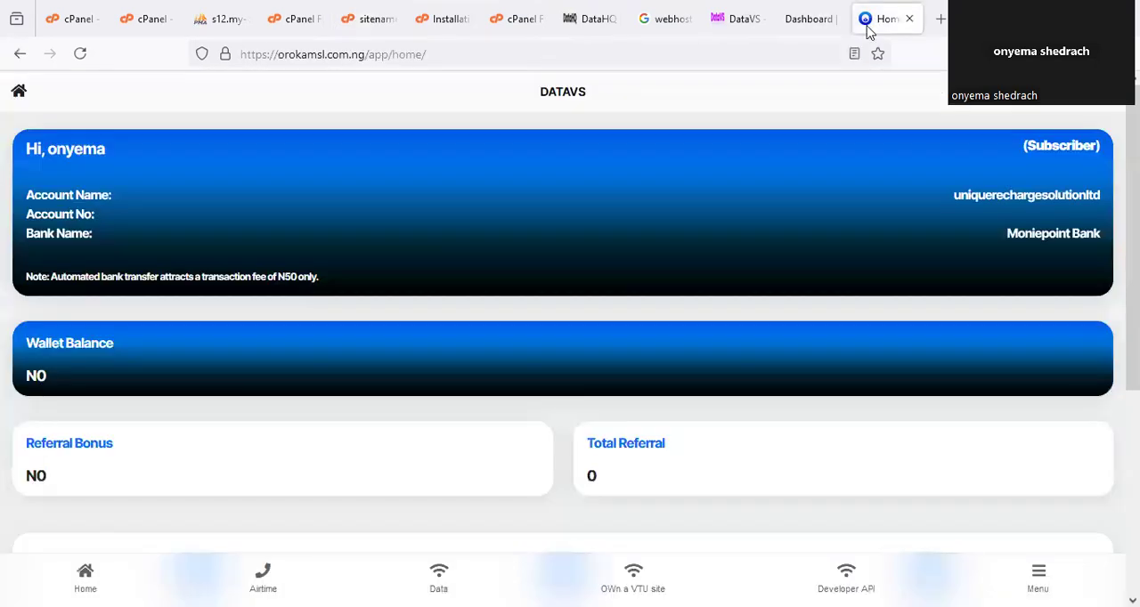
{"action": "key", "text": "F5"}
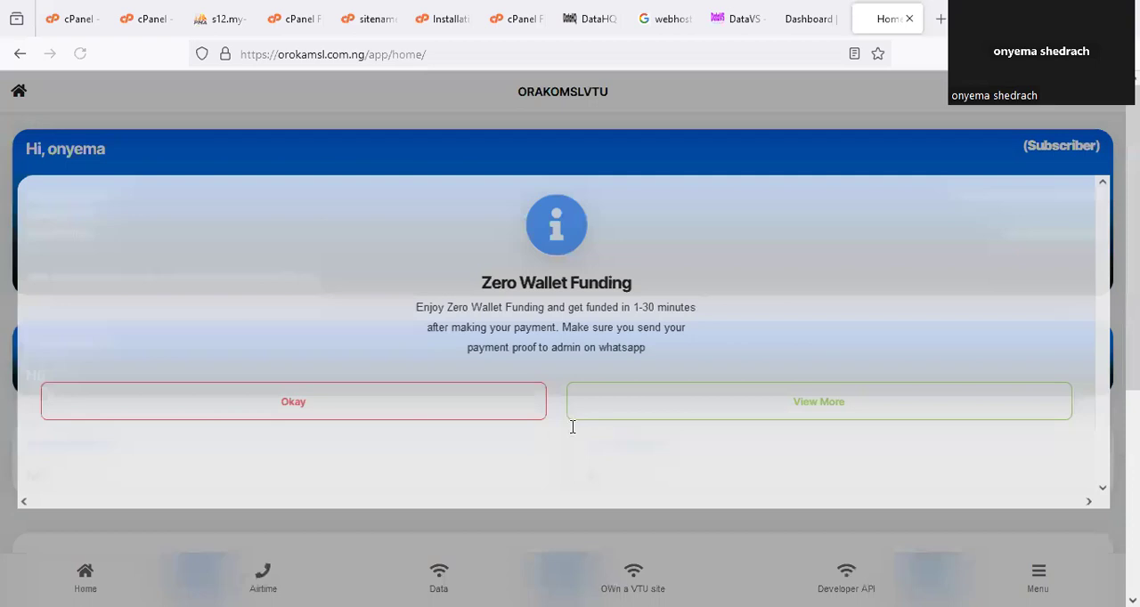
{"action": "left_click", "coordinate": [513, 407]}
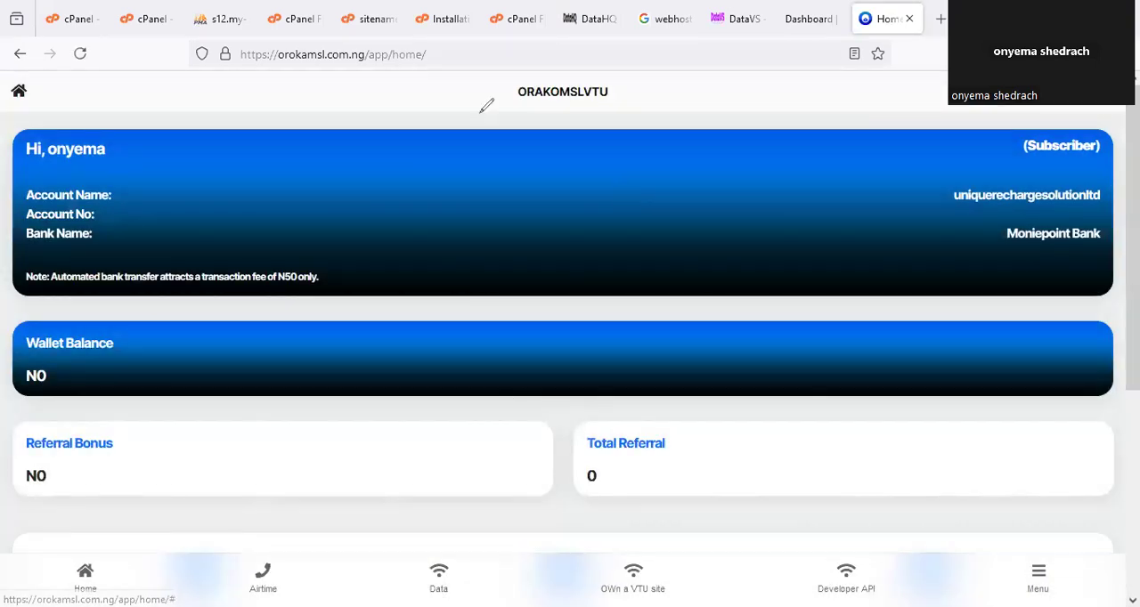
{"action": "left_click_drag", "start_coordinate": [539, 66], "coordinate": [581, 70]}
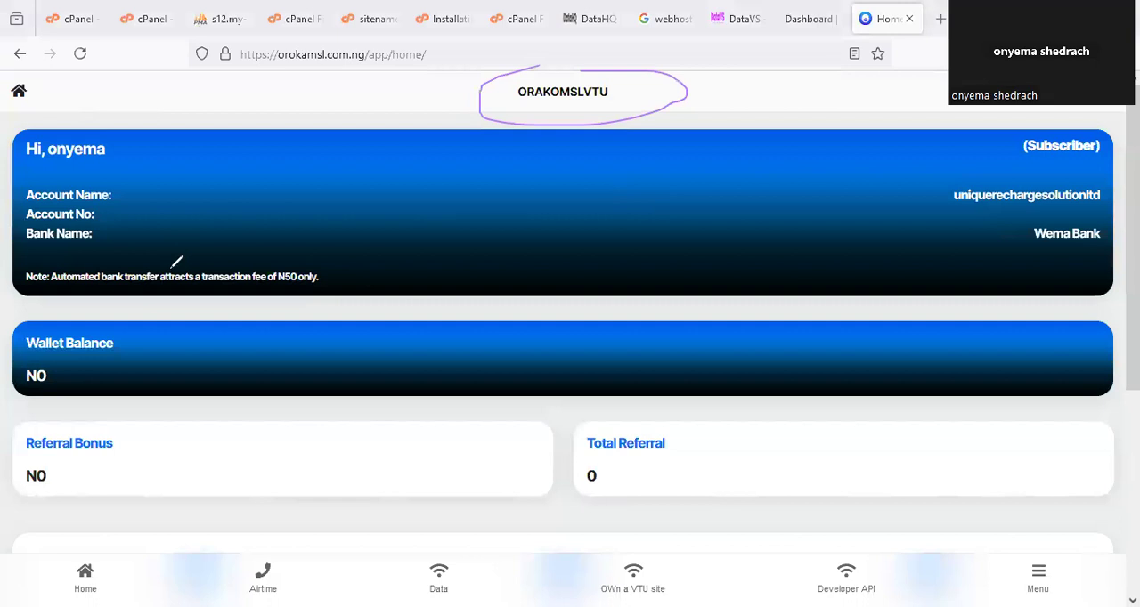
Reload the portal administrator dashboard and look over the subscriber, agent, vendor, transaction and visit cards.
{"action": "left_click", "coordinate": [812, 24]}
{"action": "left_click", "coordinate": [168, 185]}
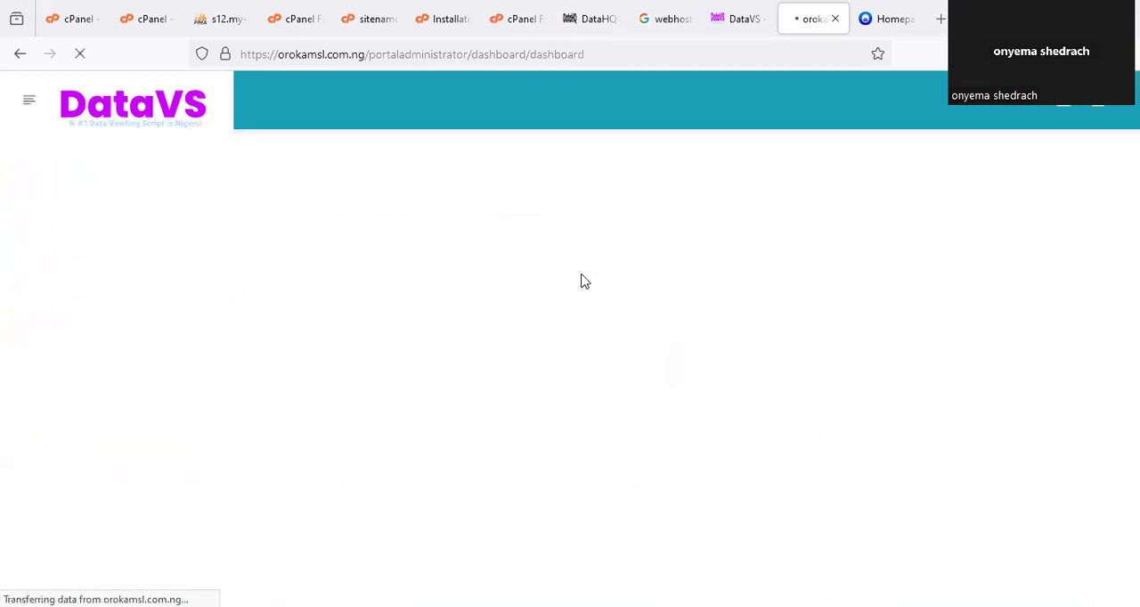
{"action": "scroll", "coordinate": [583, 282], "scroll_direction": "down", "scroll_amount": 3}
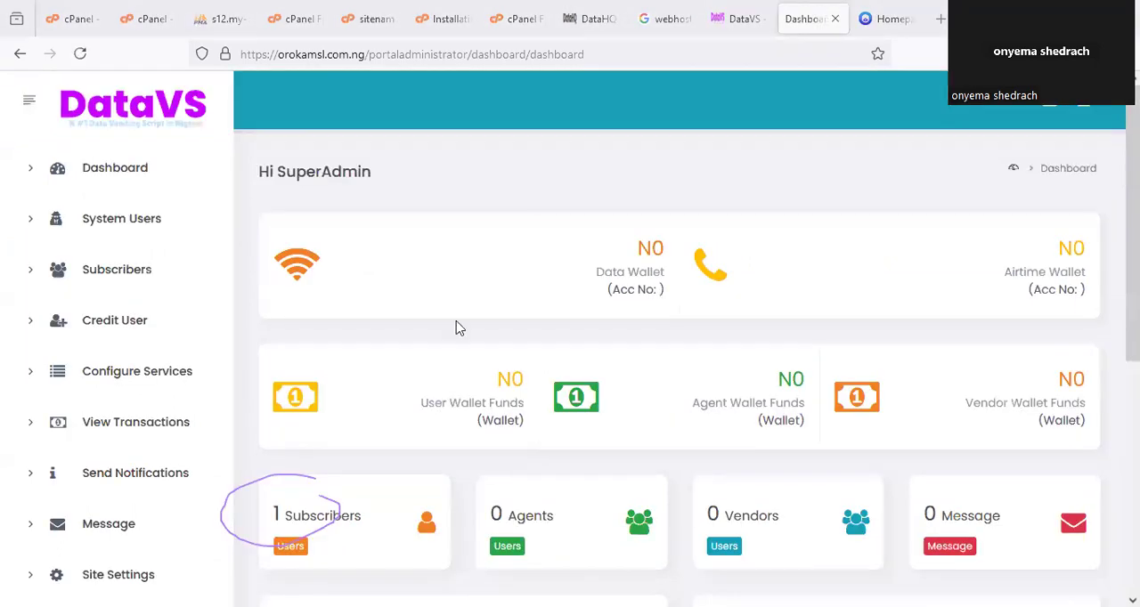
{"action": "scroll", "coordinate": [457, 326], "scroll_direction": "down", "scroll_amount": 2}
{"action": "scroll", "coordinate": [499, 317], "scroll_direction": "down", "scroll_amount": 1}
{"action": "scroll", "coordinate": [499, 321], "scroll_direction": "up", "scroll_amount": 1}
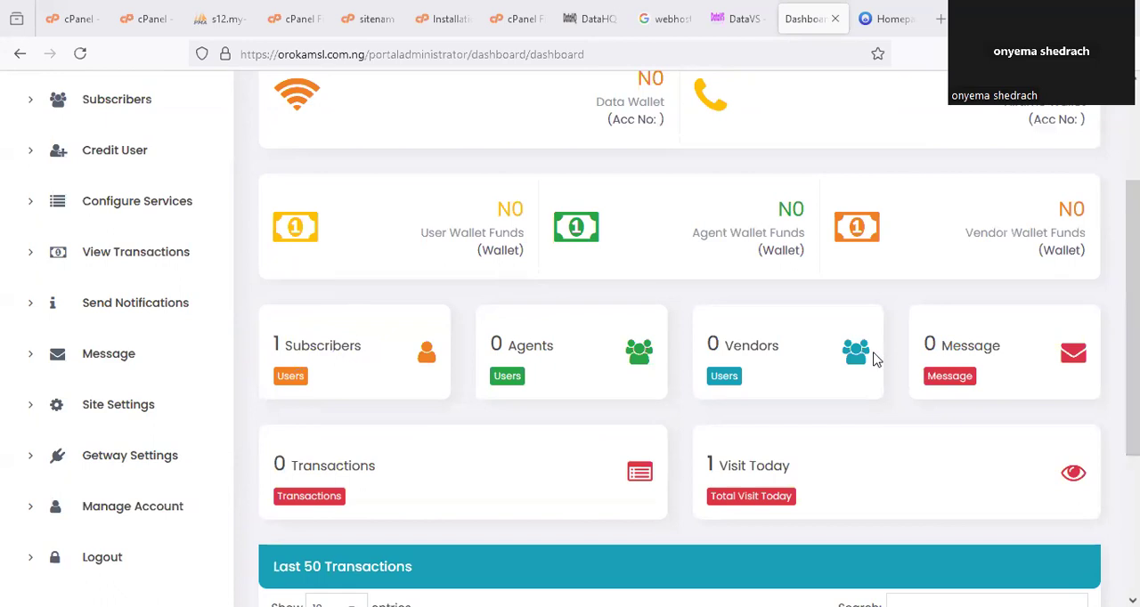
{"action": "scroll", "coordinate": [875, 379], "scroll_direction": "up", "scroll_amount": 3}
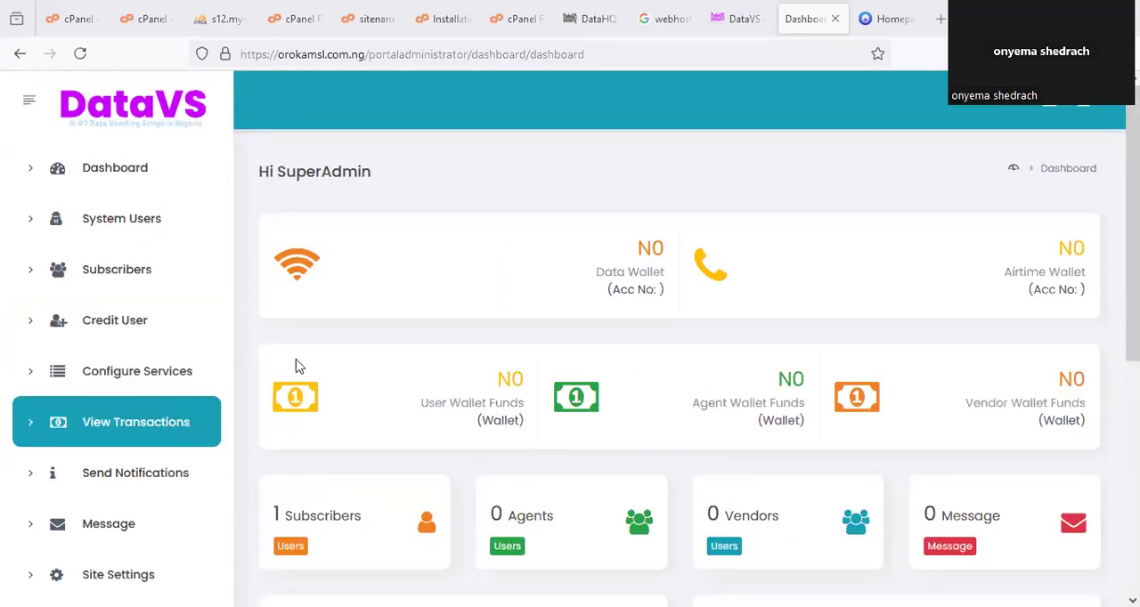
Read the admin login and settings instructions in the installation notes, and locate System Users on the admin dashboard.
{"action": "left_click", "coordinate": [446, 19]}
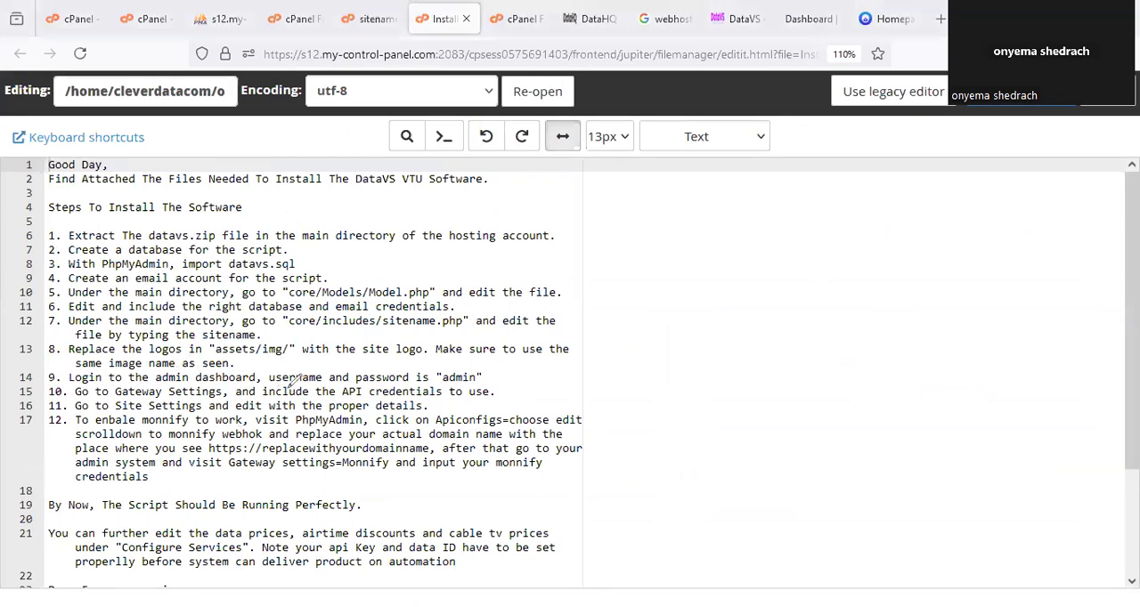
{"action": "mouse_move", "coordinate": [445, 388]}
{"action": "left_mouse_down"}
{"action": "mouse_move", "coordinate": [459, 352]}
{"action": "mouse_move", "coordinate": [431, 369]}
{"action": "left_mouse_up"}
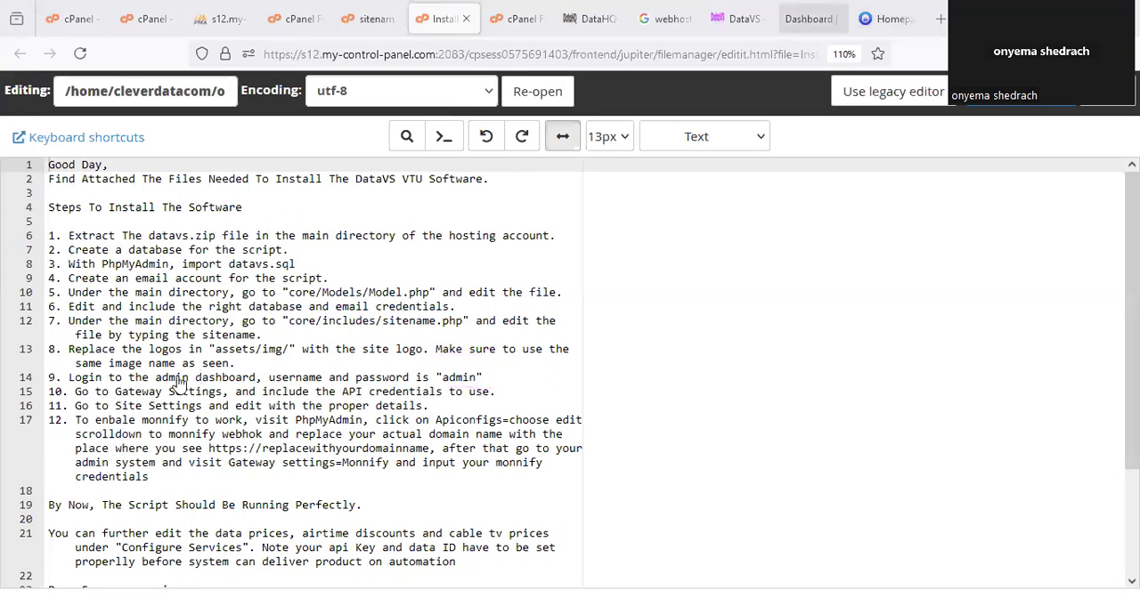
{"action": "left_click", "coordinate": [803, 19]}
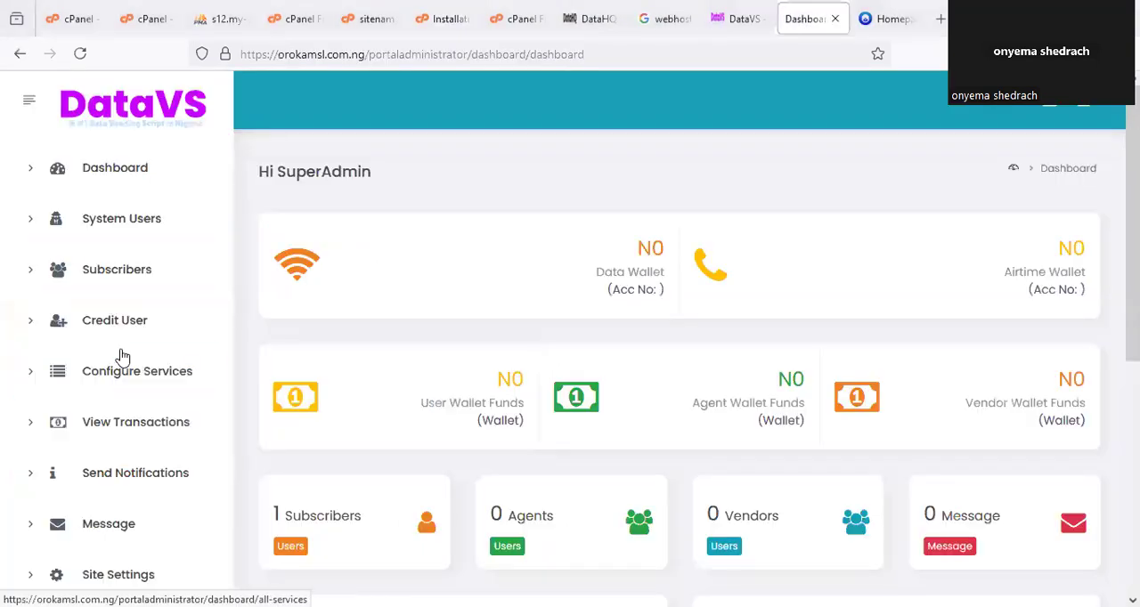
{"action": "mouse_move", "coordinate": [100, 196]}
{"action": "left_mouse_down"}
{"action": "mouse_move", "coordinate": [144, 193]}
{"action": "mouse_move", "coordinate": [103, 195]}
{"action": "left_mouse_up"}
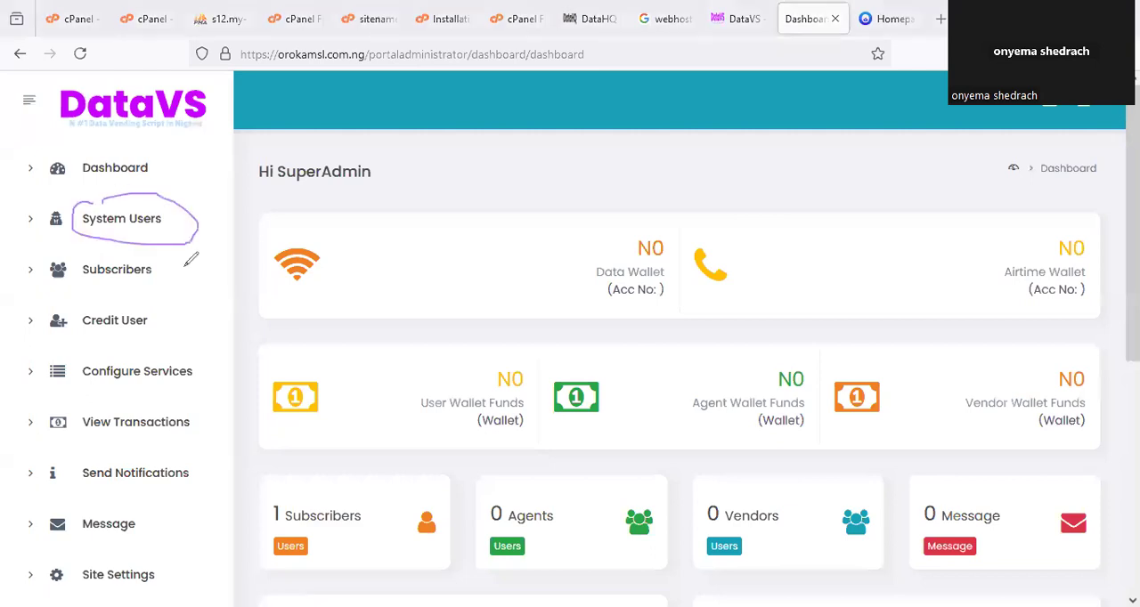
{"action": "key", "text": "Escape"}
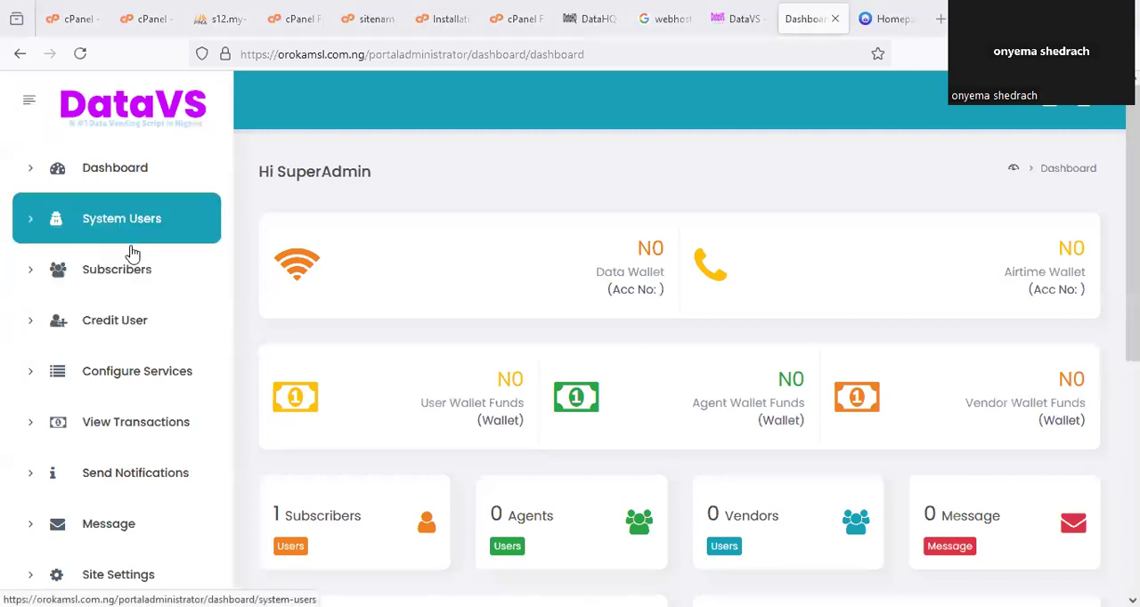
View the System Users page, examining the Add New System User form and the block action for each user.
{"action": "left_click", "coordinate": [134, 229]}
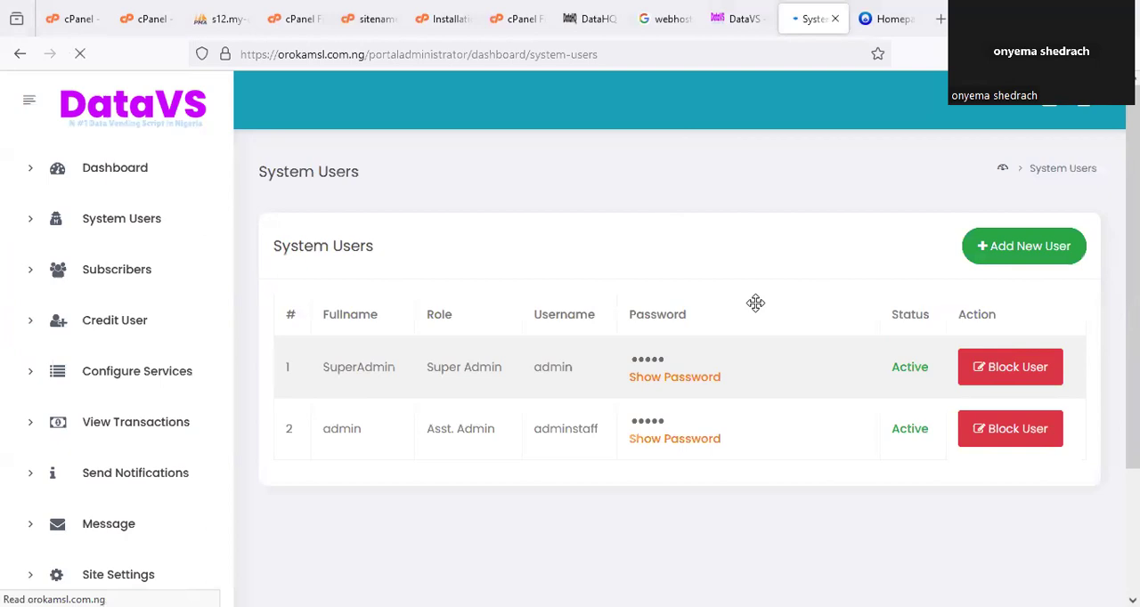
{"action": "left_click", "coordinate": [1033, 256]}
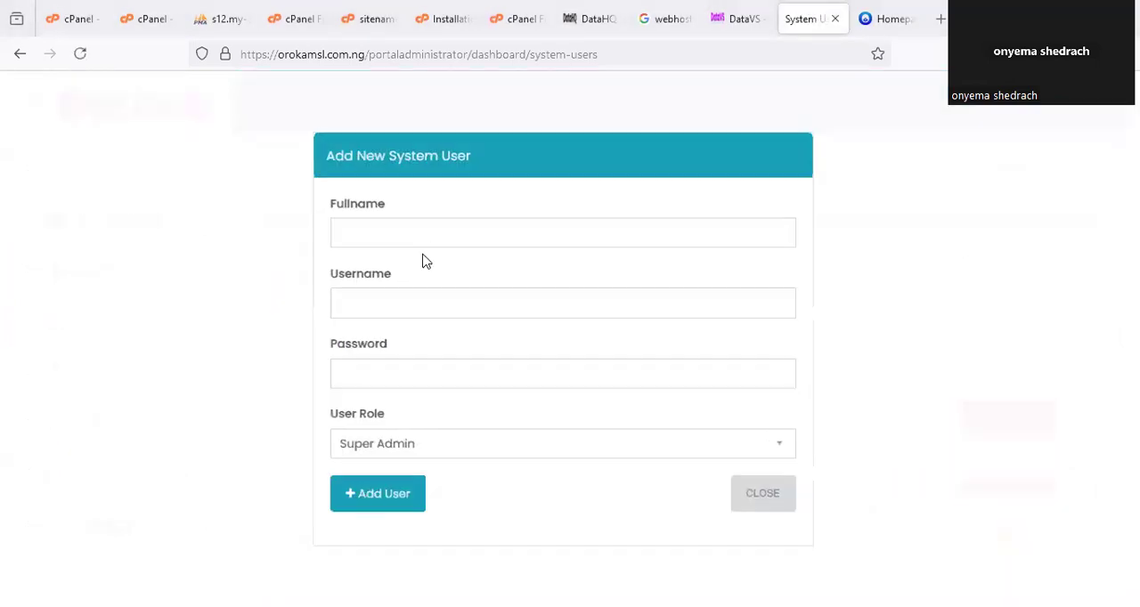
{"action": "left_click", "coordinate": [370, 419]}
{"action": "key", "text": "Escape"}
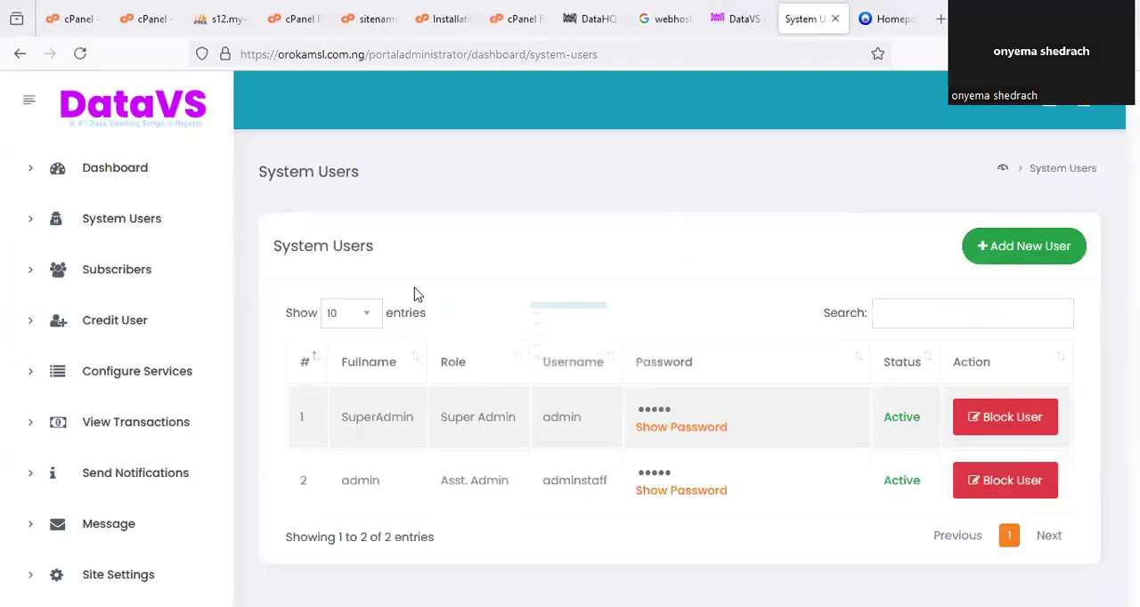
{"action": "mouse_move", "coordinate": [978, 363]}
{"action": "left_mouse_down"}
{"action": "mouse_move", "coordinate": [1062, 520]}
{"action": "mouse_move", "coordinate": [964, 394]}
{"action": "left_mouse_up"}
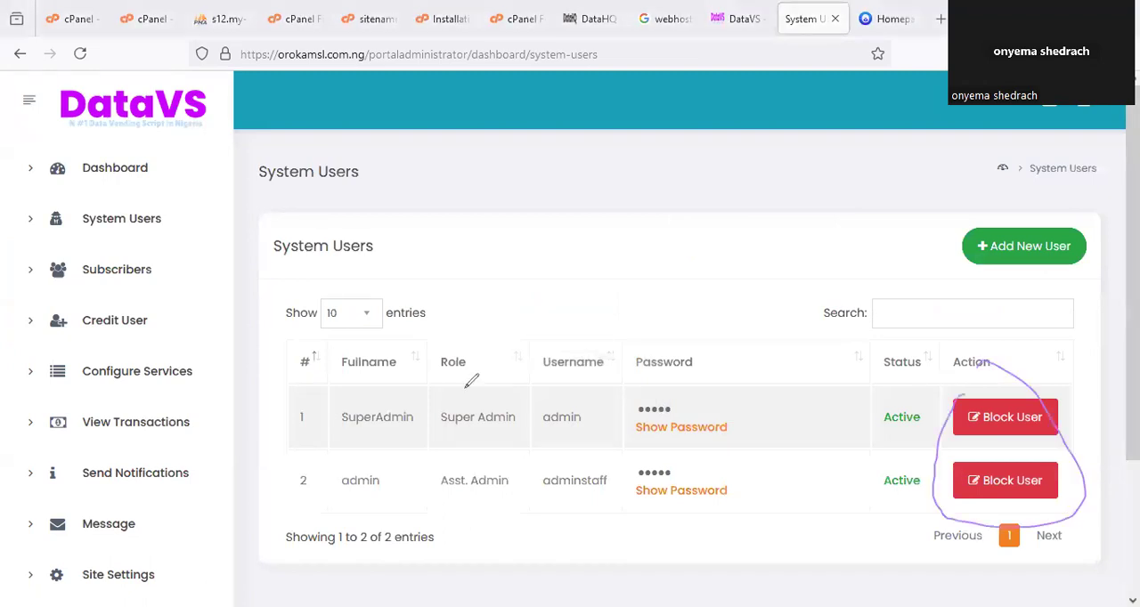
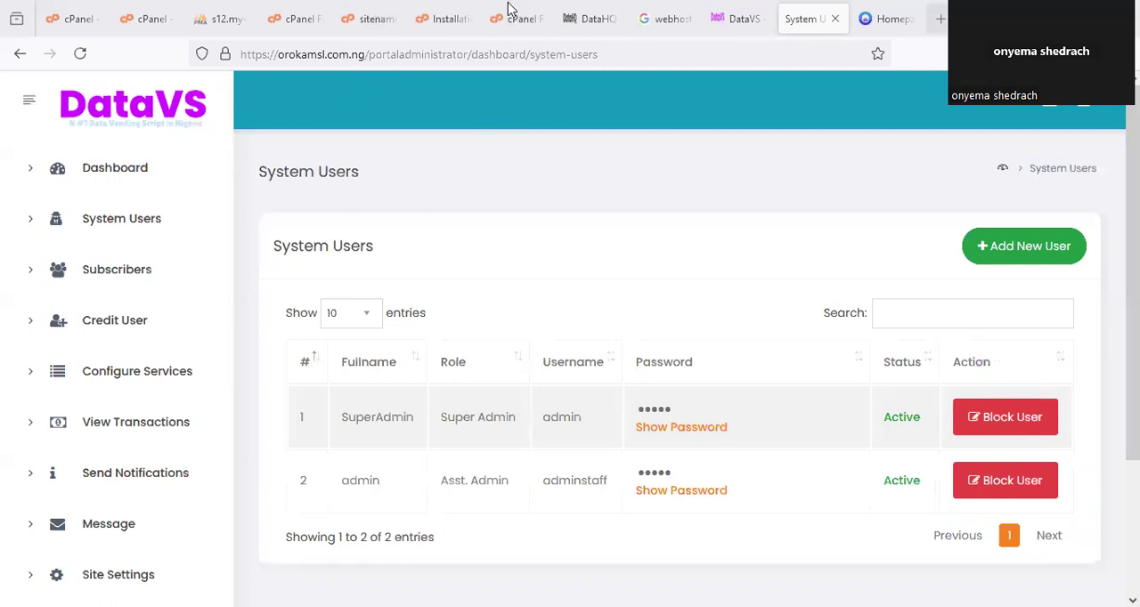
Read the Site Settings instruction in the installation notes, and locate Site Settings on the admin dashboard.
{"action": "left_click", "coordinate": [452, 19]}
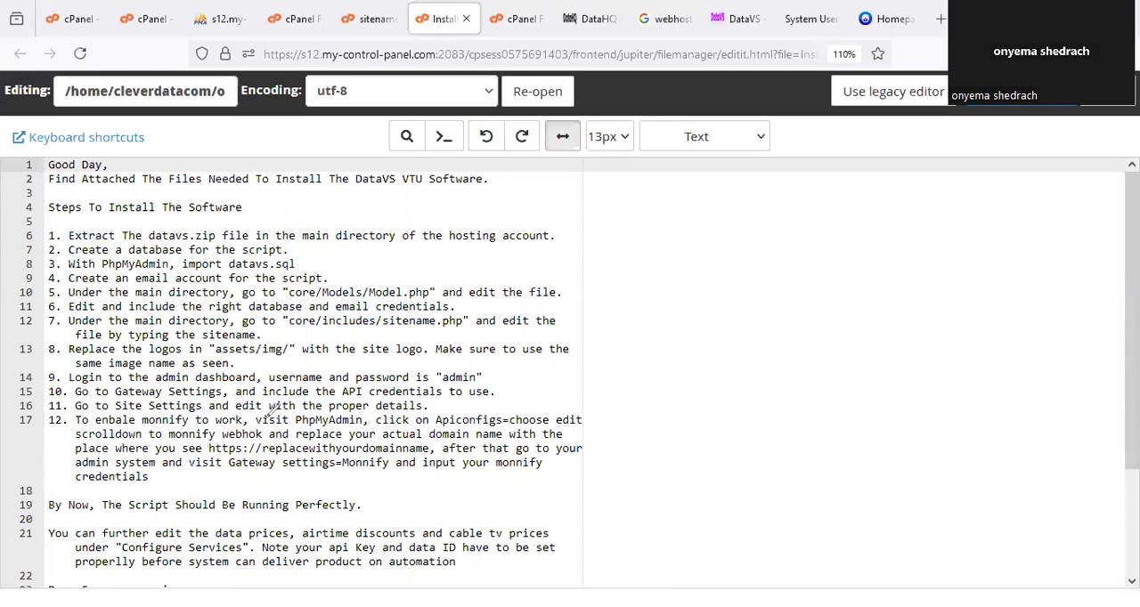
{"action": "left_click_drag", "start_coordinate": [440, 415], "coordinate": [267, 426]}
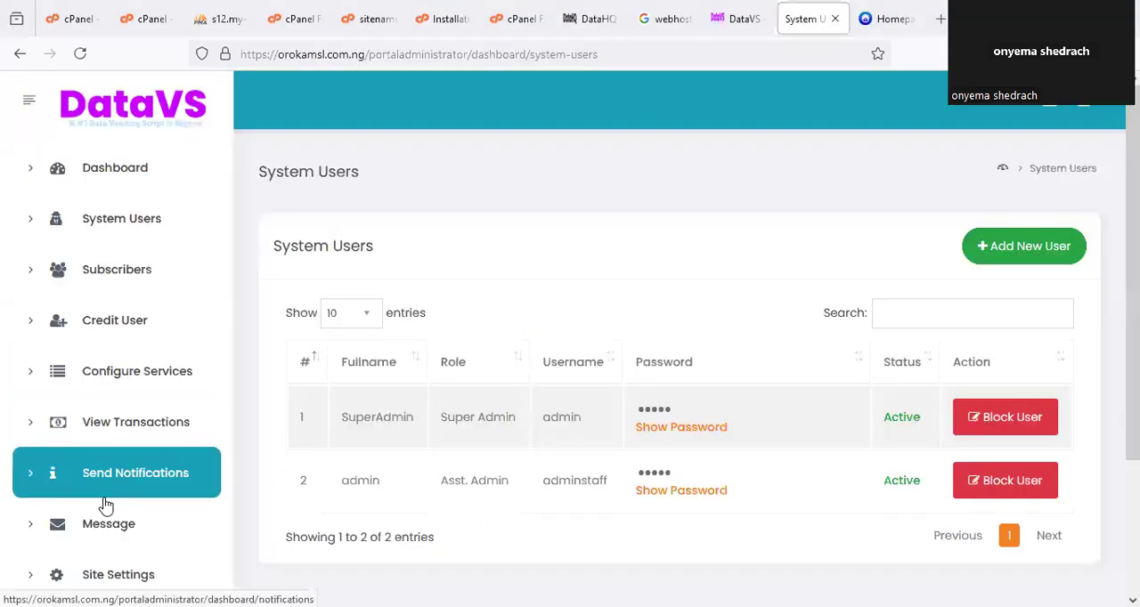
{"action": "scroll", "coordinate": [102, 501], "scroll_direction": "down", "scroll_amount": 1}
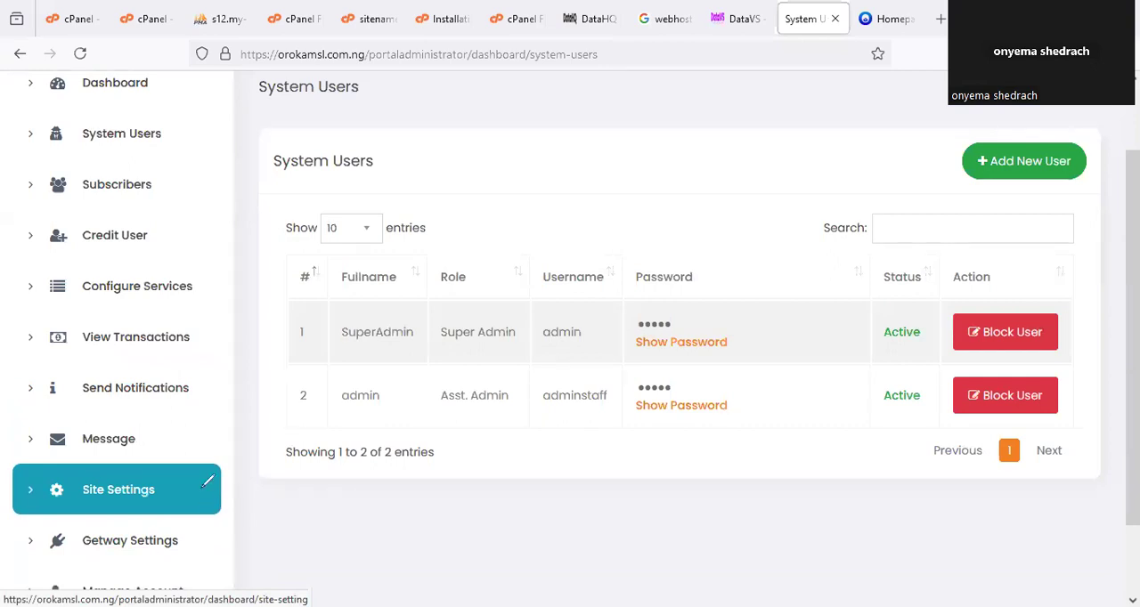
{"action": "left_click_drag", "start_coordinate": [94, 469], "coordinate": [118, 452]}
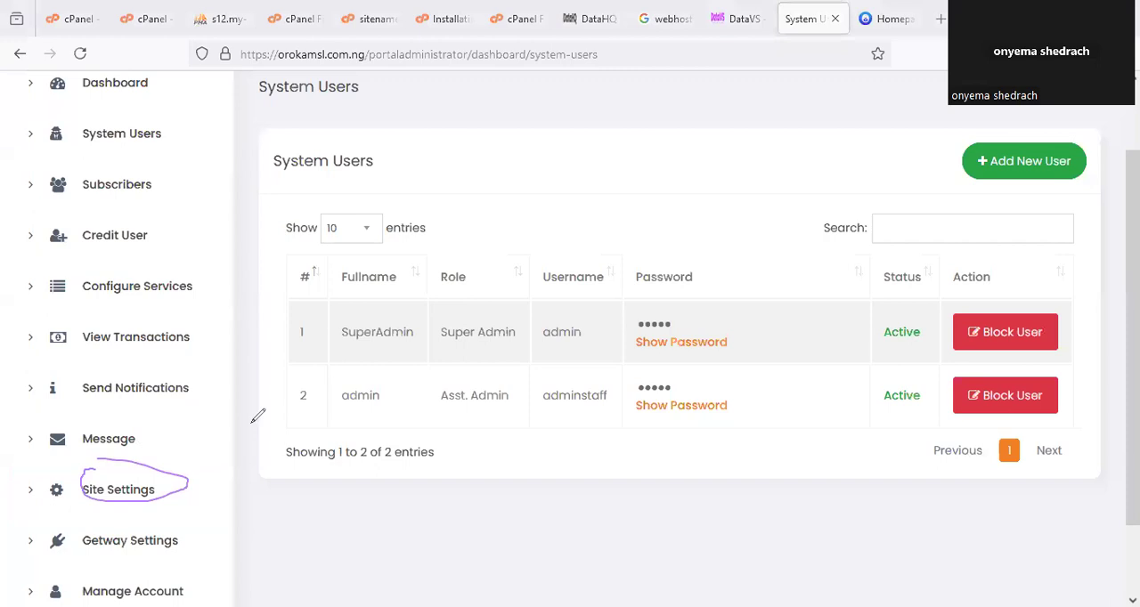
Open Site Settings and set the website name to ORAKOMSLVTU in the general settings.
{"action": "left_click", "coordinate": [160, 496]}
{"action": "scroll", "coordinate": [461, 346], "scroll_direction": "down", "scroll_amount": 1}
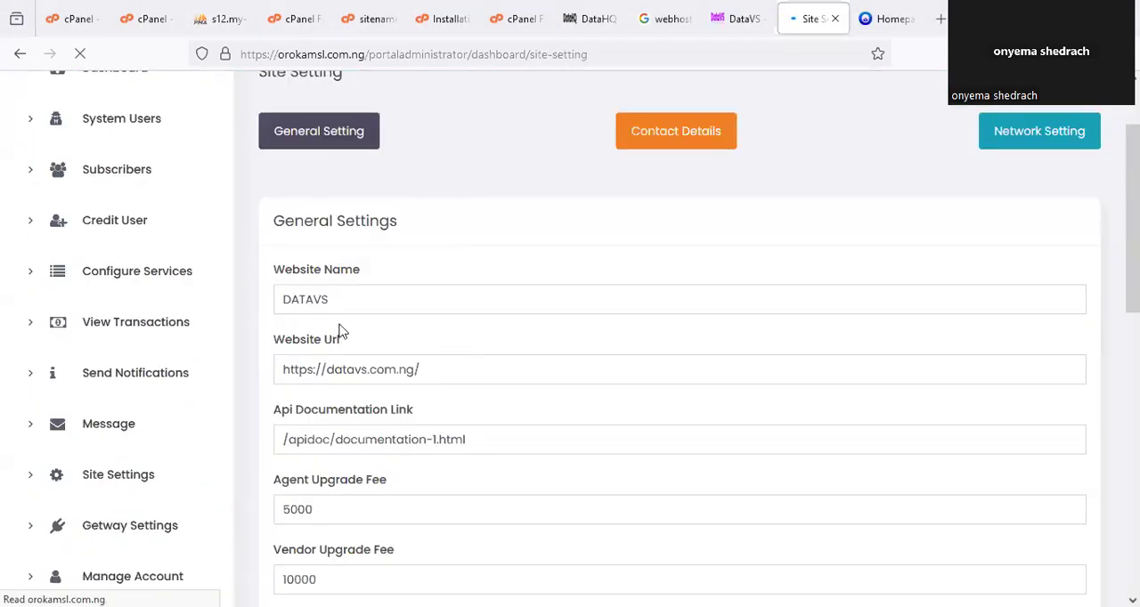
{"action": "scroll", "coordinate": [338, 299], "scroll_direction": "down", "scroll_amount": 1}
{"action": "scroll", "coordinate": [331, 201], "scroll_direction": "up", "scroll_amount": 2}
{"action": "scroll", "coordinate": [338, 394], "scroll_direction": "down", "scroll_amount": 1}
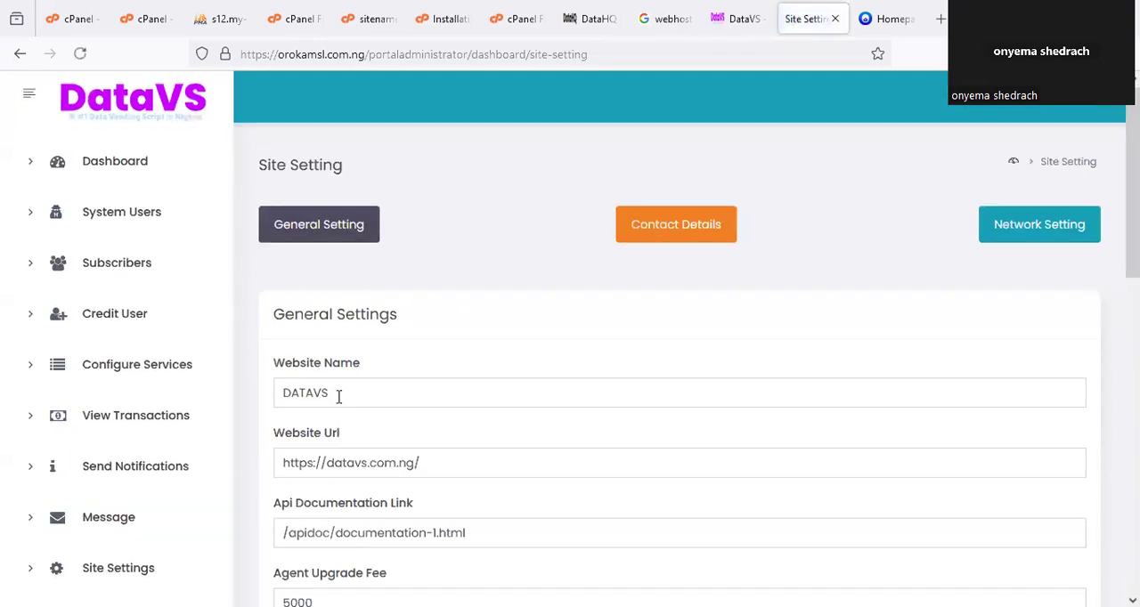
{"action": "left_click_drag", "start_coordinate": [384, 308], "coordinate": [63, 314]}
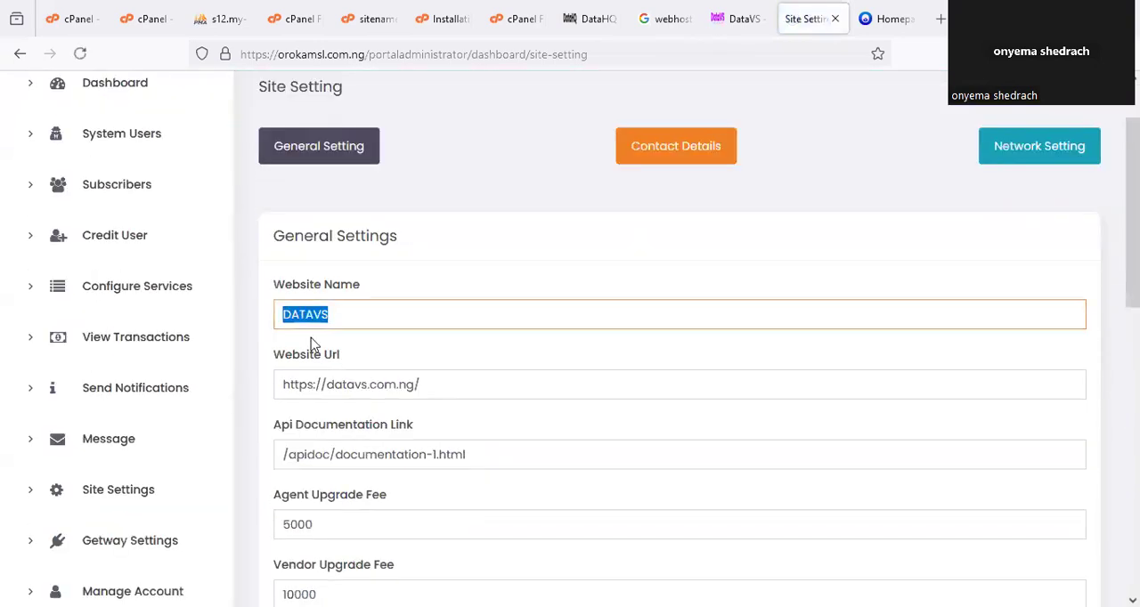
{"action": "type", "text": "or"}
{"action": "key", "text": "BackSpace"}
{"action": "key", "text": "BackSpace"}
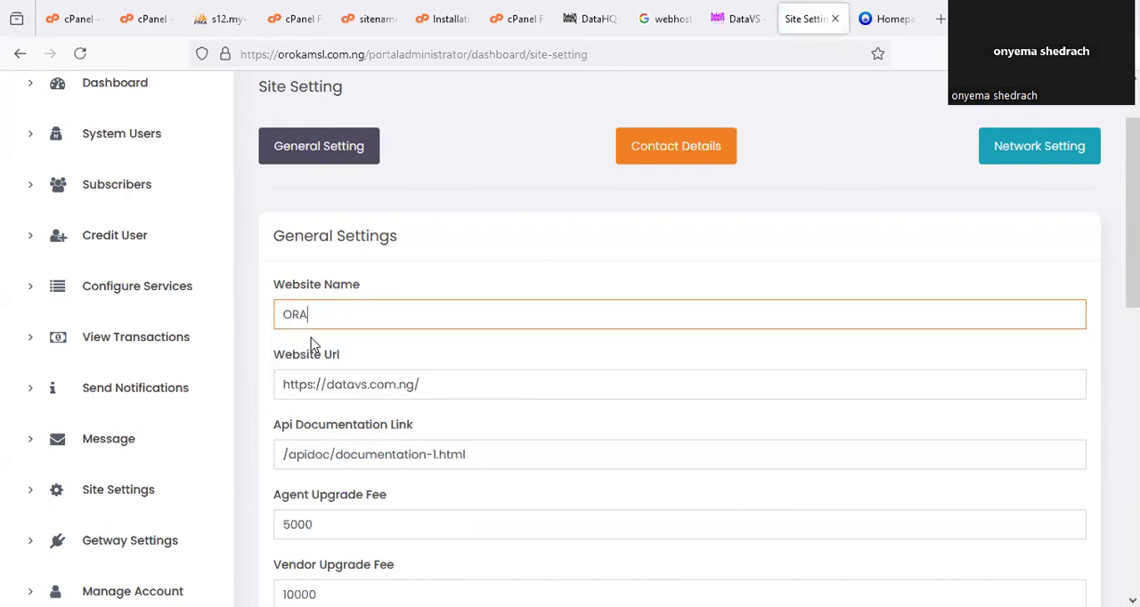
{"action": "type", "text": "ORAKOMSLVTU"}
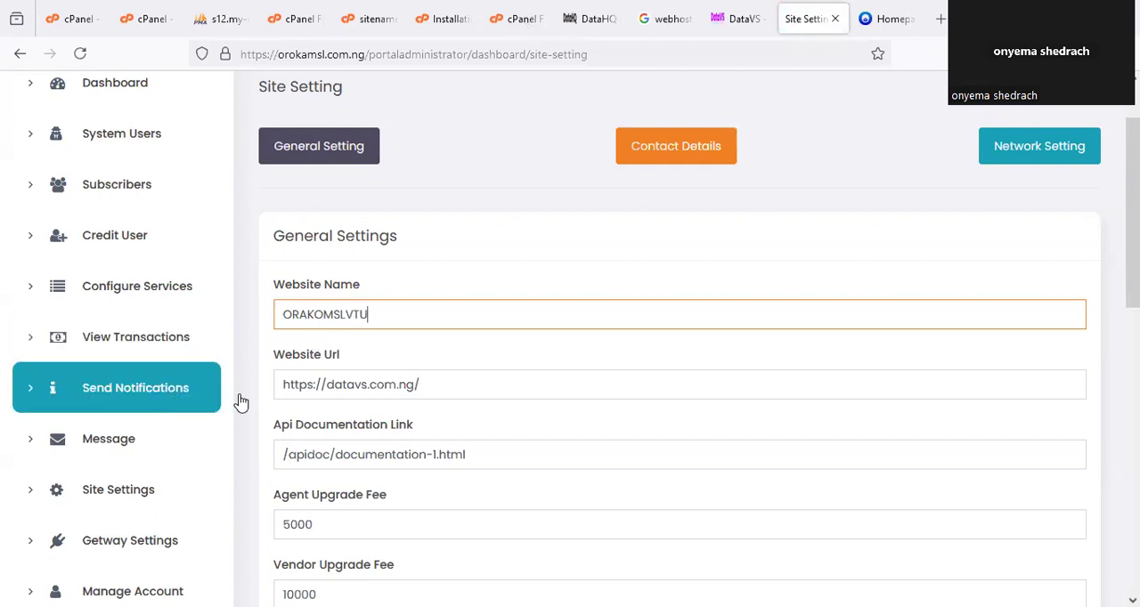
{"action": "triple_click", "coordinate": [353, 383]}
{"action": "left_click", "coordinate": [381, 387]}
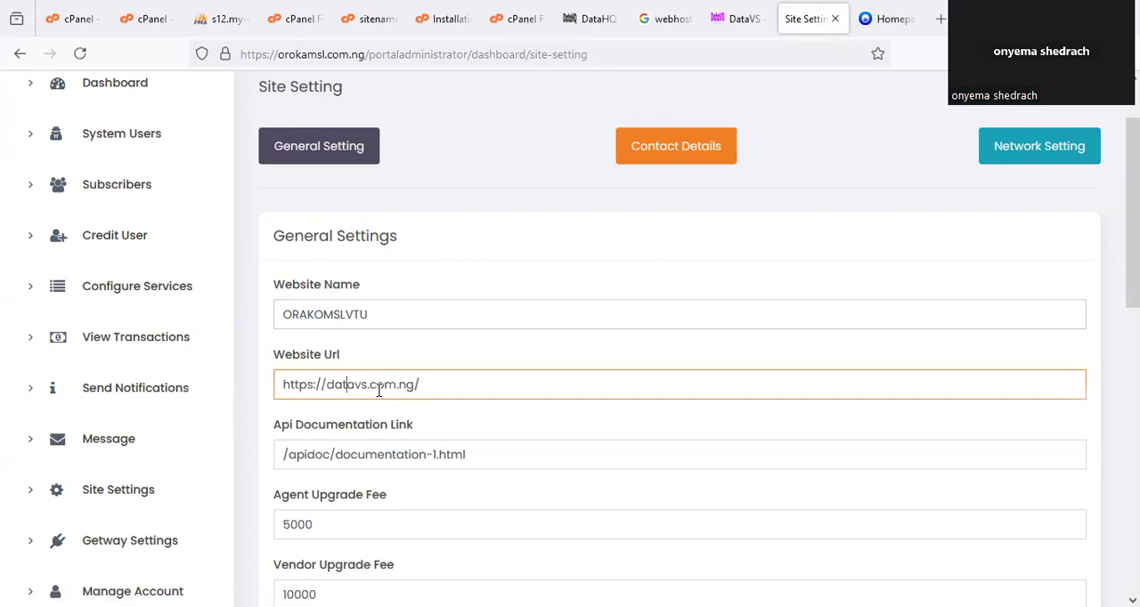
{"action": "left_click_drag", "start_coordinate": [369, 385], "coordinate": [328, 385]}
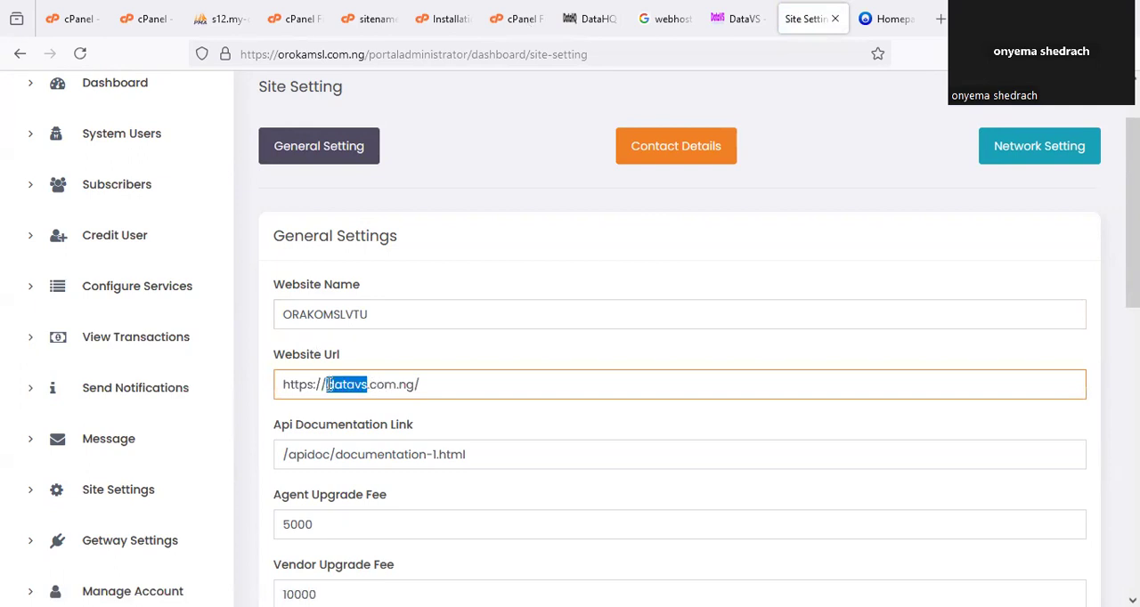
{"action": "type", "text": "oro"}
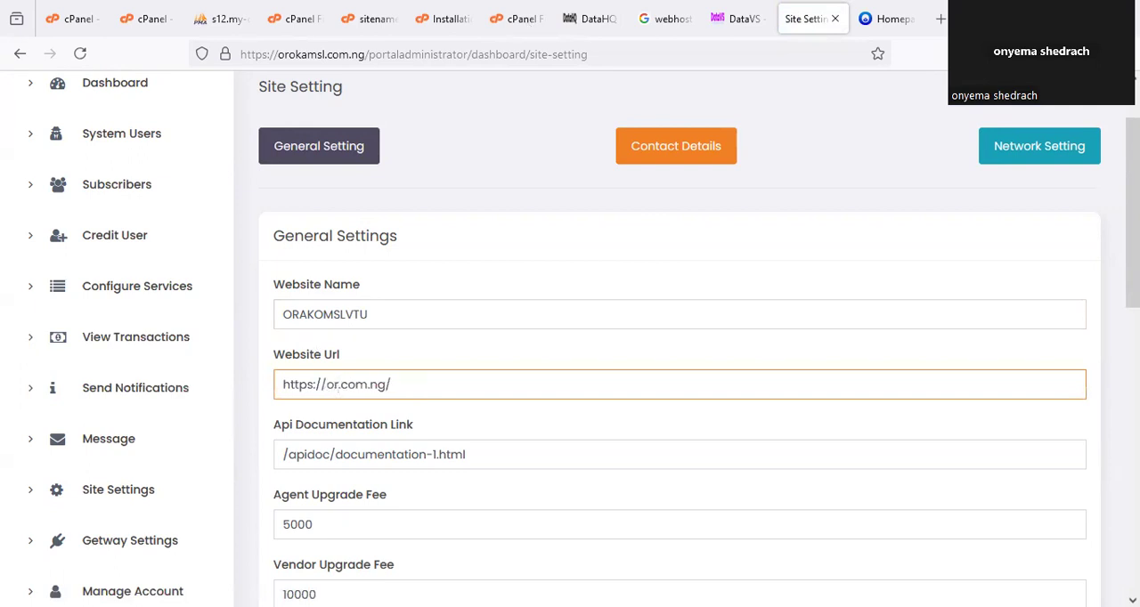
{"action": "type", "text": "kamsl"}
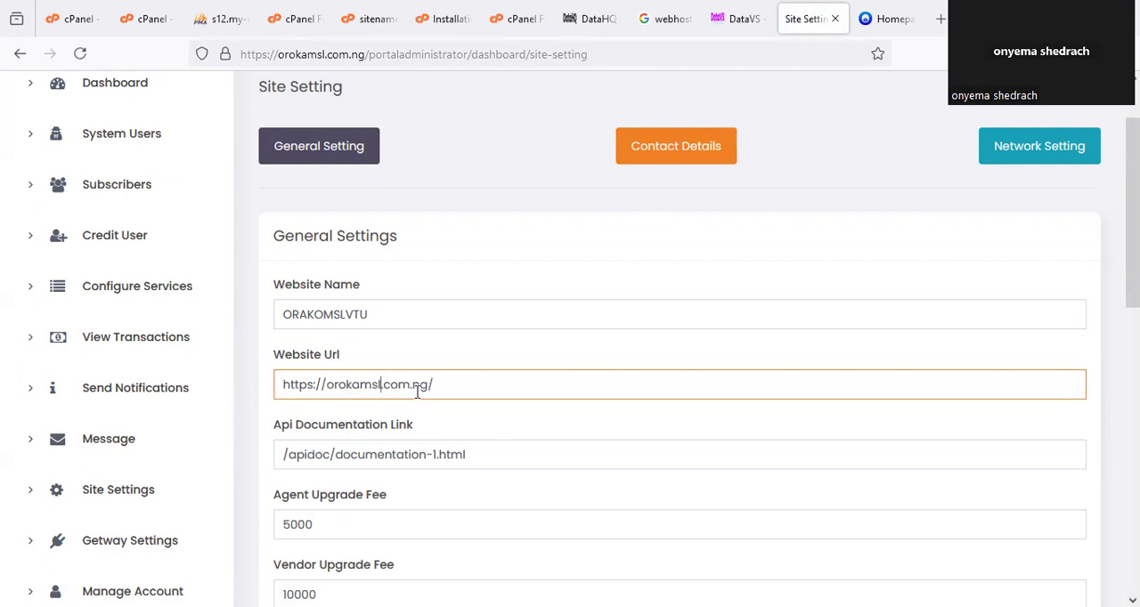
Correct the spelling of the website name to OROKAMSLVTU.
{"action": "left_click", "coordinate": [305, 314]}
{"action": "key", "text": "BackSpace"}
{"action": "type", "text": "OK"}
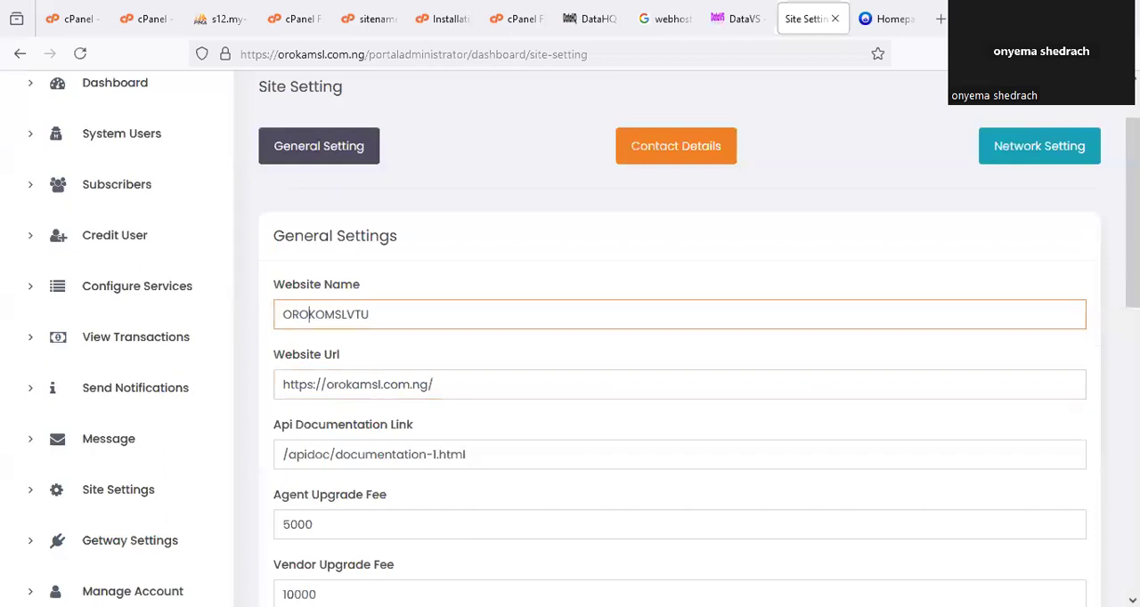
{"action": "left_click", "coordinate": [321, 313]}
{"action": "key", "text": "BackSpace"}
{"action": "type", "text": "A"}
{"action": "left_click", "coordinate": [463, 295]}
Set the agent upgrade fee to 2000 and the vendor upgrade fee to 5000.
{"action": "scroll", "coordinate": [424, 374], "scroll_direction": "down", "scroll_amount": 3}
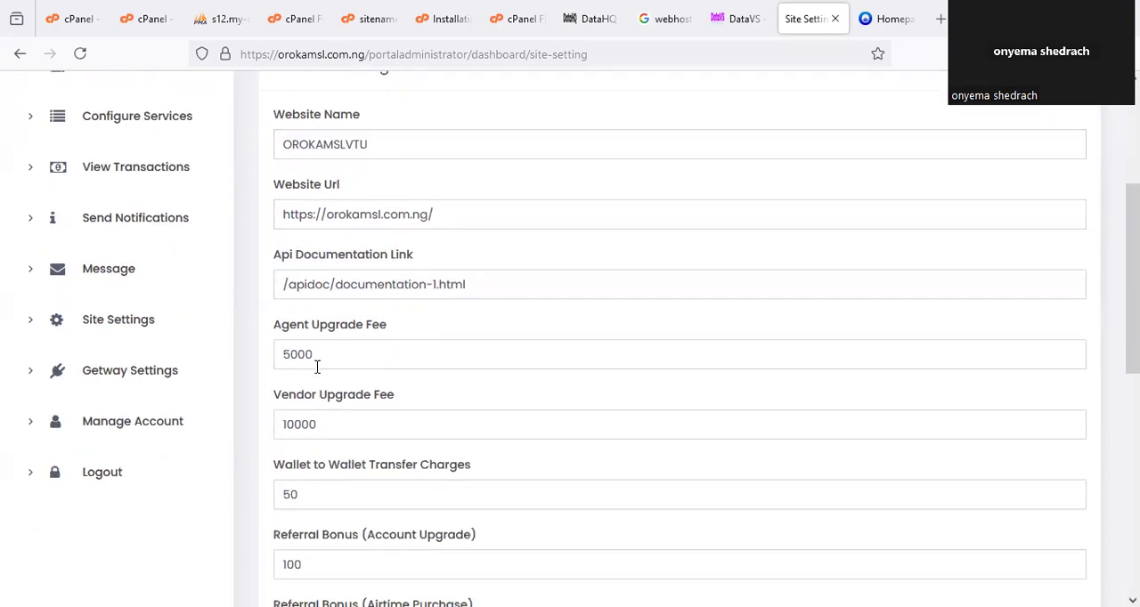
{"action": "left_click_drag", "start_coordinate": [316, 367], "coordinate": [275, 364]}
{"action": "type", "text": "2"}
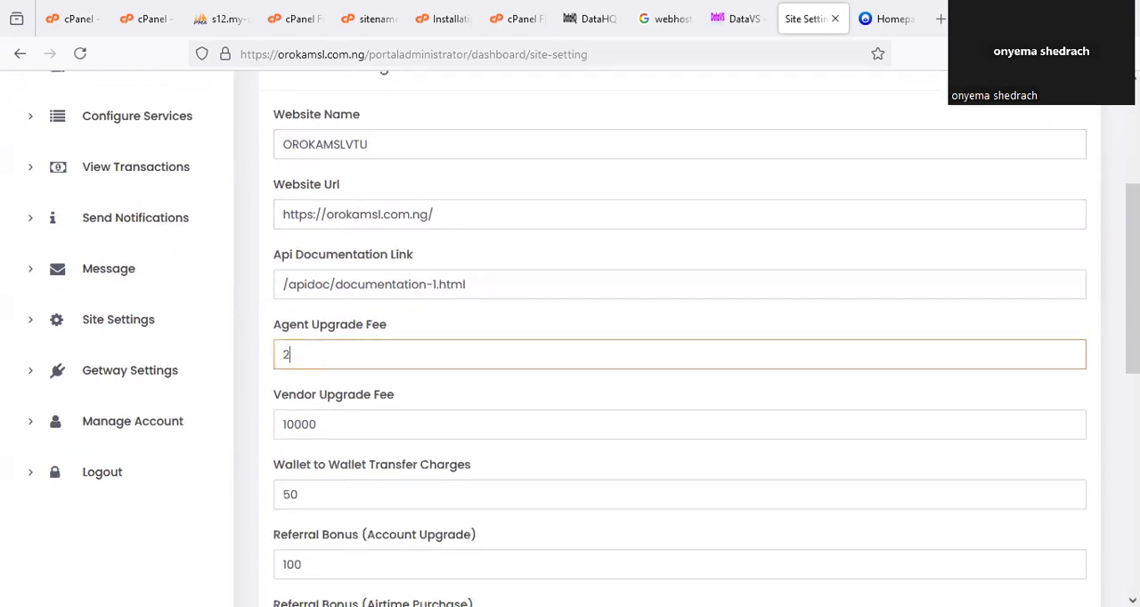
{"action": "type", "text": "000"}
{"action": "left_click_drag", "start_coordinate": [338, 431], "coordinate": [222, 424]}
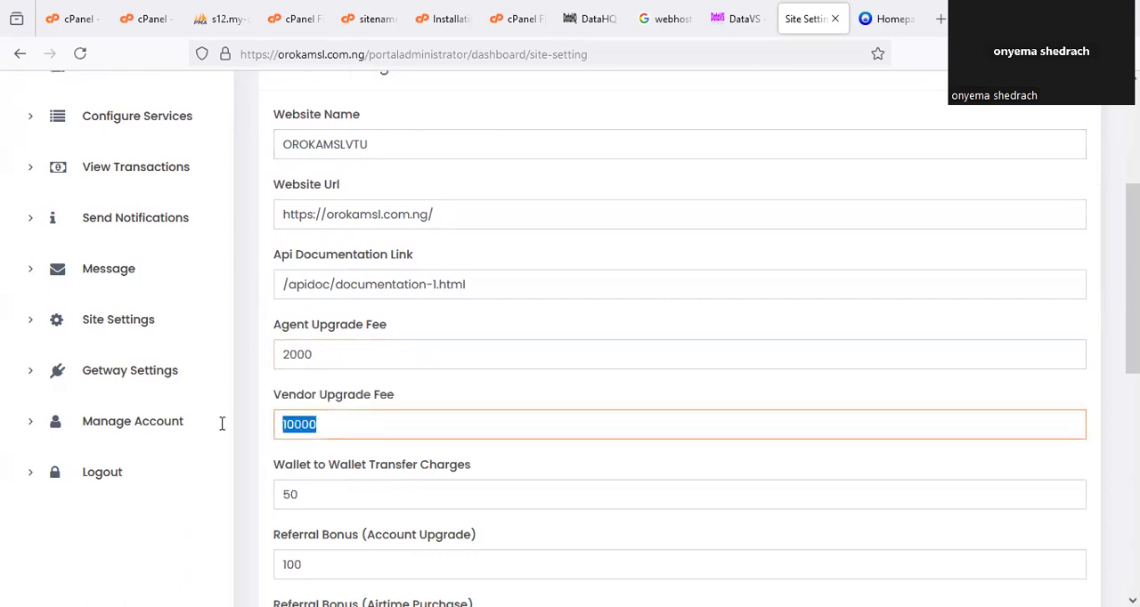
{"action": "type", "text": "5000"}
{"action": "left_click", "coordinate": [252, 408]}
Set the wallet to wallet transfer charges to 100 and the account upgrade referral bonus to 500.
{"action": "scroll", "coordinate": [258, 415], "scroll_direction": "down", "scroll_amount": 2}
{"action": "scroll", "coordinate": [285, 423], "scroll_direction": "down", "scroll_amount": 2}
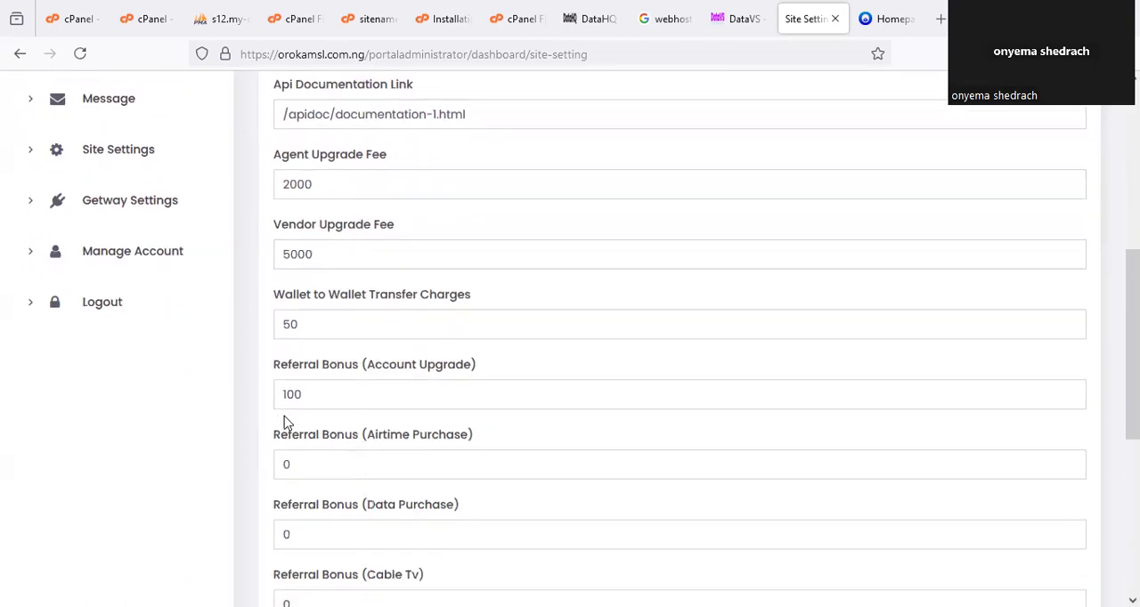
{"action": "left_click_drag", "start_coordinate": [318, 244], "coordinate": [285, 249]}
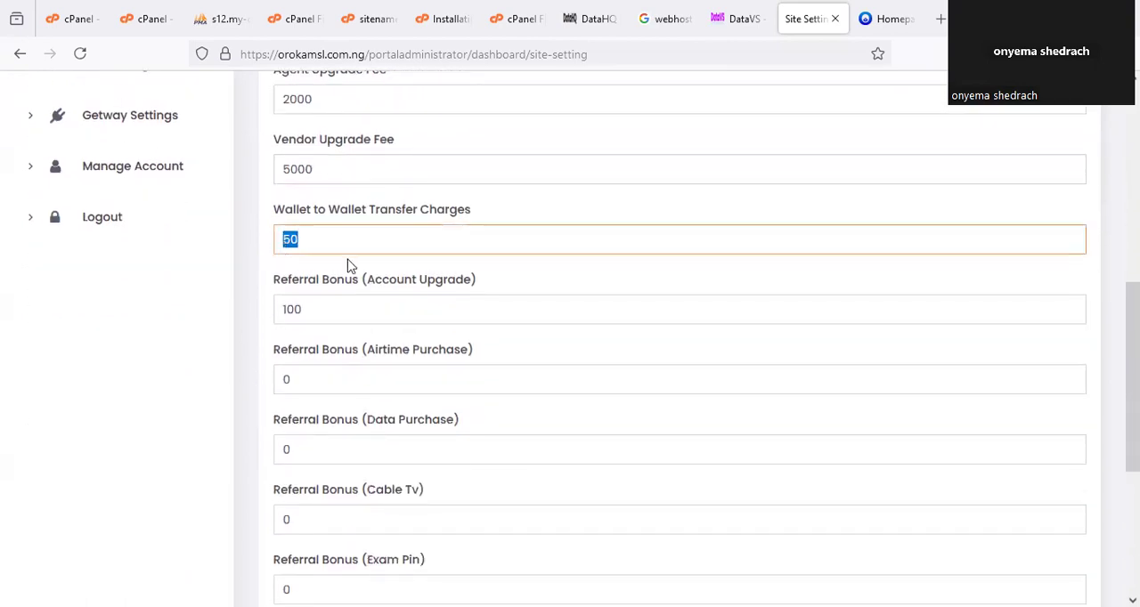
{"action": "type", "text": "100"}
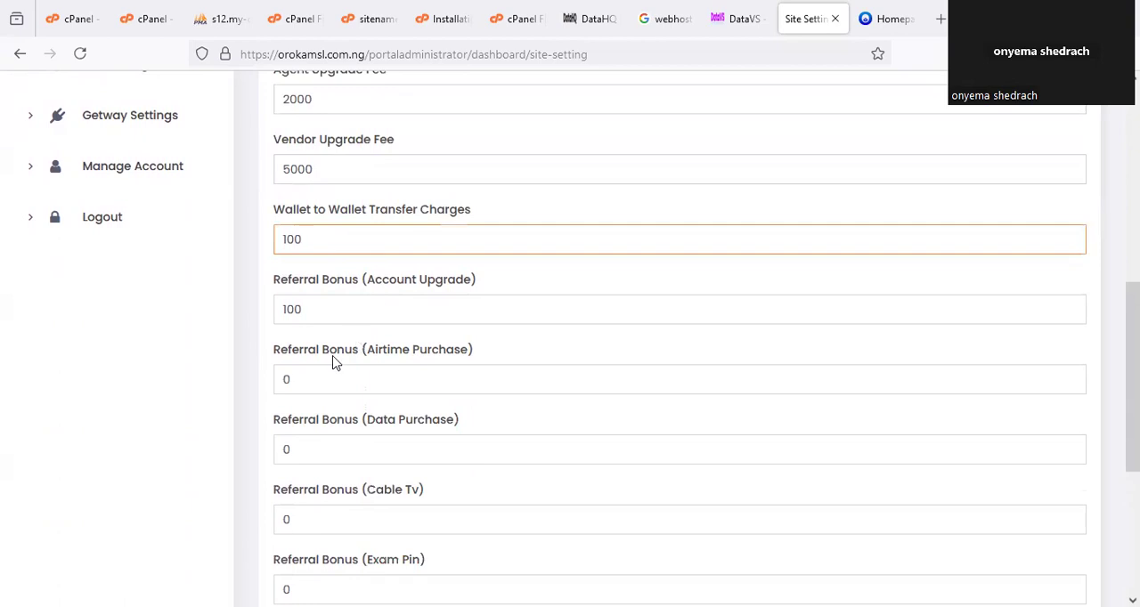
{"action": "left_click", "coordinate": [271, 347]}
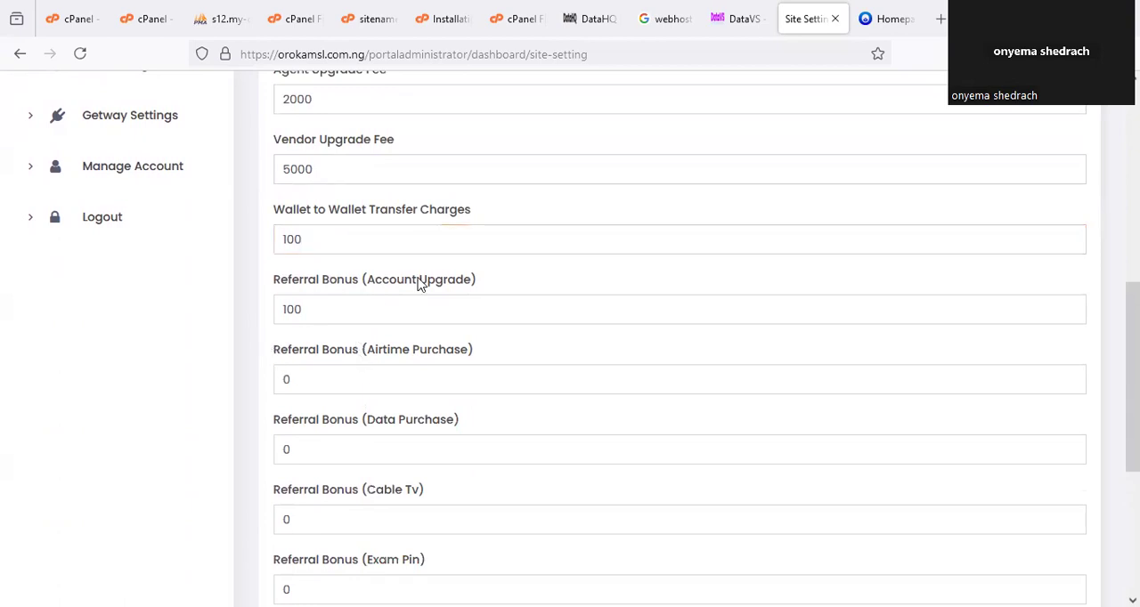
{"action": "left_click", "coordinate": [326, 301]}
{"action": "type", "text": "0"}
{"action": "key", "text": "ctrl+a"}
{"action": "type", "text": "500"}
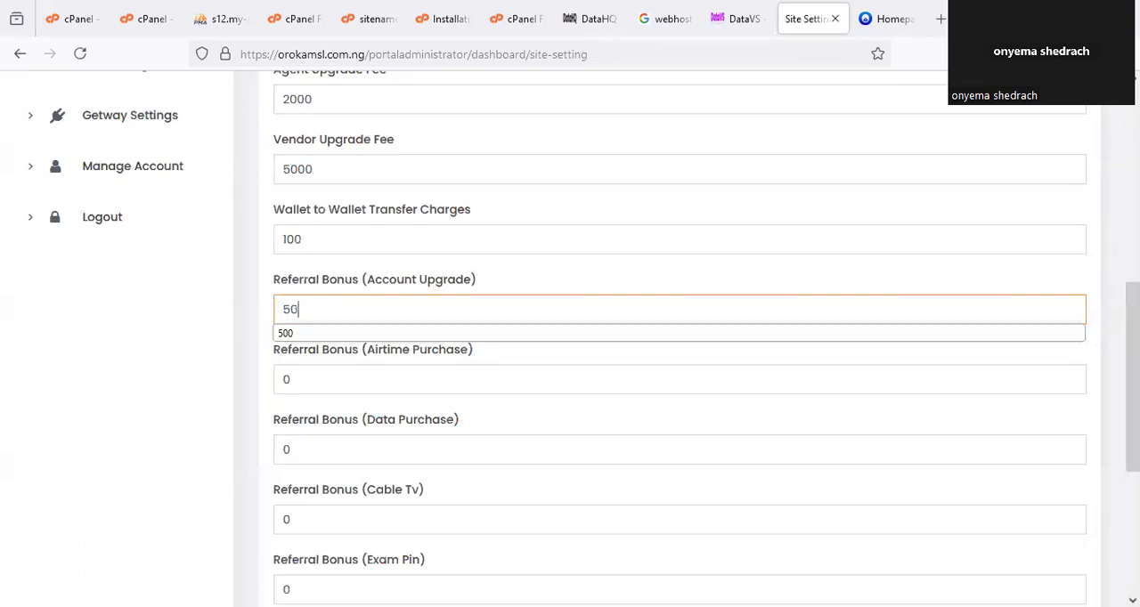
{"action": "left_click", "coordinate": [252, 439]}
Set the referral bonuses to 1 for airtime purchase, 5 for data purchase and 3 for cable TV.
{"action": "scroll", "coordinate": [341, 411], "scroll_direction": "down", "scroll_amount": 2}
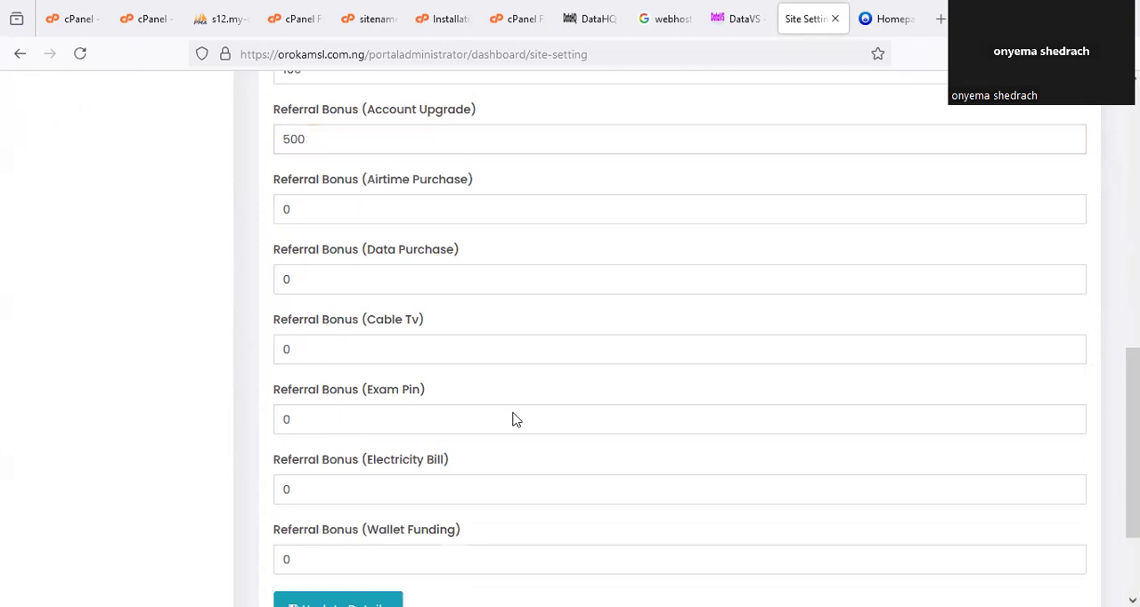
{"action": "double_click", "coordinate": [277, 213]}
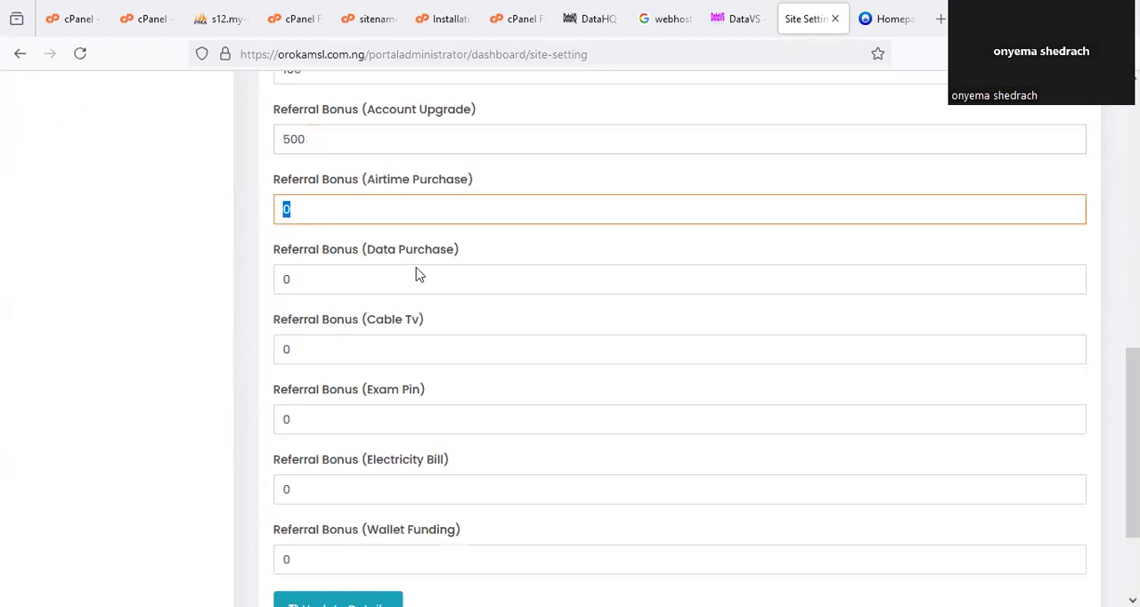
{"action": "type", "text": "1"}
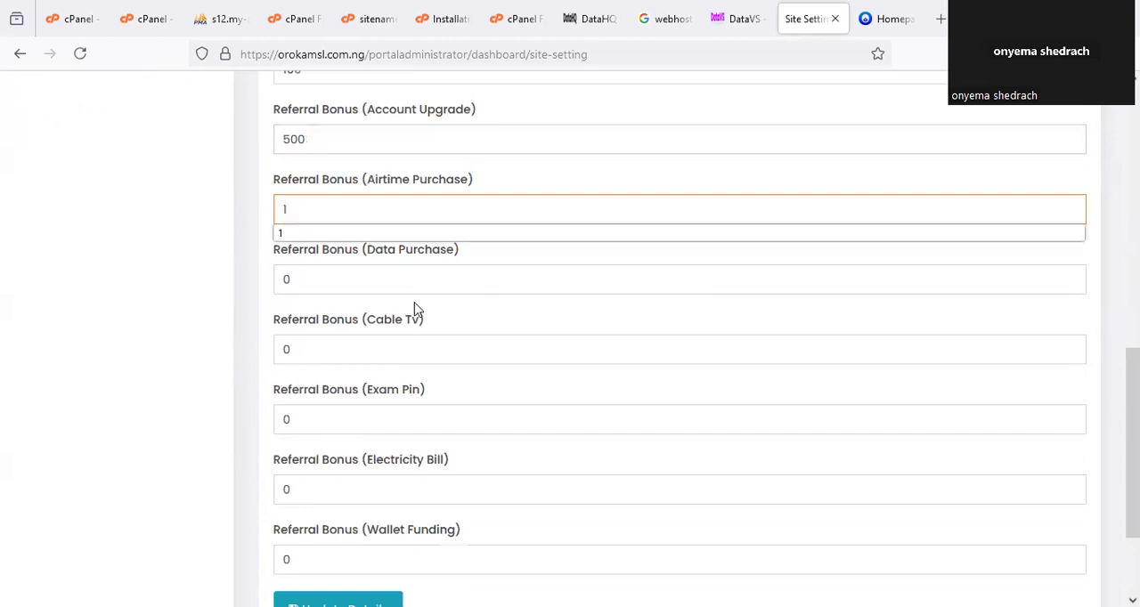
{"action": "key", "text": "Tab"}
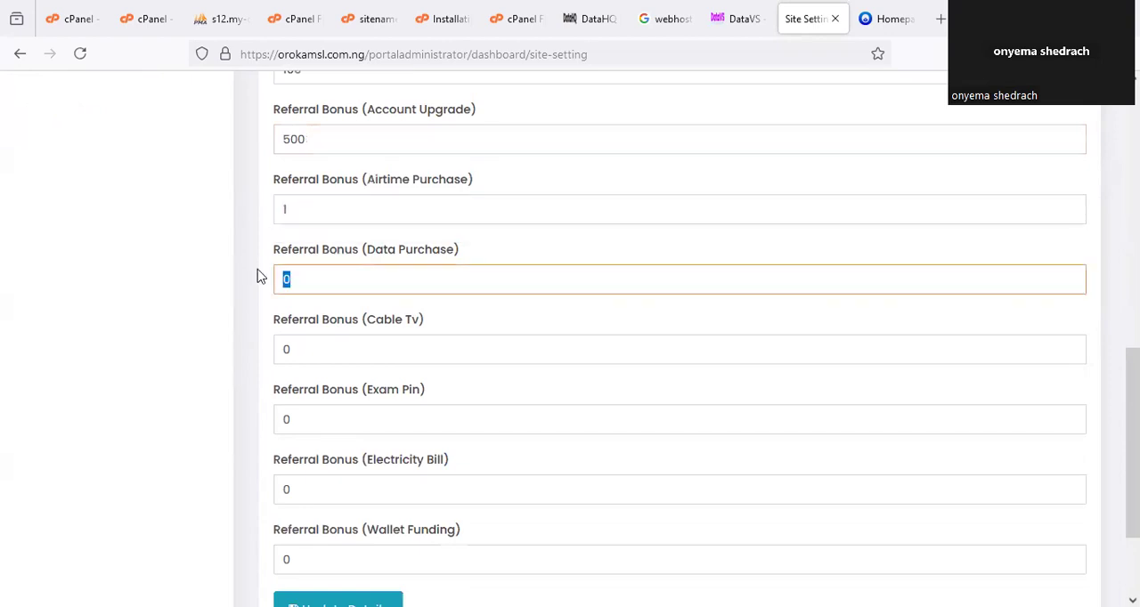
{"action": "key", "text": "BackSpace"}
{"action": "type", "text": "5"}
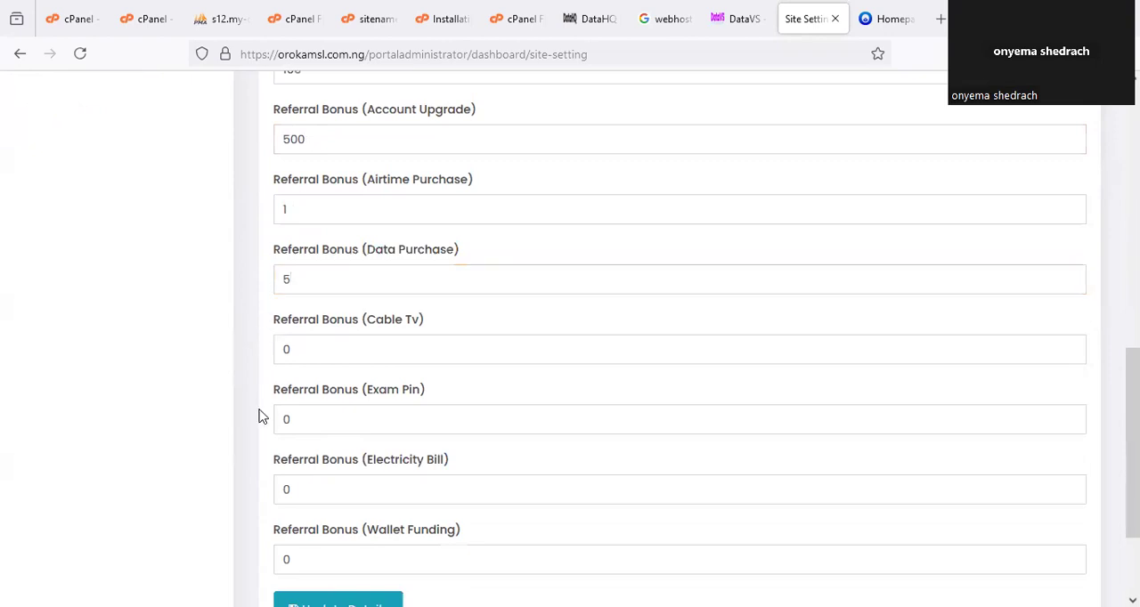
{"action": "key", "text": "Tab"}
{"action": "type", "text": "3"}
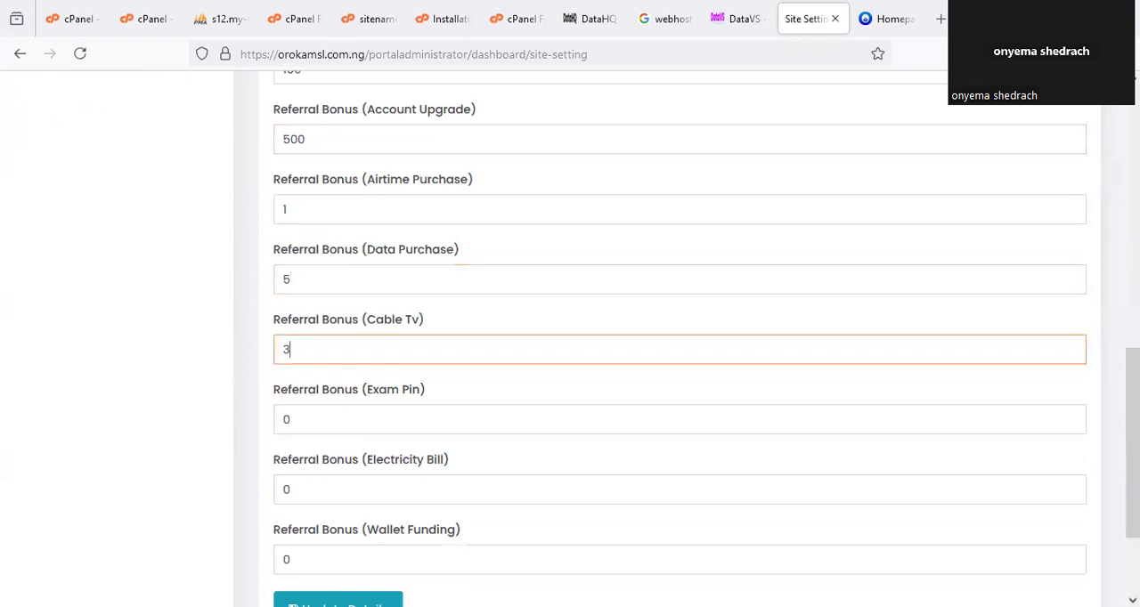
{"action": "left_click", "coordinate": [249, 429]}
Save the updated general settings and check the website name and URL on the reloaded page.
{"action": "scroll", "coordinate": [251, 430], "scroll_direction": "down", "scroll_amount": 2}
{"action": "scroll", "coordinate": [294, 418], "scroll_direction": "down", "scroll_amount": 1}
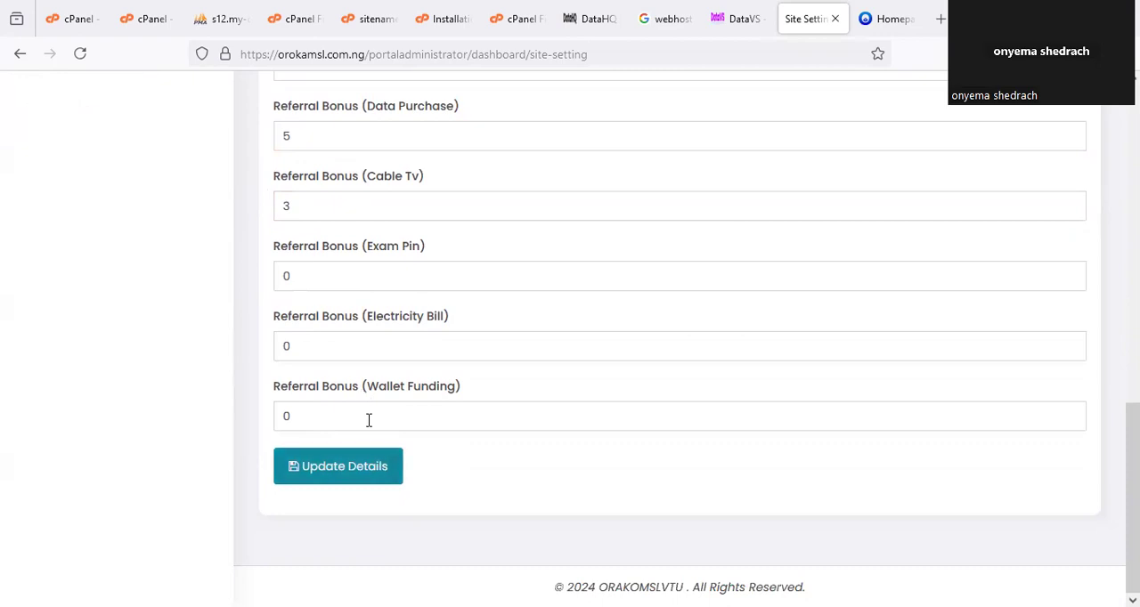
{"action": "key", "text": "Return"}
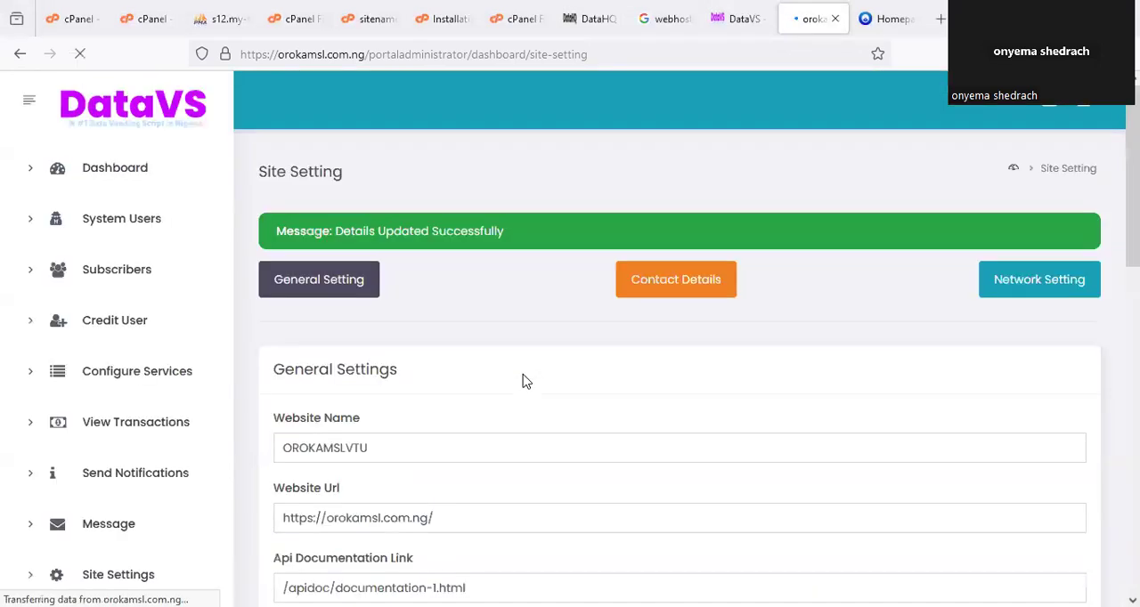
{"action": "scroll", "coordinate": [524, 381], "scroll_direction": "down", "scroll_amount": 2}
{"action": "scroll", "coordinate": [524, 381], "scroll_direction": "up", "scroll_amount": 1}
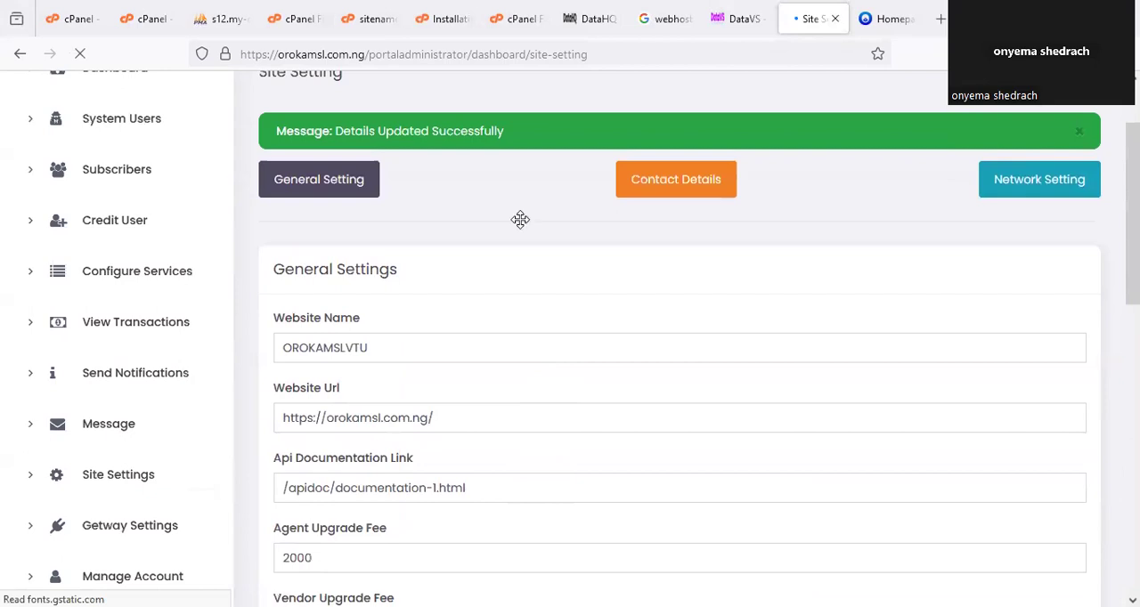
Open the contact details settings and review the phone number, email, WhatsApp, Instagram and Facebook link fields.
{"action": "scroll", "coordinate": [520, 220], "scroll_direction": "up", "scroll_amount": 1}
{"action": "left_click", "coordinate": [685, 211]}
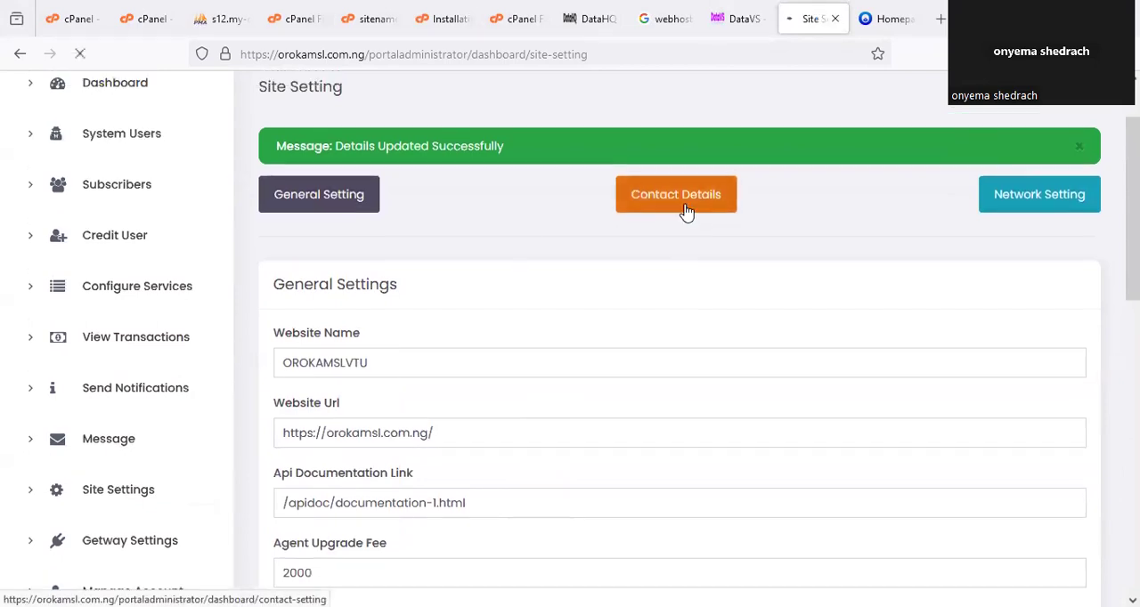
{"action": "scroll", "coordinate": [267, 359], "scroll_direction": "down", "scroll_amount": 2}
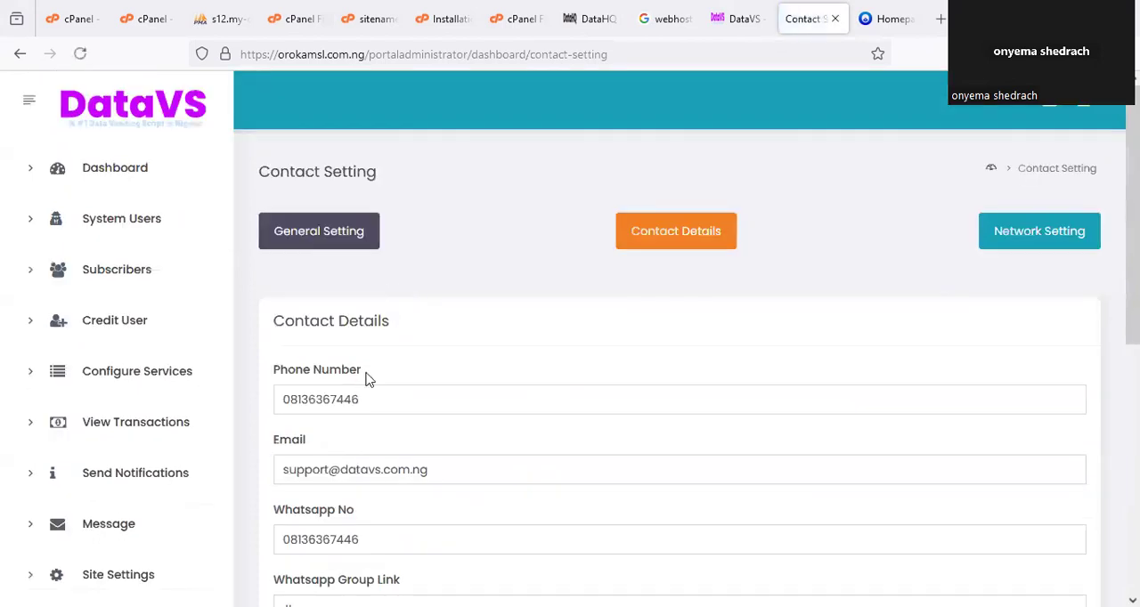
{"action": "scroll", "coordinate": [370, 378], "scroll_direction": "down", "scroll_amount": 3}
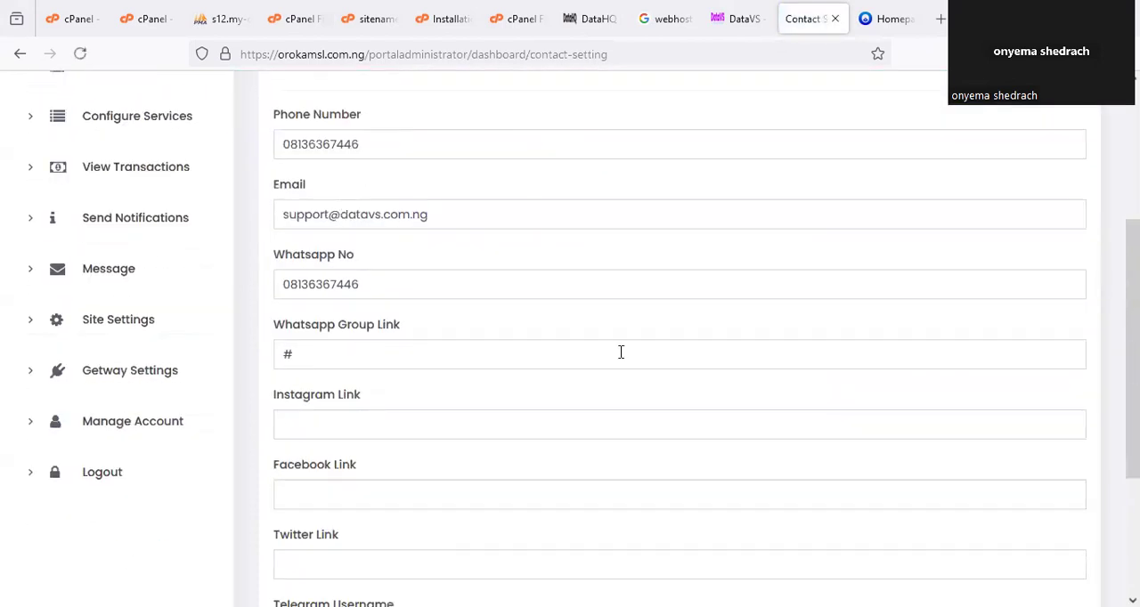
{"action": "left_click_drag", "start_coordinate": [490, 140], "coordinate": [549, 111]}
{"action": "left_click_drag", "start_coordinate": [451, 220], "coordinate": [510, 182]}
{"action": "left_click_drag", "start_coordinate": [463, 276], "coordinate": [513, 258]}
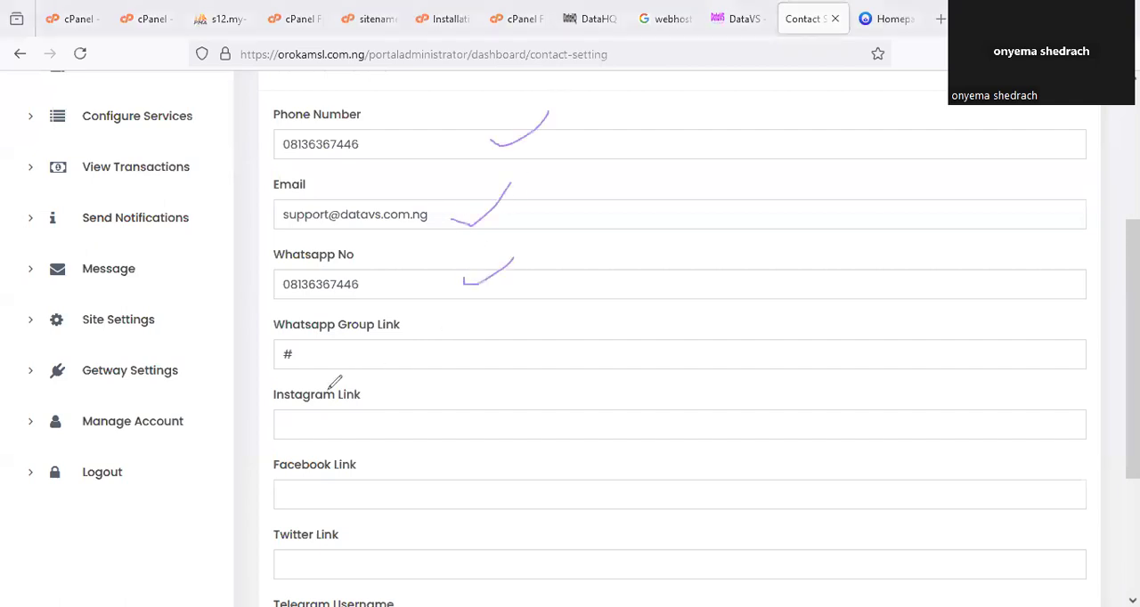
{"action": "left_click_drag", "start_coordinate": [406, 359], "coordinate": [461, 346]}
{"action": "left_click_drag", "start_coordinate": [432, 422], "coordinate": [471, 384]}
{"action": "left_click_drag", "start_coordinate": [406, 464], "coordinate": [449, 413]}
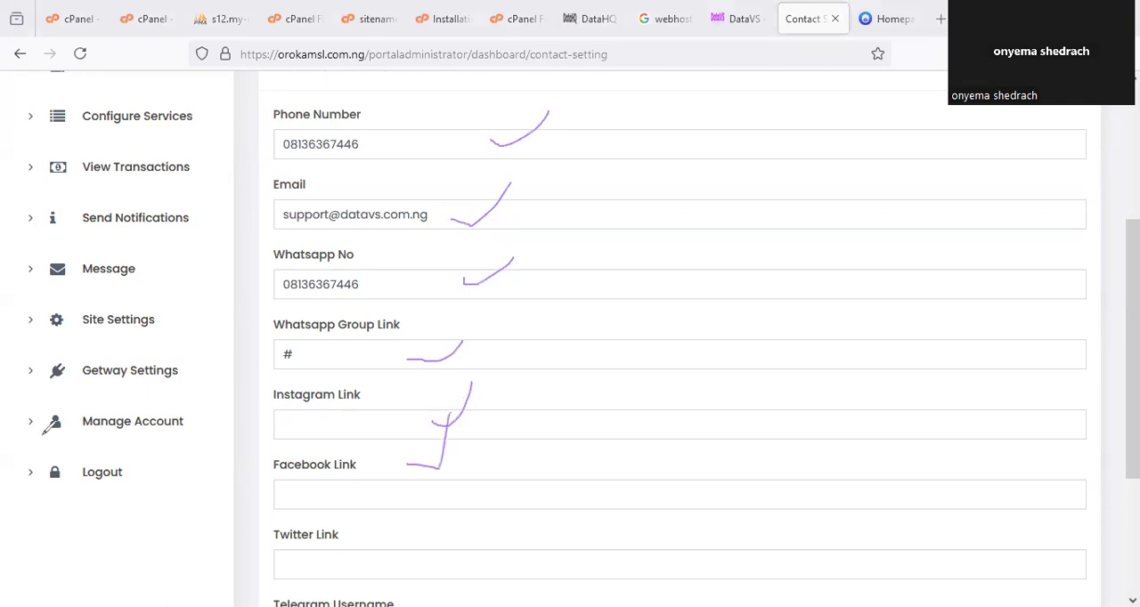
Switch to the user portal and view the contact details on its Contact Us page.
{"action": "left_click", "coordinate": [865, 19]}
{"action": "scroll", "coordinate": [900, 437], "scroll_direction": "down", "scroll_amount": 5}
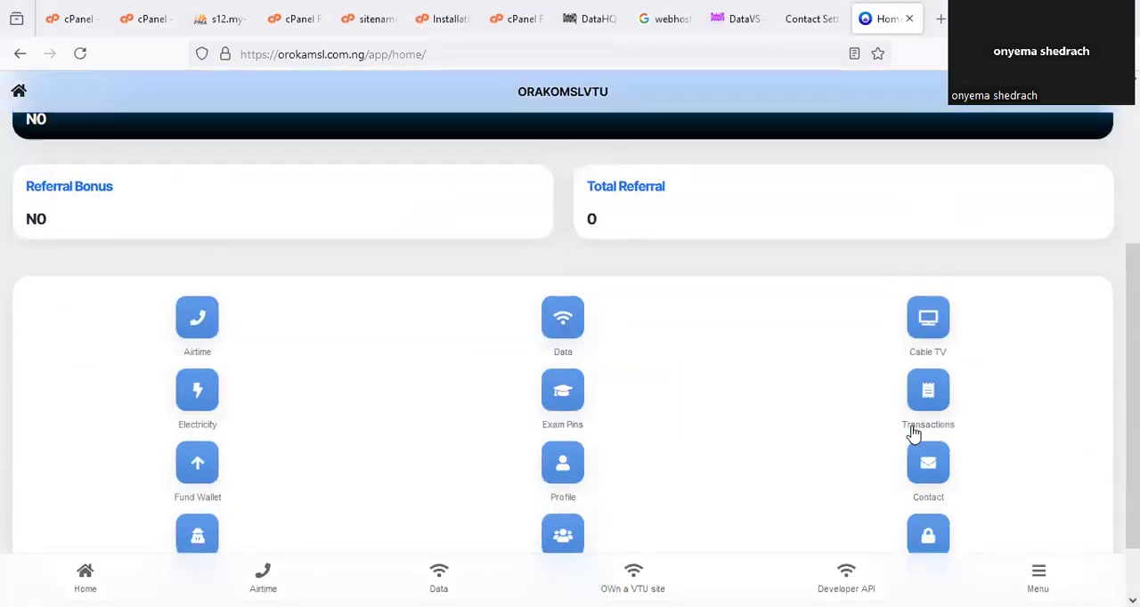
{"action": "scroll", "coordinate": [913, 434], "scroll_direction": "down", "scroll_amount": 1}
{"action": "left_click", "coordinate": [924, 401]}
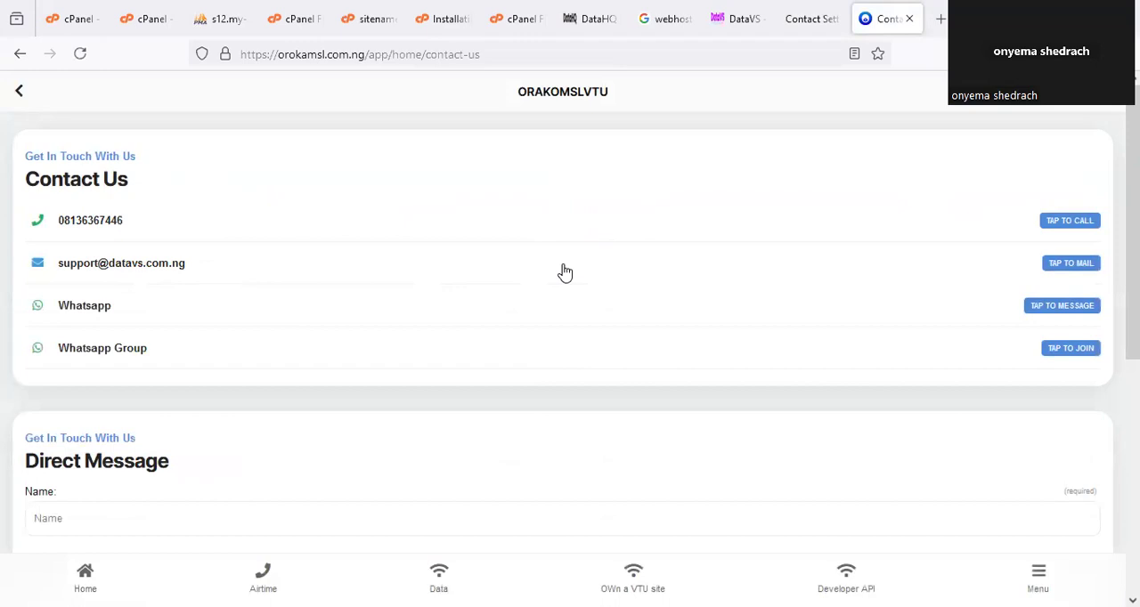
{"action": "mouse_move", "coordinate": [96, 199]}
{"action": "left_mouse_down"}
{"action": "mouse_move", "coordinate": [160, 252]}
{"action": "mouse_move", "coordinate": [77, 262]}
{"action": "mouse_move", "coordinate": [196, 265]}
{"action": "mouse_move", "coordinate": [169, 267]}
{"action": "left_mouse_up"}
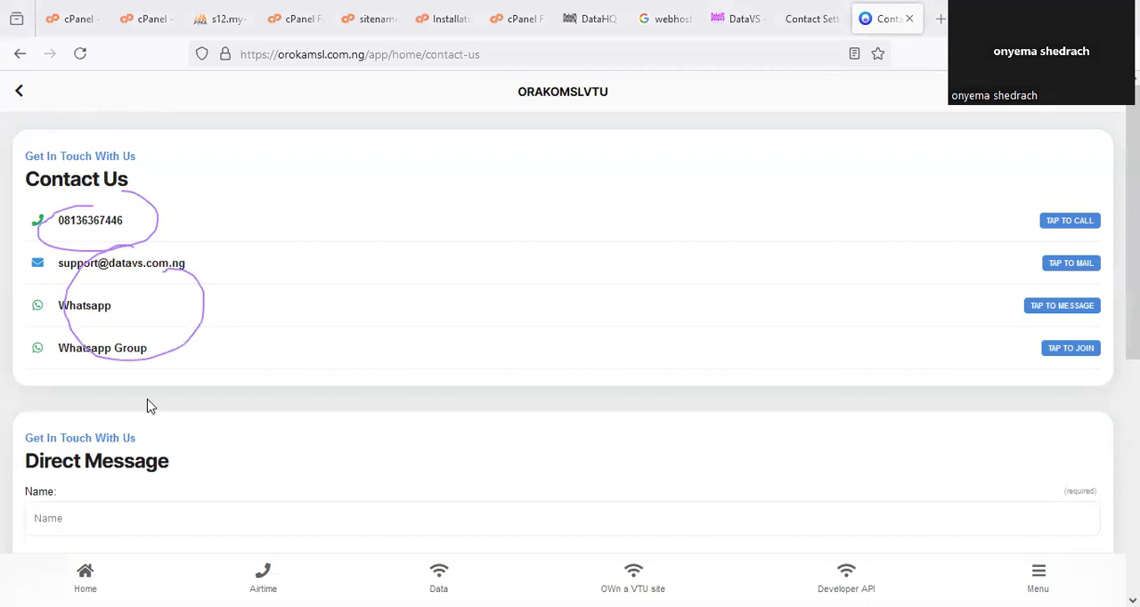
Return to the admin contact settings and check the WhatsApp group link field among the contact details.
{"action": "left_click", "coordinate": [797, 18]}
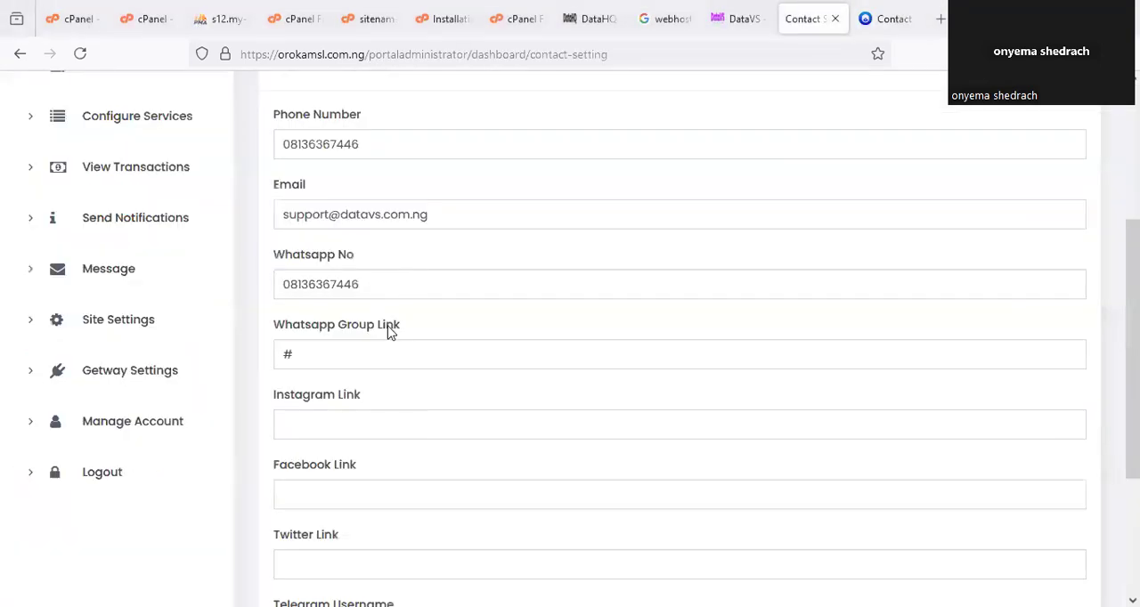
{"action": "scroll", "coordinate": [389, 331], "scroll_direction": "up", "scroll_amount": 1}
{"action": "left_click_drag", "start_coordinate": [300, 440], "coordinate": [243, 433]}
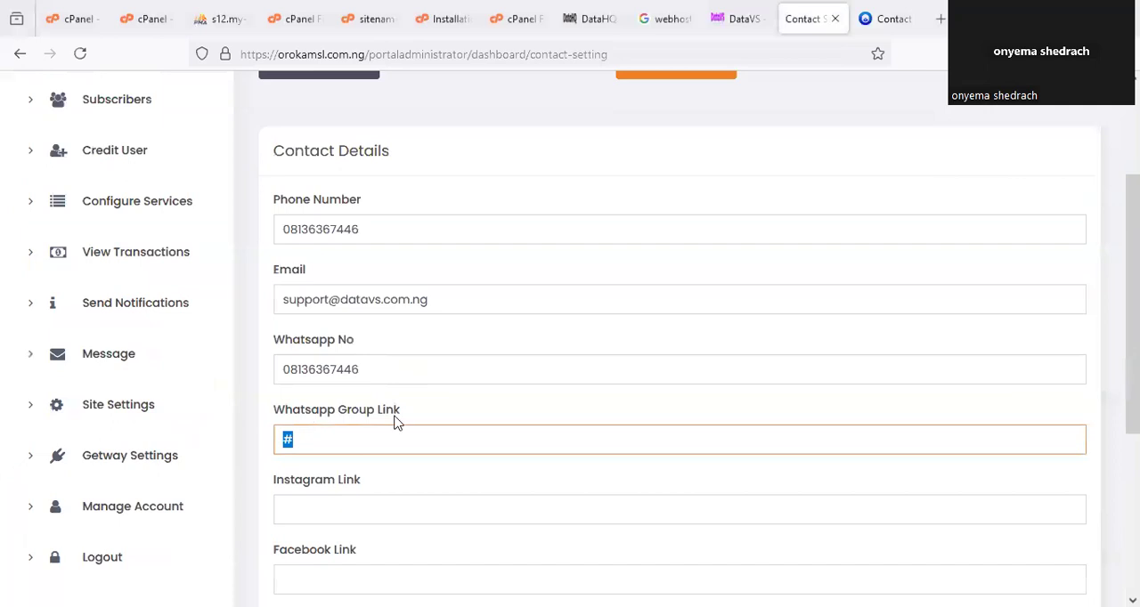
{"action": "left_click", "coordinate": [542, 386]}
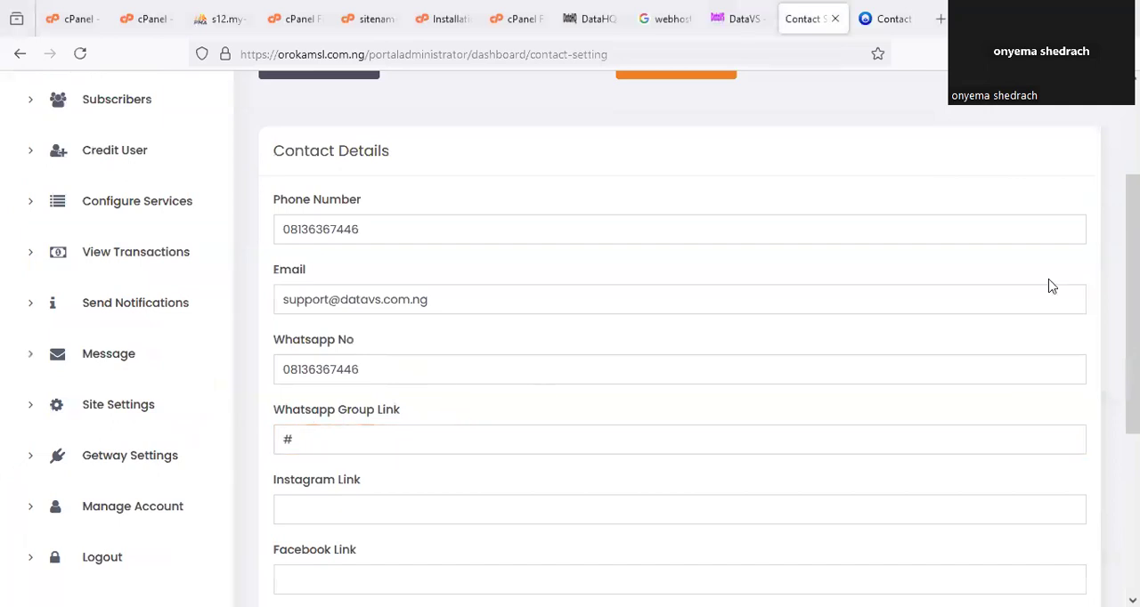
{"action": "scroll", "coordinate": [1041, 276], "scroll_direction": "up", "scroll_amount": 2}
{"action": "scroll", "coordinate": [382, 244], "scroll_direction": "down", "scroll_amount": 2}
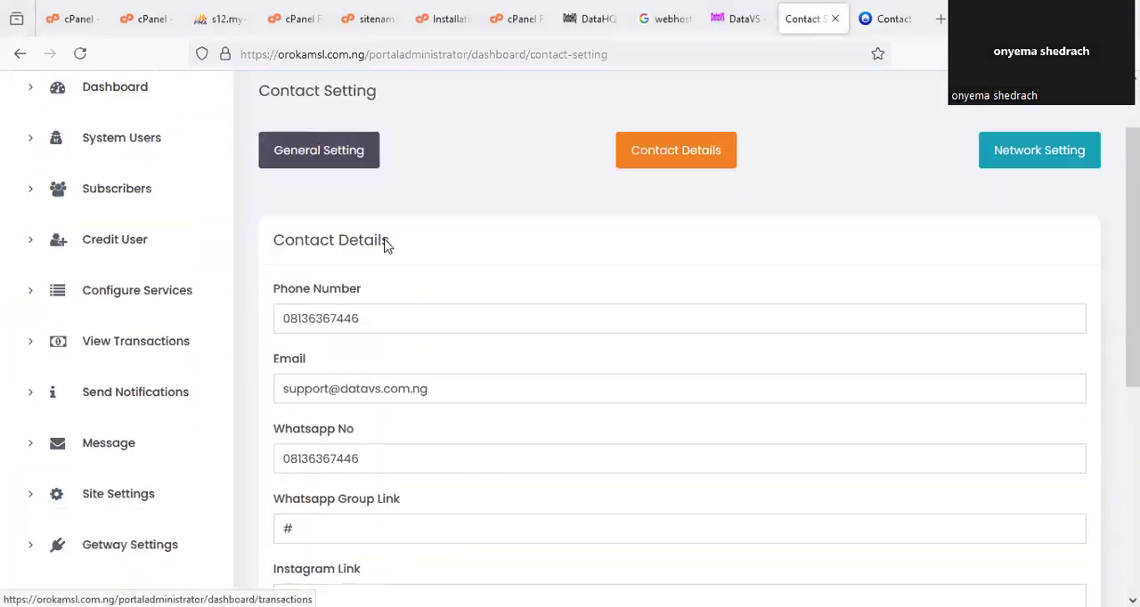
Switch to the installation notes and read step 12 on enabling Monnify through the apiconfigs table and gateway settings.
{"action": "left_click", "coordinate": [446, 19]}
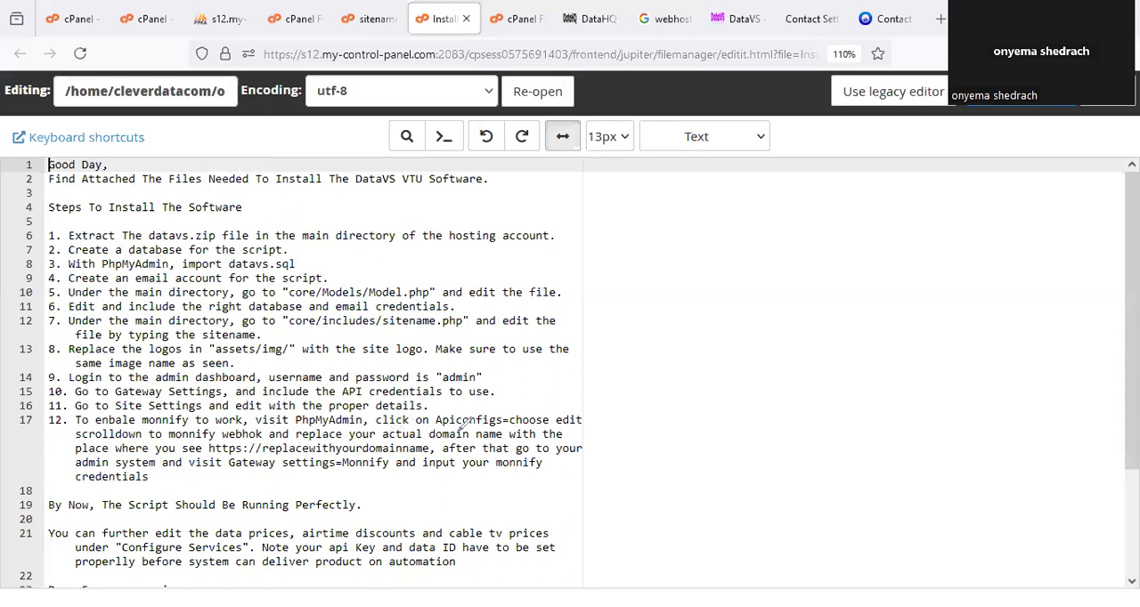
{"action": "left_click_drag", "start_coordinate": [446, 432], "coordinate": [563, 433]}
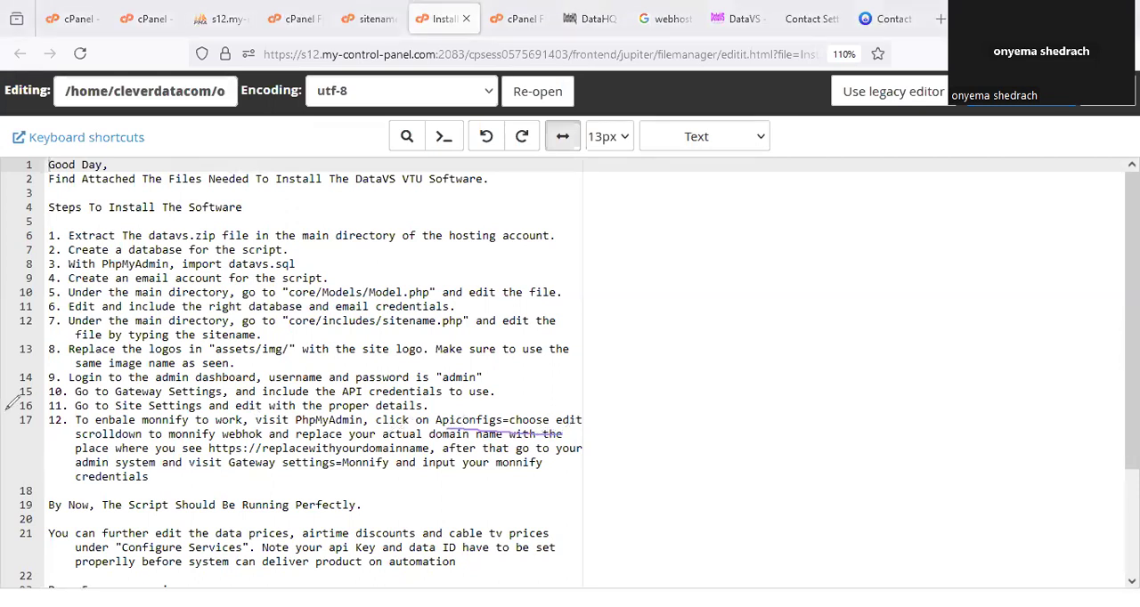
{"action": "left_click_drag", "start_coordinate": [355, 461], "coordinate": [584, 472]}
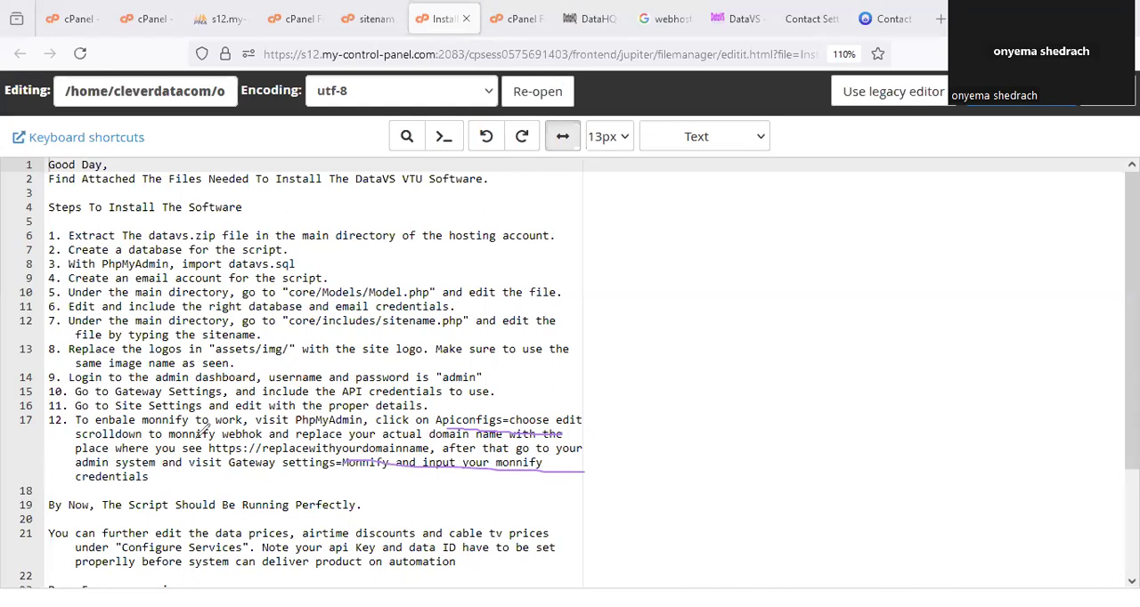
Go to the user portal's home page and examine the bank account details on the subscriber card.
{"action": "left_click", "coordinate": [885, 19]}
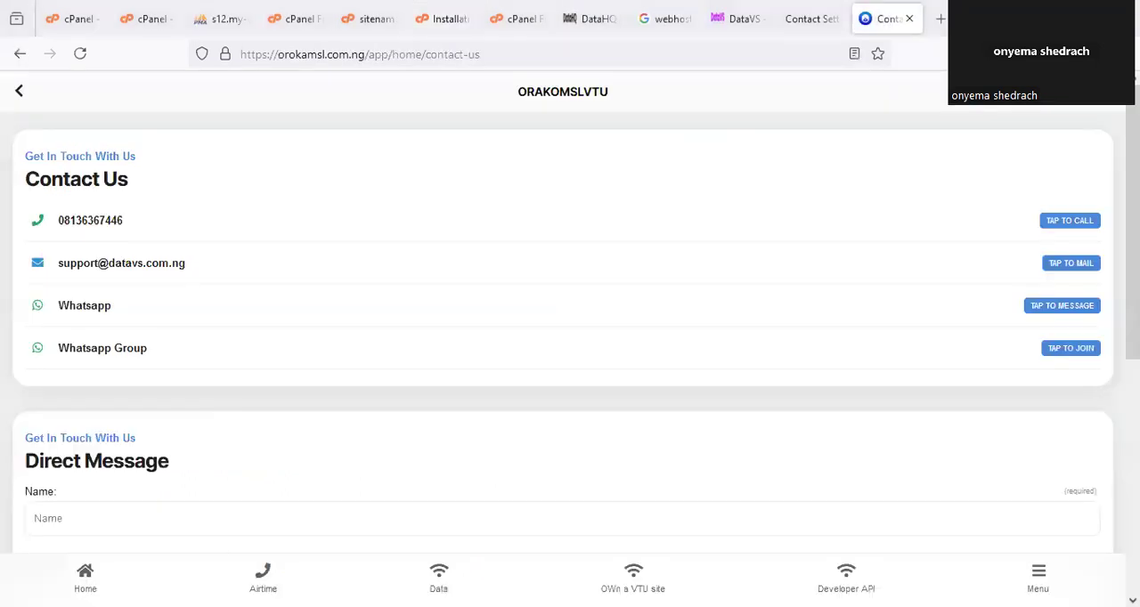
{"action": "left_click", "coordinate": [86, 577]}
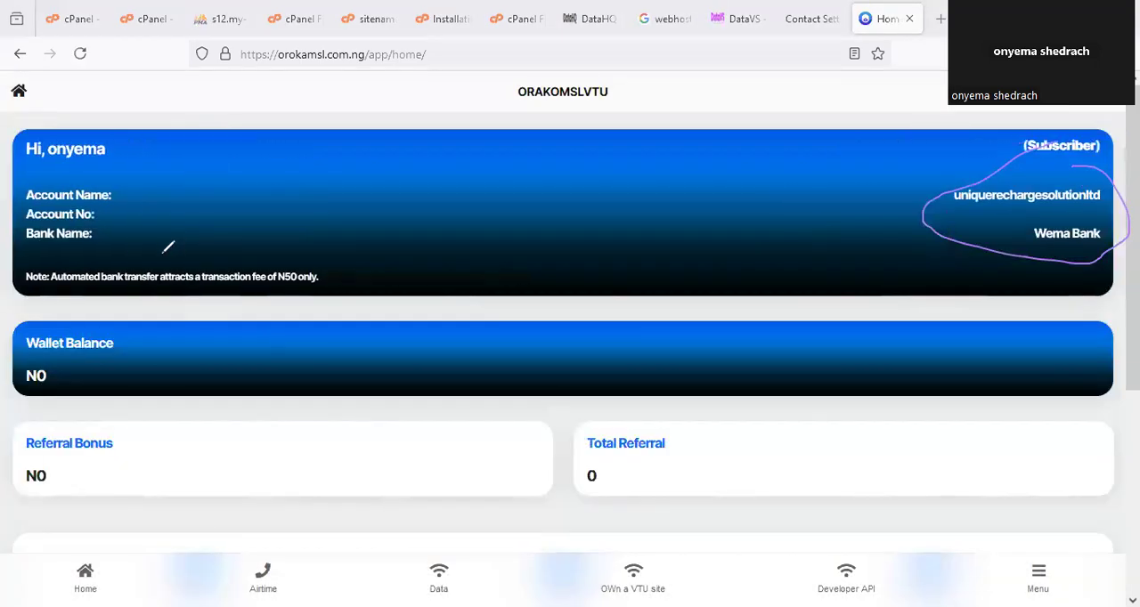
{"action": "mouse_move", "coordinate": [97, 190]}
{"action": "left_mouse_down"}
{"action": "mouse_move", "coordinate": [94, 280]}
{"action": "mouse_move", "coordinate": [147, 213]}
{"action": "left_mouse_up"}
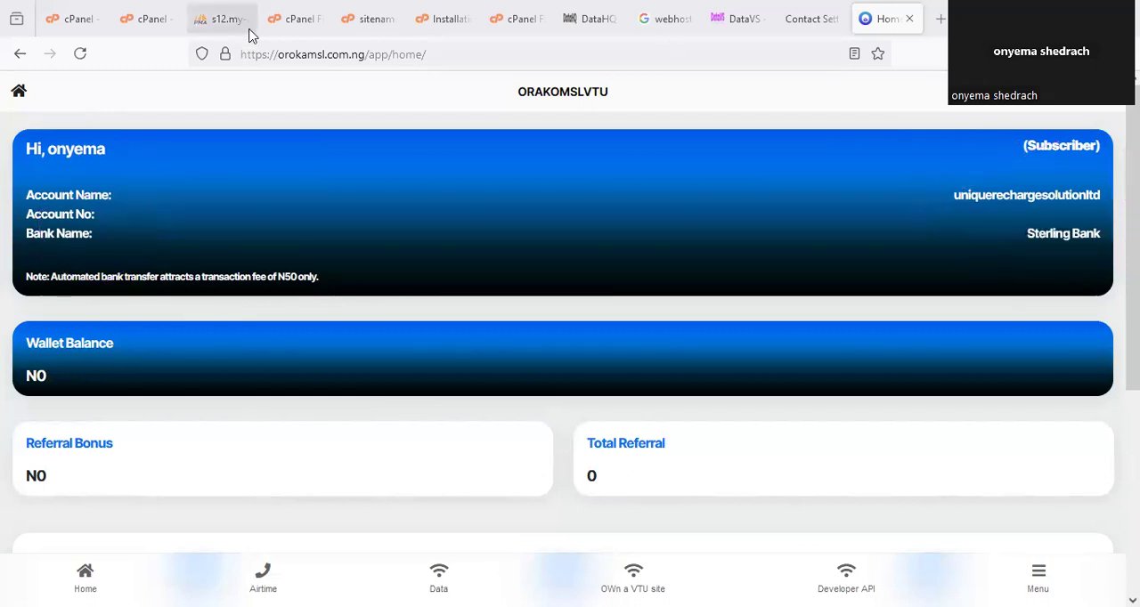
Switch to phpMyAdmin and open the row of the apiconfigs table in cleverdatacom_userdb for editing.
{"action": "left_click", "coordinate": [199, 21]}
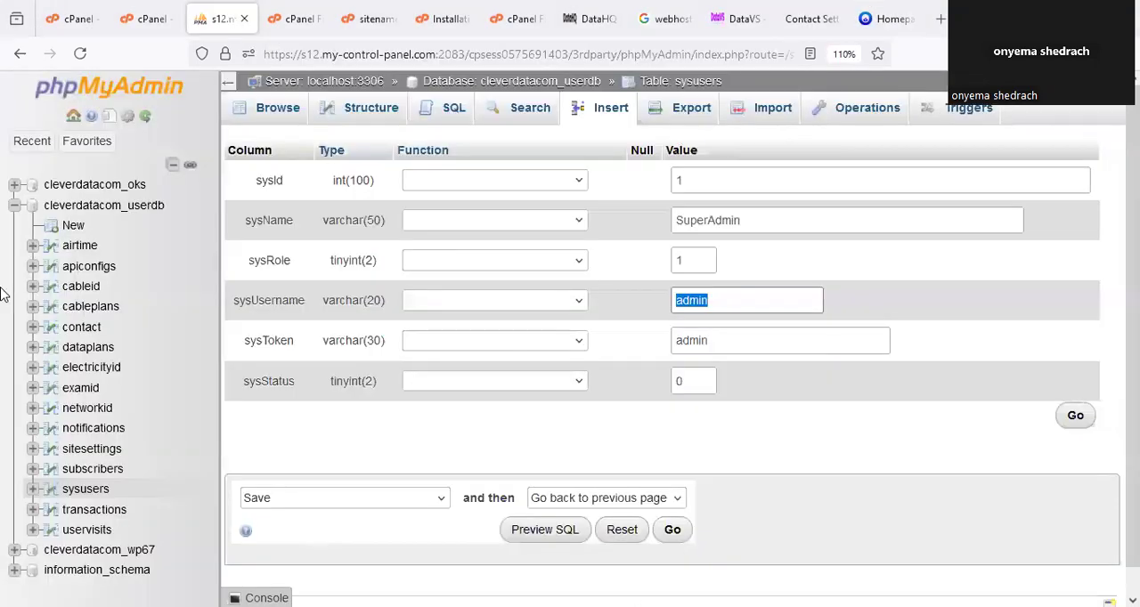
{"action": "left_click", "coordinate": [105, 271]}
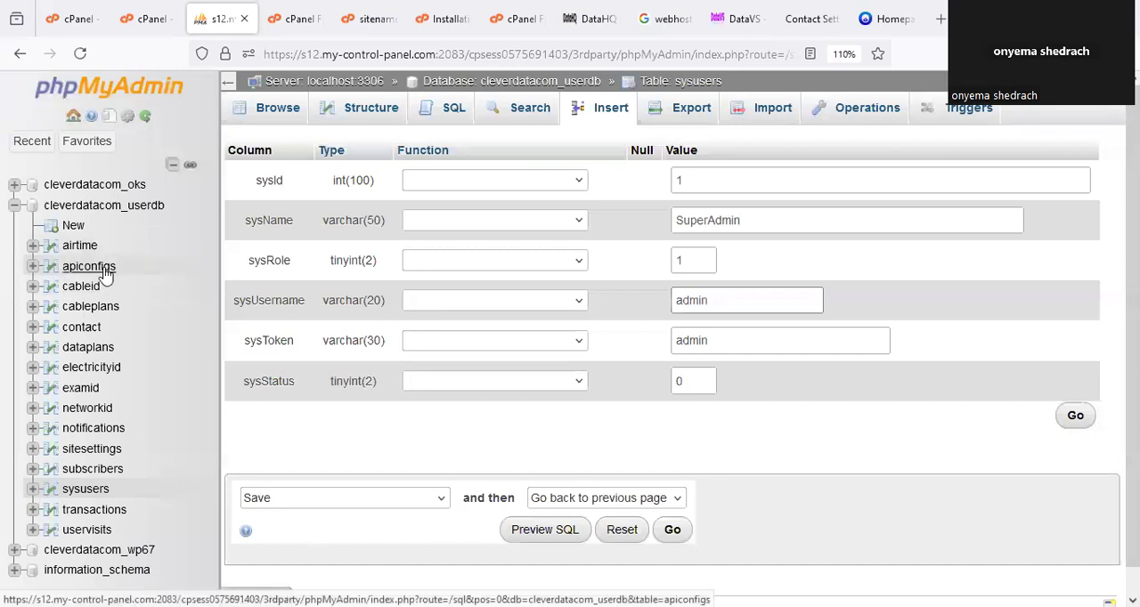
{"action": "left_click", "coordinate": [185, 279]}
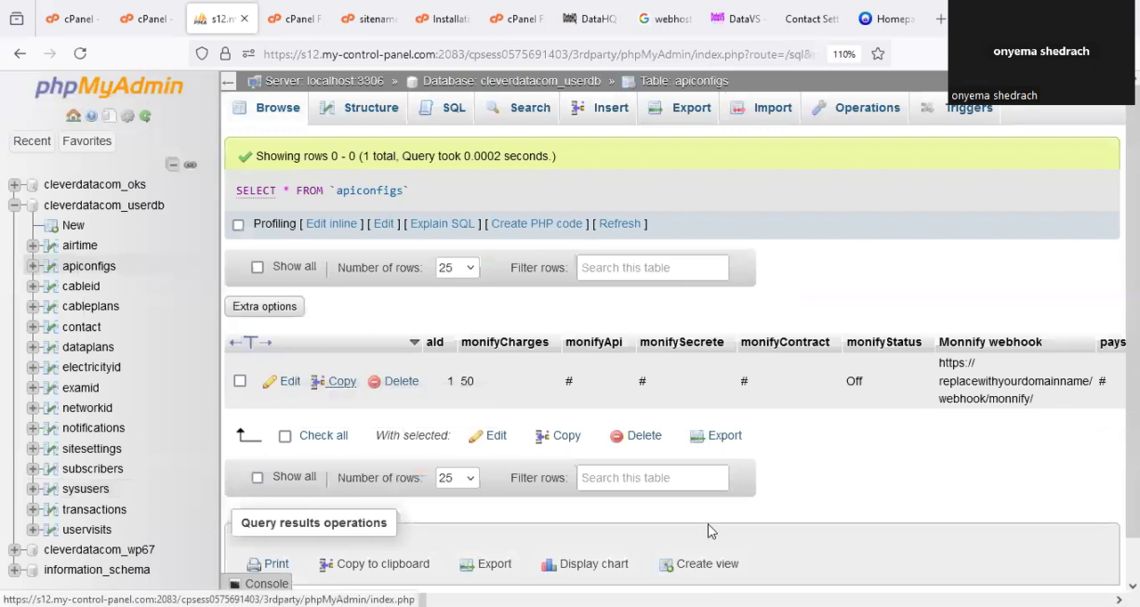
{"action": "left_click_drag", "start_coordinate": [312, 363], "coordinate": [305, 392]}
{"action": "mouse_move", "coordinate": [87, 250]}
{"action": "left_mouse_down"}
{"action": "mouse_move", "coordinate": [80, 277]}
{"action": "mouse_move", "coordinate": [100, 242]}
{"action": "left_mouse_up"}
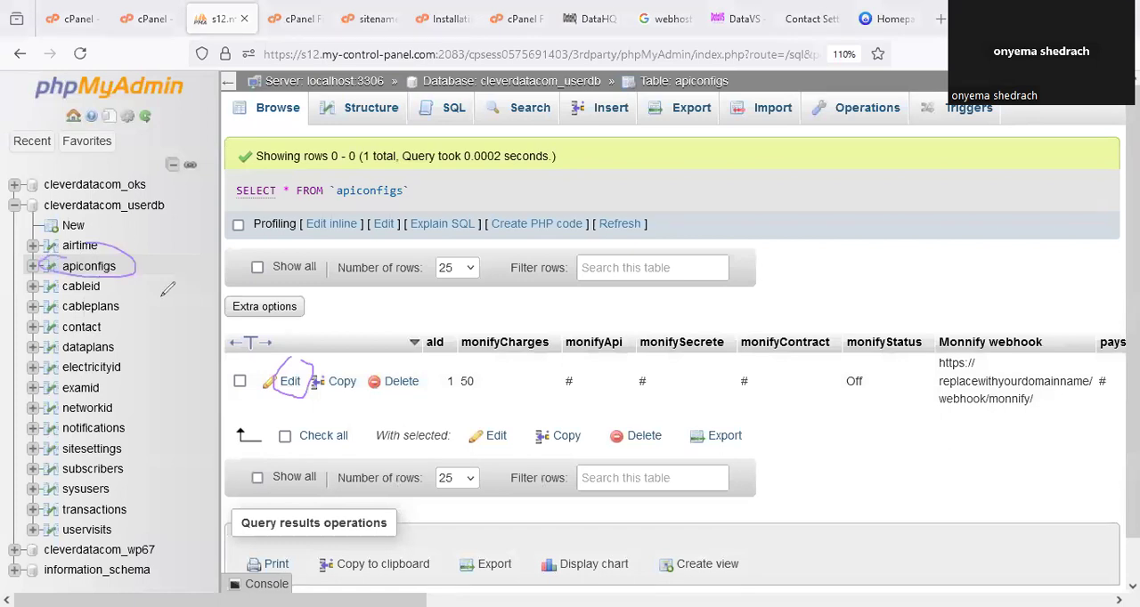
{"action": "left_click", "coordinate": [294, 385]}
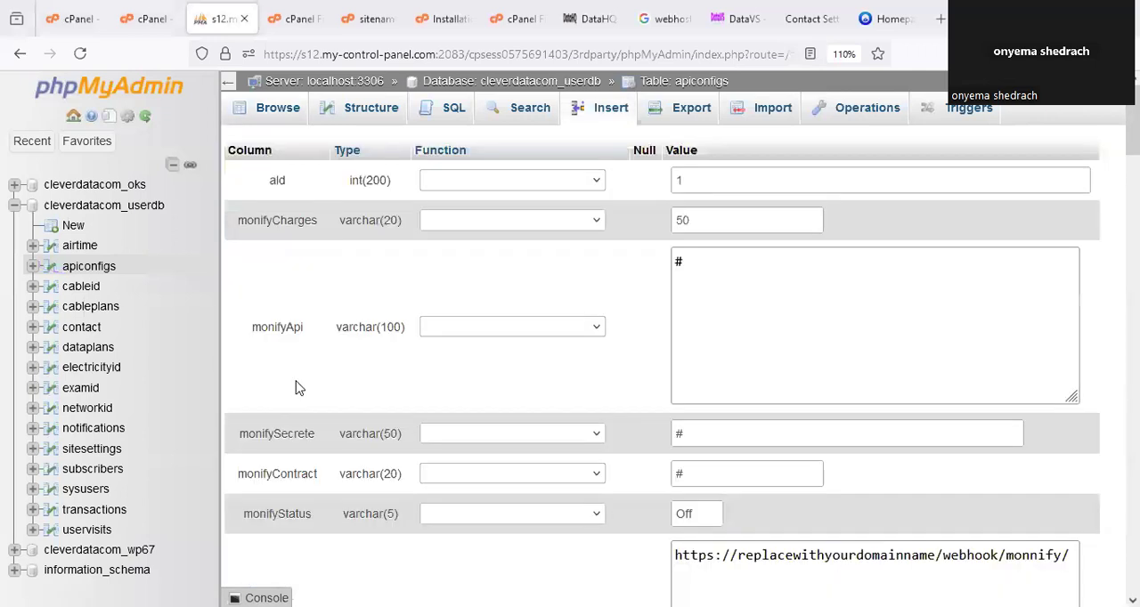
{"action": "scroll", "coordinate": [942, 300], "scroll_direction": "down", "scroll_amount": 3}
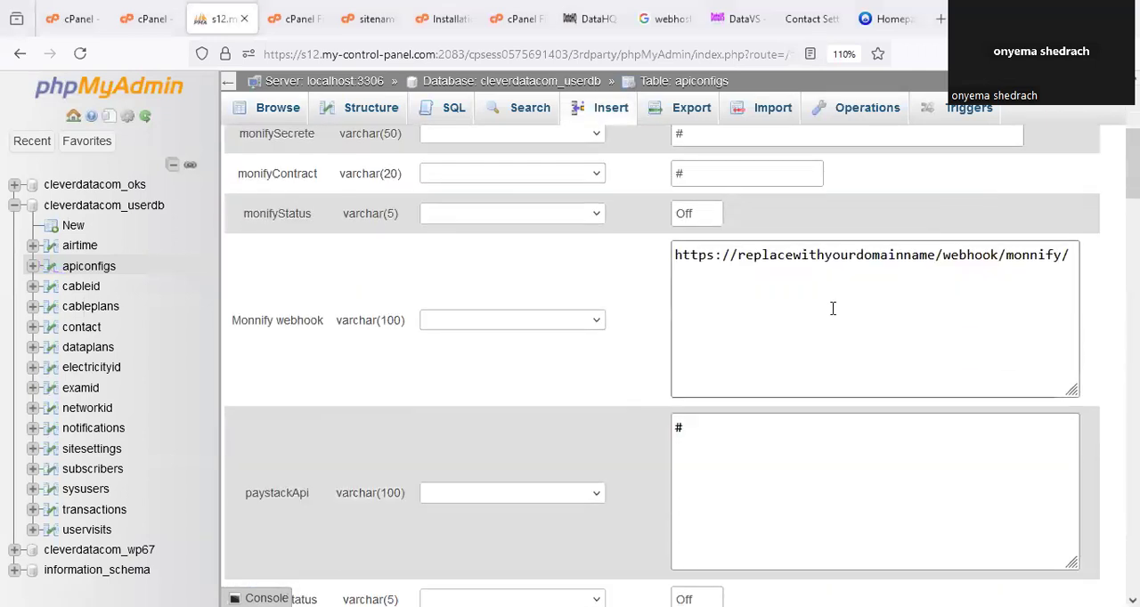
{"action": "scroll", "coordinate": [929, 155], "scroll_direction": "down", "scroll_amount": 1}
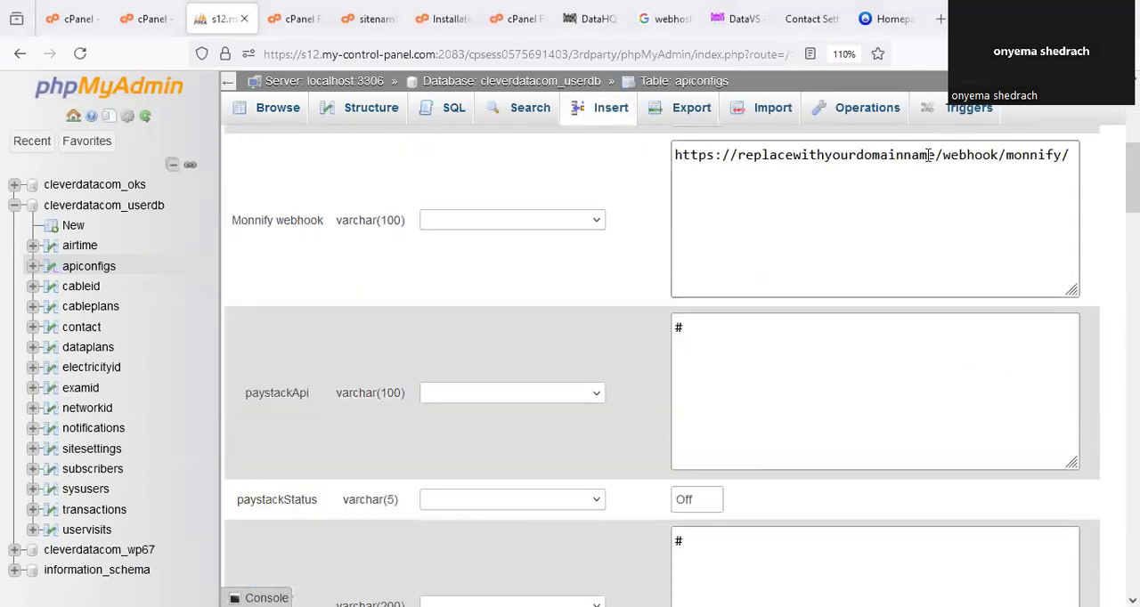
{"action": "left_click_drag", "start_coordinate": [933, 155], "coordinate": [628, 157]}
{"action": "left_click", "coordinate": [738, 155]}
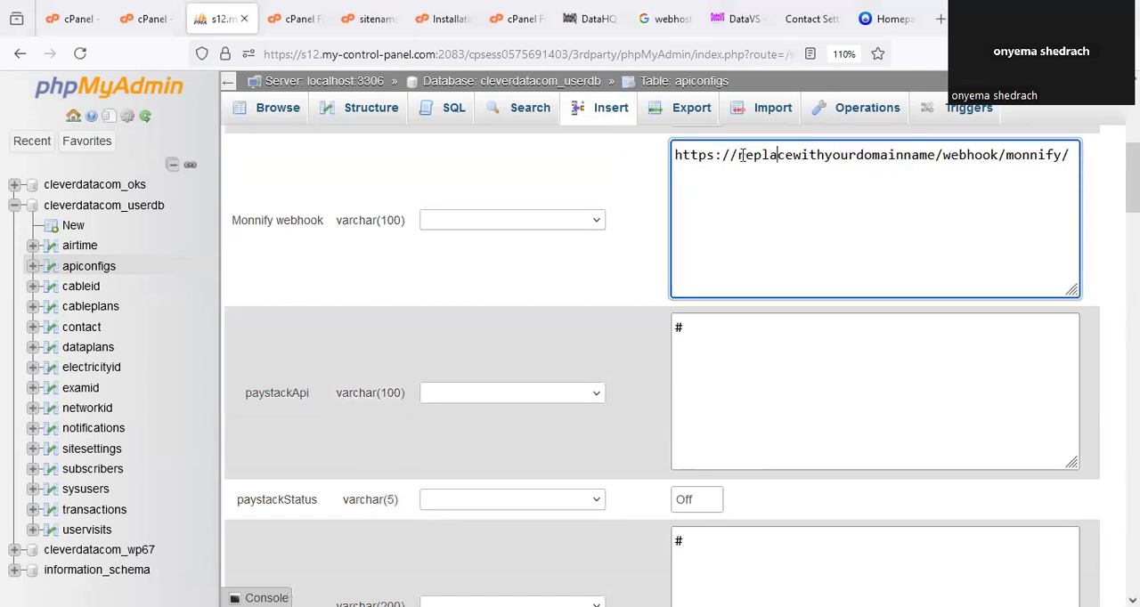
{"action": "left_click_drag", "start_coordinate": [756, 155], "coordinate": [935, 155]}
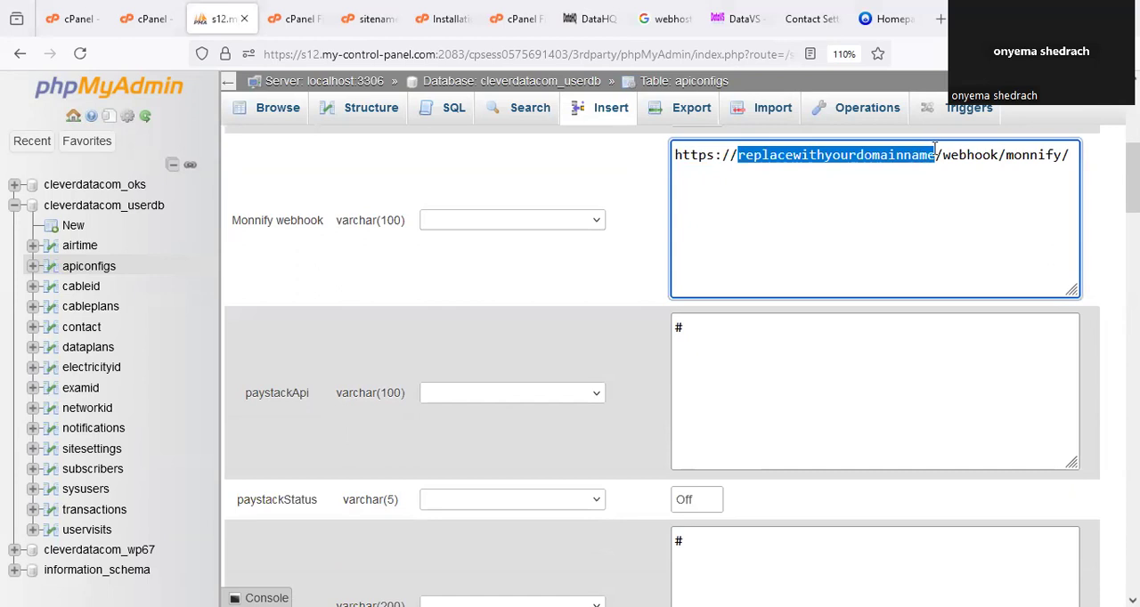
{"action": "type", "text": "oro"}
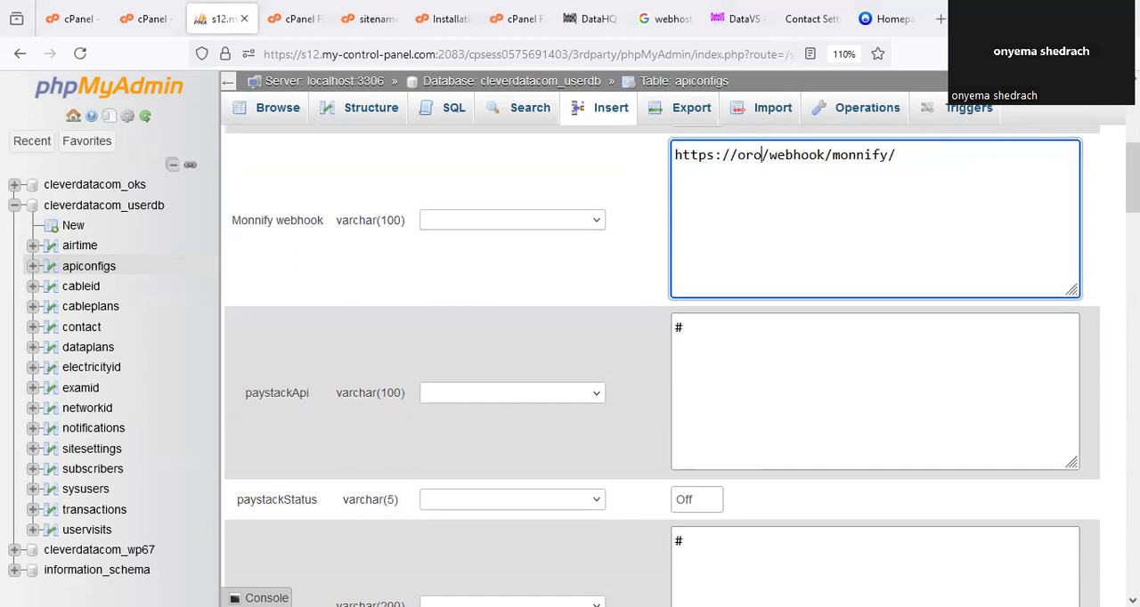
{"action": "type", "text": "kam"}
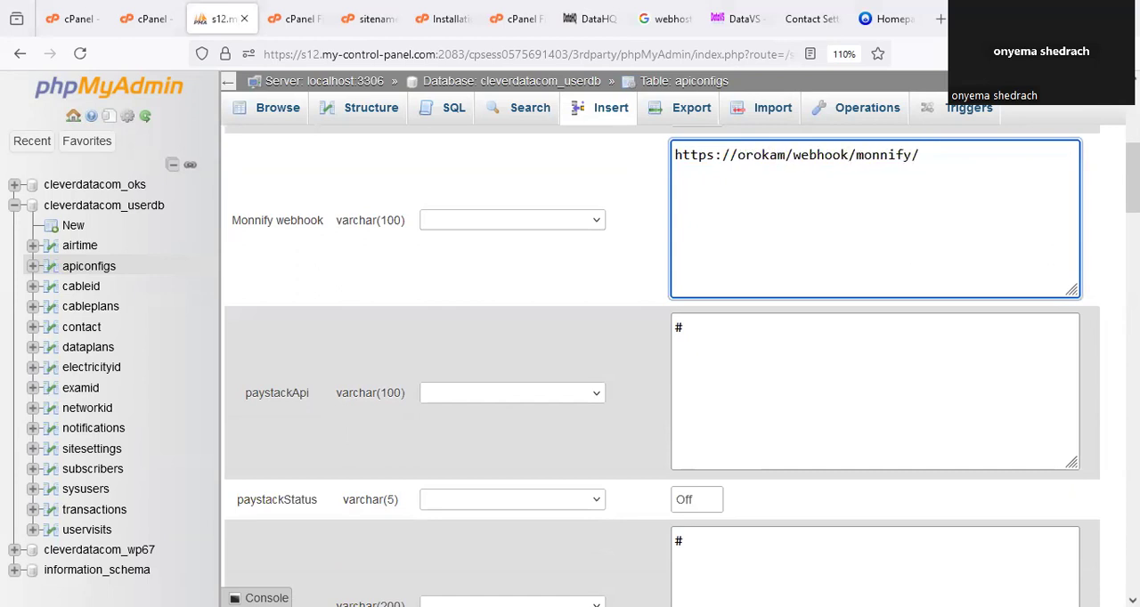
{"action": "type", "text": "s"}
{"action": "type", "text": "l.com."}
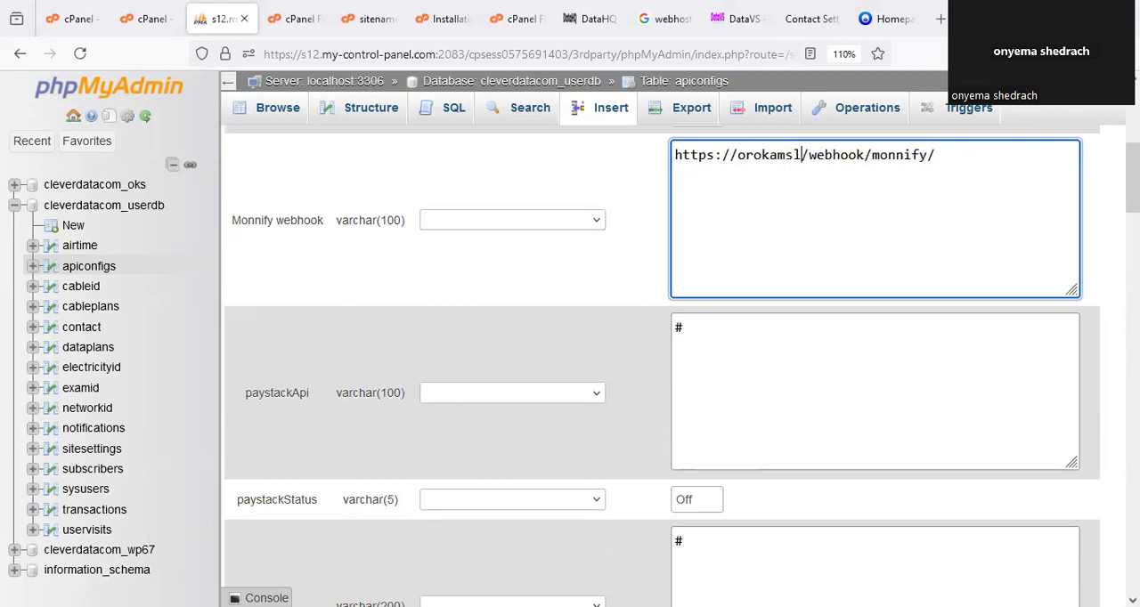
{"action": "type", "text": "ng"}
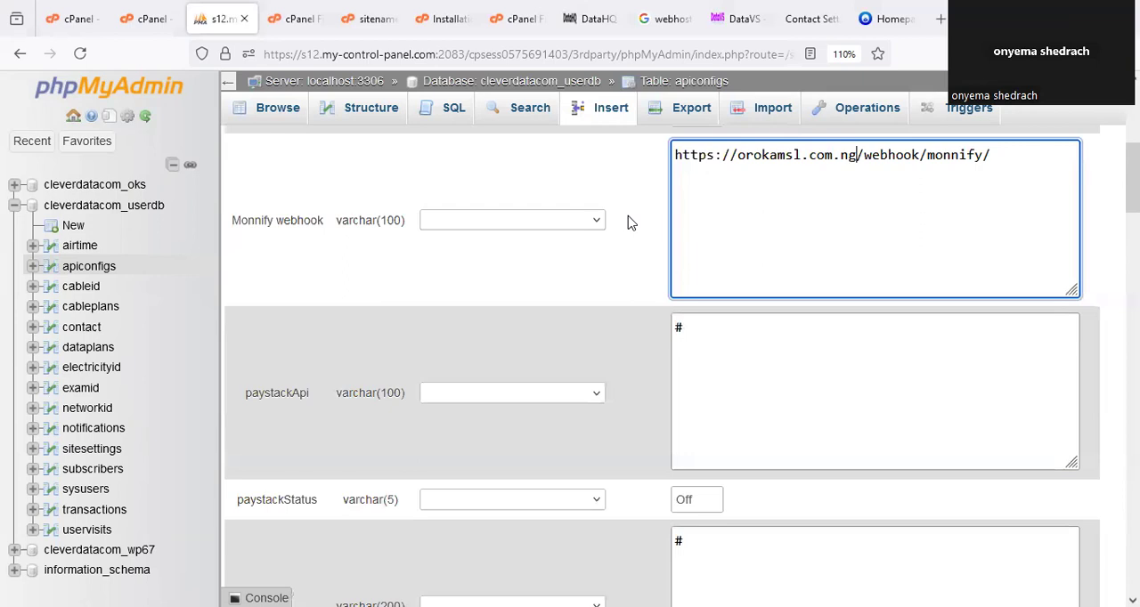
{"action": "mouse_move", "coordinate": [683, 167]}
{"action": "left_mouse_down"}
{"action": "mouse_move", "coordinate": [838, 169]}
{"action": "mouse_move", "coordinate": [785, 111]}
{"action": "mouse_move", "coordinate": [650, 134]}
{"action": "mouse_move", "coordinate": [662, 175]}
{"action": "left_mouse_up"}
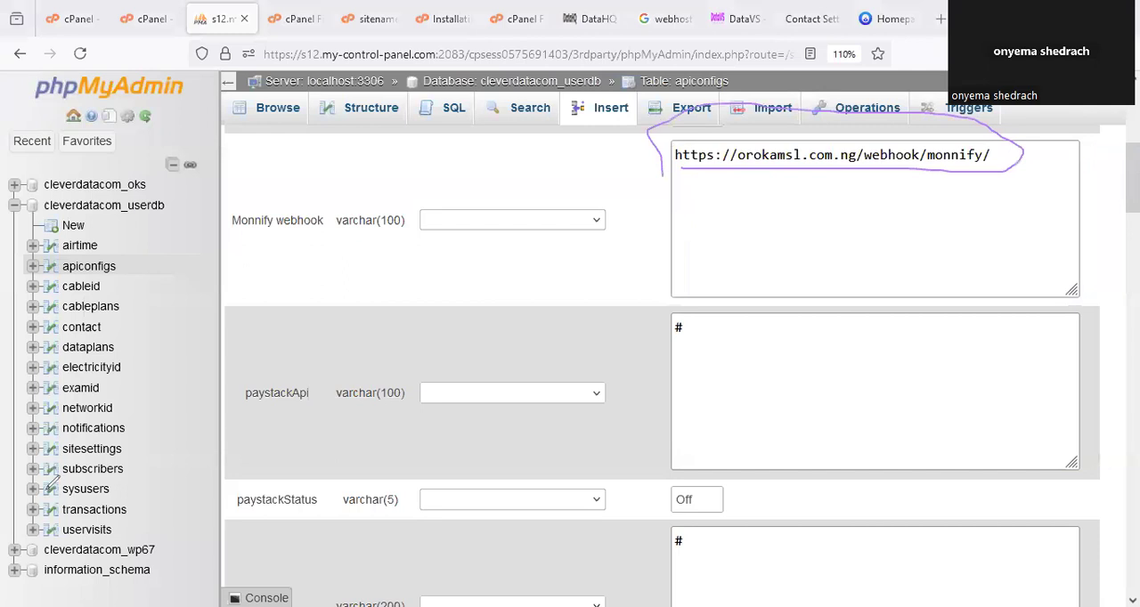
Save the edited apiconfigs row with the new Monnify webhook value.
{"action": "left_click", "coordinate": [712, 254]}
{"action": "scroll", "coordinate": [862, 391], "scroll_direction": "down", "scroll_amount": 15}
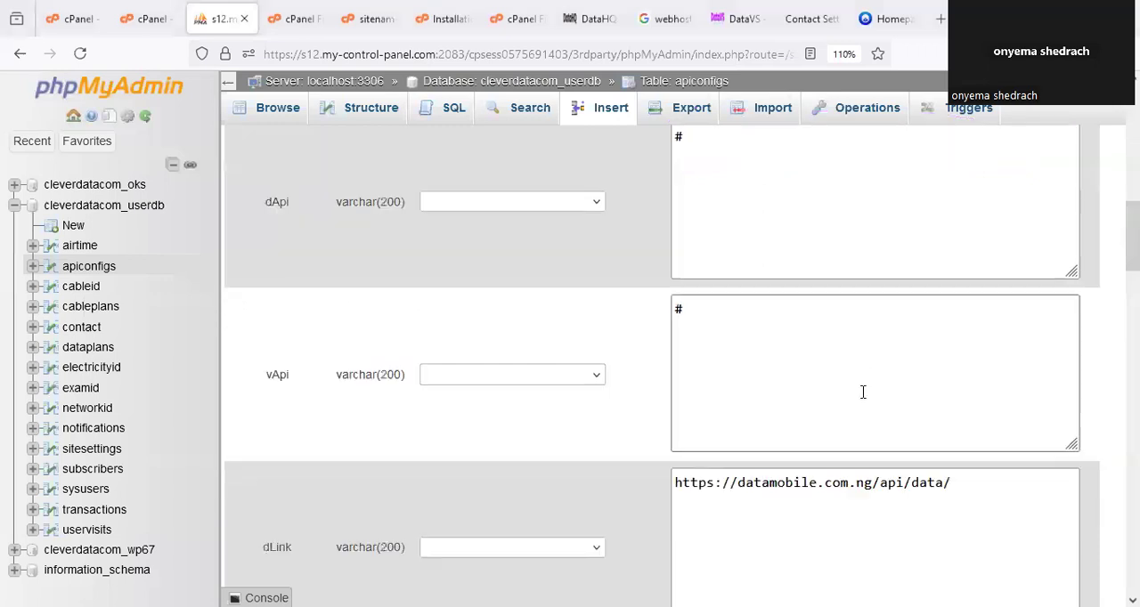
{"action": "scroll", "coordinate": [861, 391], "scroll_direction": "up", "scroll_amount": 2}
{"action": "scroll", "coordinate": [862, 392], "scroll_direction": "down", "scroll_amount": 2}
{"action": "scroll", "coordinate": [864, 388], "scroll_direction": "up", "scroll_amount": 1}
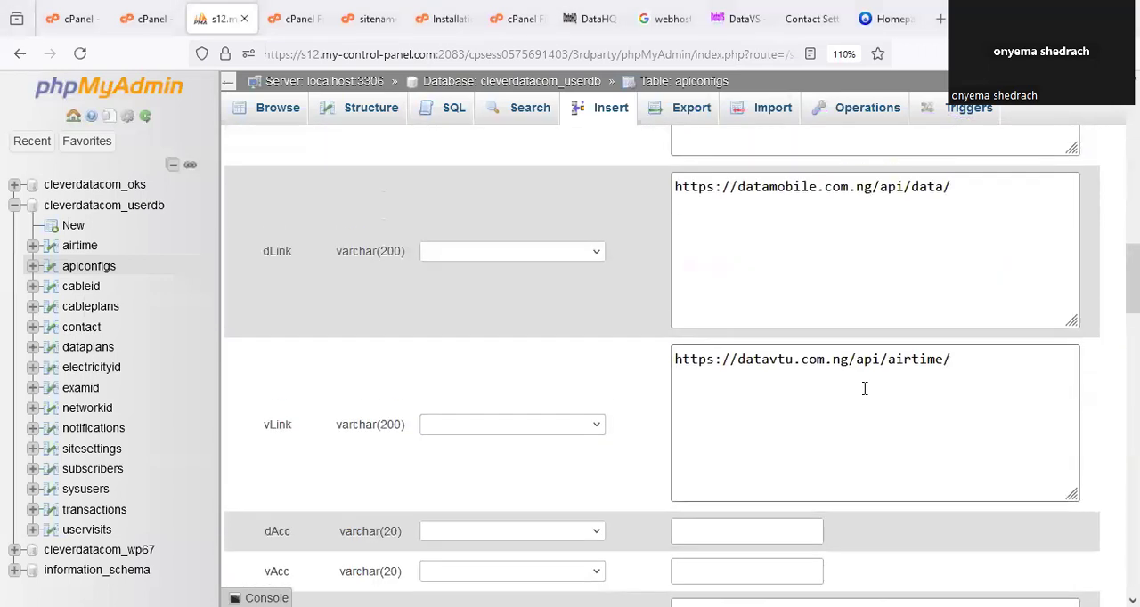
{"action": "scroll", "coordinate": [862, 392], "scroll_direction": "down", "scroll_amount": 12}
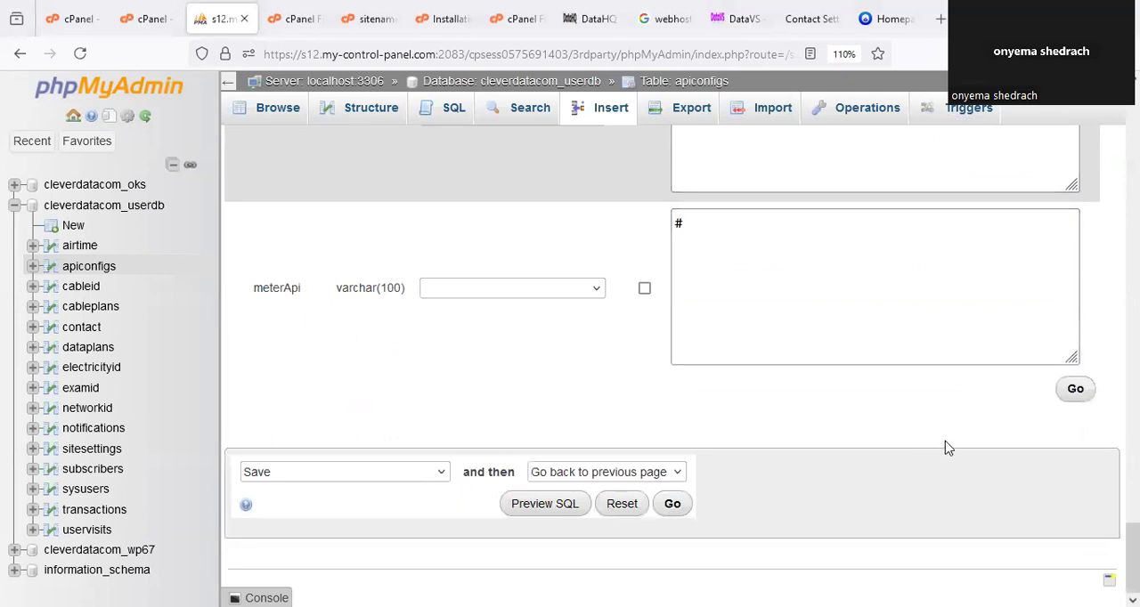
{"action": "left_click", "coordinate": [1076, 390]}
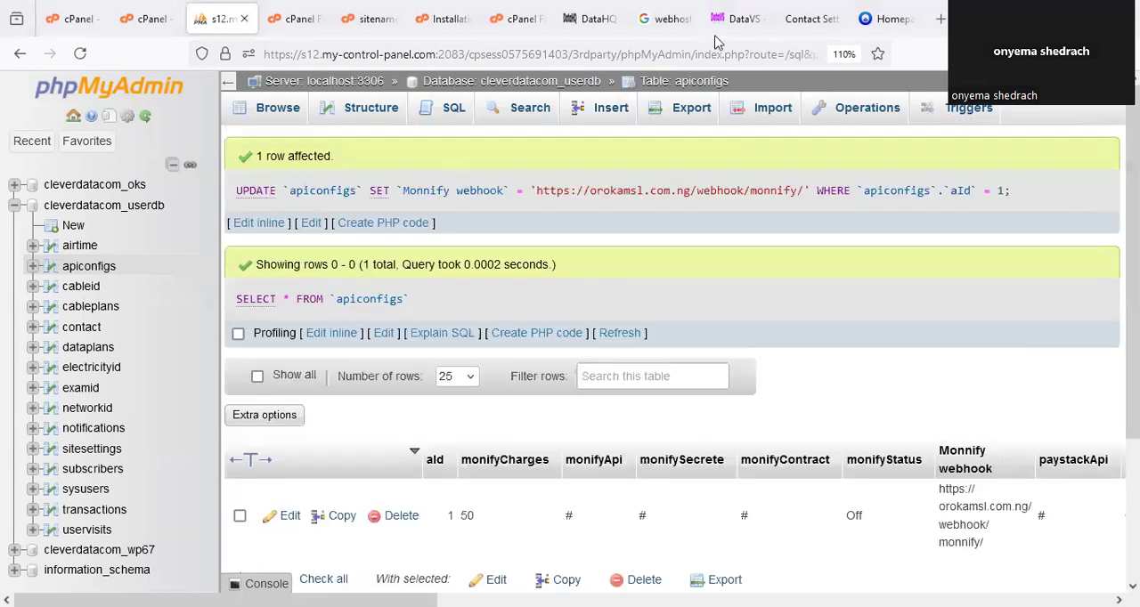
Switch to the installation notes and read step 10 on adding API credentials in Gateway Settings.
{"action": "left_click", "coordinate": [443, 19]}
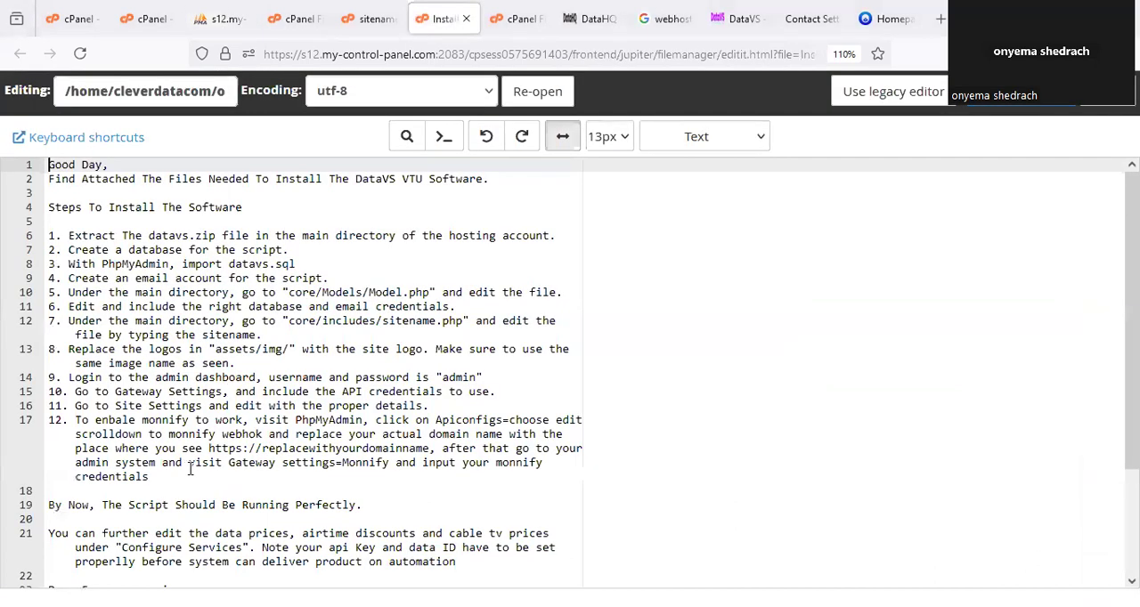
{"action": "scroll", "coordinate": [203, 477], "scroll_direction": "down", "scroll_amount": 3}
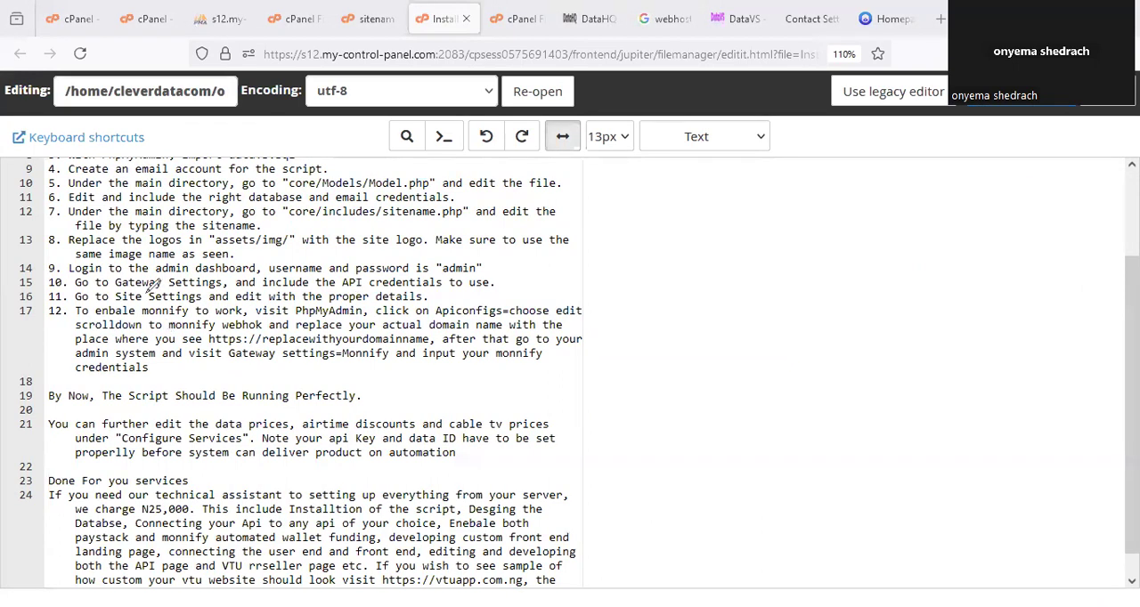
{"action": "left_click_drag", "start_coordinate": [87, 289], "coordinate": [503, 283]}
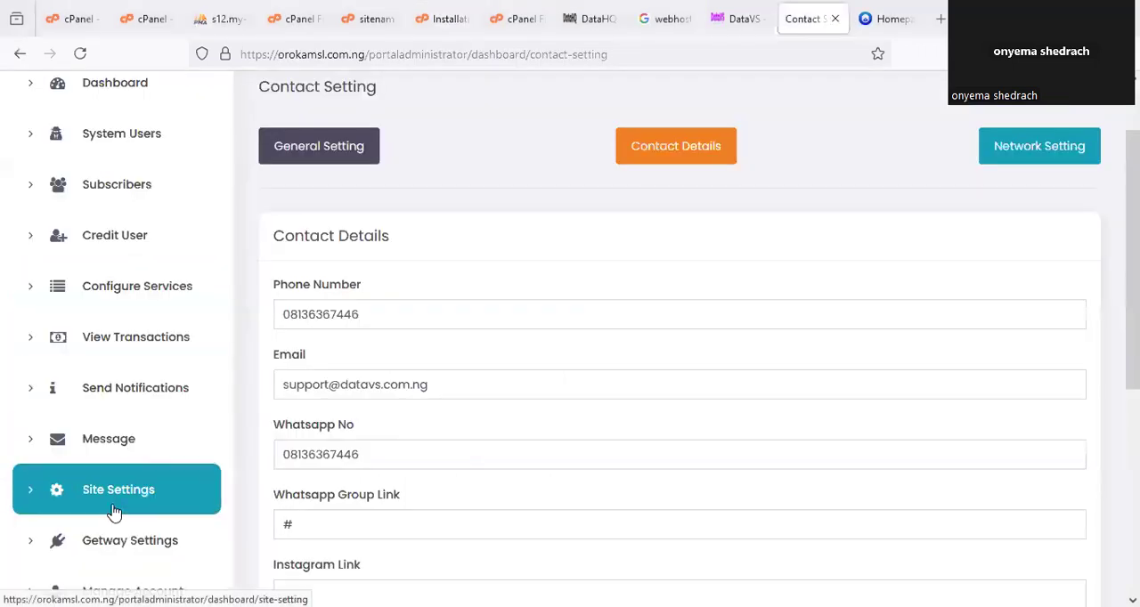
Go to the portal administrator's Getway Settings and examine the data, VTU, cable, electricity and exam API key and URL fields.
{"action": "scroll", "coordinate": [113, 514], "scroll_direction": "down", "scroll_amount": 2}
{"action": "left_click", "coordinate": [163, 377]}
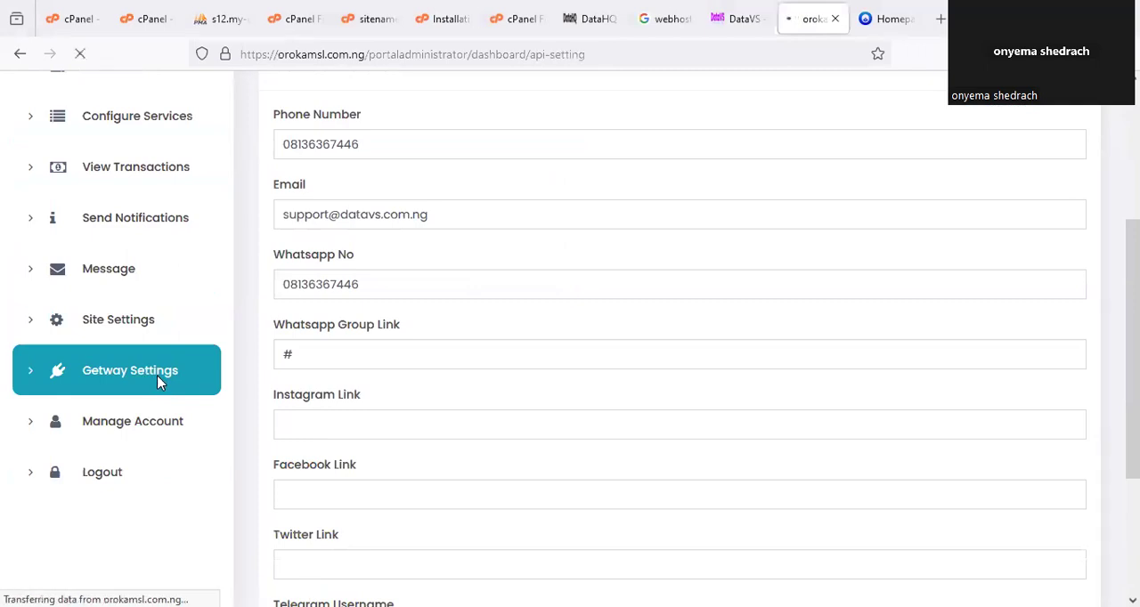
{"action": "scroll", "coordinate": [509, 352], "scroll_direction": "down", "scroll_amount": 3}
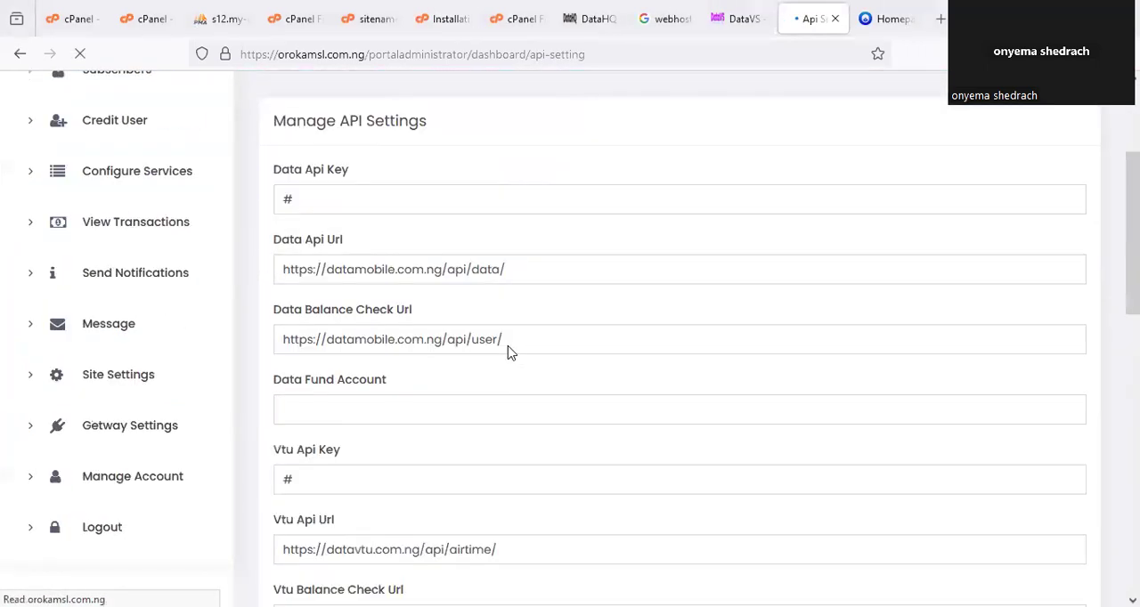
{"action": "scroll", "coordinate": [509, 352], "scroll_direction": "down", "scroll_amount": 1}
{"action": "scroll", "coordinate": [509, 351], "scroll_direction": "up", "scroll_amount": 3}
{"action": "scroll", "coordinate": [397, 400], "scroll_direction": "down", "scroll_amount": 2}
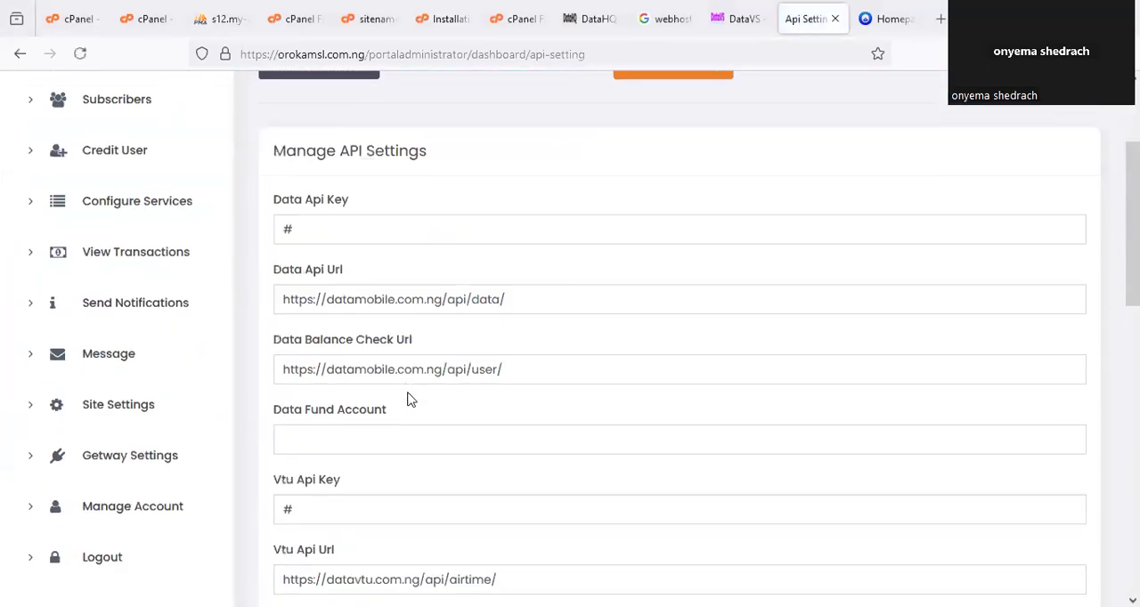
{"action": "scroll", "coordinate": [409, 398], "scroll_direction": "down", "scroll_amount": 5}
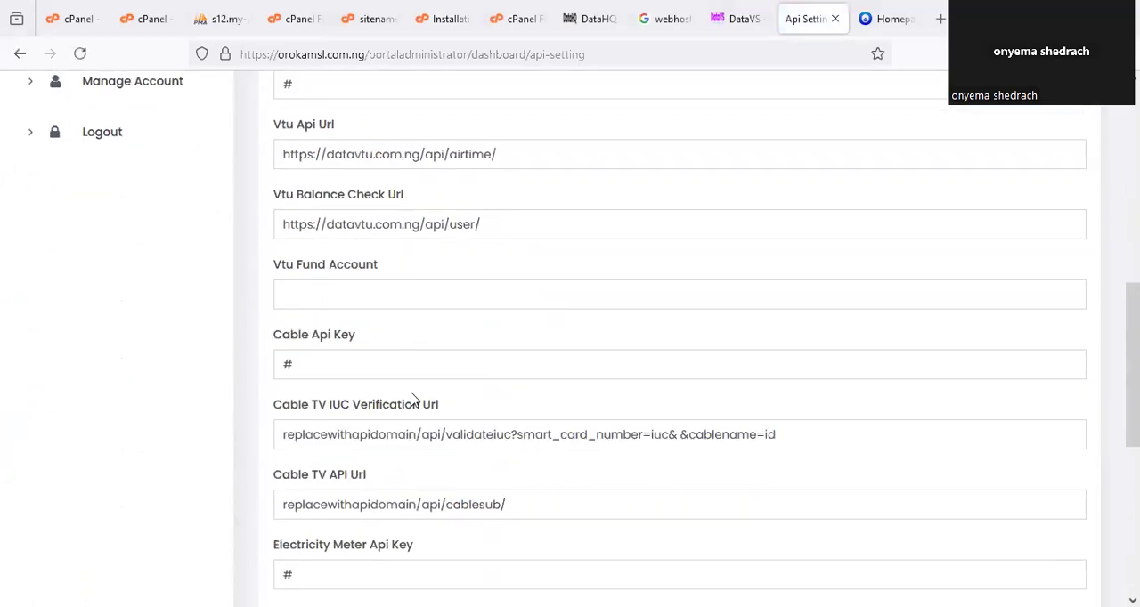
{"action": "scroll", "coordinate": [411, 398], "scroll_direction": "down", "scroll_amount": 3}
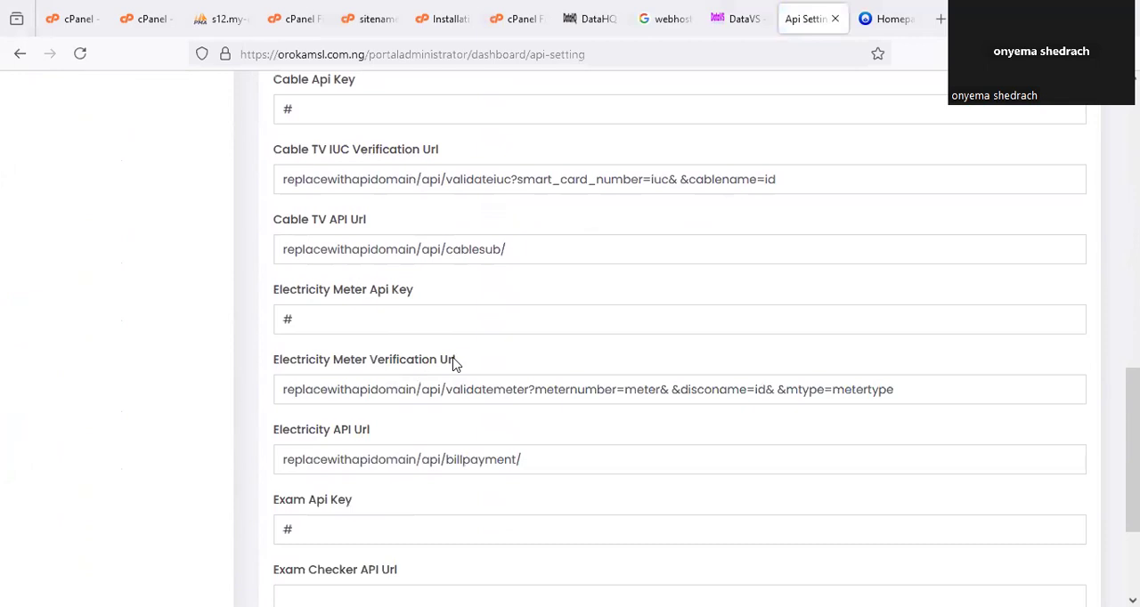
{"action": "scroll", "coordinate": [454, 363], "scroll_direction": "up", "scroll_amount": 9}
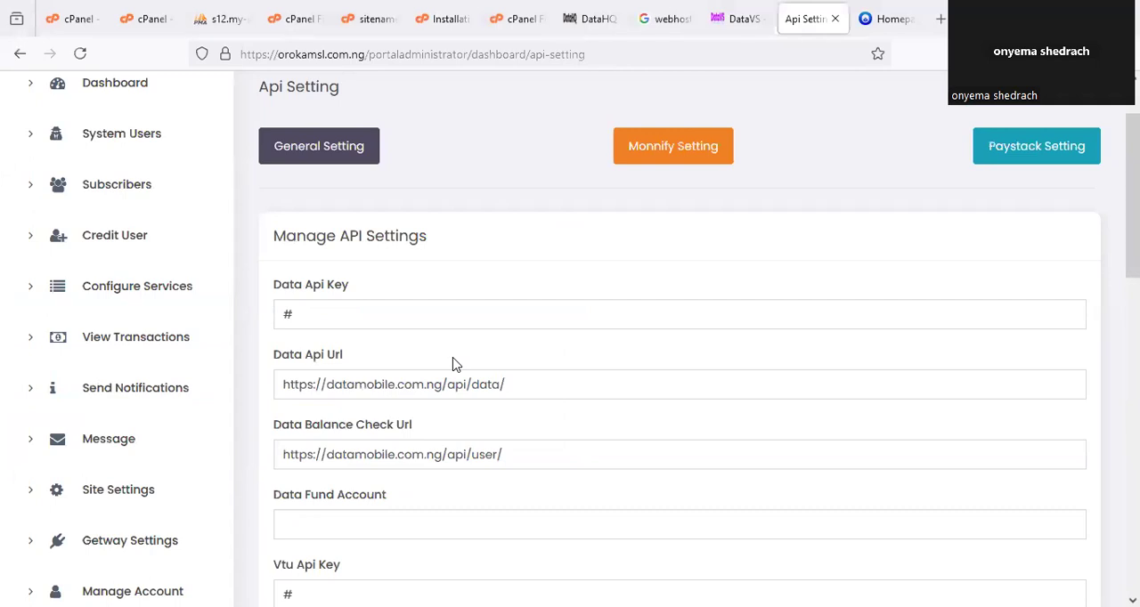
Switch to the DataHQ website and look through its landing page, including services, data pricing and contact sections.
{"action": "left_click", "coordinate": [588, 18]}
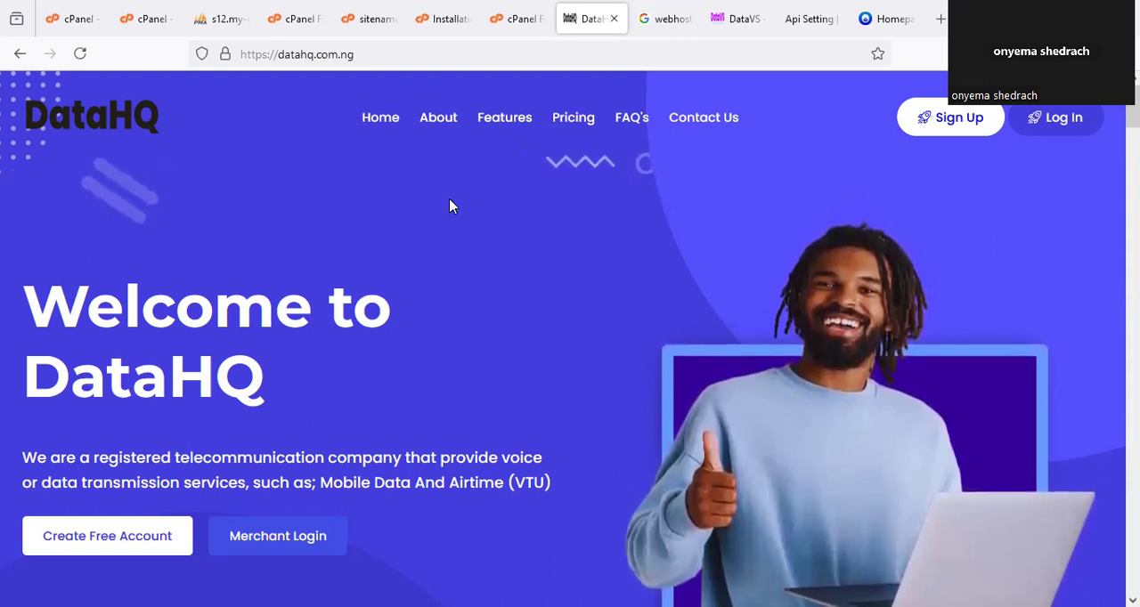
{"action": "scroll", "coordinate": [446, 375], "scroll_direction": "down", "scroll_amount": 20}
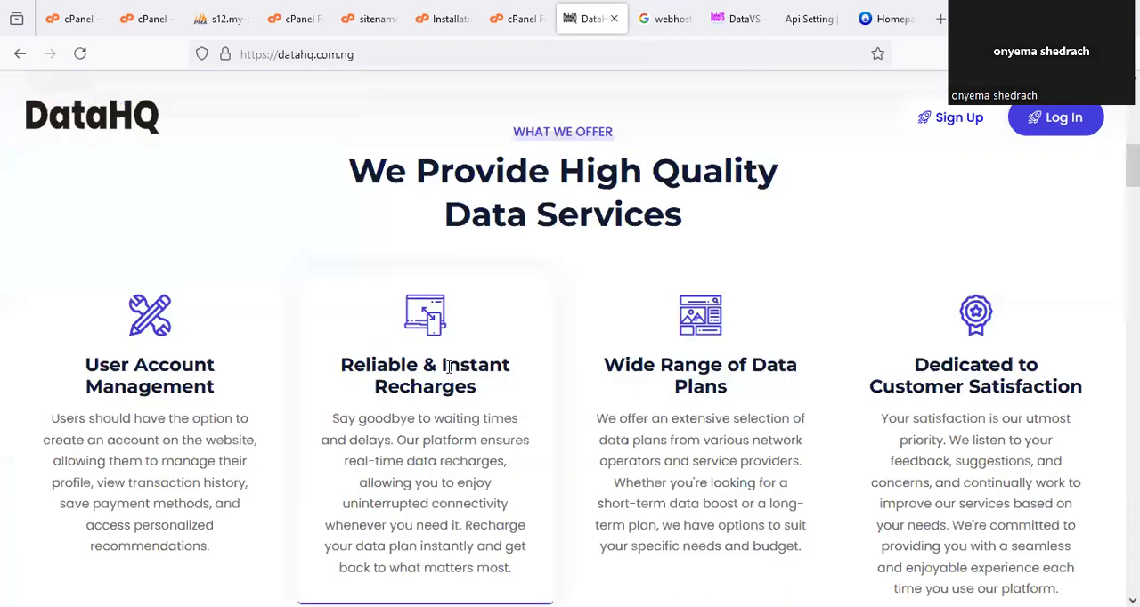
{"action": "scroll", "coordinate": [488, 339], "scroll_direction": "down", "scroll_amount": 10}
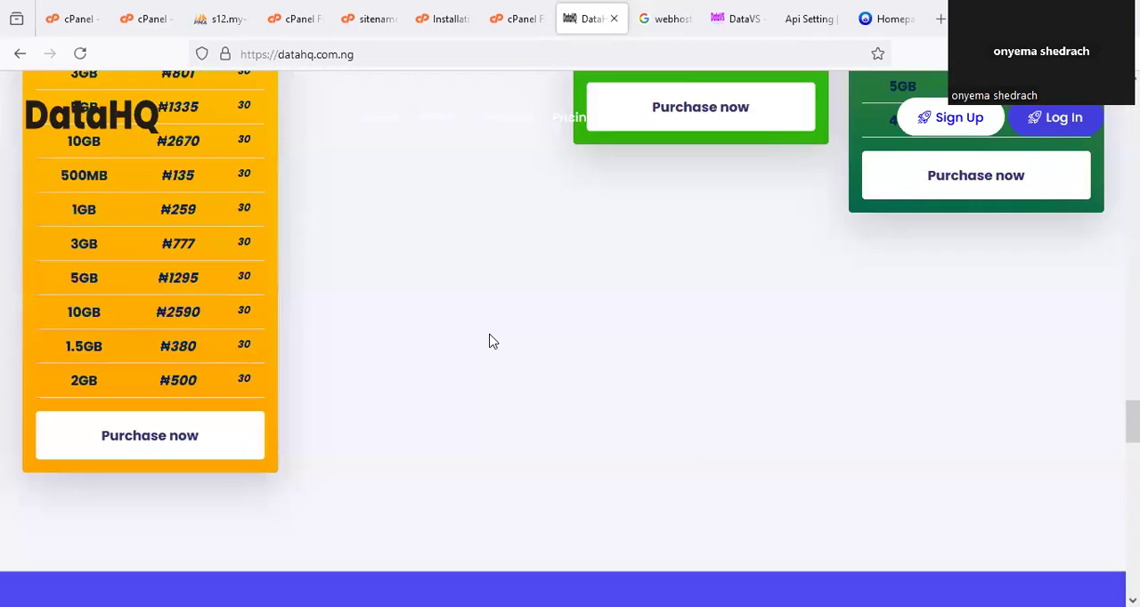
{"action": "scroll", "coordinate": [491, 339], "scroll_direction": "up", "scroll_amount": 9}
{"action": "scroll", "coordinate": [493, 334], "scroll_direction": "down", "scroll_amount": 20}
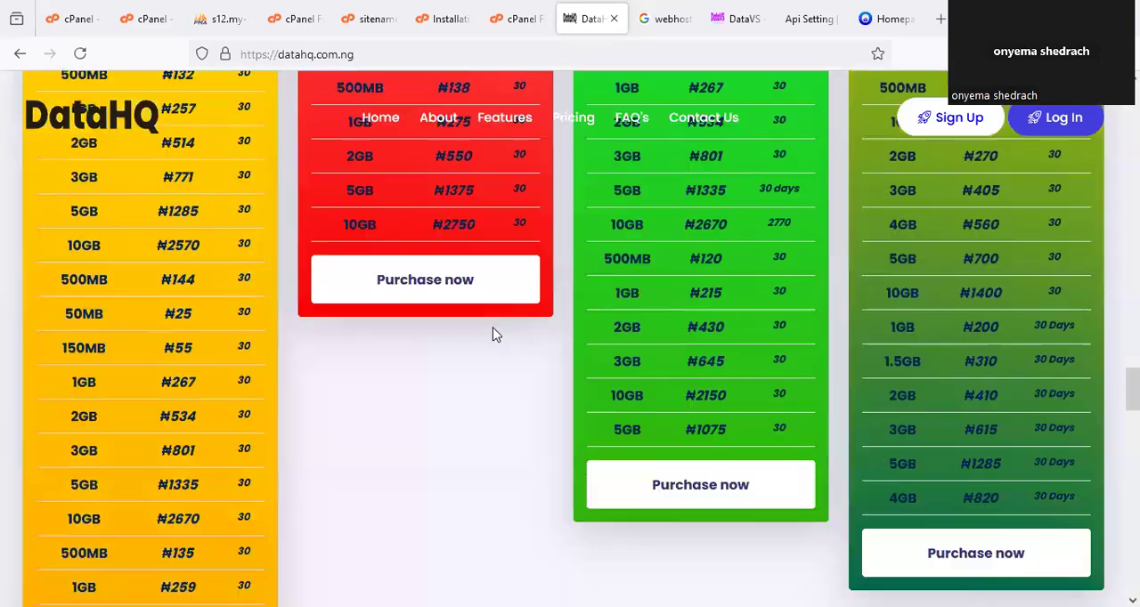
{"action": "scroll", "coordinate": [496, 328], "scroll_direction": "up", "scroll_amount": 20}
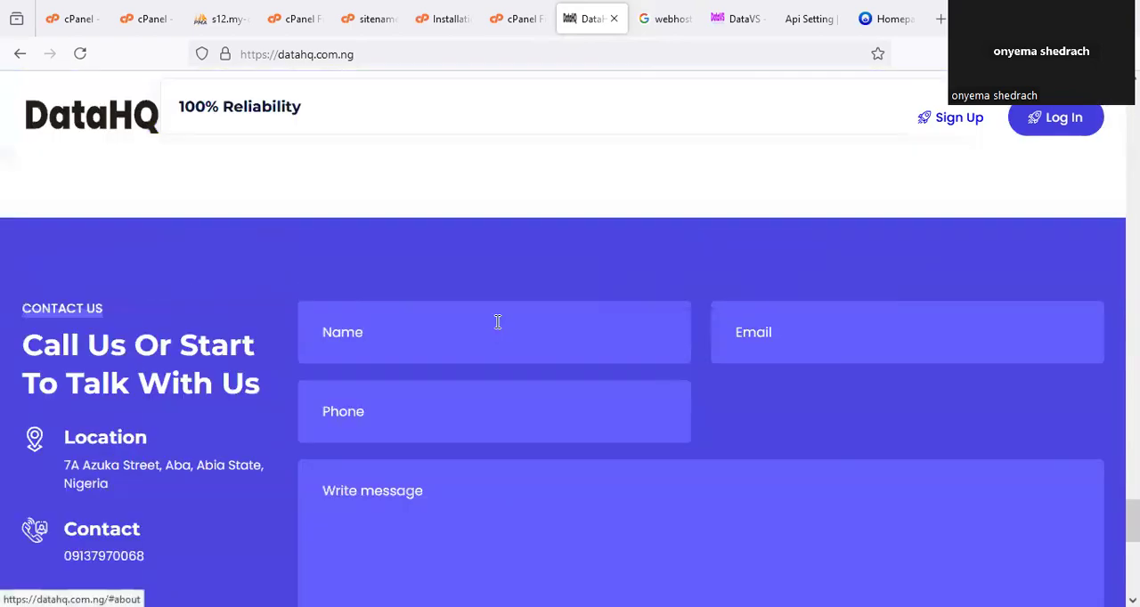
{"action": "scroll", "coordinate": [497, 327], "scroll_direction": "up", "scroll_amount": 15}
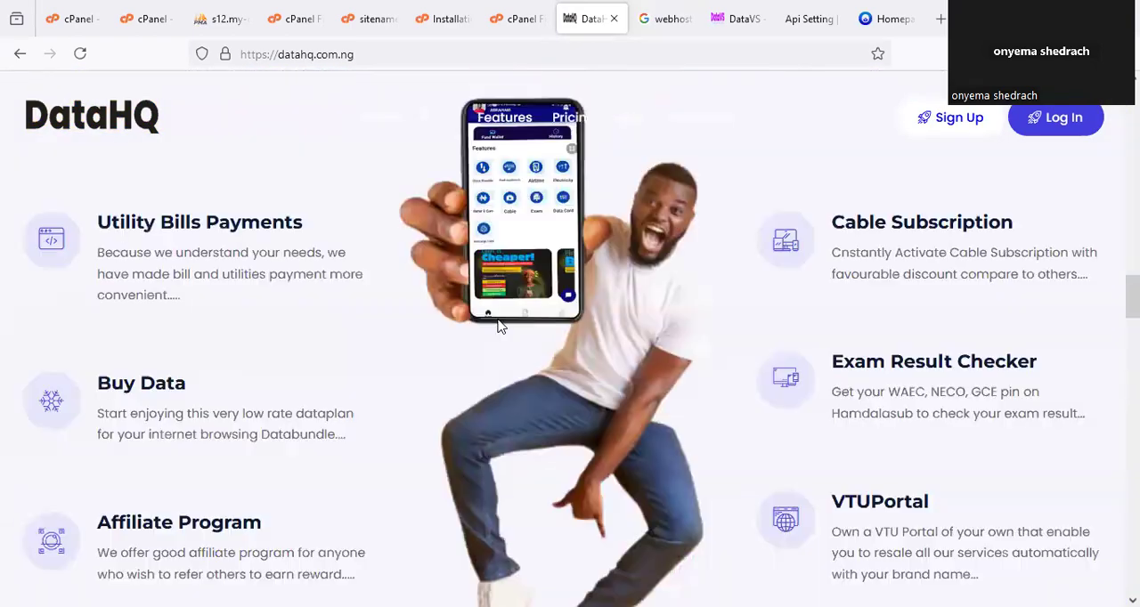
{"action": "scroll", "coordinate": [497, 313], "scroll_direction": "up", "scroll_amount": 3}
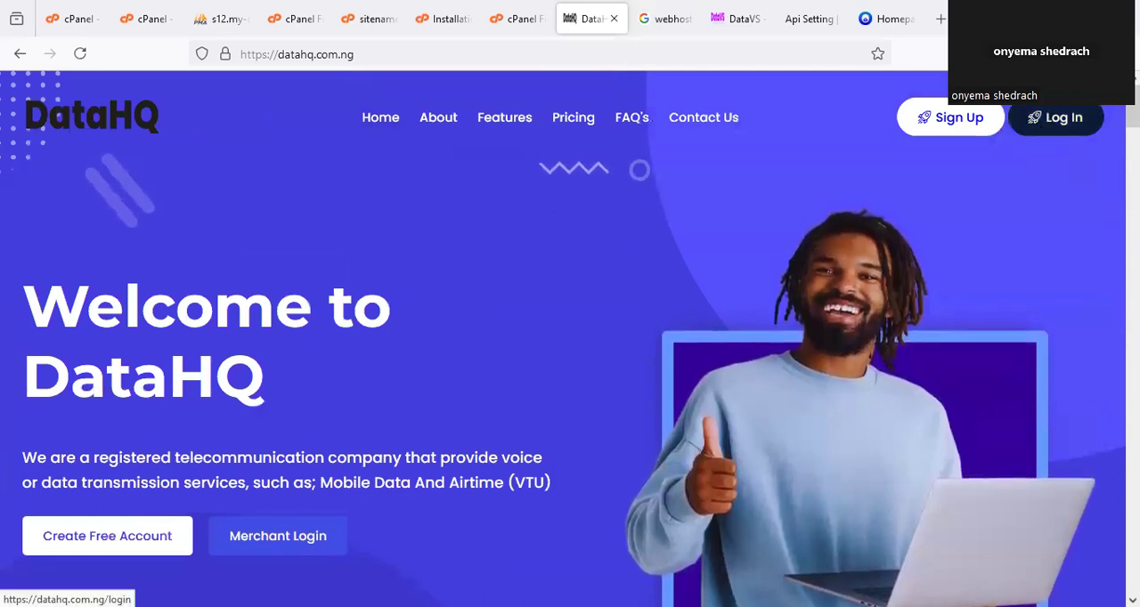
Go to the DataHQ login page, view the details required on the registration form, and return to the login form.
{"action": "left_click", "coordinate": [1040, 130]}
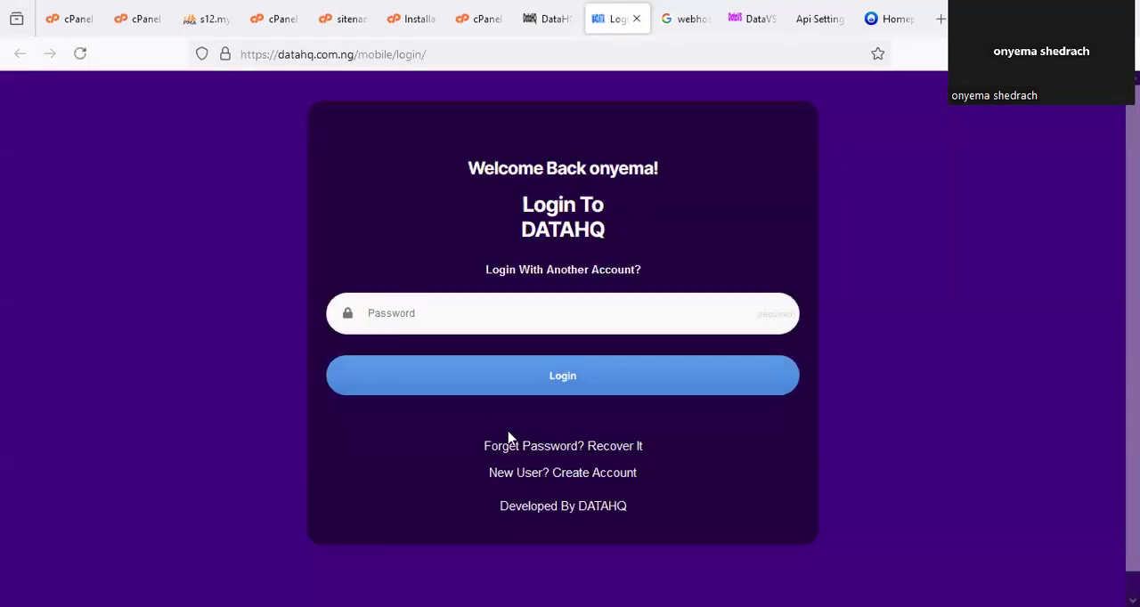
{"action": "left_click", "coordinate": [524, 471]}
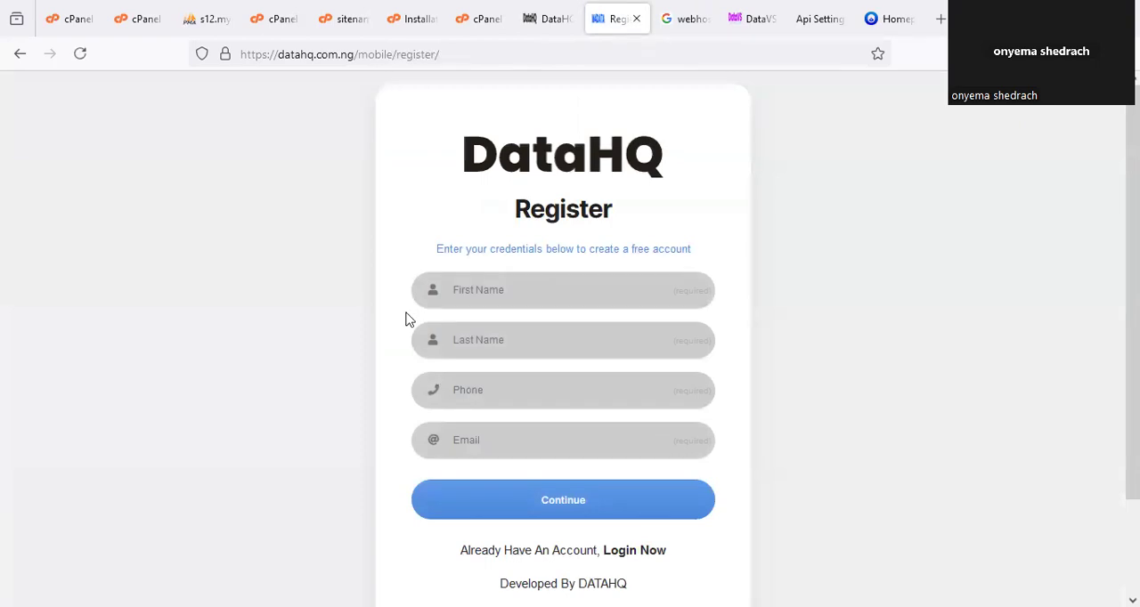
{"action": "left_click_drag", "start_coordinate": [494, 261], "coordinate": [472, 225]}
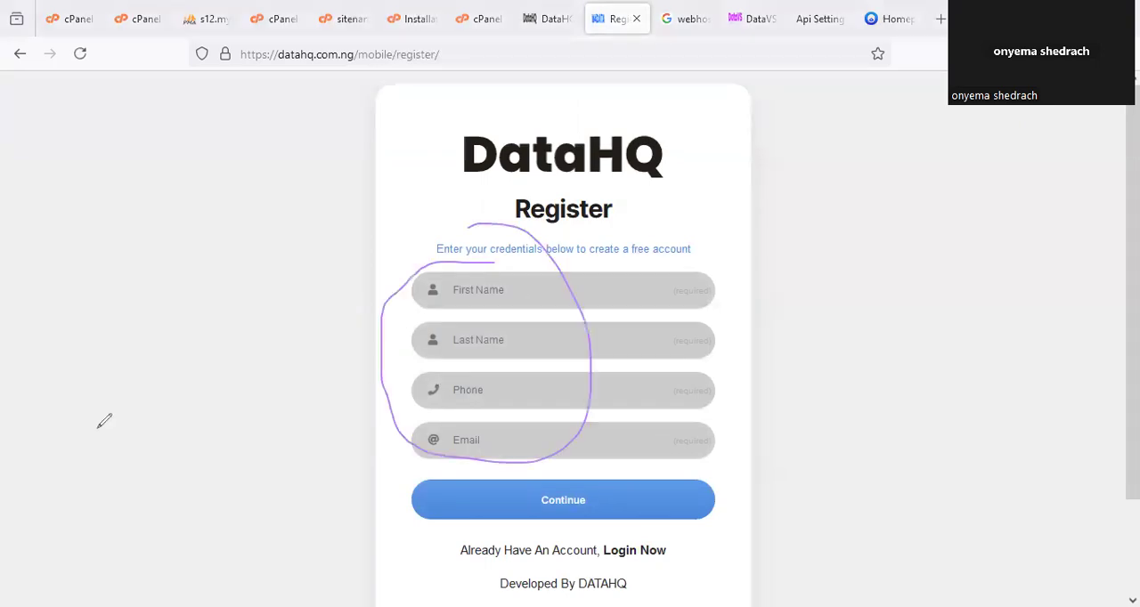
{"action": "left_click", "coordinate": [559, 558]}
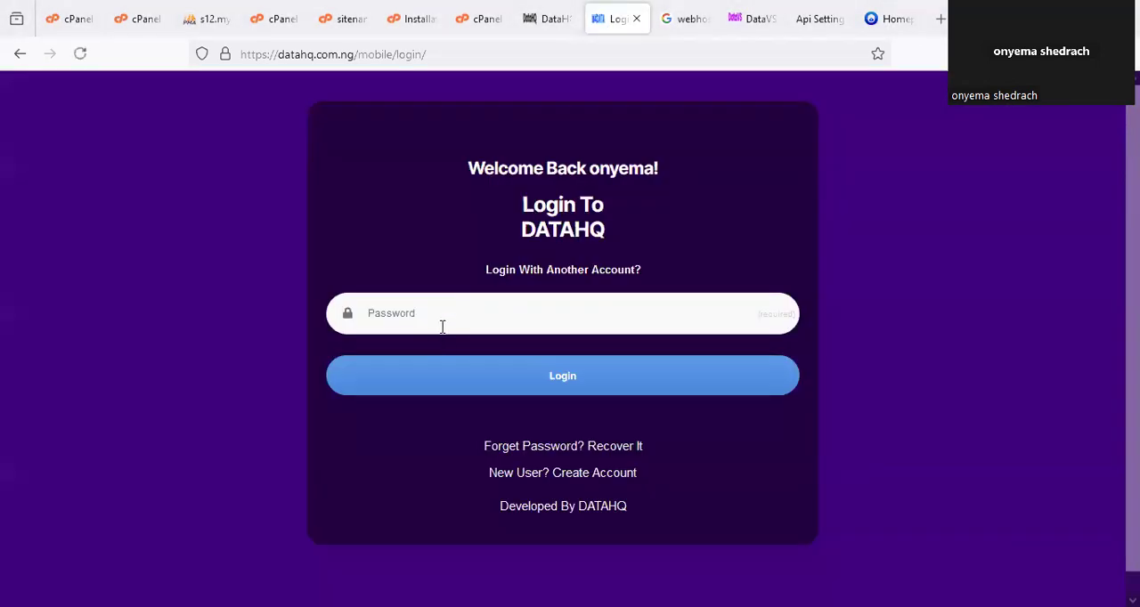
Log in to DataHQ through the other-account option with the account password, decline saving it in the browser, and dismiss the service notice.
{"action": "left_click", "coordinate": [517, 279]}
{"action": "left_click", "coordinate": [436, 366]}
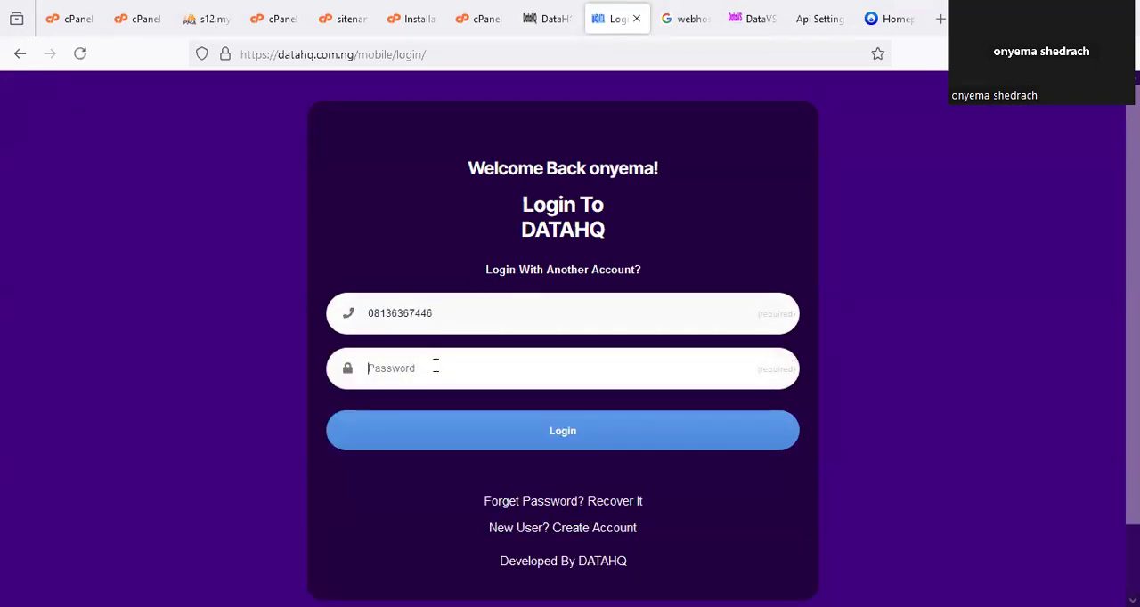
{"action": "type", "text": "•••••••"}
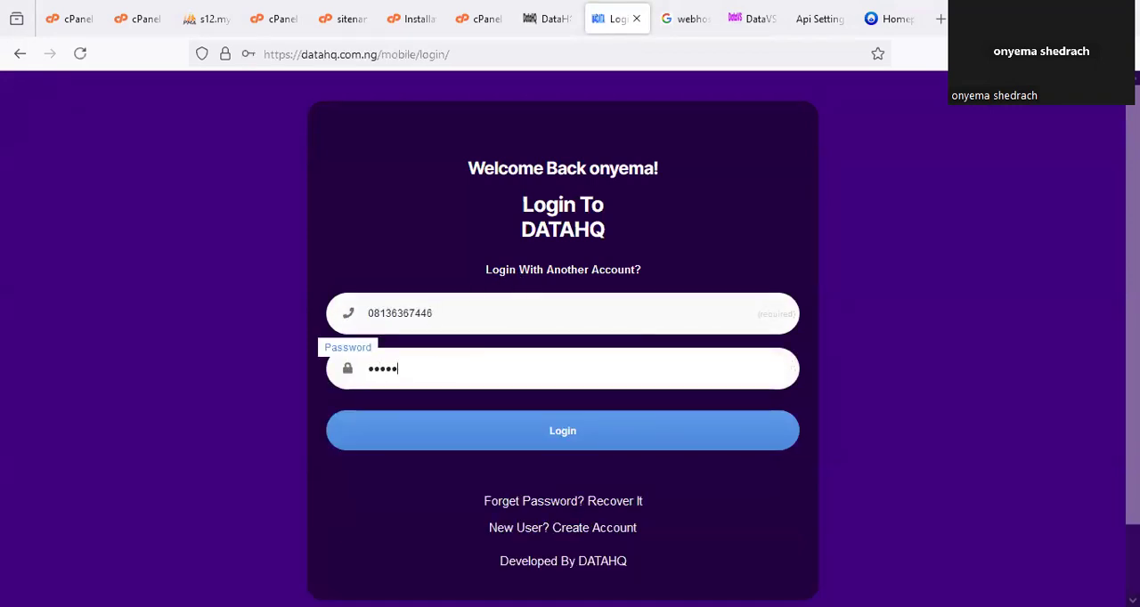
{"action": "key", "text": "BackSpace"}
{"action": "key", "text": "BackSpace"}
{"action": "key", "text": "BackSpace"}
{"action": "key", "text": "BackSpace"}
{"action": "key", "text": "BackSpace"}
{"action": "key", "text": "BackSpace"}
{"action": "key", "text": "BackSpace"}
{"action": "type", "text": "••••••••"}
{"action": "left_click", "coordinate": [521, 430]}
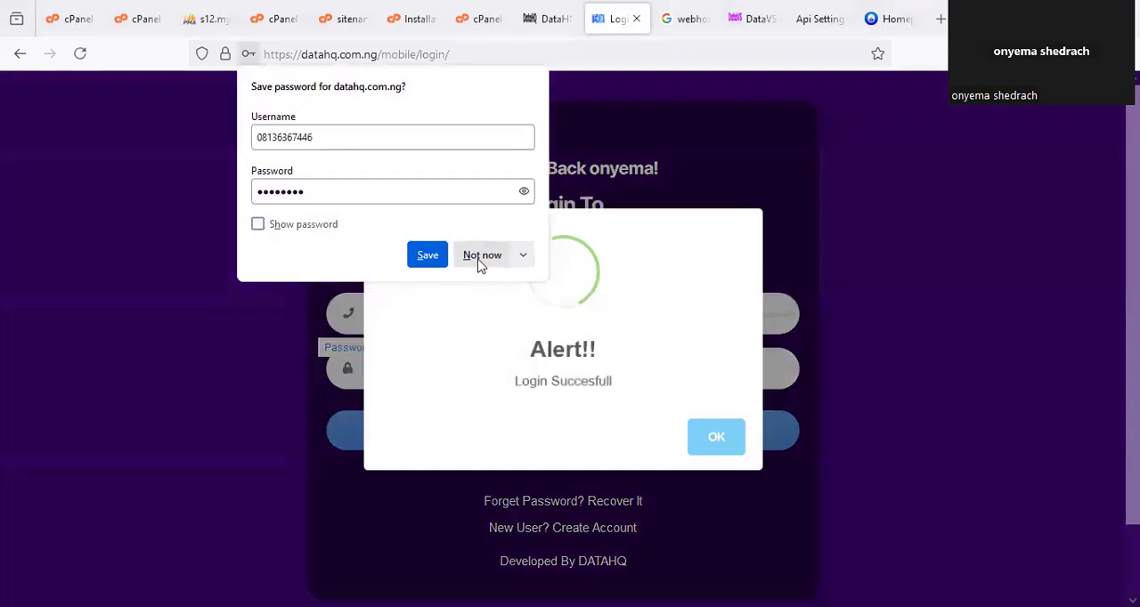
{"action": "left_click", "coordinate": [481, 256]}
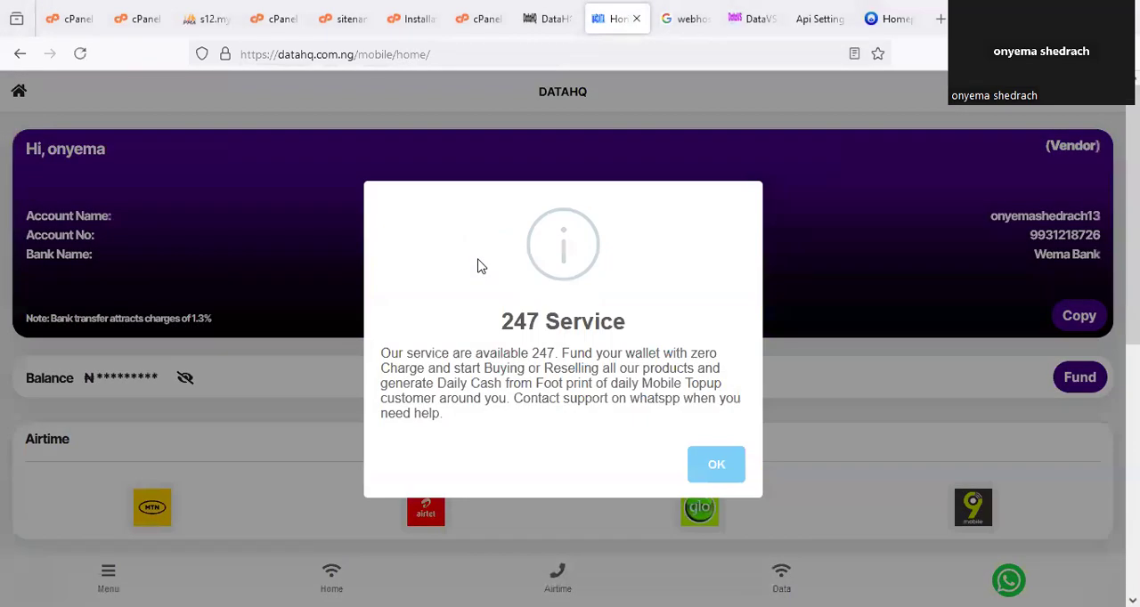
{"action": "left_click", "coordinate": [716, 464]}
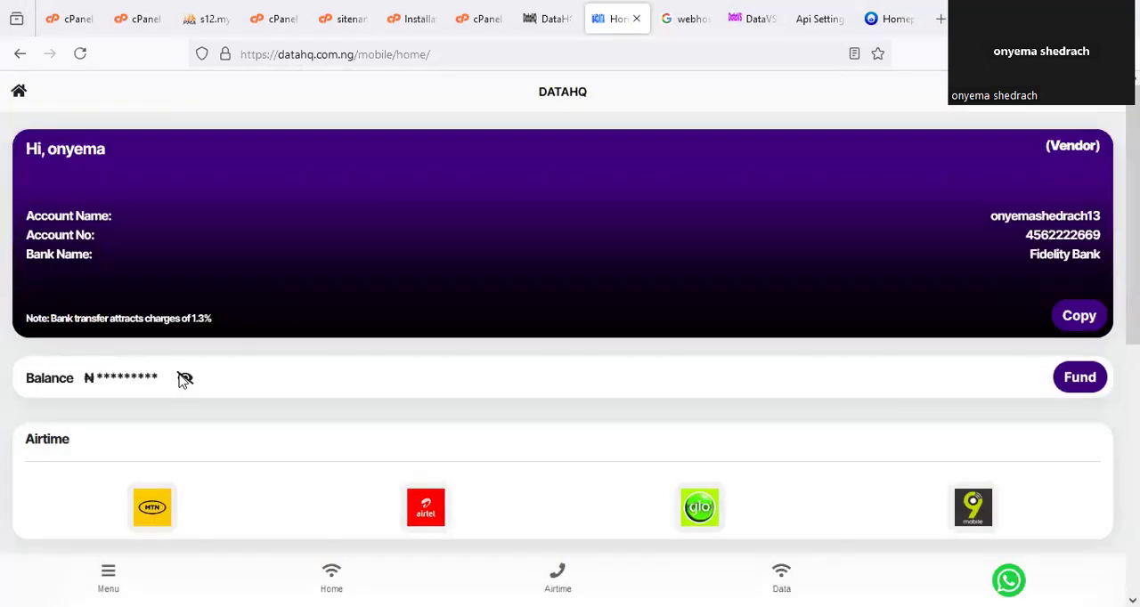
Reveal the wallet balance on the DataHQ dashboard and look over its airtime, data and other services.
{"action": "scroll", "coordinate": [198, 409], "scroll_direction": "down", "scroll_amount": 2}
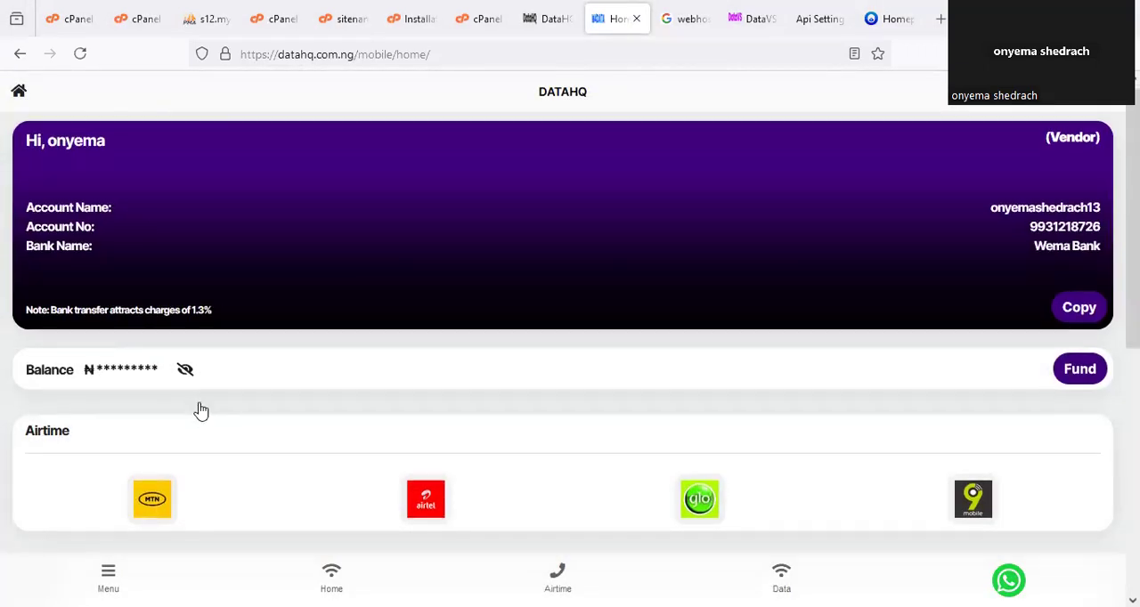
{"action": "left_click", "coordinate": [184, 296]}
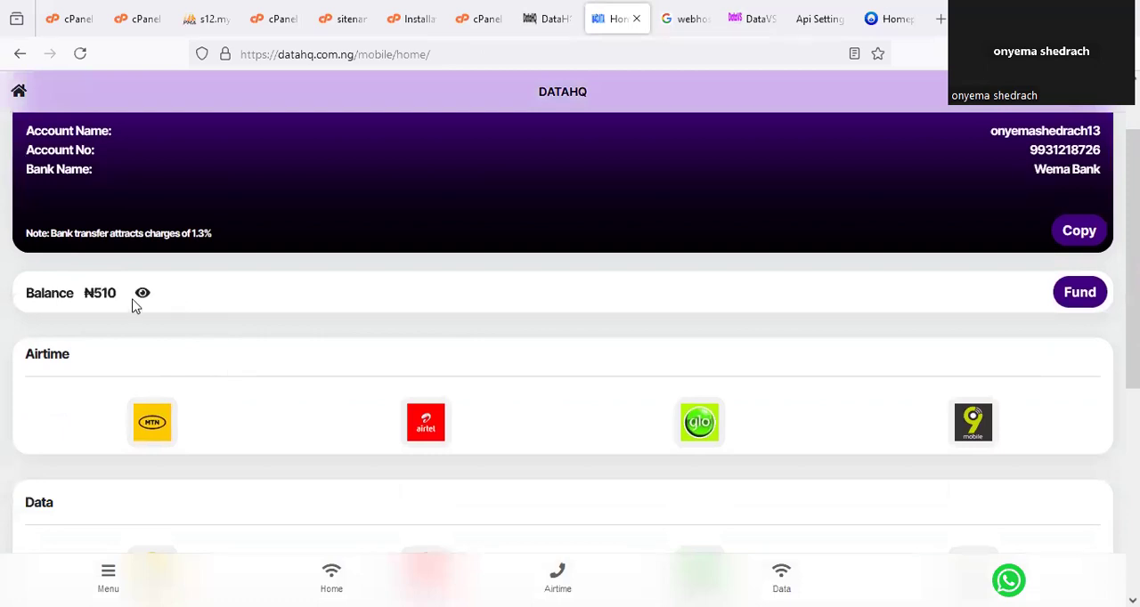
{"action": "left_click_drag", "start_coordinate": [133, 258], "coordinate": [127, 259]}
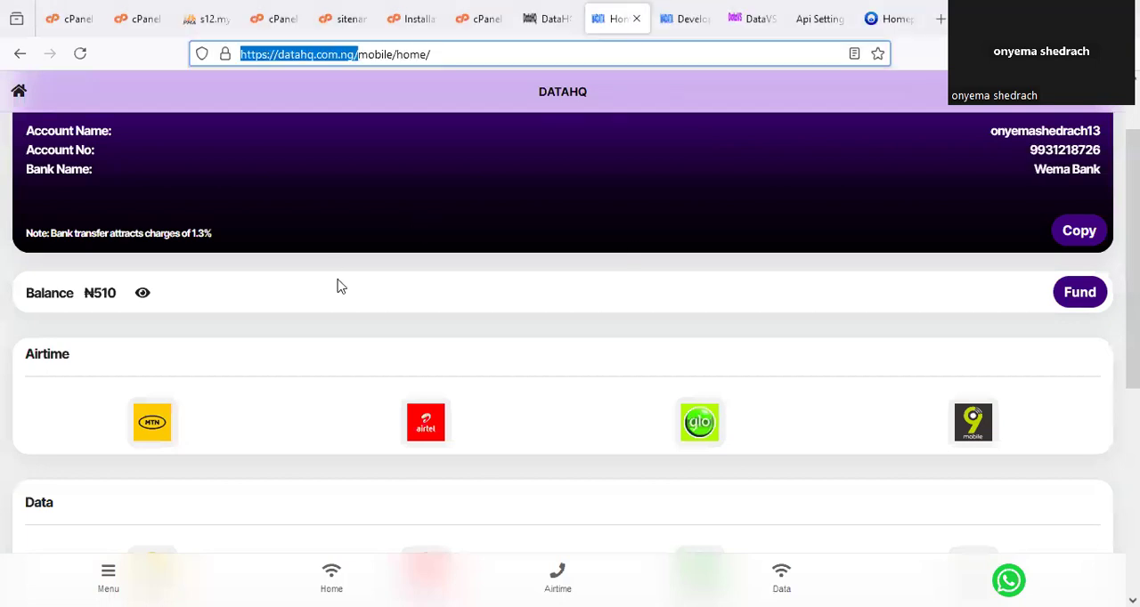
{"action": "scroll", "coordinate": [490, 360], "scroll_direction": "down", "scroll_amount": 3}
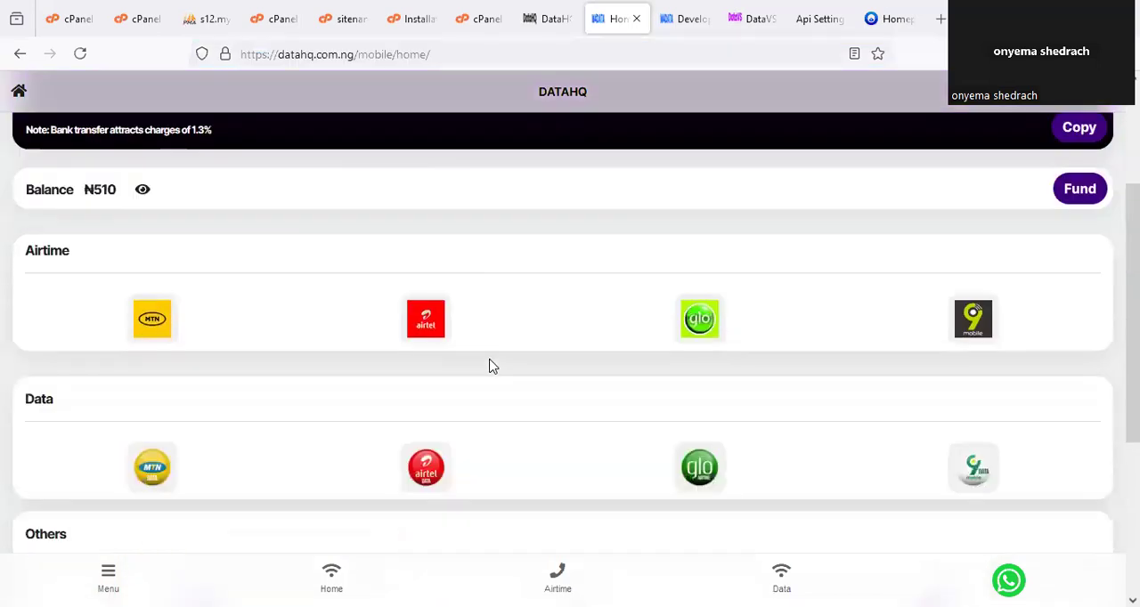
{"action": "scroll", "coordinate": [492, 361], "scroll_direction": "up", "scroll_amount": 5}
{"action": "scroll", "coordinate": [492, 361], "scroll_direction": "down", "scroll_amount": 4}
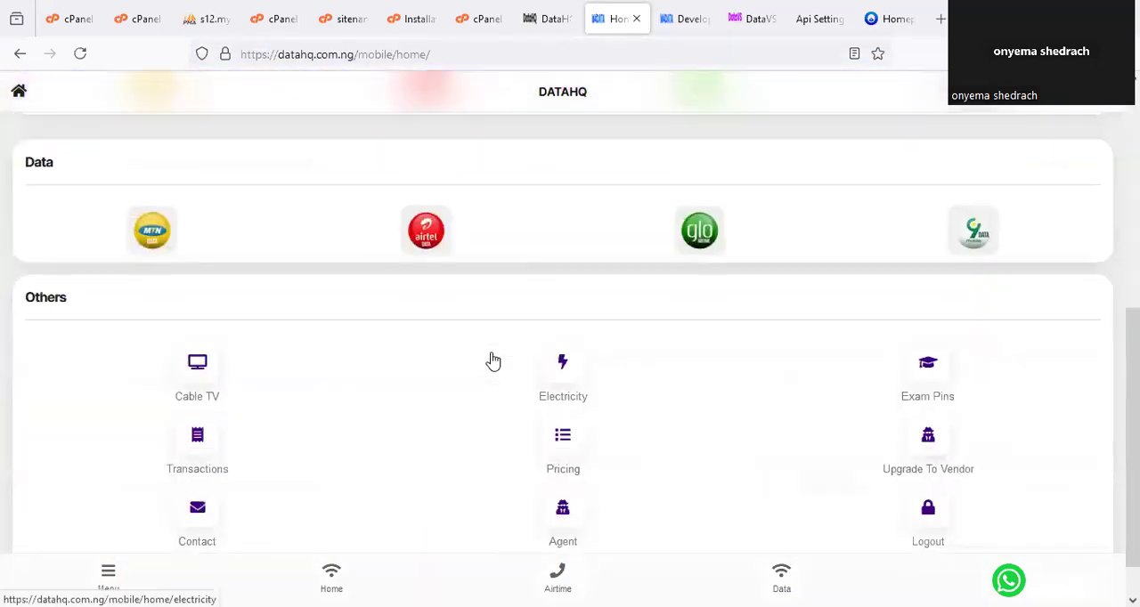
{"action": "scroll", "coordinate": [492, 360], "scroll_direction": "up", "scroll_amount": 5}
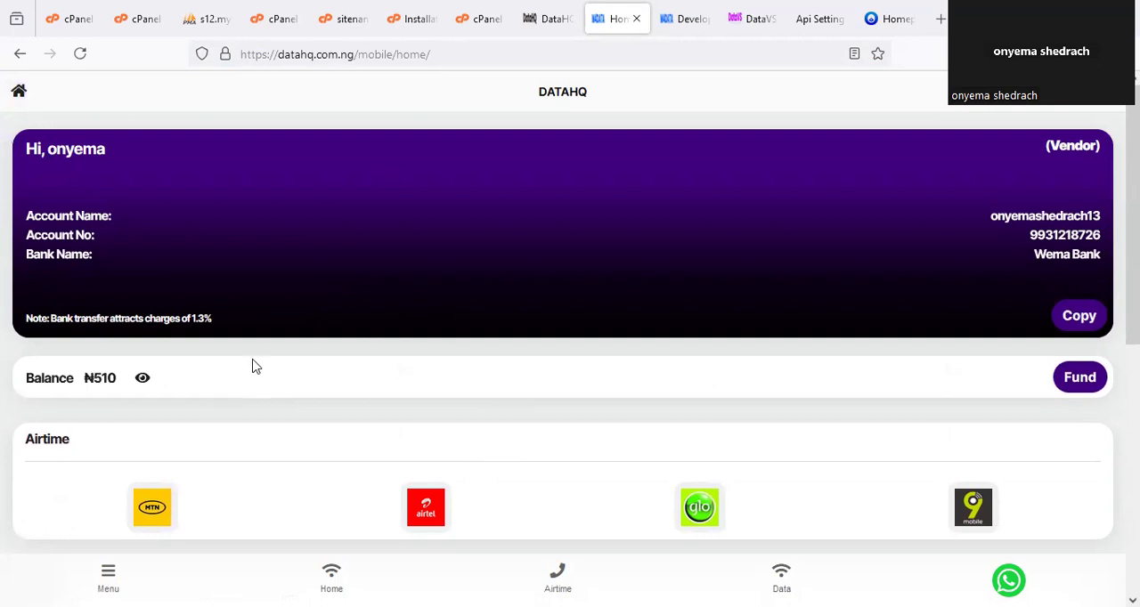
Find the Upgrade To Vendor option among the other services on the DataHQ dashboard.
{"action": "scroll", "coordinate": [365, 330], "scroll_direction": "down", "scroll_amount": 1}
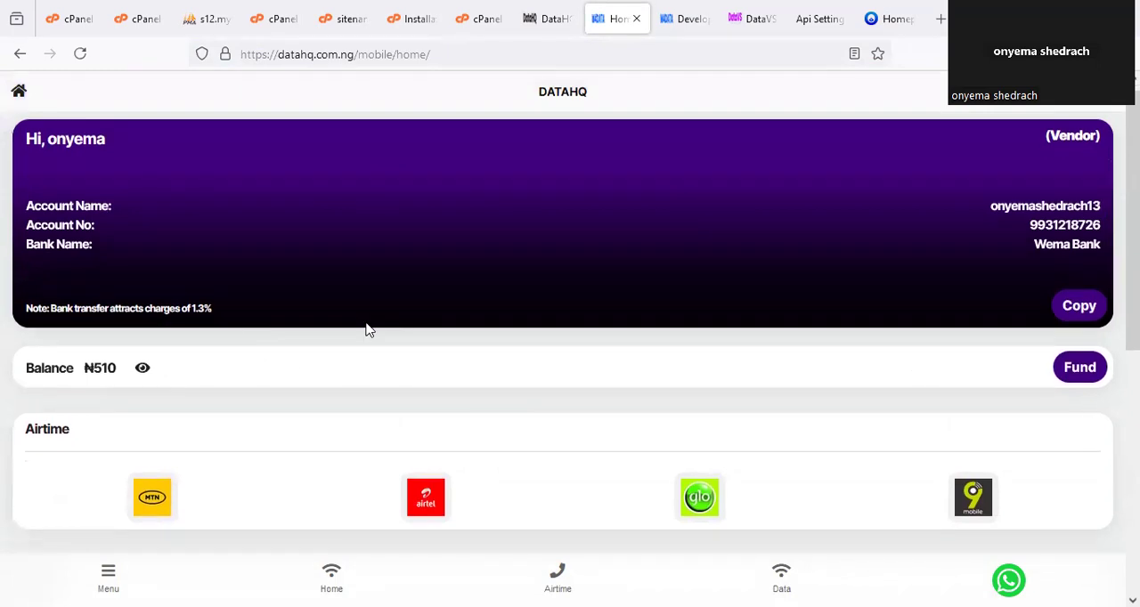
{"action": "scroll", "coordinate": [919, 368], "scroll_direction": "down", "scroll_amount": 5}
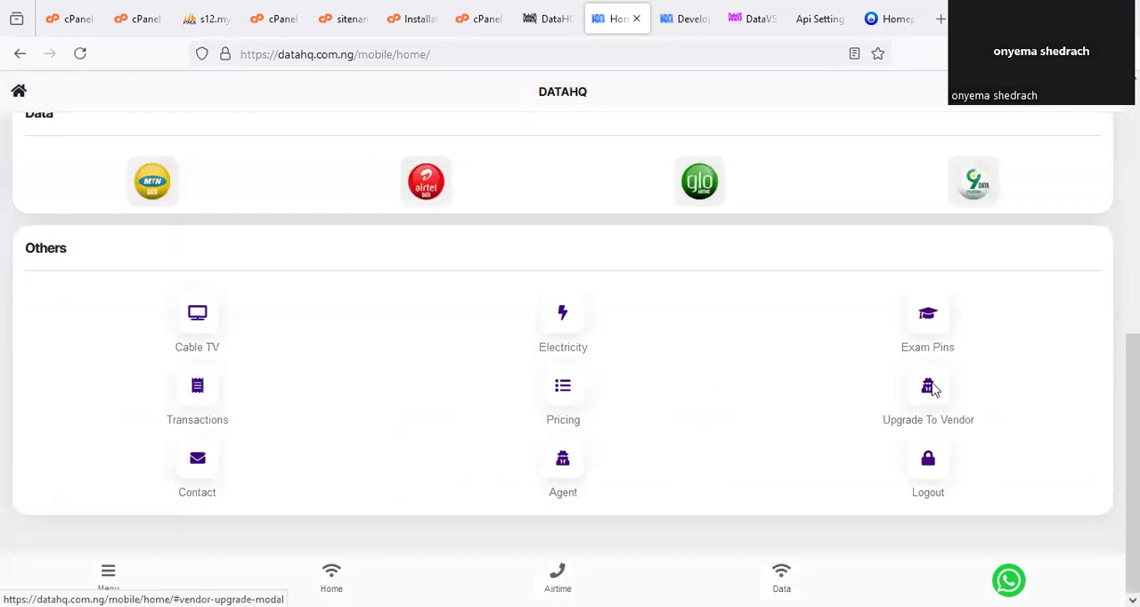
{"action": "mouse_move", "coordinate": [984, 422]}
{"action": "left_mouse_down"}
{"action": "mouse_move", "coordinate": [946, 367]}
{"action": "mouse_move", "coordinate": [912, 392]}
{"action": "left_mouse_up"}
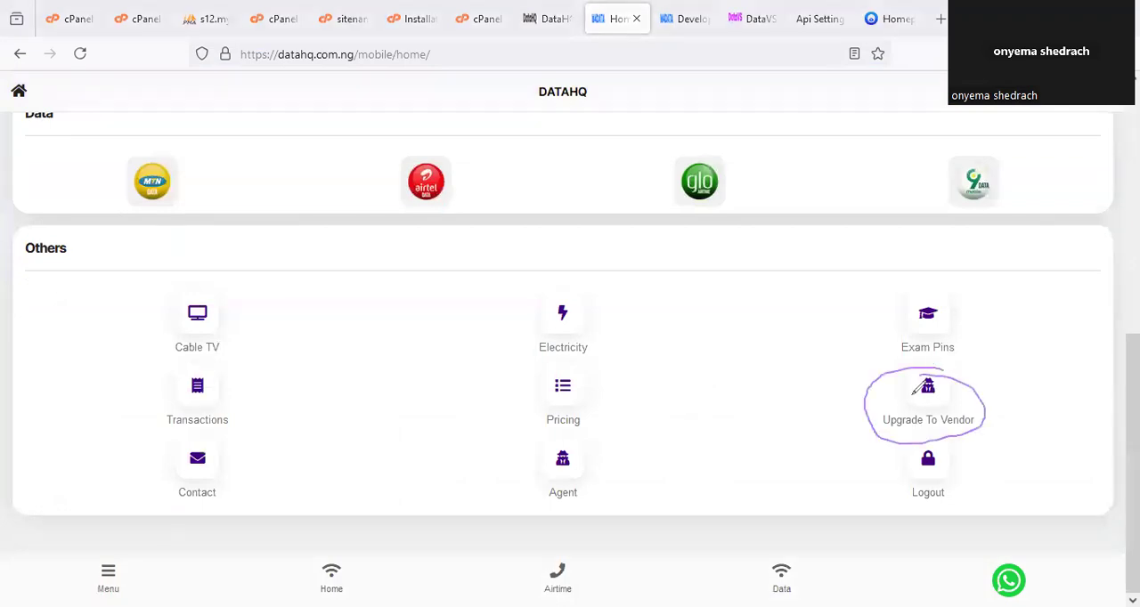
{"action": "key", "text": "Escape"}
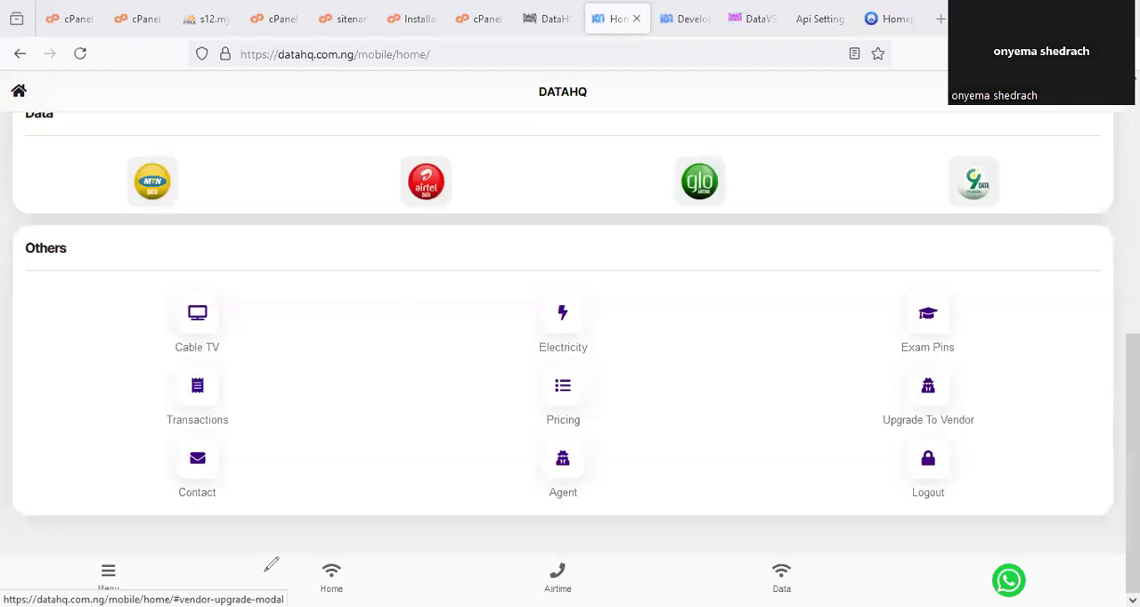
Open the DataHQ pricing page and look through the network IDs, airtime discounts and data plan table.
{"action": "left_click", "coordinate": [561, 402]}
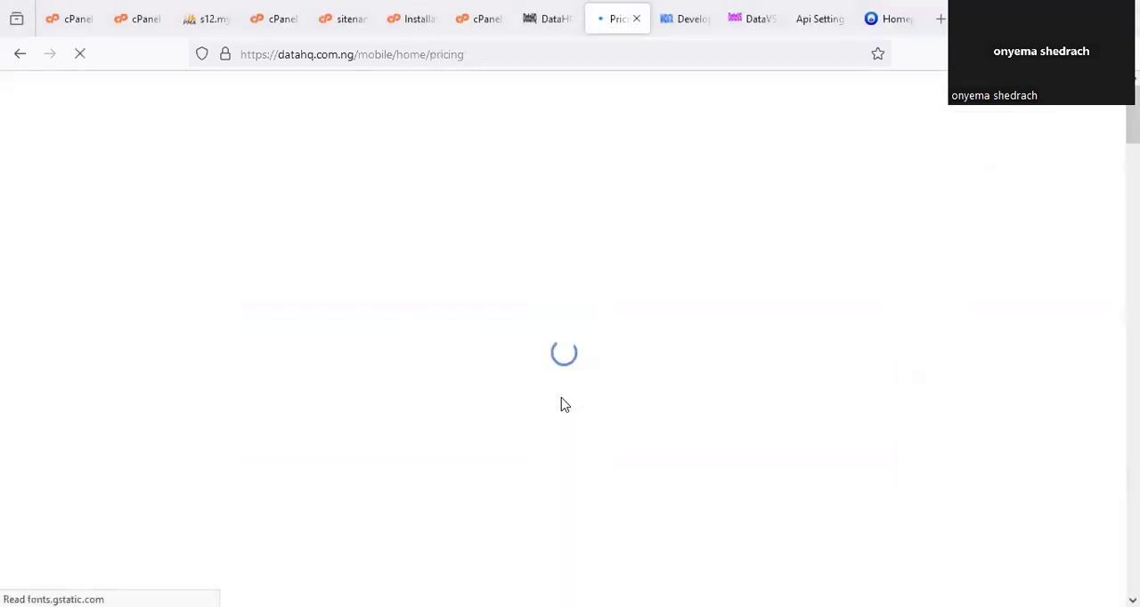
{"action": "scroll", "coordinate": [650, 371], "scroll_direction": "down", "scroll_amount": 7}
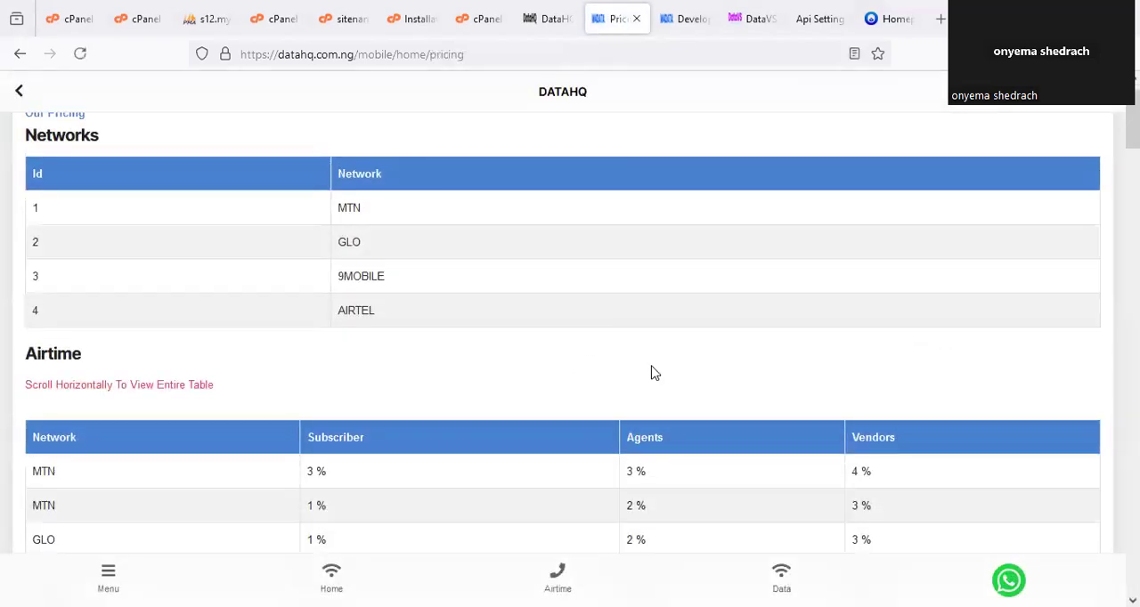
{"action": "scroll", "coordinate": [736, 264], "scroll_direction": "down", "scroll_amount": 3}
{"action": "scroll", "coordinate": [736, 264], "scroll_direction": "up", "scroll_amount": 2}
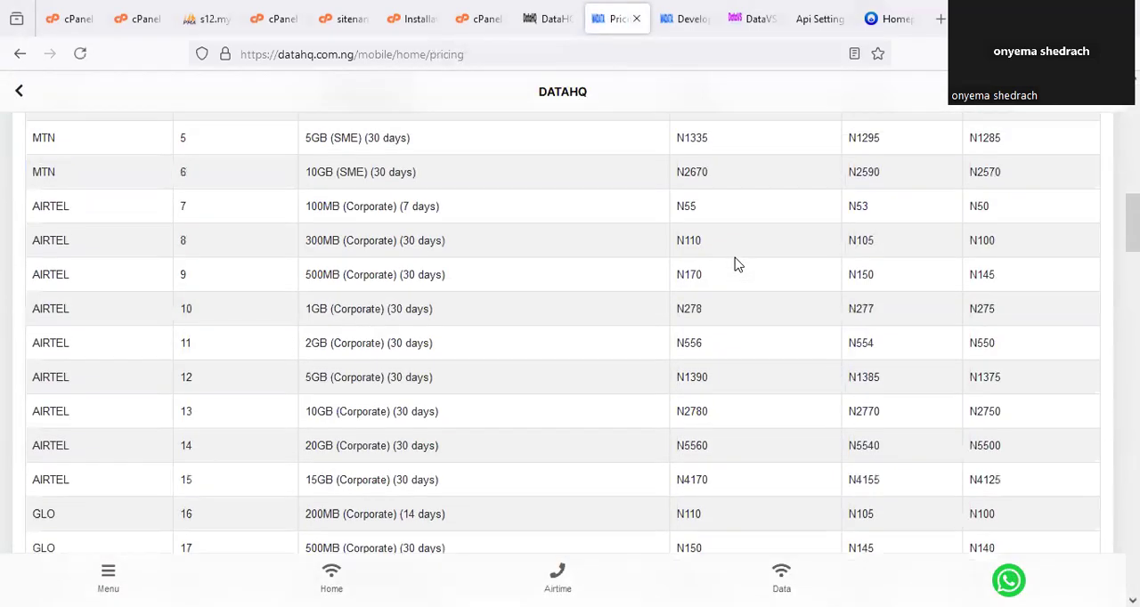
{"action": "scroll", "coordinate": [736, 264], "scroll_direction": "up", "scroll_amount": 2}
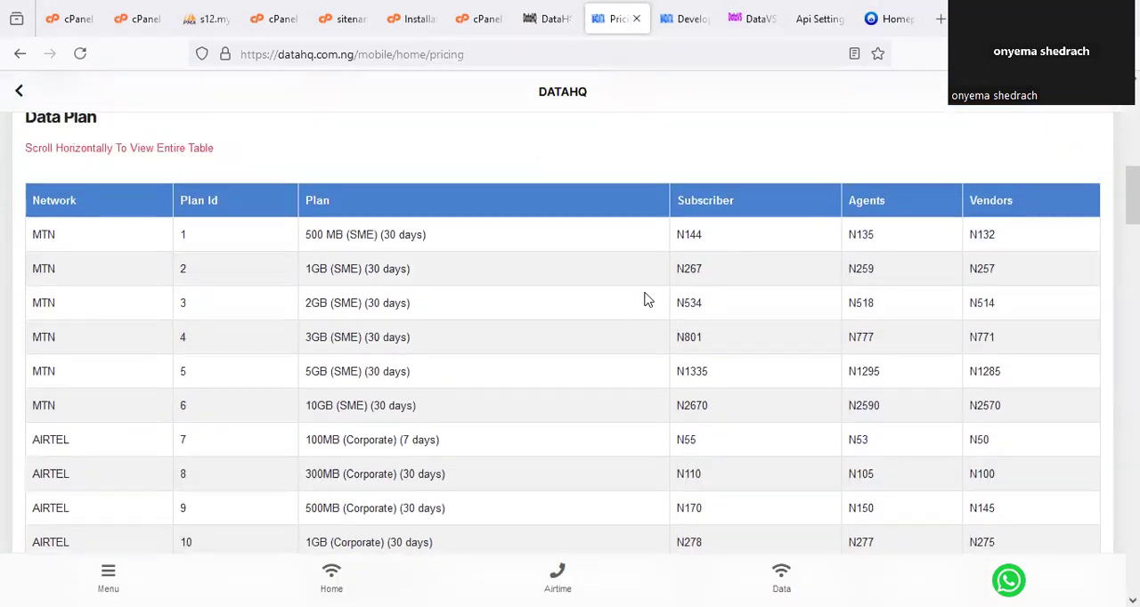
Compare the subscriber and vendor prices of the MTN SME data plans and review the network ID list.
{"action": "left_click_drag", "start_coordinate": [682, 210], "coordinate": [682, 210]}
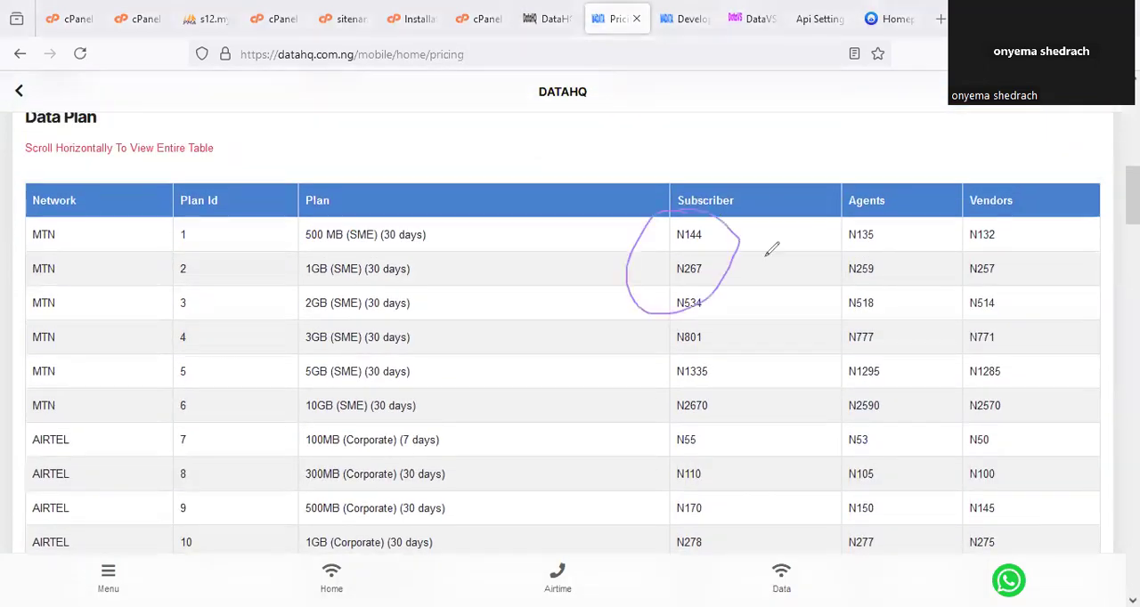
{"action": "mouse_move", "coordinate": [999, 223]}
{"action": "left_mouse_down"}
{"action": "mouse_move", "coordinate": [957, 233]}
{"action": "mouse_move", "coordinate": [991, 294]}
{"action": "left_mouse_up"}
{"action": "left_click_drag", "start_coordinate": [969, 257], "coordinate": [991, 294]}
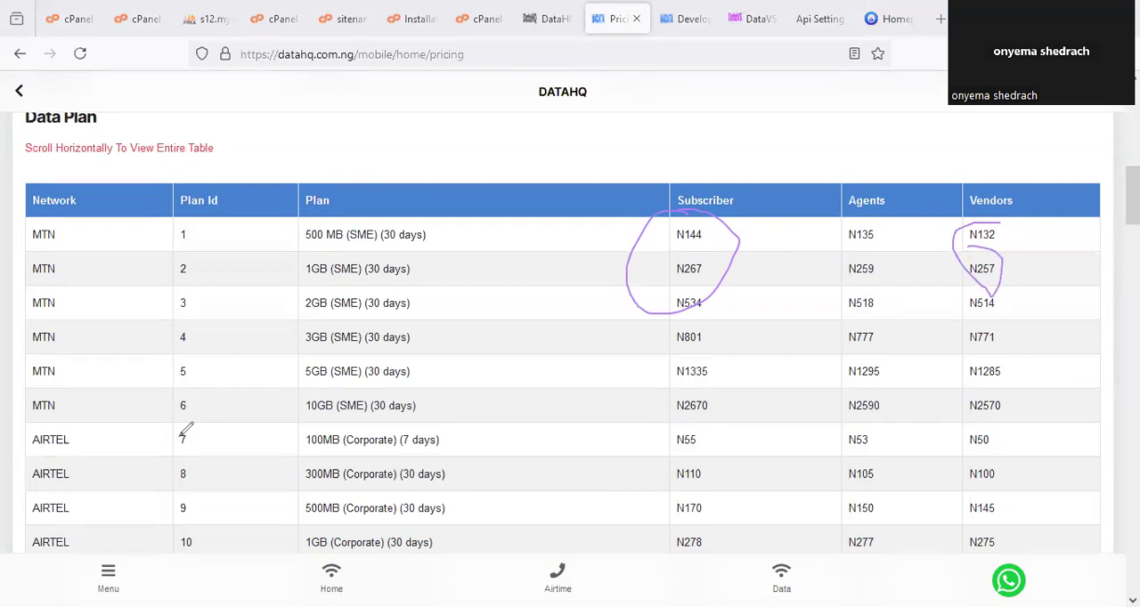
{"action": "scroll", "coordinate": [516, 323], "scroll_direction": "up", "scroll_amount": 5}
{"action": "scroll", "coordinate": [554, 324], "scroll_direction": "up", "scroll_amount": 2}
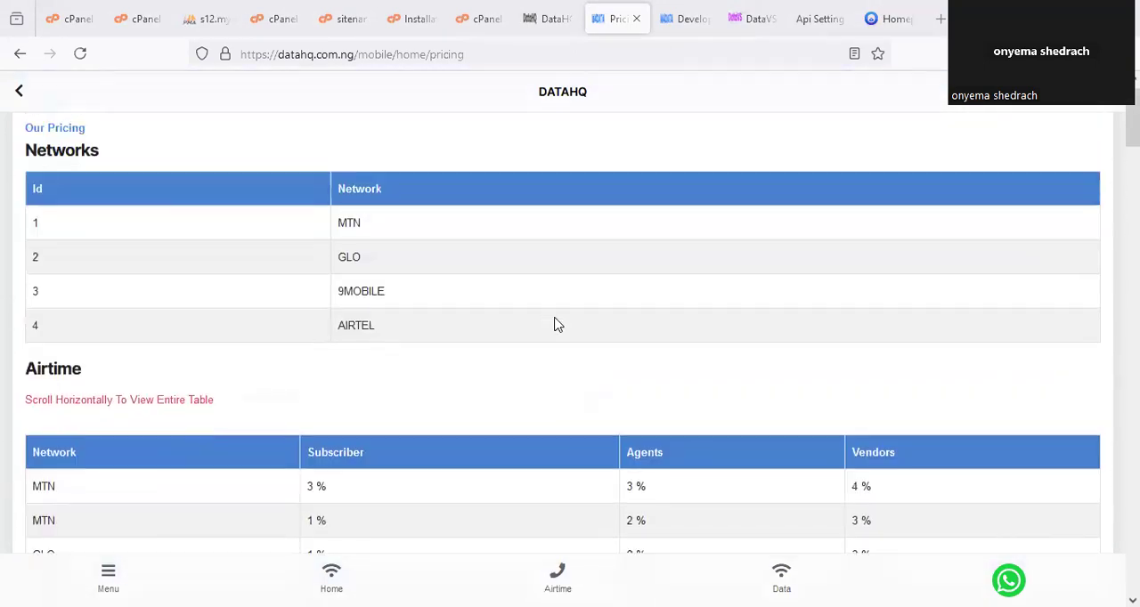
{"action": "scroll", "coordinate": [555, 323], "scroll_direction": "down", "scroll_amount": 5}
{"action": "scroll", "coordinate": [558, 330], "scroll_direction": "down", "scroll_amount": 4}
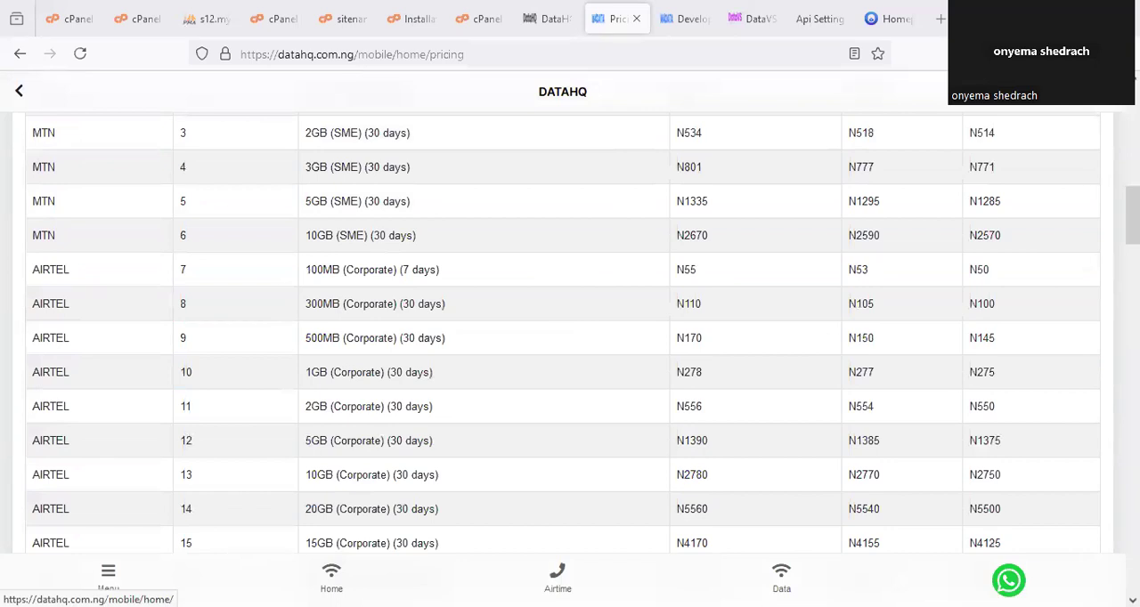
Return to the DataHQ dashboard, dismiss the service notice, and open the profile page to locate the developer API key.
{"action": "left_click", "coordinate": [331, 577]}
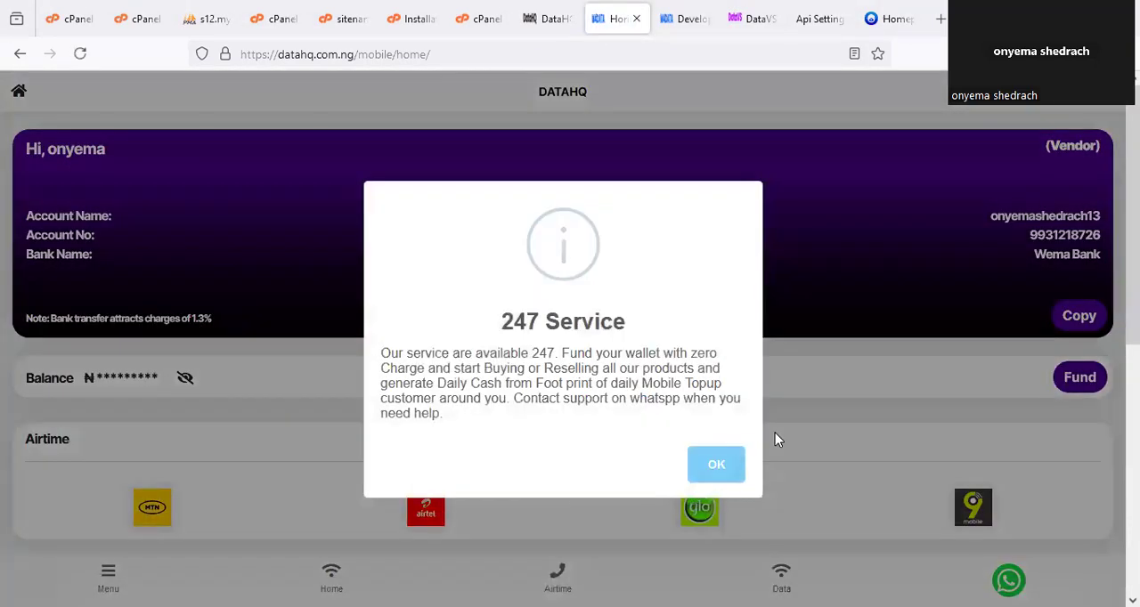
{"action": "left_click", "coordinate": [774, 432]}
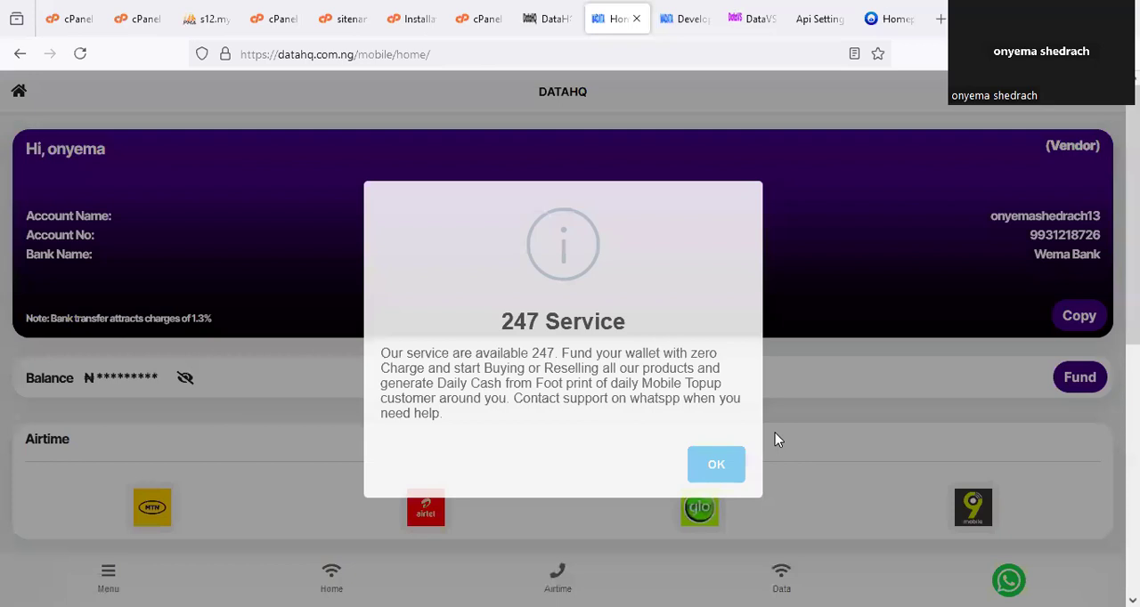
{"action": "left_click", "coordinate": [109, 574]}
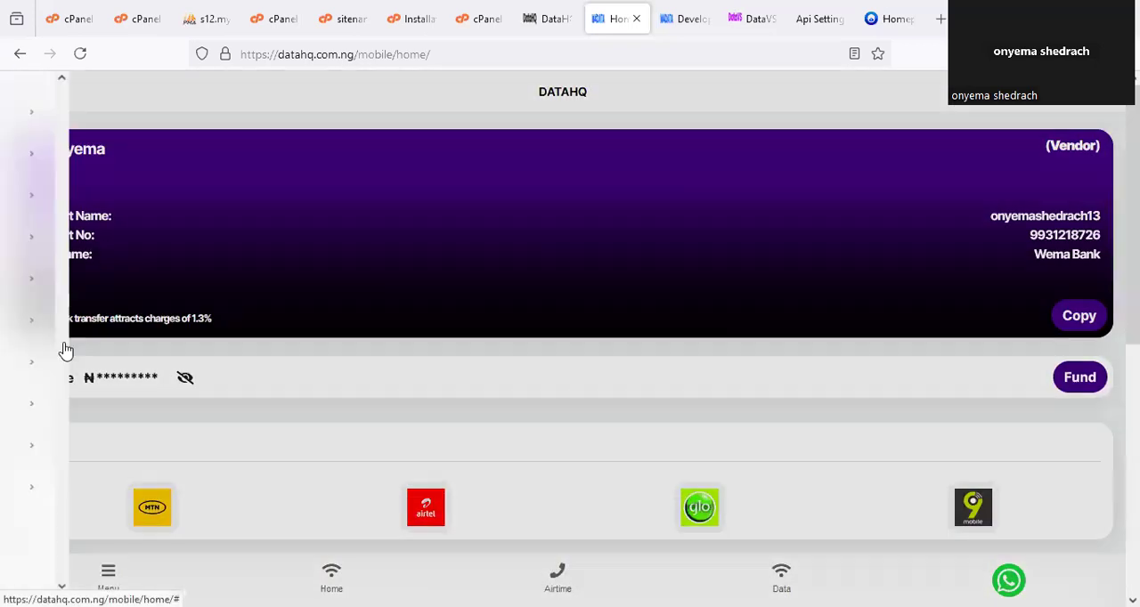
{"action": "left_click", "coordinate": [78, 408]}
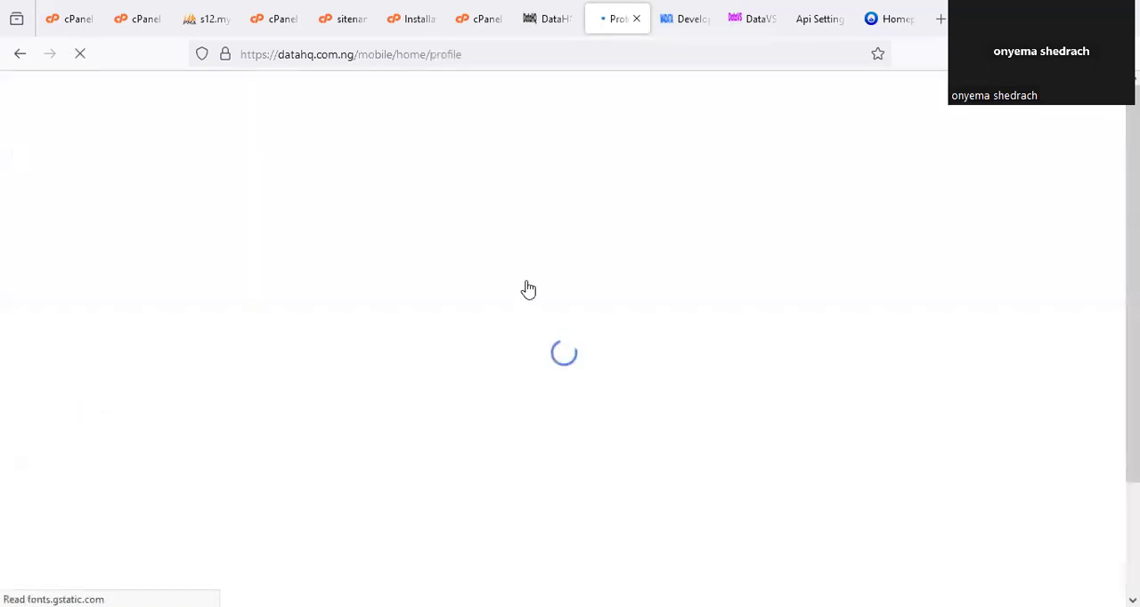
{"action": "scroll", "coordinate": [519, 351], "scroll_direction": "down", "scroll_amount": 3}
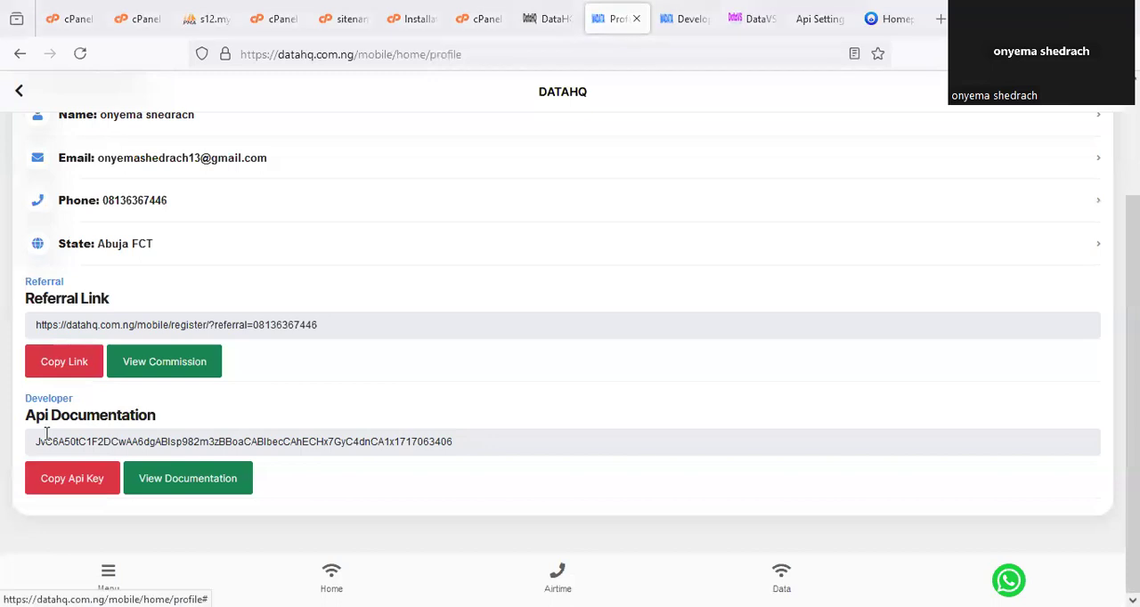
{"action": "mouse_move", "coordinate": [11, 431]}
{"action": "left_mouse_down"}
{"action": "mouse_move", "coordinate": [303, 460]}
{"action": "mouse_move", "coordinate": [426, 438]}
{"action": "mouse_move", "coordinate": [417, 424]}
{"action": "mouse_move", "coordinate": [346, 414]}
{"action": "left_mouse_up"}
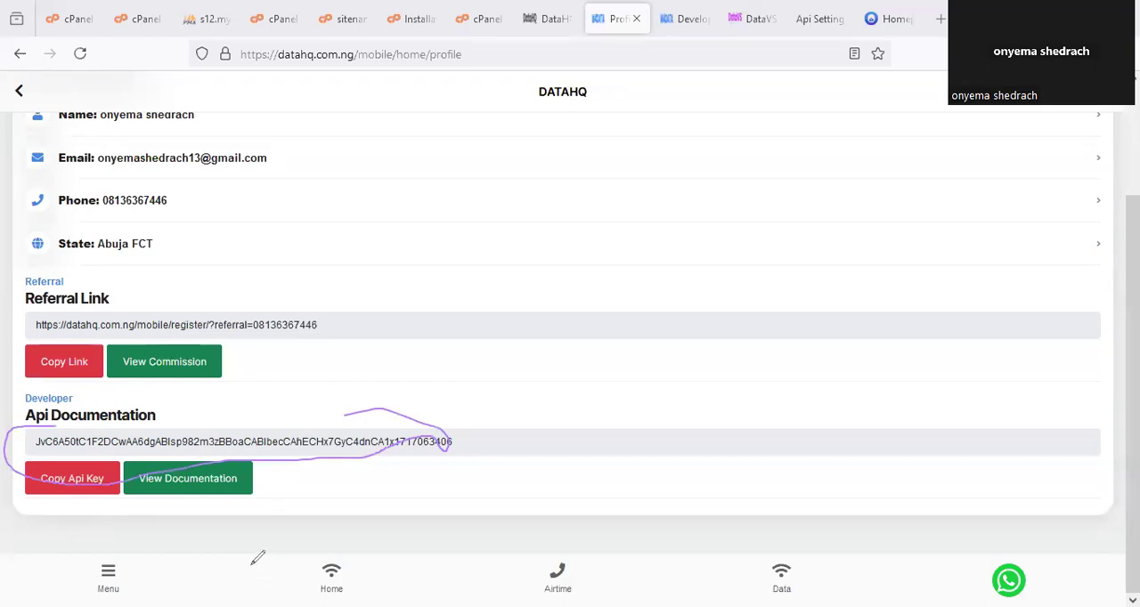
{"action": "key", "text": "F5"}
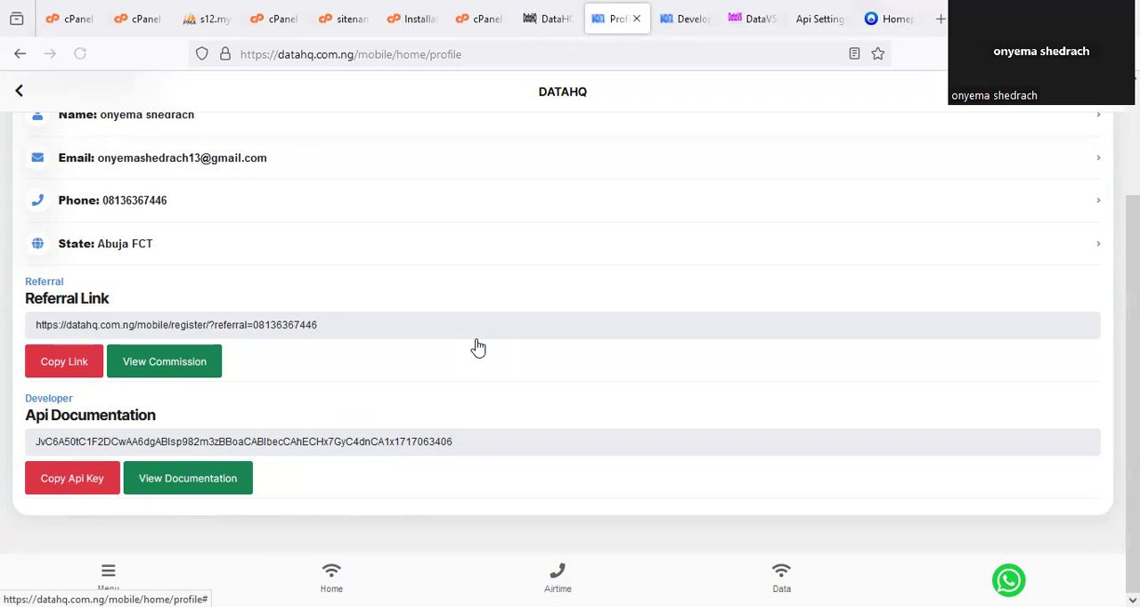
Return to the DataHQ dashboard to check the account level, and switch to the DataVS website to check the VTUScript Plan price.
{"action": "left_click", "coordinate": [335, 579]}
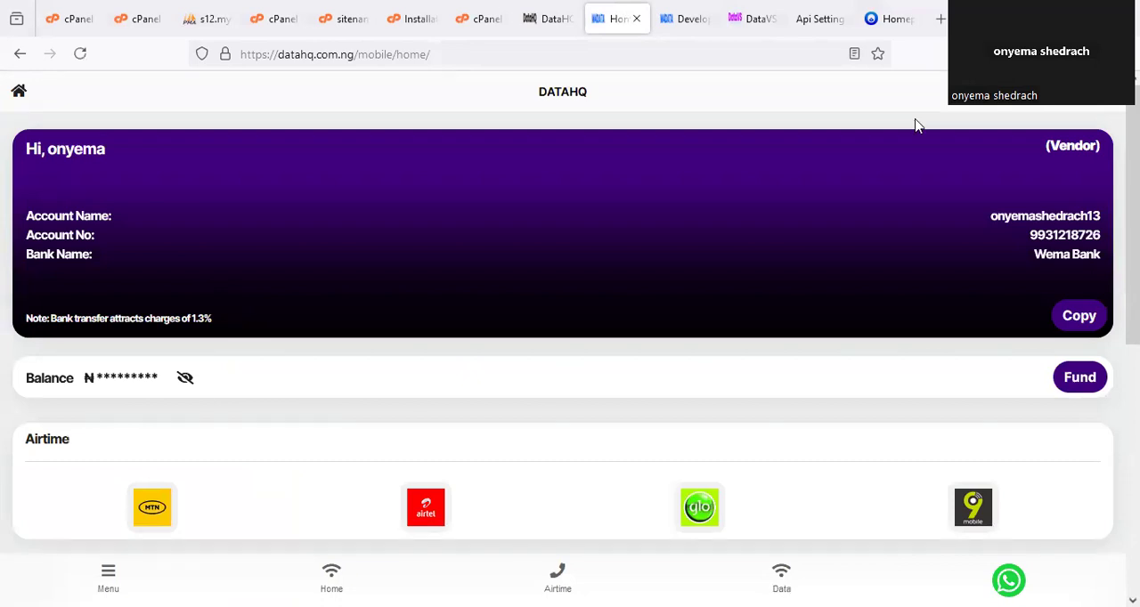
{"action": "left_click_drag", "start_coordinate": [1073, 110], "coordinate": [1123, 123]}
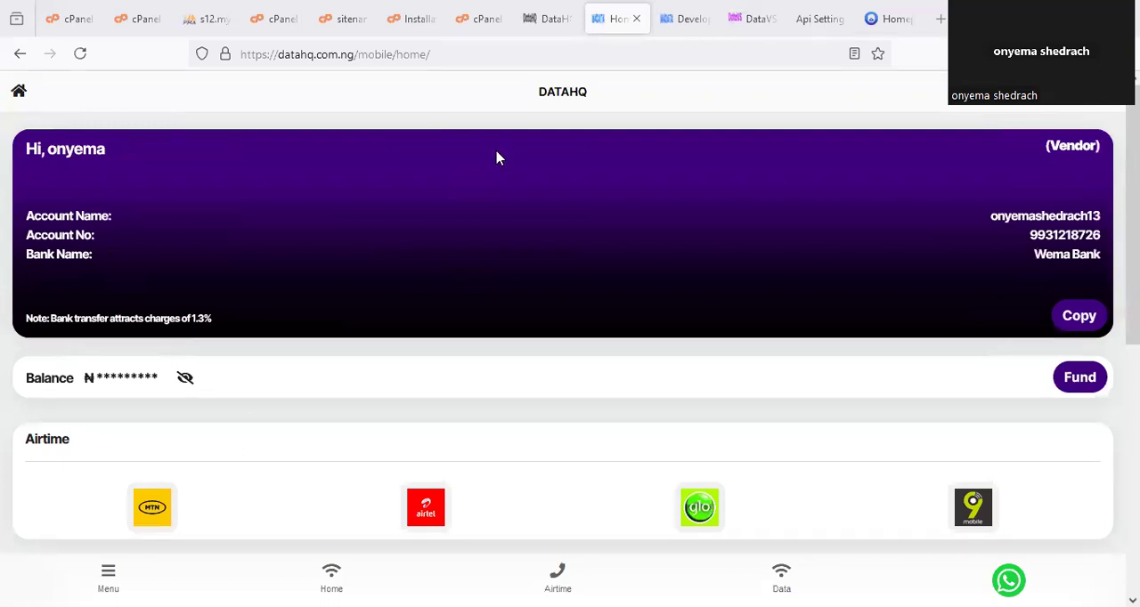
{"action": "left_click", "coordinate": [752, 19]}
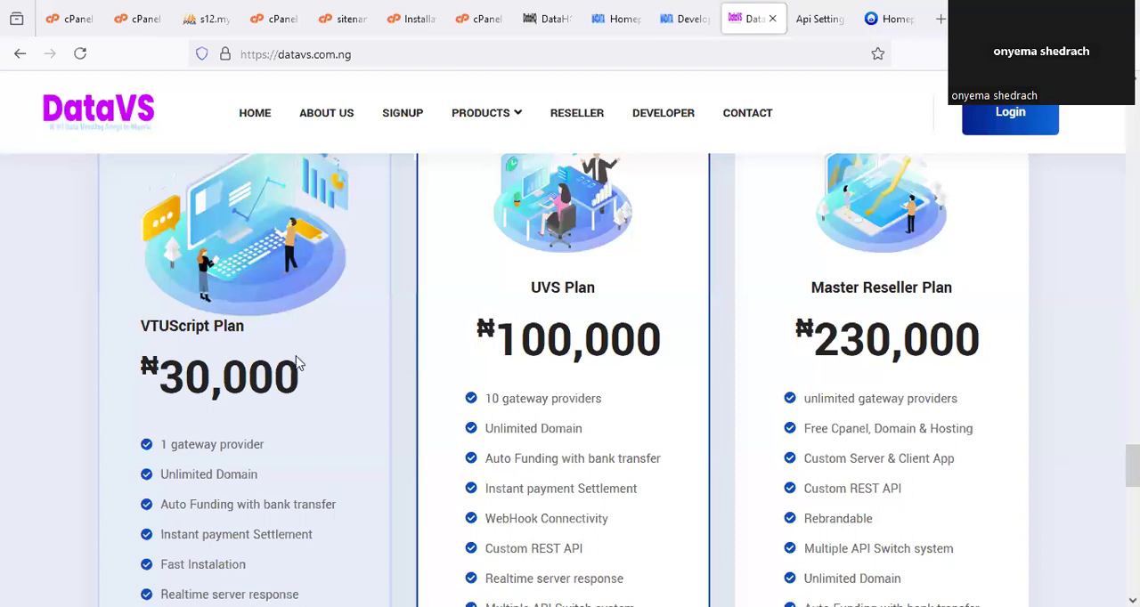
{"action": "left_click_drag", "start_coordinate": [331, 354], "coordinate": [318, 336]}
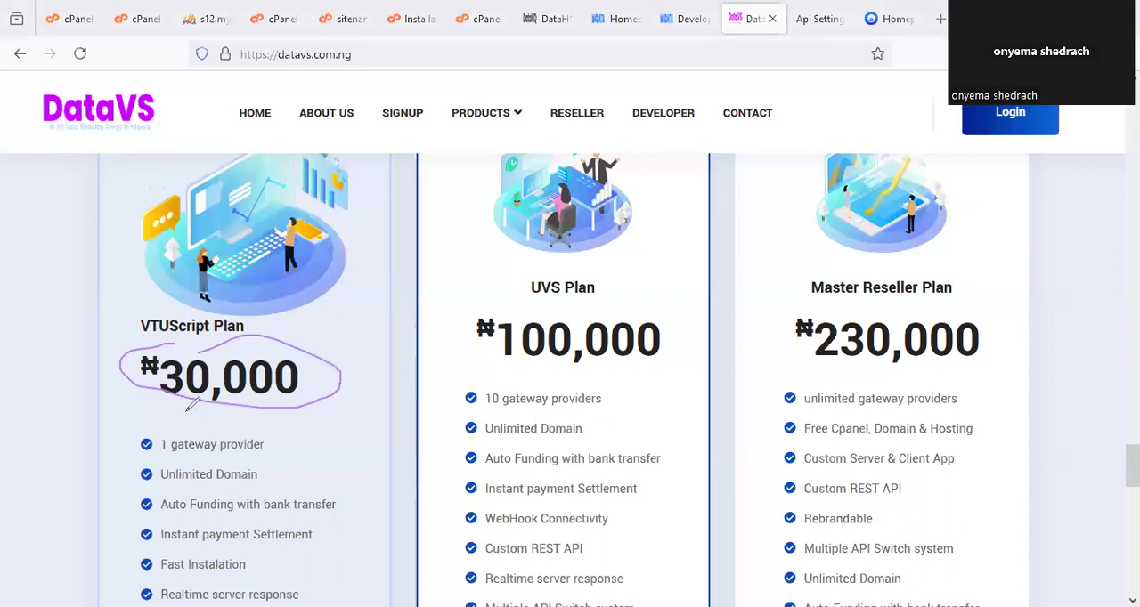
{"action": "key", "text": "Escape"}
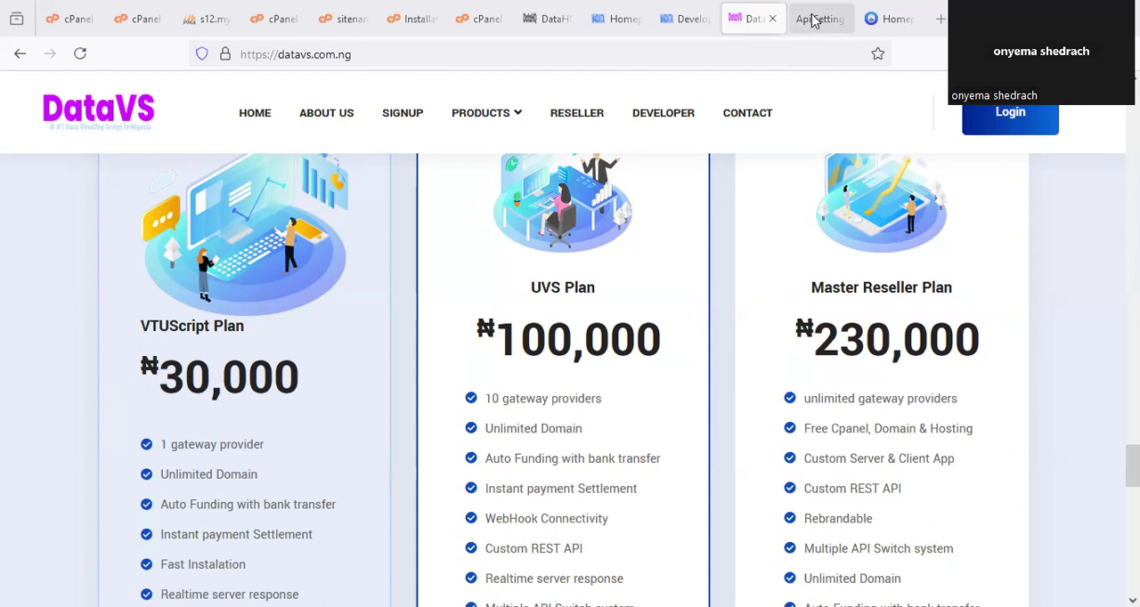
{"action": "left_click", "coordinate": [692, 20]}
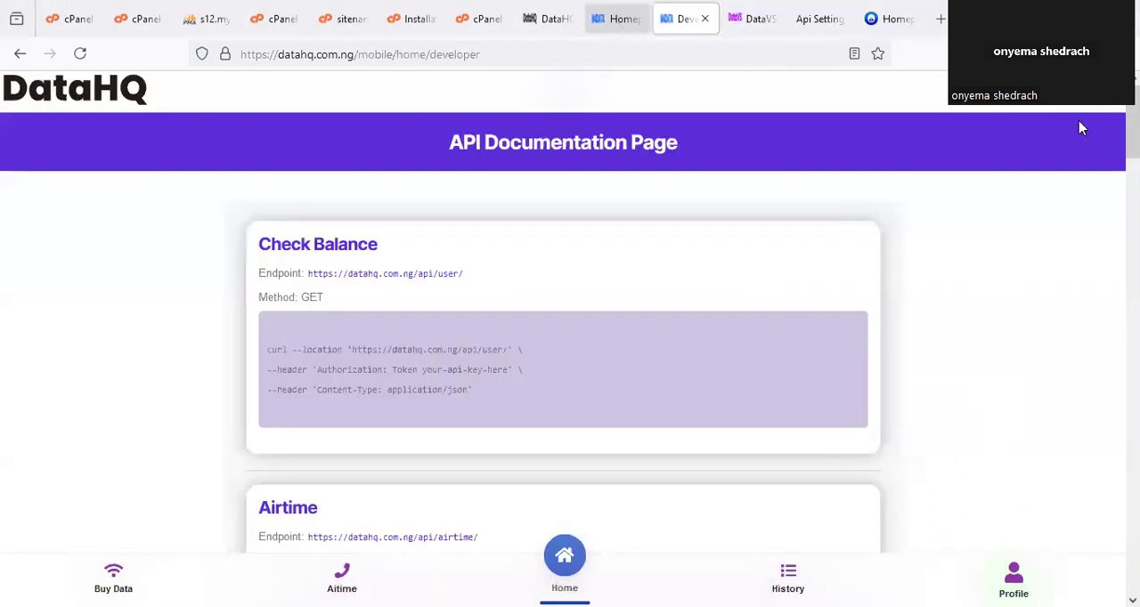
{"action": "key", "text": "ctrl+shift+Tab"}
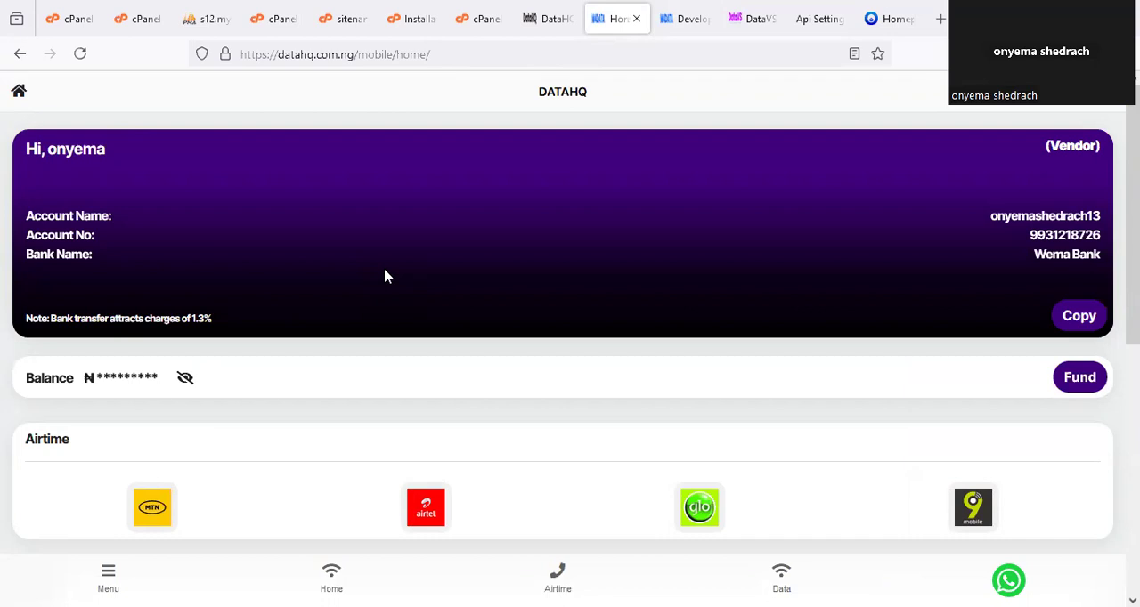
{"action": "left_click", "coordinate": [732, 19]}
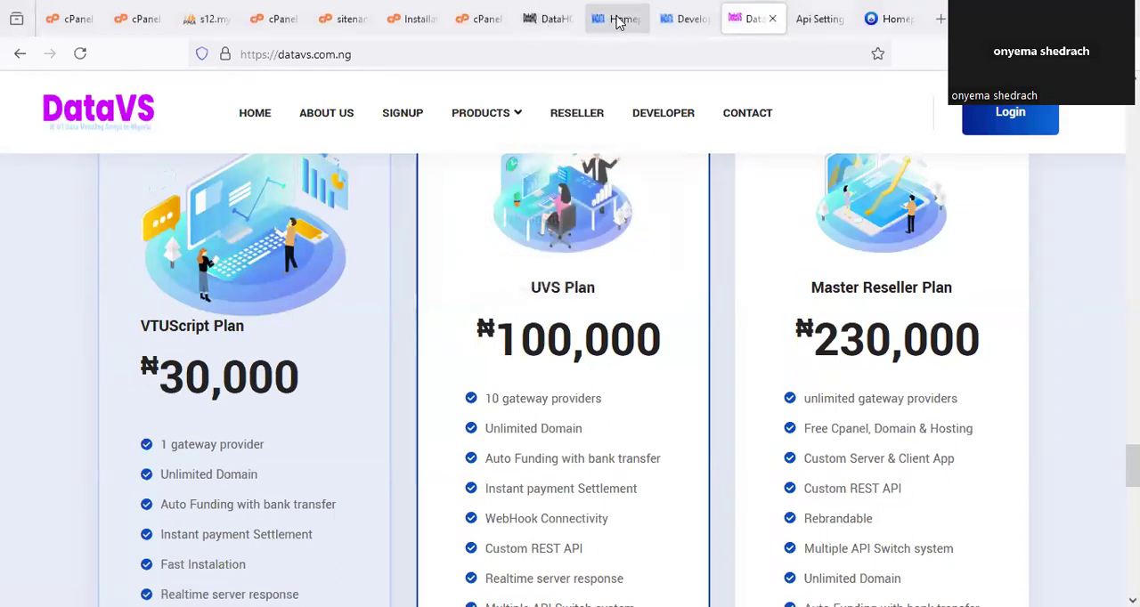
{"action": "left_click", "coordinate": [550, 18]}
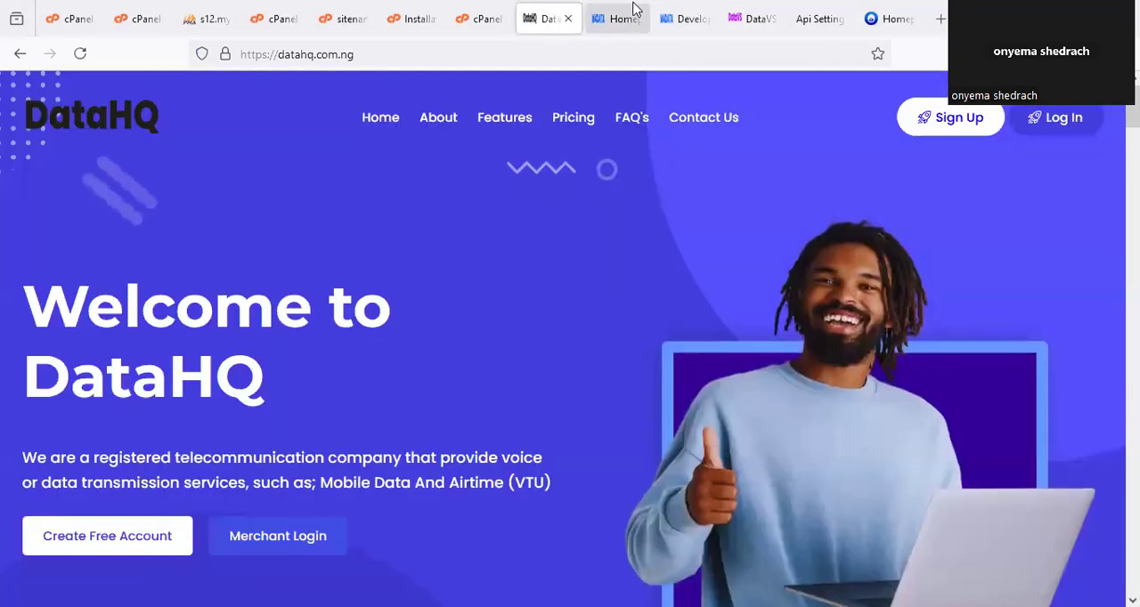
{"action": "left_click", "coordinate": [629, 11]}
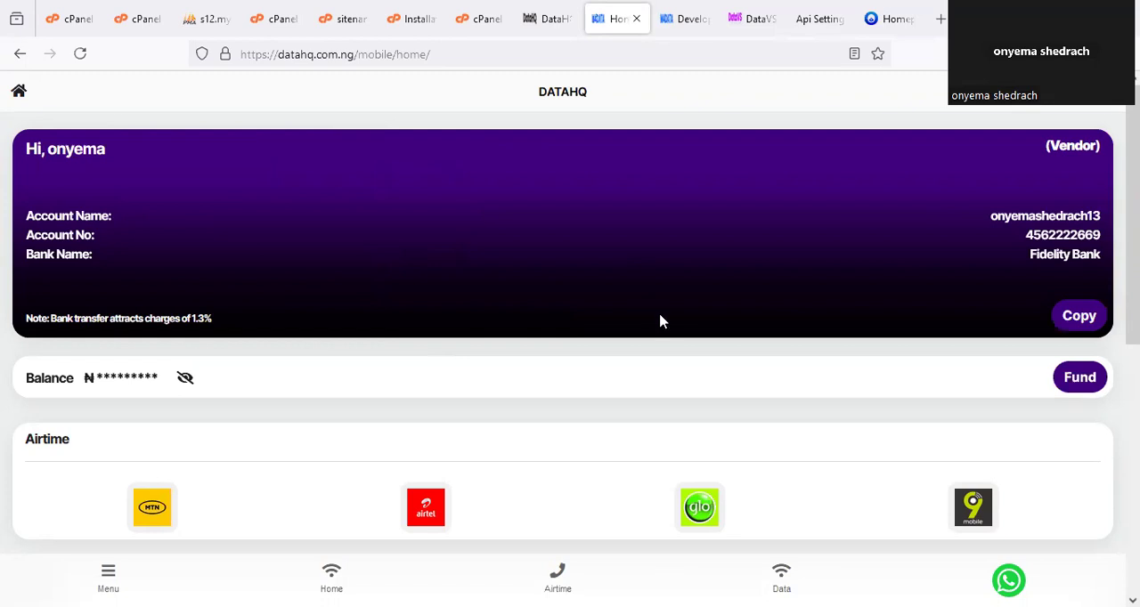
{"action": "scroll", "coordinate": [661, 321], "scroll_direction": "down", "scroll_amount": 3}
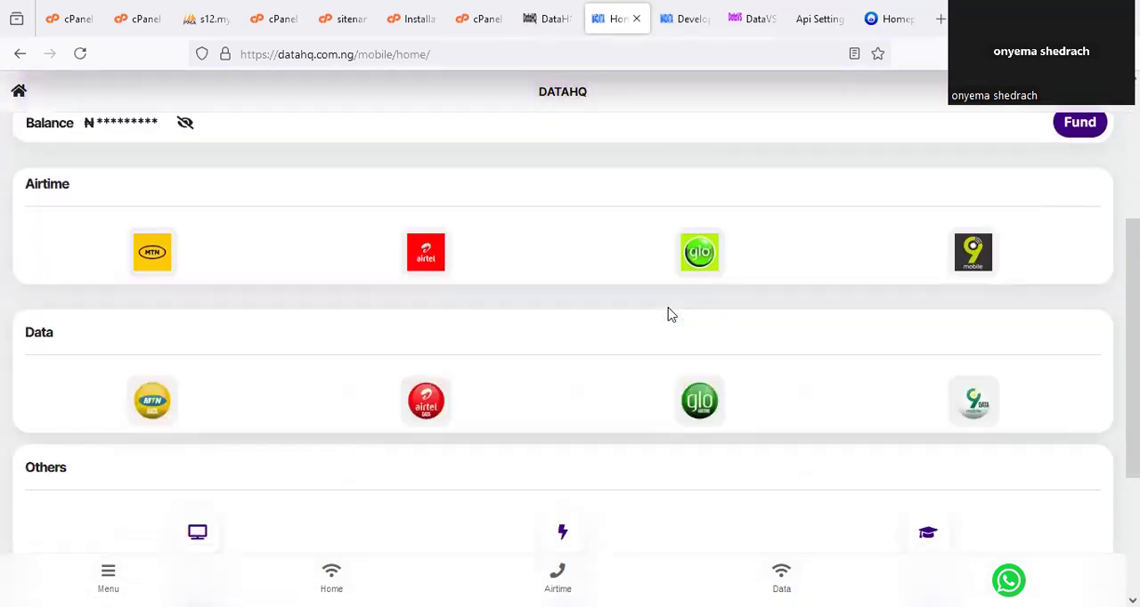
{"action": "scroll", "coordinate": [681, 178], "scroll_direction": "up", "scroll_amount": 3}
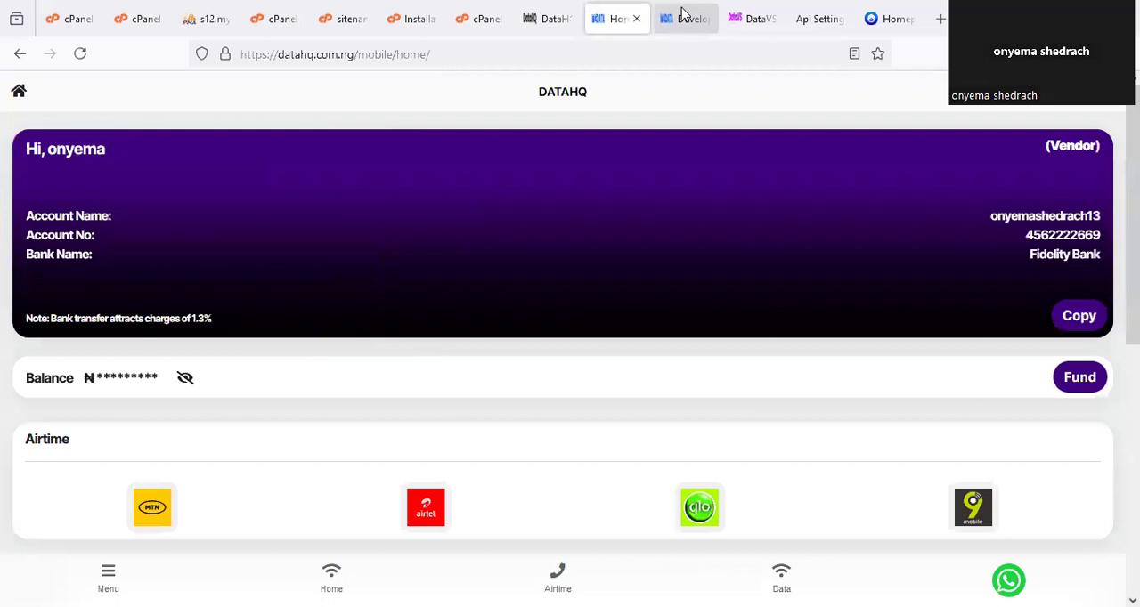
{"action": "left_click", "coordinate": [682, 18]}
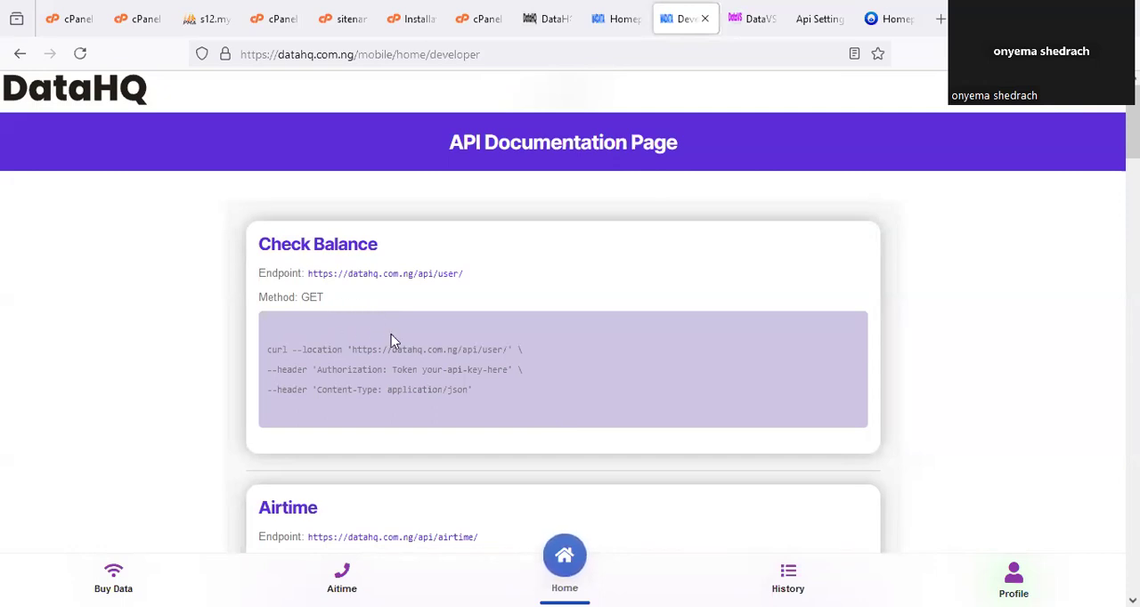
{"action": "scroll", "coordinate": [405, 335], "scroll_direction": "down", "scroll_amount": 5}
{"action": "scroll", "coordinate": [437, 336], "scroll_direction": "down", "scroll_amount": 8}
{"action": "scroll", "coordinate": [457, 336], "scroll_direction": "up", "scroll_amount": 7}
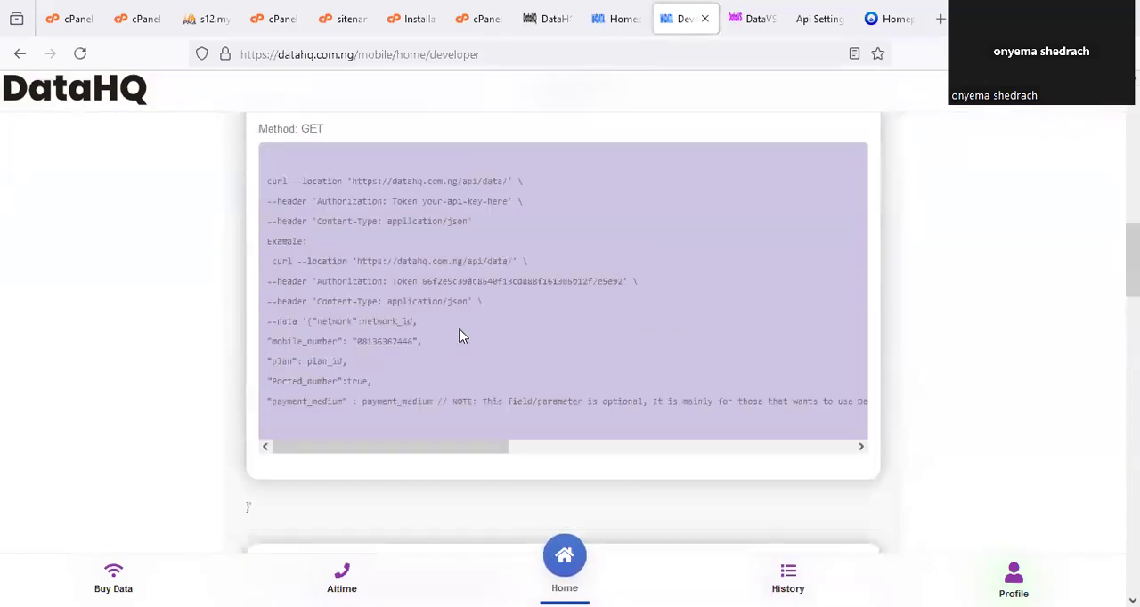
{"action": "scroll", "coordinate": [462, 335], "scroll_direction": "up", "scroll_amount": 6}
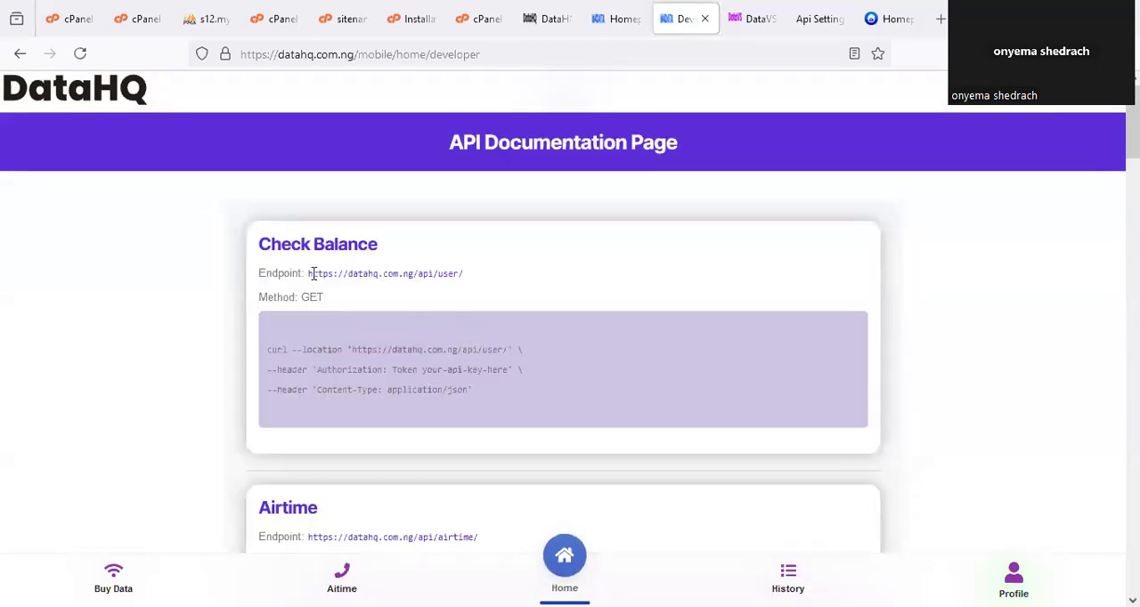
{"action": "left_click_drag", "start_coordinate": [308, 273], "coordinate": [464, 275]}
{"action": "right_click", "coordinate": [464, 274]}
{"action": "left_click", "coordinate": [490, 434]}
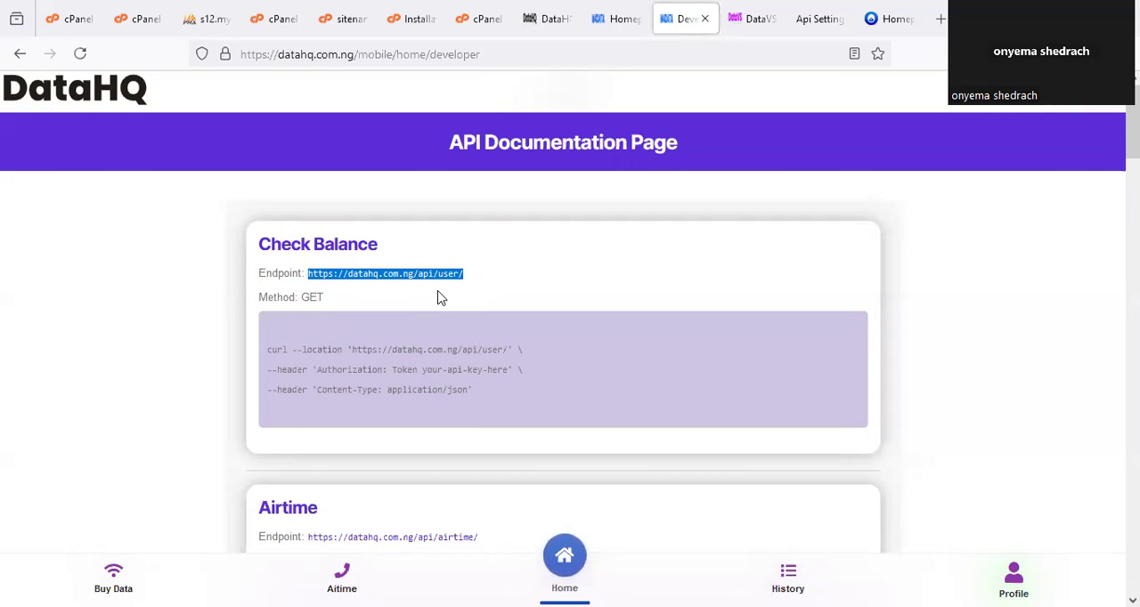
{"action": "left_click", "coordinate": [818, 19]}
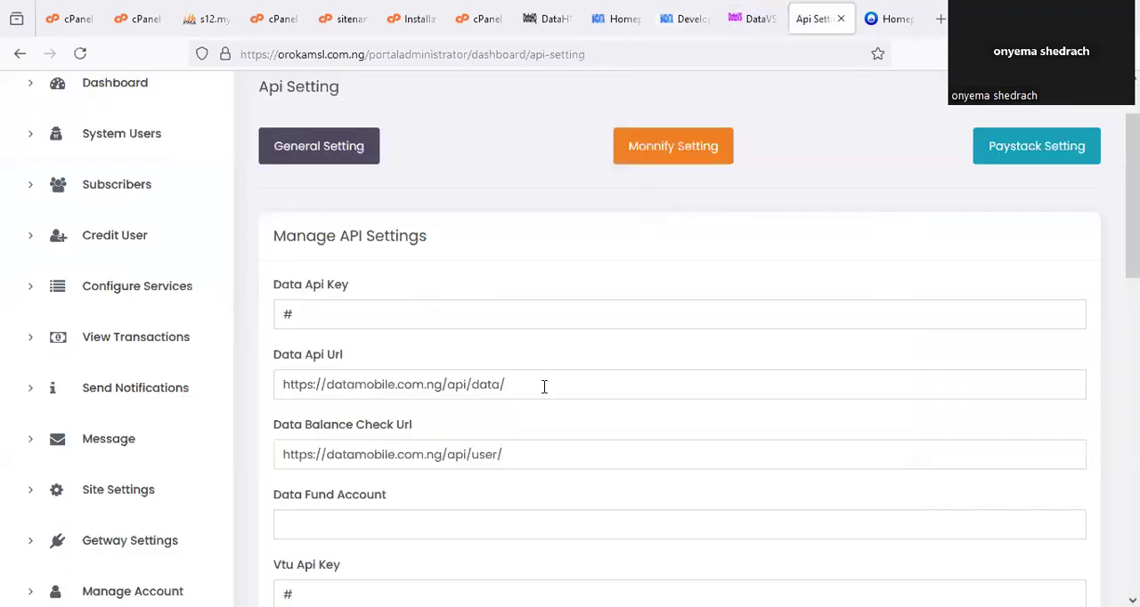
{"action": "scroll", "coordinate": [447, 432], "scroll_direction": "down", "scroll_amount": 1}
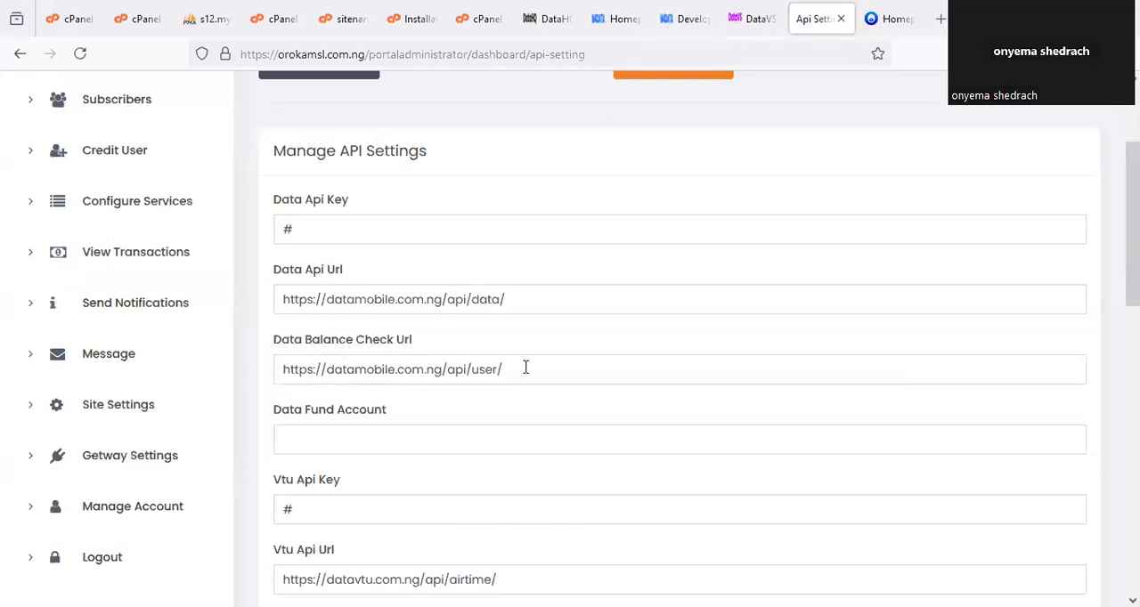
{"action": "left_click_drag", "start_coordinate": [525, 366], "coordinate": [239, 376]}
{"action": "key", "text": "ctrl+v"}
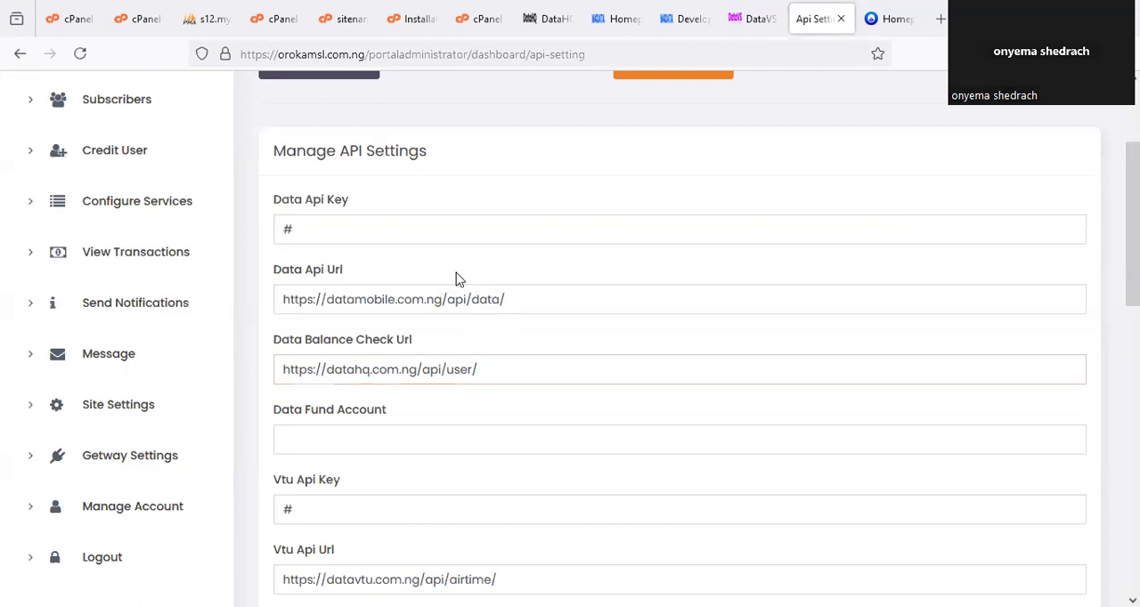
{"action": "left_click", "coordinate": [684, 27]}
{"action": "scroll", "coordinate": [524, 358], "scroll_direction": "down", "scroll_amount": 2}
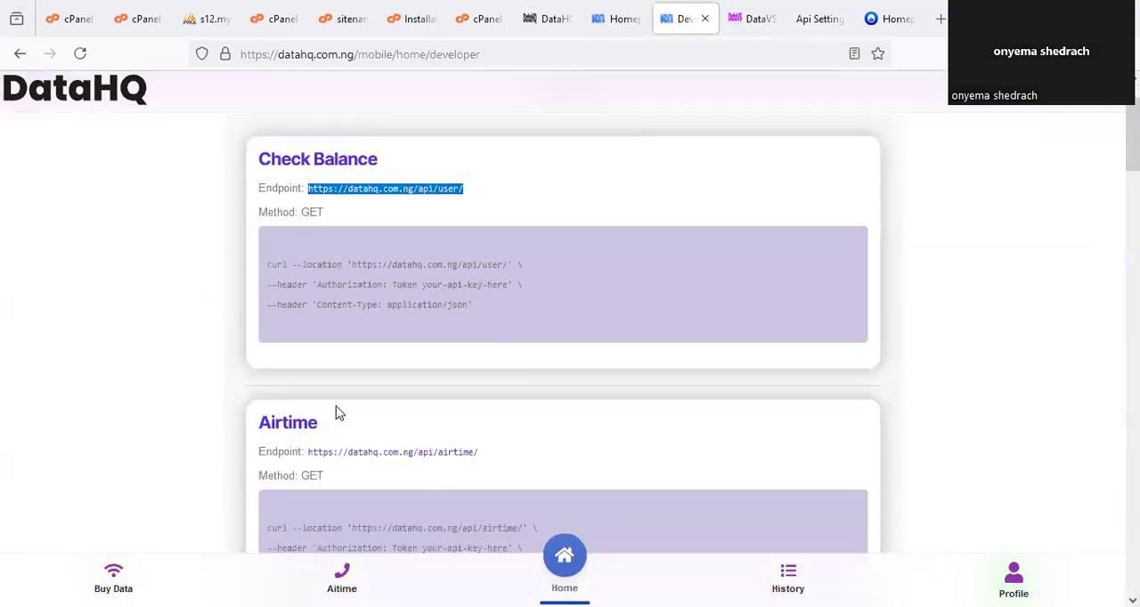
{"action": "scroll", "coordinate": [328, 418], "scroll_direction": "down", "scroll_amount": 5}
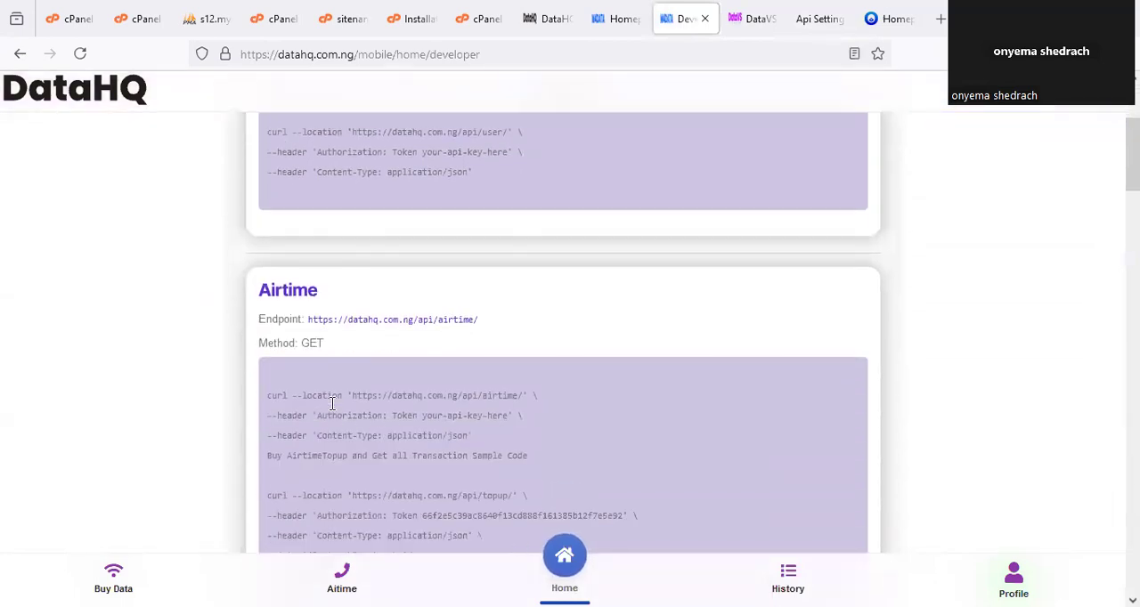
{"action": "scroll", "coordinate": [332, 404], "scroll_direction": "down", "scroll_amount": 5}
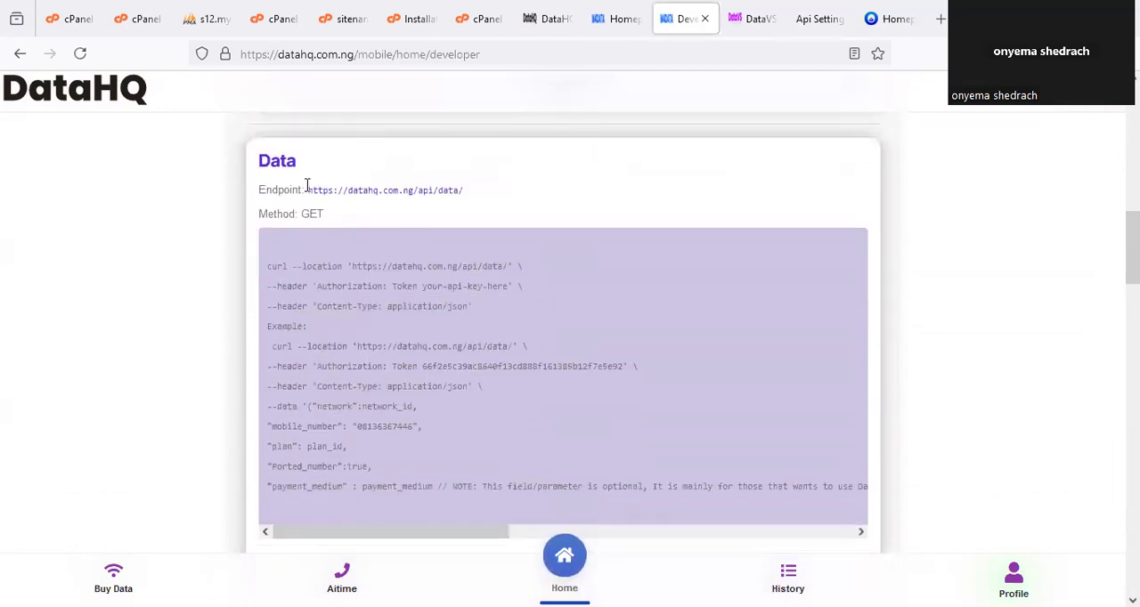
{"action": "left_click_drag", "start_coordinate": [308, 190], "coordinate": [465, 191]}
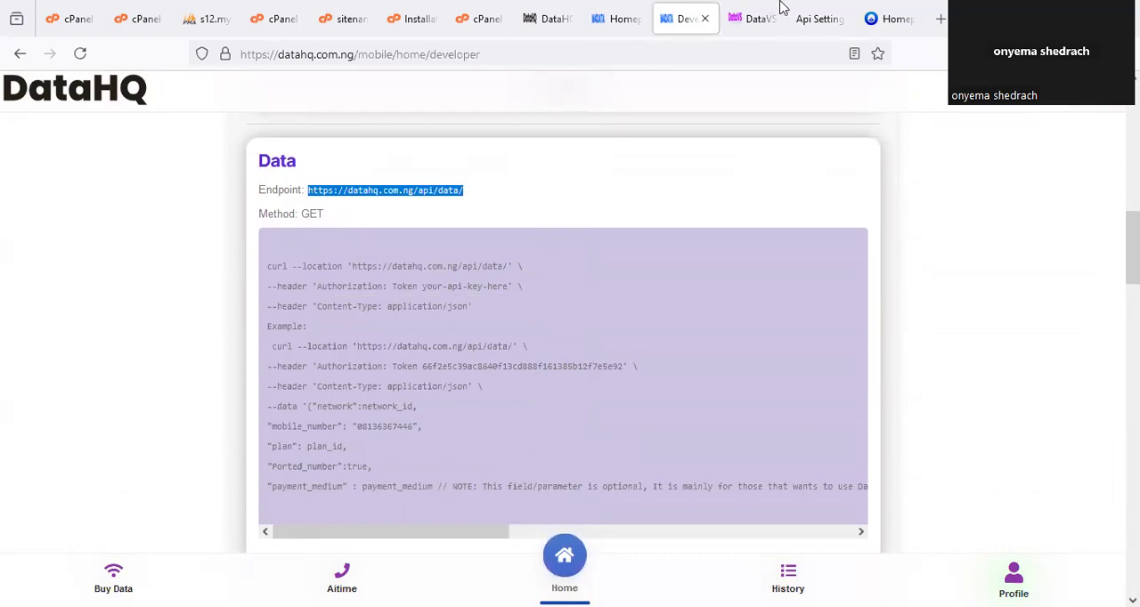
{"action": "left_click", "coordinate": [808, 11]}
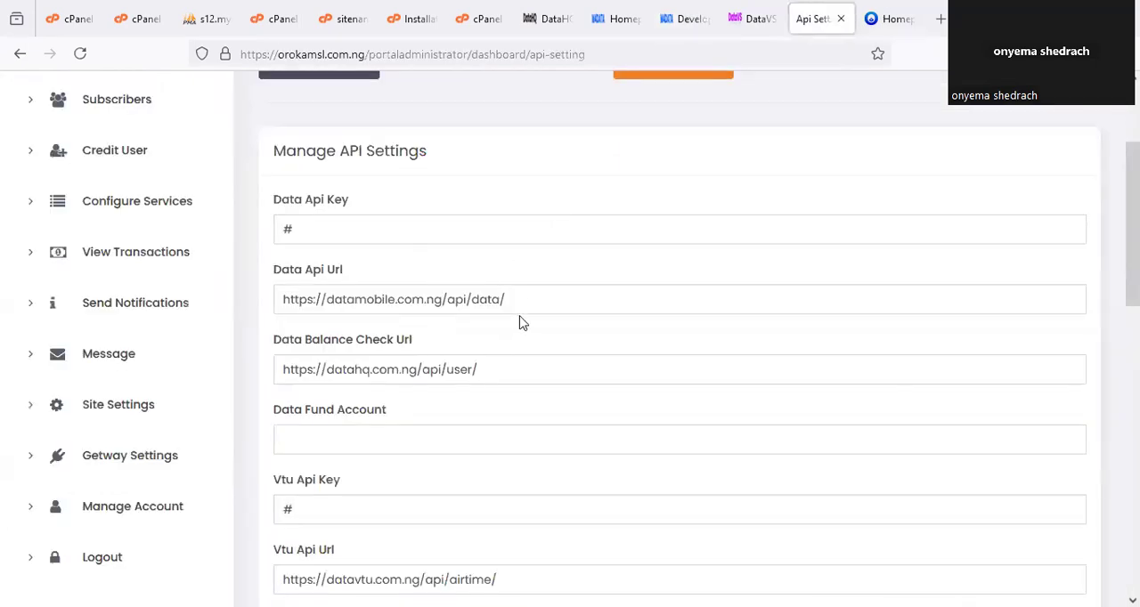
{"action": "left_click_drag", "start_coordinate": [505, 300], "coordinate": [273, 297]}
{"action": "key", "text": "ctrl+v"}
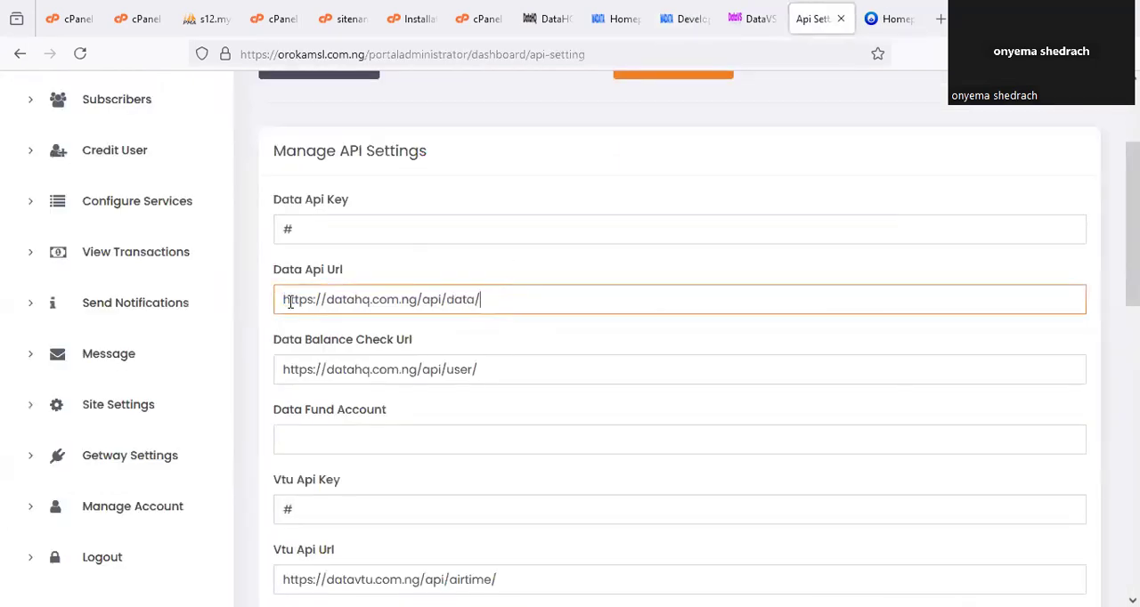
{"action": "left_click", "coordinate": [401, 332]}
{"action": "scroll", "coordinate": [396, 374], "scroll_direction": "down", "scroll_amount": 2}
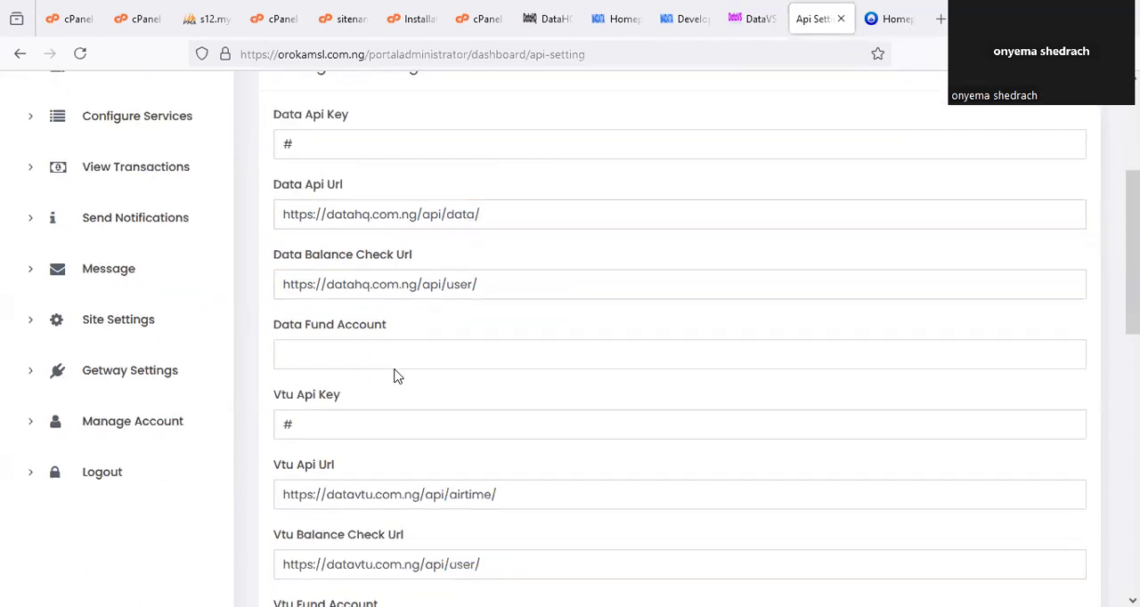
{"action": "scroll", "coordinate": [411, 350], "scroll_direction": "up", "scroll_amount": 2}
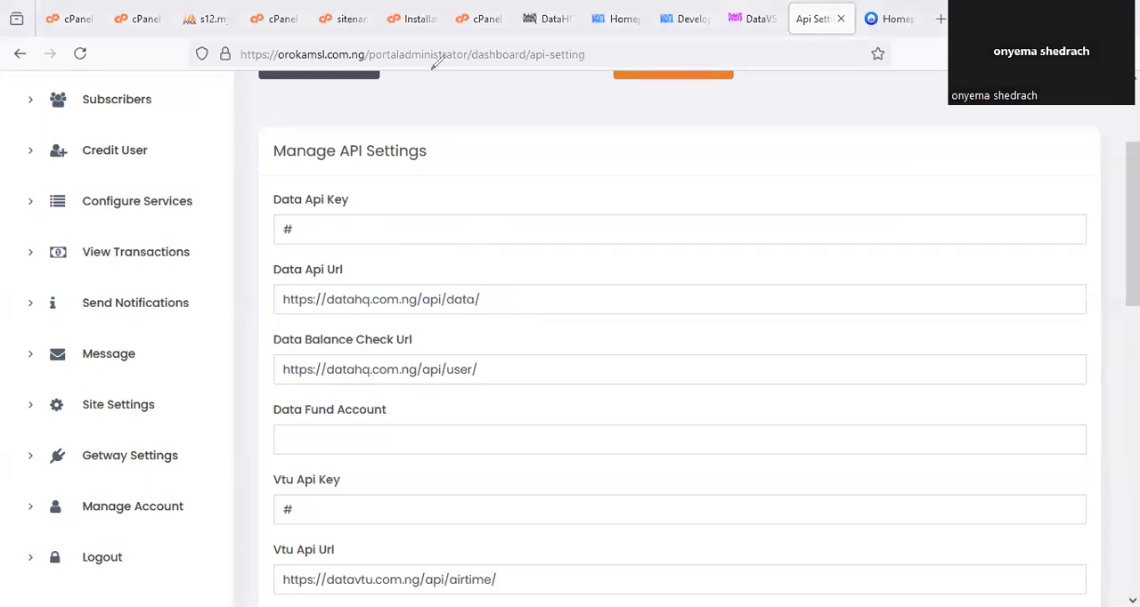
Return to the DataHQ dashboard, open the Profile page in a new tab, and bring the developer API key section into view.
{"action": "left_click_drag", "start_coordinate": [264, 184], "coordinate": [287, 167]}
{"action": "left_click", "coordinate": [746, 18]}
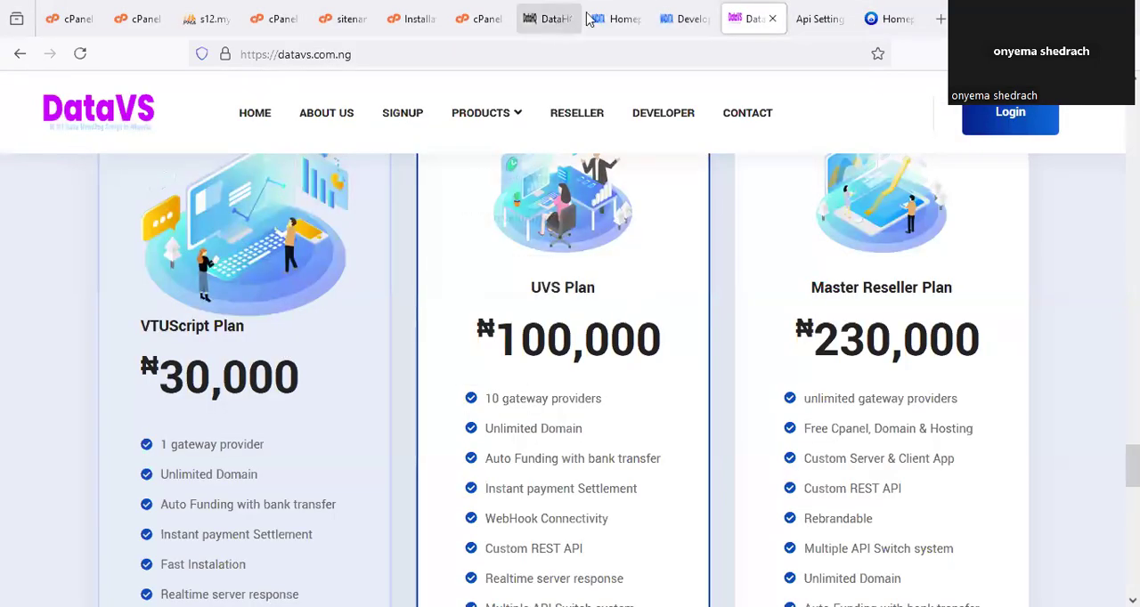
{"action": "left_click", "coordinate": [624, 18]}
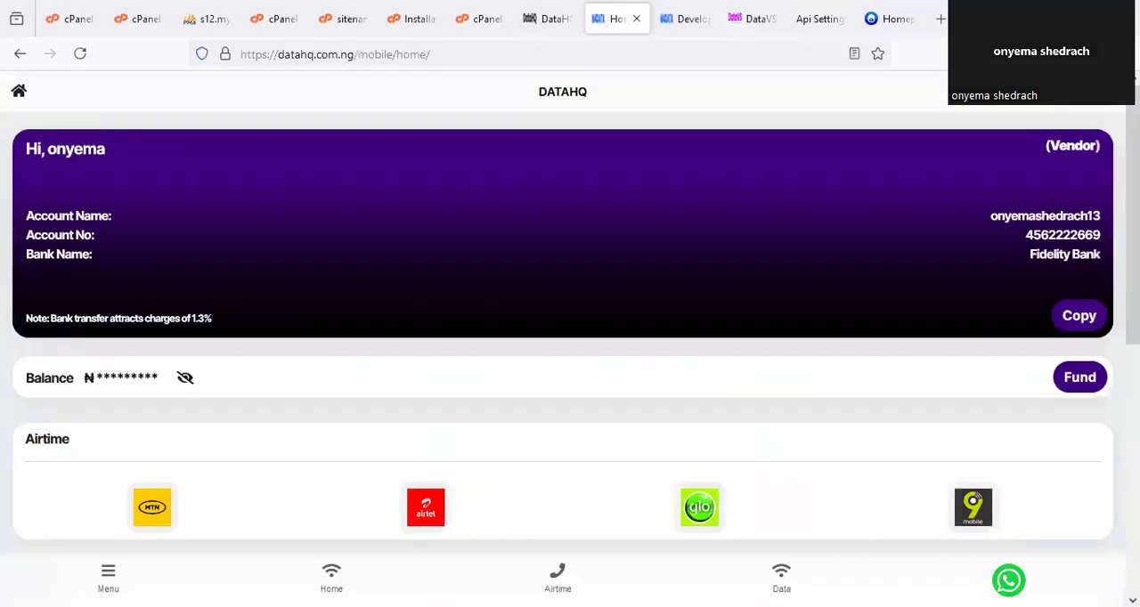
{"action": "left_click", "coordinate": [108, 577]}
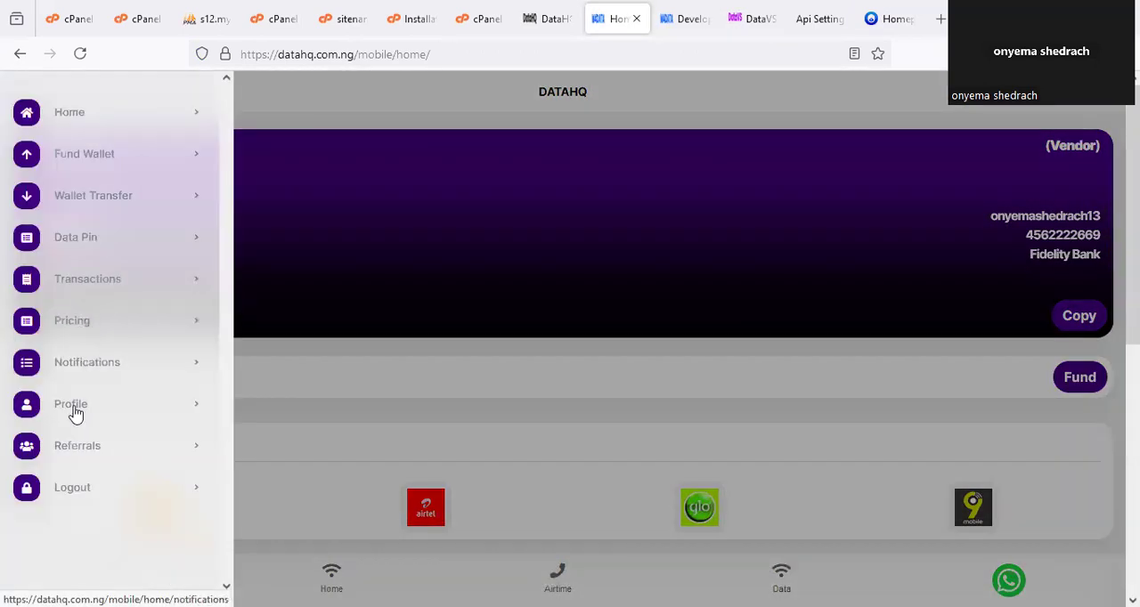
{"action": "right_click", "coordinate": [79, 409]}
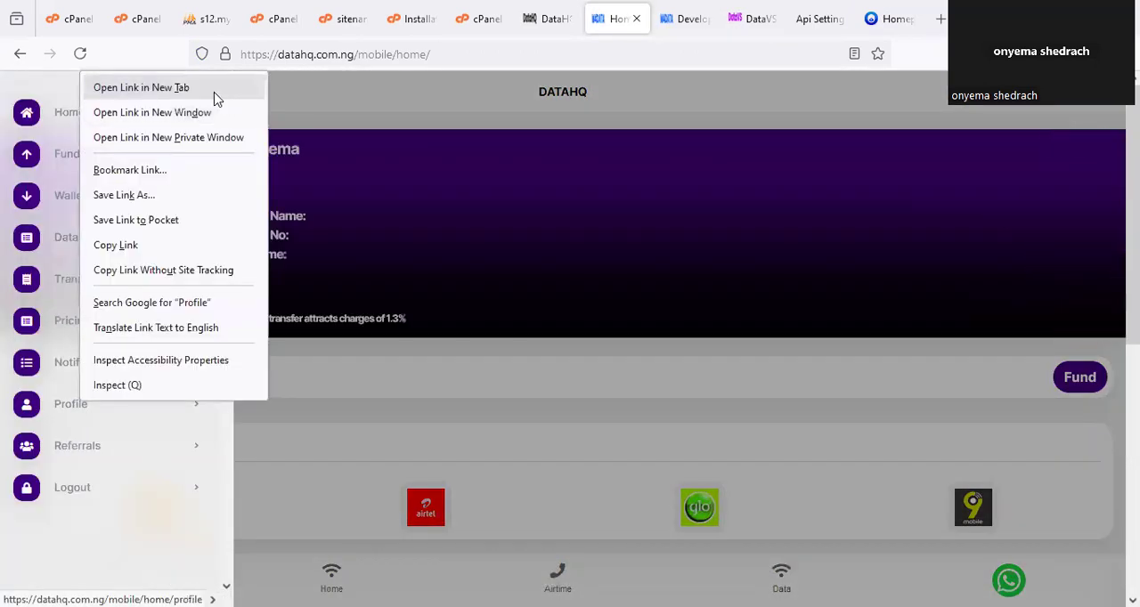
{"action": "left_click", "coordinate": [209, 88]}
{"action": "left_click", "coordinate": [651, 12]}
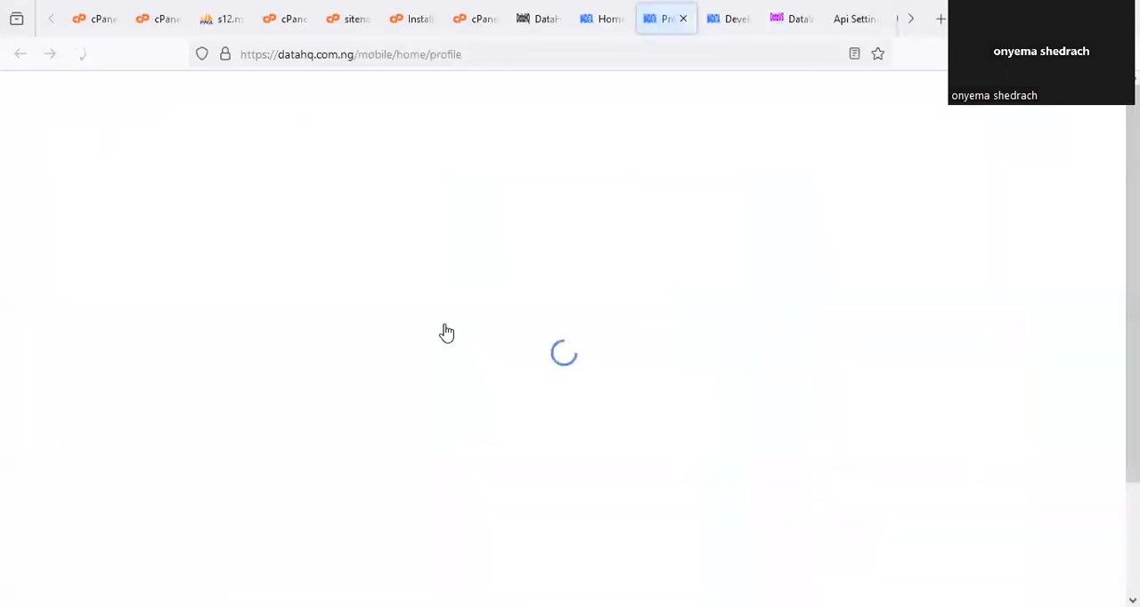
{"action": "scroll", "coordinate": [130, 472], "scroll_direction": "down", "scroll_amount": 3}
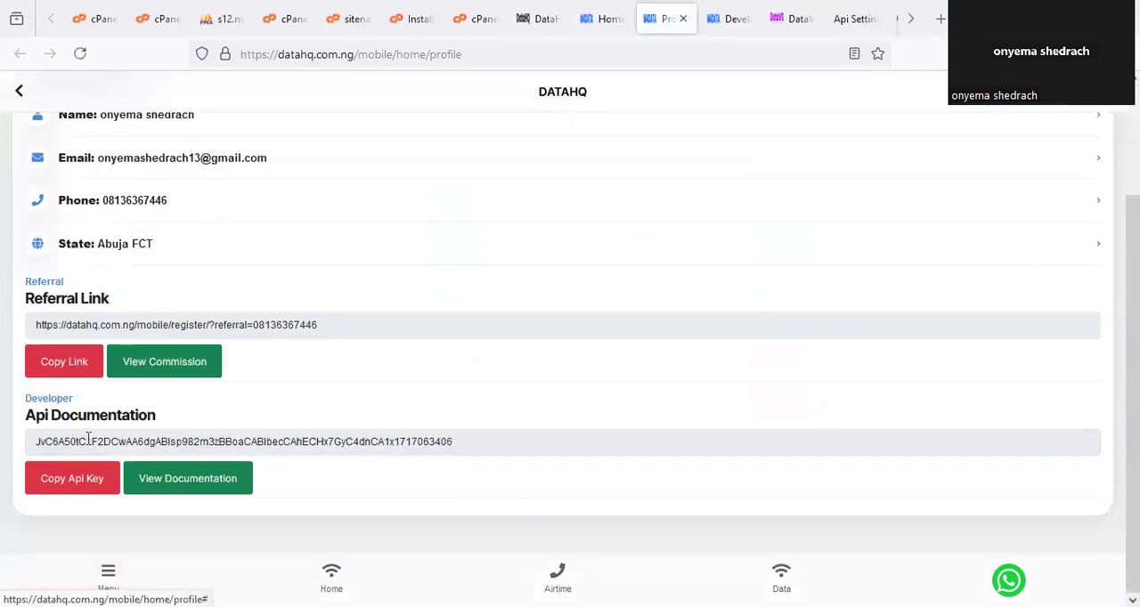
Open the portal's admin dashboard in a new tab and examine the Data Wallet and Airtime Wallet balances.
{"action": "left_click", "coordinate": [850, 18]}
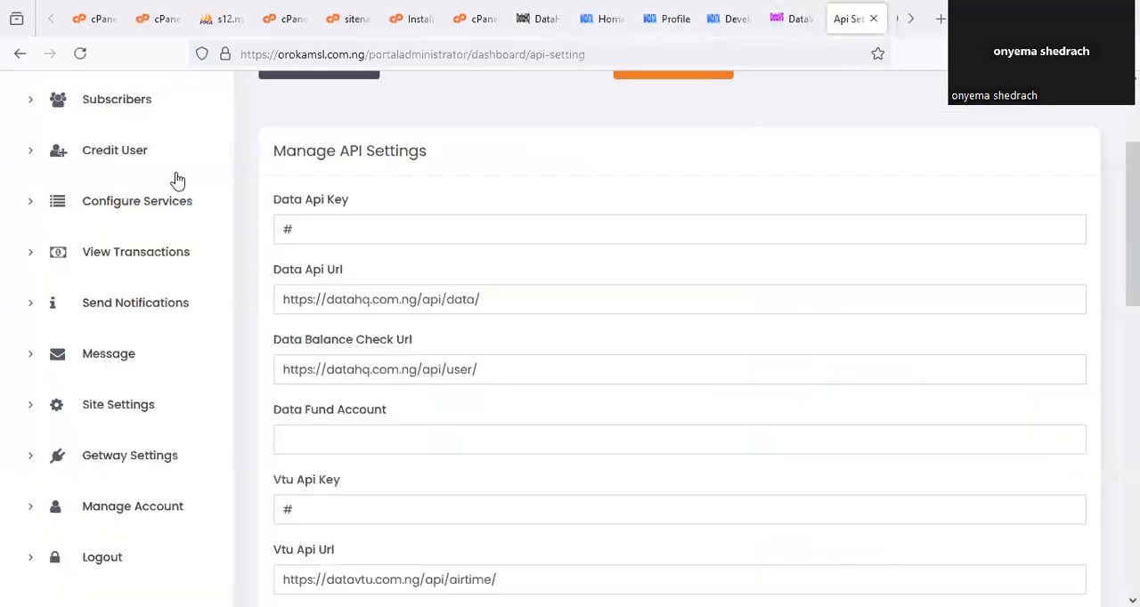
{"action": "scroll", "coordinate": [187, 163], "scroll_direction": "up", "scroll_amount": 3}
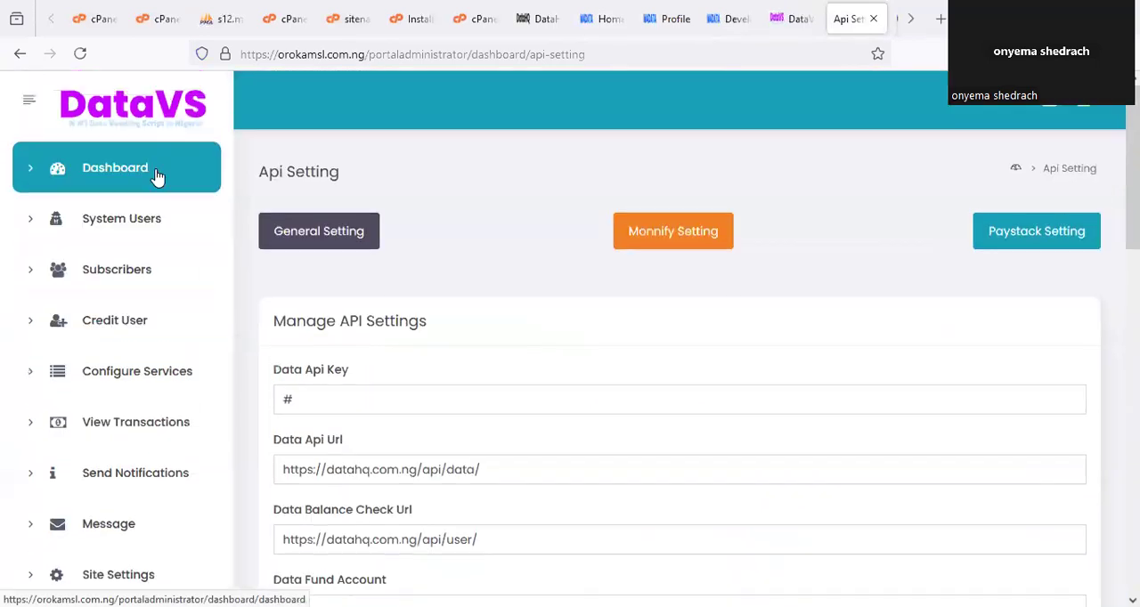
{"action": "right_click", "coordinate": [156, 176]}
{"action": "left_click", "coordinate": [236, 183]}
{"action": "left_click", "coordinate": [873, 16]}
{"action": "left_click", "coordinate": [912, 22]}
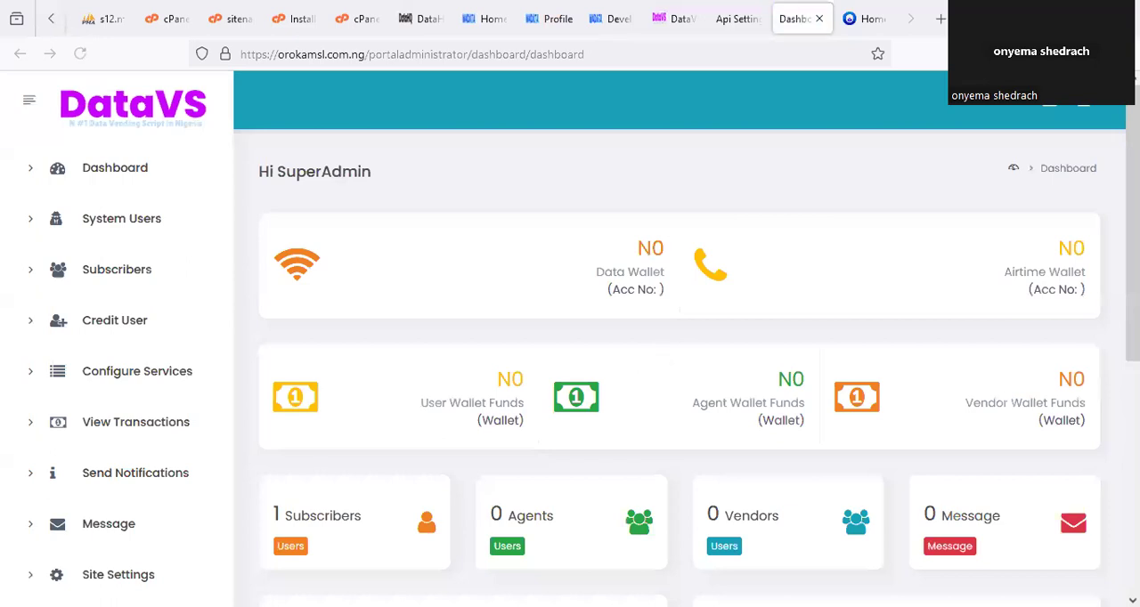
{"action": "scroll", "coordinate": [623, 267], "scroll_direction": "down", "scroll_amount": 1}
{"action": "left_click_drag", "start_coordinate": [611, 140], "coordinate": [660, 128]}
{"action": "mouse_move", "coordinate": [942, 145]}
{"action": "left_mouse_down"}
{"action": "mouse_move", "coordinate": [1099, 173]}
{"action": "mouse_move", "coordinate": [983, 109]}
{"action": "left_mouse_up"}
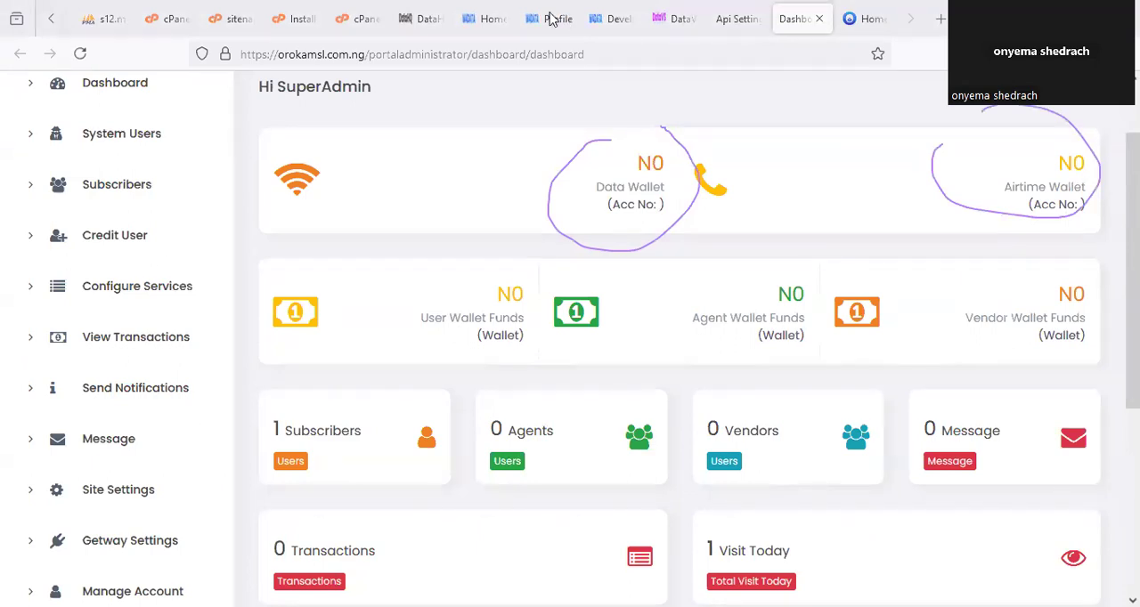
Copy the API key from the DataHQ profile page and paste it into the portal's Data Api Key field.
{"action": "left_click", "coordinate": [551, 20]}
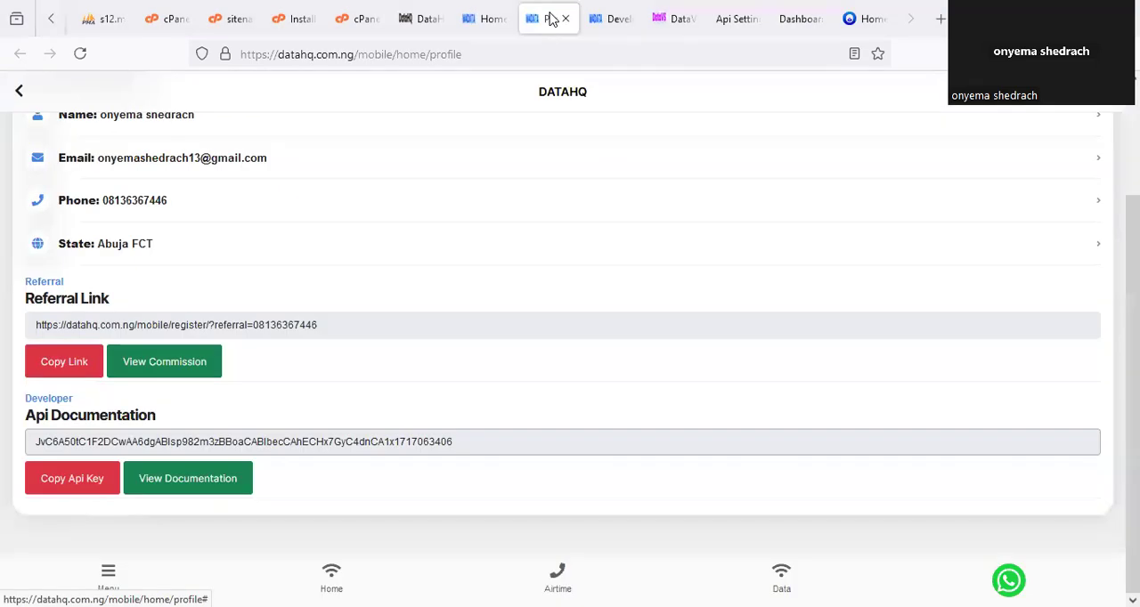
{"action": "left_click", "coordinate": [89, 486]}
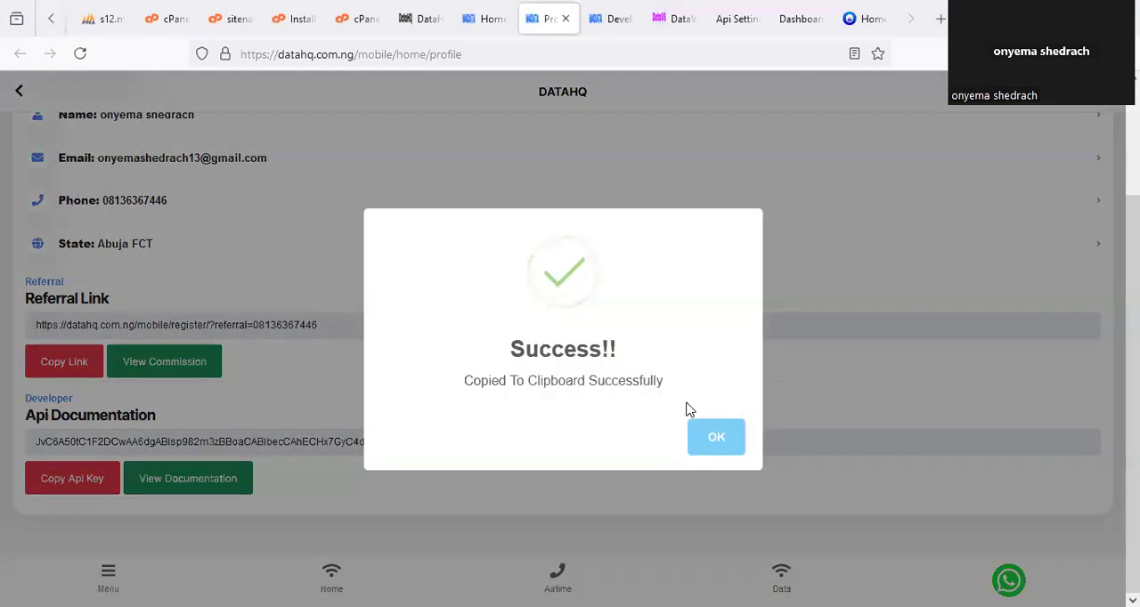
{"action": "left_click", "coordinate": [732, 18]}
{"action": "left_click_drag", "start_coordinate": [355, 396], "coordinate": [254, 388]}
{"action": "key", "text": "ctrl+v"}
{"action": "left_click", "coordinate": [530, 333]}
Replace the placeholder in the Vtu Api Key field with the same copied API key.
{"action": "scroll", "coordinate": [479, 345], "scroll_direction": "down", "scroll_amount": 2}
{"action": "scroll", "coordinate": [479, 347], "scroll_direction": "down", "scroll_amount": 3}
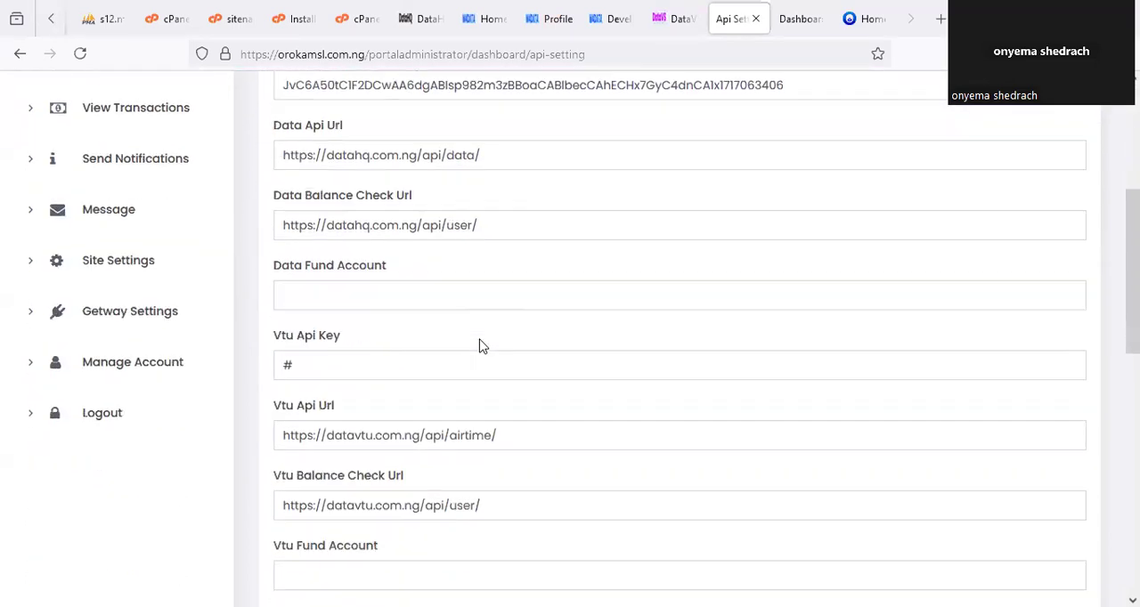
{"action": "scroll", "coordinate": [480, 339], "scroll_direction": "down", "scroll_amount": 1}
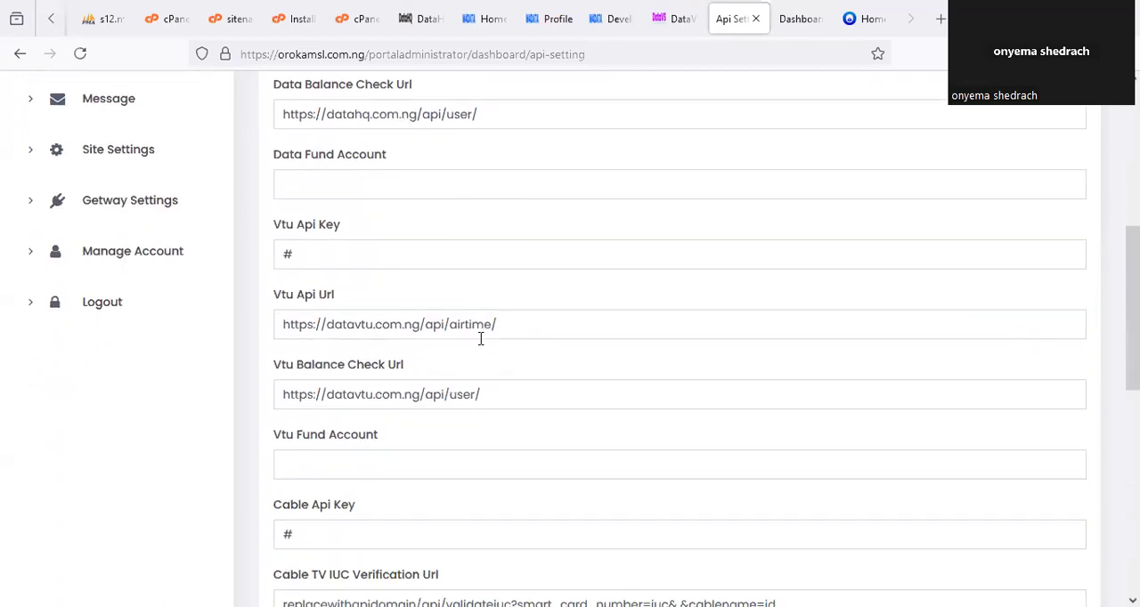
{"action": "scroll", "coordinate": [480, 338], "scroll_direction": "down", "scroll_amount": 1}
{"action": "double_click", "coordinate": [321, 180]}
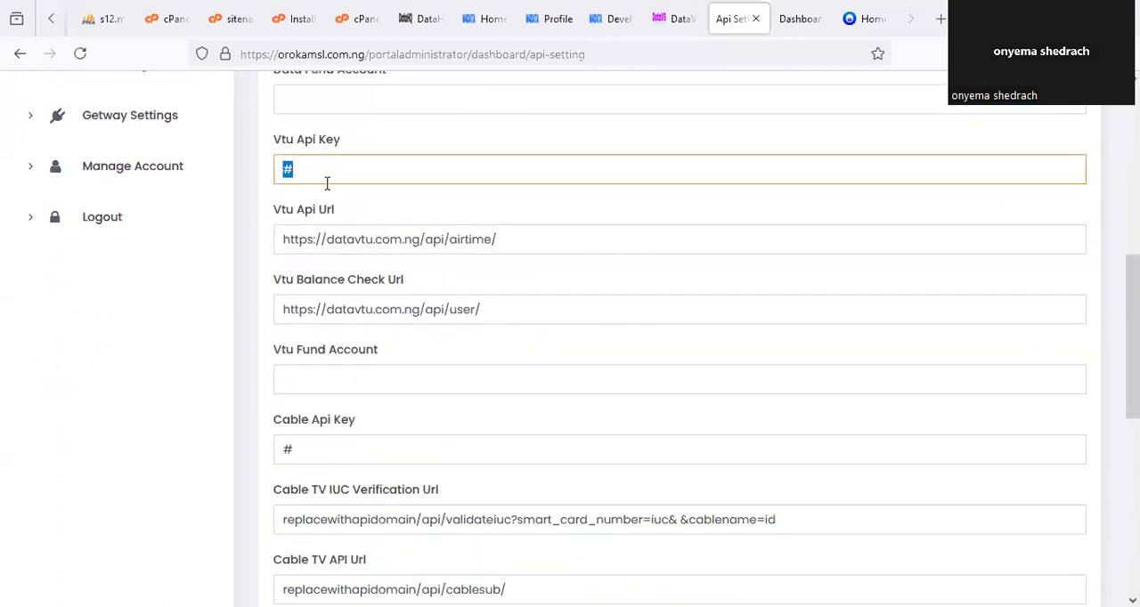
{"action": "key", "text": "ctrl+v"}
{"action": "left_click", "coordinate": [356, 211]}
{"action": "scroll", "coordinate": [508, 122], "scroll_direction": "up", "scroll_amount": 2}
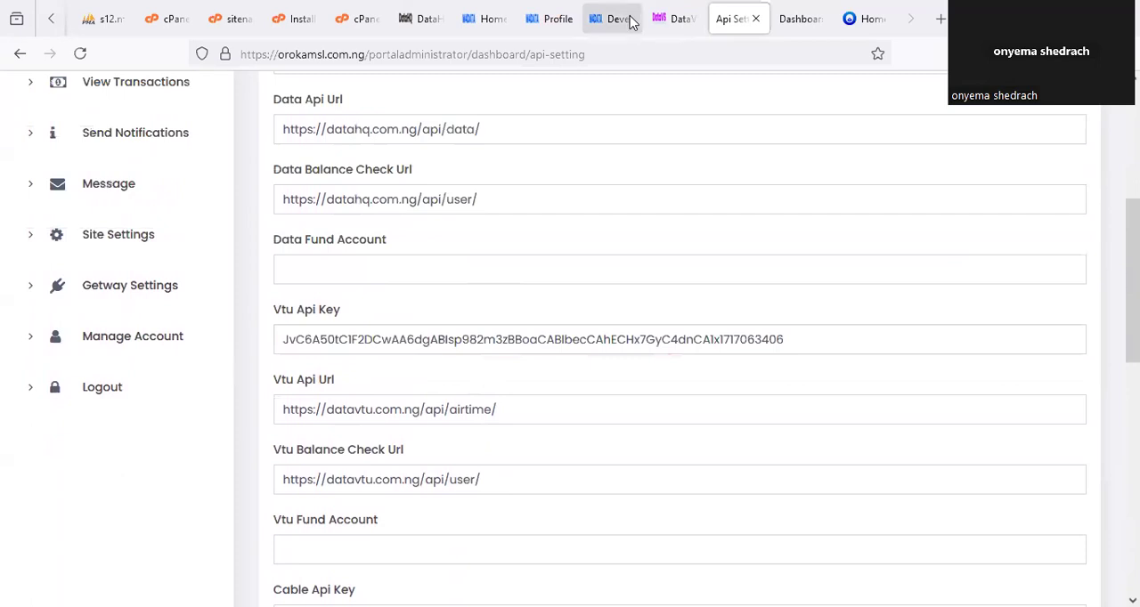
{"action": "left_click", "coordinate": [615, 18]}
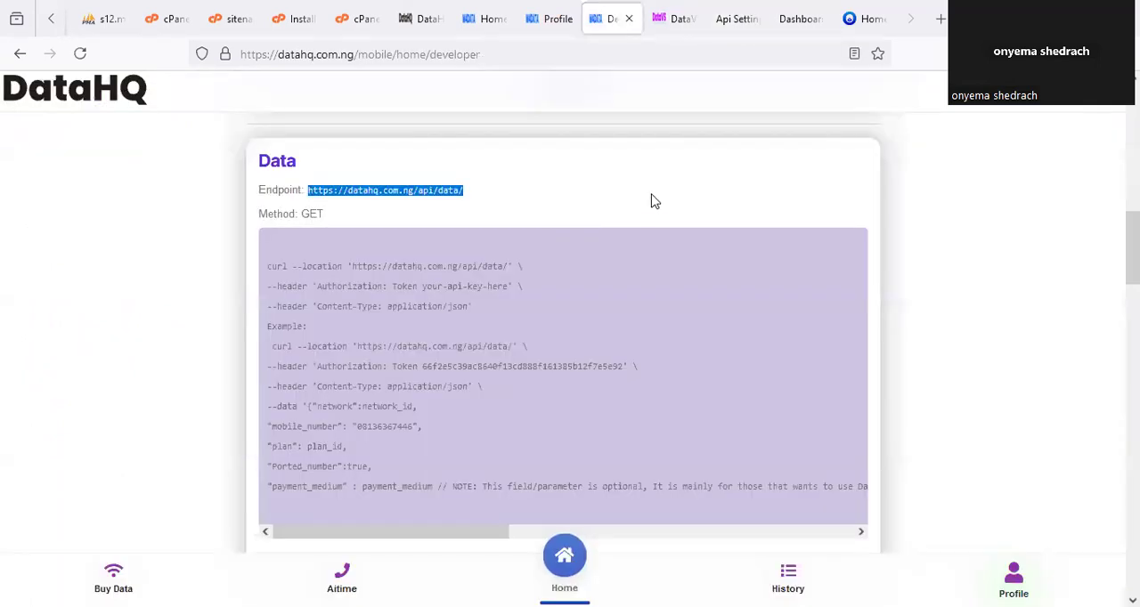
{"action": "scroll", "coordinate": [655, 214], "scroll_direction": "up", "scroll_amount": 10}
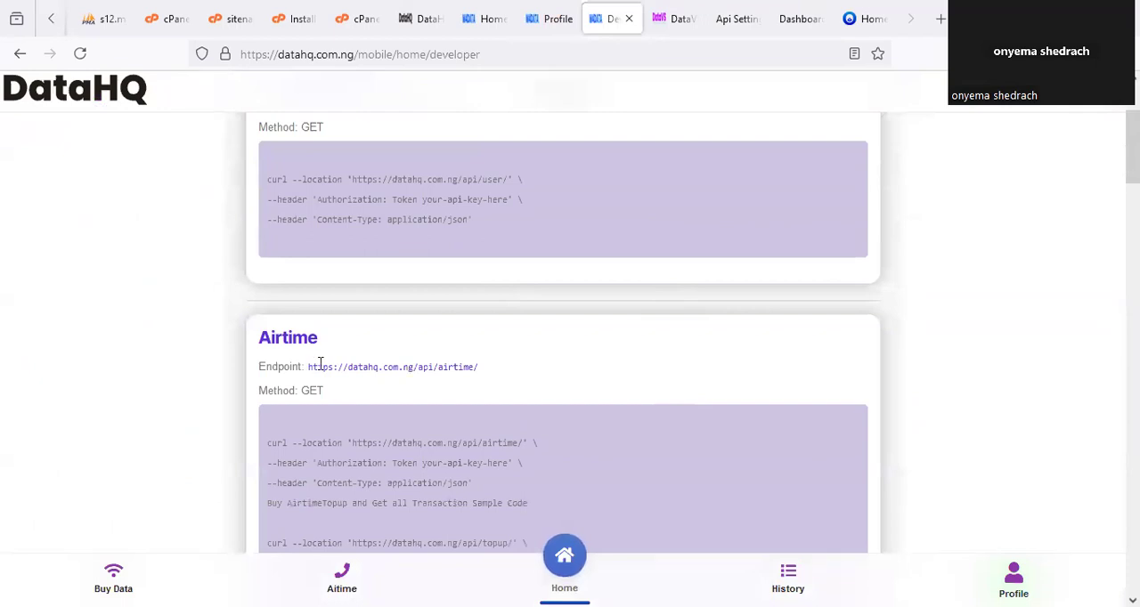
{"action": "left_click_drag", "start_coordinate": [309, 366], "coordinate": [488, 374]}
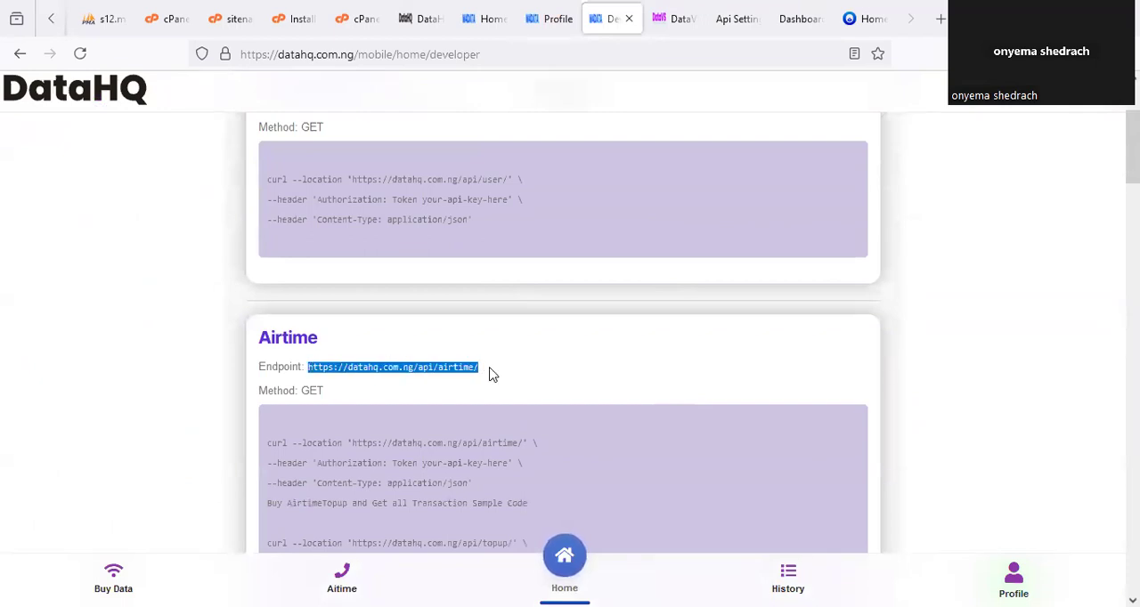
{"action": "left_click", "coordinate": [735, 19]}
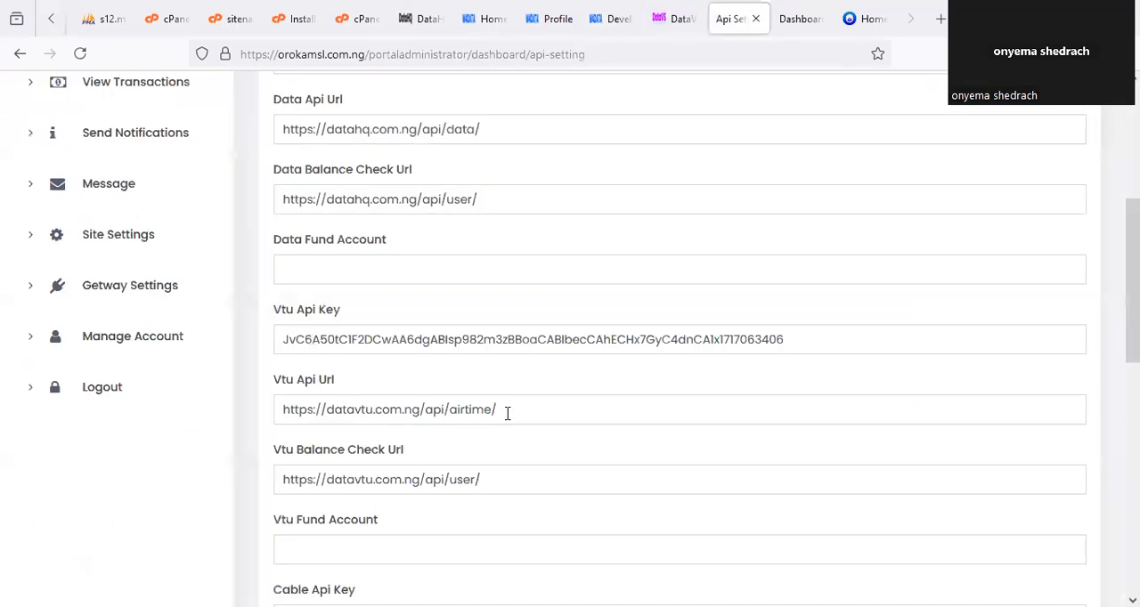
{"action": "left_click_drag", "start_coordinate": [507, 412], "coordinate": [273, 400]}
{"action": "key", "text": "ctrl+v"}
{"action": "left_click", "coordinate": [382, 384]}
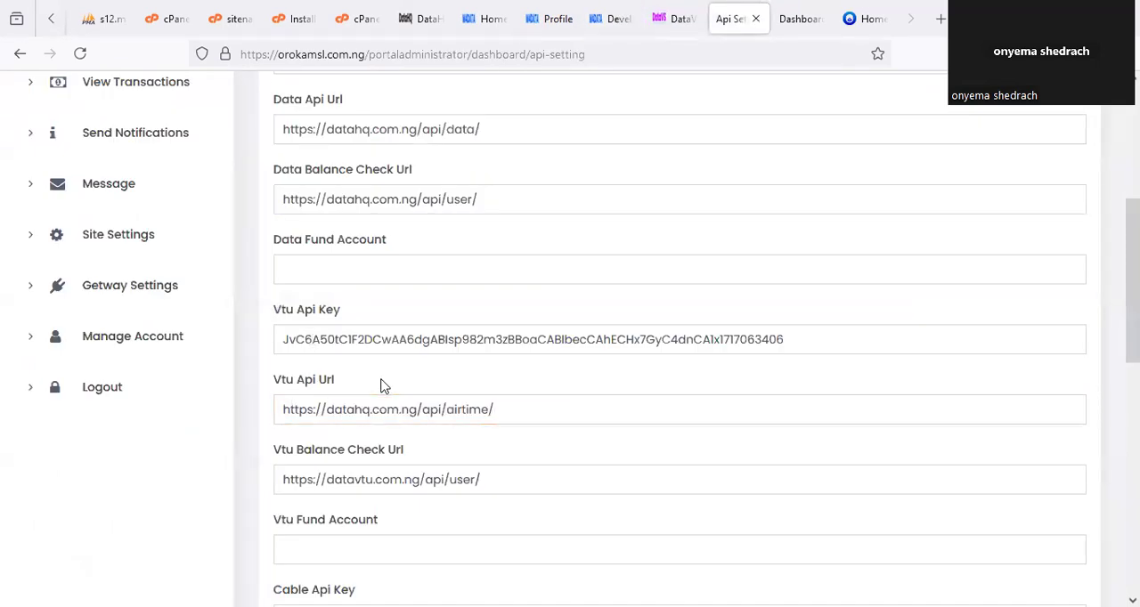
{"action": "scroll", "coordinate": [413, 317], "scroll_direction": "up", "scroll_amount": 1}
{"action": "scroll", "coordinate": [414, 317], "scroll_direction": "up", "scroll_amount": 1}
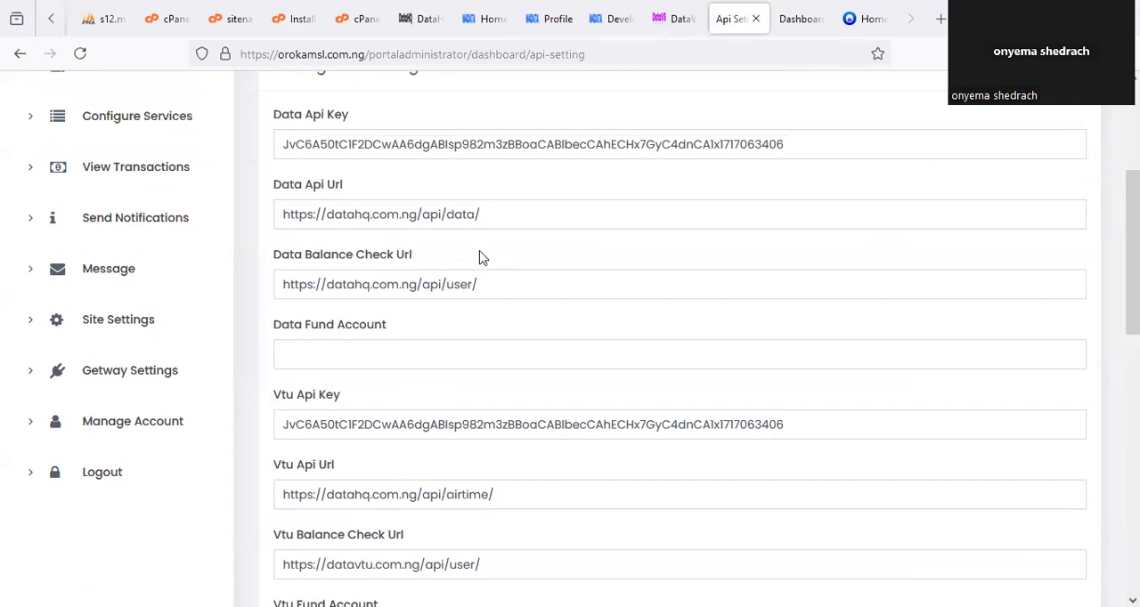
{"action": "left_click_drag", "start_coordinate": [478, 285], "coordinate": [274, 294]}
{"action": "key", "text": "ctrl+c"}
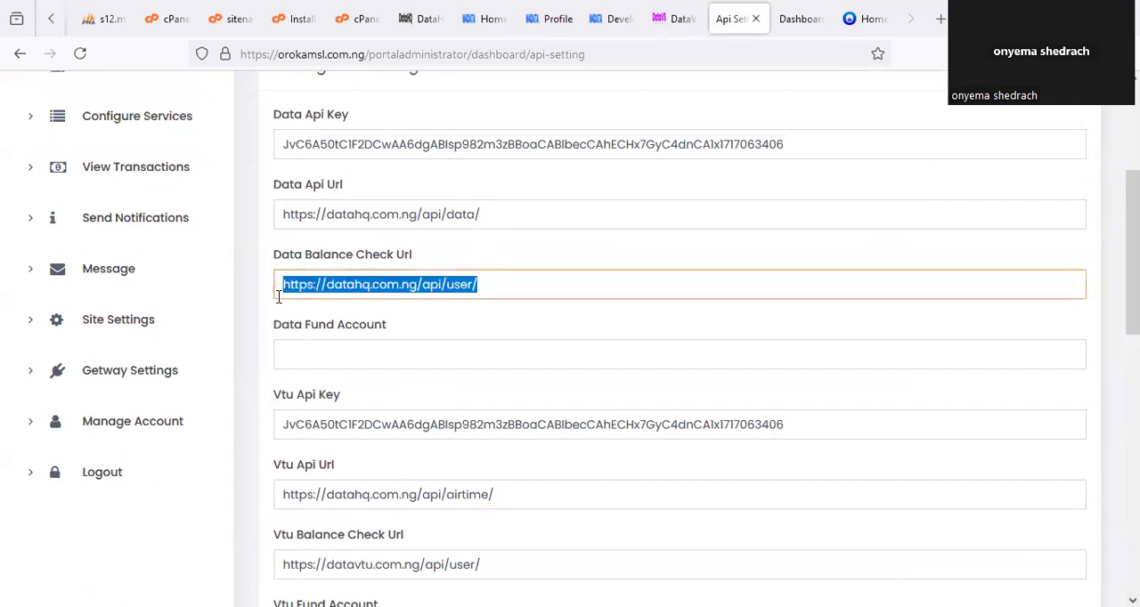
{"action": "left_click", "coordinate": [316, 335]}
{"action": "scroll", "coordinate": [323, 392], "scroll_direction": "down", "scroll_amount": 3}
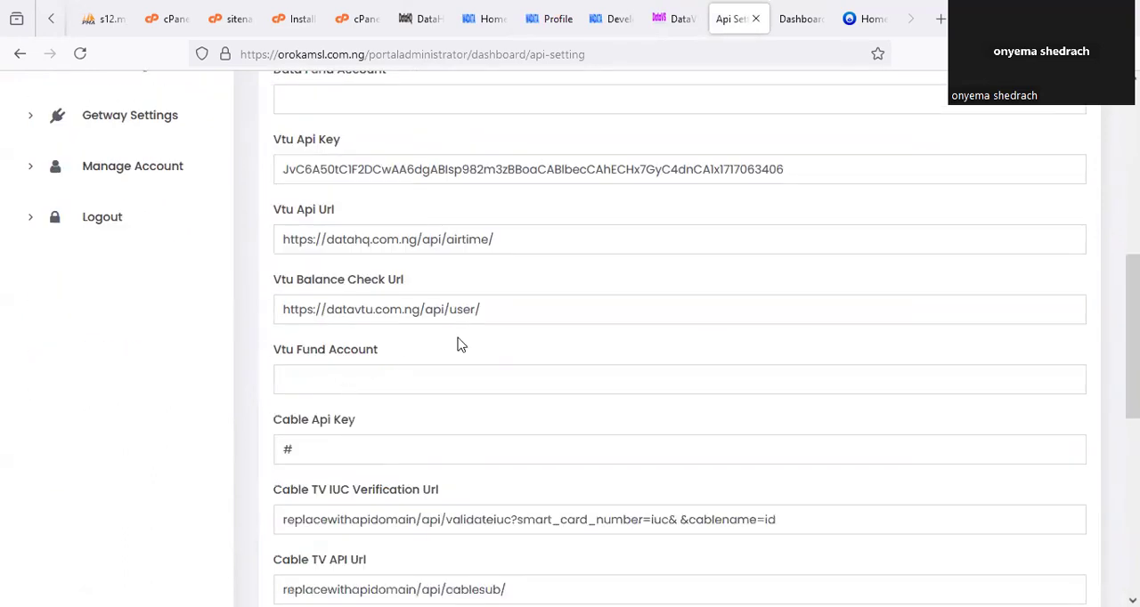
{"action": "left_click_drag", "start_coordinate": [481, 310], "coordinate": [264, 324]}
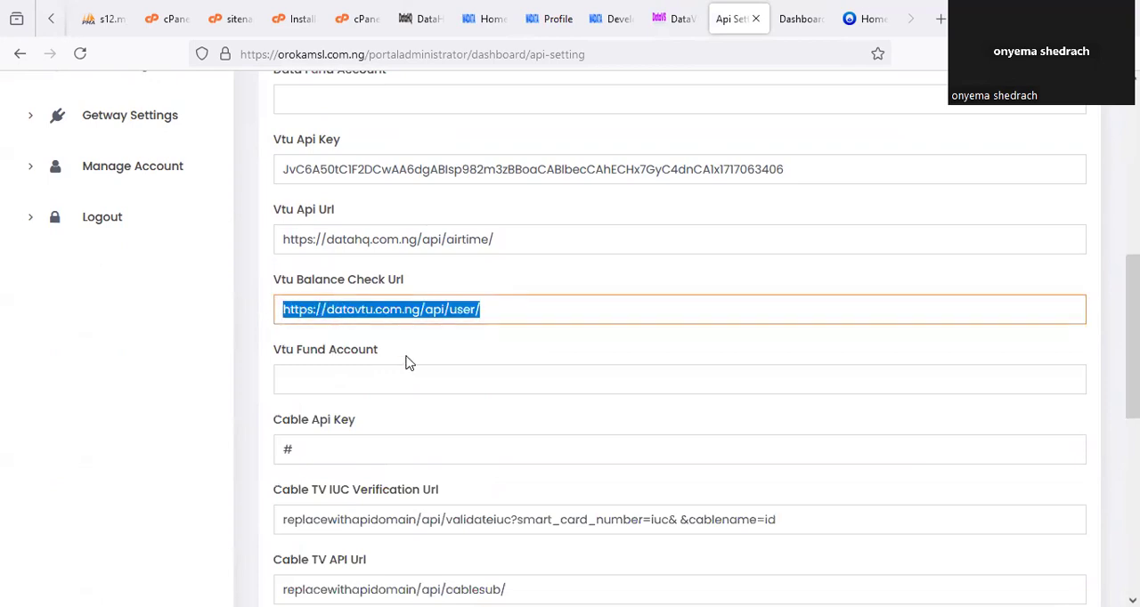
{"action": "key", "text": "ctrl+v"}
{"action": "left_click", "coordinate": [528, 277]}
{"action": "scroll", "coordinate": [542, 284], "scroll_direction": "up", "scroll_amount": 5}
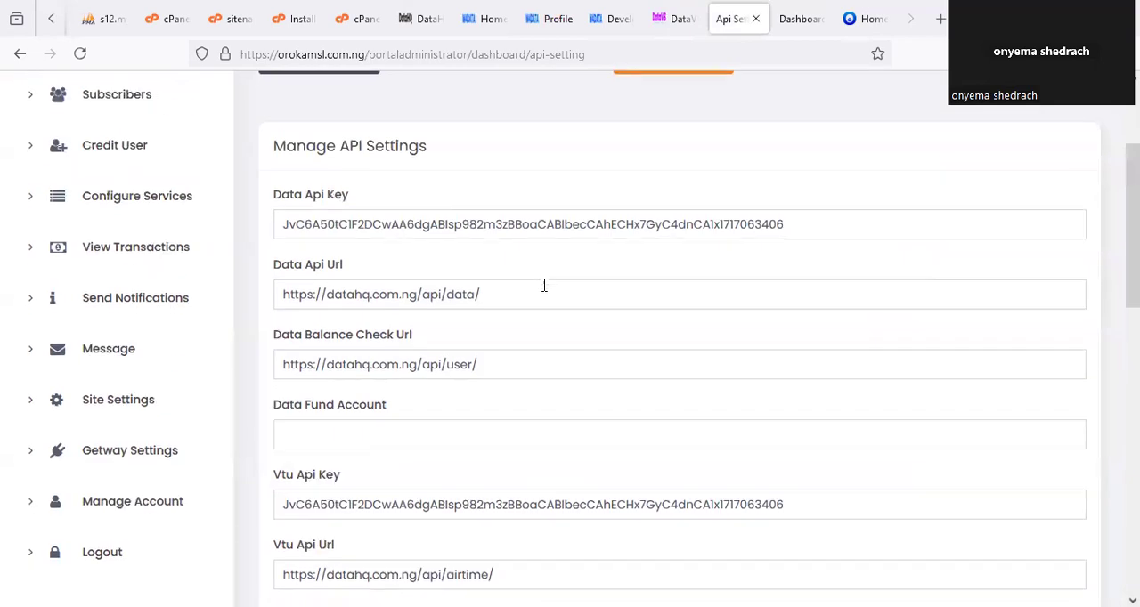
{"action": "scroll", "coordinate": [544, 285], "scroll_direction": "down", "scroll_amount": 15}
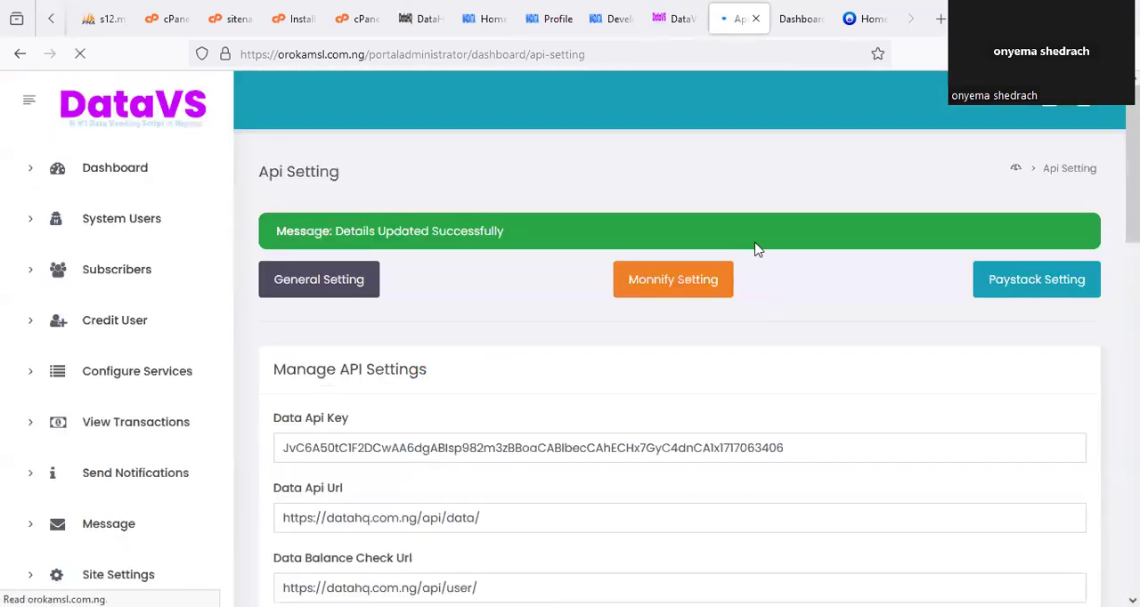
Reload the portal's admin dashboard and check the Data Wallet and Airtime Wallet balances.
{"action": "left_click", "coordinate": [794, 18]}
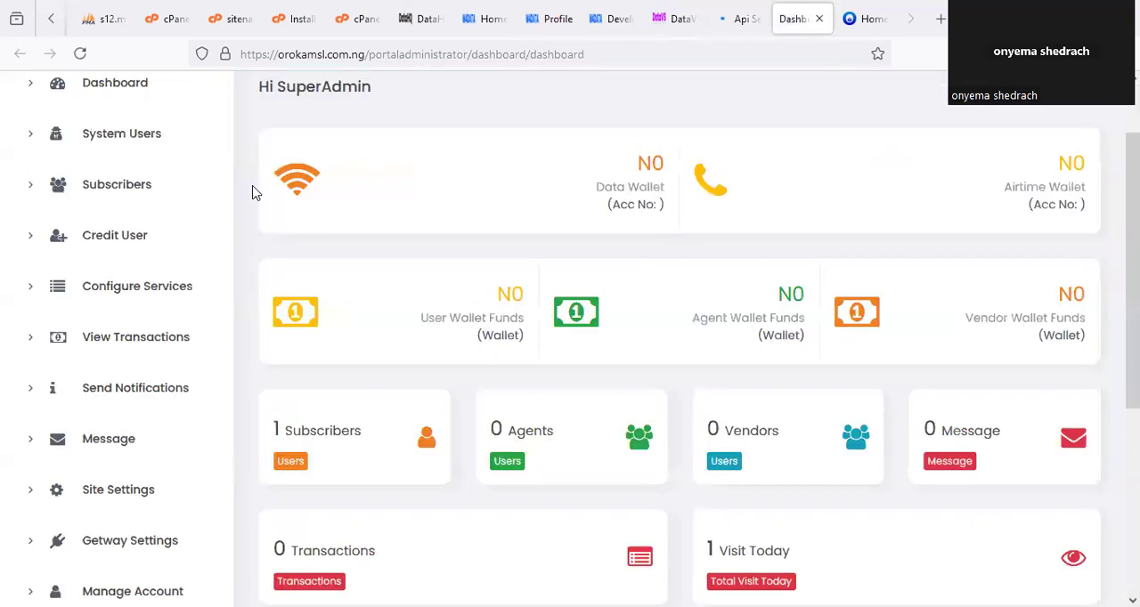
{"action": "scroll", "coordinate": [156, 183], "scroll_direction": "up", "scroll_amount": 2}
{"action": "left_click", "coordinate": [147, 187]}
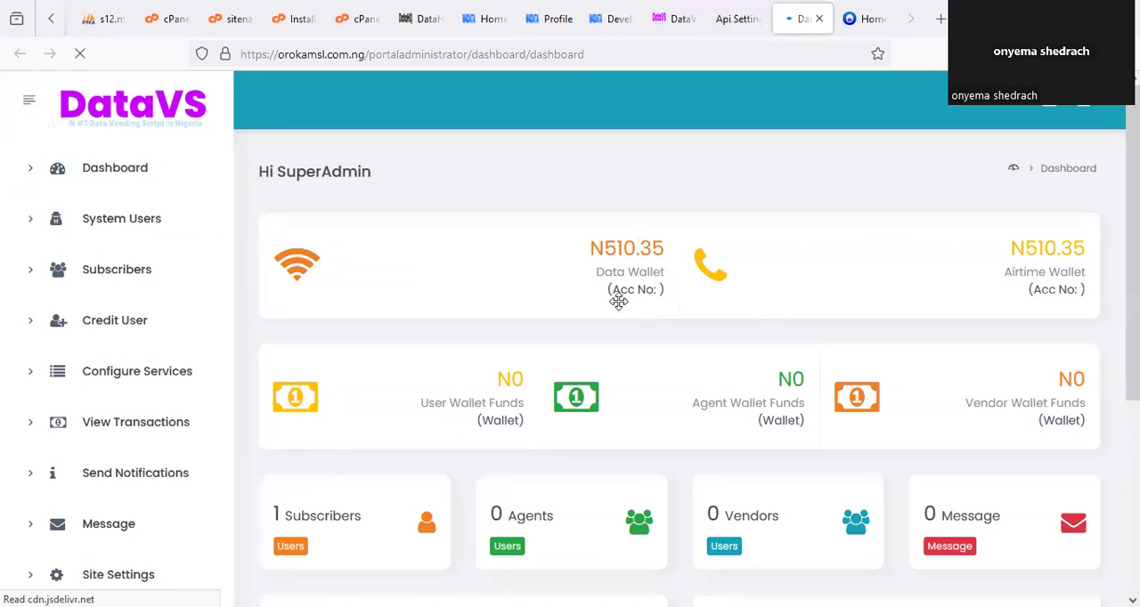
{"action": "left_click_drag", "start_coordinate": [623, 219], "coordinate": [688, 225]}
{"action": "mouse_move", "coordinate": [1063, 203]}
{"action": "left_mouse_down"}
{"action": "mouse_move", "coordinate": [1018, 241]}
{"action": "mouse_move", "coordinate": [1082, 210]}
{"action": "left_mouse_up"}
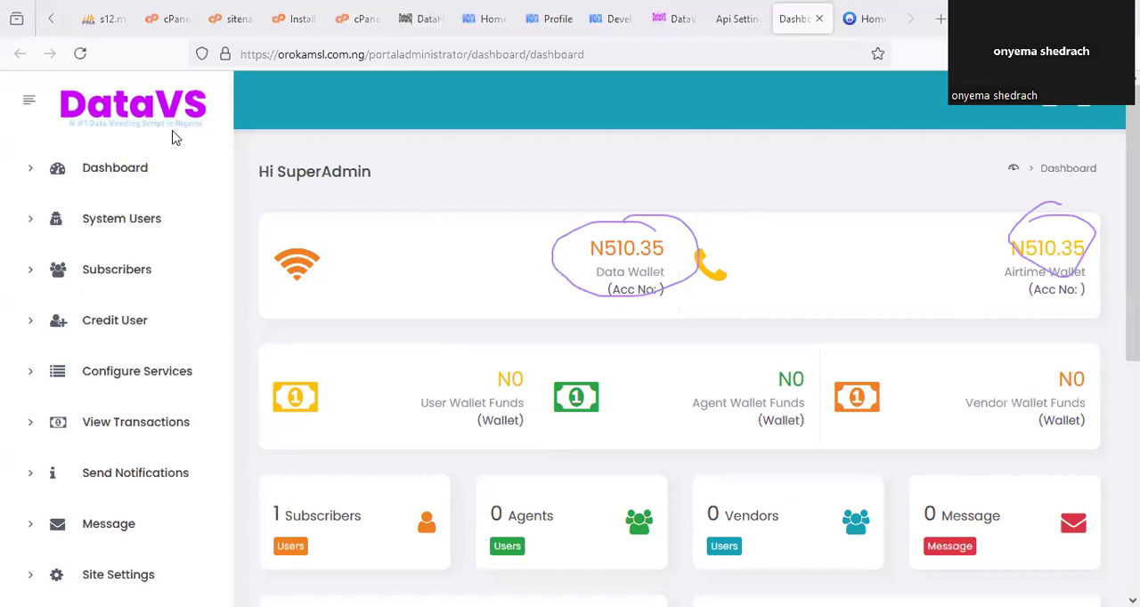
Compare the wallet balance on the DataHQ home page with the balances on the portal's admin dashboard.
{"action": "left_click", "coordinate": [423, 19]}
{"action": "left_click", "coordinate": [481, 19]}
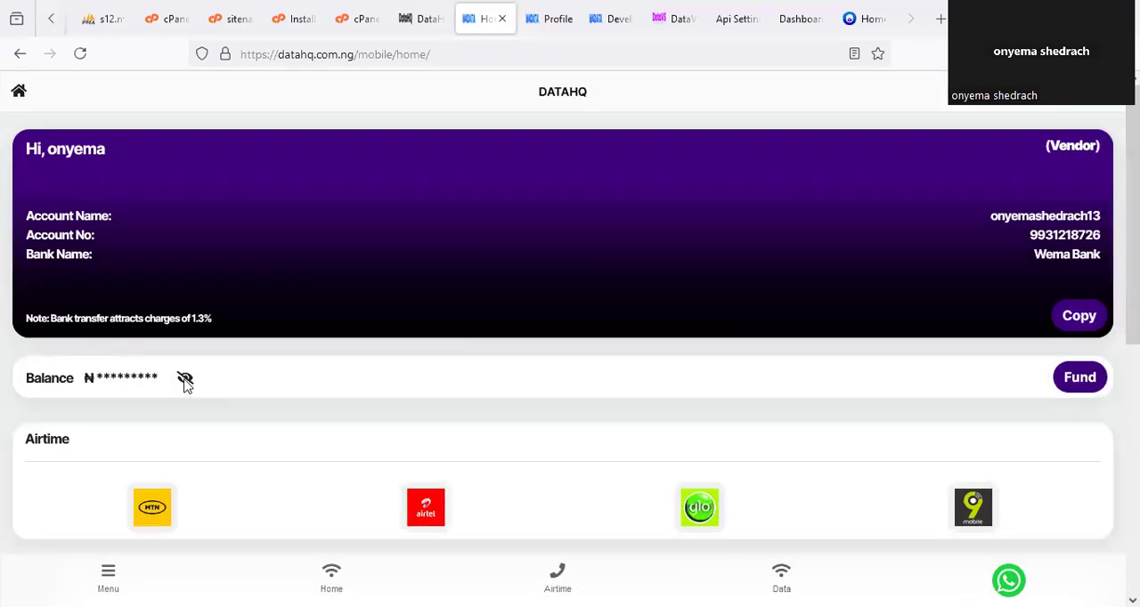
{"action": "left_click", "coordinate": [183, 381]}
{"action": "left_click", "coordinate": [757, 21]}
{"action": "left_click", "coordinate": [801, 22]}
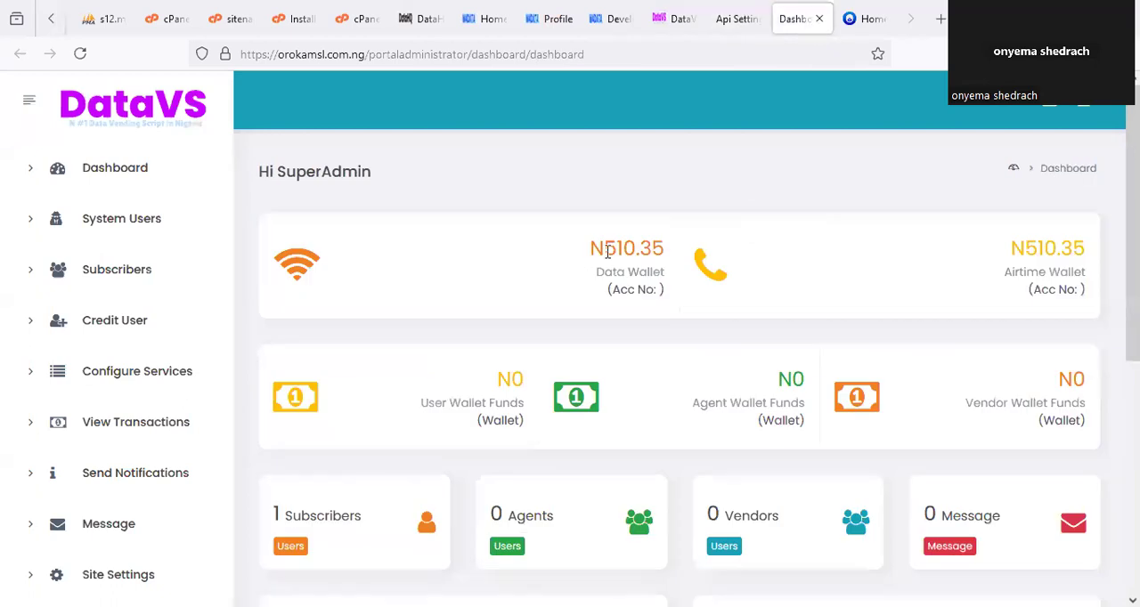
{"action": "left_click_drag", "start_coordinate": [614, 190], "coordinate": [611, 211]}
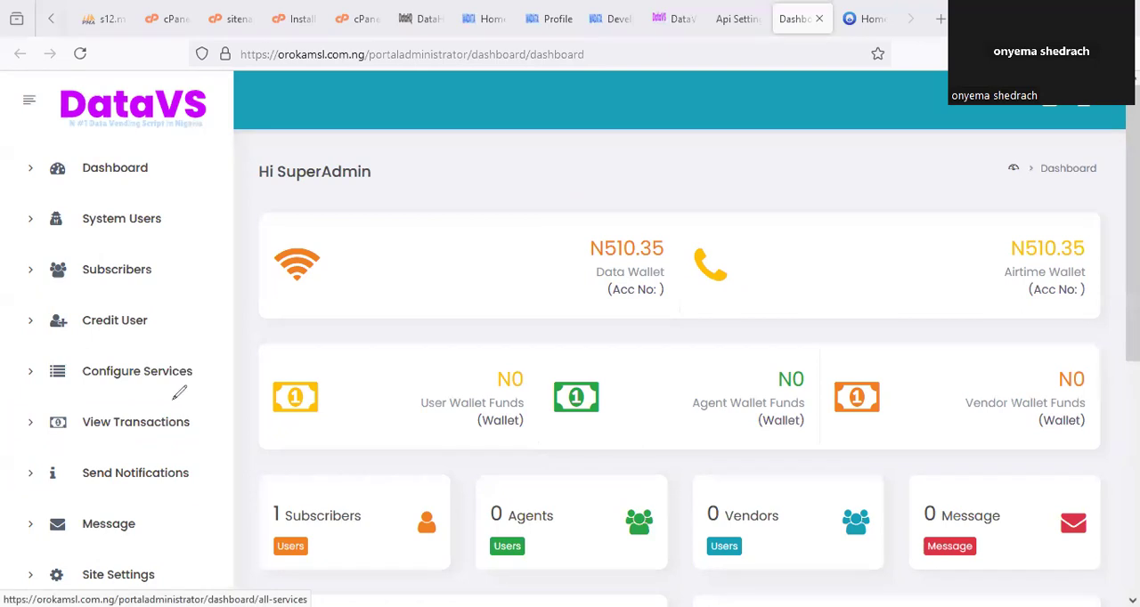
Open the portal's Data Plans management page from the service configuration.
{"action": "left_click_drag", "start_coordinate": [175, 392], "coordinate": [120, 347]}
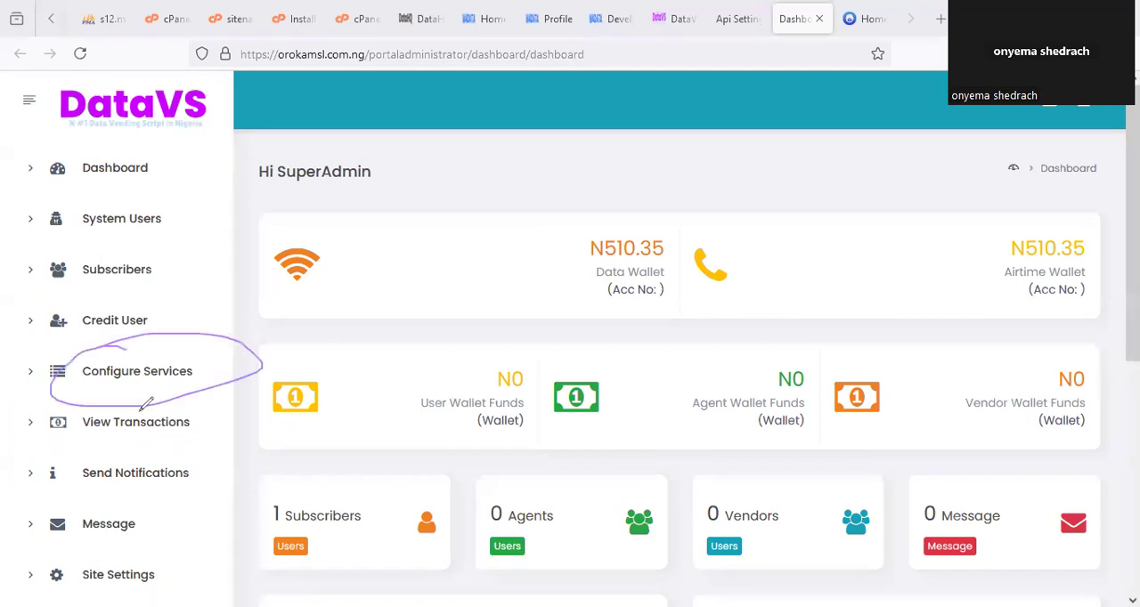
{"action": "left_click", "coordinate": [178, 376]}
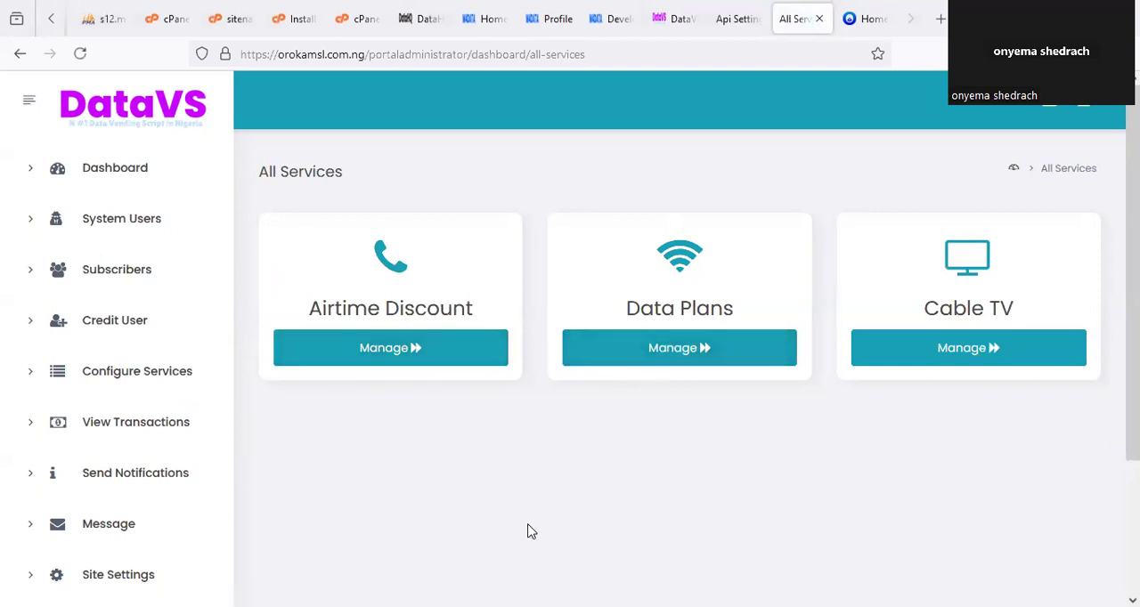
{"action": "mouse_move", "coordinate": [612, 270]}
{"action": "left_mouse_down"}
{"action": "mouse_move", "coordinate": [728, 349]}
{"action": "mouse_move", "coordinate": [586, 281]}
{"action": "left_mouse_up"}
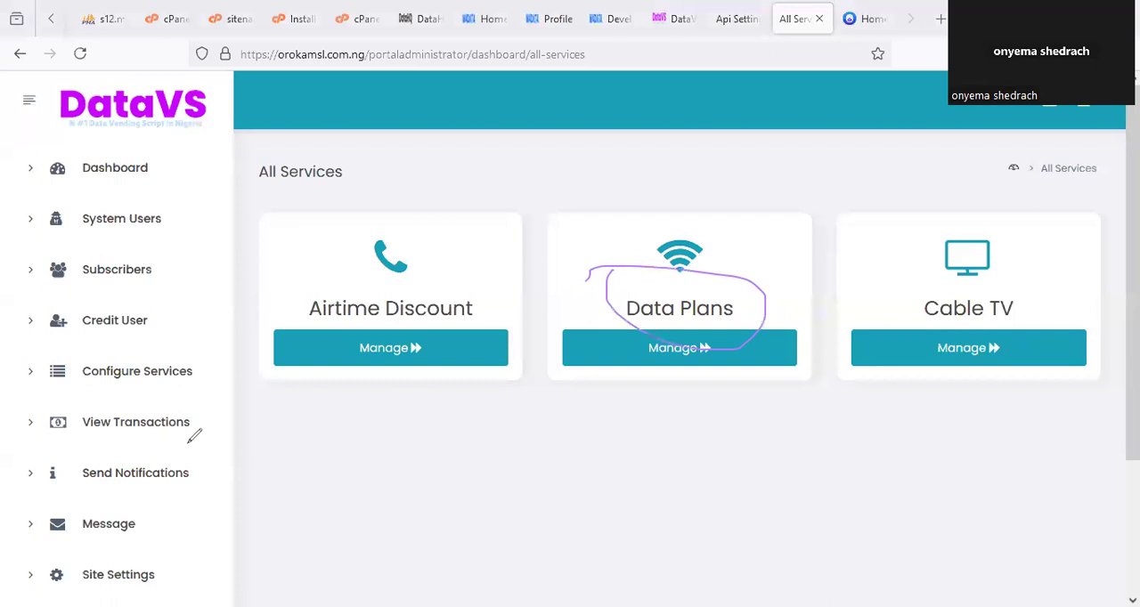
{"action": "left_click", "coordinate": [686, 356]}
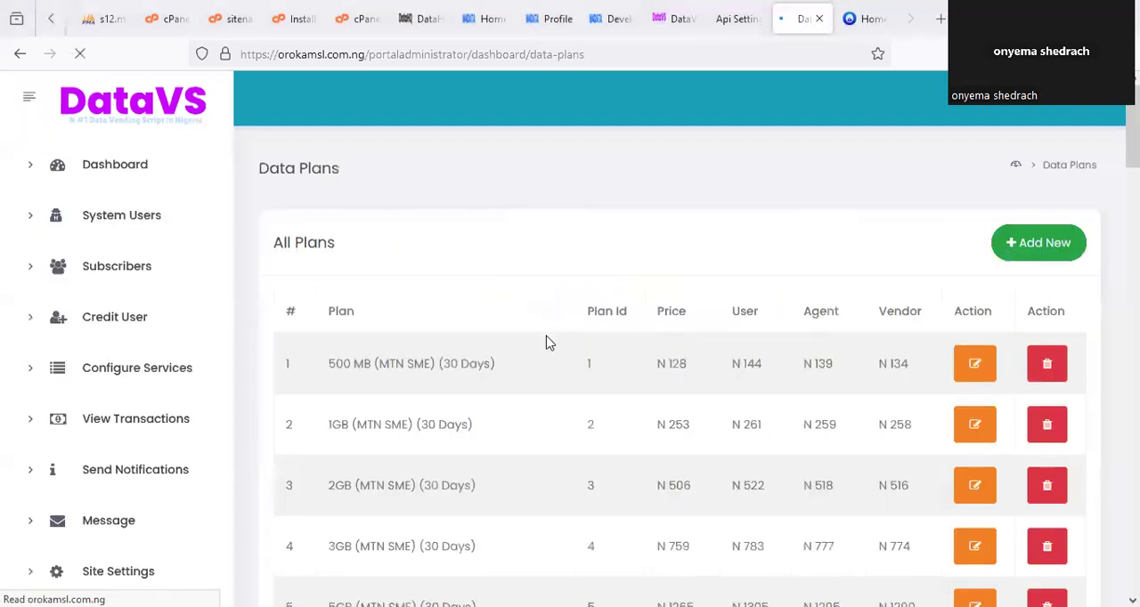
{"action": "scroll", "coordinate": [630, 290], "scroll_direction": "down", "scroll_amount": 2}
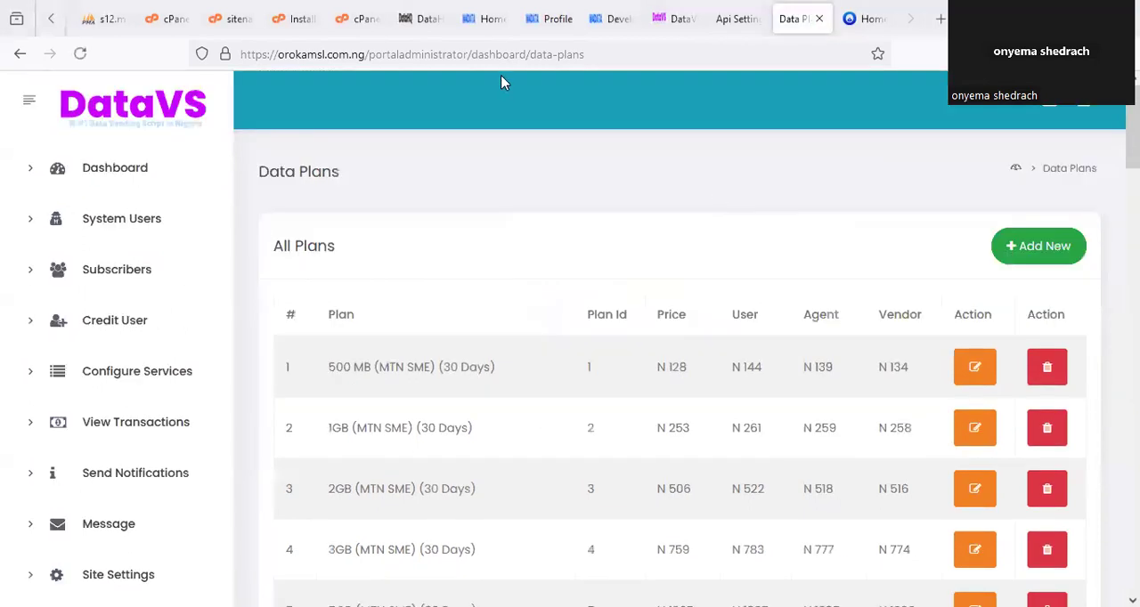
Open DataHQ's Pricing page and examine the vendor prices in the Data Plan table.
{"action": "left_click", "coordinate": [548, 19]}
{"action": "left_click", "coordinate": [712, 435]}
{"action": "left_click", "coordinate": [107, 577]}
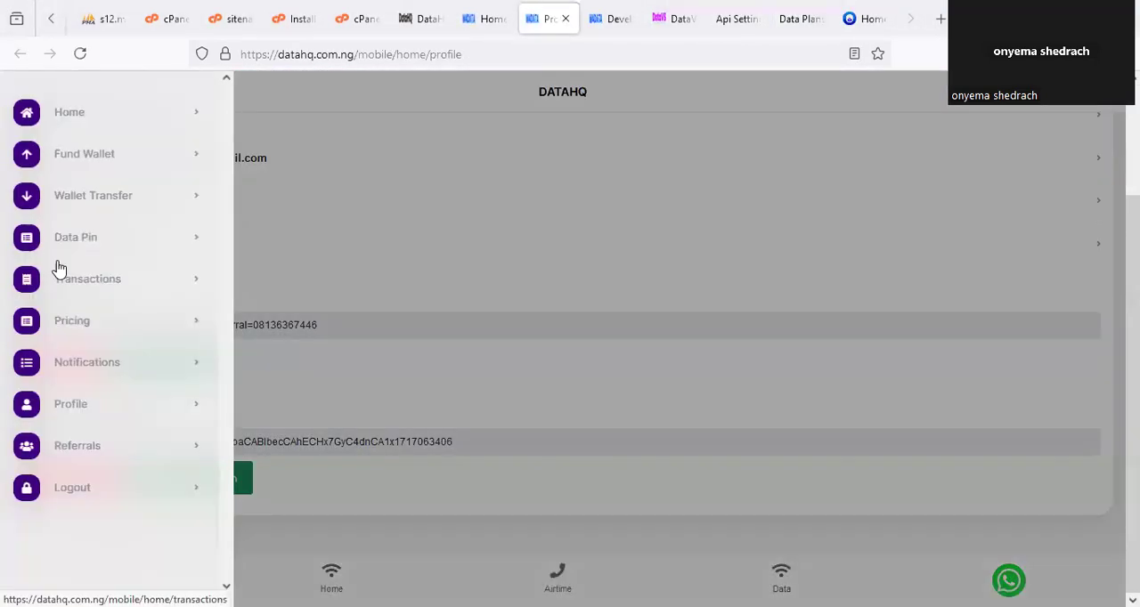
{"action": "left_click", "coordinate": [78, 326]}
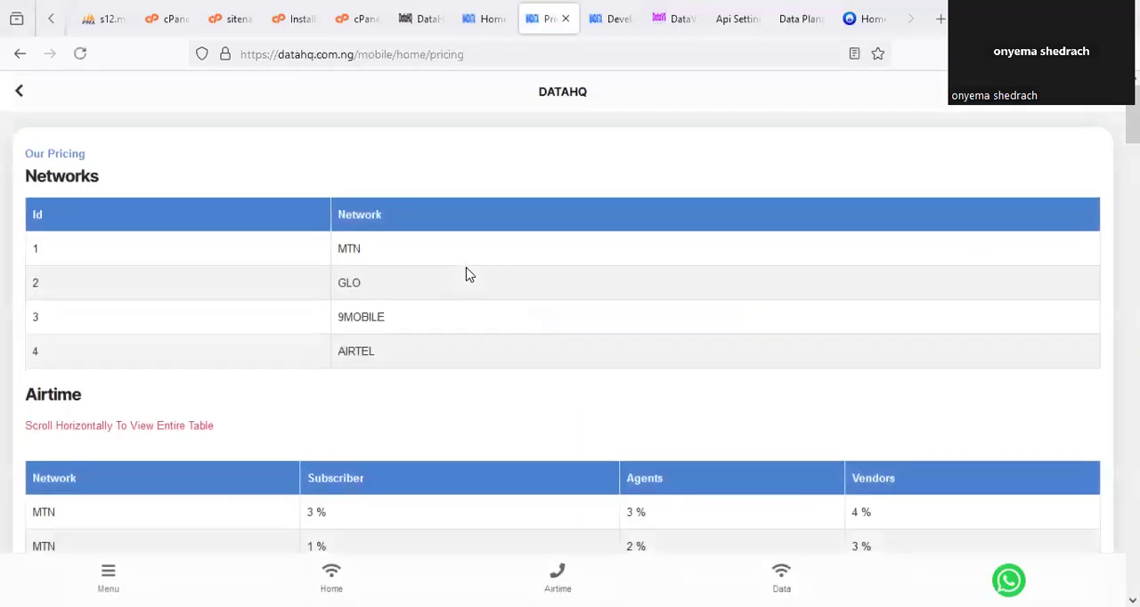
{"action": "scroll", "coordinate": [481, 281], "scroll_direction": "down", "scroll_amount": 5}
{"action": "scroll", "coordinate": [503, 285], "scroll_direction": "down", "scroll_amount": 4}
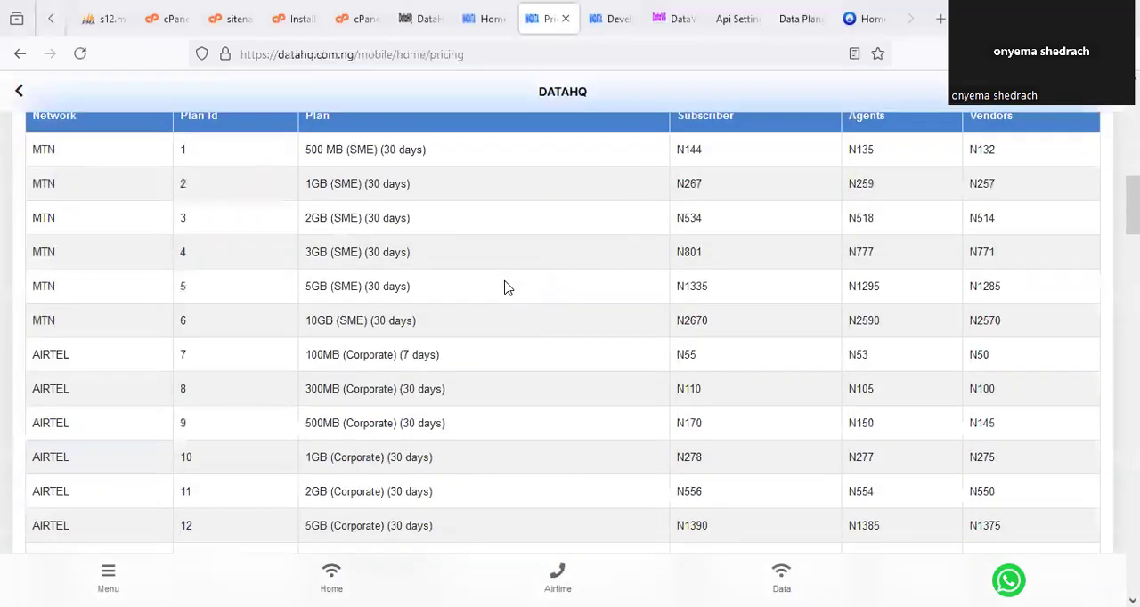
{"action": "scroll", "coordinate": [512, 288], "scroll_direction": "up", "scroll_amount": 1}
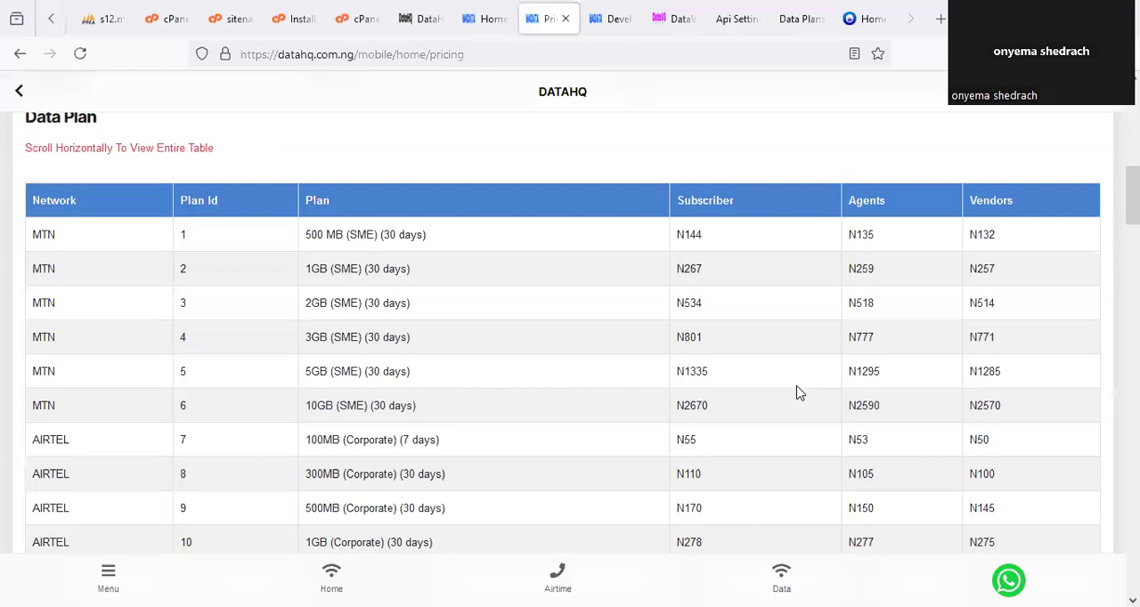
{"action": "left_click_drag", "start_coordinate": [980, 219], "coordinate": [999, 226]}
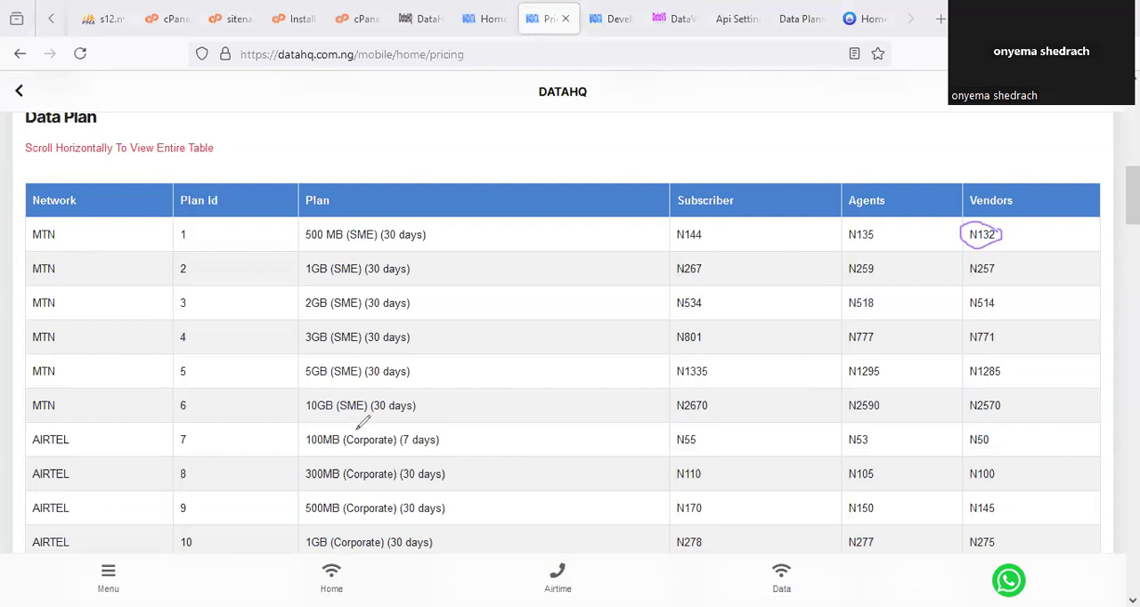
Open the 500 MB MTN SME (30 Days) plan for editing in the portal's Data Plans list.
{"action": "left_click", "coordinate": [777, 24]}
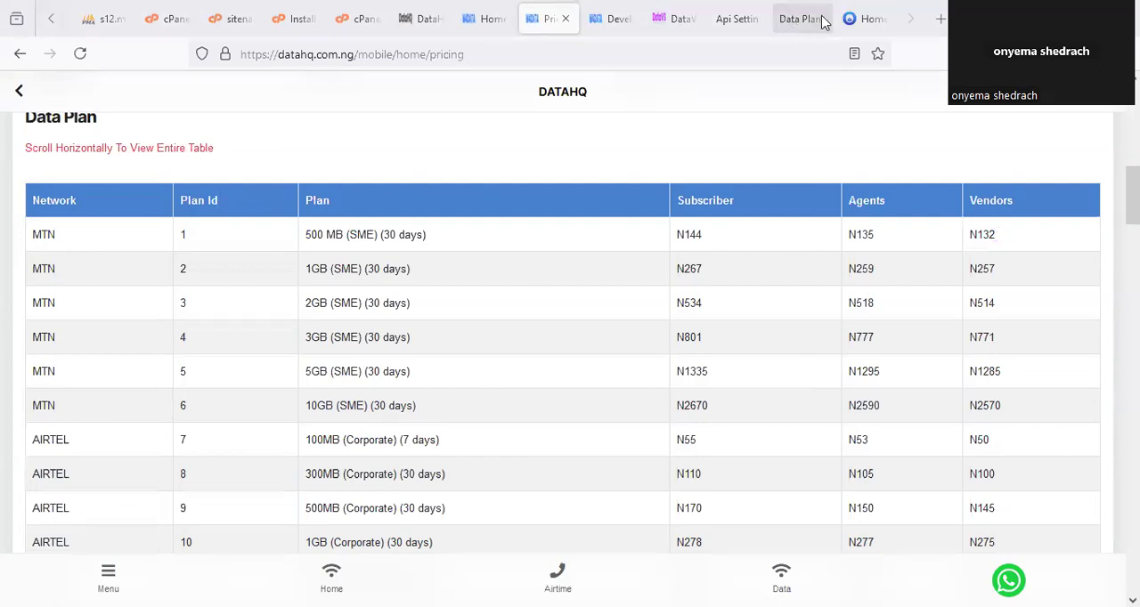
{"action": "left_click", "coordinate": [813, 19]}
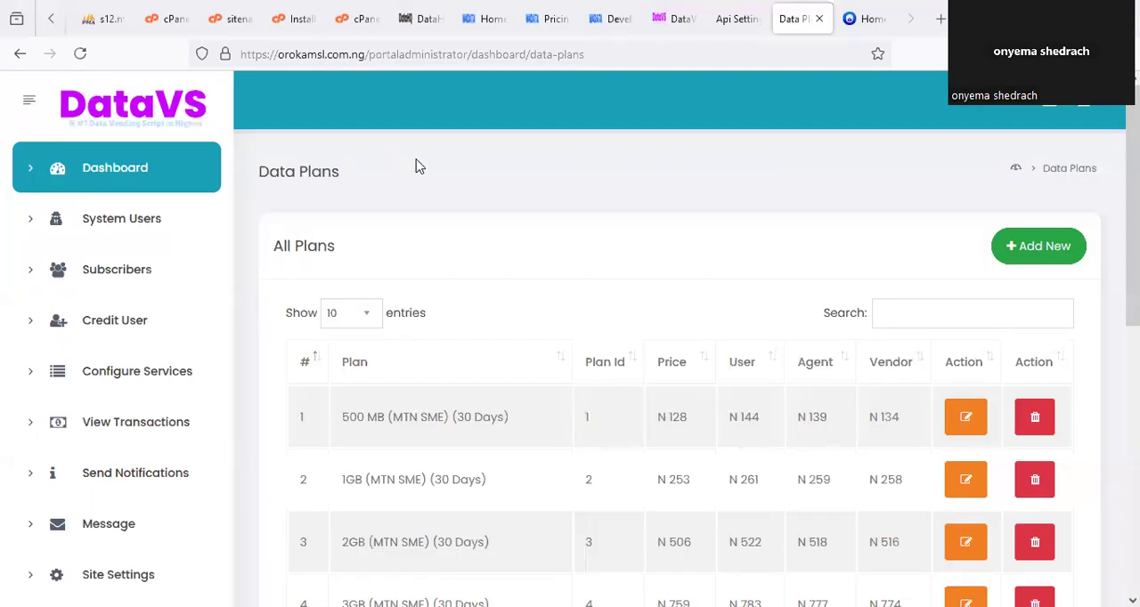
{"action": "scroll", "coordinate": [656, 244], "scroll_direction": "down", "scroll_amount": 2}
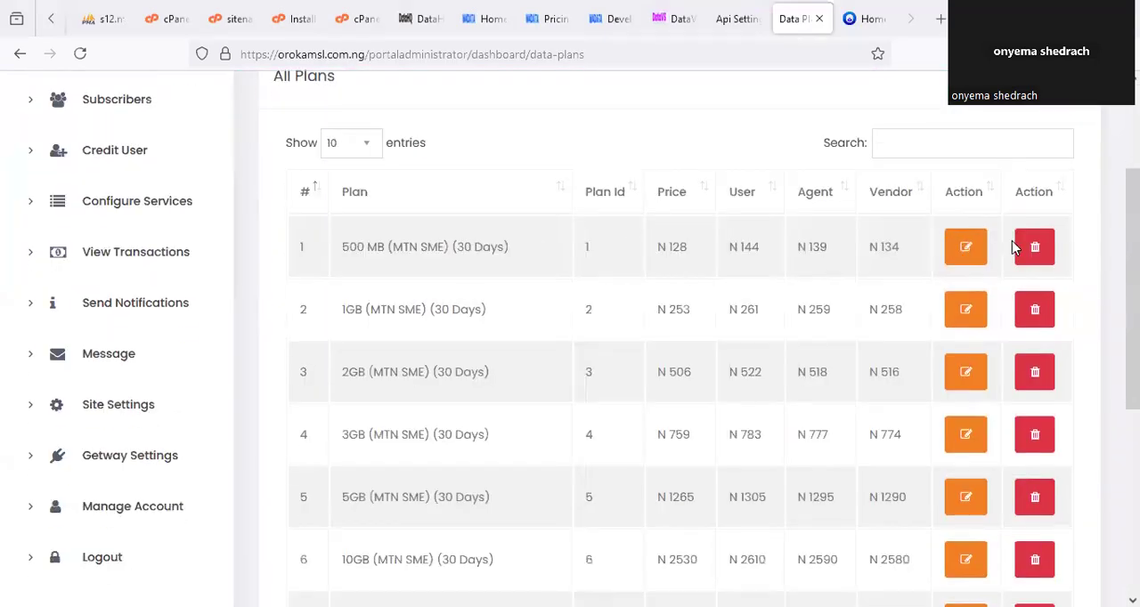
{"action": "scroll", "coordinate": [972, 230], "scroll_direction": "down", "scroll_amount": 1}
{"action": "scroll", "coordinate": [968, 222], "scroll_direction": "down", "scroll_amount": 1}
{"action": "left_click", "coordinate": [966, 173]}
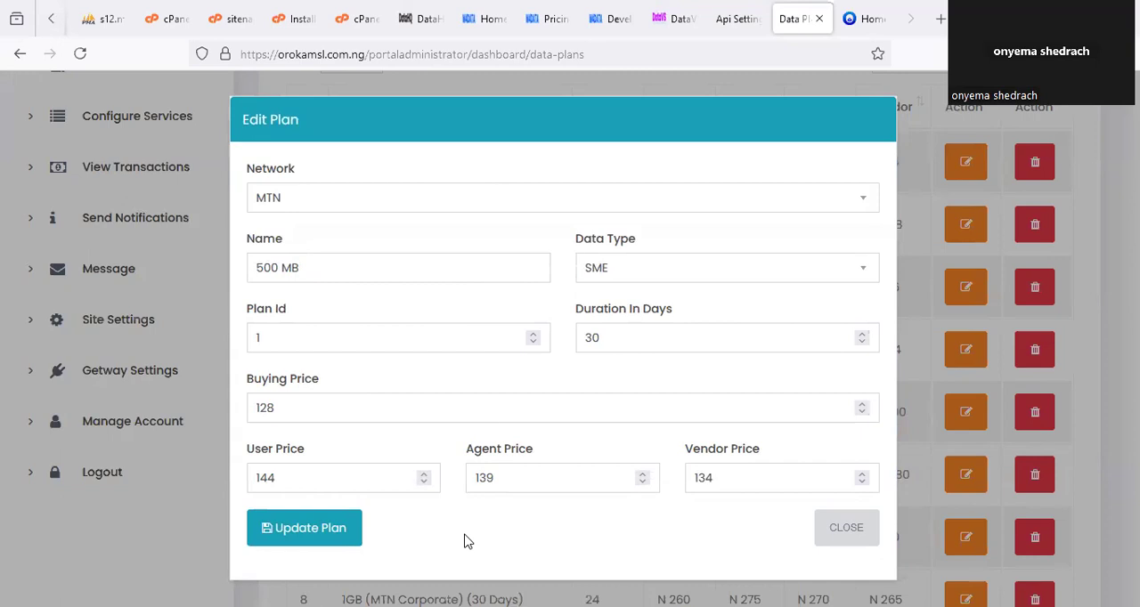
{"action": "left_click_drag", "start_coordinate": [290, 287], "coordinate": [286, 297]}
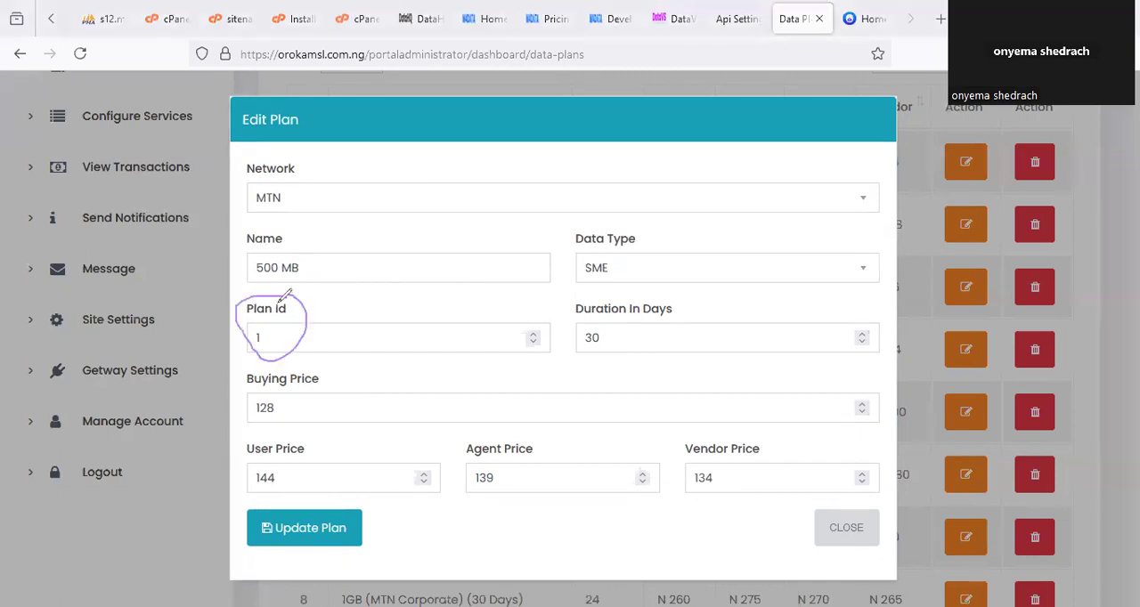
Look up the Plan Id and vendor price of the MTN 500 MB SME plan on DataHQ's Pricing page.
{"action": "left_click", "coordinate": [545, 19]}
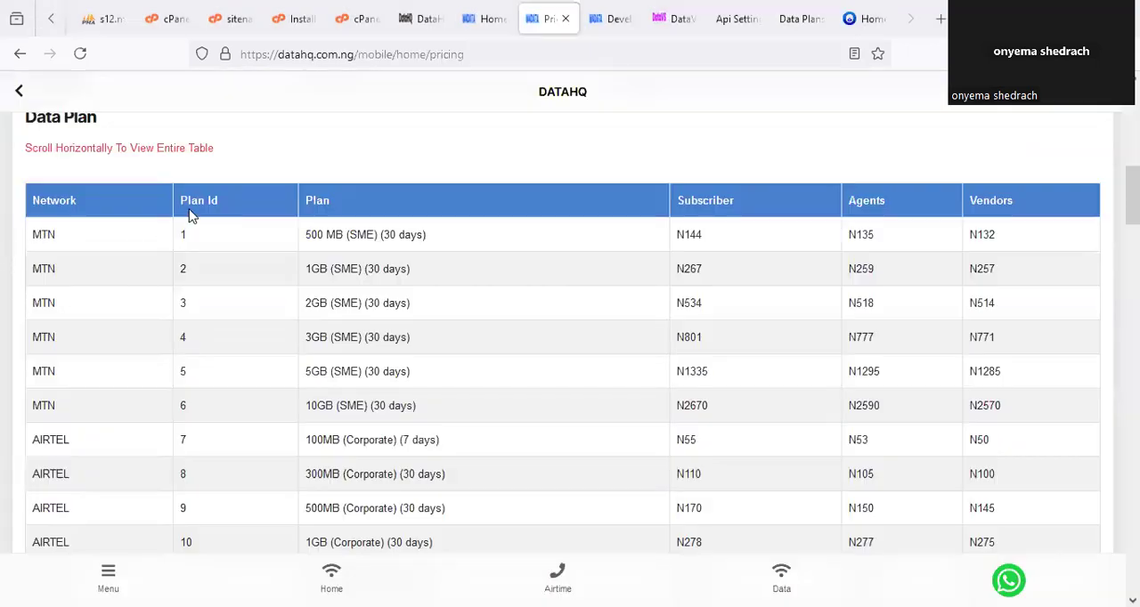
{"action": "left_click_drag", "start_coordinate": [177, 194], "coordinate": [223, 200]}
{"action": "mouse_move", "coordinate": [160, 234]}
{"action": "left_mouse_down"}
{"action": "mouse_move", "coordinate": [183, 218]}
{"action": "mouse_move", "coordinate": [219, 233]}
{"action": "mouse_move", "coordinate": [189, 192]}
{"action": "left_mouse_up"}
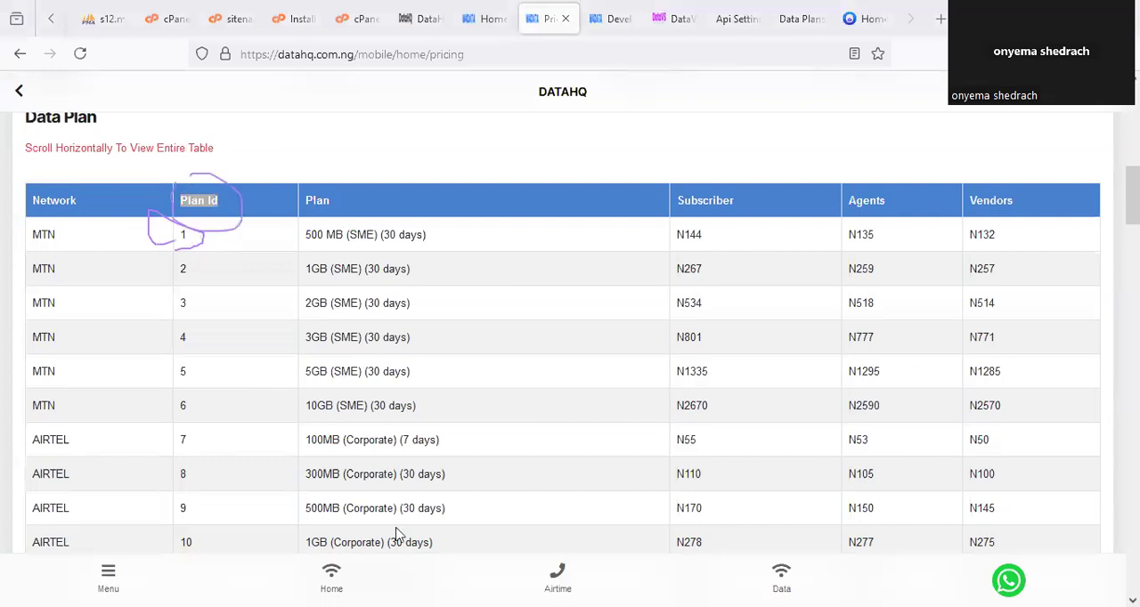
{"action": "left_click_drag", "start_coordinate": [990, 221], "coordinate": [1010, 224]}
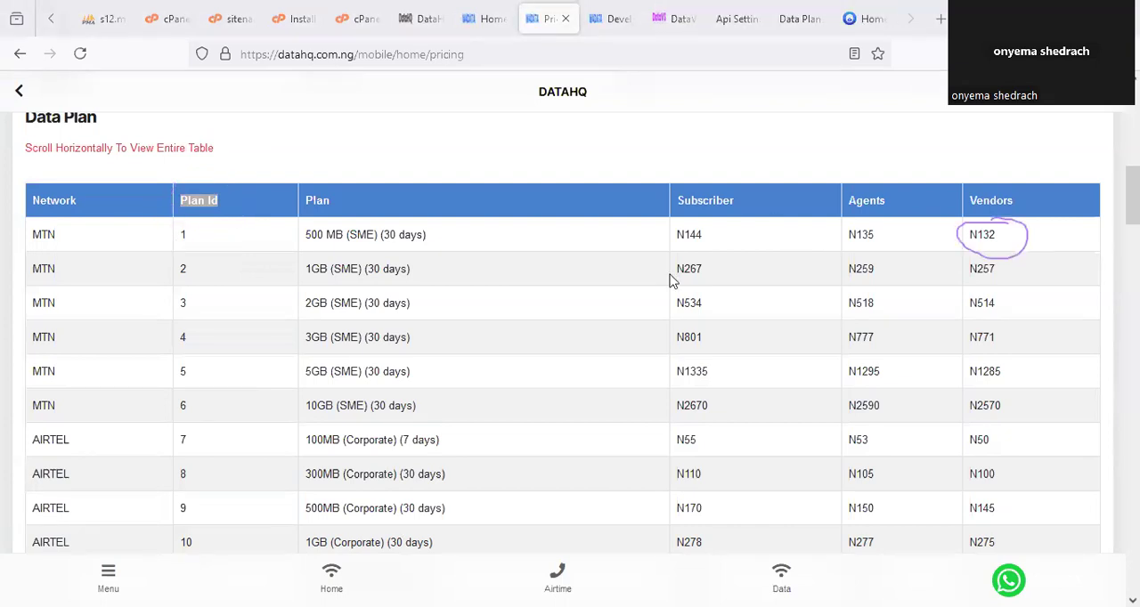
Set the Buying Price of the portal's 500 MB MTN SME plan to 132.
{"action": "key", "text": "ctrl+Tab"}
{"action": "left_click", "coordinate": [293, 398]}
{"action": "key", "text": "BackSpace"}
{"action": "key", "text": "BackSpace"}
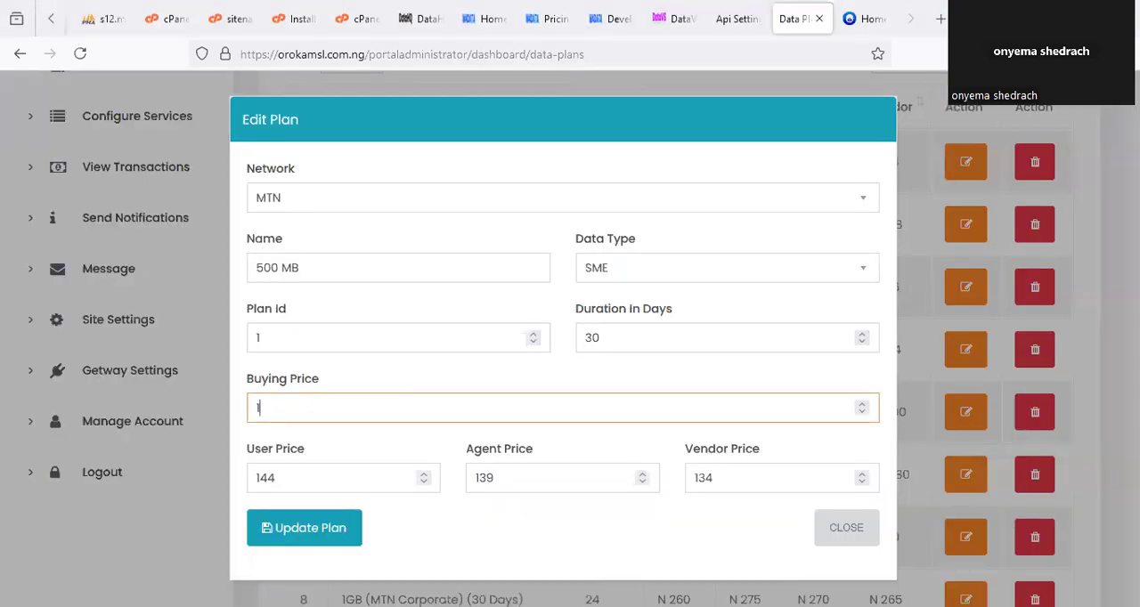
{"action": "type", "text": "42"}
{"action": "key", "text": "BackSpace"}
{"action": "key", "text": "BackSpace"}
{"action": "type", "text": "32"}
{"action": "key", "text": "alt+Tab"}
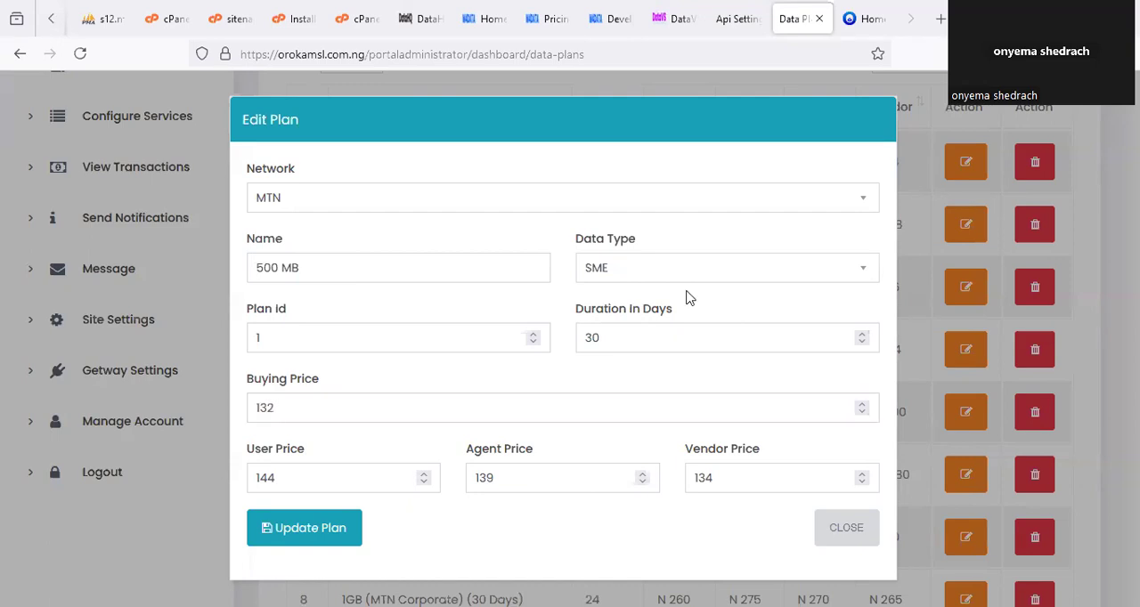
{"action": "left_click_drag", "start_coordinate": [262, 435], "coordinate": [286, 479]}
{"action": "mouse_move", "coordinate": [454, 443]}
{"action": "left_mouse_down"}
{"action": "mouse_move", "coordinate": [554, 470]}
{"action": "mouse_move", "coordinate": [524, 440]}
{"action": "left_mouse_up"}
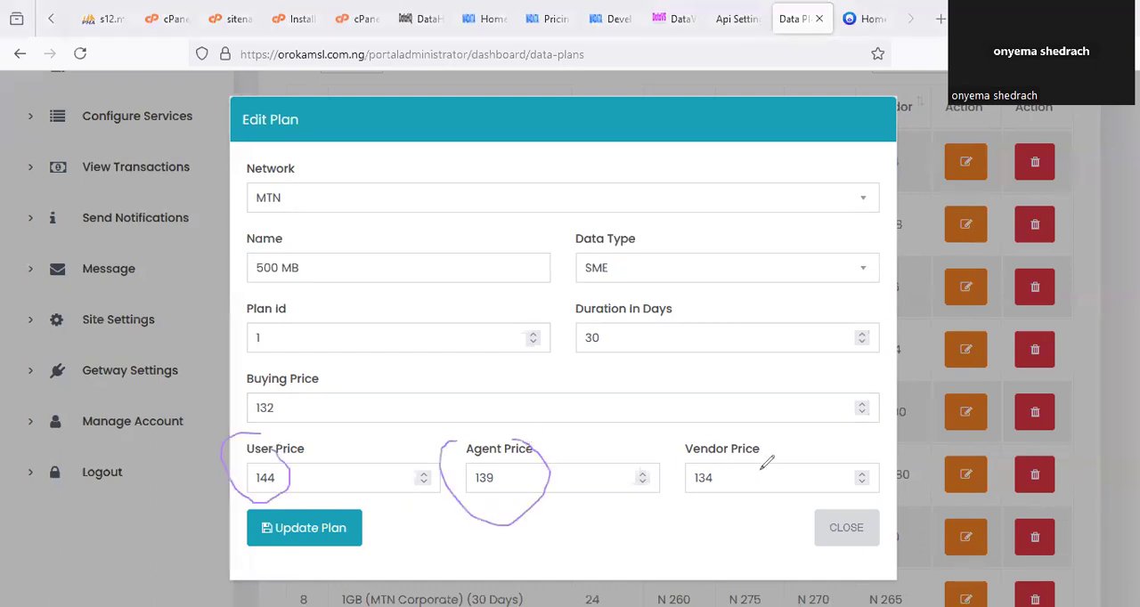
{"action": "left_click_drag", "start_coordinate": [712, 427], "coordinate": [740, 445]}
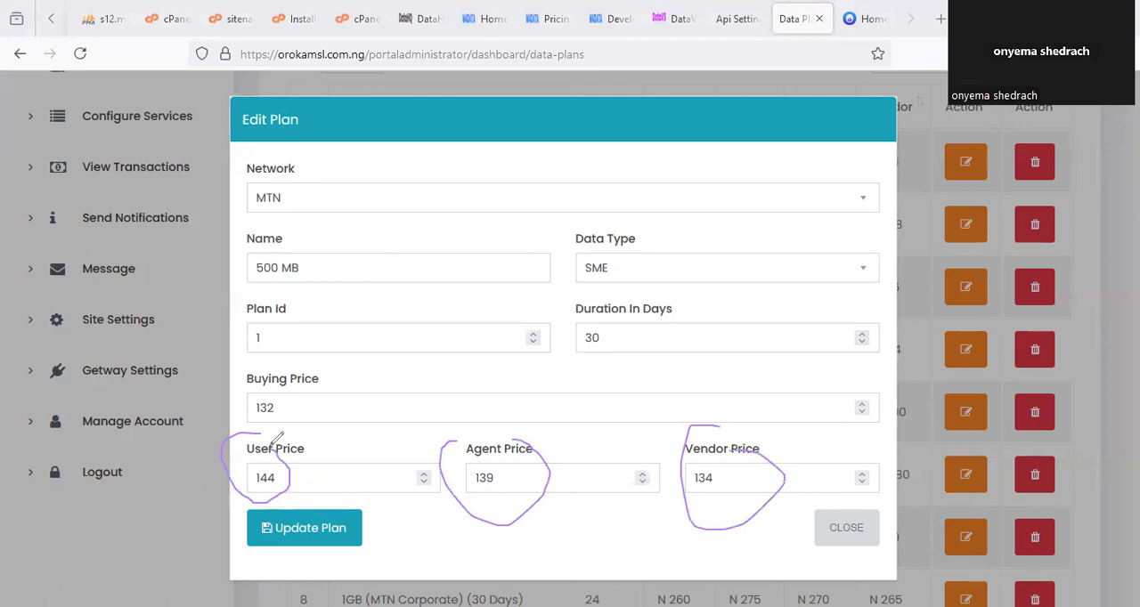
Set the 500 MB MTN SME plan's User Price to 150, Agent Price to 145 and Vendor Price to 140, and update the plan.
{"action": "double_click", "coordinate": [265, 478]}
{"action": "type", "text": "150"}
{"action": "double_click", "coordinate": [469, 478]}
{"action": "type", "text": "145"}
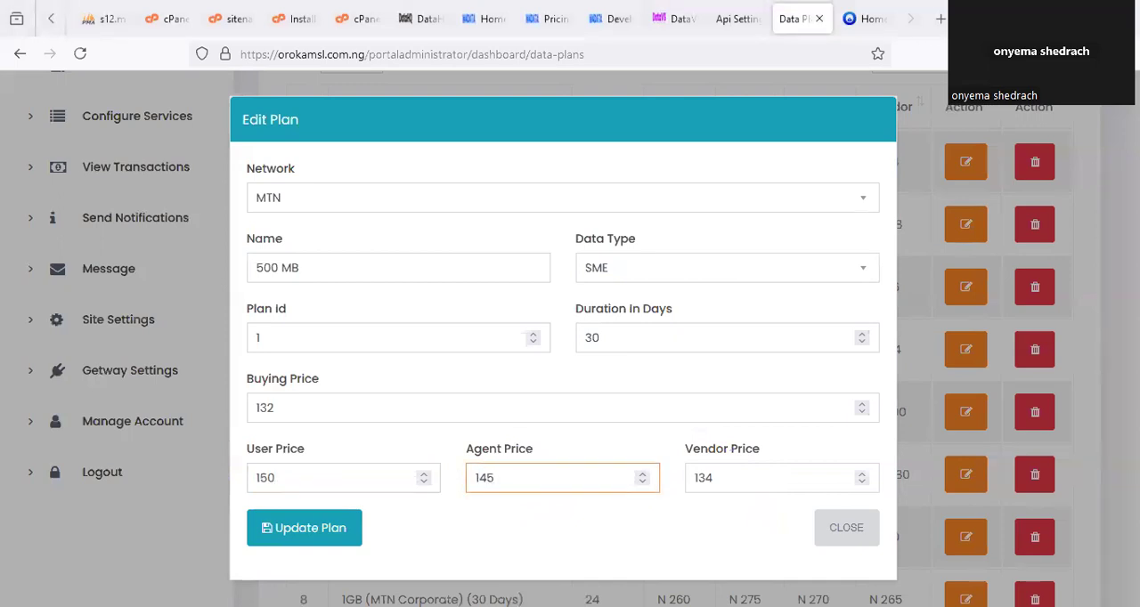
{"action": "key", "text": "Tab"}
{"action": "type", "text": "140"}
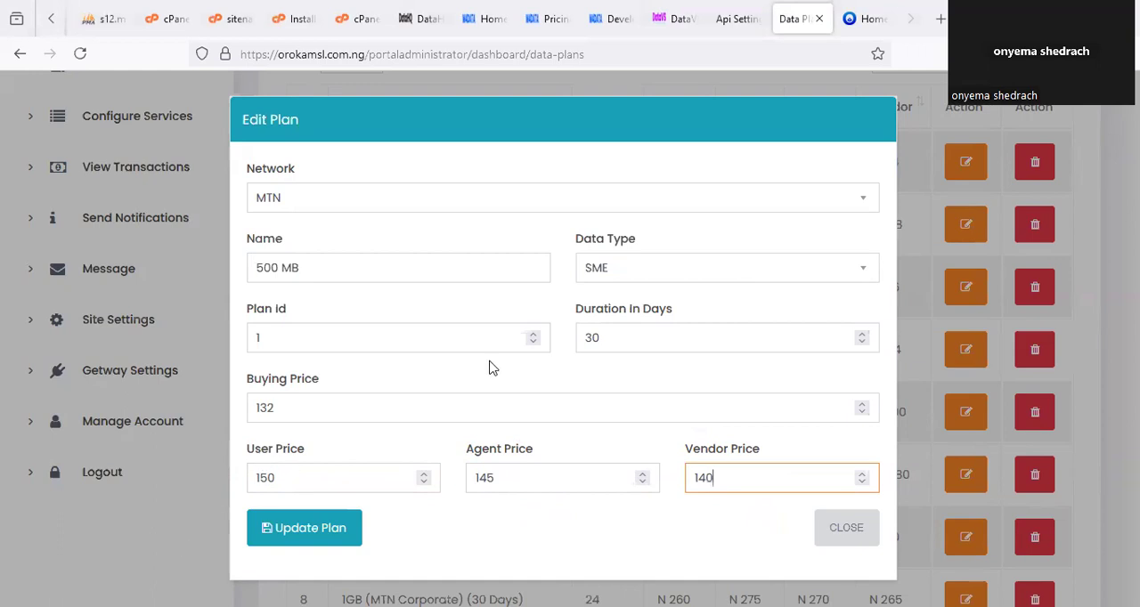
{"action": "left_click_drag", "start_coordinate": [267, 449], "coordinate": [294, 453]}
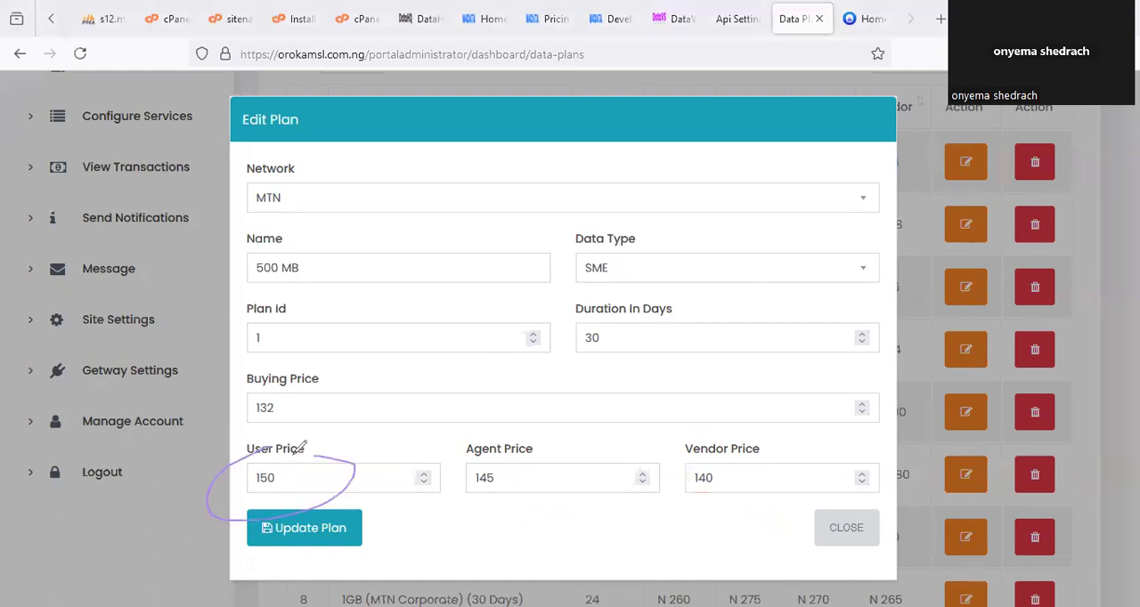
{"action": "left_click_drag", "start_coordinate": [249, 389], "coordinate": [287, 390]}
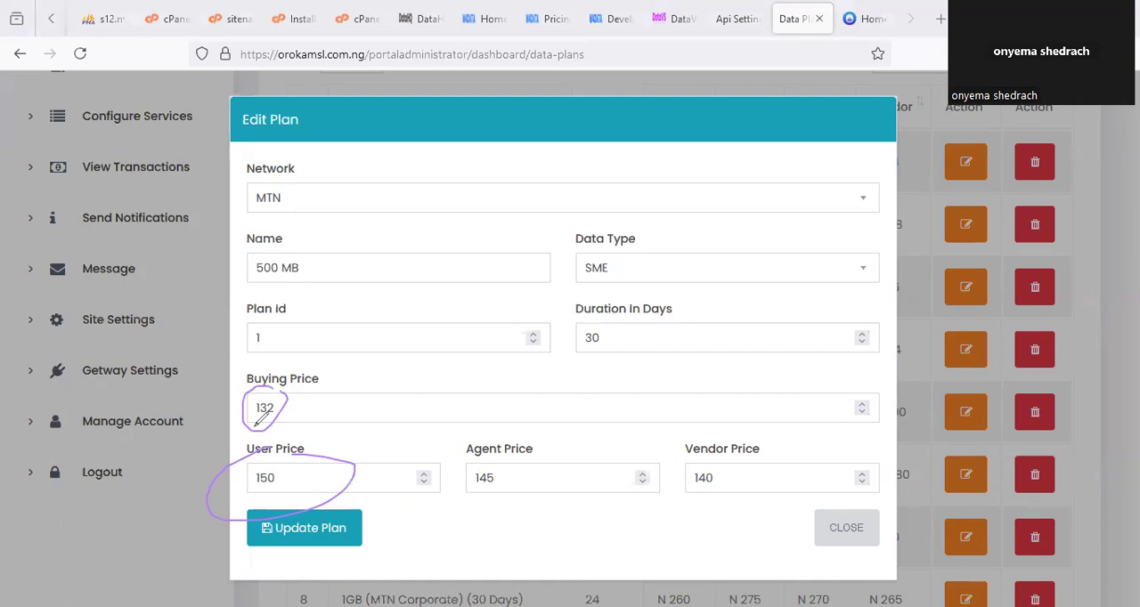
{"action": "left_click", "coordinate": [298, 528]}
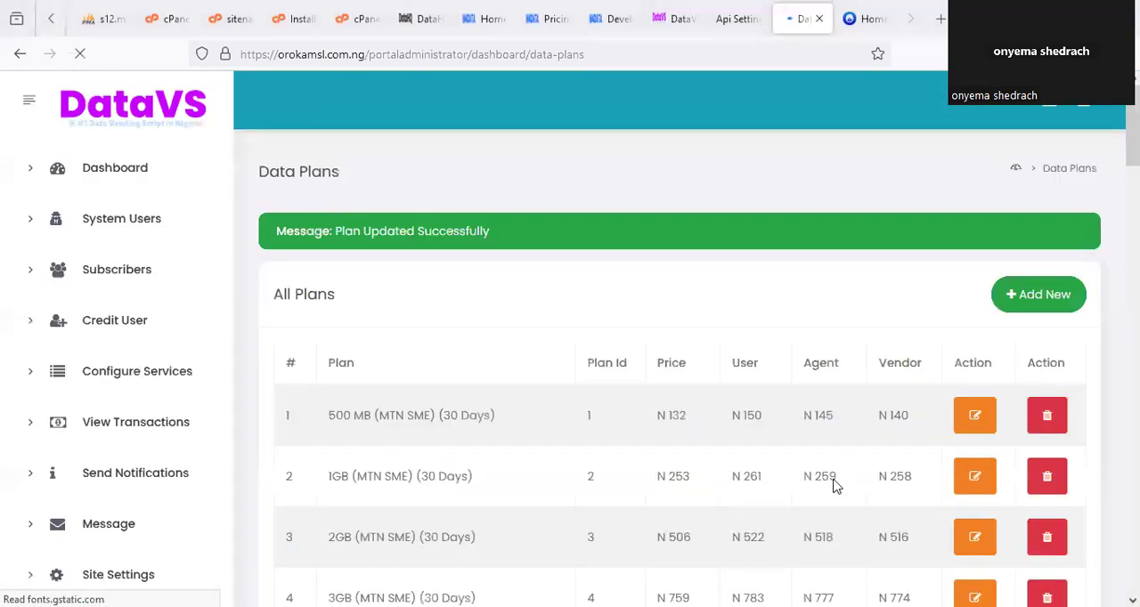
Open the 1GB MTN SME (30 Days) plan for editing in the portal's Data Plans list.
{"action": "scroll", "coordinate": [835, 485], "scroll_direction": "down", "scroll_amount": 3}
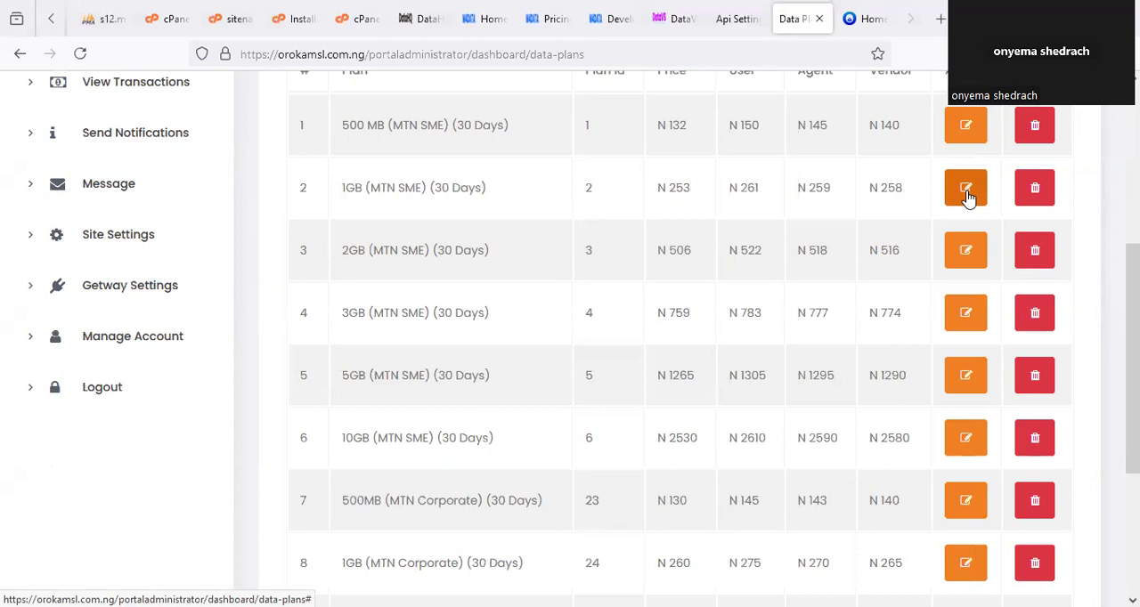
{"action": "left_click", "coordinate": [658, 20]}
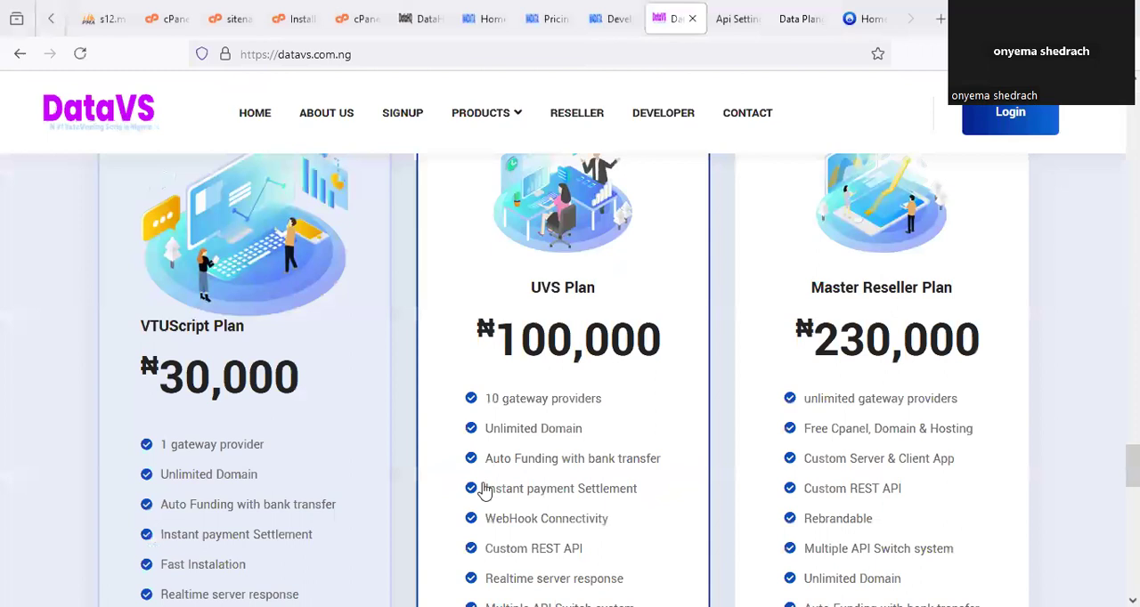
{"action": "scroll", "coordinate": [484, 491], "scroll_direction": "down", "scroll_amount": 2}
{"action": "scroll", "coordinate": [587, 441], "scroll_direction": "up", "scroll_amount": 4}
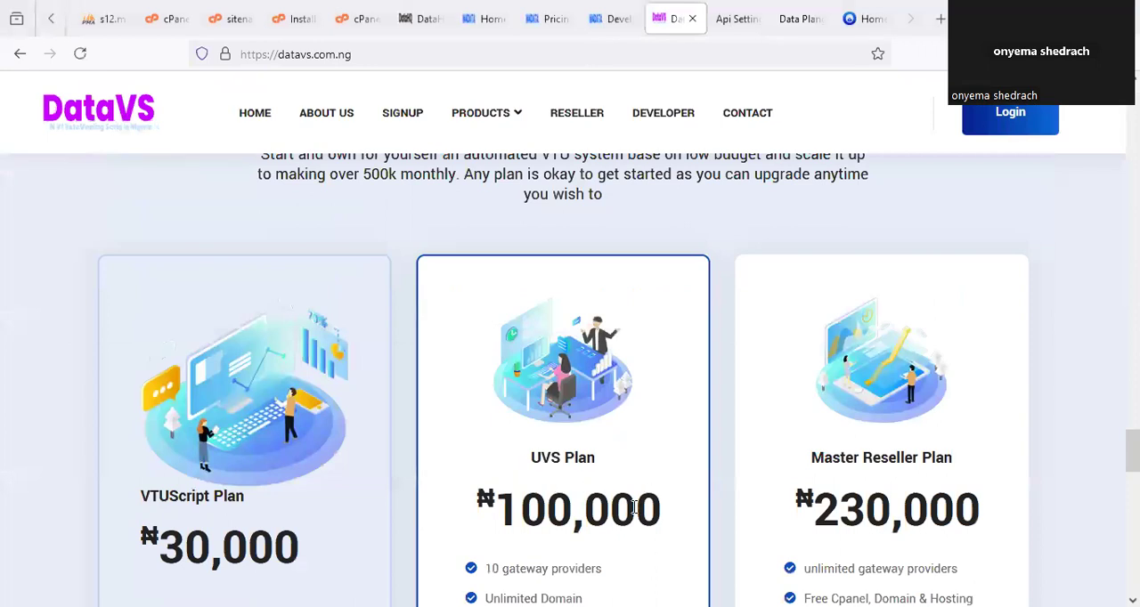
{"action": "left_click", "coordinate": [798, 19]}
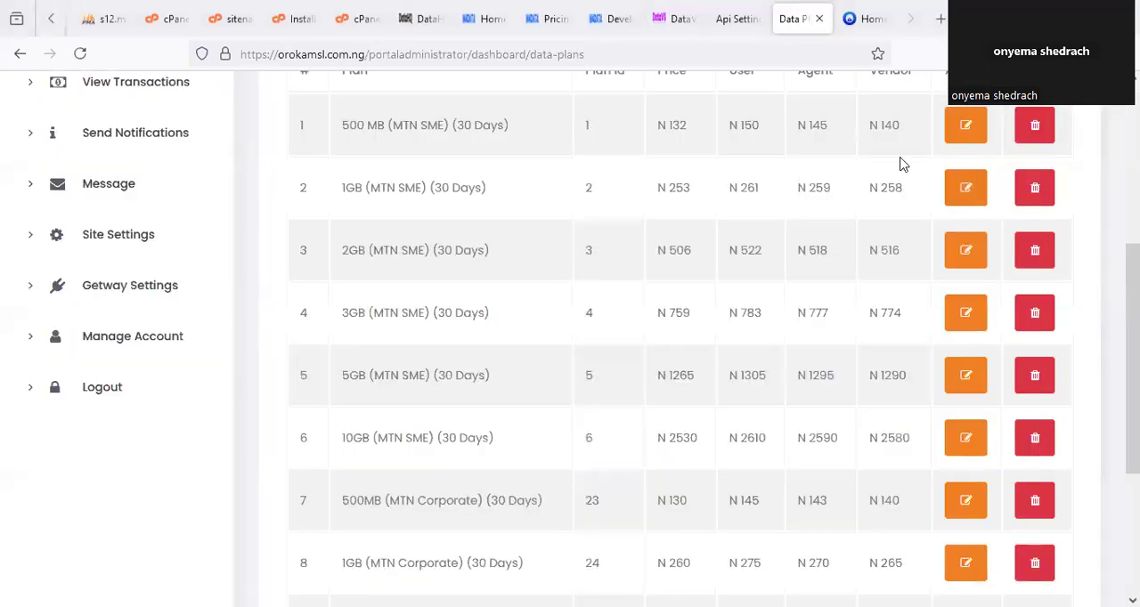
{"action": "left_click", "coordinate": [965, 187]}
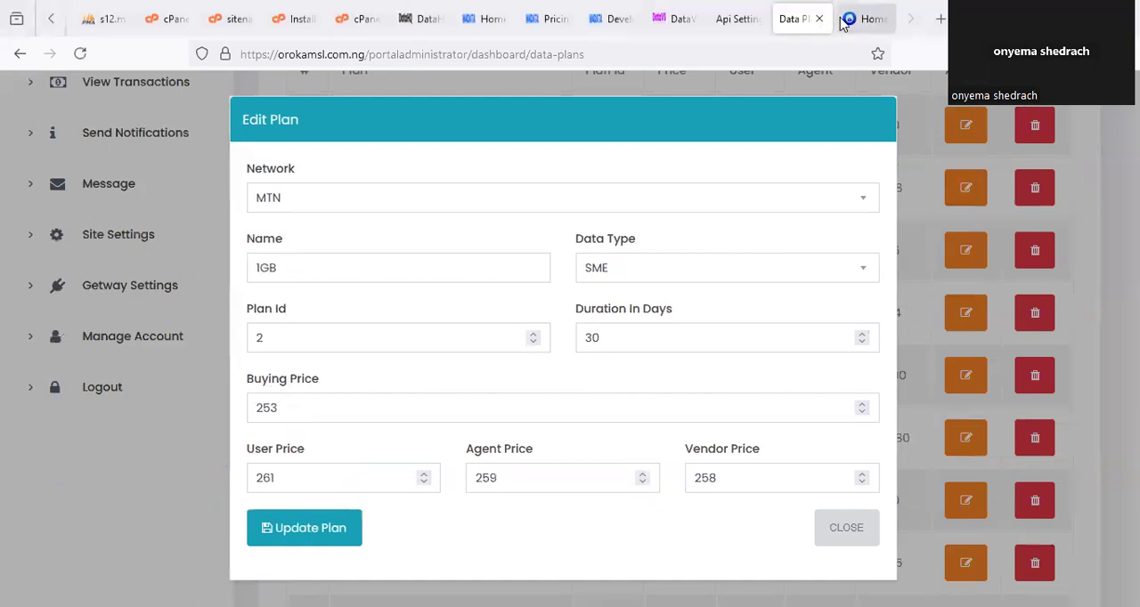
Look up the vendor price of the MTN 1GB SME plan on DataHQ's Pricing page.
{"action": "left_click", "coordinate": [419, 19]}
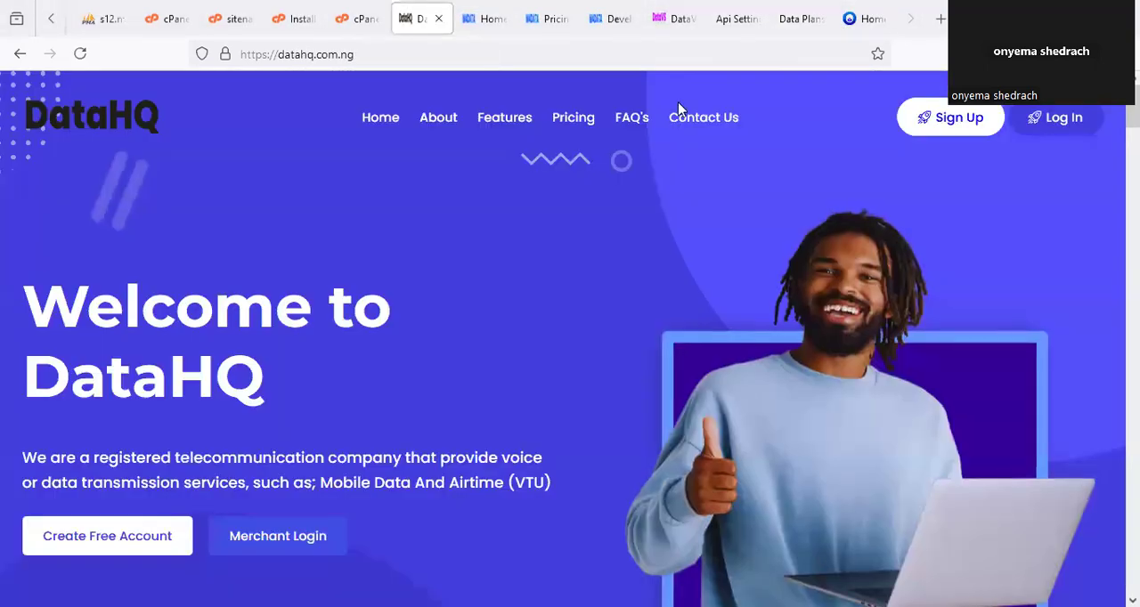
{"action": "left_click", "coordinate": [549, 19]}
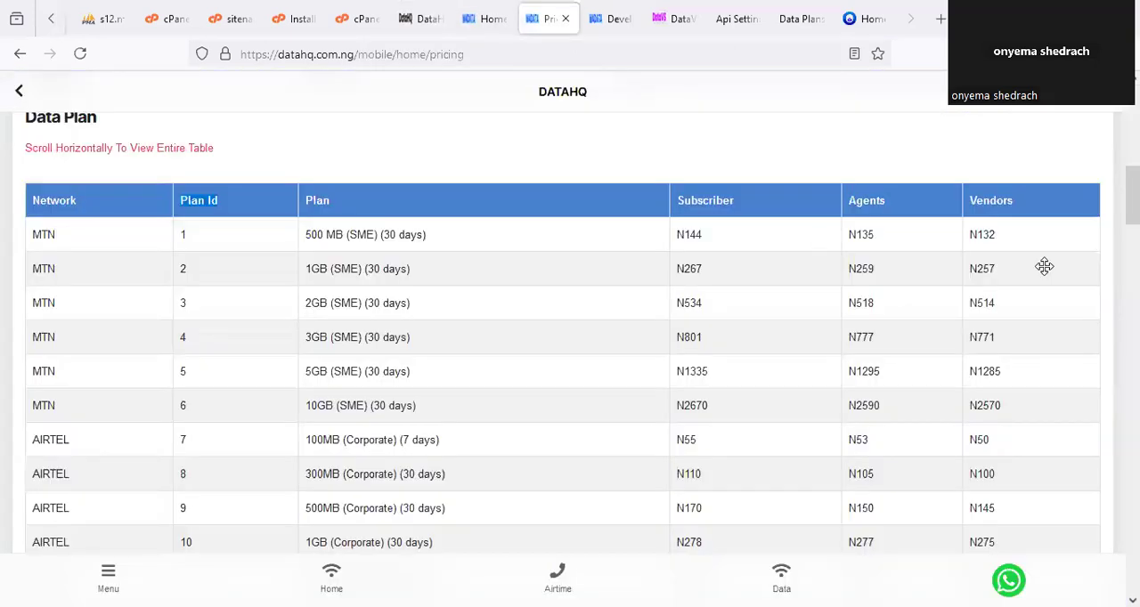
{"action": "scroll", "coordinate": [975, 165], "scroll_direction": "down", "scroll_amount": 2}
{"action": "left_click_drag", "start_coordinate": [970, 169], "coordinate": [1017, 169]}
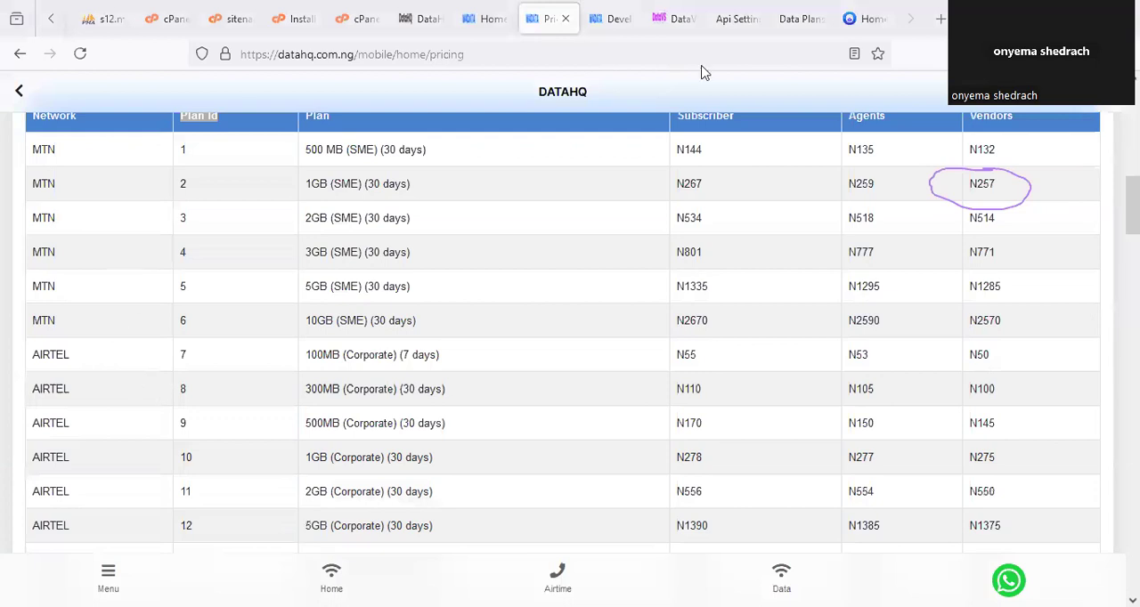
Set the Buying Price of the portal's 1GB MTN SME plan to 257.
{"action": "left_click", "coordinate": [806, 18]}
{"action": "left_click", "coordinate": [305, 410]}
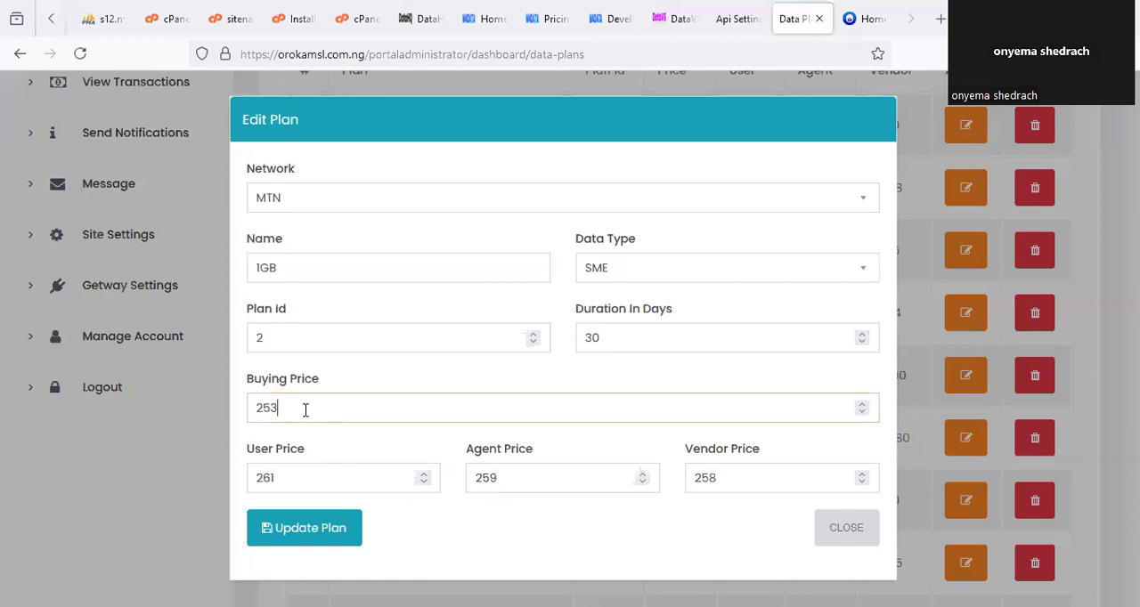
{"action": "key", "text": "BackSpace"}
{"action": "type", "text": "7"}
Set the 1GB MTN SME plan's User Price to 275, Agent Price to 270 and Vendor Price to 265, and update the plan.
{"action": "left_click", "coordinate": [298, 482]}
{"action": "key", "text": "BackSpace"}
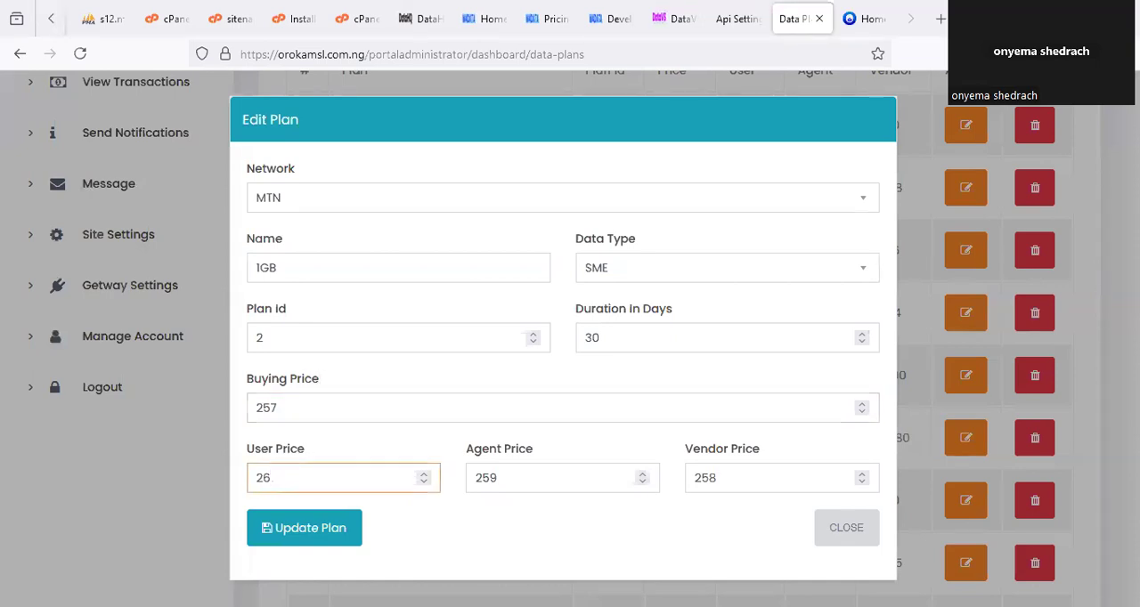
{"action": "key", "text": "BackSpace"}
{"action": "key", "text": "BackSpace"}
{"action": "left_click", "coordinate": [511, 478]}
{"action": "key", "text": "BackSpace"}
{"action": "key", "text": "BackSpace"}
{"action": "type", "text": "70"}
{"action": "double_click", "coordinate": [727, 469]}
{"action": "type", "text": "2"}
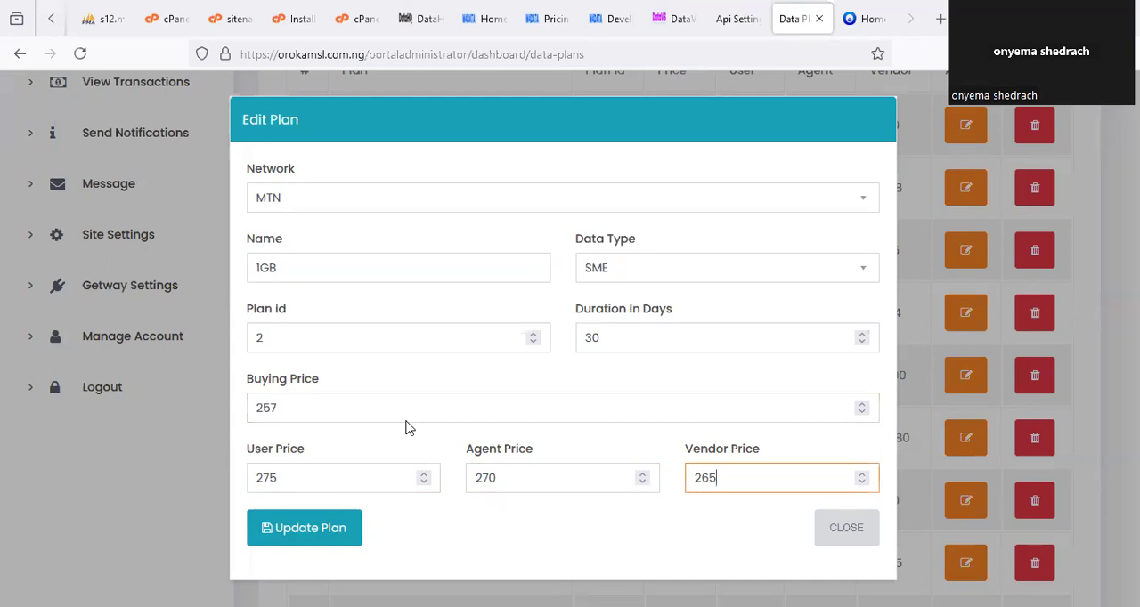
{"action": "left_click_drag", "start_coordinate": [316, 489], "coordinate": [374, 451]}
{"action": "mouse_move", "coordinate": [532, 461]}
{"action": "left_mouse_down"}
{"action": "mouse_move", "coordinate": [560, 465]}
{"action": "mouse_move", "coordinate": [592, 435]}
{"action": "left_mouse_up"}
{"action": "left_click_drag", "start_coordinate": [751, 478], "coordinate": [801, 449]}
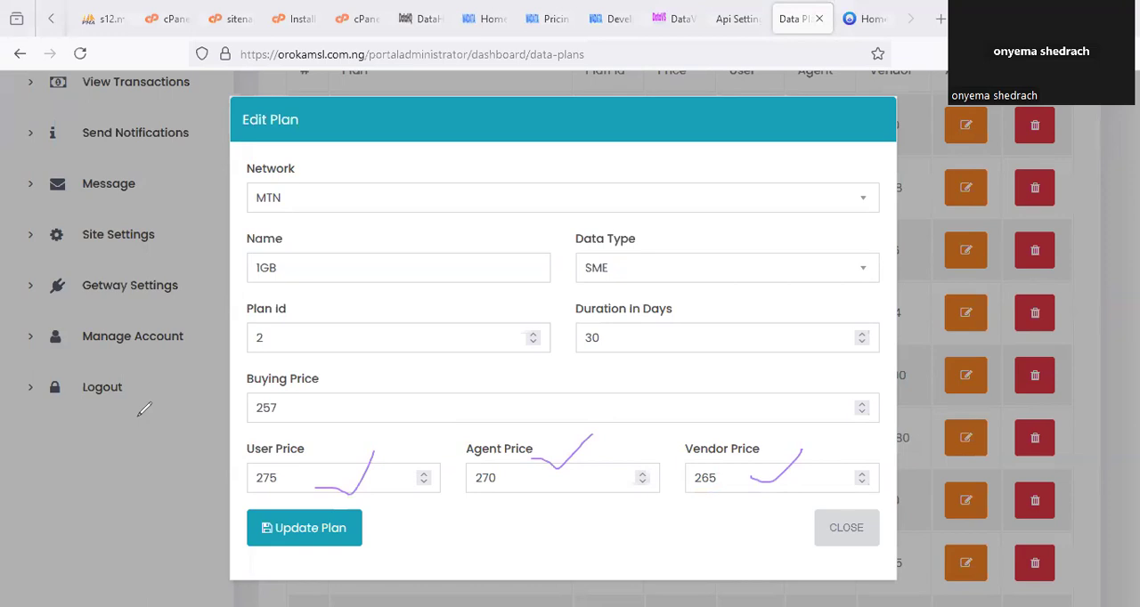
{"action": "left_click", "coordinate": [312, 535]}
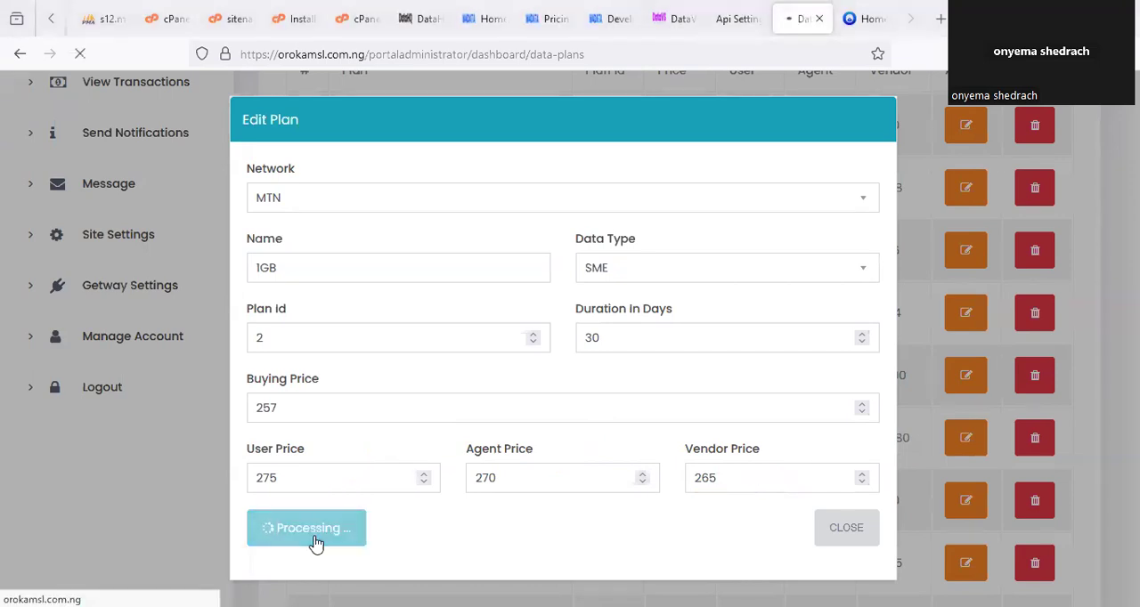
Page through all the portal's data plans and compare them with the plan list on DataHQ's Pricing page.
{"action": "scroll", "coordinate": [732, 469], "scroll_direction": "down", "scroll_amount": 3}
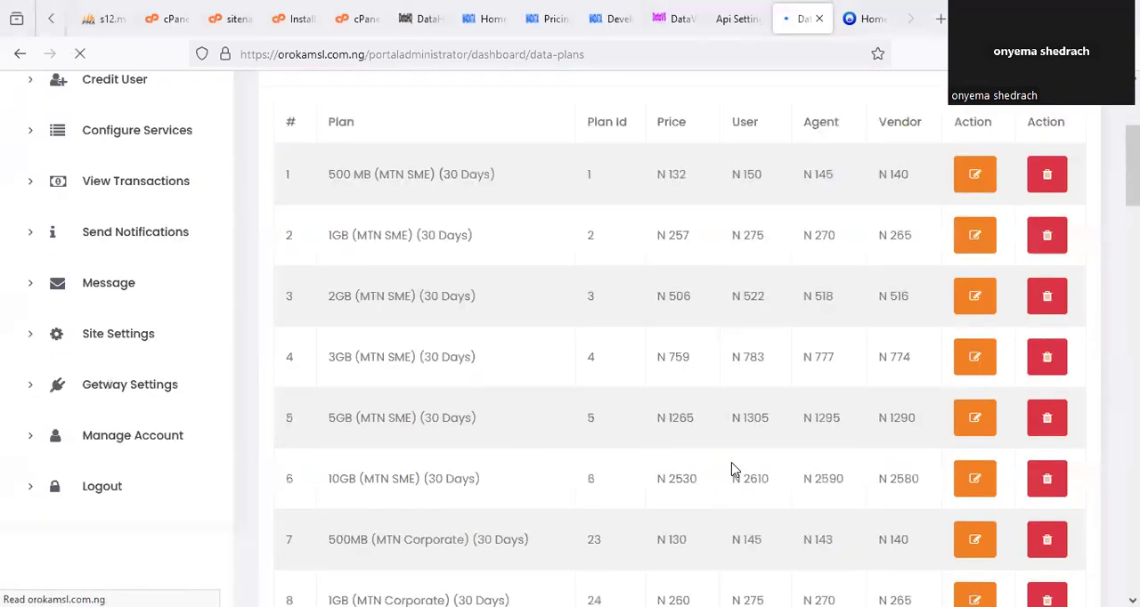
{"action": "scroll", "coordinate": [732, 470], "scroll_direction": "down", "scroll_amount": 10}
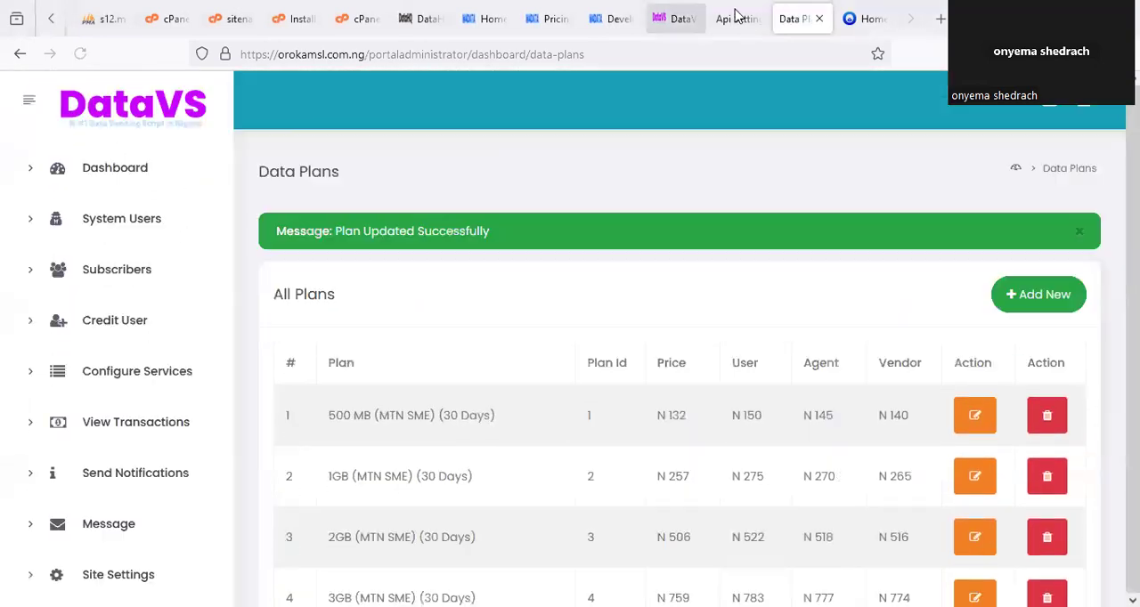
{"action": "scroll", "coordinate": [746, 470], "scroll_direction": "down", "scroll_amount": 8}
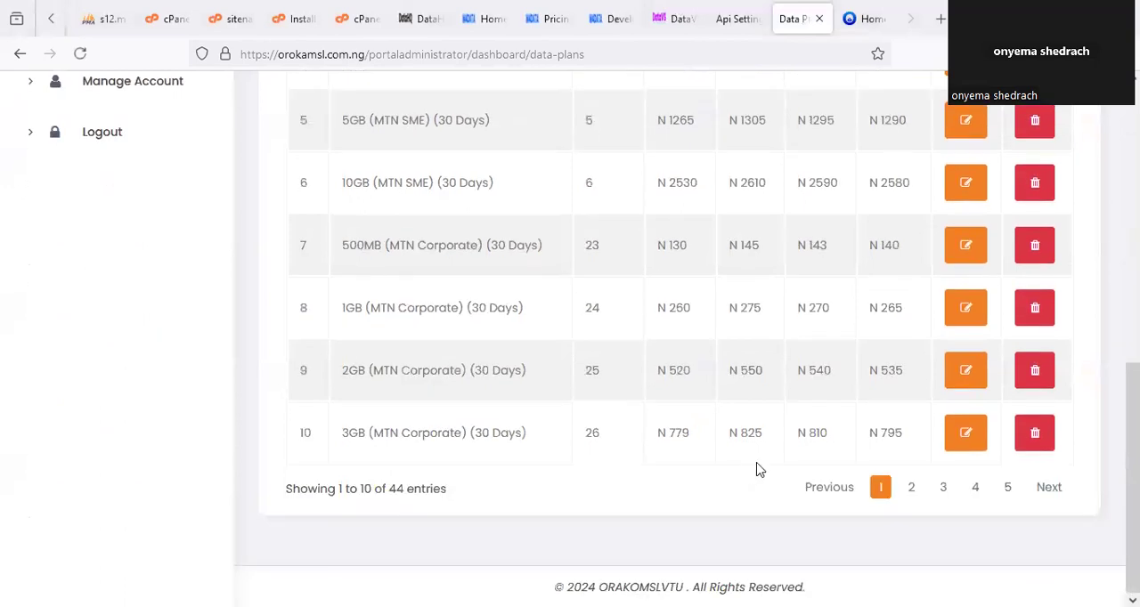
{"action": "left_click", "coordinate": [909, 491]}
{"action": "left_click", "coordinate": [945, 495]}
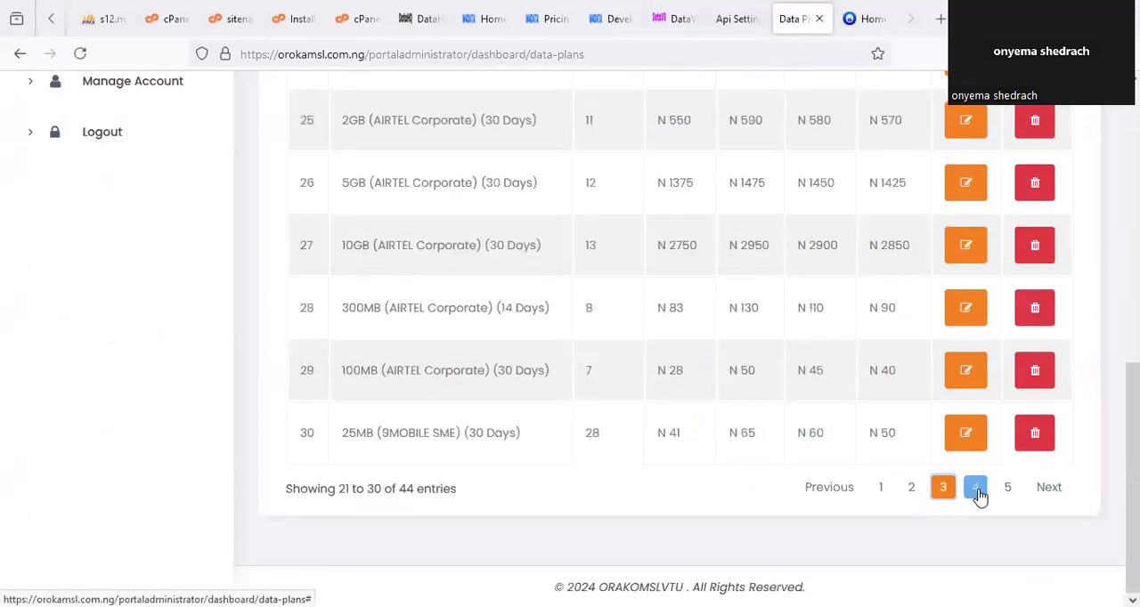
{"action": "left_click", "coordinate": [976, 492]}
{"action": "left_click", "coordinate": [1007, 491]}
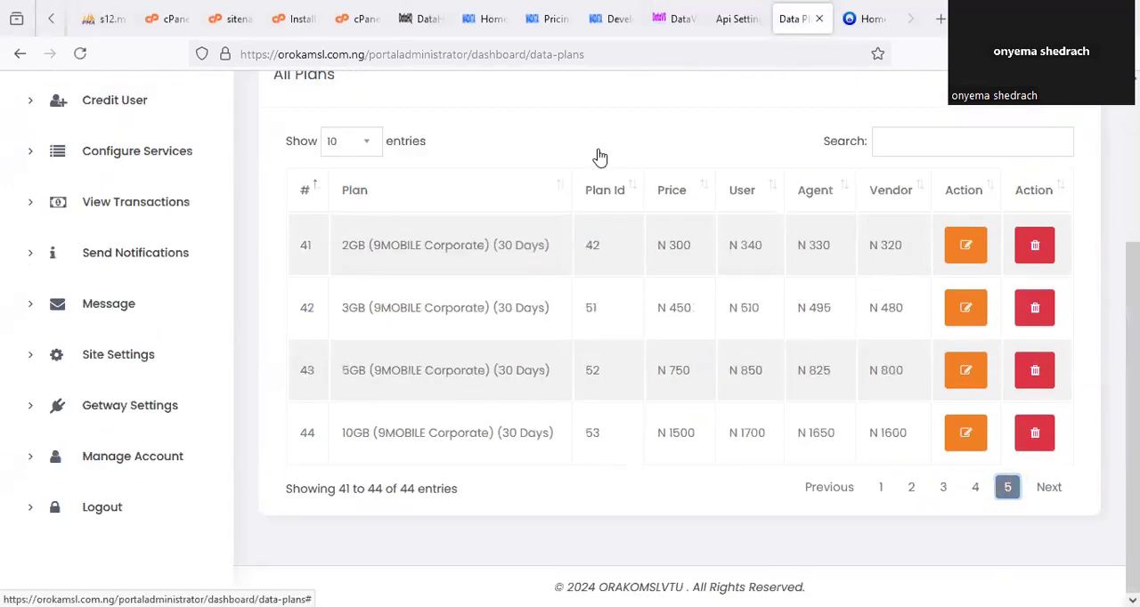
{"action": "left_click", "coordinate": [554, 15]}
{"action": "scroll", "coordinate": [423, 408], "scroll_direction": "down", "scroll_amount": 6}
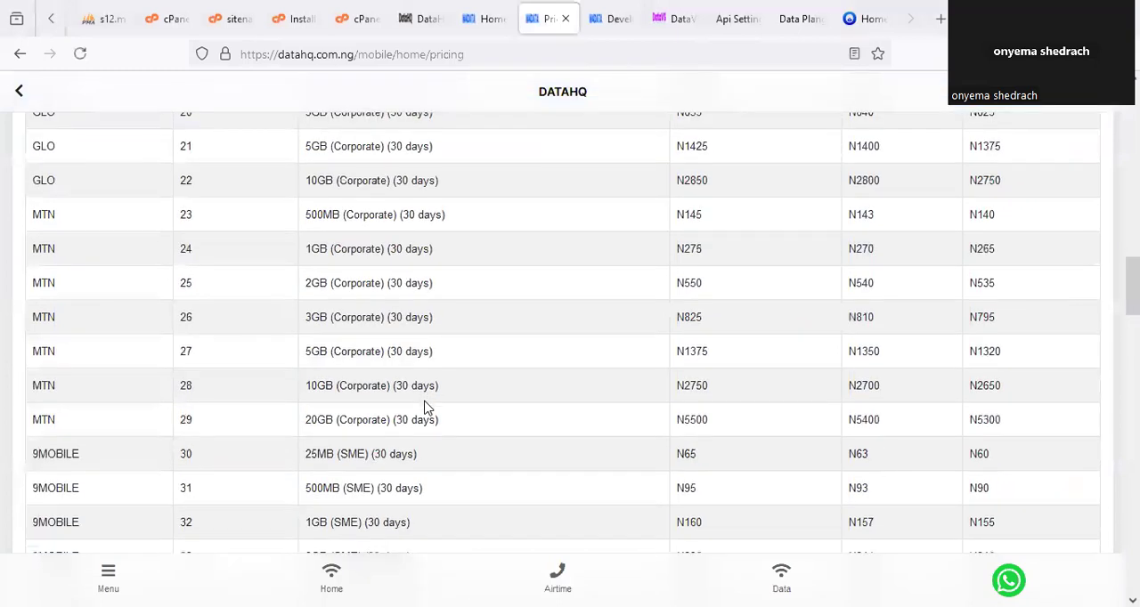
{"action": "scroll", "coordinate": [418, 356], "scroll_direction": "up", "scroll_amount": 8}
Review the closing notes on data prices and the Done For You services in the installation instructions file.
{"action": "left_click", "coordinate": [300, 17]}
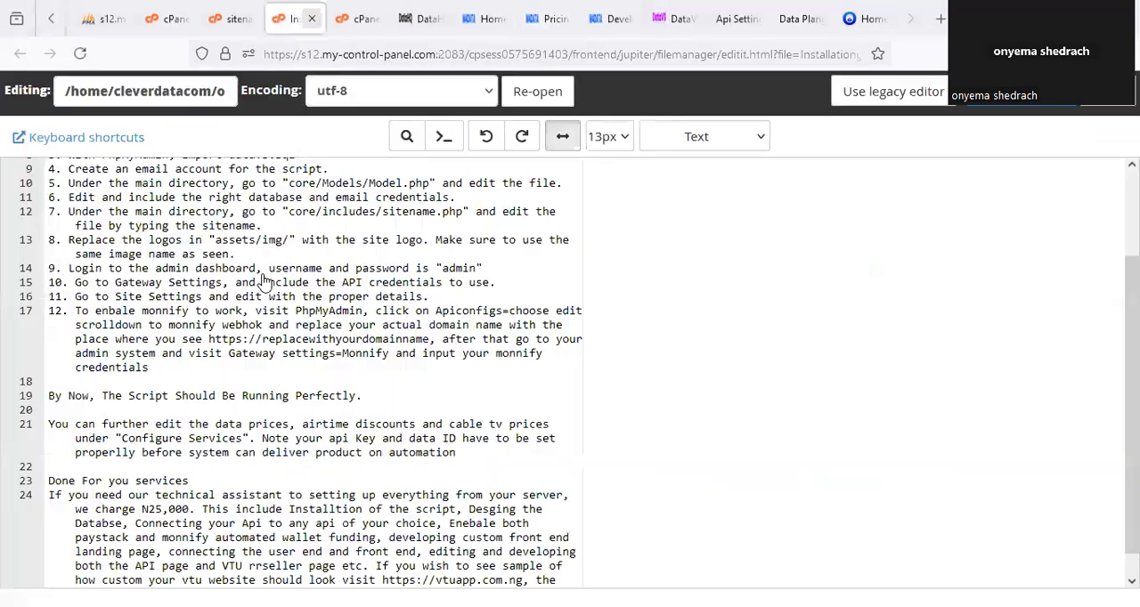
{"action": "scroll", "coordinate": [303, 427], "scroll_direction": "down", "scroll_amount": 1}
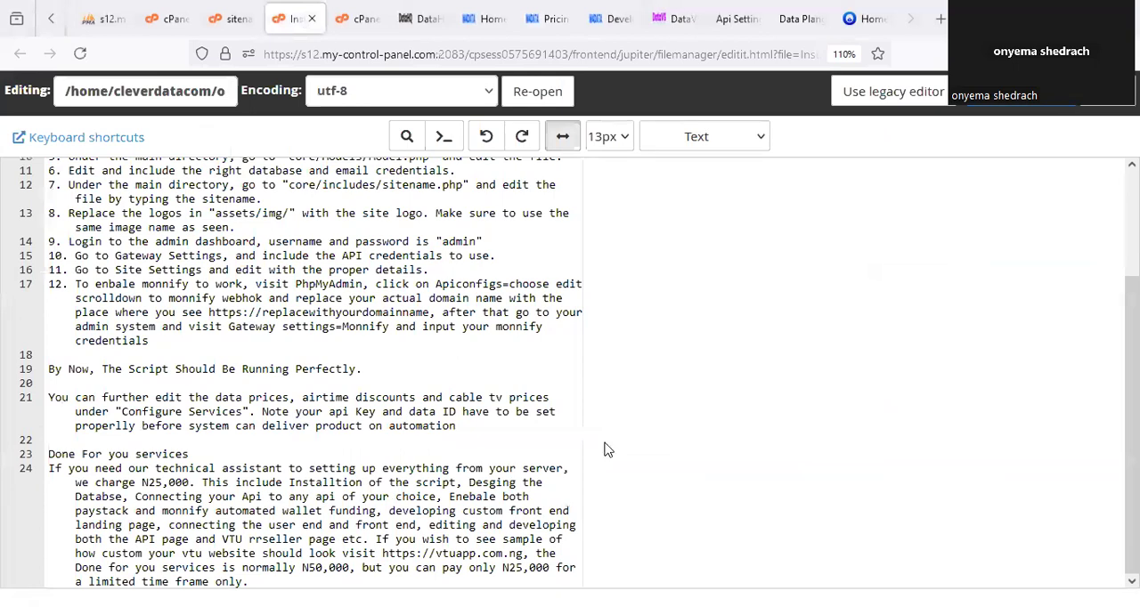
{"action": "left_click_drag", "start_coordinate": [496, 555], "coordinate": [537, 551]}
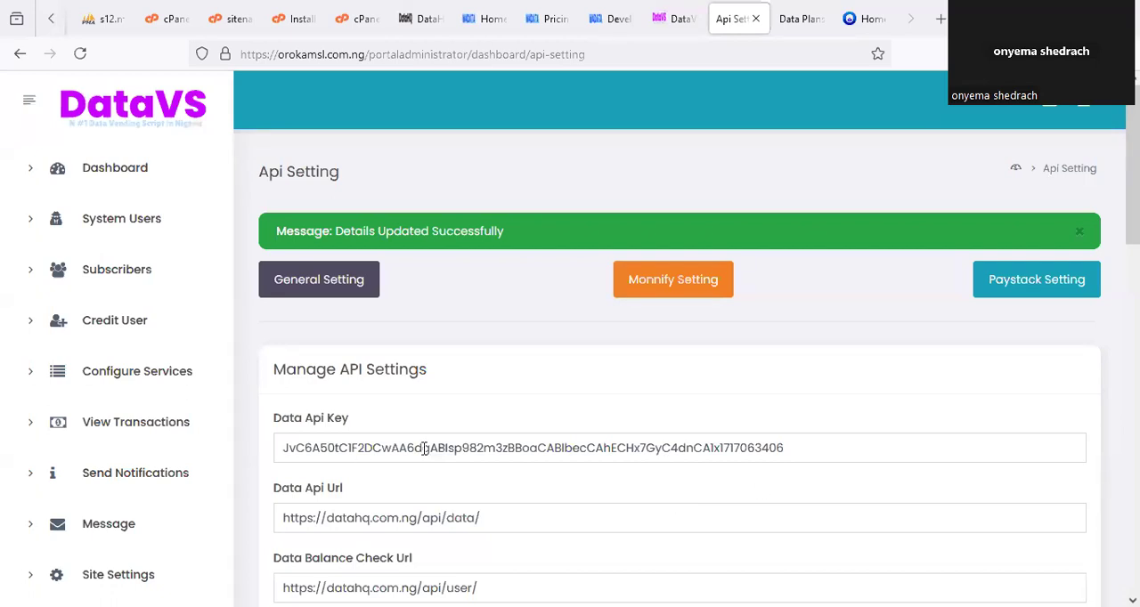
Open the wallet credit or debit form for the registered user in the portal's Subscribers list.
{"action": "left_click", "coordinate": [138, 283]}
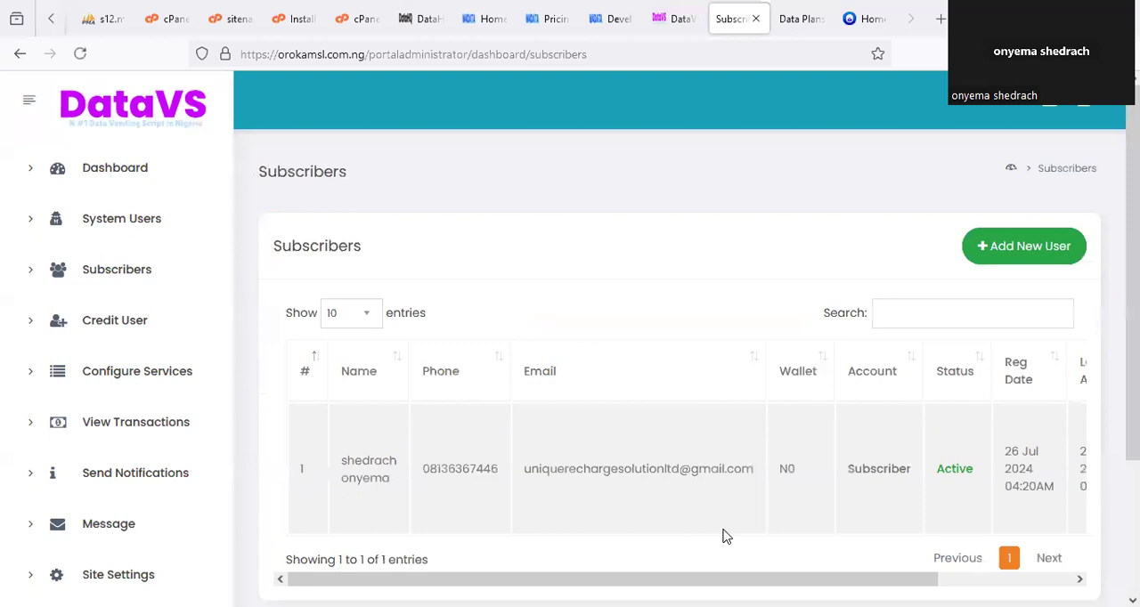
{"action": "scroll", "coordinate": [677, 463], "scroll_direction": "right", "scroll_amount": 5}
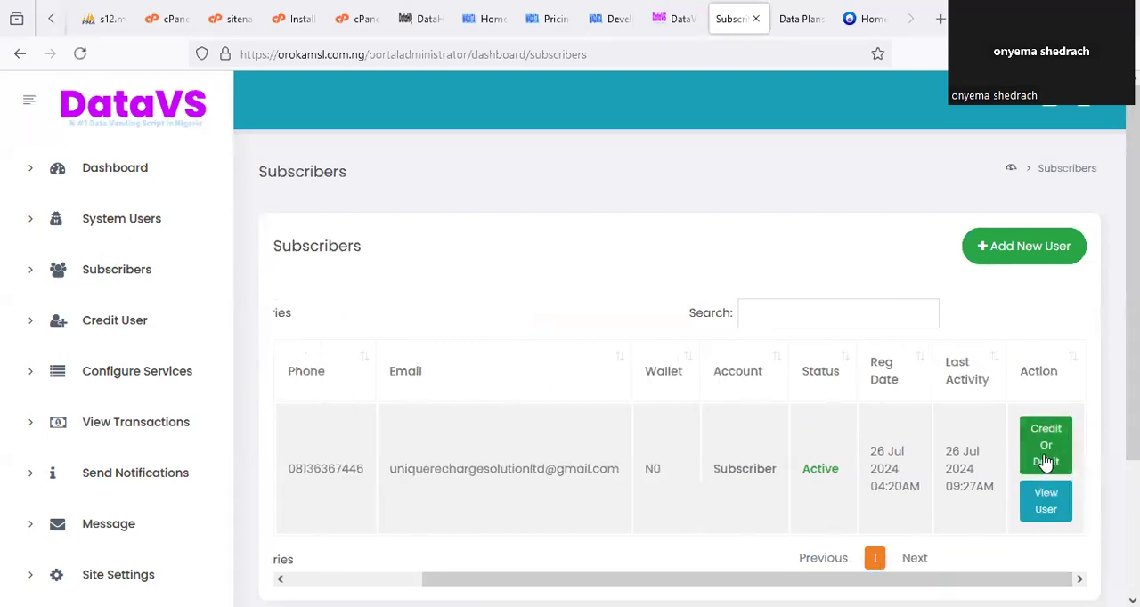
{"action": "left_click", "coordinate": [1047, 461]}
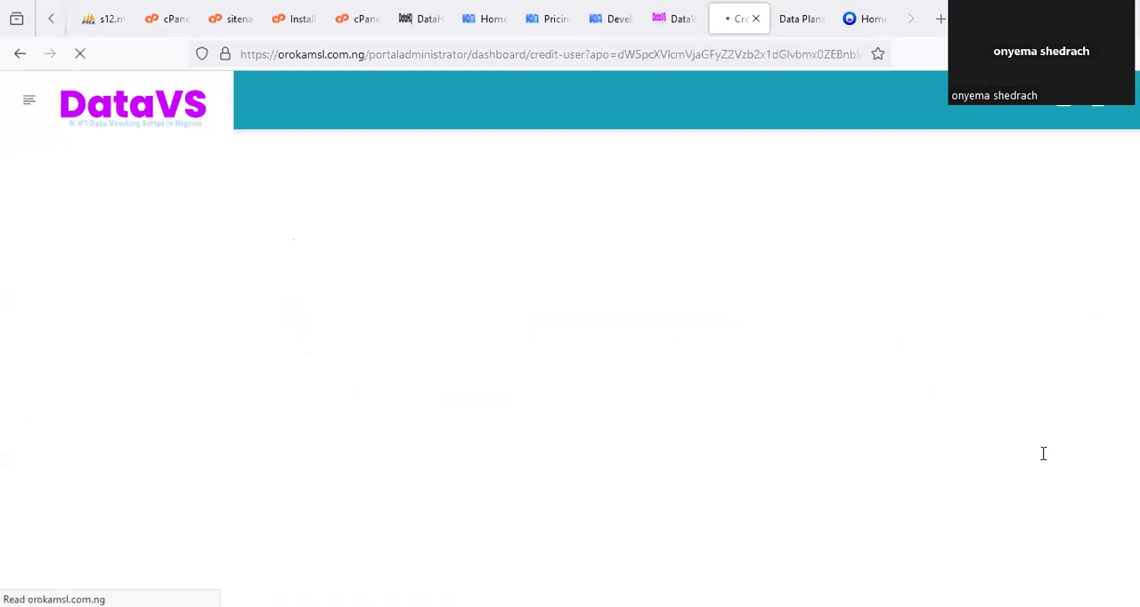
Credit the subscriber's wallet with 1000, giving "funding" as the reason, and update the wallet.
{"action": "left_click", "coordinate": [317, 392]}
{"action": "left_click", "coordinate": [314, 437]}
{"action": "left_click", "coordinate": [315, 453]}
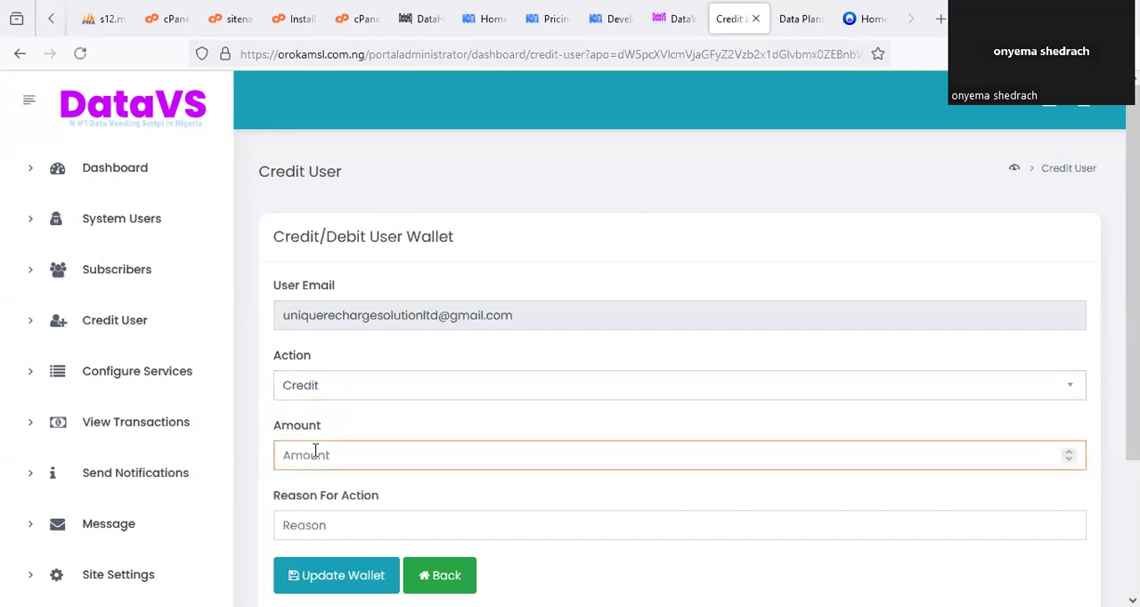
{"action": "type", "text": "1000"}
{"action": "left_click", "coordinate": [341, 531]}
{"action": "type", "text": "f"}
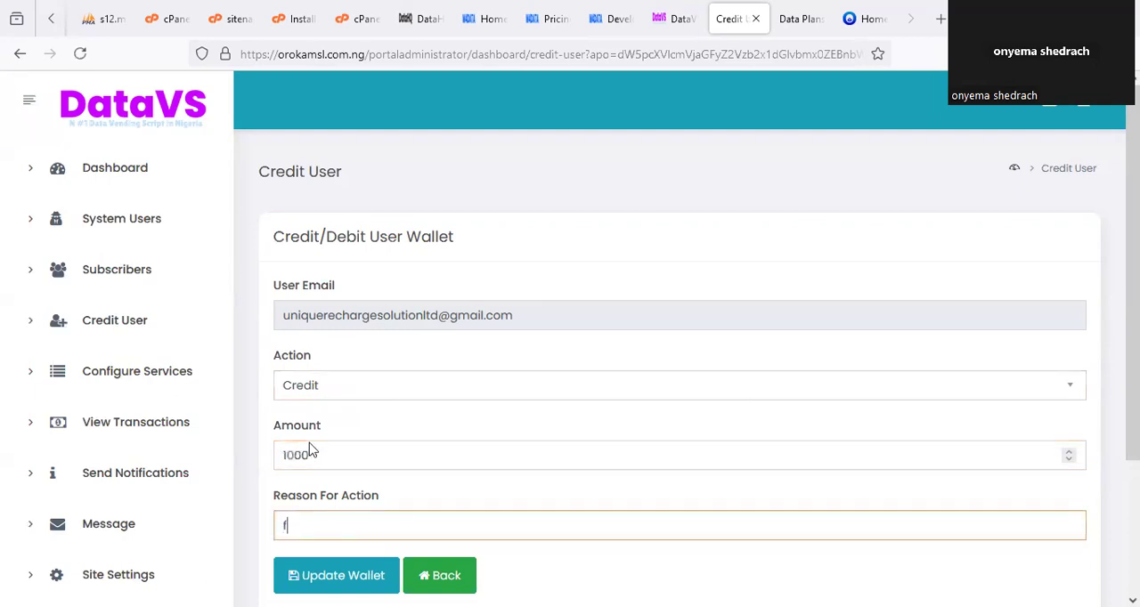
{"action": "type", "text": "unding"}
{"action": "left_click", "coordinate": [333, 577]}
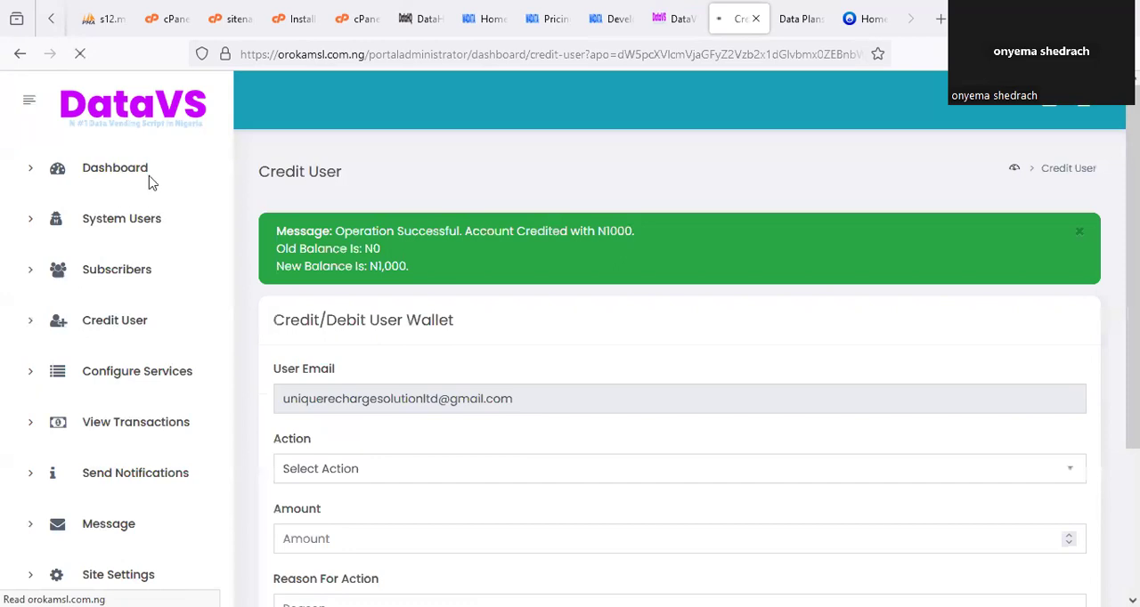
Check the User Wallet Funds and Data Wallet balances on the admin dashboard.
{"action": "left_click", "coordinate": [148, 181]}
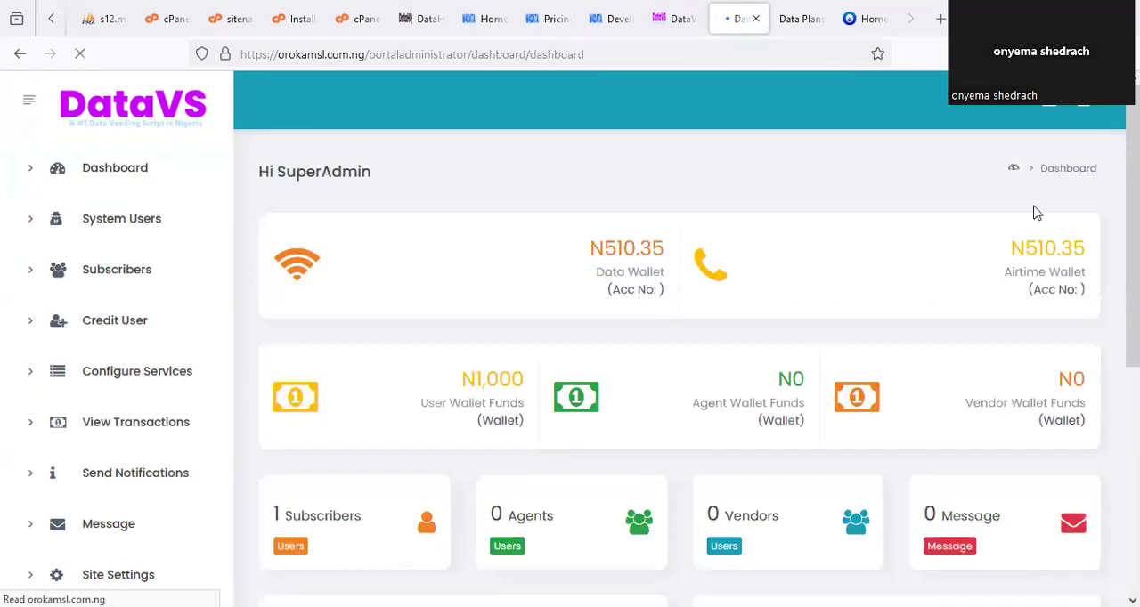
{"action": "mouse_move", "coordinate": [555, 374]}
{"action": "left_mouse_down"}
{"action": "mouse_move", "coordinate": [406, 381]}
{"action": "mouse_move", "coordinate": [528, 383]}
{"action": "left_mouse_up"}
{"action": "left_click_drag", "start_coordinate": [589, 204], "coordinate": [562, 214]}
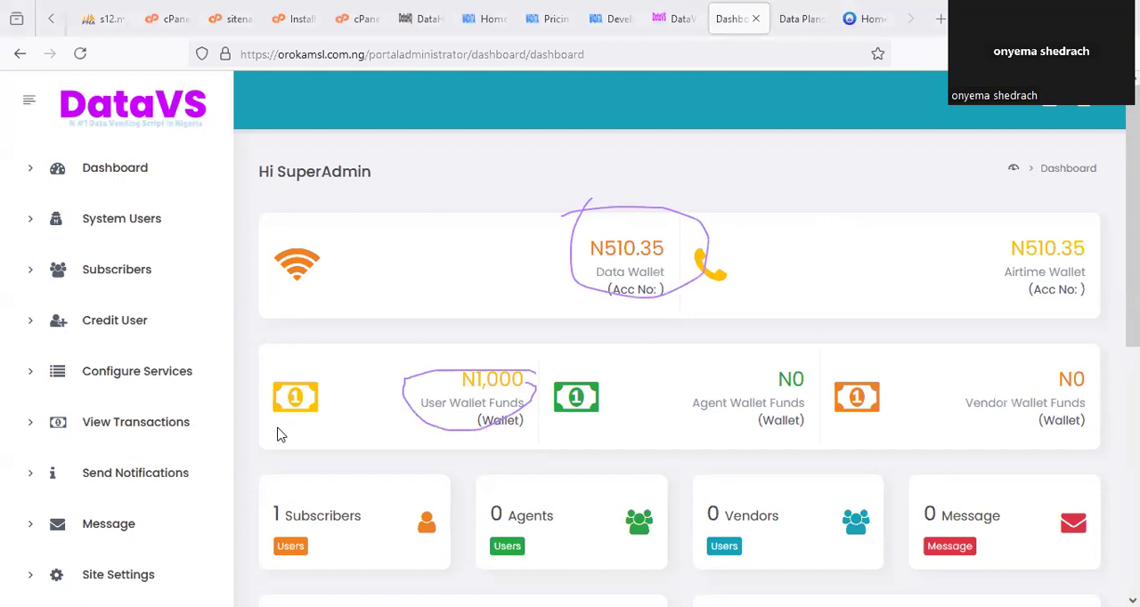
Compare the Data Wallet balance with the user, agent and vendor wallet funds on the admin dashboard.
{"action": "left_click_drag", "start_coordinate": [590, 215], "coordinate": [541, 224]}
{"action": "left_click_drag", "start_coordinate": [415, 403], "coordinate": [436, 397]}
{"action": "left_click_drag", "start_coordinate": [775, 360], "coordinate": [806, 381]}
{"action": "mouse_move", "coordinate": [1055, 333]}
{"action": "left_mouse_down"}
{"action": "mouse_move", "coordinate": [1136, 419]}
{"action": "mouse_move", "coordinate": [1085, 365]}
{"action": "left_mouse_up"}
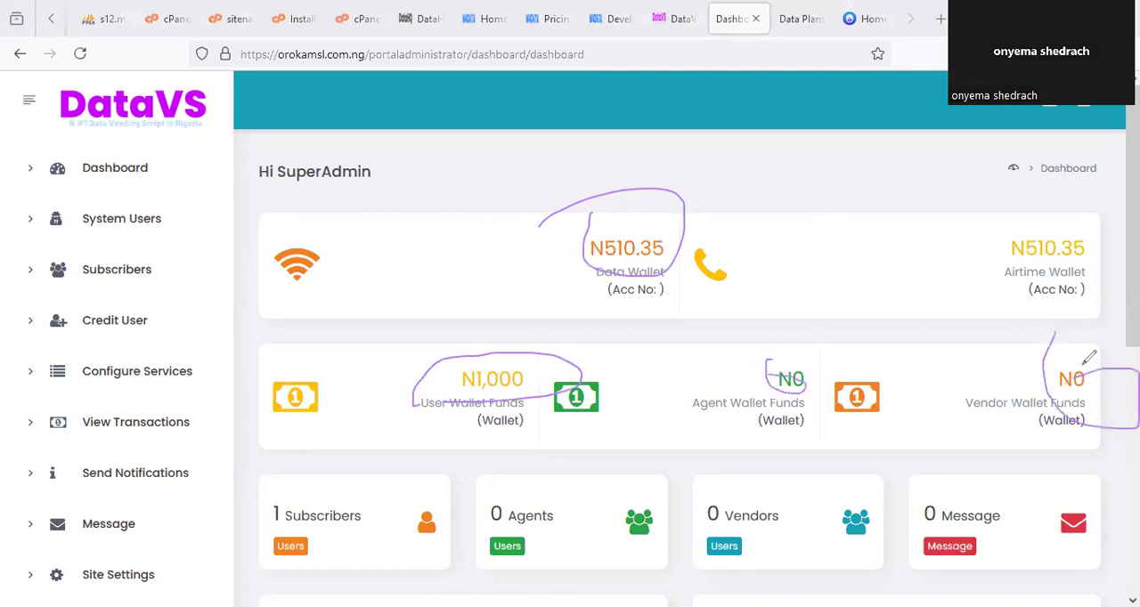
Check the DataHQ account balance, then reload the subscriber's home page, dismiss the Zero Wallet Funding notice and check the wallet balance.
{"action": "left_click", "coordinate": [481, 18]}
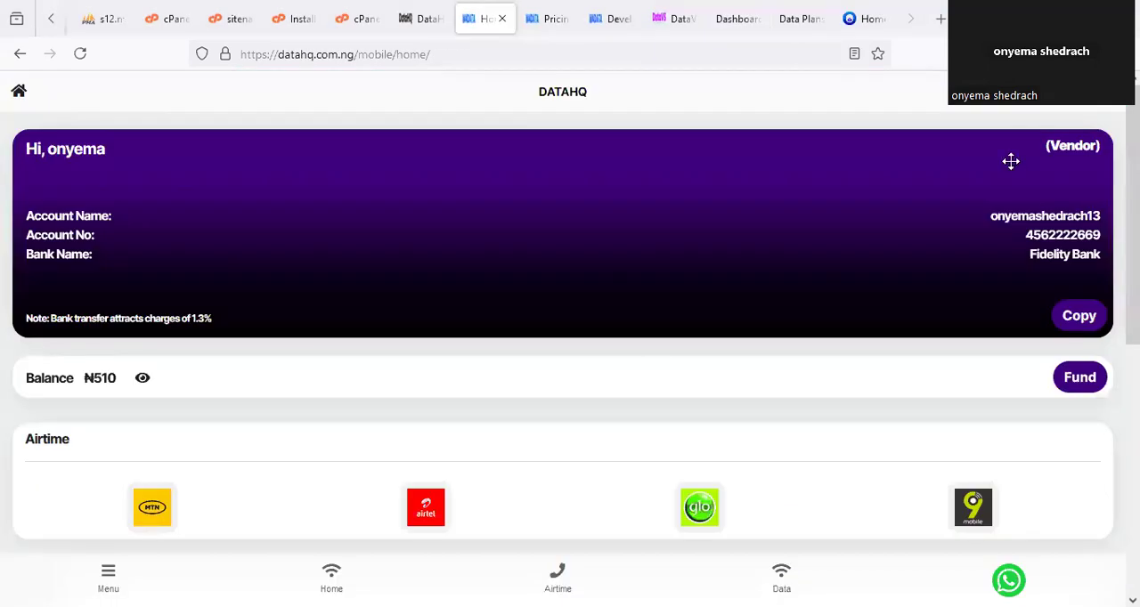
{"action": "left_click", "coordinate": [857, 19]}
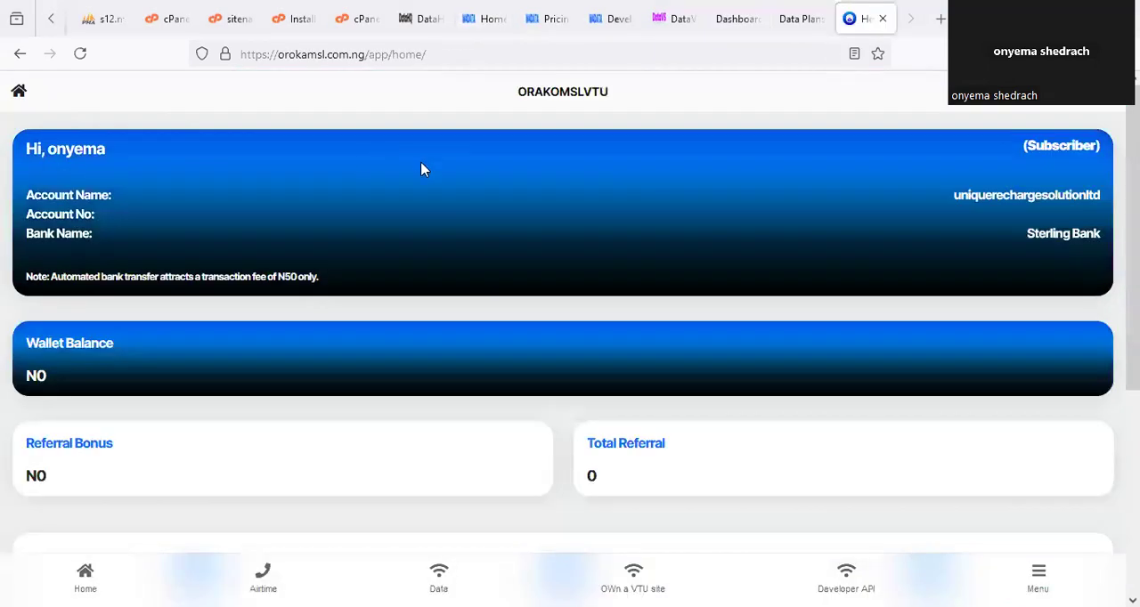
{"action": "right_click", "coordinate": [851, 22]}
{"action": "left_click", "coordinate": [875, 69]}
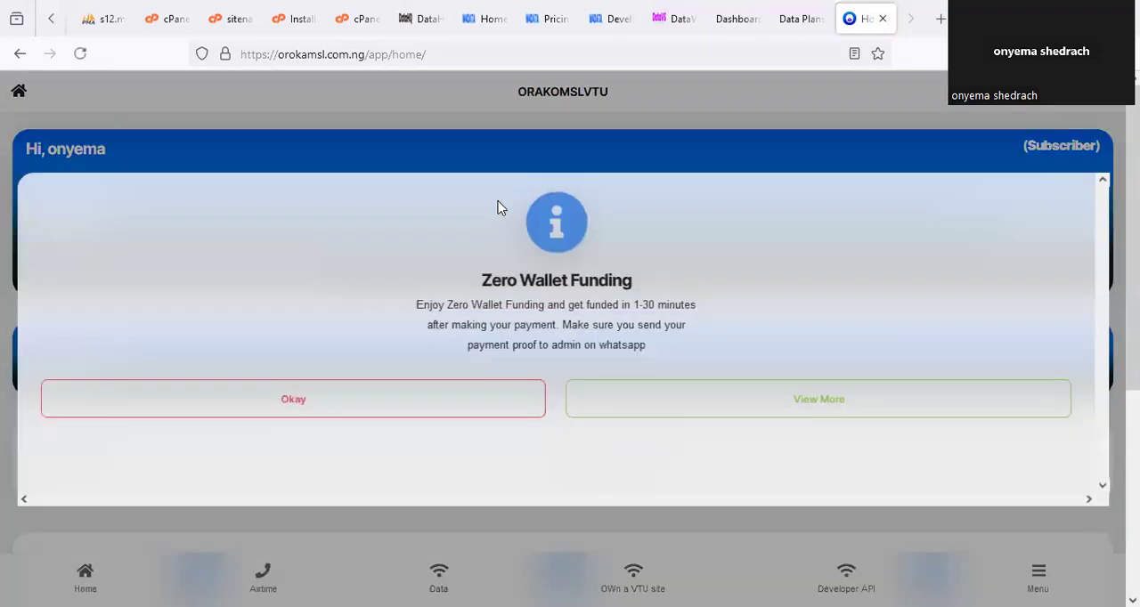
{"action": "left_click", "coordinate": [400, 412]}
{"action": "left_click", "coordinate": [421, 19]}
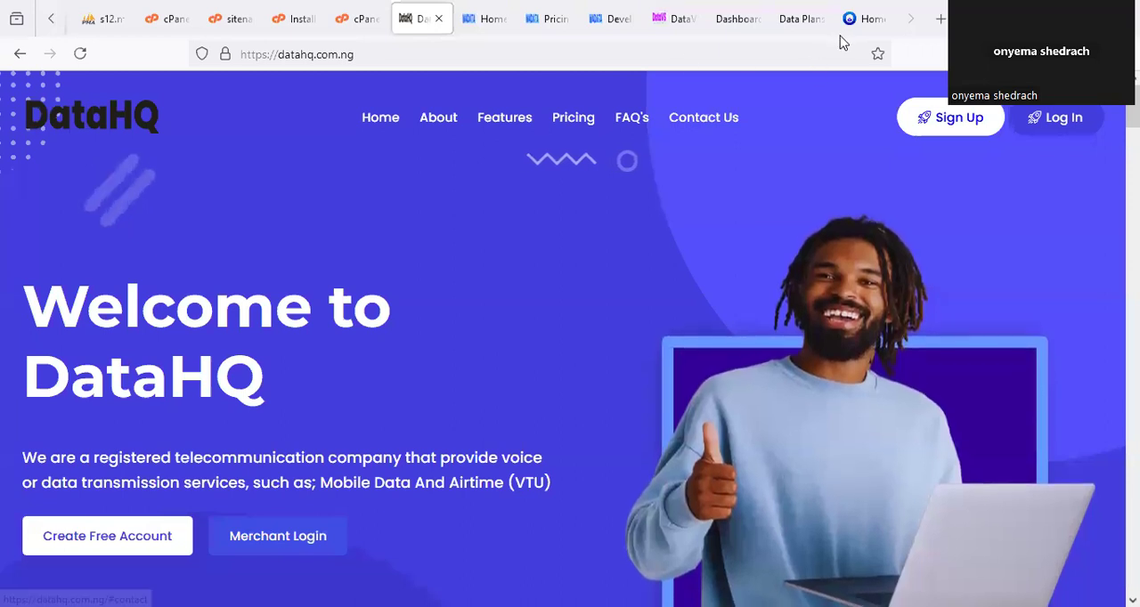
{"action": "left_click", "coordinate": [483, 19]}
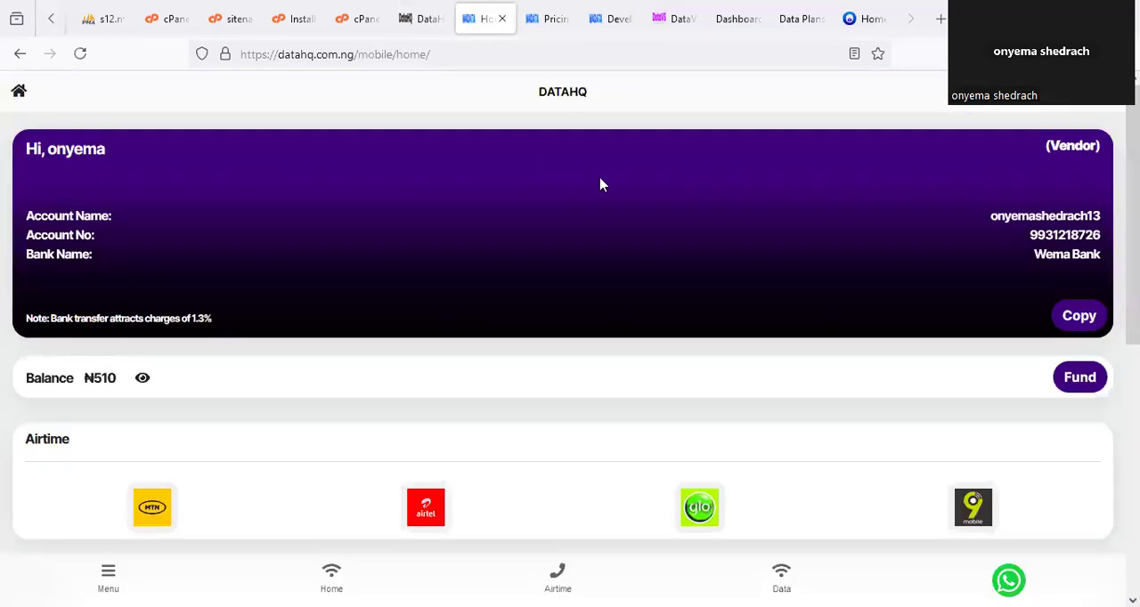
{"action": "left_click", "coordinate": [857, 18]}
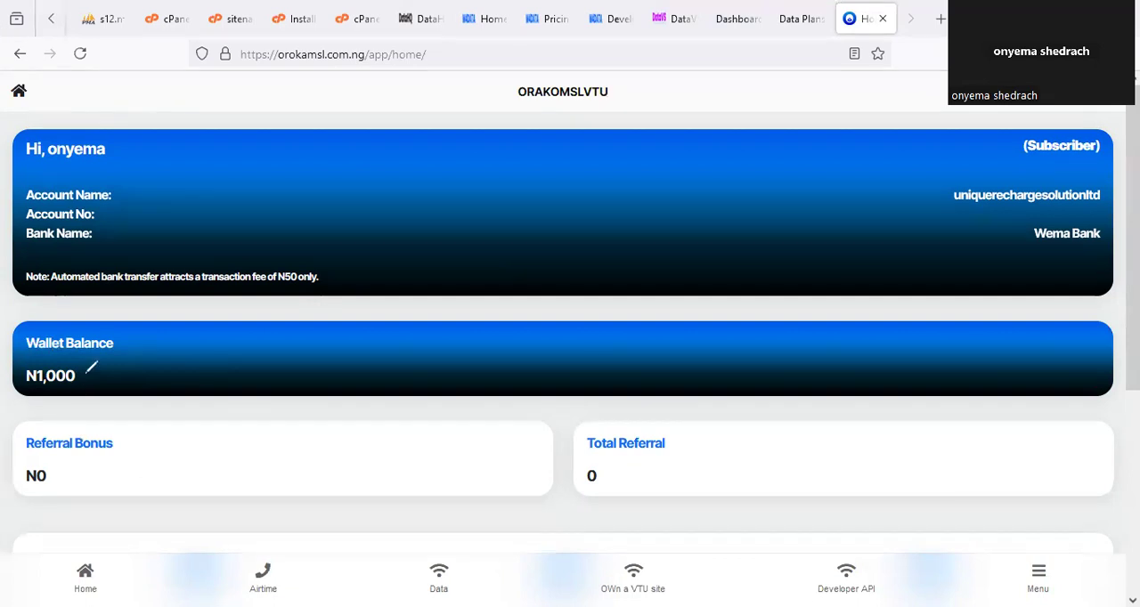
{"action": "left_click_drag", "start_coordinate": [40, 331], "coordinate": [89, 383]}
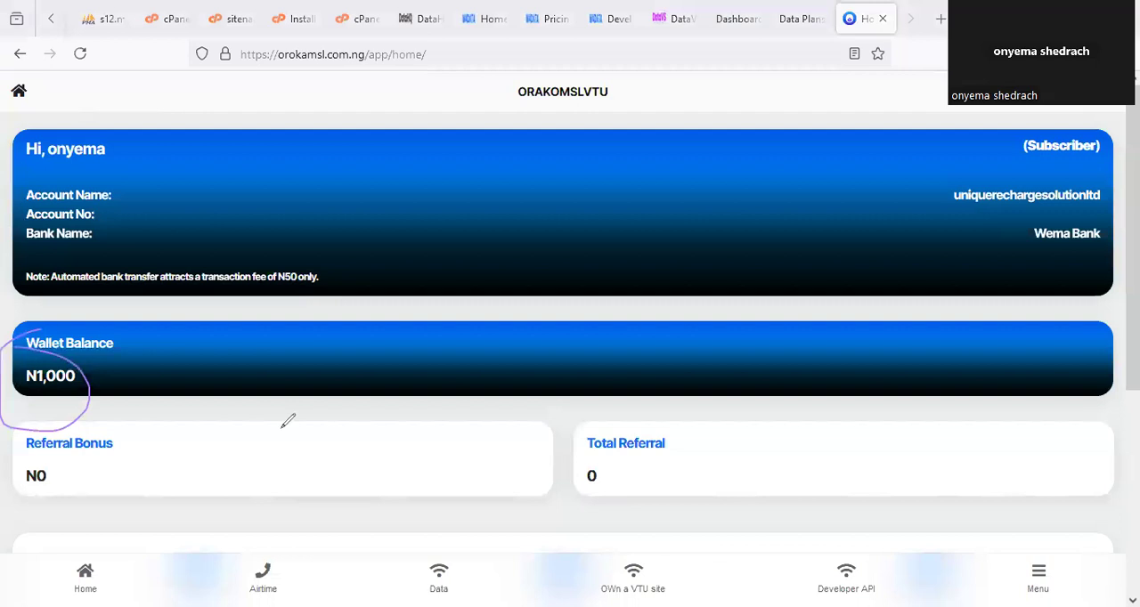
Open the subscriber's Buy Airtime form and check which networks it offers.
{"action": "scroll", "coordinate": [292, 427], "scroll_direction": "down", "scroll_amount": 3}
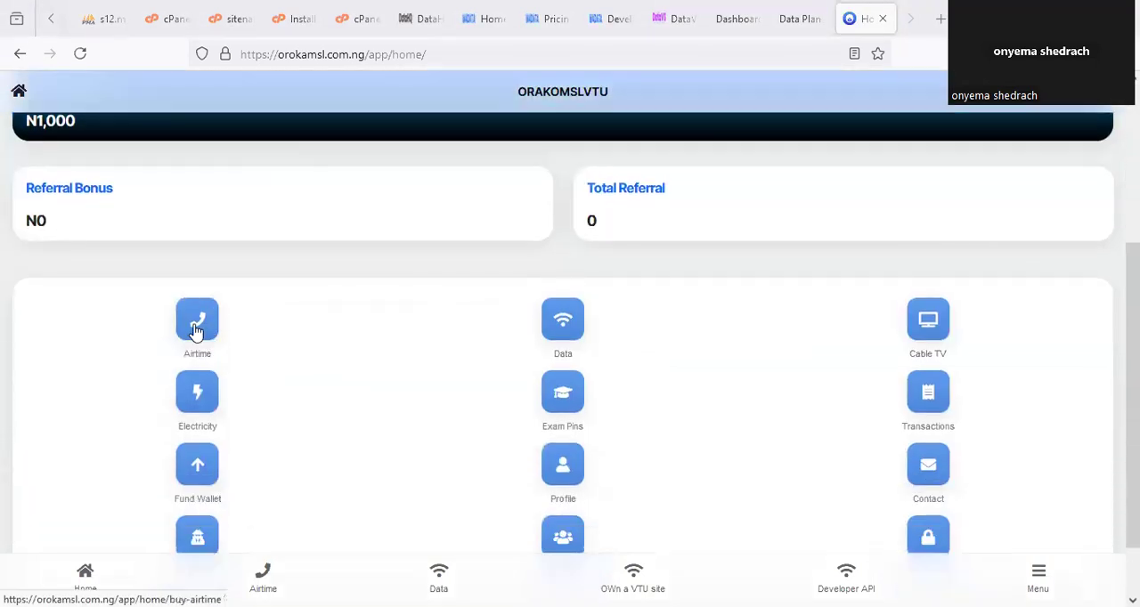
{"action": "left_click", "coordinate": [197, 331]}
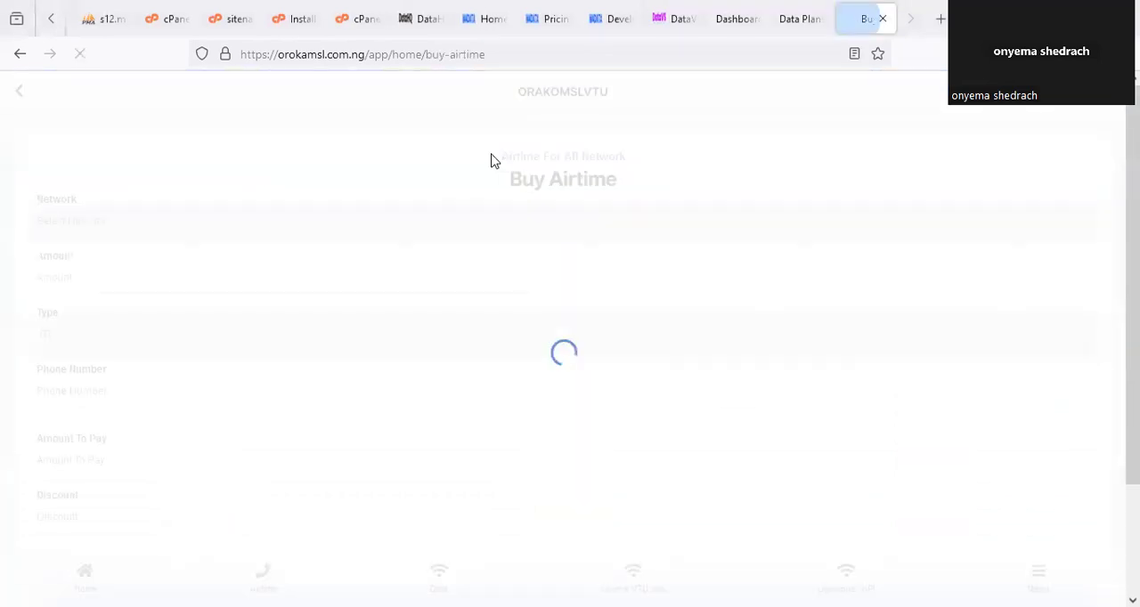
{"action": "left_click", "coordinate": [145, 236]}
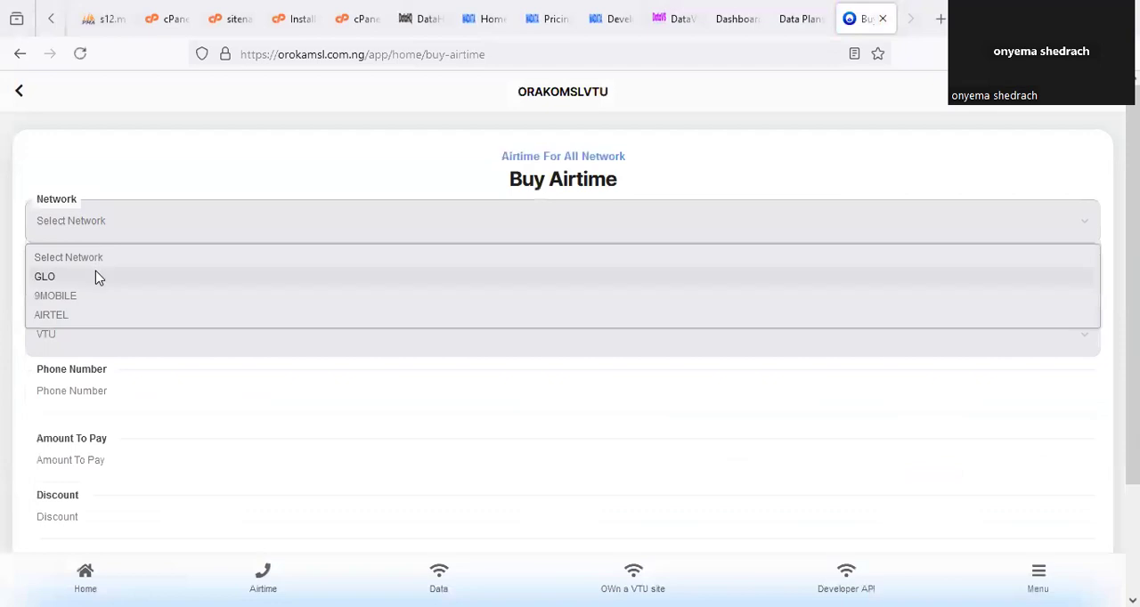
{"action": "left_click", "coordinate": [277, 177]}
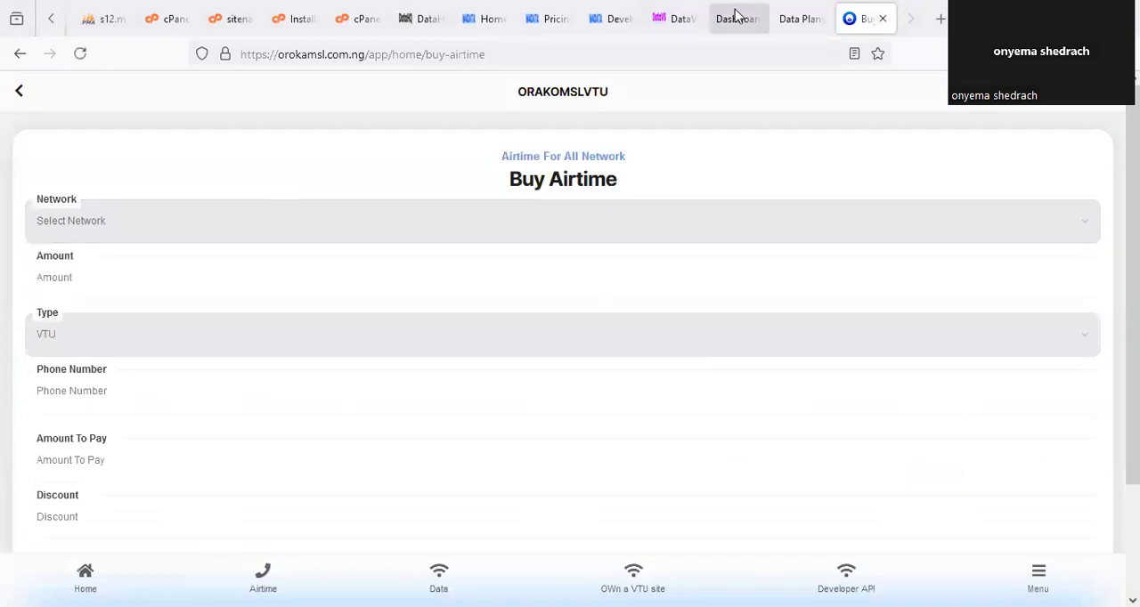
{"action": "left_click", "coordinate": [152, 235]}
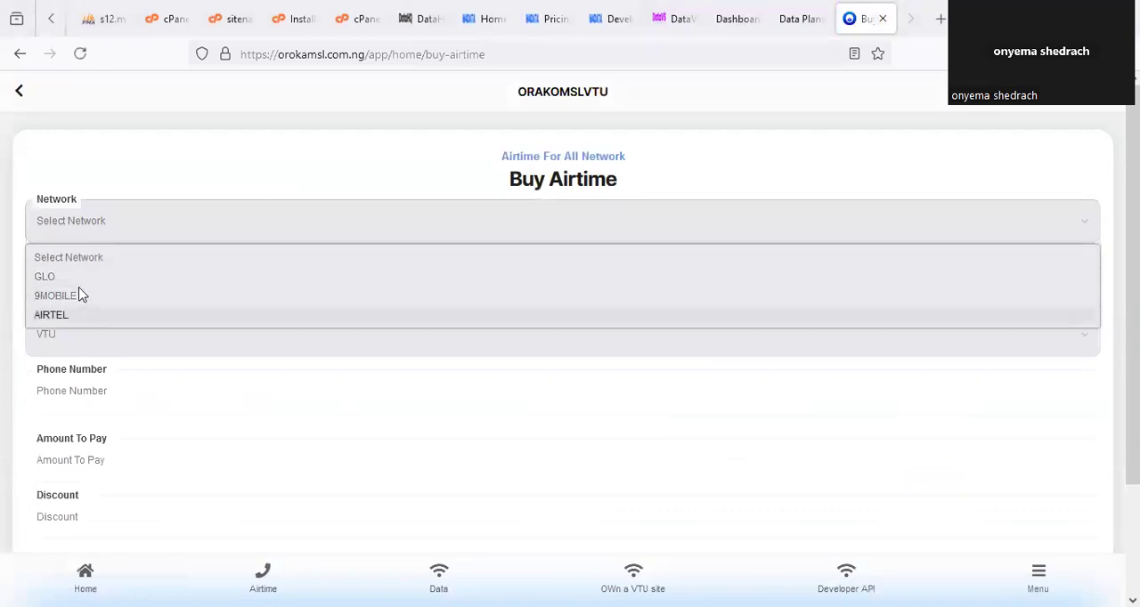
Open the Network Setting page from Site Settings in the admin portal.
{"action": "left_click", "coordinate": [797, 19]}
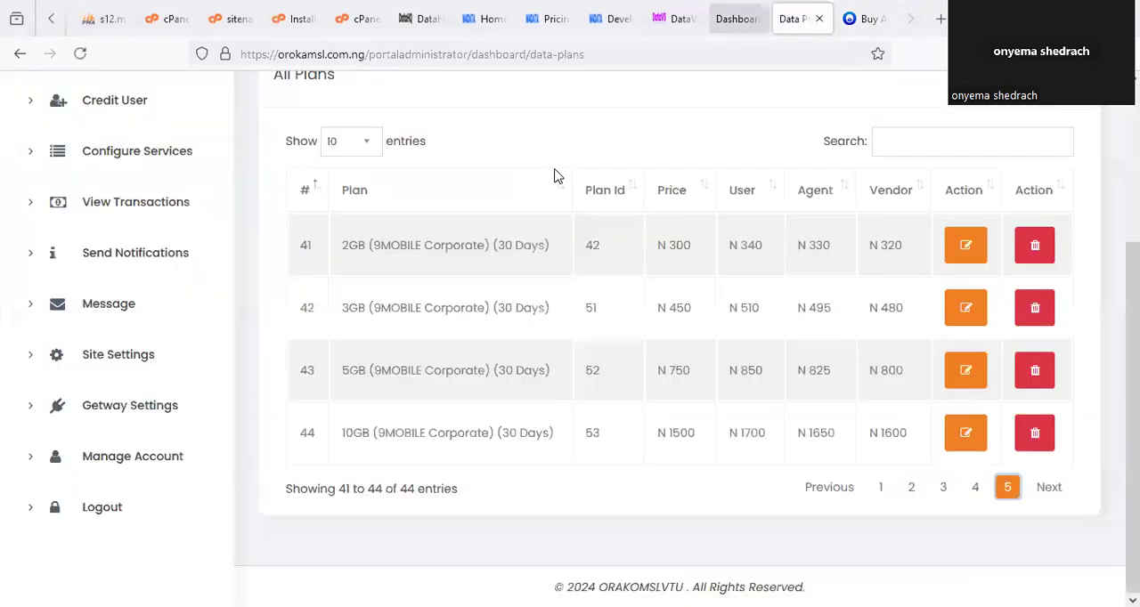
{"action": "scroll", "coordinate": [182, 343], "scroll_direction": "up", "scroll_amount": 1}
{"action": "left_click", "coordinate": [156, 455]}
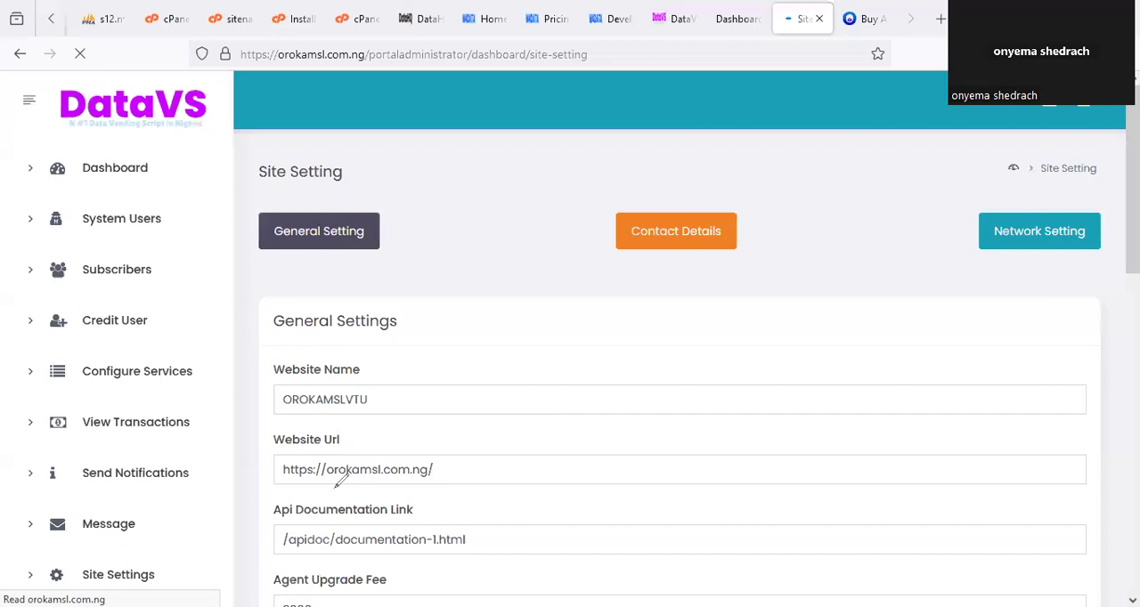
{"action": "left_click", "coordinate": [1050, 242]}
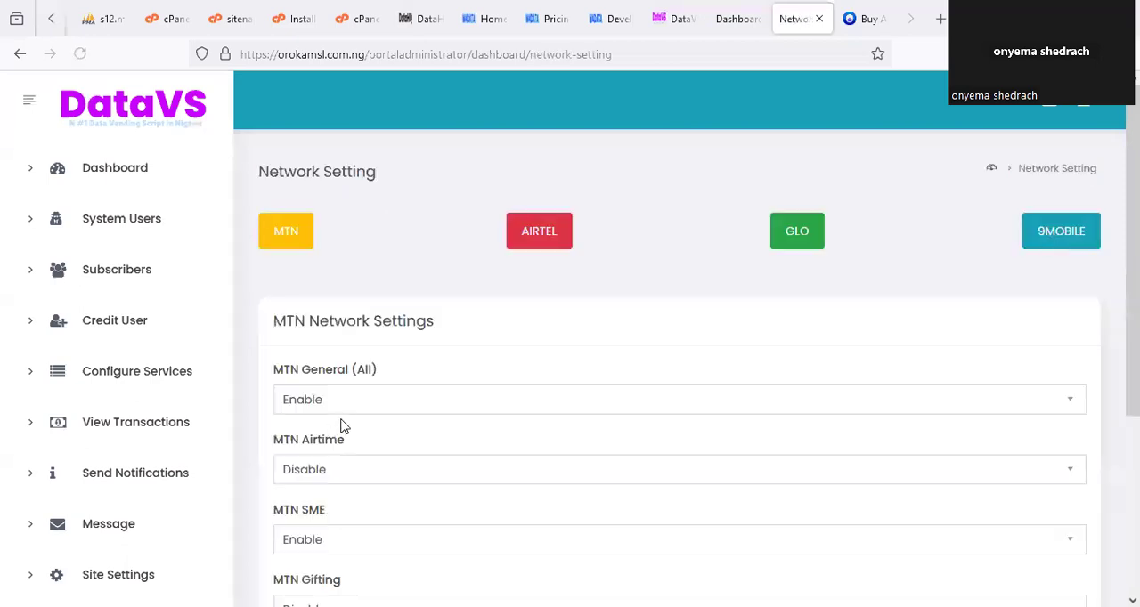
Set MTN Airtime to Enable in the MTN Network Settings and update the details.
{"action": "scroll", "coordinate": [344, 424], "scroll_direction": "down", "scroll_amount": 1}
{"action": "scroll", "coordinate": [347, 423], "scroll_direction": "down", "scroll_amount": 1}
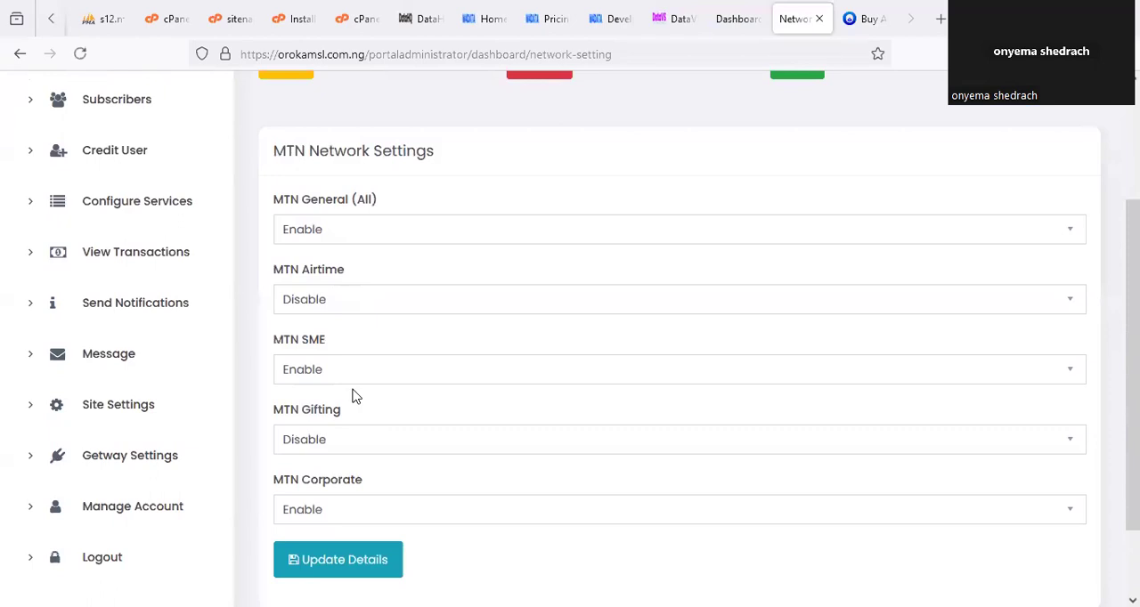
{"action": "left_click", "coordinate": [353, 300]}
{"action": "left_click", "coordinate": [352, 327]}
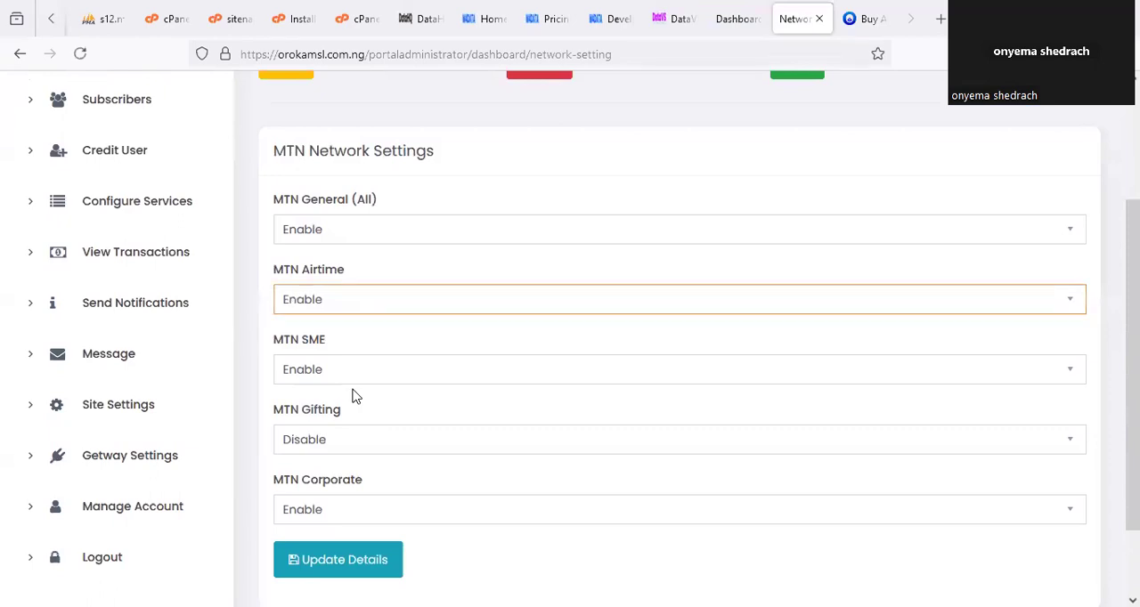
{"action": "scroll", "coordinate": [307, 451], "scroll_direction": "down", "scroll_amount": 2}
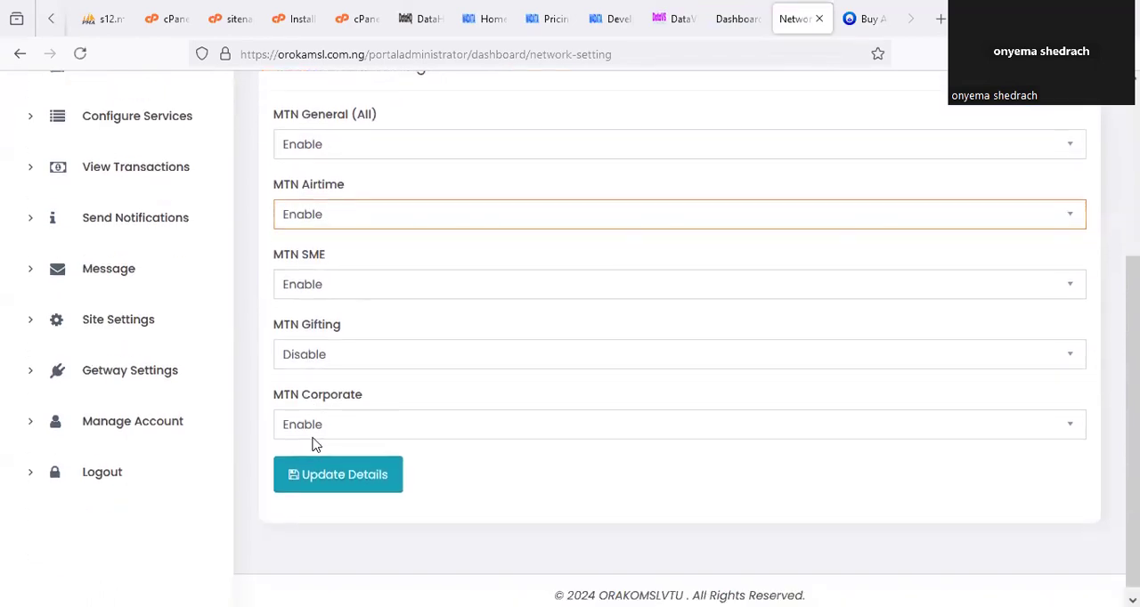
{"action": "left_click", "coordinate": [347, 486]}
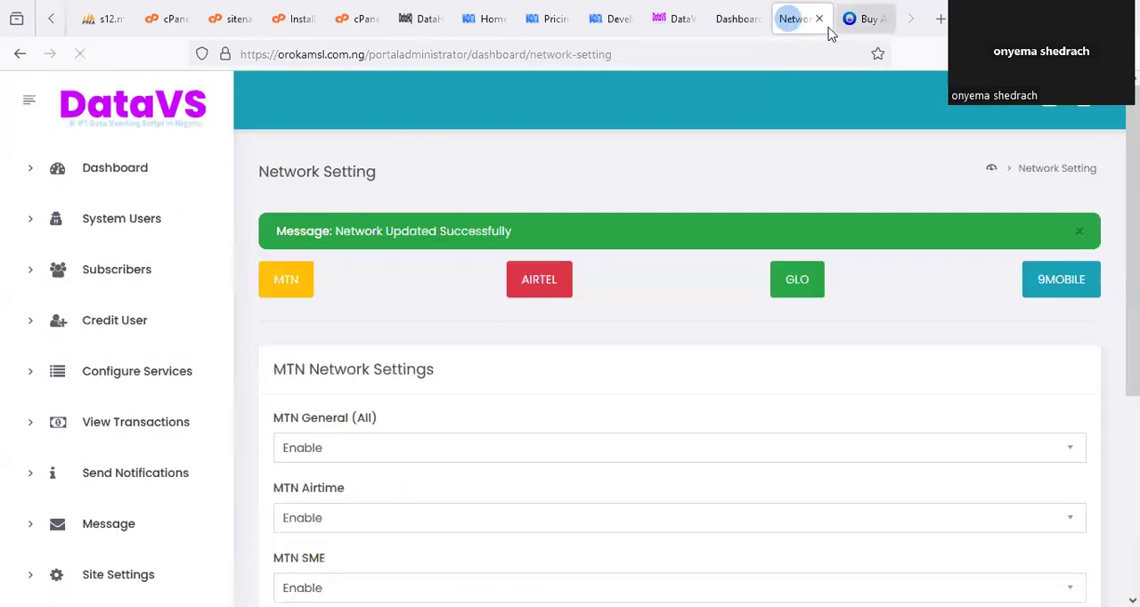
Reload the subscriber's Buy Airtime form and fill it in with network MTN, amount 100 and the recipient's phone number.
{"action": "left_click", "coordinate": [861, 19]}
{"action": "right_click", "coordinate": [860, 19]}
{"action": "left_click", "coordinate": [880, 64]}
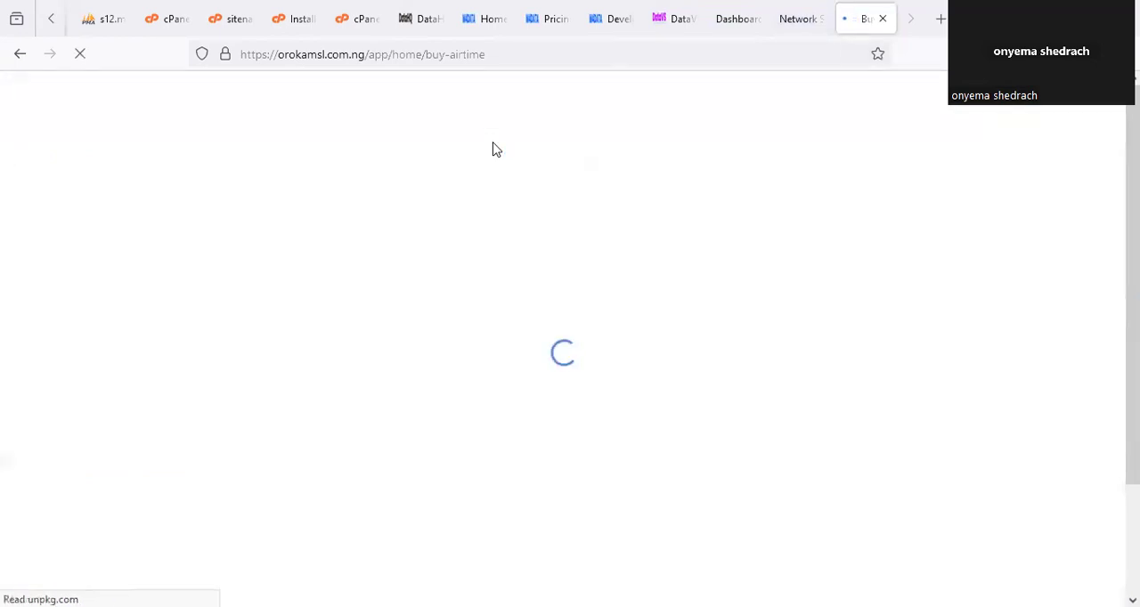
{"action": "left_click", "coordinate": [125, 233]}
{"action": "left_click", "coordinate": [80, 277]}
{"action": "type", "text": "1"}
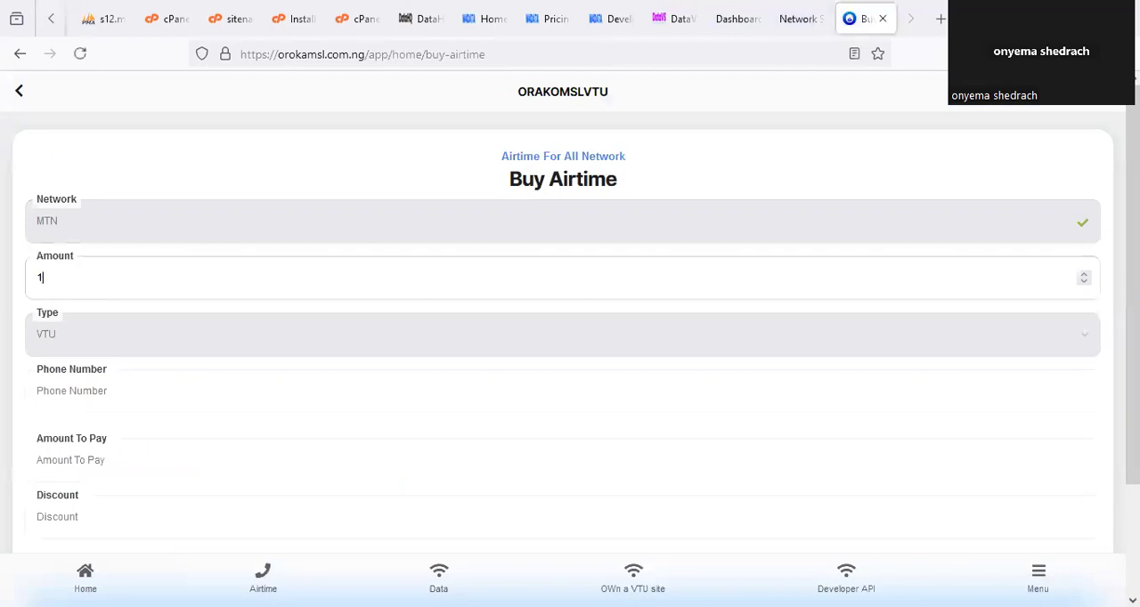
{"action": "type", "text": "00"}
{"action": "left_click", "coordinate": [98, 392]}
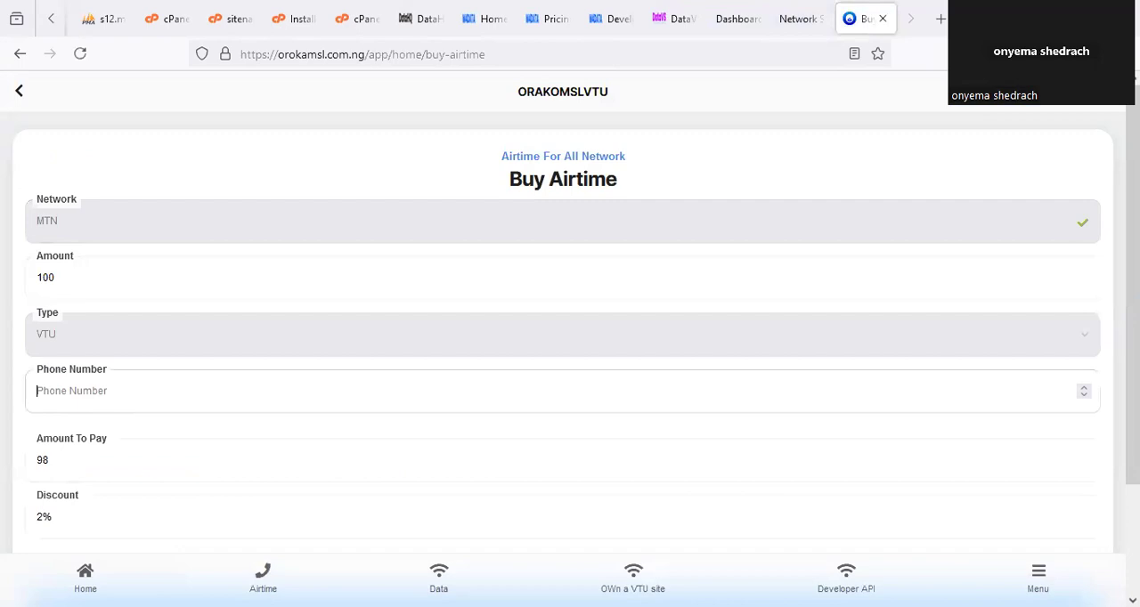
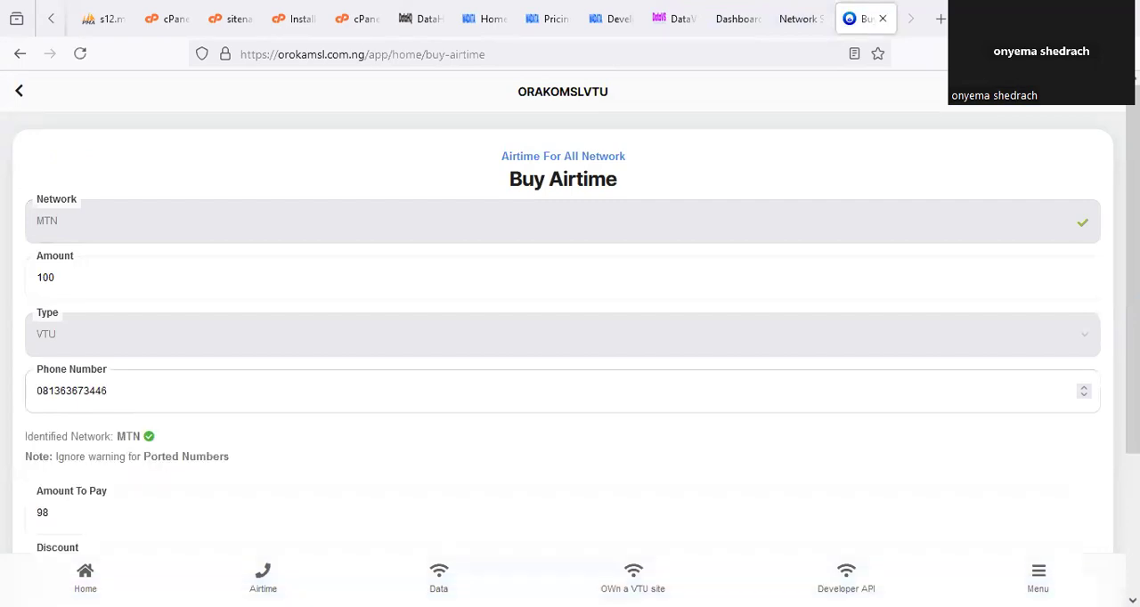
{"action": "left_click", "coordinate": [273, 456]}
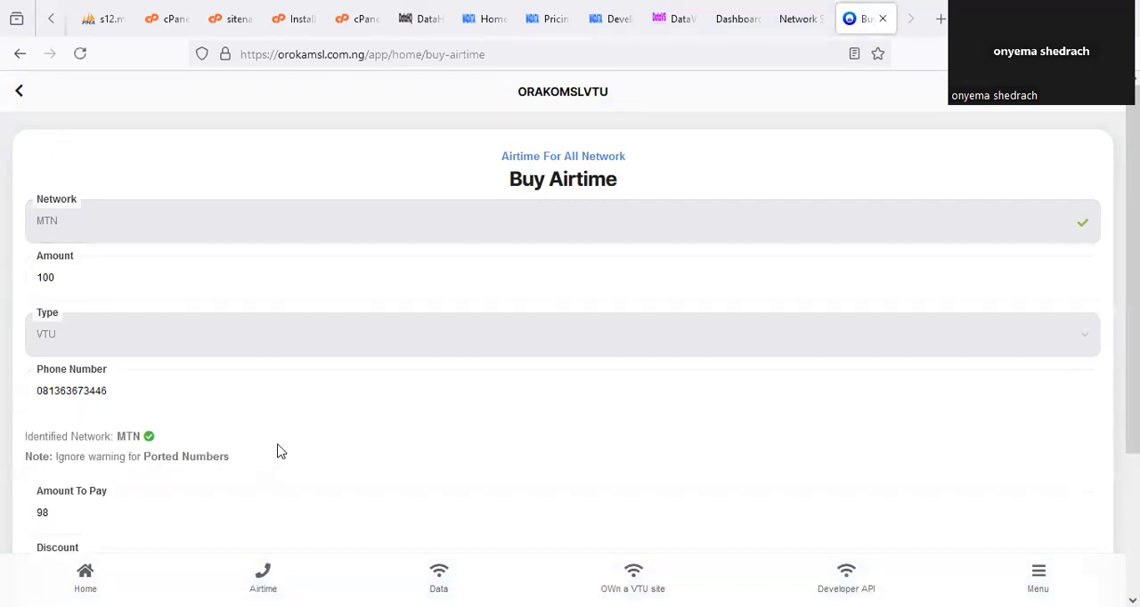
Check the identified network, submit the airtime purchase, confirm it and authorize it with the transaction PIN.
{"action": "scroll", "coordinate": [186, 420], "scroll_direction": "down", "scroll_amount": 2}
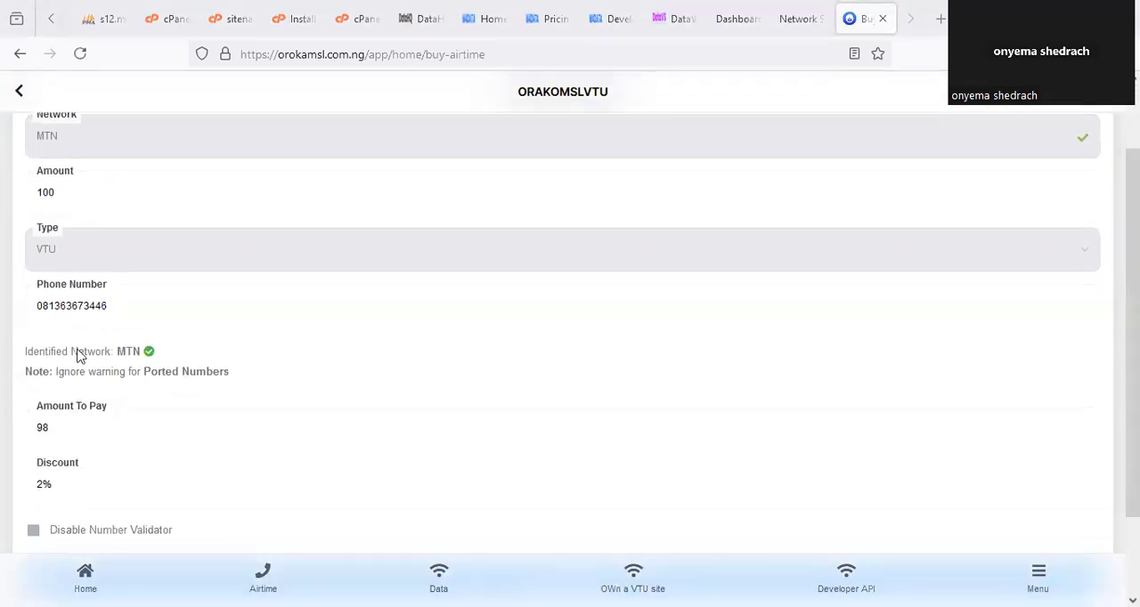
{"action": "left_click_drag", "start_coordinate": [117, 337], "coordinate": [112, 326]}
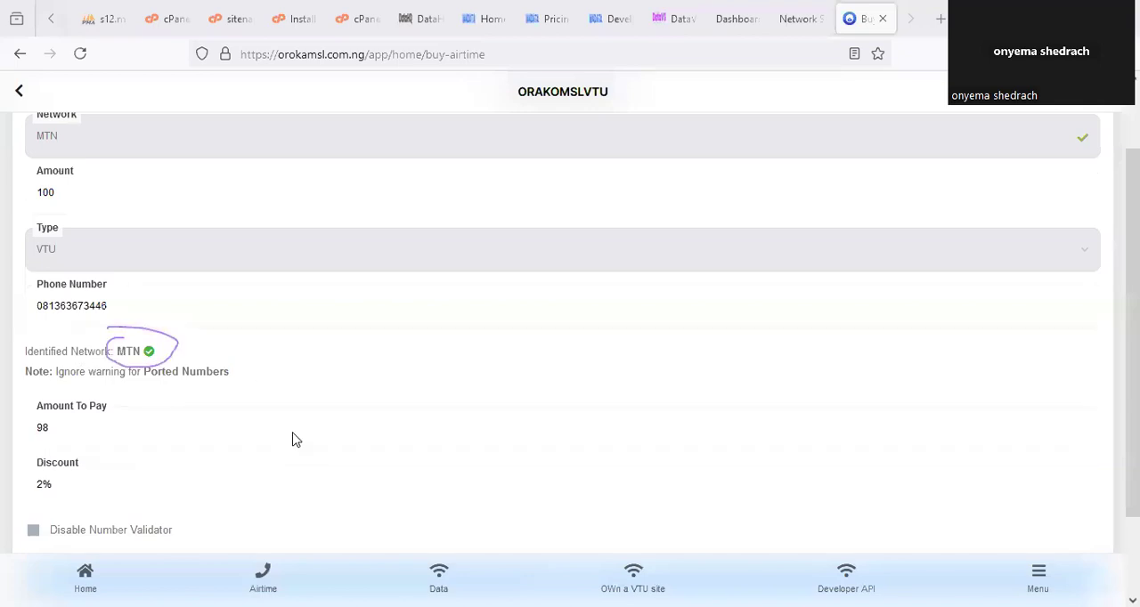
{"action": "scroll", "coordinate": [335, 433], "scroll_direction": "down", "scroll_amount": 2}
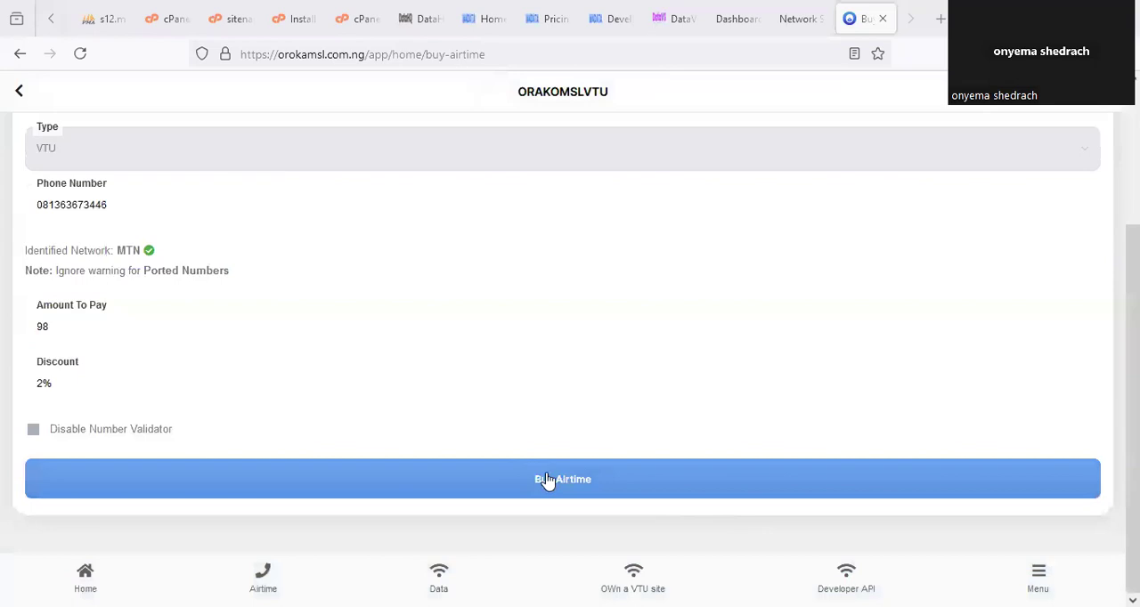
{"action": "left_click", "coordinate": [626, 464]}
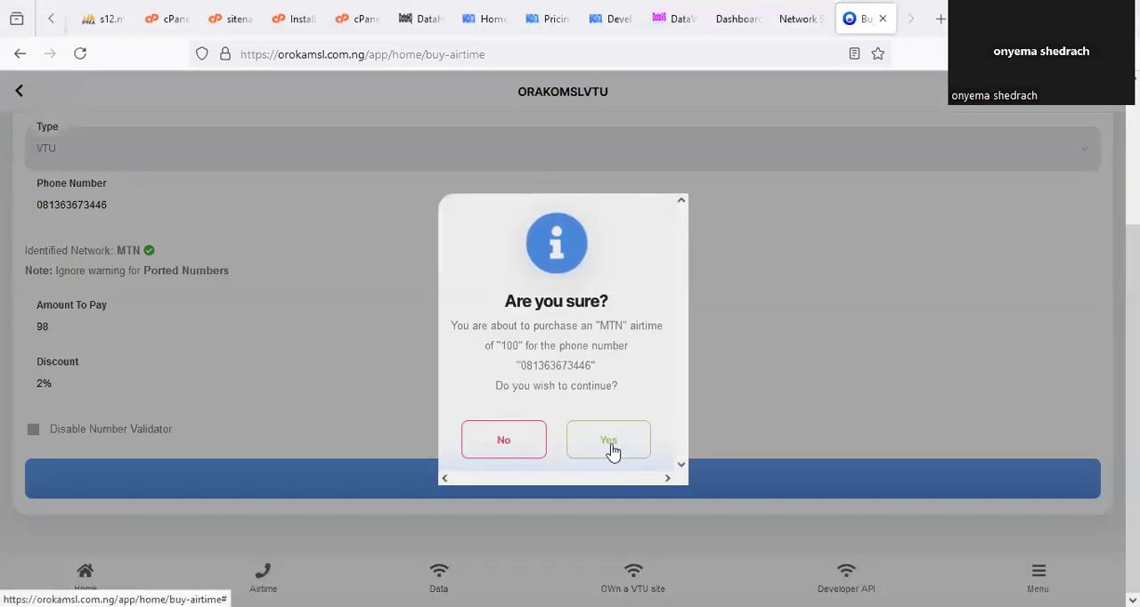
{"action": "left_click", "coordinate": [609, 442]}
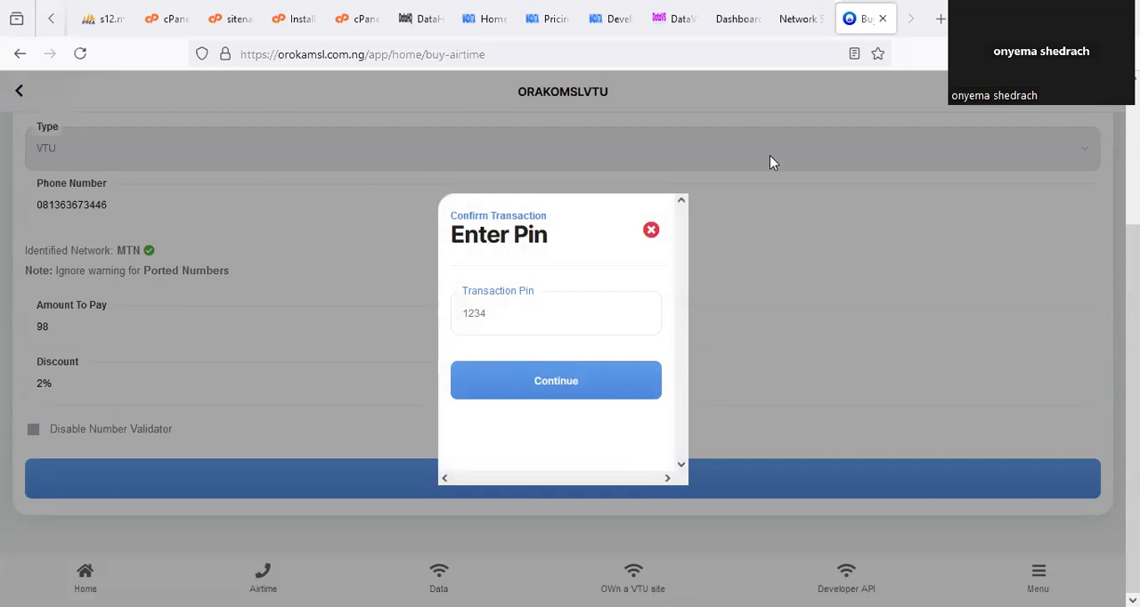
{"action": "left_click", "coordinate": [505, 317]}
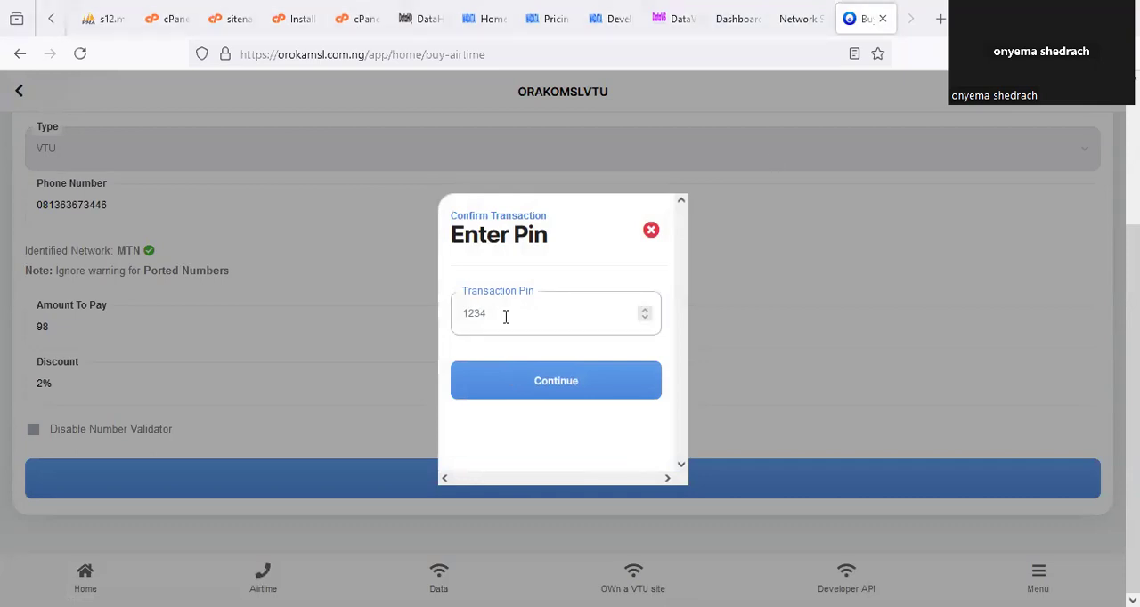
{"action": "type", "text": "1234"}
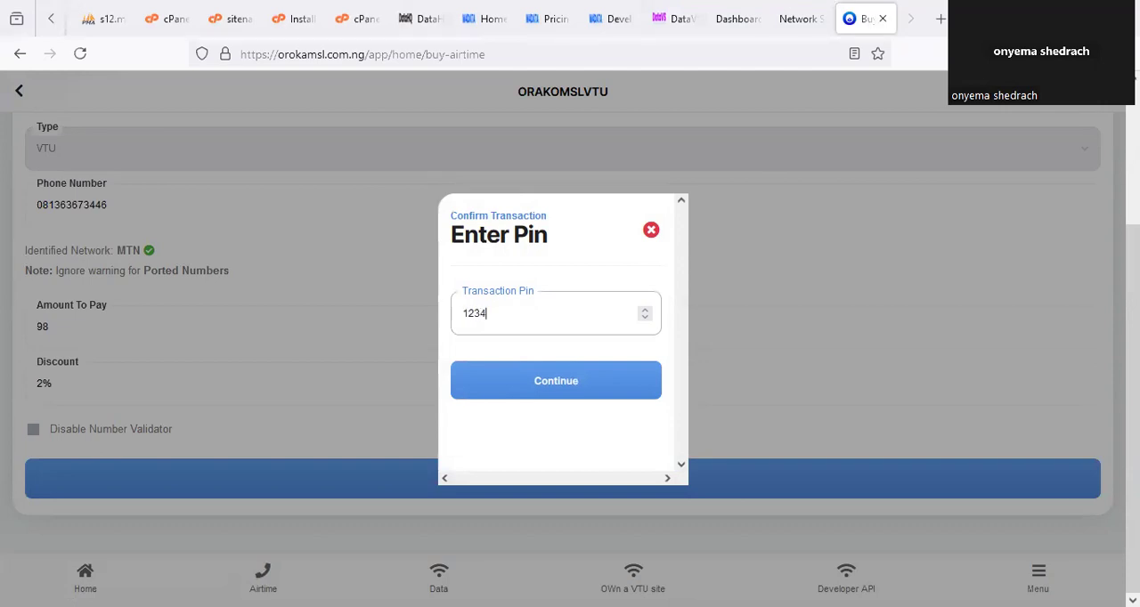
{"action": "left_click", "coordinate": [508, 381]}
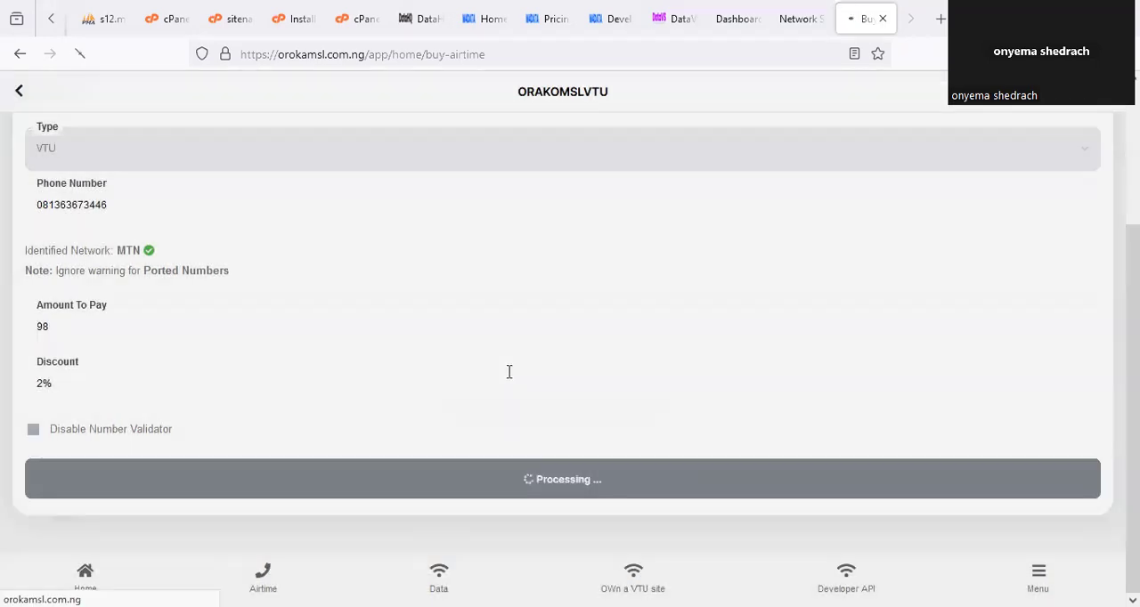
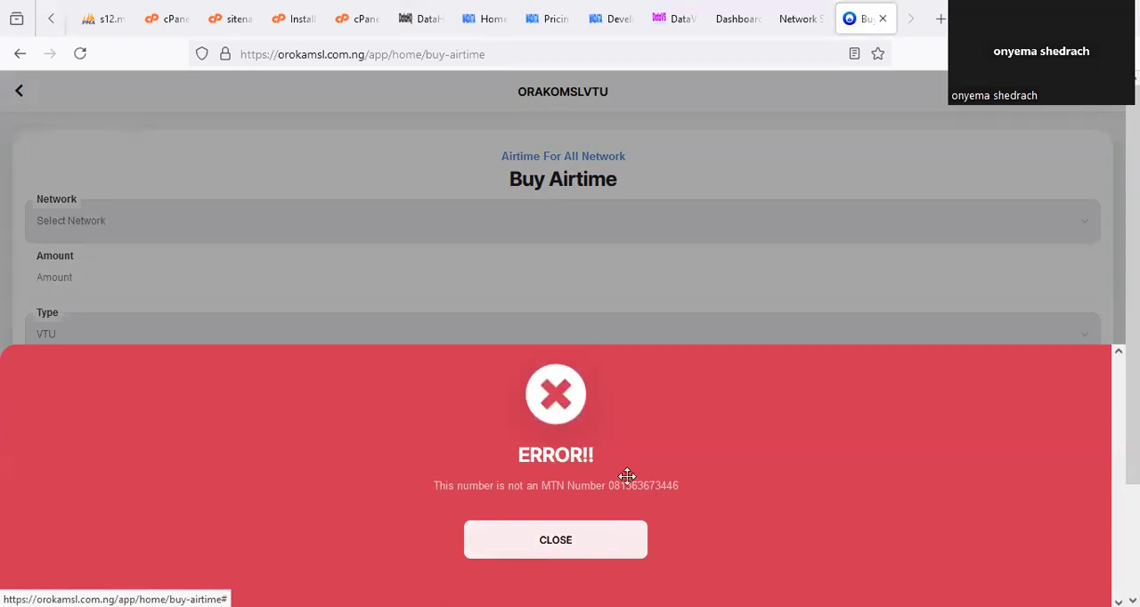
Close the error message and refill the Buy Airtime form with network MTN, amount 100 and the corrected recipient phone number.
{"action": "left_click_drag", "start_coordinate": [603, 482], "coordinate": [619, 472]}
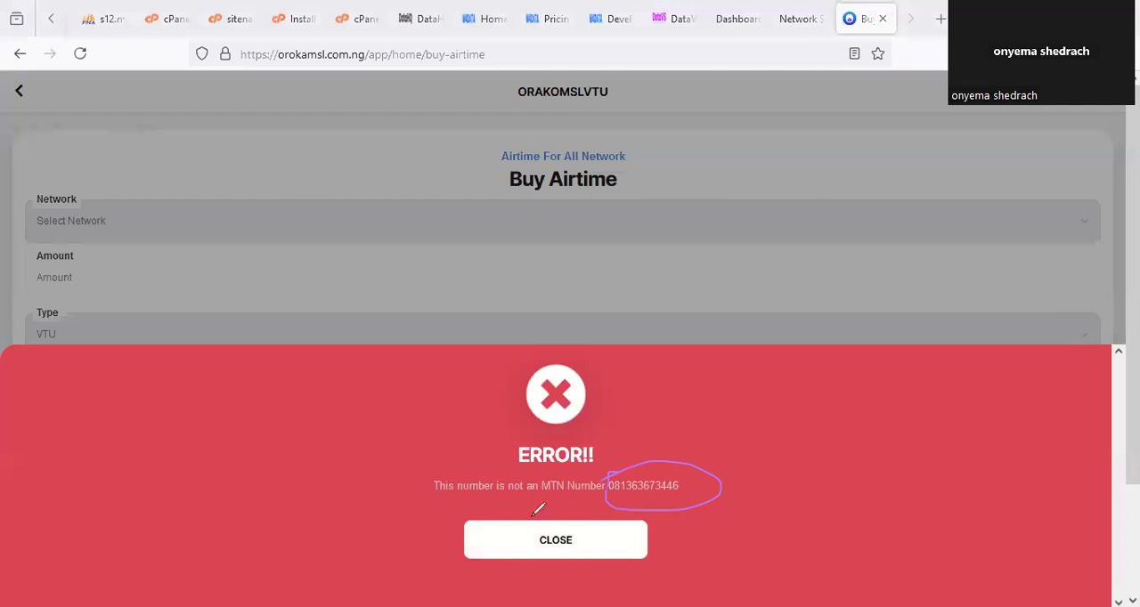
{"action": "left_click", "coordinate": [560, 554]}
{"action": "left_click", "coordinate": [212, 241]}
{"action": "left_click", "coordinate": [43, 278]}
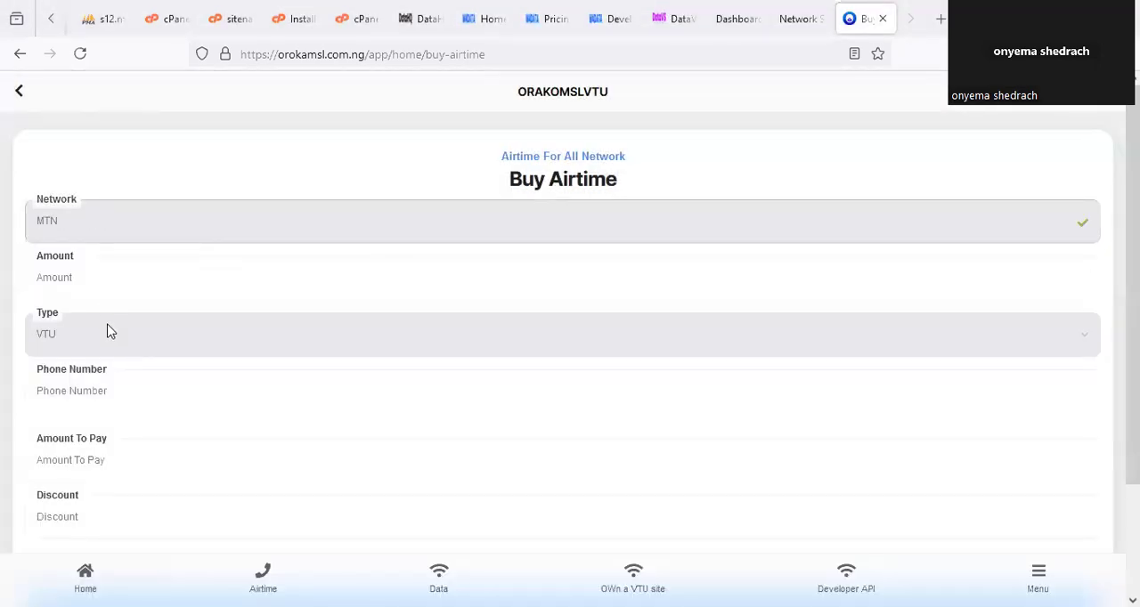
{"action": "left_click", "coordinate": [113, 283]}
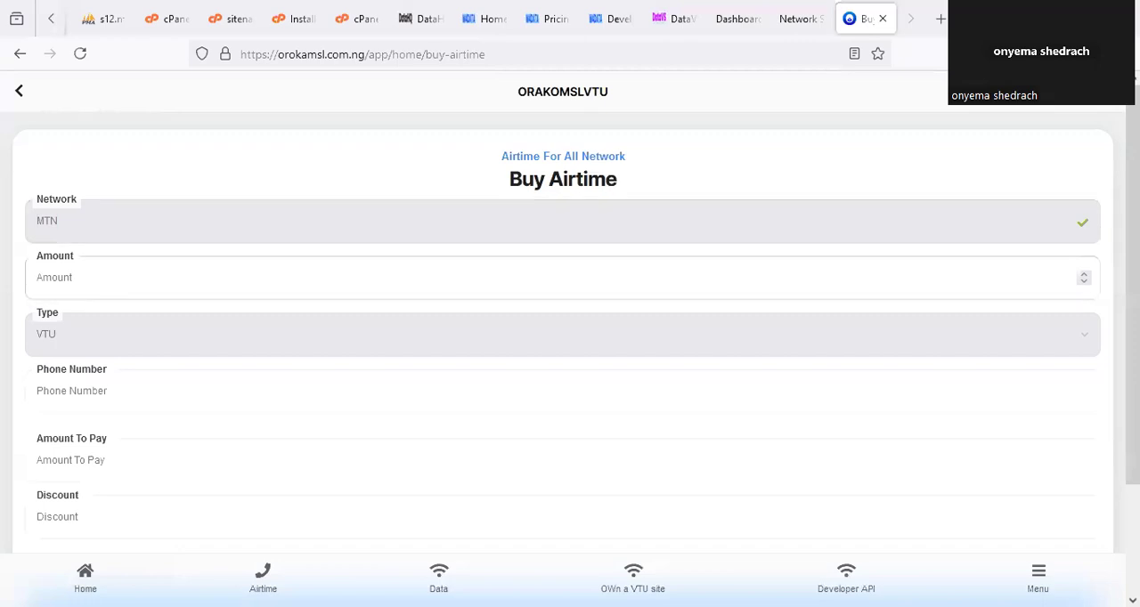
{"action": "type", "text": "100"}
{"action": "left_click", "coordinate": [170, 397]}
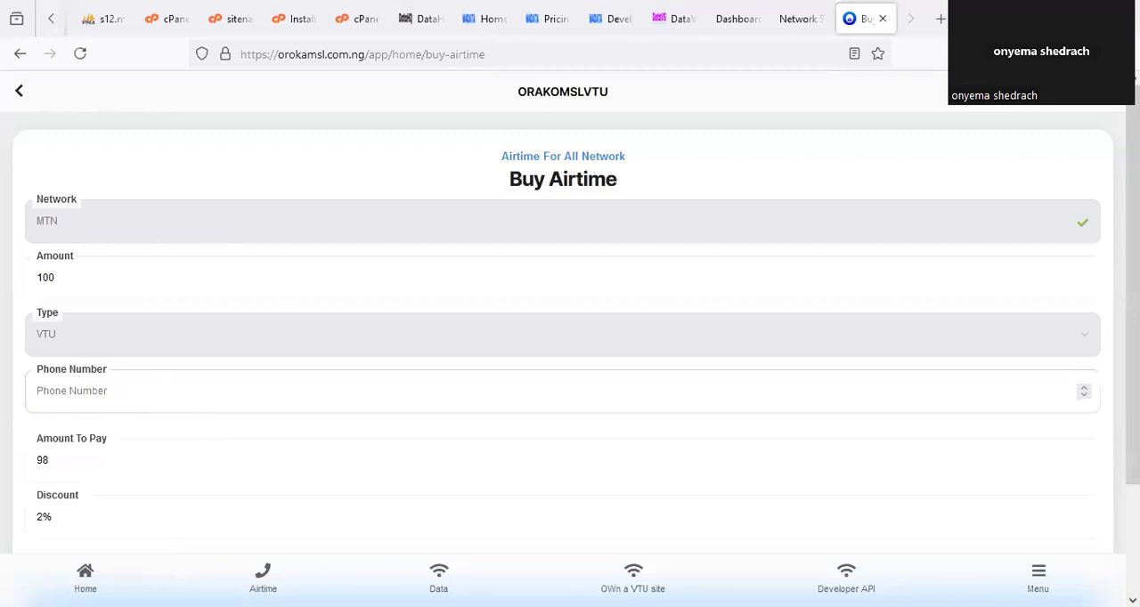
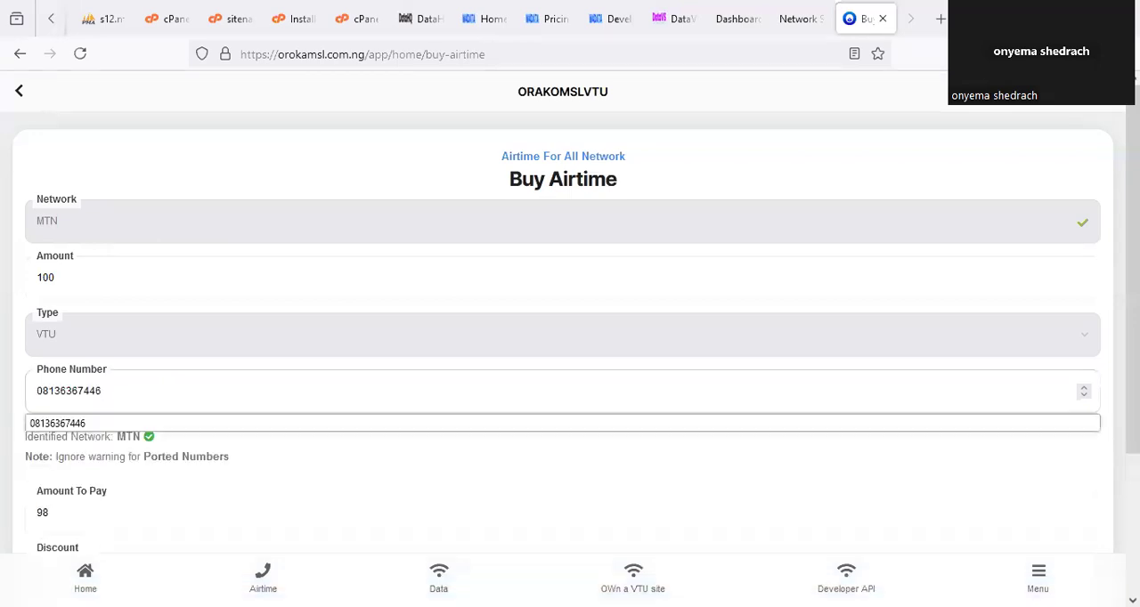
Submit the MTN airtime purchase, confirm it and authorize it with the transaction PIN.
{"action": "left_click", "coordinate": [379, 476]}
{"action": "scroll", "coordinate": [460, 466], "scroll_direction": "down", "scroll_amount": 3}
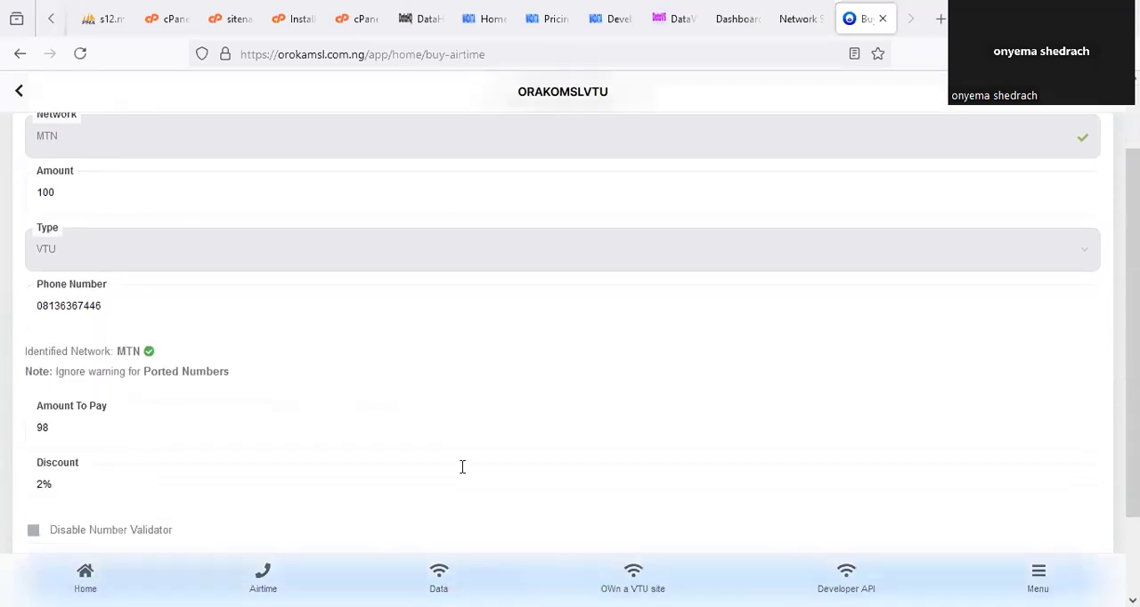
{"action": "left_click", "coordinate": [585, 492]}
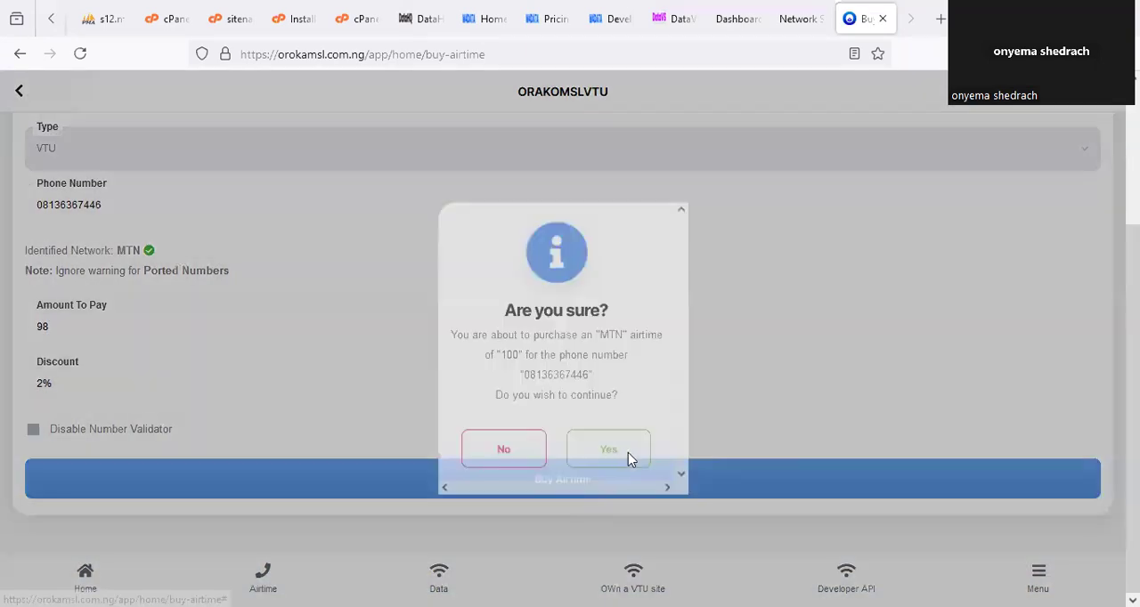
{"action": "left_click", "coordinate": [632, 452]}
{"action": "type", "text": "1234"}
{"action": "left_click", "coordinate": [592, 379]}
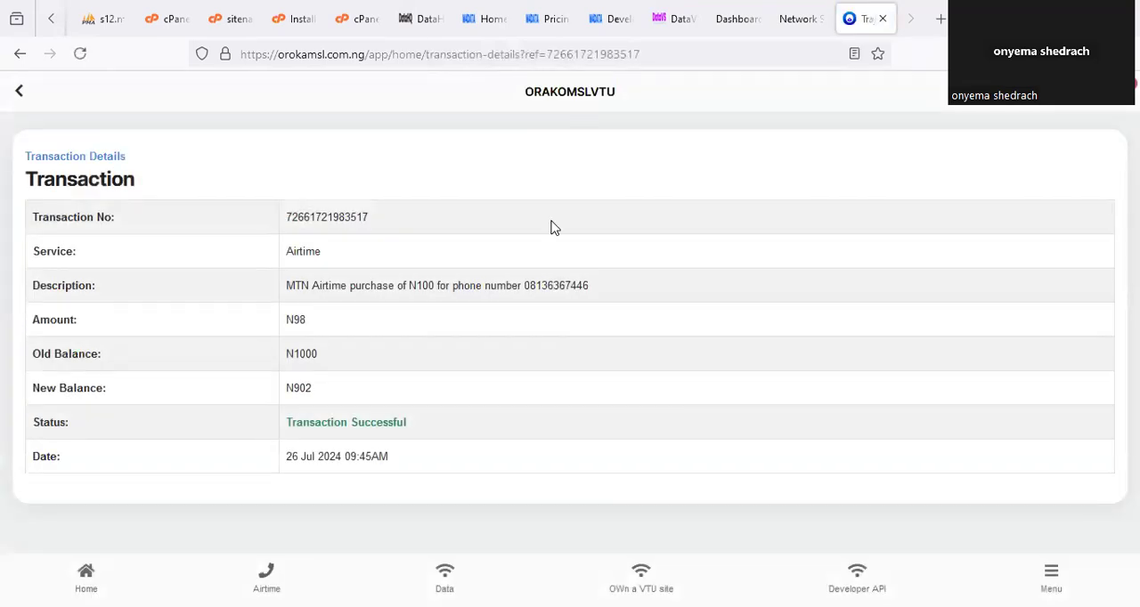
Review the airtime purchase's amount, old and new balances and date in the transaction details.
{"action": "left_click_drag", "start_coordinate": [294, 282], "coordinate": [292, 399]}
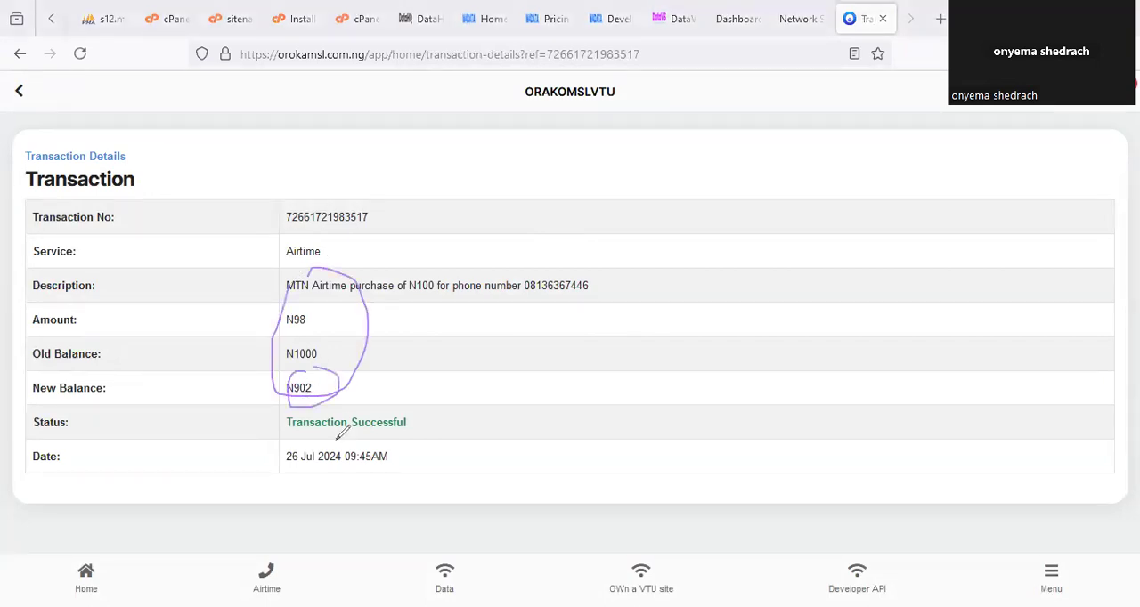
{"action": "mouse_move", "coordinate": [335, 437]}
{"action": "left_mouse_down"}
{"action": "mouse_move", "coordinate": [307, 484]}
{"action": "mouse_move", "coordinate": [388, 478]}
{"action": "left_mouse_up"}
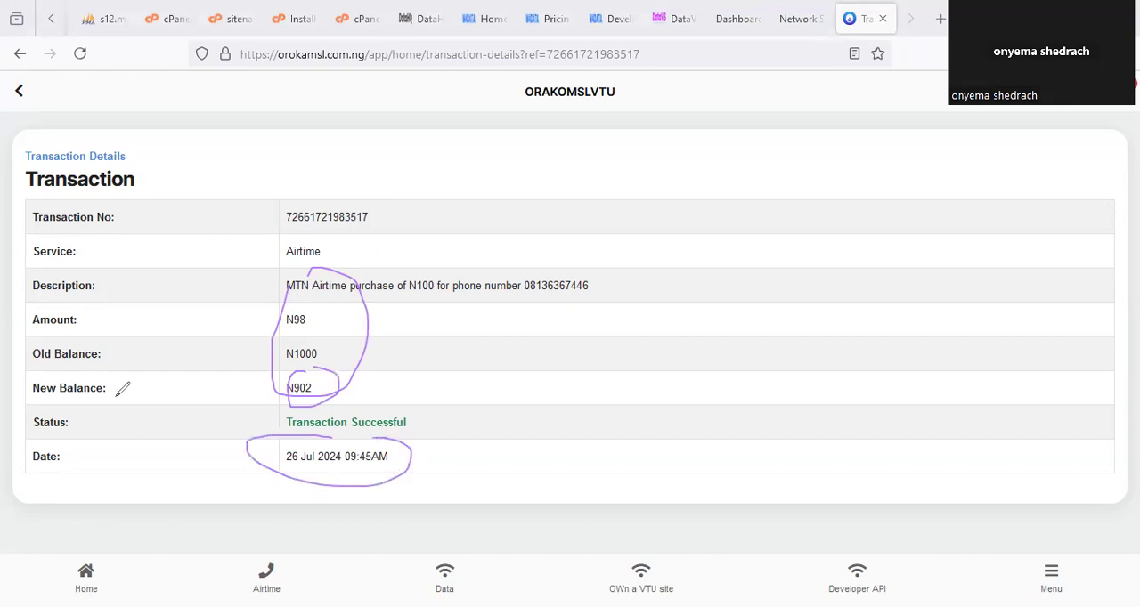
{"action": "left_click", "coordinate": [266, 577]}
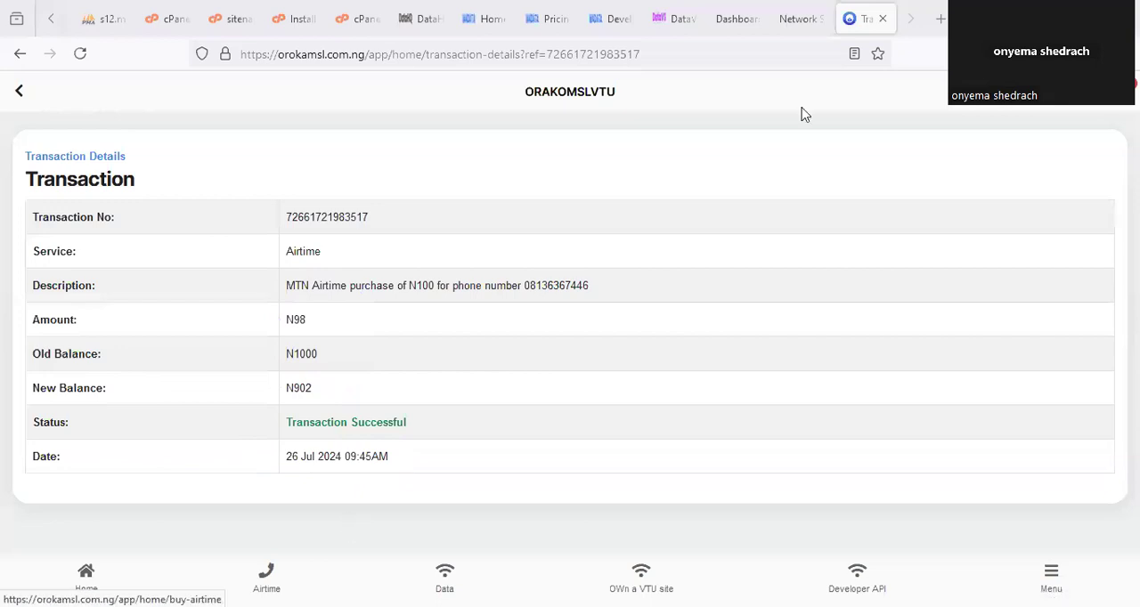
Reload the admin portal's dashboard and examine the Data Wallet balance and the User Wallet Funds.
{"action": "left_click", "coordinate": [738, 19]}
{"action": "left_click", "coordinate": [143, 183]}
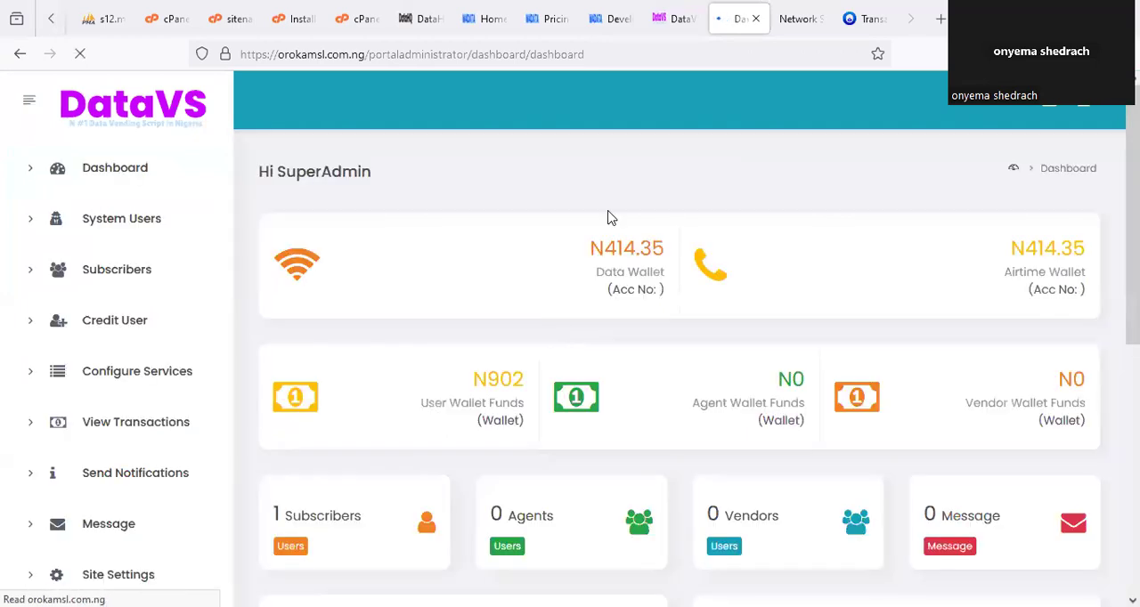
{"action": "left_click_drag", "start_coordinate": [626, 218], "coordinate": [628, 223]}
{"action": "left_click_drag", "start_coordinate": [462, 349], "coordinate": [486, 461]}
{"action": "left_click_drag", "start_coordinate": [658, 400], "coordinate": [552, 335]}
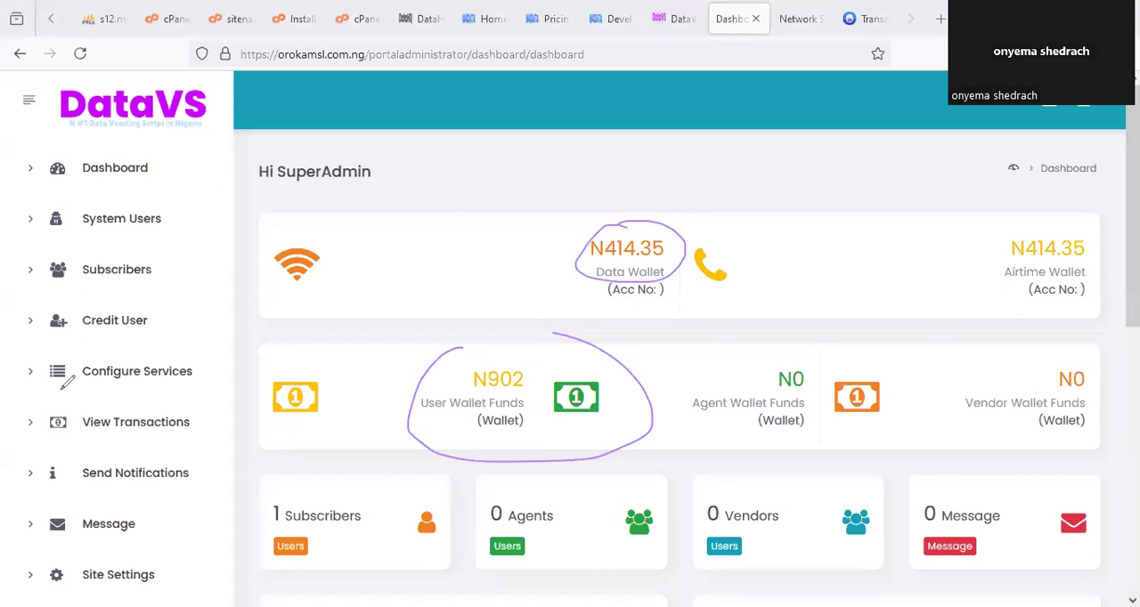
Switch to the DataHQ home page, reload it, dismiss the service notice and reveal the wallet balance.
{"action": "left_click", "coordinate": [472, 19]}
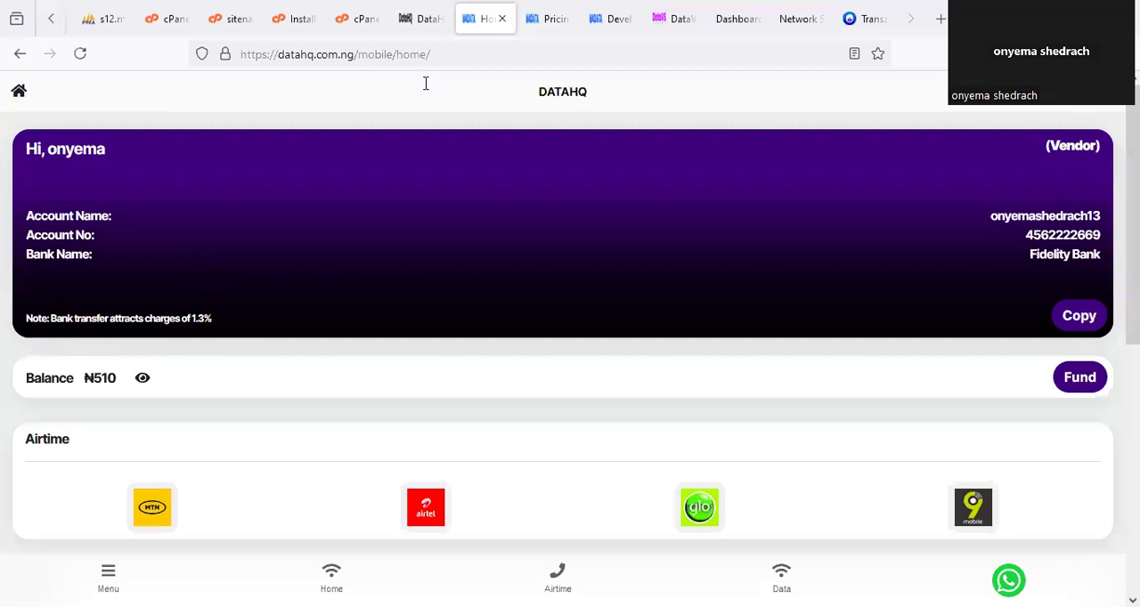
{"action": "right_click", "coordinate": [474, 20]}
{"action": "left_click", "coordinate": [508, 65]}
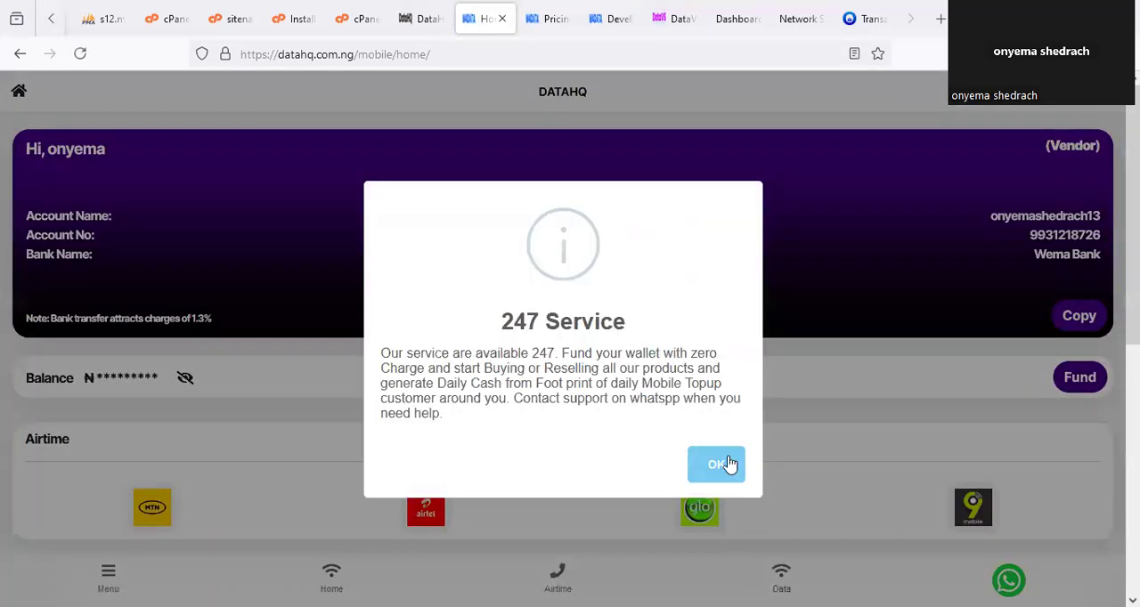
{"action": "left_click", "coordinate": [723, 463]}
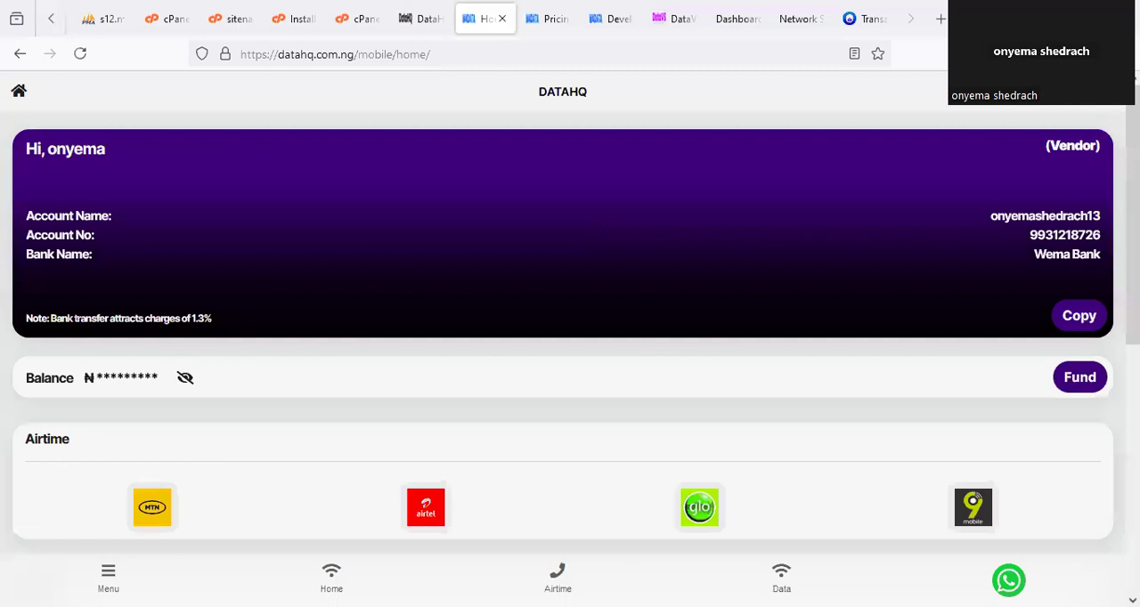
{"action": "left_click", "coordinate": [186, 380]}
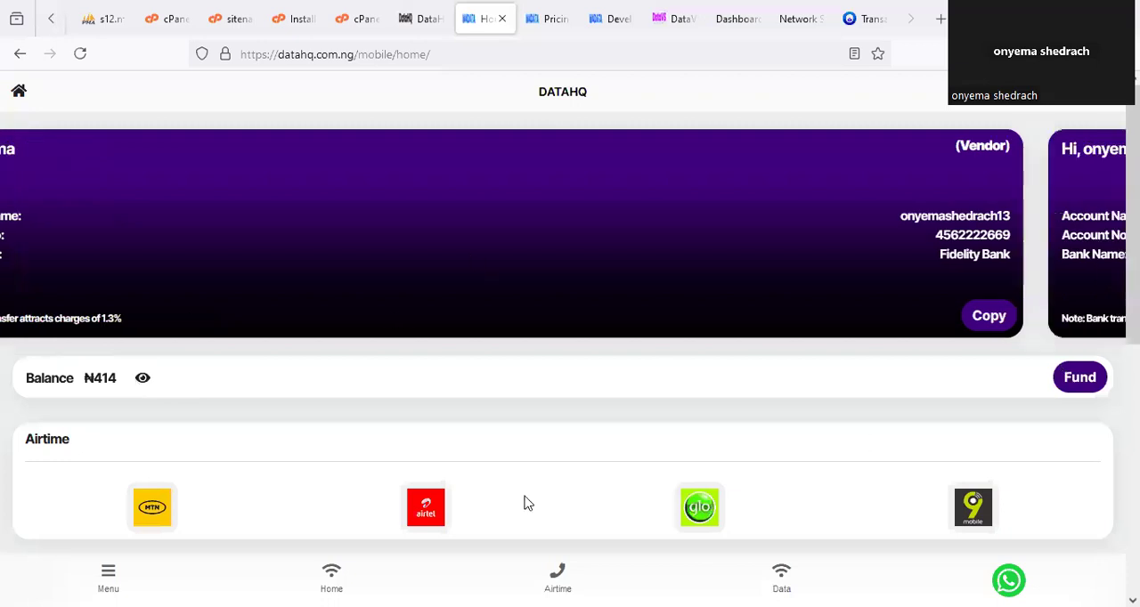
Open the DataHQ transaction history and view the details of the latest MTN airtime purchase.
{"action": "scroll", "coordinate": [534, 494], "scroll_direction": "down", "scroll_amount": 4}
{"action": "scroll", "coordinate": [267, 516], "scroll_direction": "down", "scroll_amount": 1}
{"action": "left_click", "coordinate": [234, 420]}
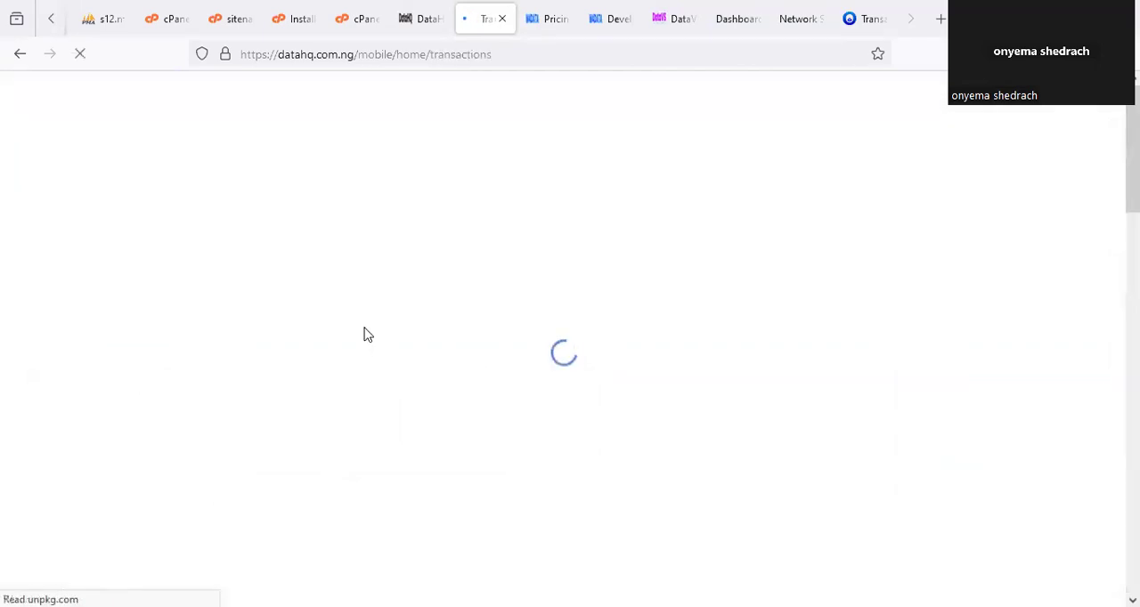
{"action": "scroll", "coordinate": [478, 330], "scroll_direction": "down", "scroll_amount": 2}
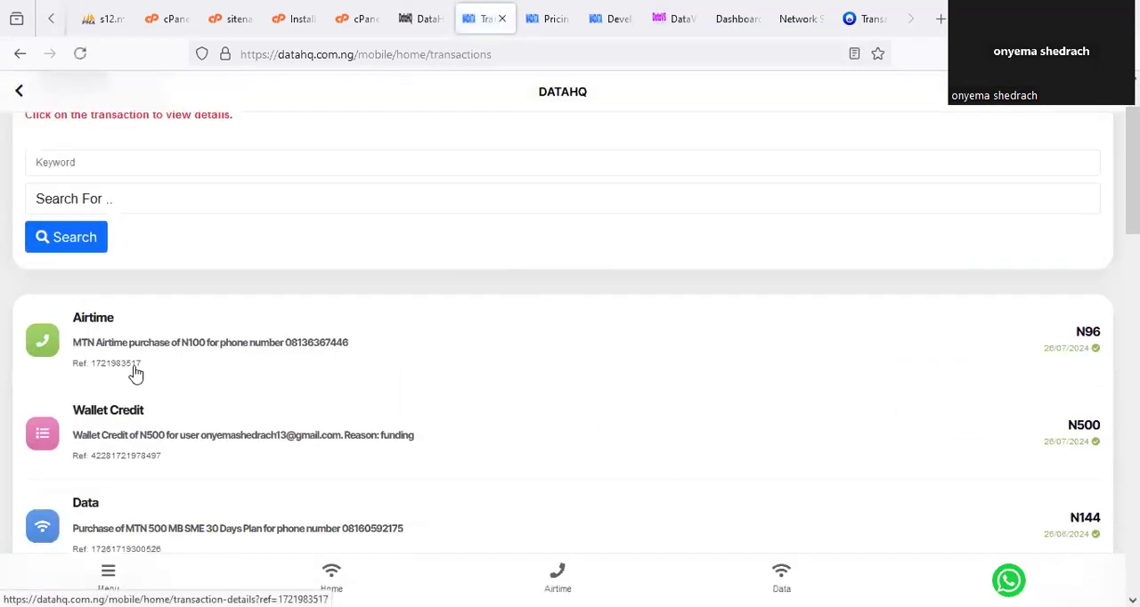
{"action": "left_click", "coordinate": [214, 354]}
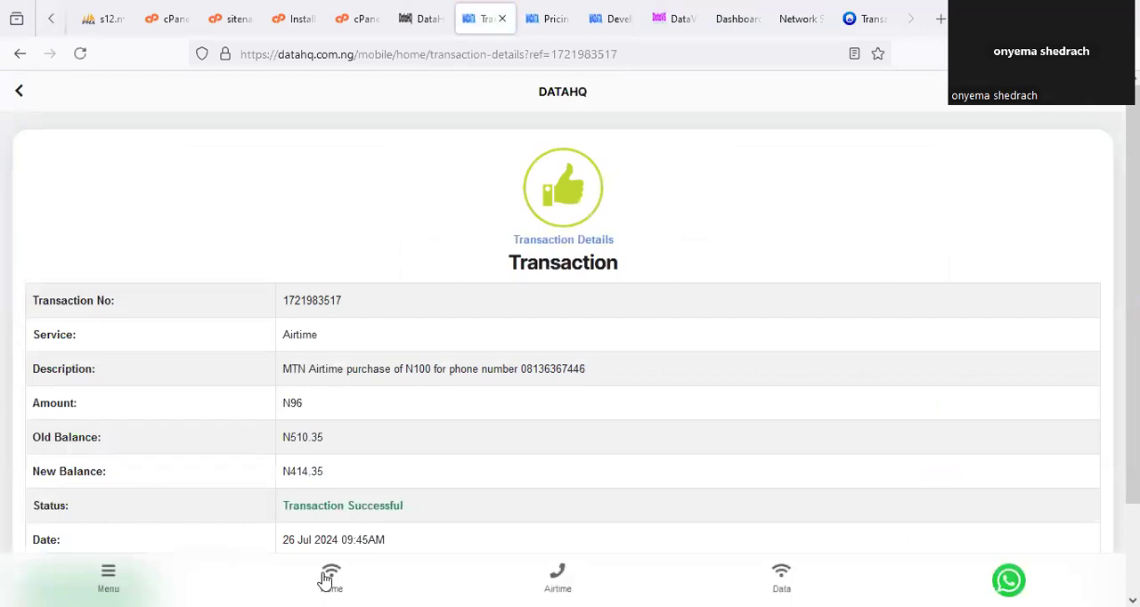
Return to the DataHQ home page, open Fund Wallet and examine the bank accounts offered for automated transfer.
{"action": "left_click", "coordinate": [108, 575]}
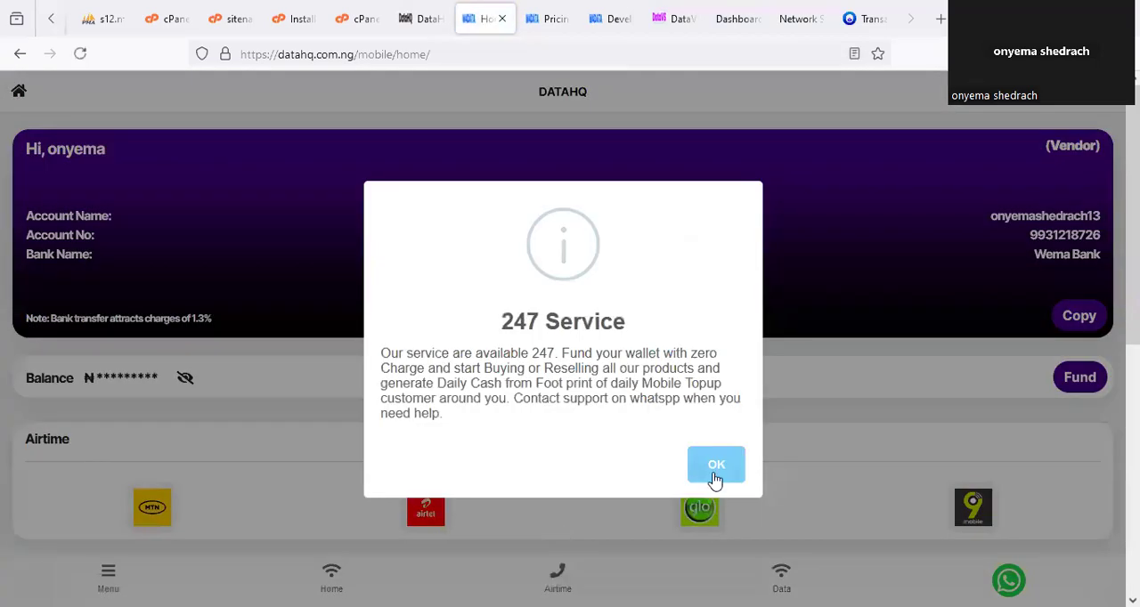
{"action": "left_click", "coordinate": [714, 477]}
{"action": "left_click", "coordinate": [1081, 384]}
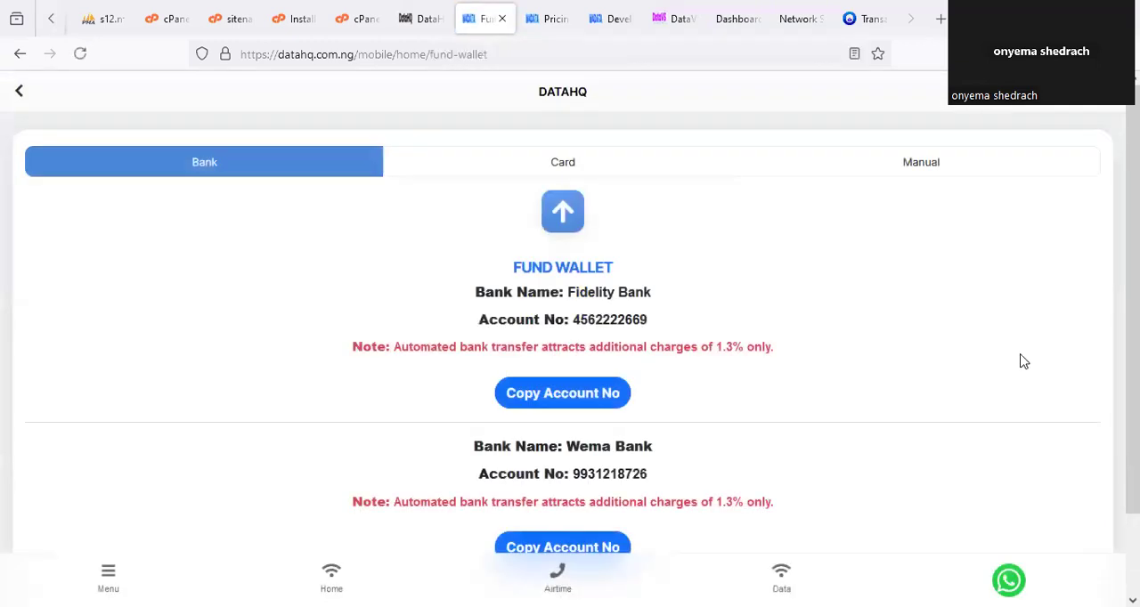
{"action": "scroll", "coordinate": [557, 267], "scroll_direction": "down", "scroll_amount": 1}
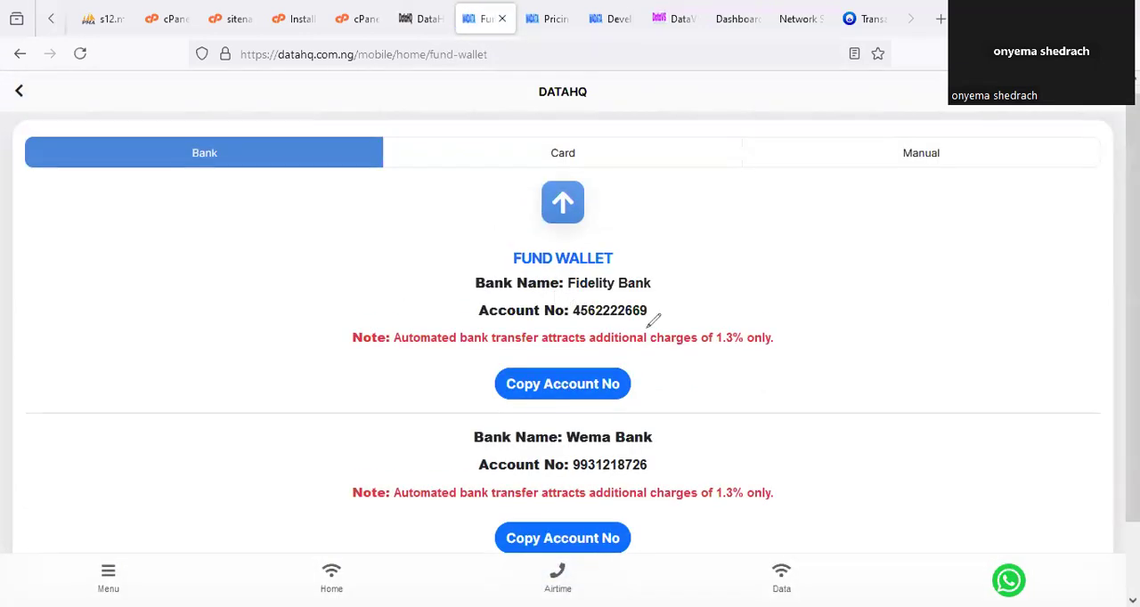
{"action": "left_click_drag", "start_coordinate": [615, 260], "coordinate": [577, 314]}
{"action": "mouse_move", "coordinate": [623, 431]}
{"action": "left_mouse_down"}
{"action": "mouse_move", "coordinate": [550, 464]}
{"action": "mouse_move", "coordinate": [706, 435]}
{"action": "left_mouse_up"}
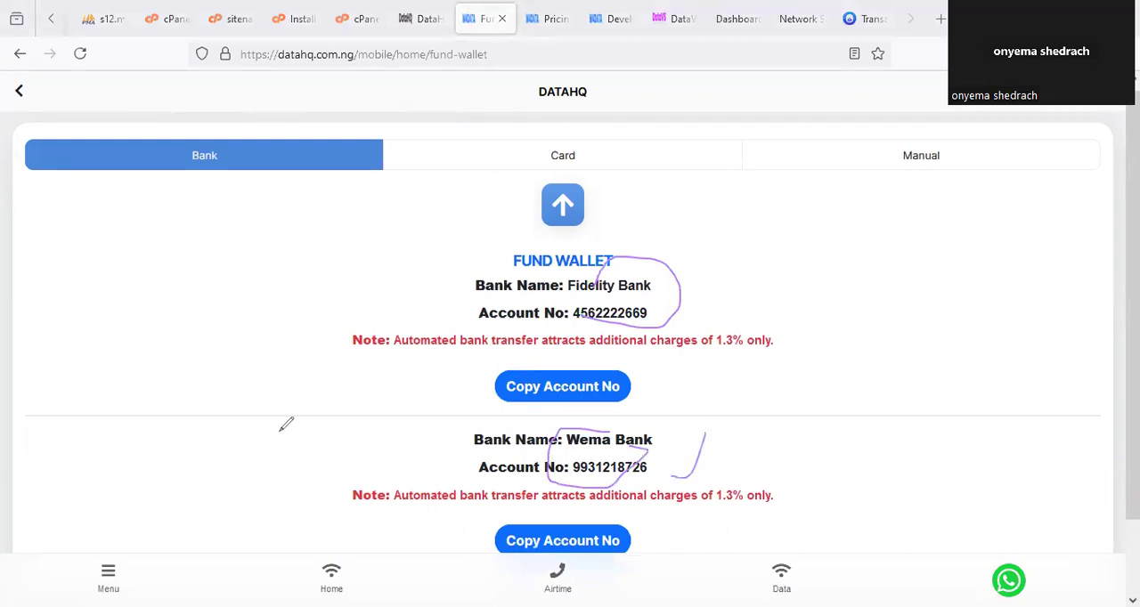
{"action": "key", "text": "F5"}
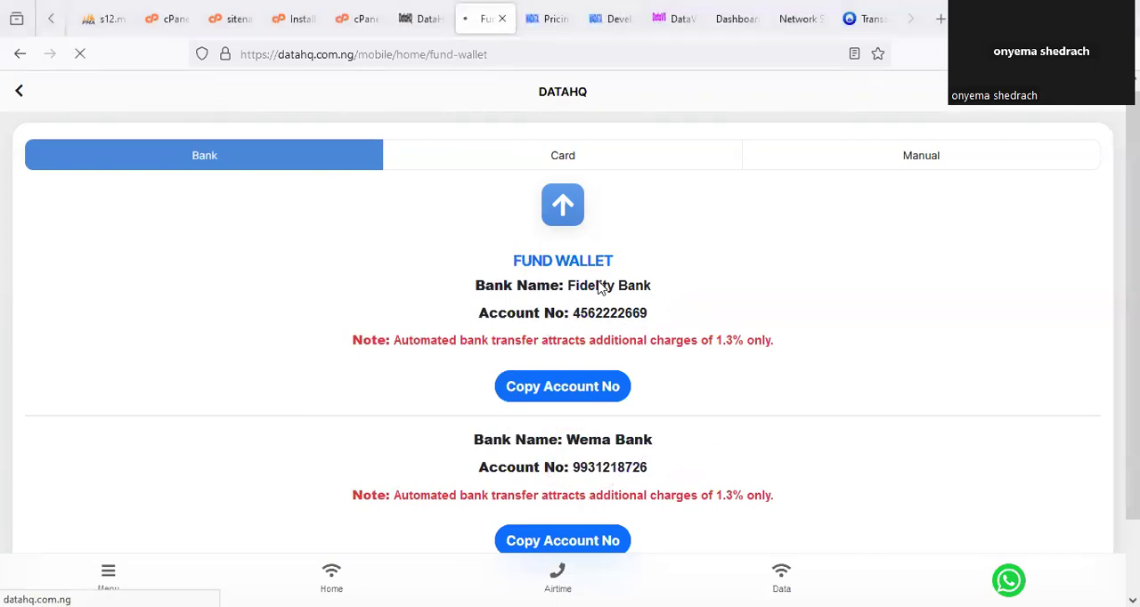
Dismiss the service notice on the DataHQ home page and view the wallet balances on the admin dashboard.
{"action": "left_click", "coordinate": [739, 19]}
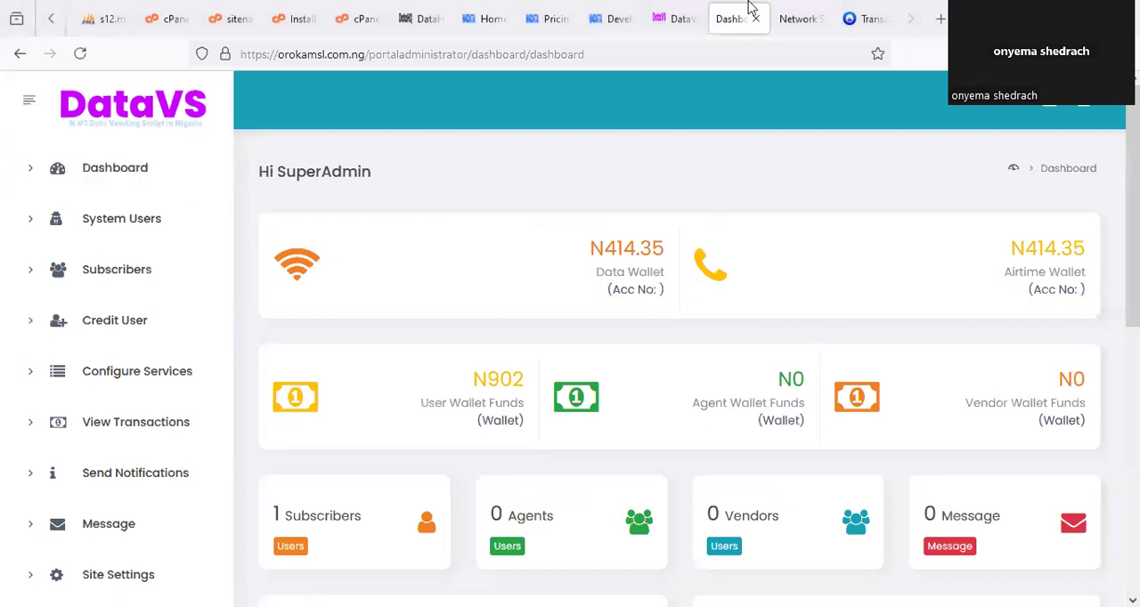
{"action": "left_click", "coordinate": [472, 20]}
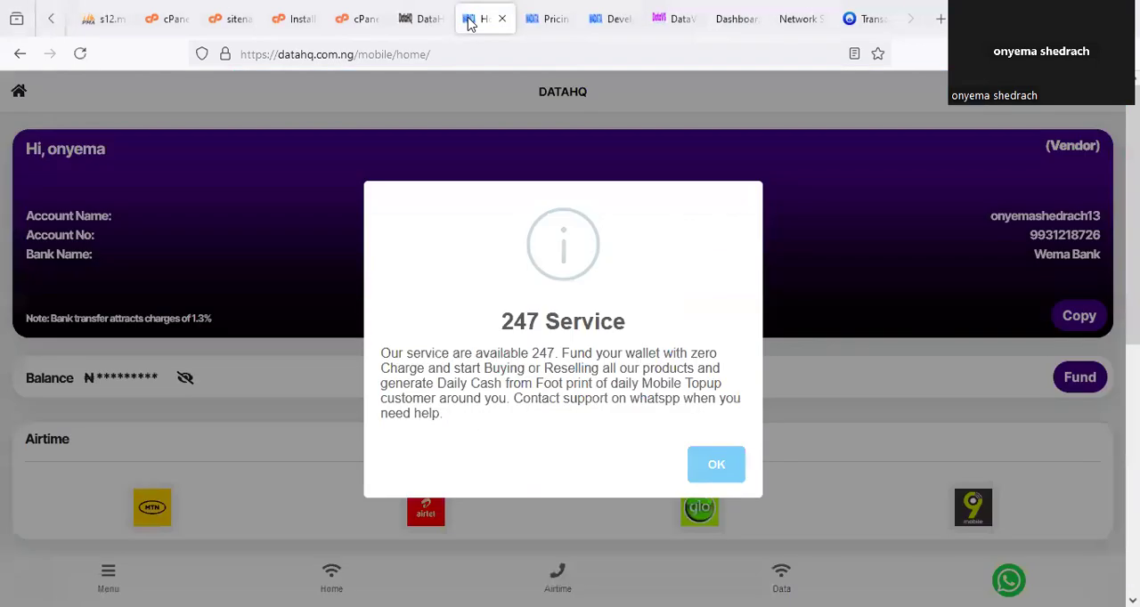
{"action": "left_click", "coordinate": [715, 465]}
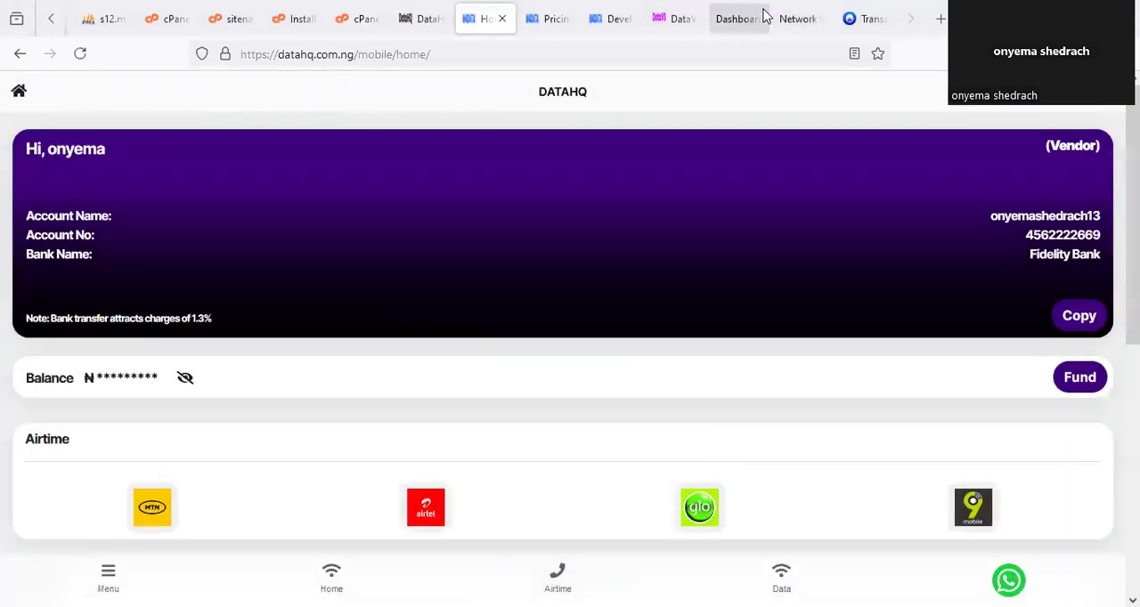
{"action": "left_click", "coordinate": [742, 18]}
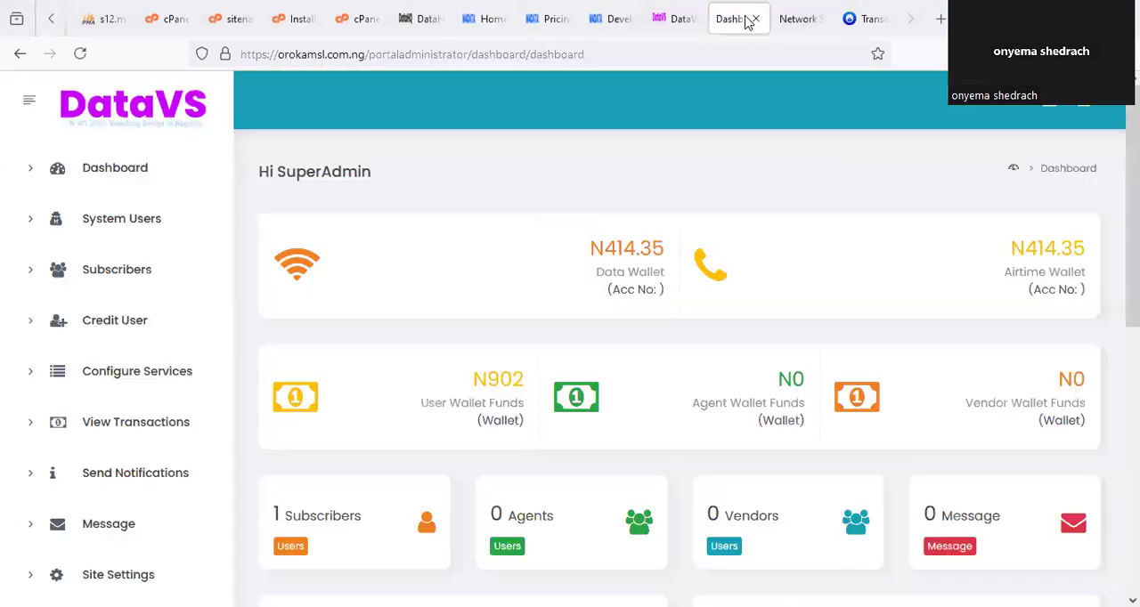
Open the subscriber's Buy Data form and choose network MTN, data type SME and the 500 MB SME (N150)(30 Days) plan.
{"action": "left_click", "coordinate": [800, 21]}
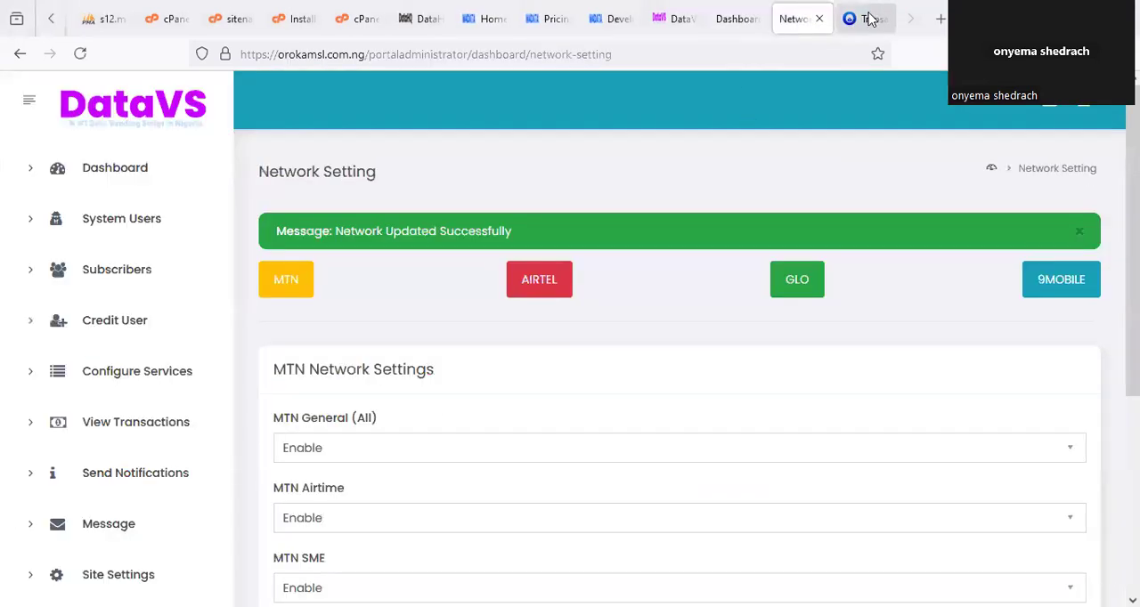
{"action": "left_click", "coordinate": [870, 19]}
{"action": "left_click", "coordinate": [469, 575]}
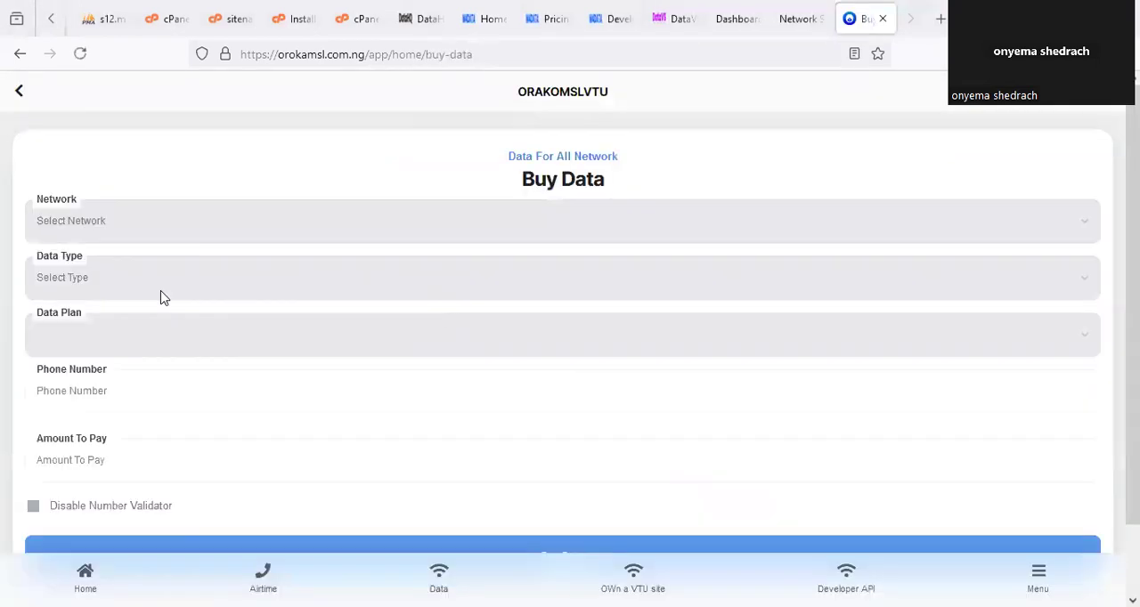
{"action": "left_click", "coordinate": [71, 230]}
{"action": "left_click", "coordinate": [77, 270]}
{"action": "left_click", "coordinate": [89, 287]}
{"action": "left_click", "coordinate": [68, 333]}
{"action": "left_click", "coordinate": [114, 350]}
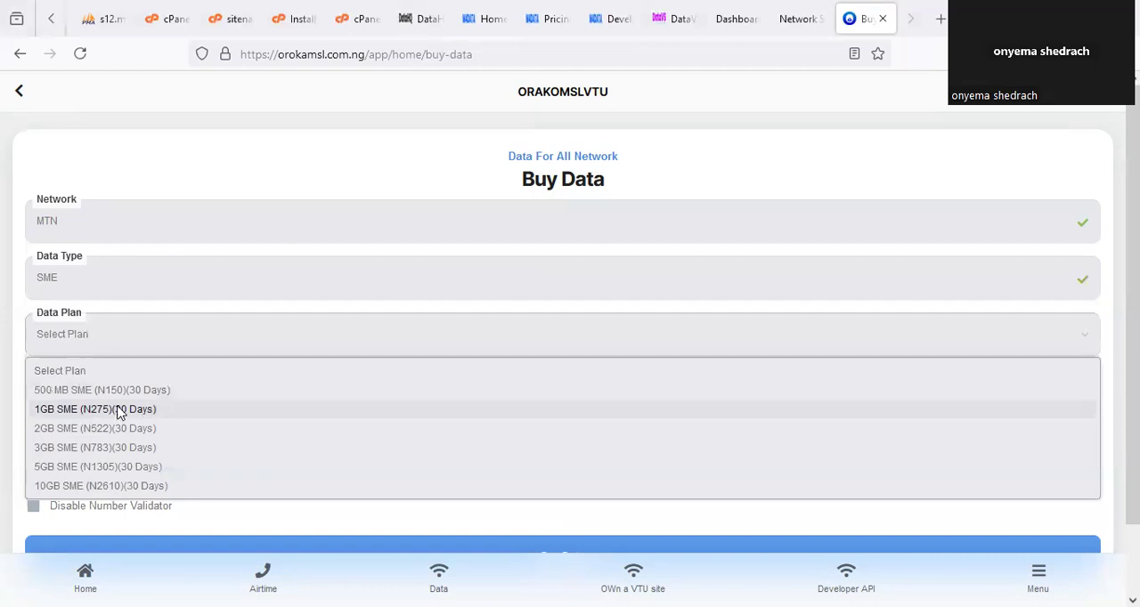
{"action": "left_click", "coordinate": [140, 390]}
Buy the 500 MB SME (N150)(30 Days) plan for the recipient's phone number, confirming the purchase with the transaction PIN.
{"action": "left_click", "coordinate": [176, 383]}
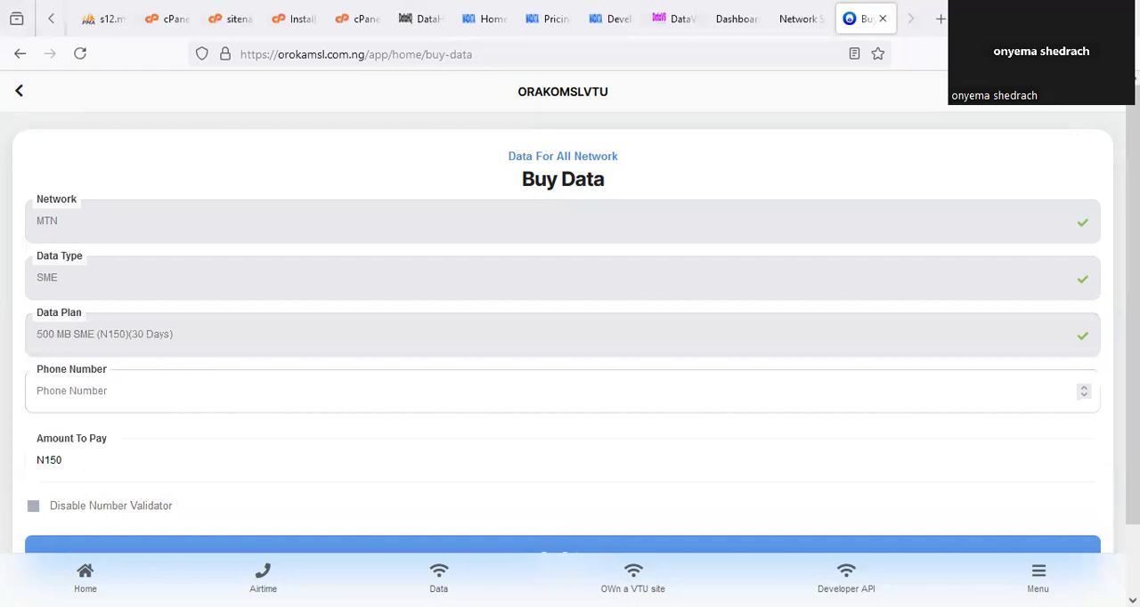
{"action": "left_click", "coordinate": [211, 424]}
{"action": "scroll", "coordinate": [373, 466], "scroll_direction": "down", "scroll_amount": 1}
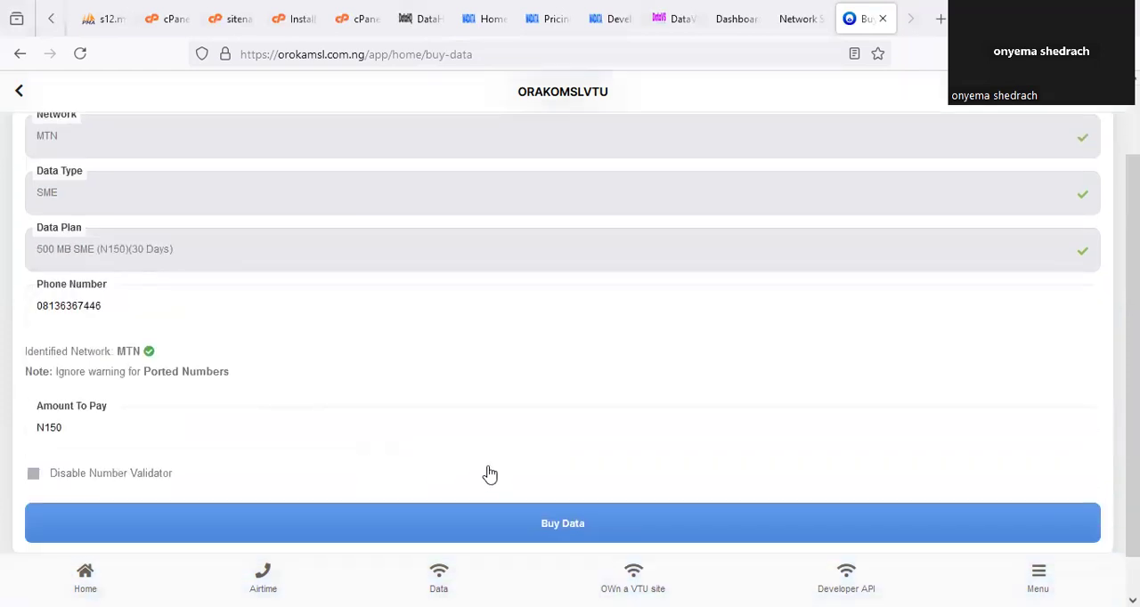
{"action": "left_click", "coordinate": [586, 526]}
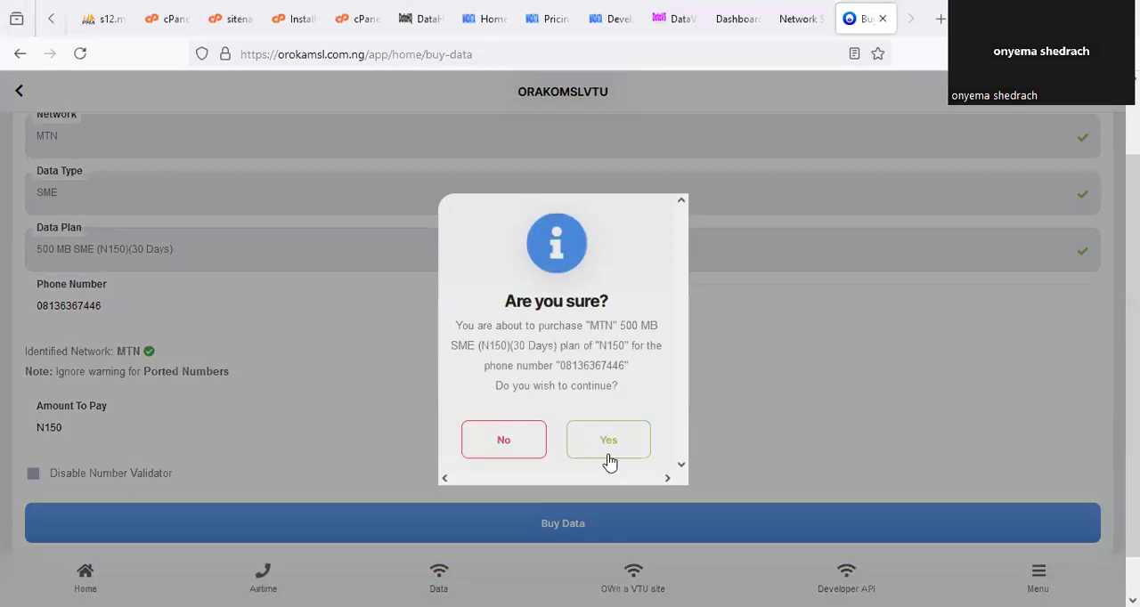
{"action": "left_click", "coordinate": [616, 453]}
{"action": "left_click", "coordinate": [520, 313]}
{"action": "type", "text": "1234"}
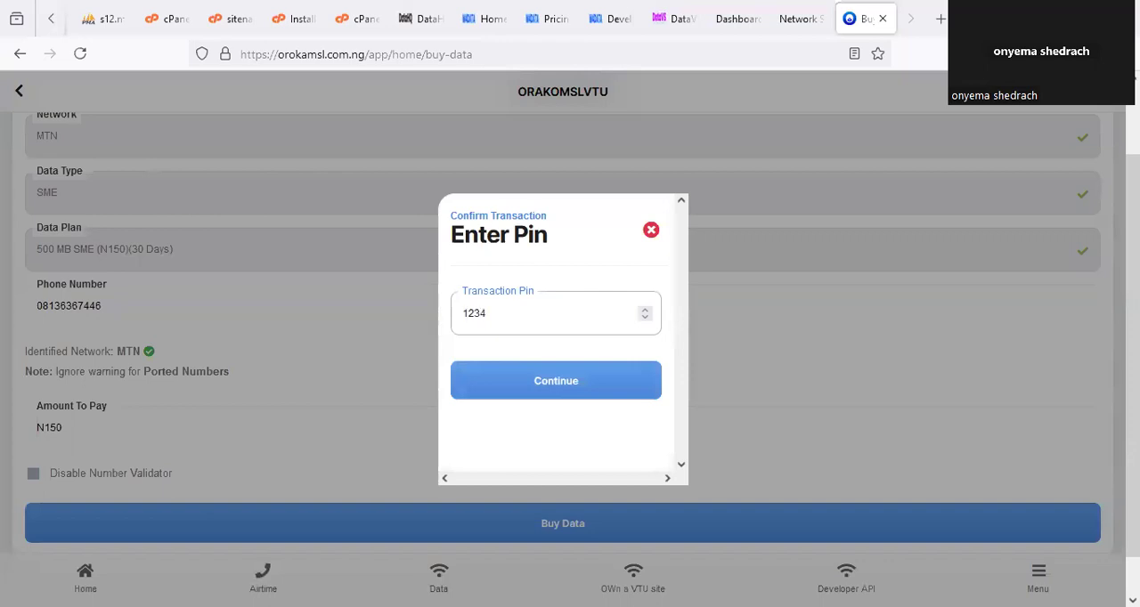
{"action": "left_click", "coordinate": [580, 384]}
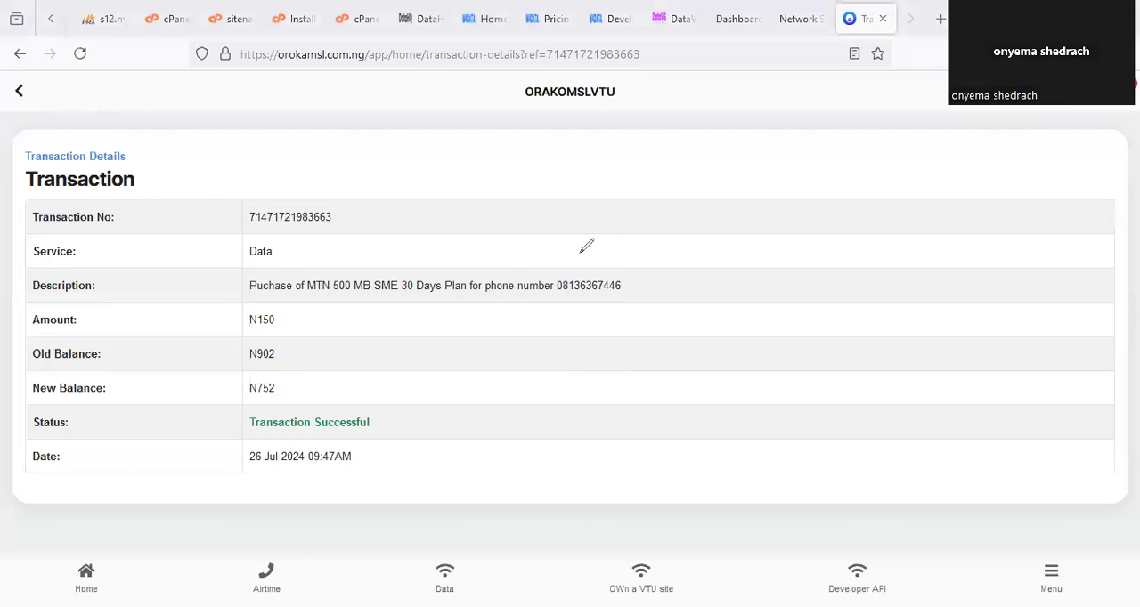
Review the data purchase details, return to the subscriber home page and dismiss the Zero Wallet Funding notice.
{"action": "left_click_drag", "start_coordinate": [587, 246], "coordinate": [588, 256]}
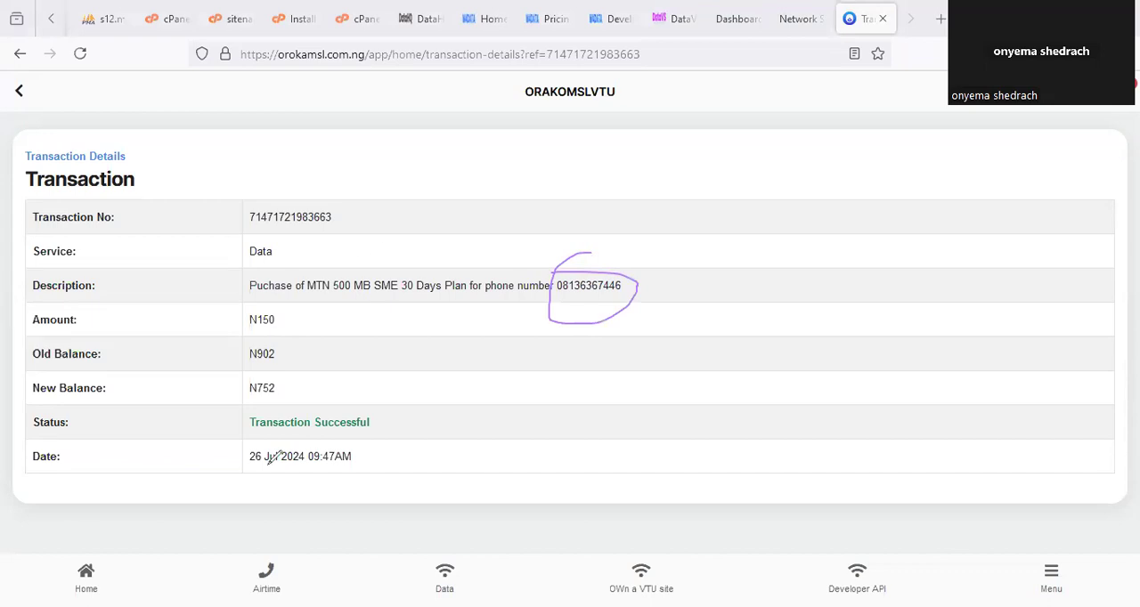
{"action": "left_click", "coordinate": [428, 580]}
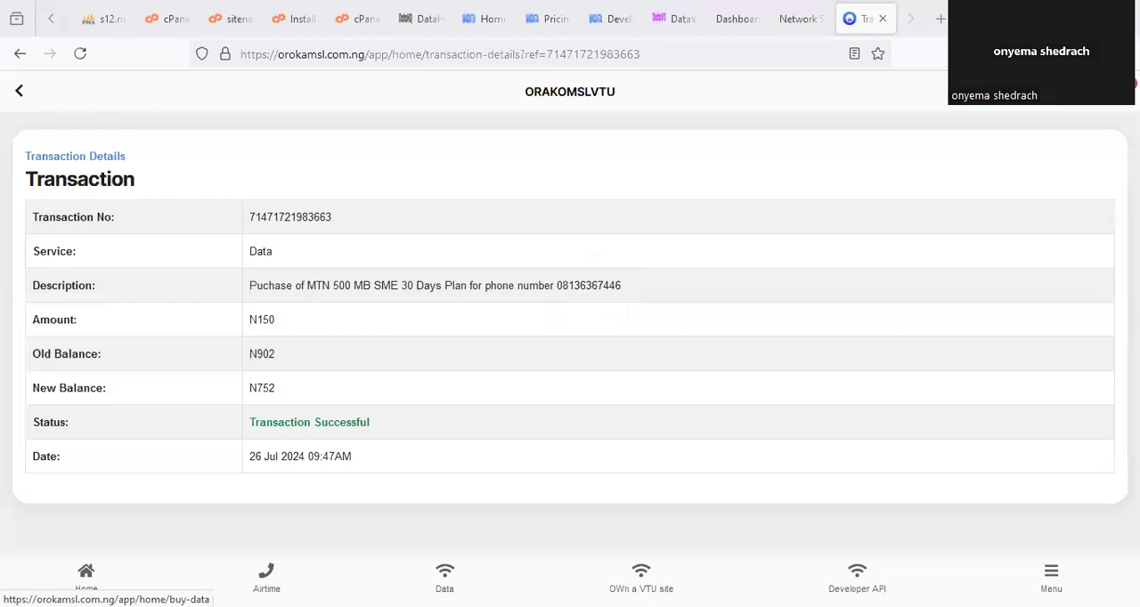
{"action": "left_click", "coordinate": [93, 577]}
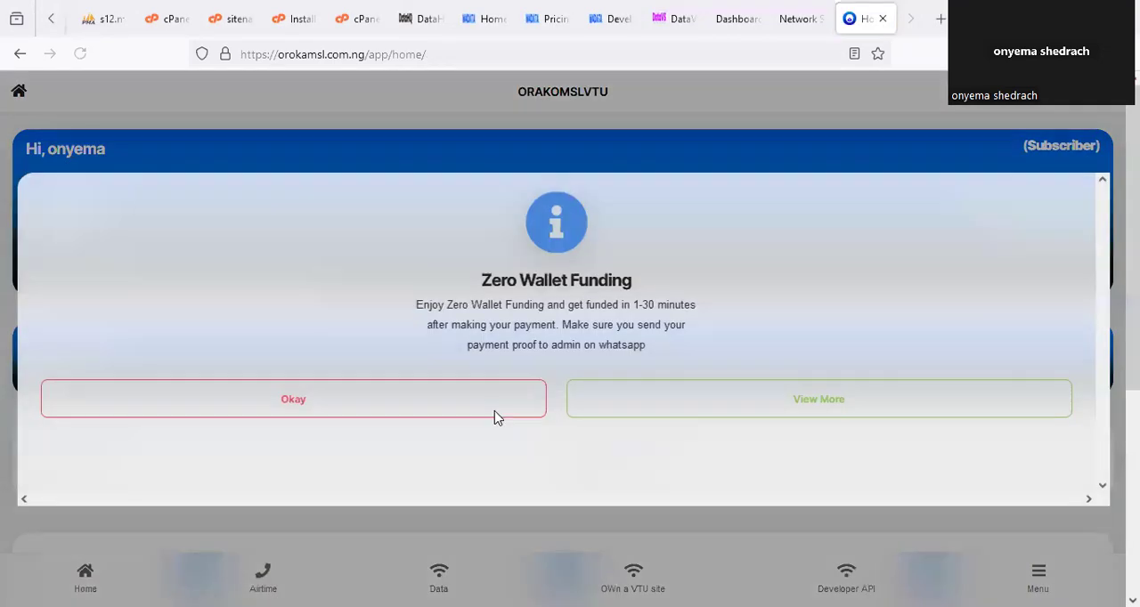
{"action": "left_click", "coordinate": [336, 416]}
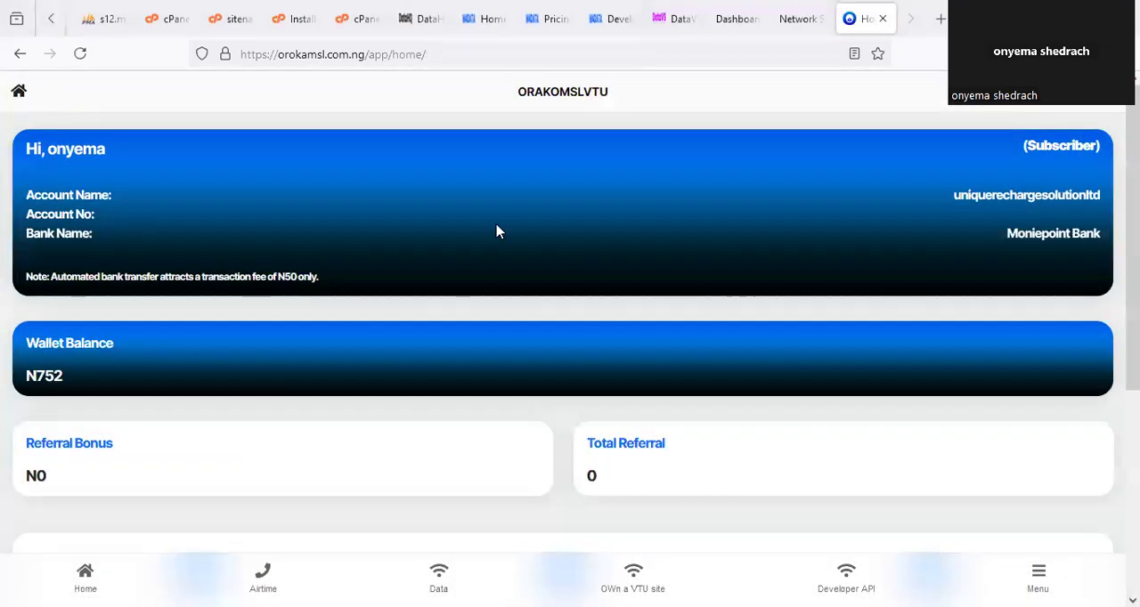
Switch to the admin portal and reload the dashboard to check the data wallet and user wallet balances.
{"action": "left_click", "coordinate": [676, 21]}
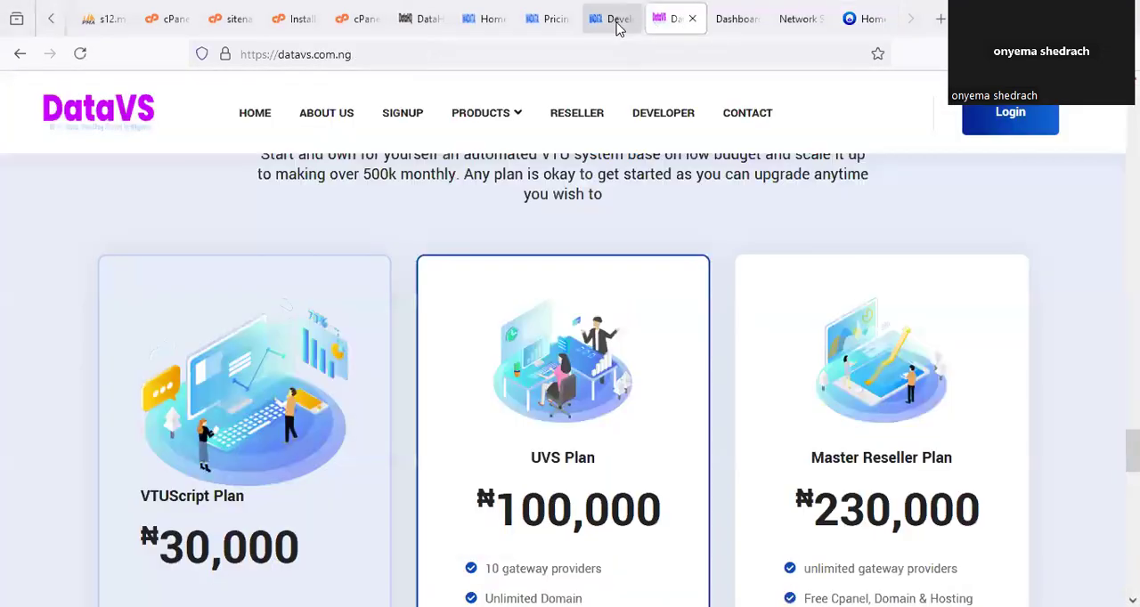
{"action": "left_click", "coordinate": [618, 22]}
{"action": "left_click", "coordinate": [739, 18]}
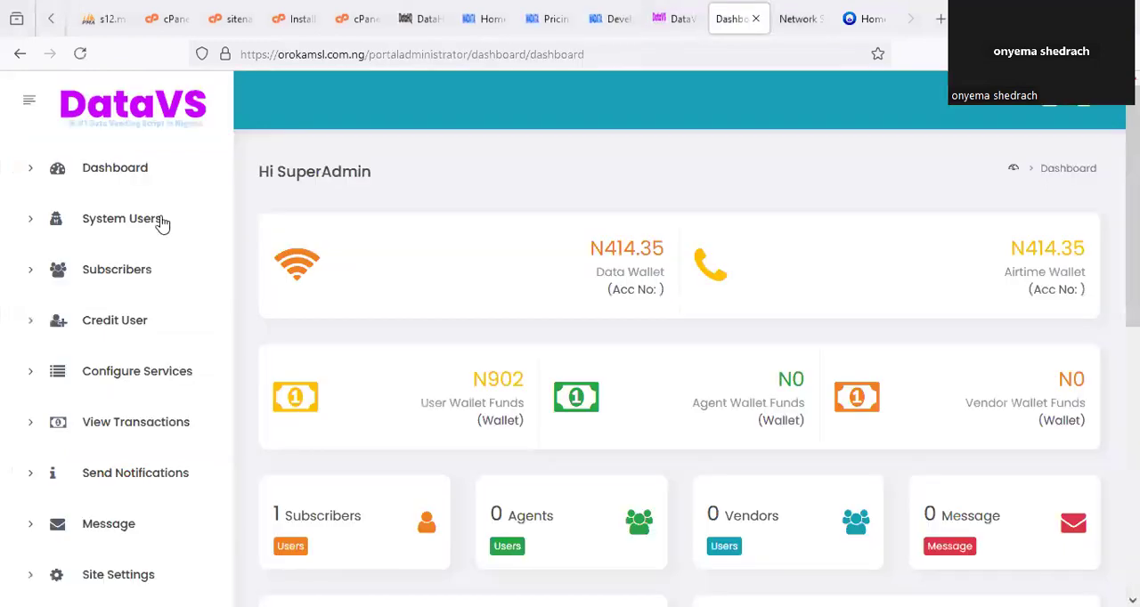
{"action": "left_click", "coordinate": [115, 167]}
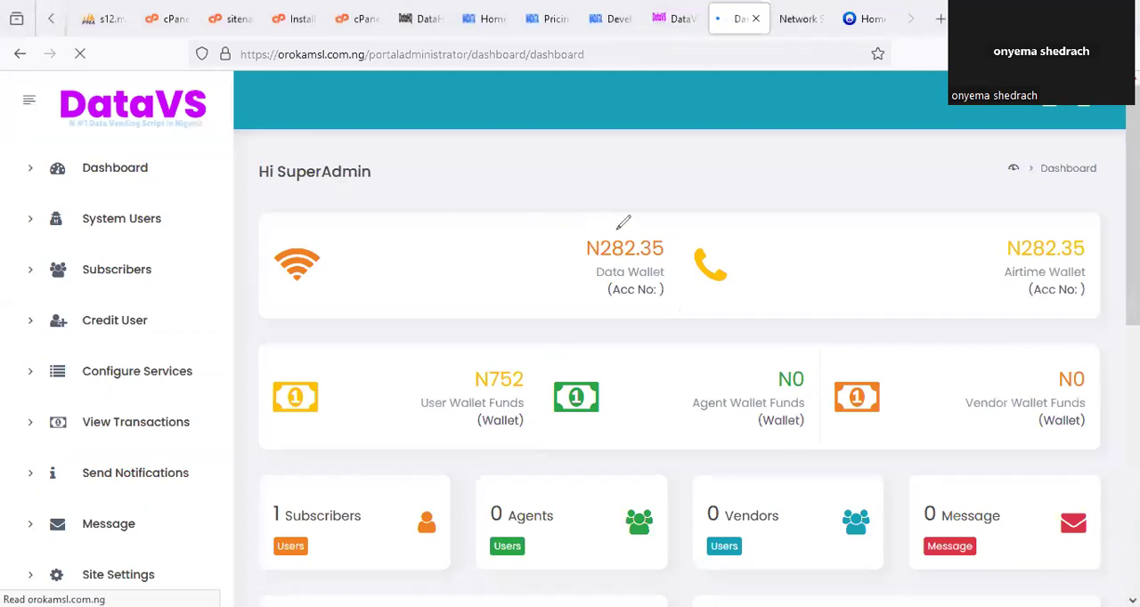
{"action": "left_click_drag", "start_coordinate": [618, 224], "coordinate": [591, 221]}
{"action": "mouse_move", "coordinate": [485, 352]}
{"action": "left_mouse_down"}
{"action": "mouse_move", "coordinate": [570, 365]}
{"action": "mouse_move", "coordinate": [547, 361]}
{"action": "left_mouse_up"}
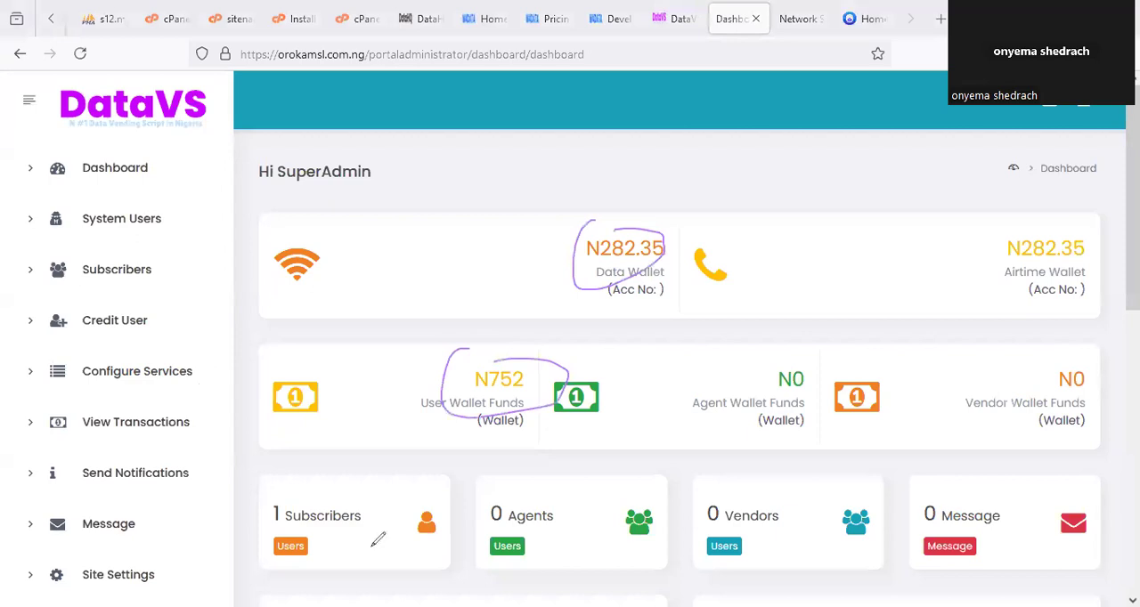
Open the newest data purchase in the admin dashboard's Last 50 Transactions table and examine its details.
{"action": "scroll", "coordinate": [661, 437], "scroll_direction": "down", "scroll_amount": 7}
{"action": "left_click_drag", "start_coordinate": [626, 509], "coordinate": [448, 393]}
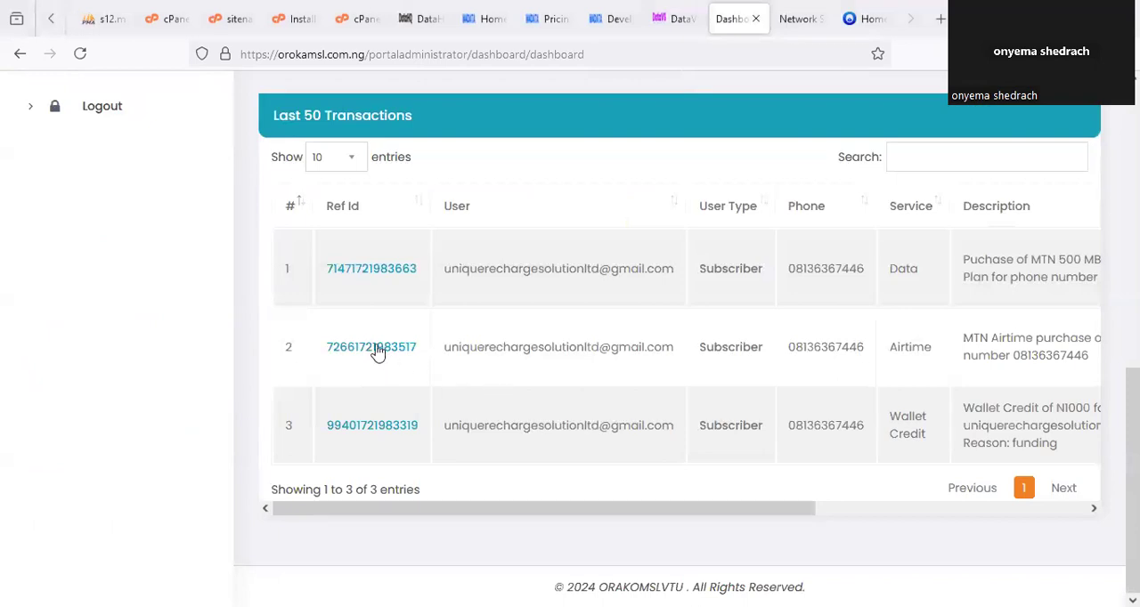
{"action": "left_click", "coordinate": [370, 270]}
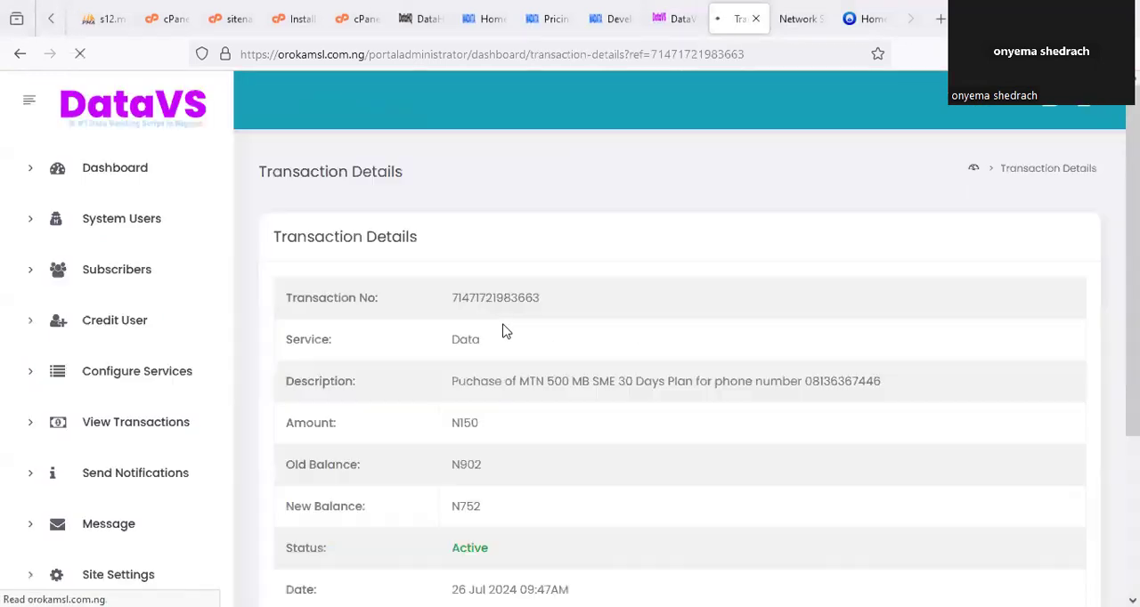
{"action": "scroll", "coordinate": [469, 385], "scroll_direction": "down", "scroll_amount": 3}
{"action": "scroll", "coordinate": [534, 418], "scroll_direction": "up", "scroll_amount": 3}
{"action": "scroll", "coordinate": [580, 432], "scroll_direction": "down", "scroll_amount": 3}
{"action": "scroll", "coordinate": [526, 390], "scroll_direction": "up", "scroll_amount": 3}
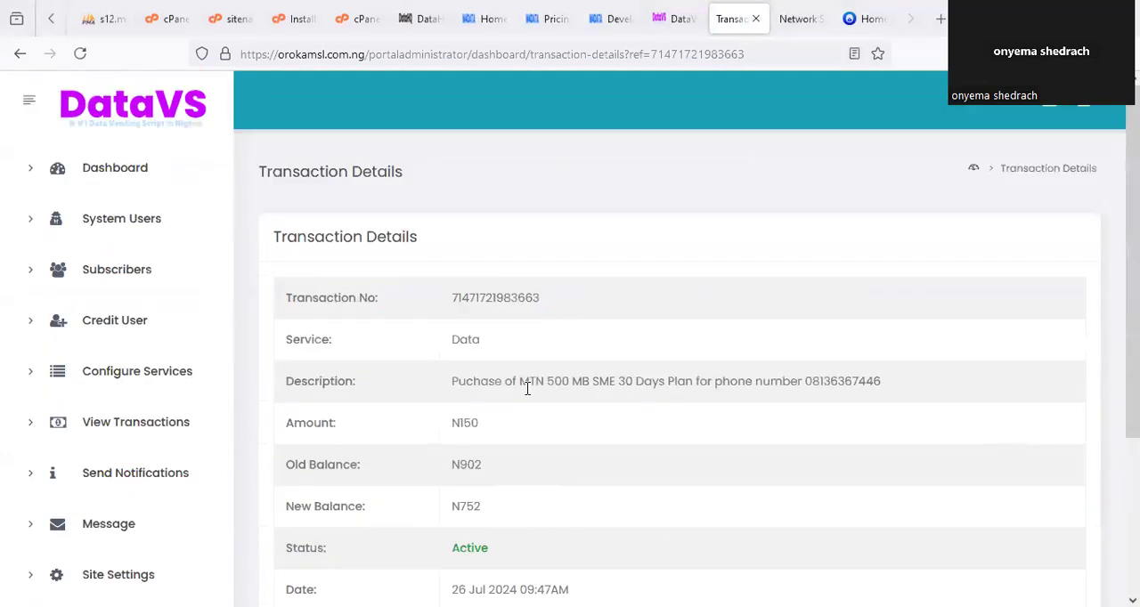
Switch to DataHQ, open its transaction history and view the details of the latest MTN 500 MB SME data purchase.
{"action": "left_click", "coordinate": [552, 19]}
{"action": "left_click", "coordinate": [496, 18]}
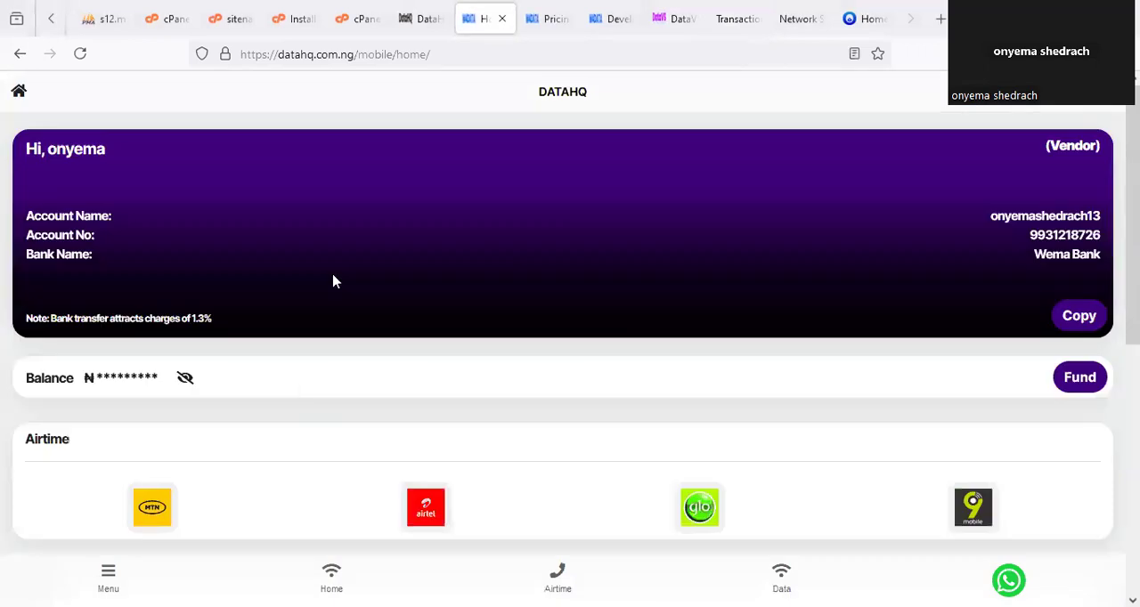
{"action": "scroll", "coordinate": [669, 490], "scroll_direction": "down", "scroll_amount": 5}
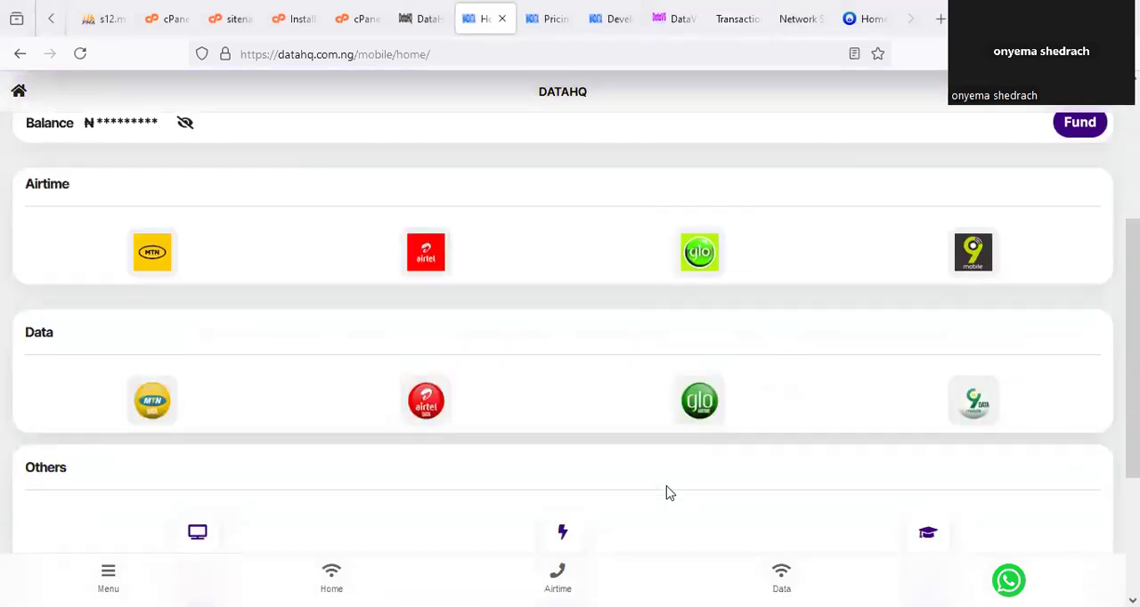
{"action": "scroll", "coordinate": [526, 517], "scroll_direction": "down", "scroll_amount": 2}
{"action": "left_click", "coordinate": [211, 465]}
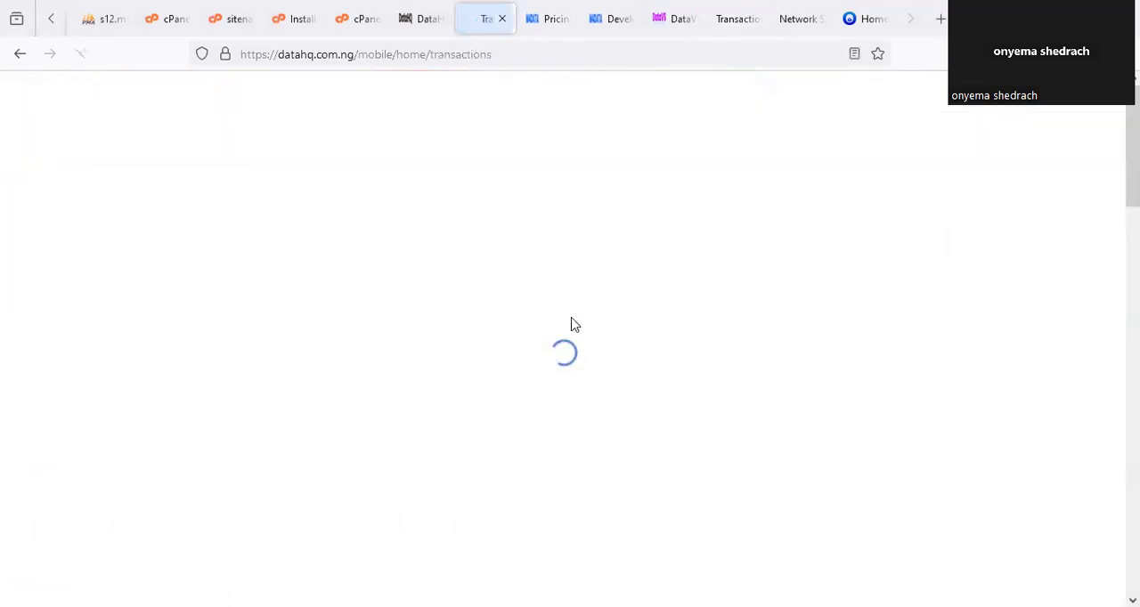
{"action": "scroll", "coordinate": [227, 297], "scroll_direction": "down", "scroll_amount": 4}
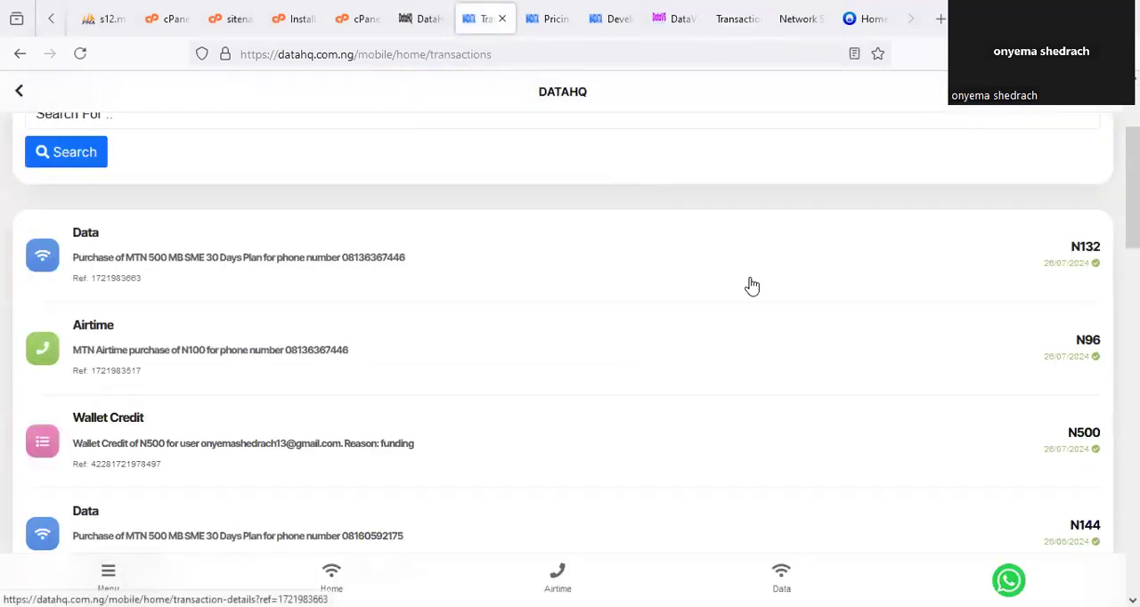
{"action": "left_click", "coordinate": [206, 263]}
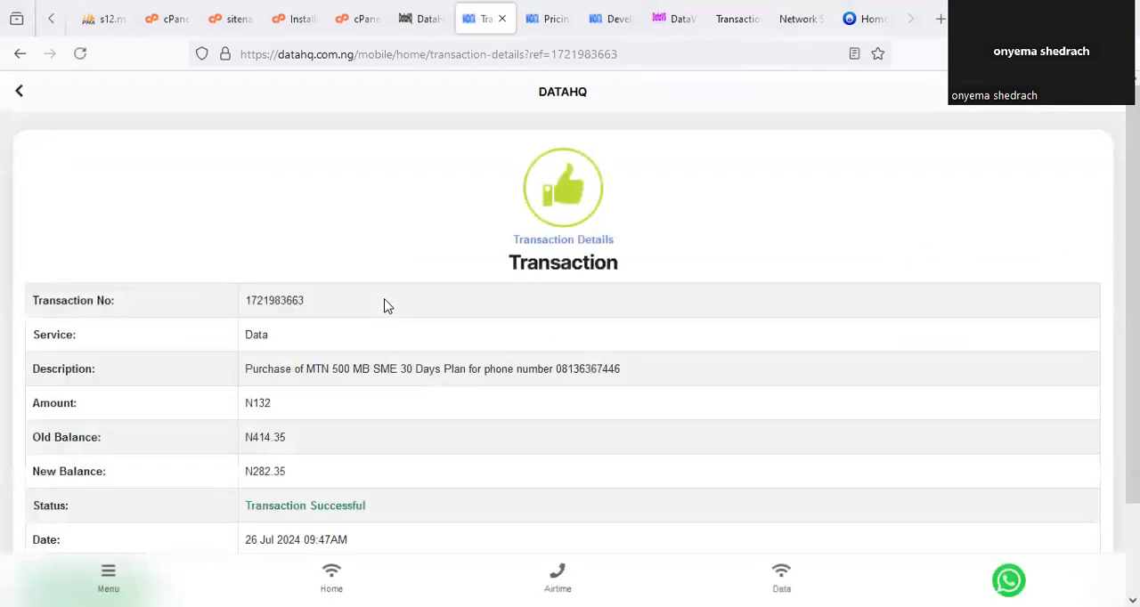
{"action": "scroll", "coordinate": [388, 307], "scroll_direction": "down", "scroll_amount": 1}
{"action": "scroll", "coordinate": [389, 310], "scroll_direction": "up", "scroll_amount": 1}
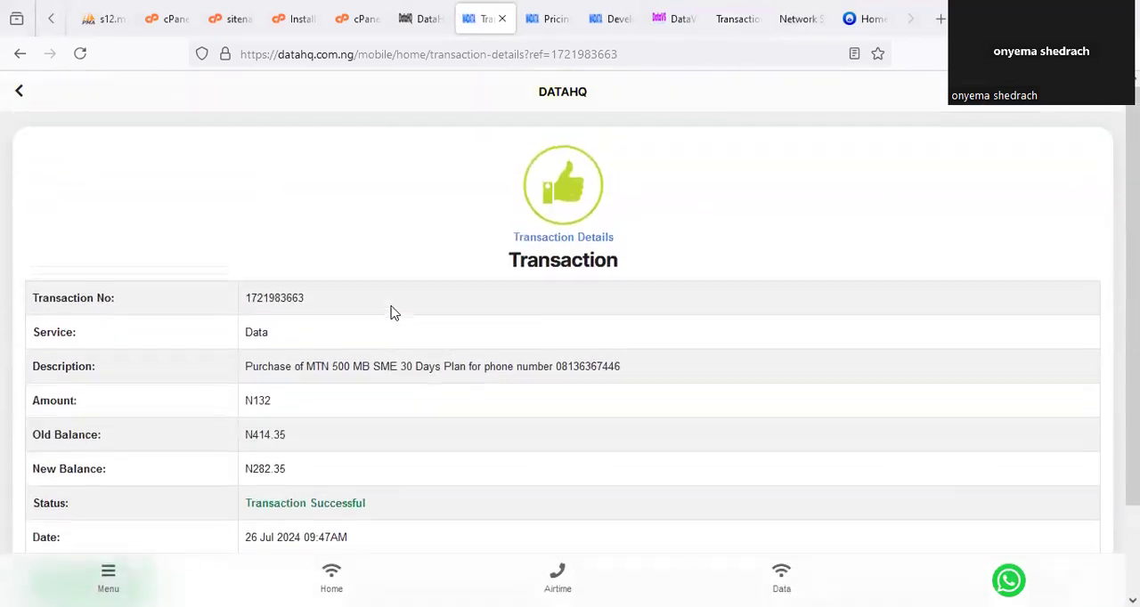
Go from the Network Setting page to the admin dashboard and check its wallet balances and the open transaction details.
{"action": "left_click", "coordinate": [795, 19]}
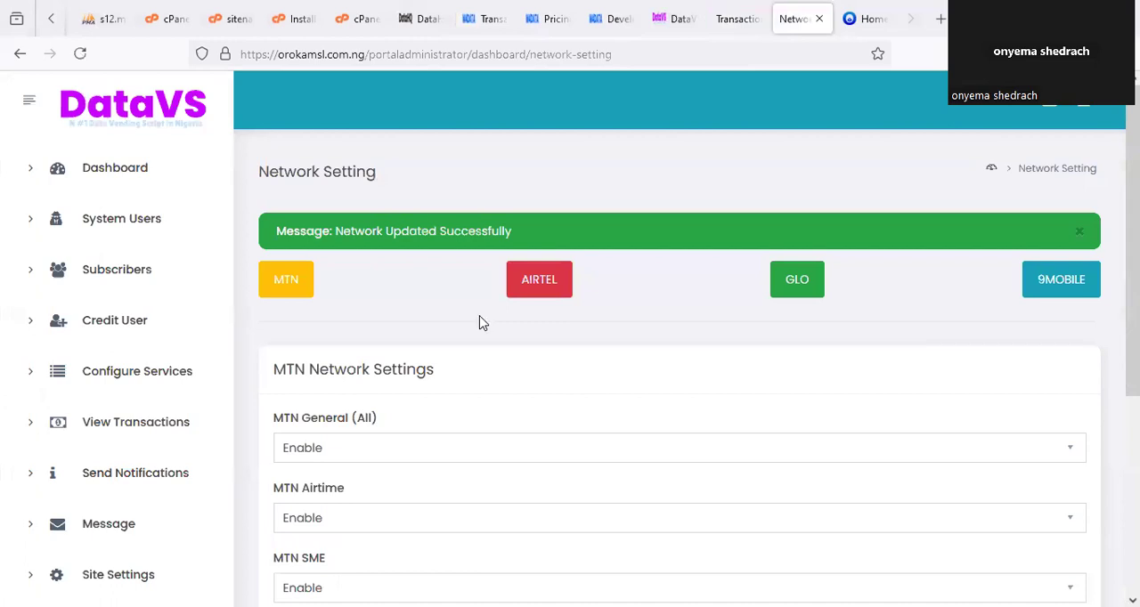
{"action": "left_click", "coordinate": [151, 185]}
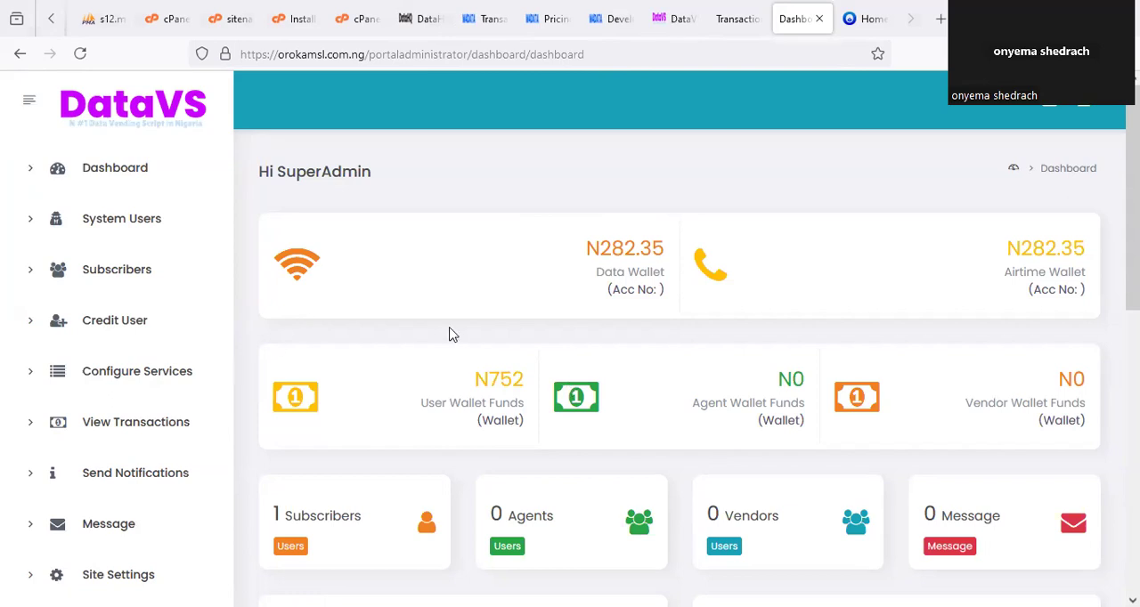
{"action": "left_click", "coordinate": [737, 19]}
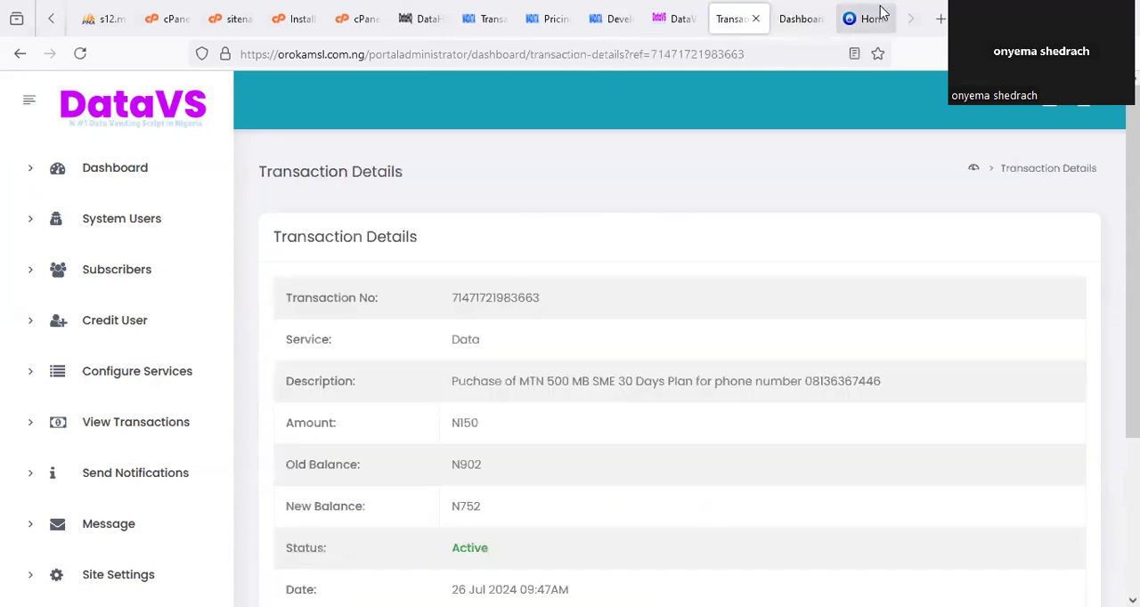
Open the subscriber's transaction history from the portal home page and view the details of the data purchase.
{"action": "left_click", "coordinate": [859, 19]}
{"action": "scroll", "coordinate": [526, 414], "scroll_direction": "down", "scroll_amount": 3}
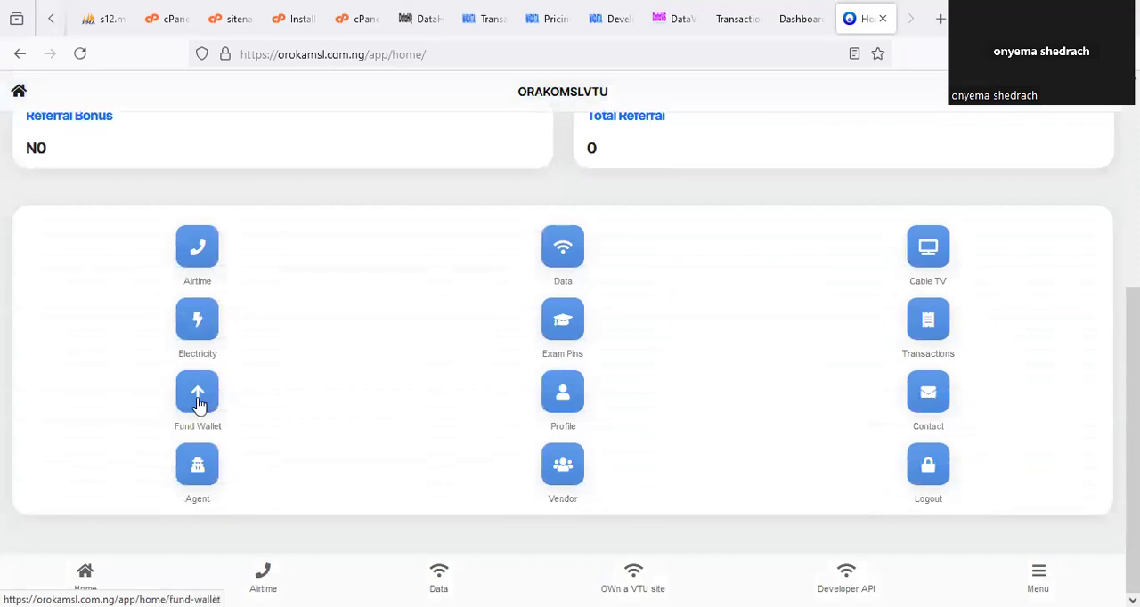
{"action": "scroll", "coordinate": [924, 466], "scroll_direction": "up", "scroll_amount": 1}
{"action": "left_click", "coordinate": [929, 430]}
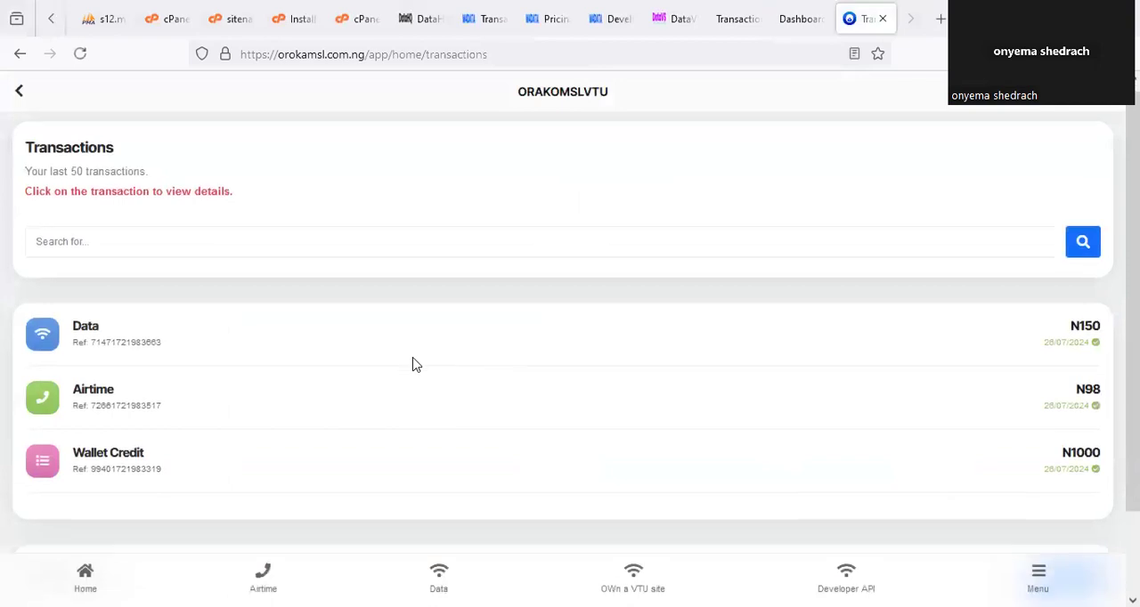
{"action": "scroll", "coordinate": [115, 264], "scroll_direction": "down", "scroll_amount": 2}
{"action": "left_click", "coordinate": [115, 263]}
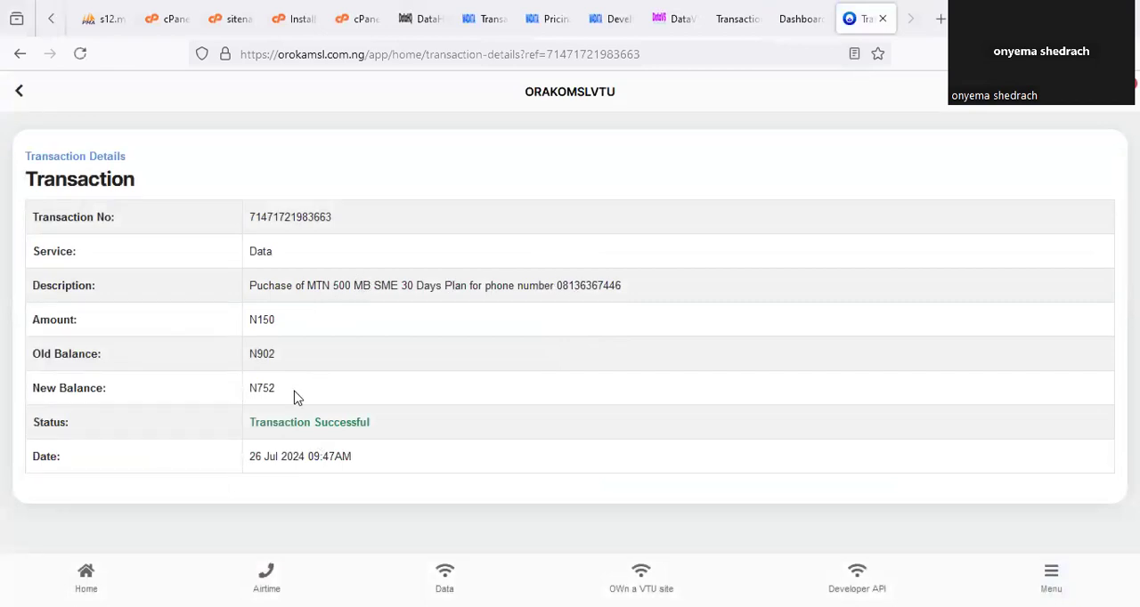
Switch back to the DataHQ record of the data purchase and examine the provider's charged amount and balances.
{"action": "left_click", "coordinate": [782, 13]}
{"action": "left_click", "coordinate": [485, 17]}
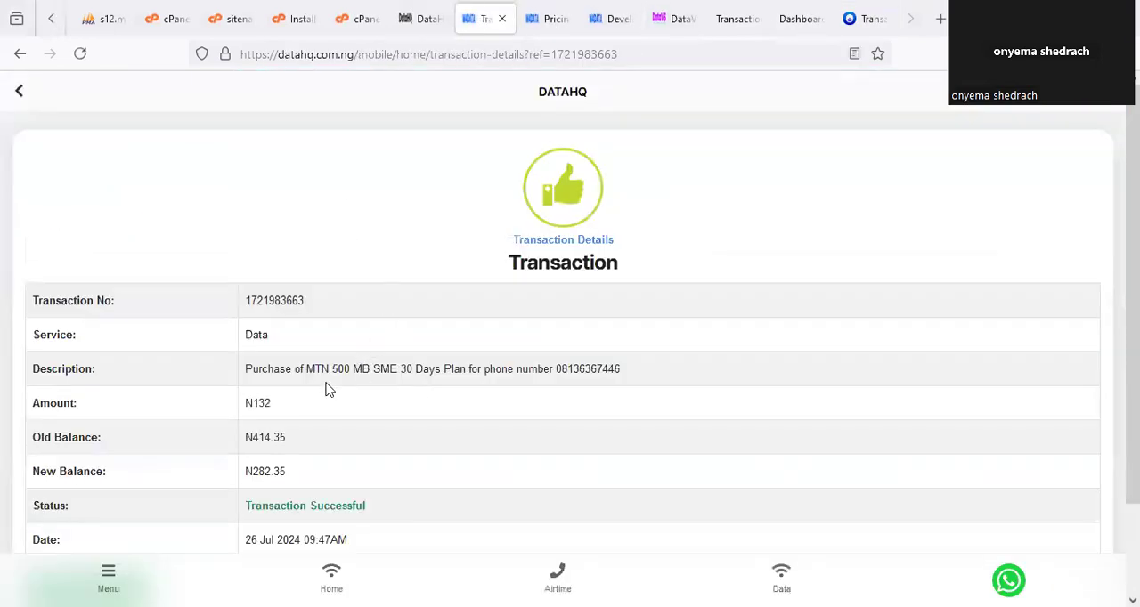
{"action": "scroll", "coordinate": [302, 379], "scroll_direction": "down", "scroll_amount": 2}
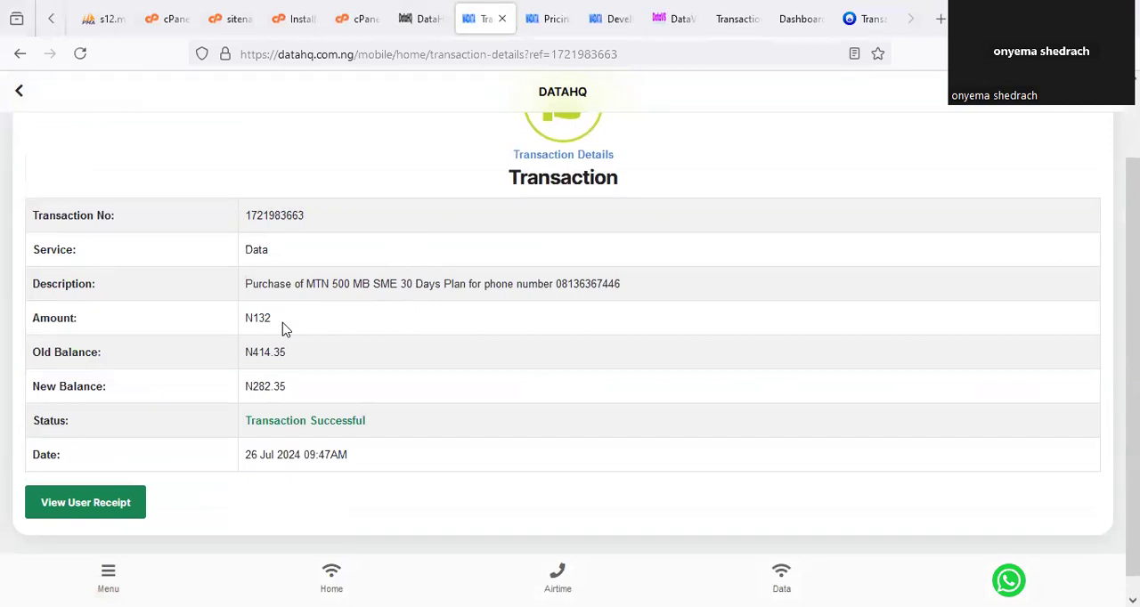
Return from the admin transaction details to the dashboard and review the wallet funds.
{"action": "left_click", "coordinate": [679, 19]}
{"action": "left_click", "coordinate": [728, 19]}
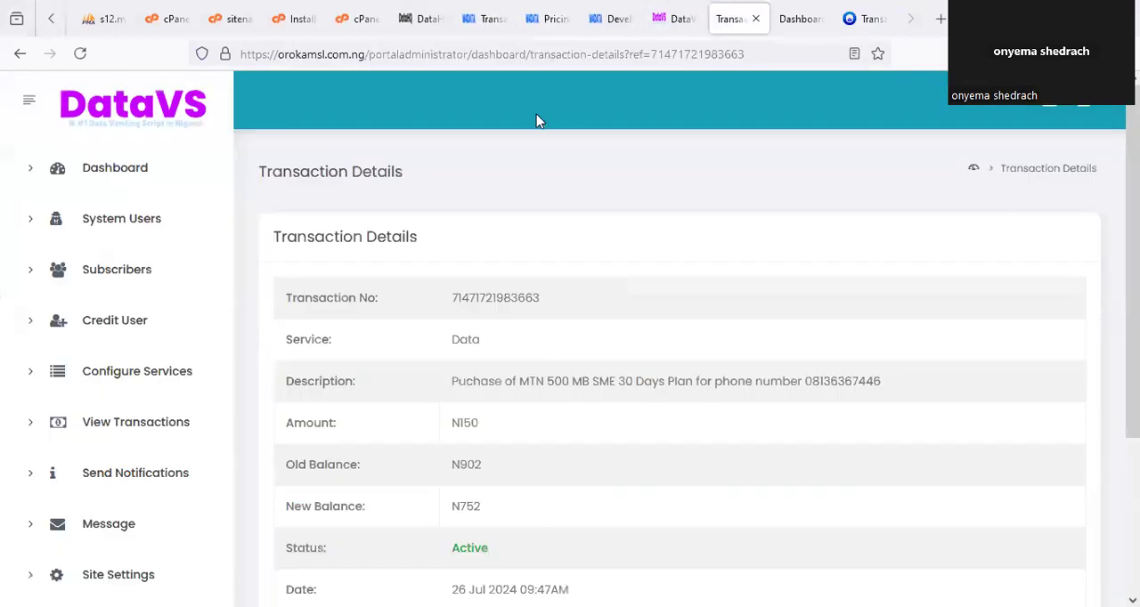
{"action": "left_click", "coordinate": [119, 187]}
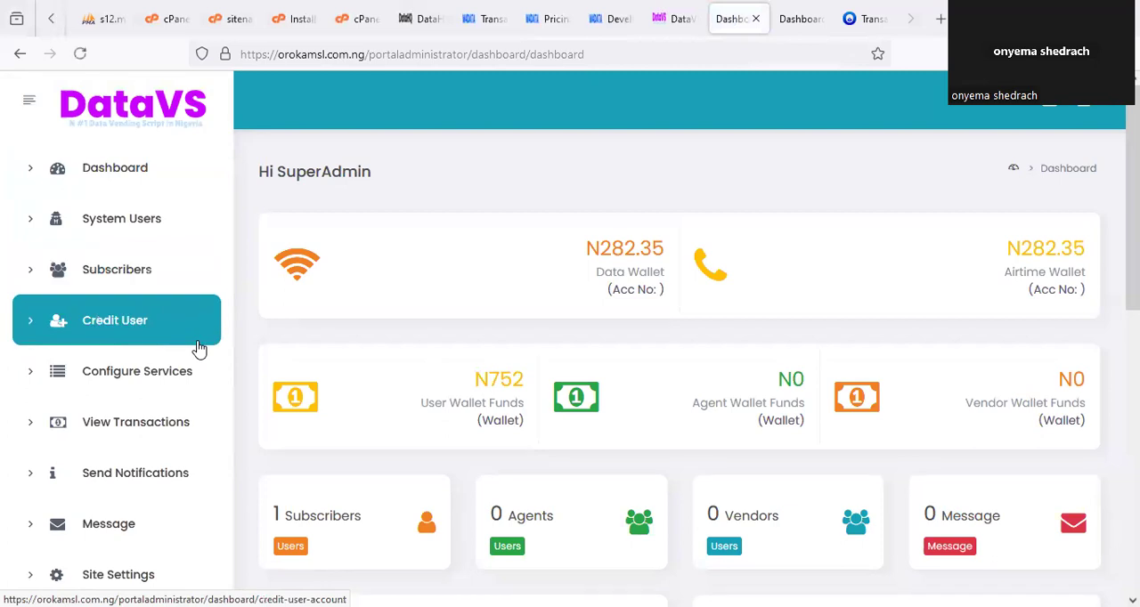
Open the DataHQ pricing page and examine the airtime discounts and data plan prices for subscribers, agents and vendors.
{"action": "left_click", "coordinate": [547, 18]}
{"action": "scroll", "coordinate": [343, 325], "scroll_direction": "up", "scroll_amount": 6}
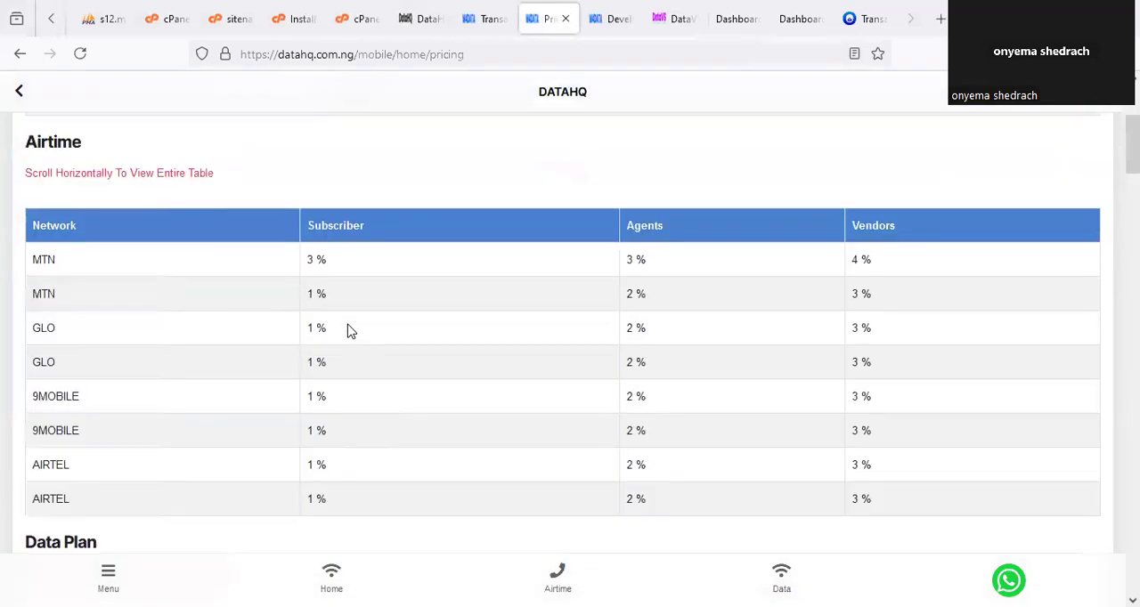
{"action": "scroll", "coordinate": [348, 331], "scroll_direction": "down", "scroll_amount": 4}
{"action": "scroll", "coordinate": [347, 330], "scroll_direction": "down", "scroll_amount": 5}
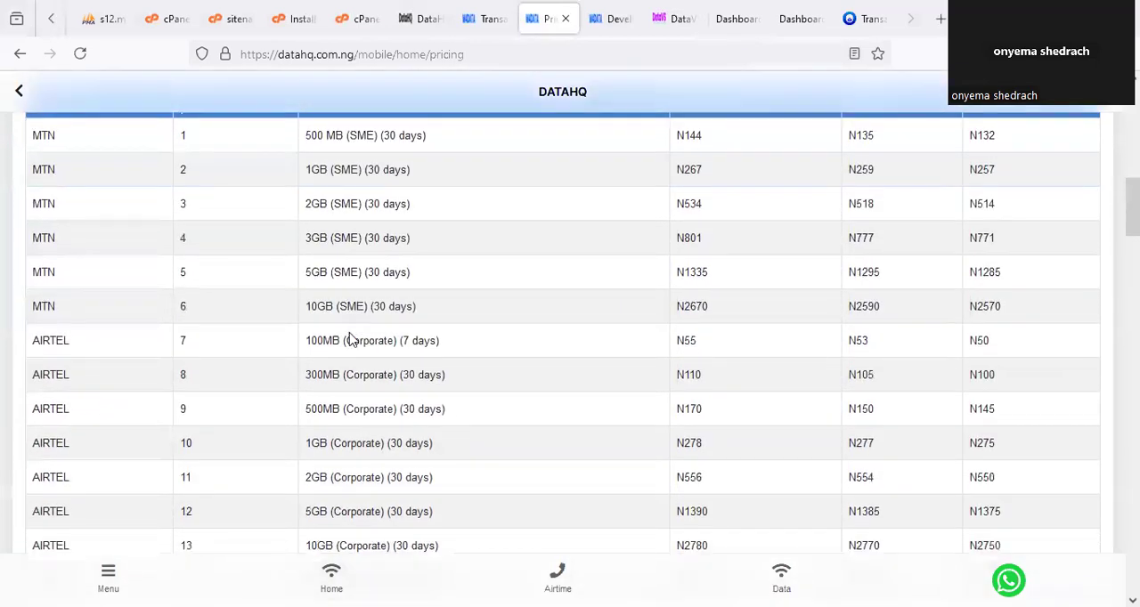
{"action": "scroll", "coordinate": [352, 352], "scroll_direction": "down", "scroll_amount": 8}
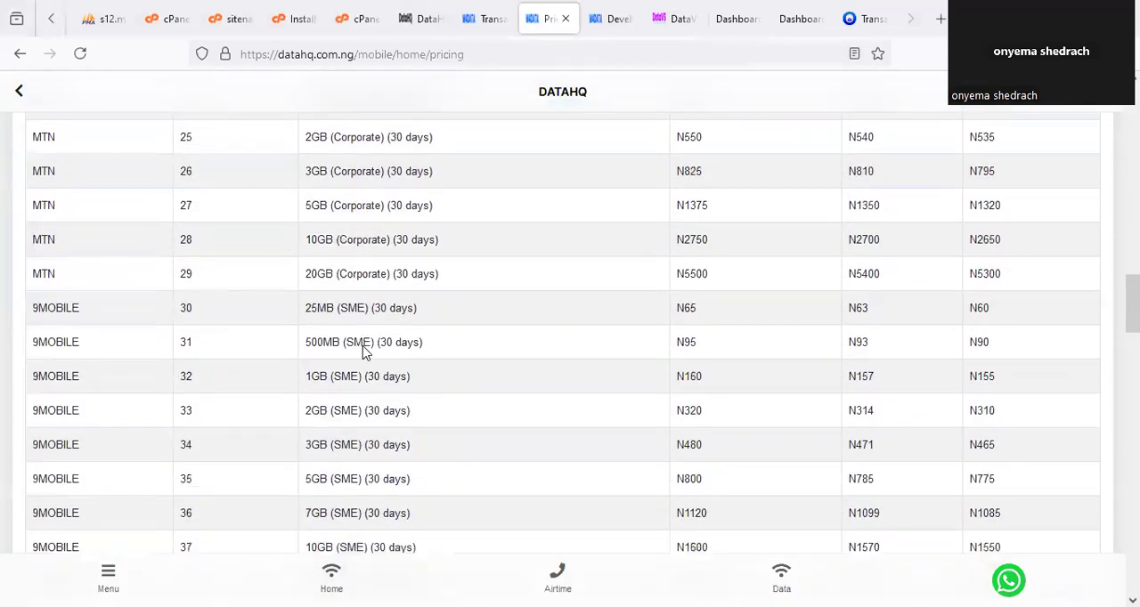
Compare the Airtel, Glo, MTN and 9mobile data plan prices across the subscriber, agent and vendor columns.
{"action": "scroll", "coordinate": [363, 352], "scroll_direction": "down", "scroll_amount": 5}
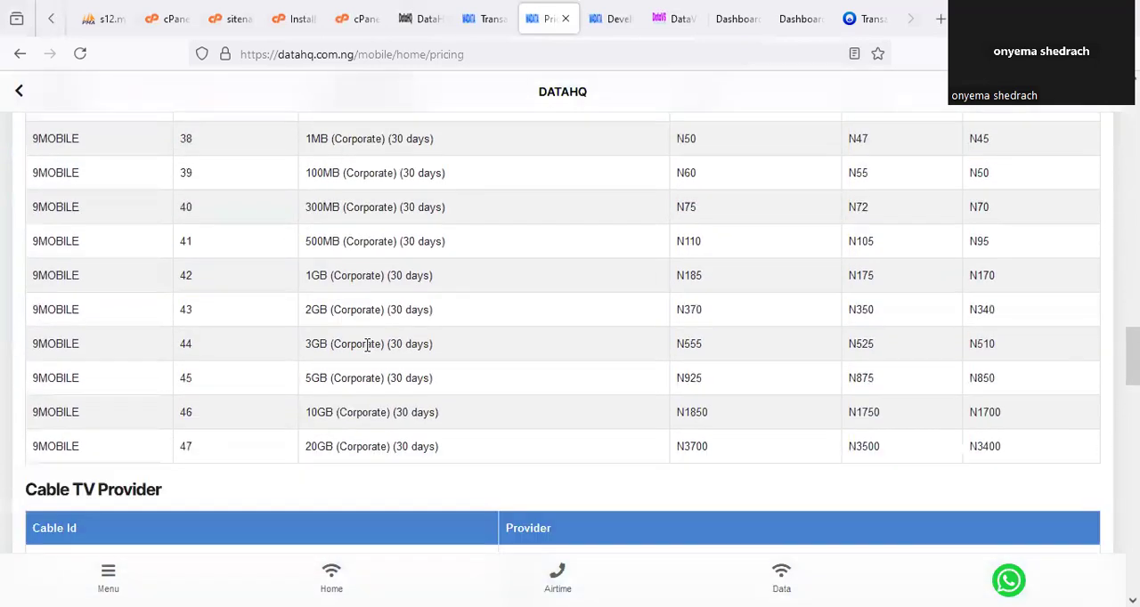
{"action": "scroll", "coordinate": [369, 345], "scroll_direction": "up", "scroll_amount": 2}
{"action": "scroll", "coordinate": [368, 347], "scroll_direction": "up", "scroll_amount": 8}
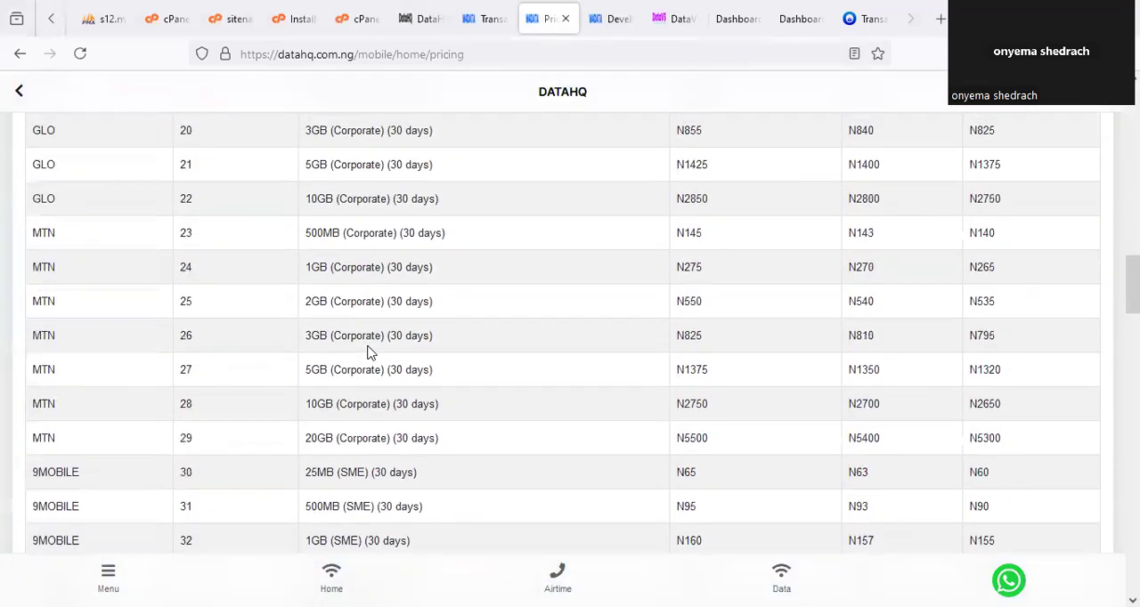
{"action": "scroll", "coordinate": [369, 353], "scroll_direction": "up", "scroll_amount": 5}
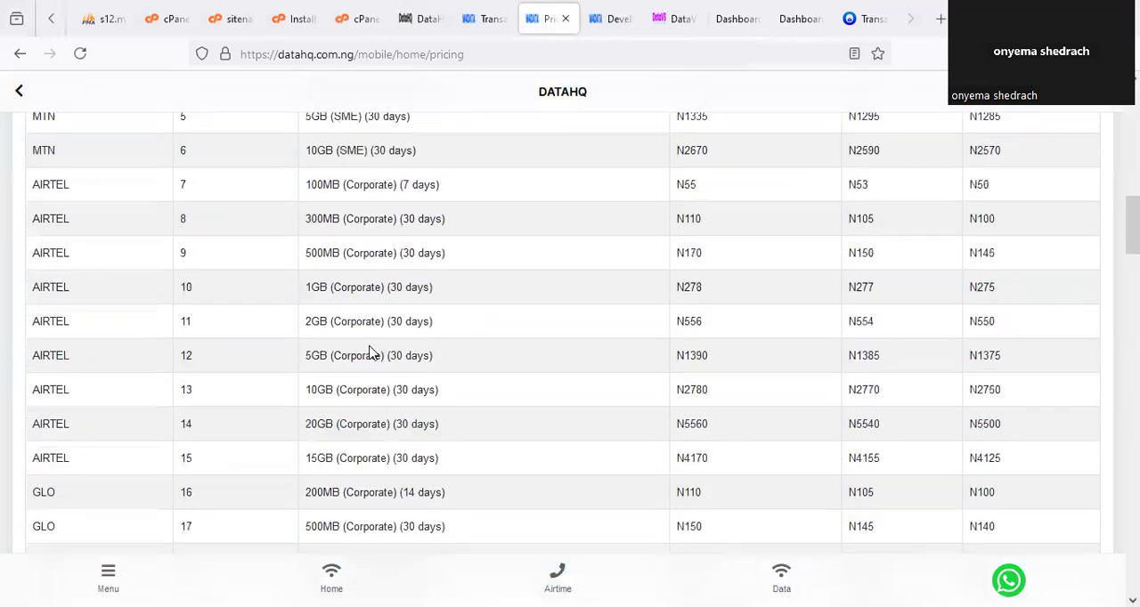
{"action": "scroll", "coordinate": [374, 347], "scroll_direction": "up", "scroll_amount": 1}
{"action": "scroll", "coordinate": [376, 346], "scroll_direction": "down", "scroll_amount": 4}
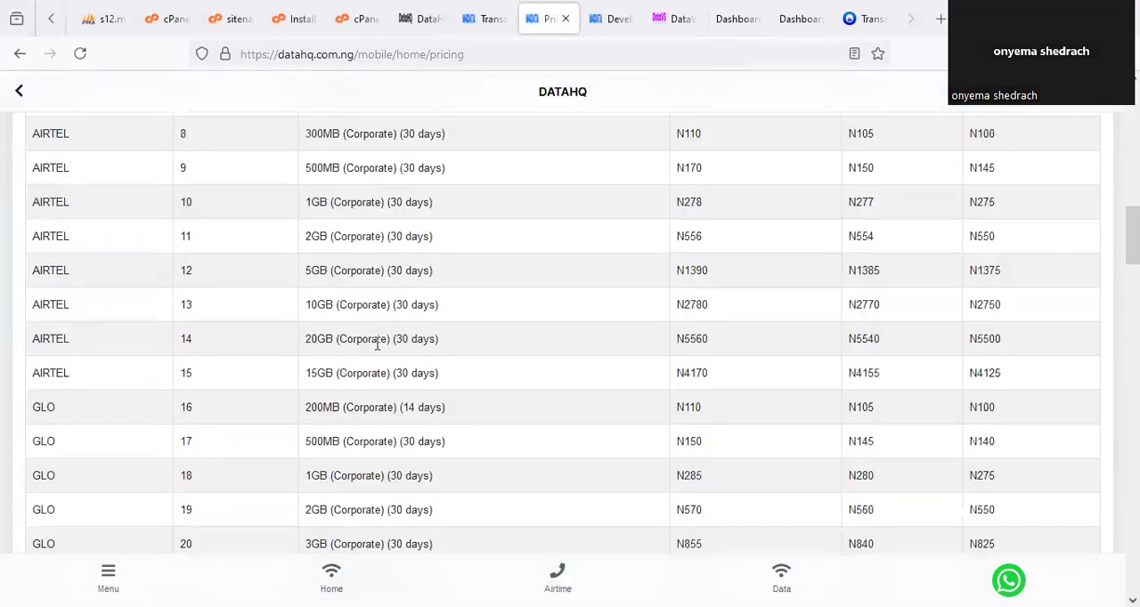
{"action": "scroll", "coordinate": [379, 345], "scroll_direction": "down", "scroll_amount": 5}
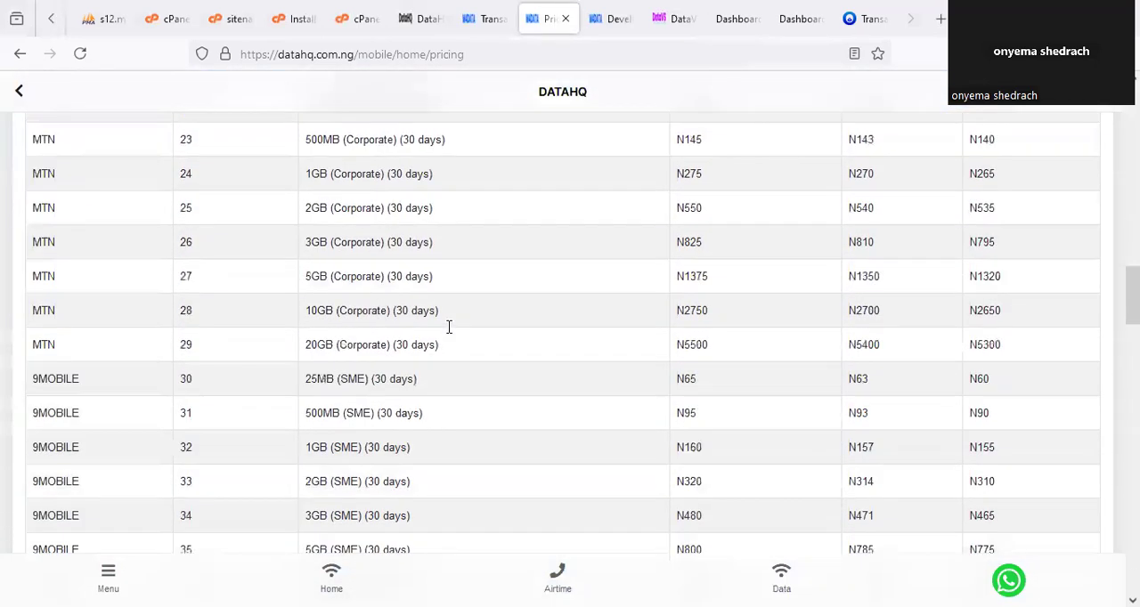
Go to the installation instructions file and underline the items included in the Done For you services paragraph.
{"action": "left_click", "coordinate": [729, 15]}
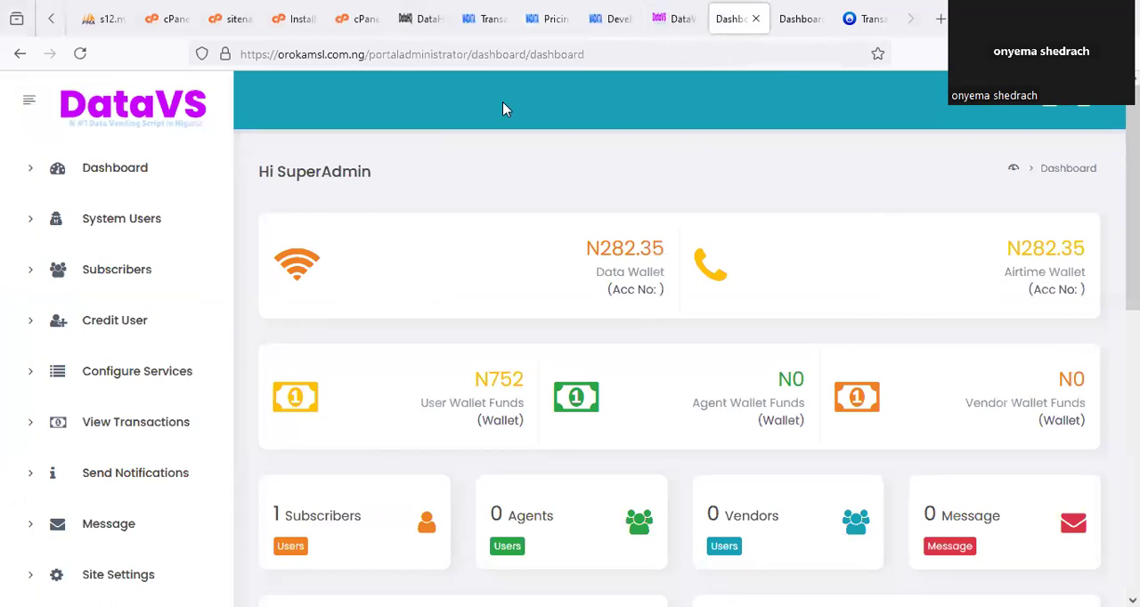
{"action": "left_click", "coordinate": [296, 18]}
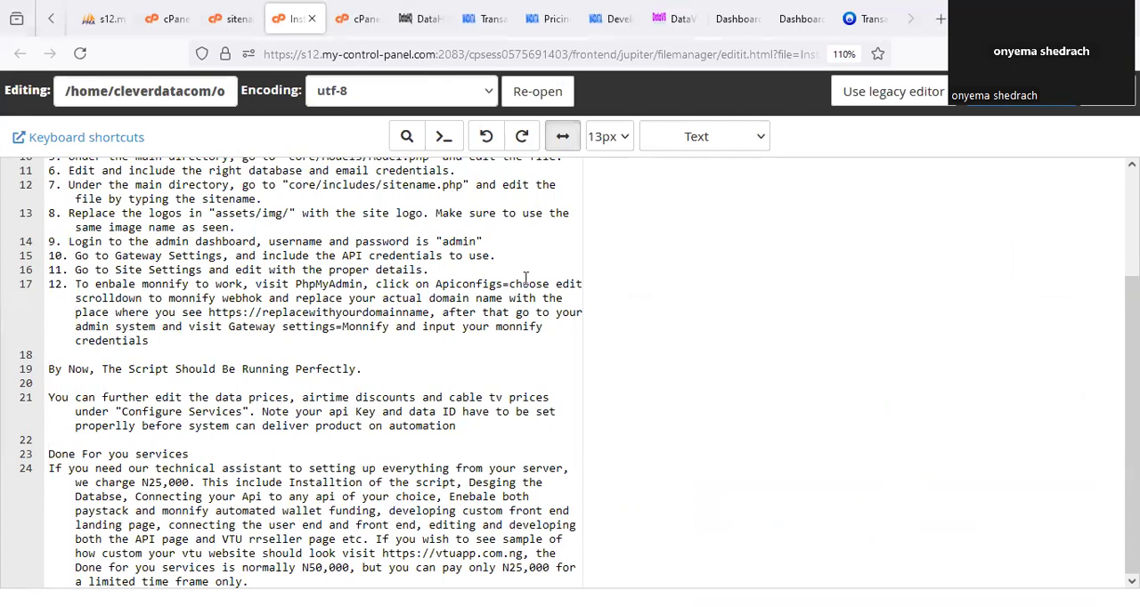
{"action": "left_click_drag", "start_coordinate": [543, 552], "coordinate": [557, 570]}
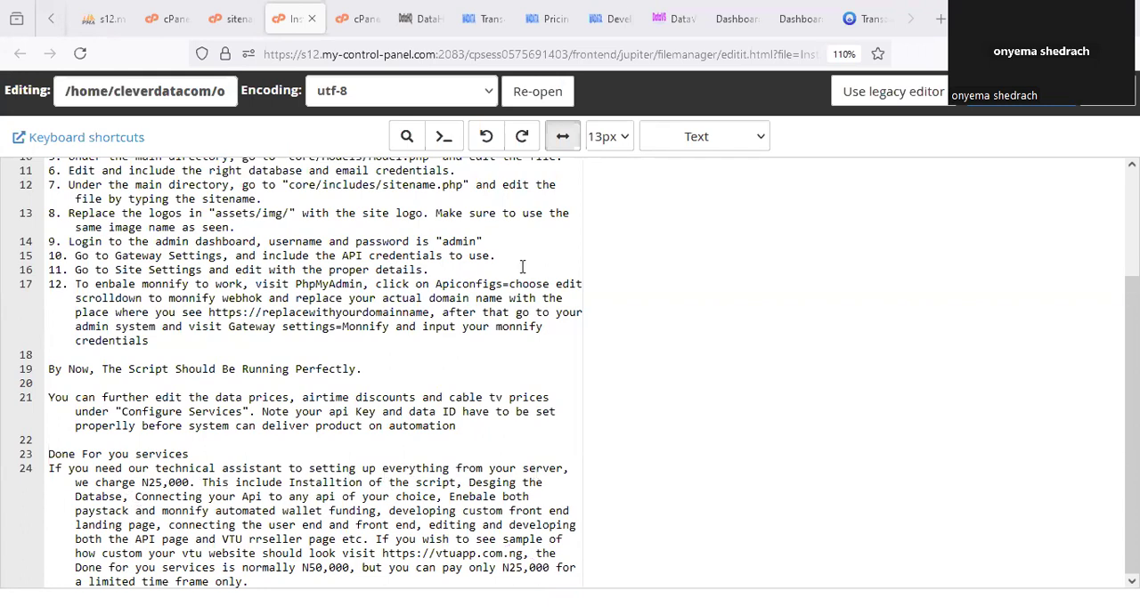
{"action": "left_click_drag", "start_coordinate": [324, 497], "coordinate": [535, 489]}
{"action": "left_click_drag", "start_coordinate": [136, 502], "coordinate": [286, 500]}
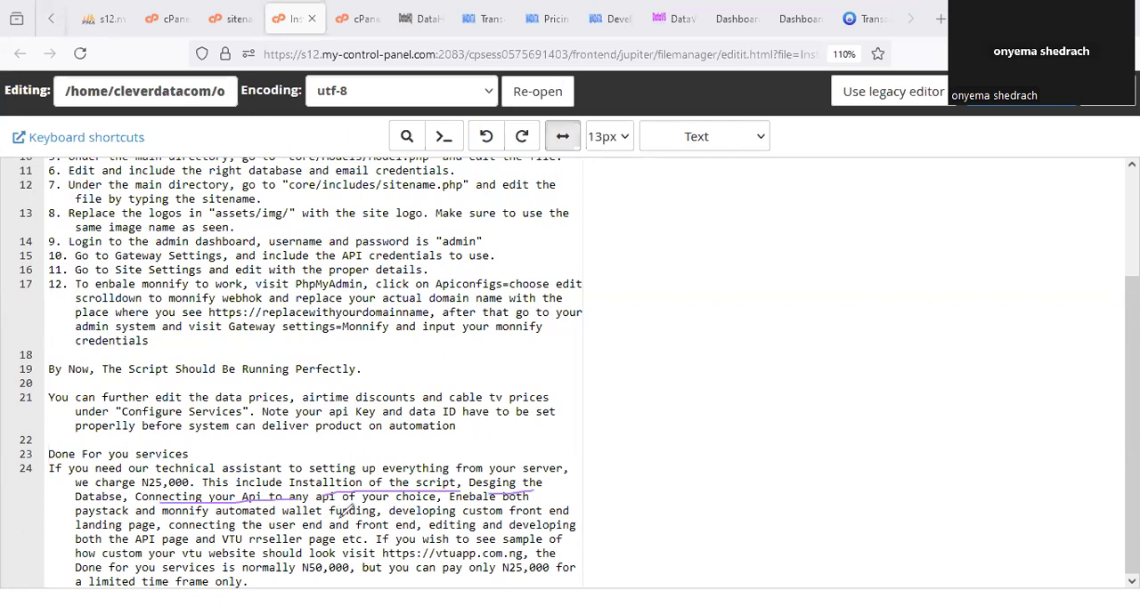
{"action": "left_click_drag", "start_coordinate": [460, 510], "coordinate": [516, 509]}
{"action": "left_click_drag", "start_coordinate": [294, 524], "coordinate": [388, 524]}
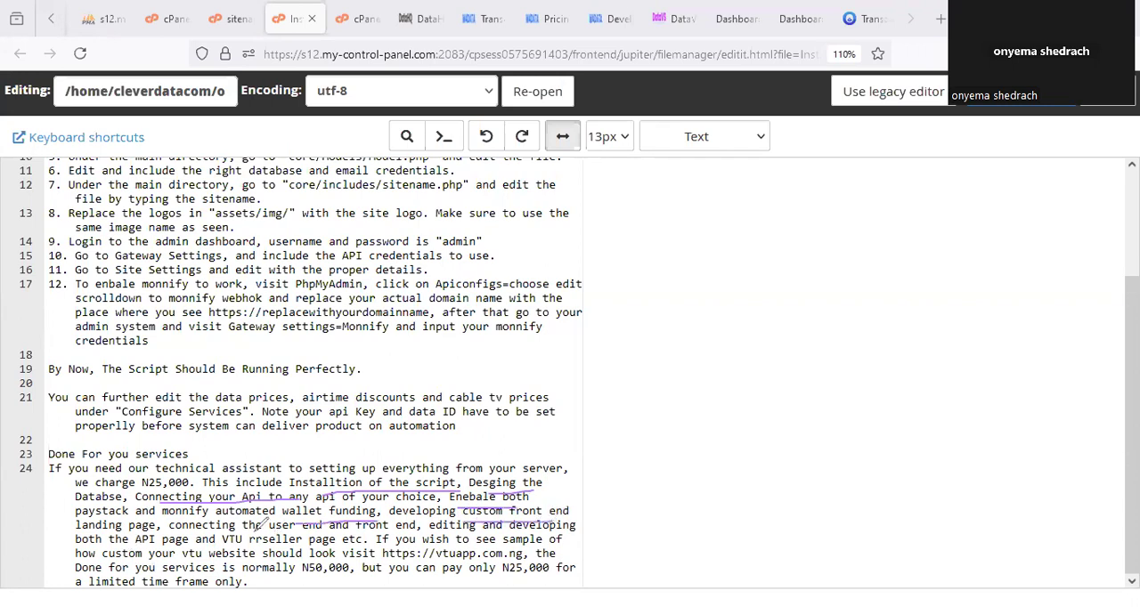
{"action": "left_click_drag", "start_coordinate": [282, 532], "coordinate": [388, 527]}
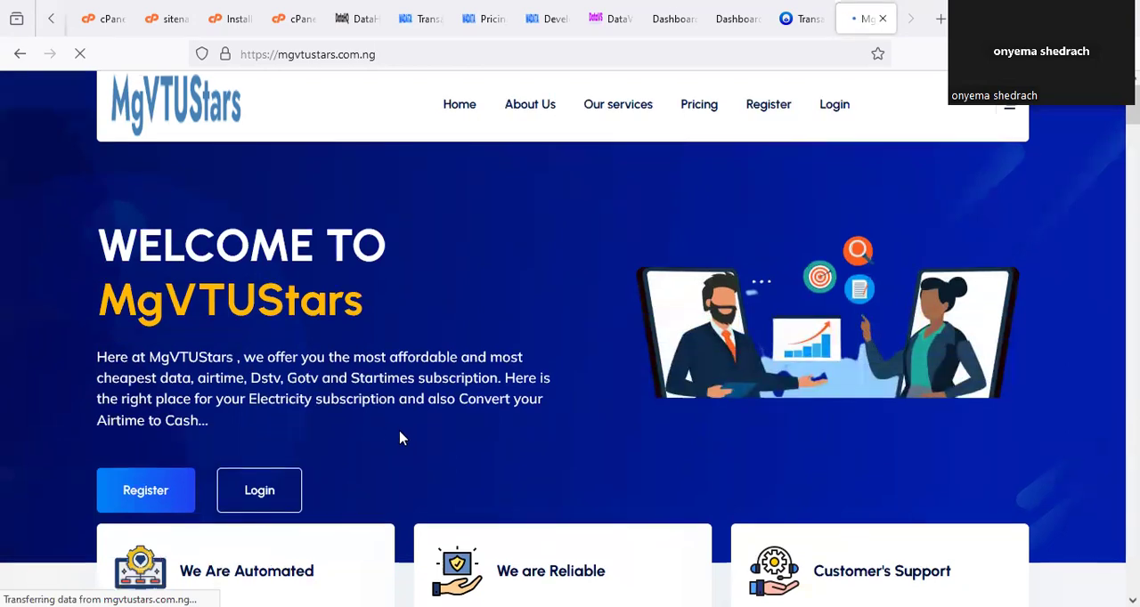
Examine the MgVTUStars homepage from its welcome banner through the services sections to the footer.
{"action": "scroll", "coordinate": [401, 438], "scroll_direction": "down", "scroll_amount": 3}
{"action": "scroll", "coordinate": [476, 450], "scroll_direction": "down", "scroll_amount": 12}
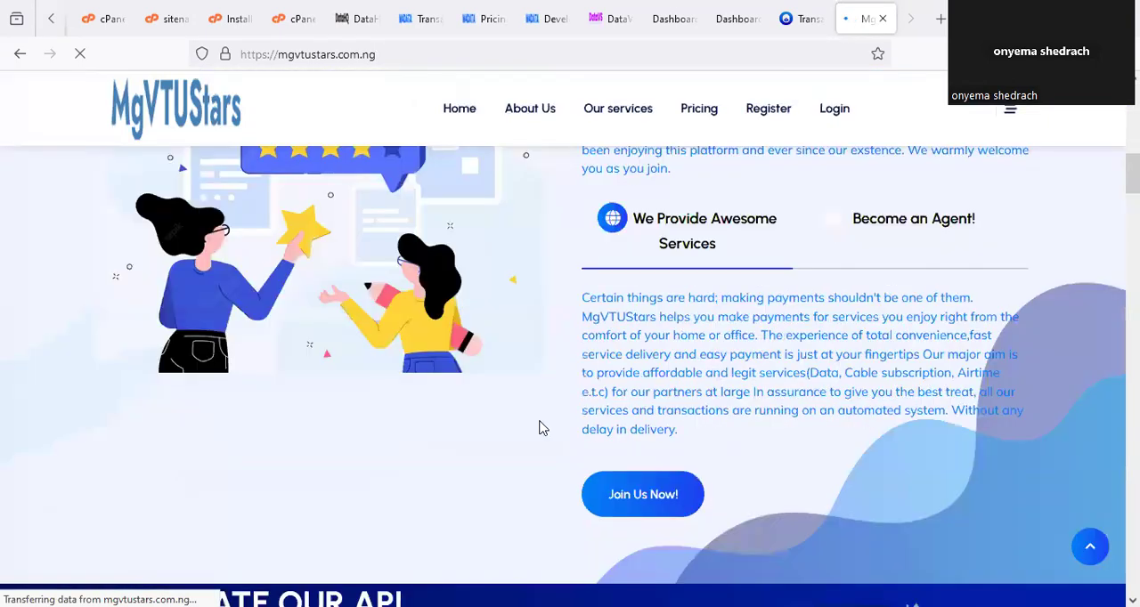
{"action": "scroll", "coordinate": [550, 420], "scroll_direction": "down", "scroll_amount": 10}
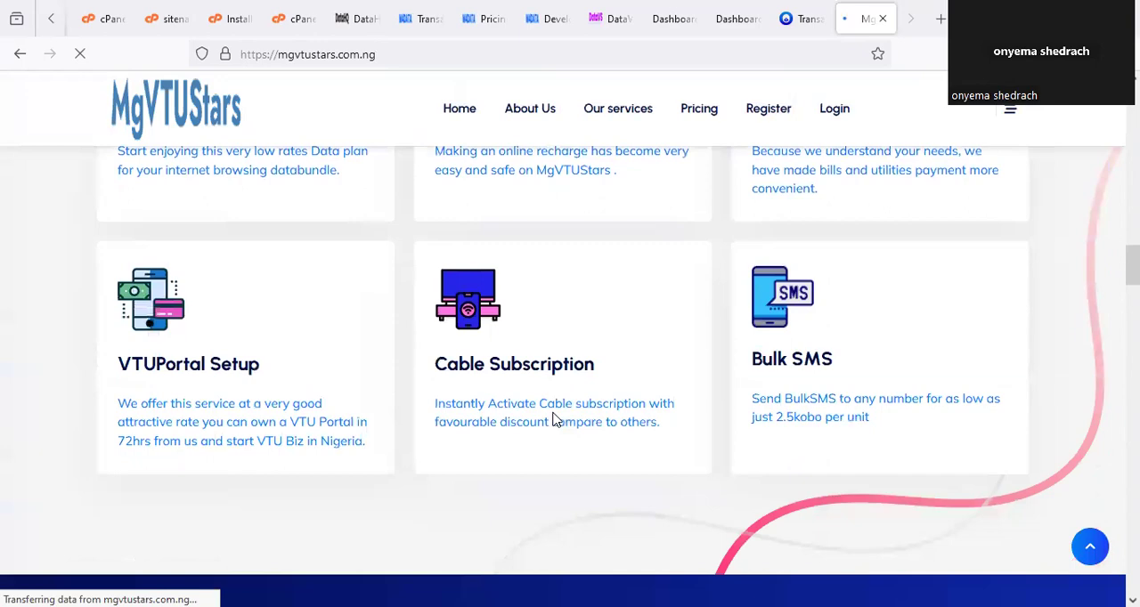
{"action": "scroll", "coordinate": [559, 424], "scroll_direction": "down", "scroll_amount": 4}
{"action": "scroll", "coordinate": [559, 424], "scroll_direction": "up", "scroll_amount": 9}
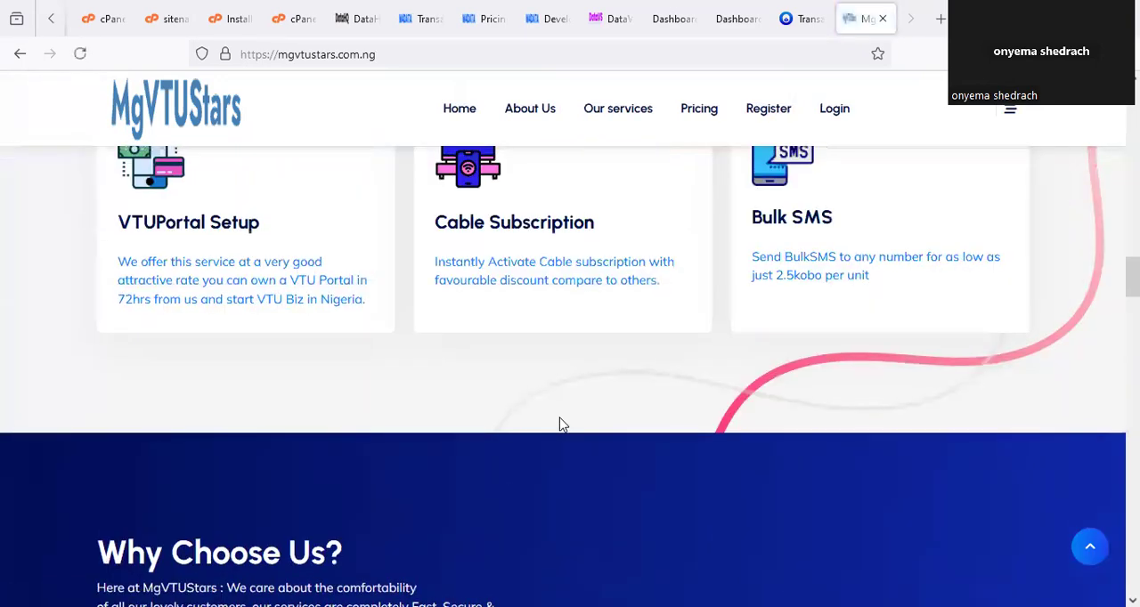
{"action": "scroll", "coordinate": [563, 422], "scroll_direction": "down", "scroll_amount": 10}
{"action": "scroll", "coordinate": [570, 417], "scroll_direction": "down", "scroll_amount": 15}
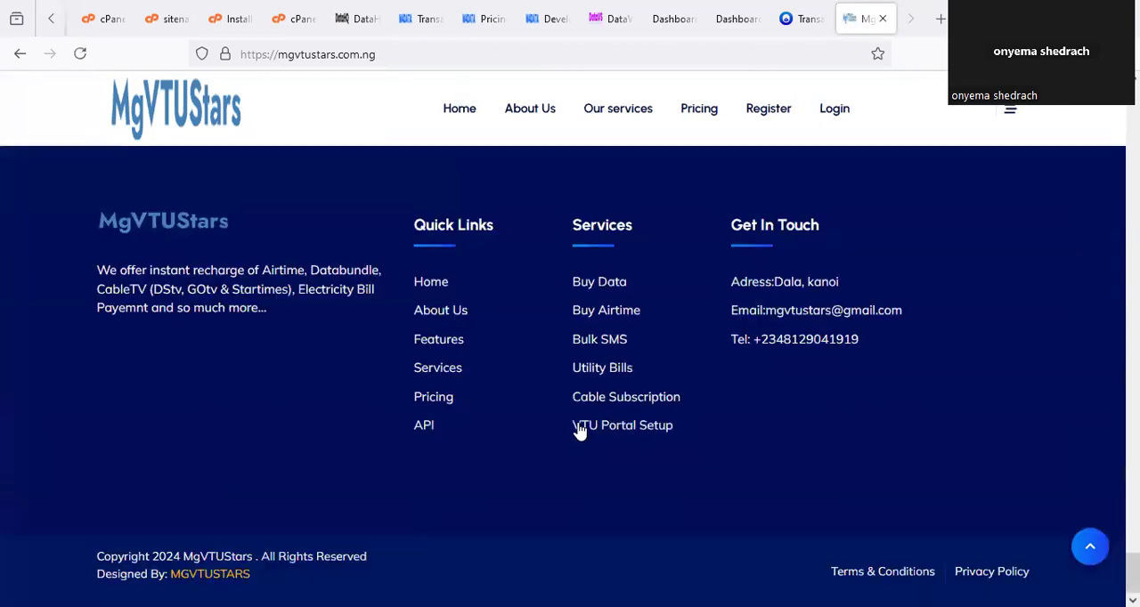
{"action": "scroll", "coordinate": [580, 428], "scroll_direction": "up", "scroll_amount": 15}
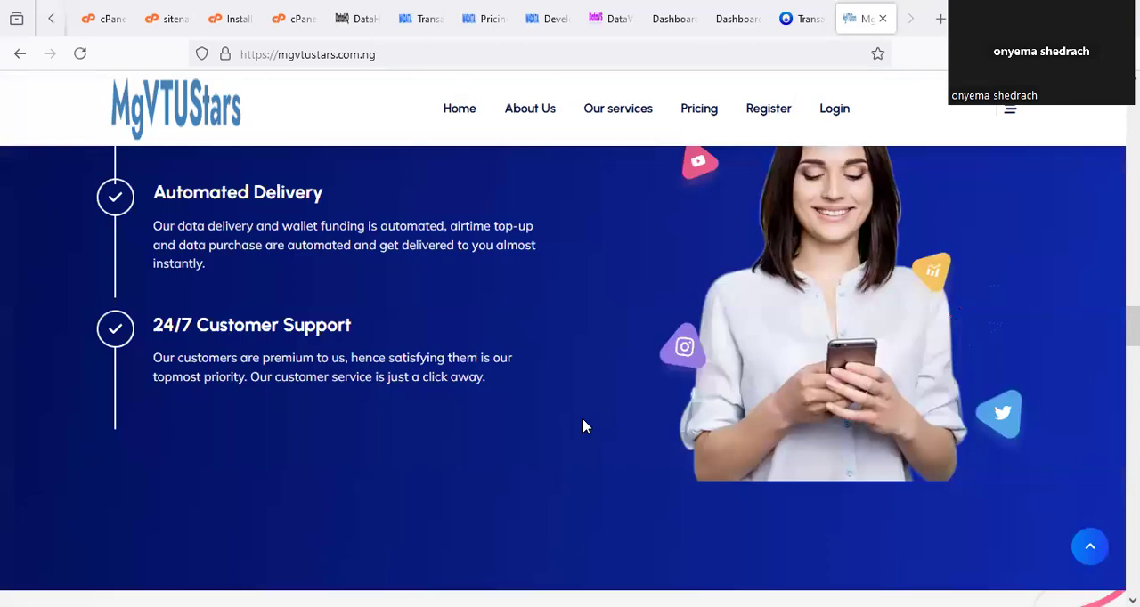
{"action": "scroll", "coordinate": [583, 427], "scroll_direction": "up", "scroll_amount": 10}
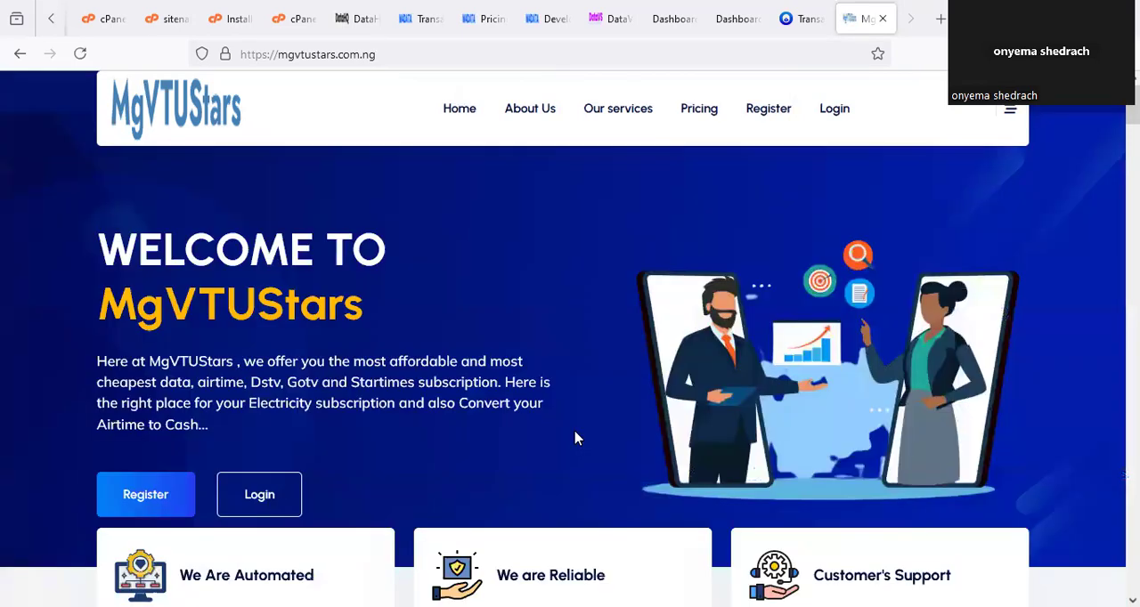
Switch to the DataVS site and review the reseller plans, highlighting the VTUScript Plan price.
{"action": "left_click", "coordinate": [239, 22]}
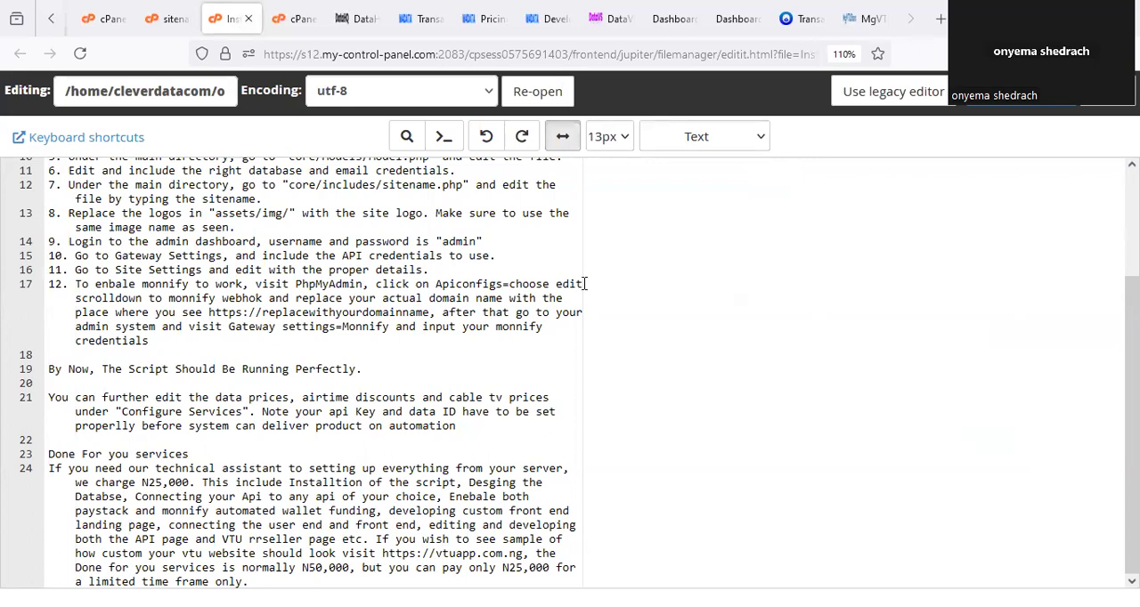
{"action": "left_click", "coordinate": [356, 19]}
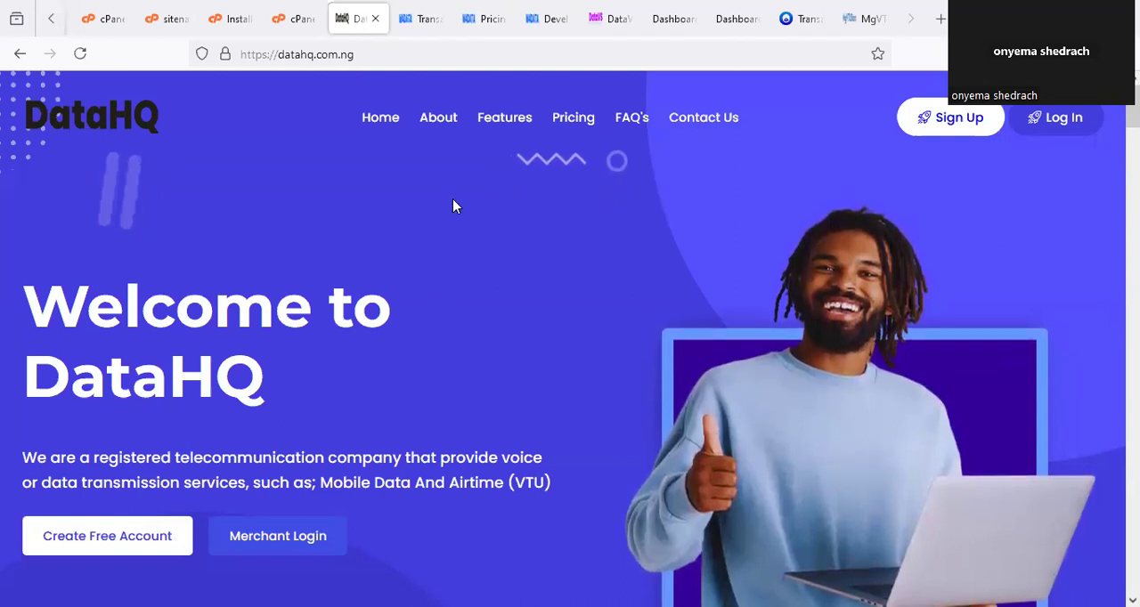
{"action": "left_click", "coordinate": [611, 16]}
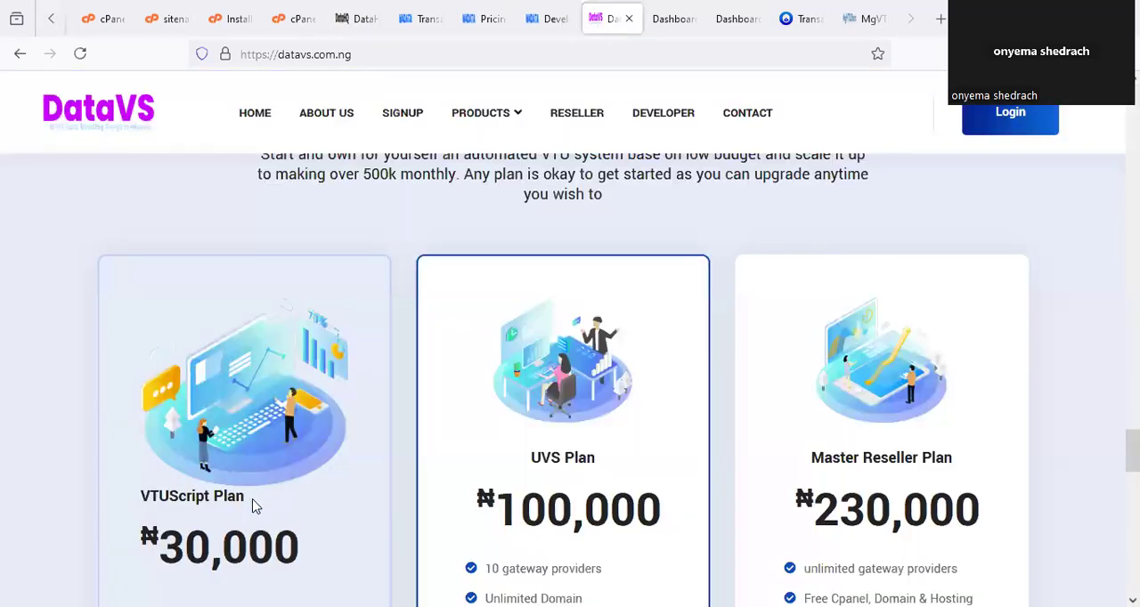
{"action": "scroll", "coordinate": [252, 505], "scroll_direction": "down", "scroll_amount": 2}
{"action": "left_click_drag", "start_coordinate": [143, 365], "coordinate": [348, 378]}
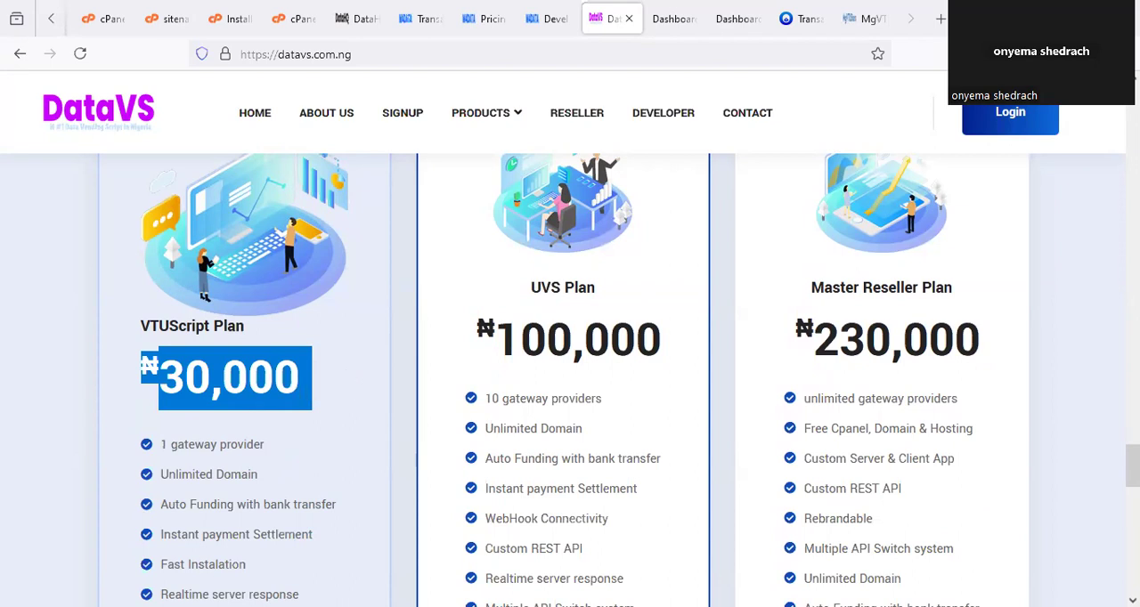
Return to the DataHQ pricing page and view the start of the Data Plan table with its plan IDs.
{"action": "left_click", "coordinate": [486, 19]}
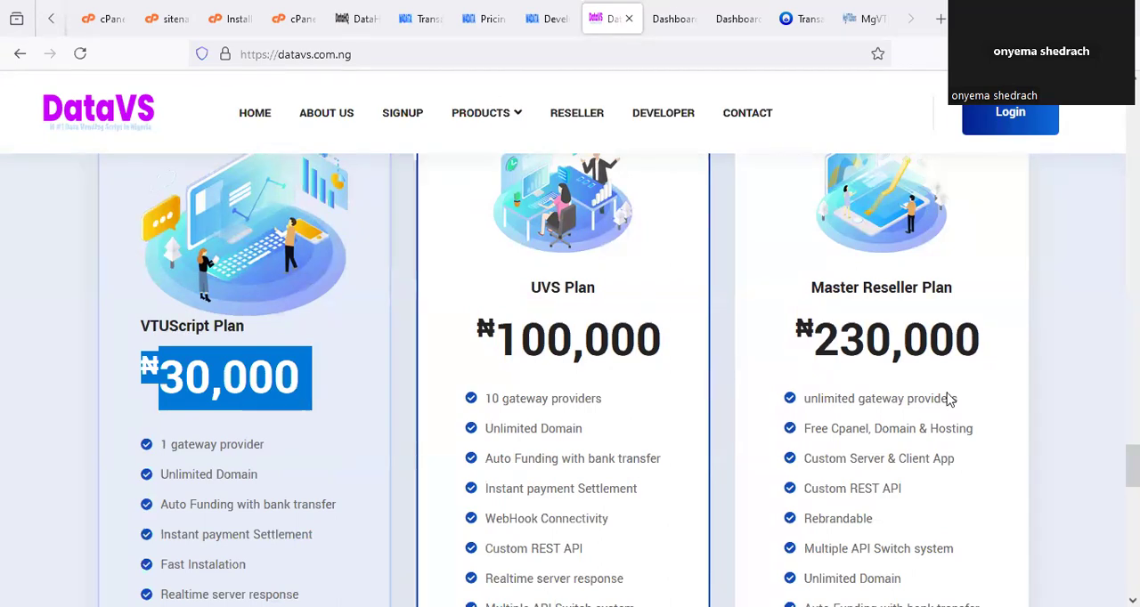
{"action": "scroll", "coordinate": [950, 400], "scroll_direction": "up", "scroll_amount": 3}
{"action": "scroll", "coordinate": [949, 400], "scroll_direction": "up", "scroll_amount": 10}
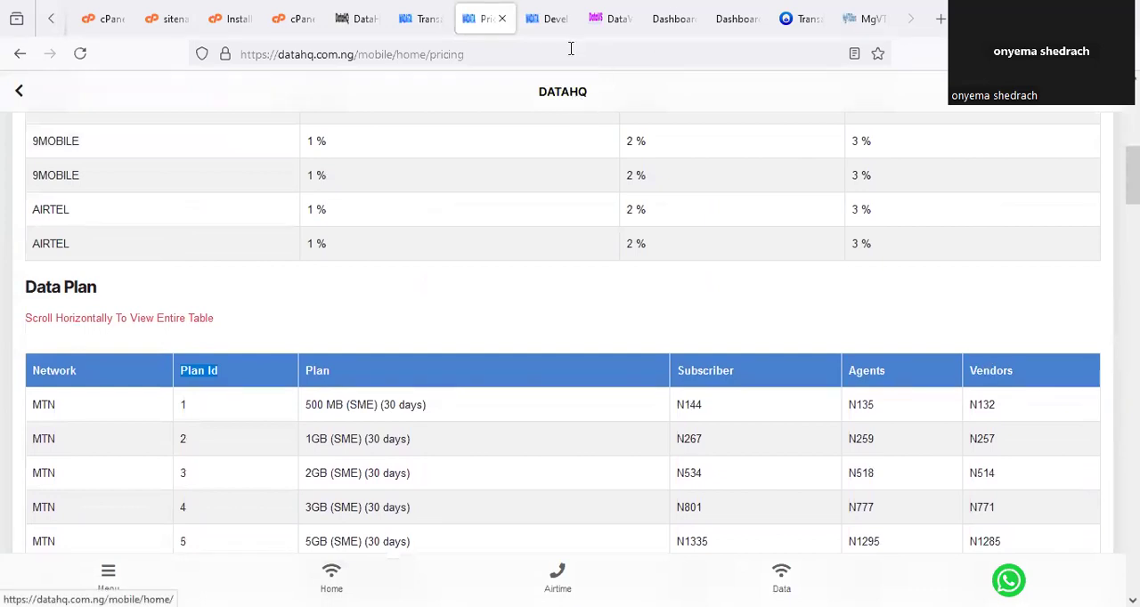
Revisit the sitename.php editor and the File Manager, then view the start of the cPanel Tools page.
{"action": "left_click", "coordinate": [164, 15]}
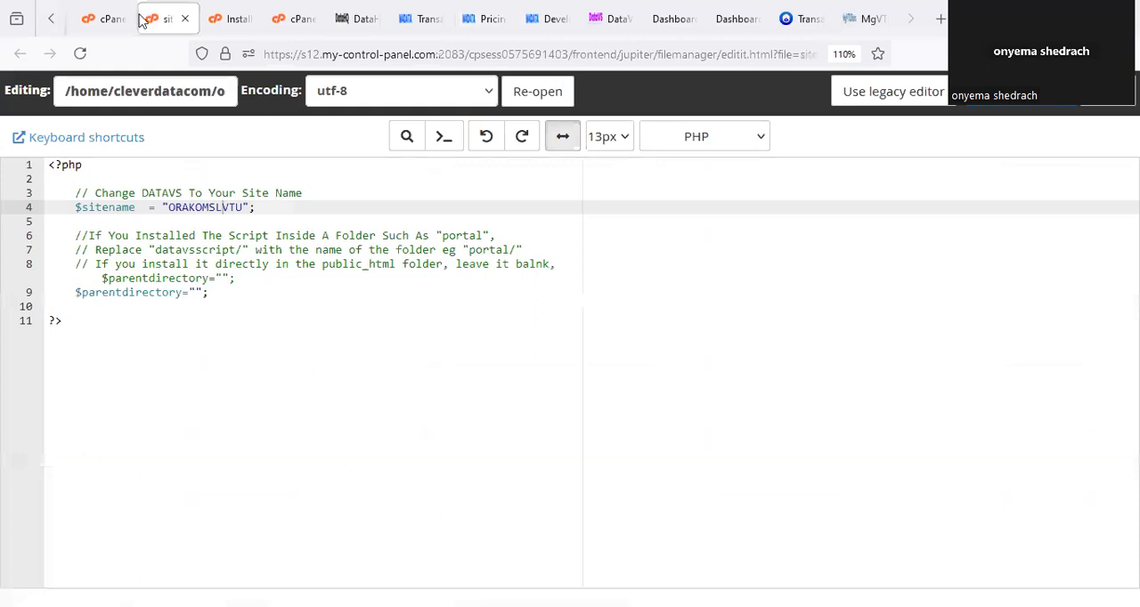
{"action": "left_click", "coordinate": [238, 14]}
{"action": "left_click", "coordinate": [106, 19]}
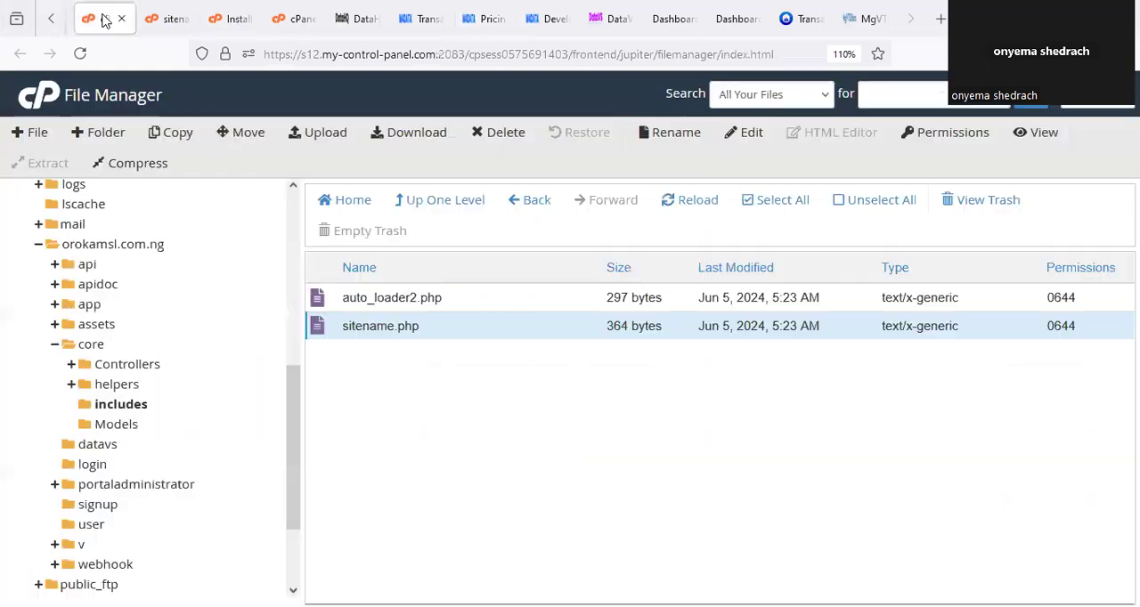
{"action": "left_click", "coordinate": [50, 18]}
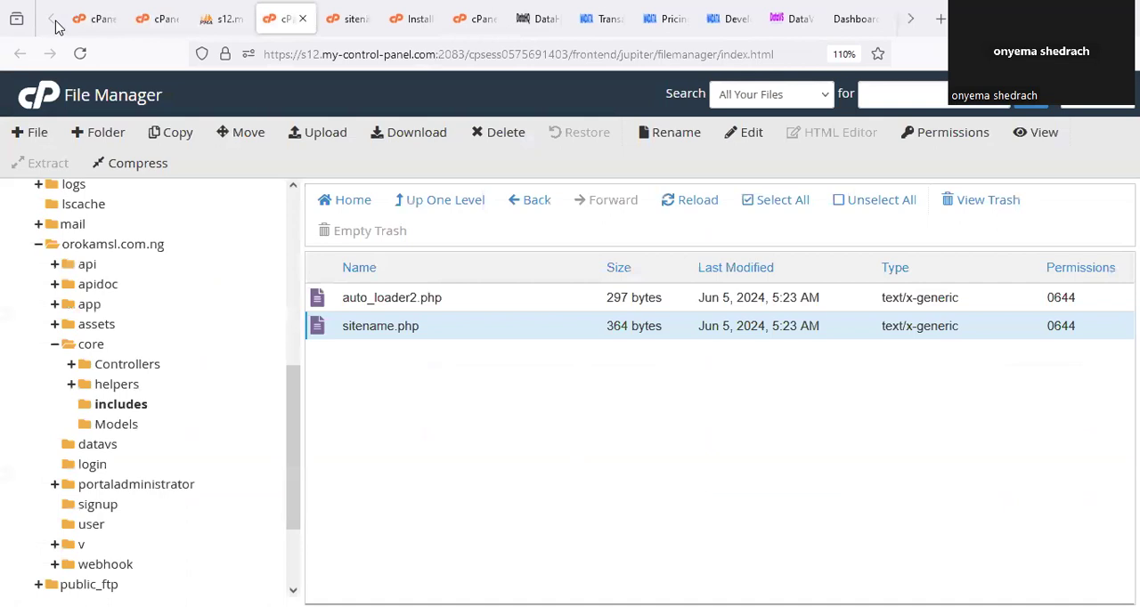
{"action": "left_click", "coordinate": [151, 17]}
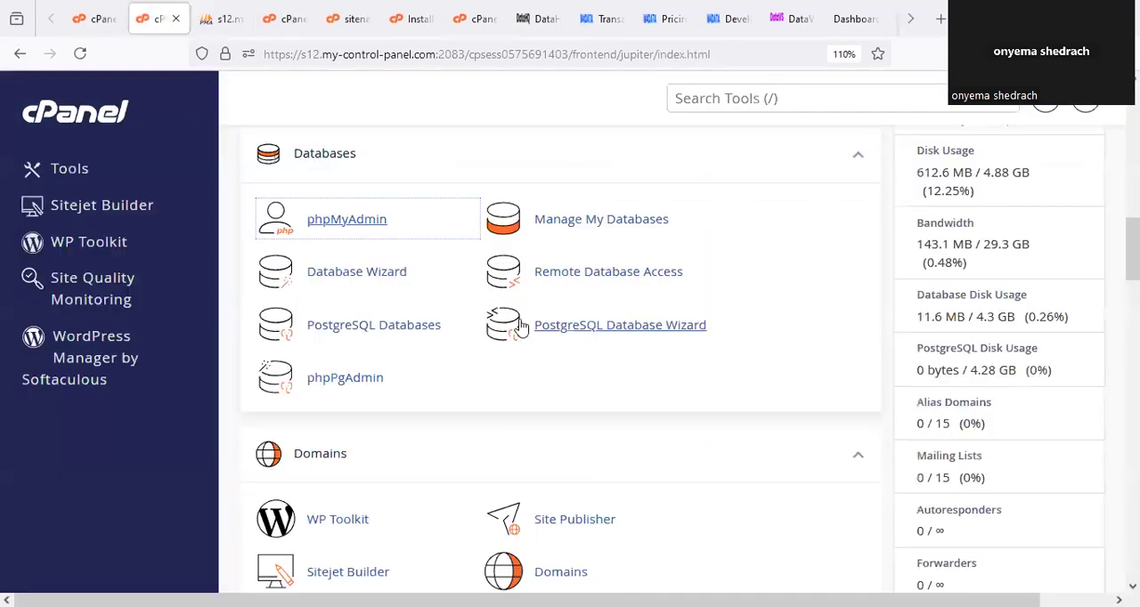
{"action": "scroll", "coordinate": [521, 328], "scroll_direction": "up", "scroll_amount": 10}
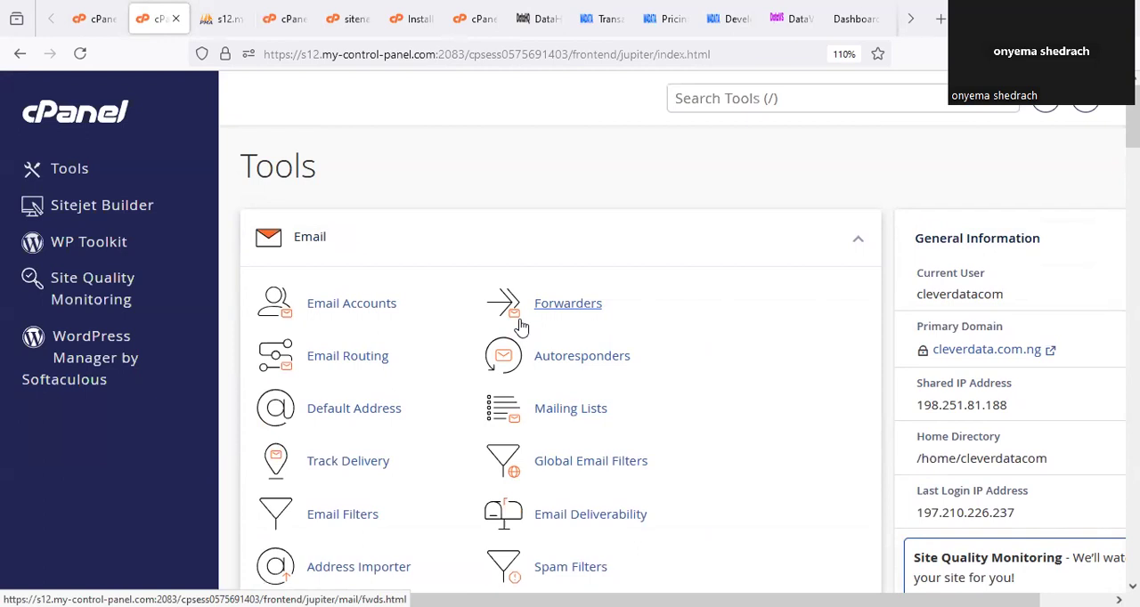
Go back to the DataVS homepage and look through its sections up to the main banner.
{"action": "left_click", "coordinate": [795, 16]}
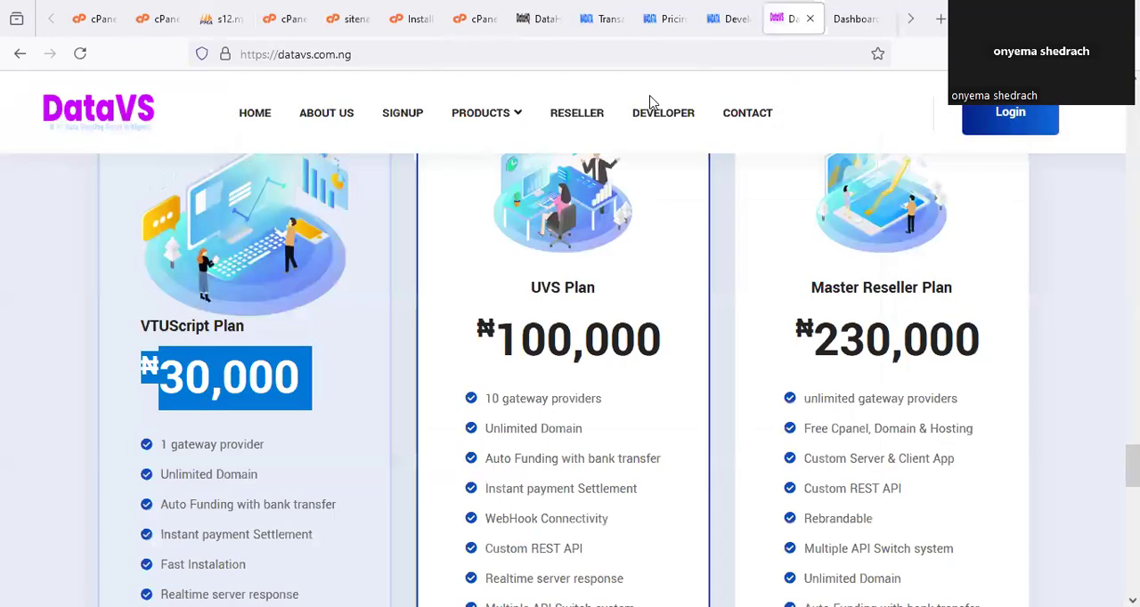
{"action": "scroll", "coordinate": [436, 361], "scroll_direction": "down", "scroll_amount": 15}
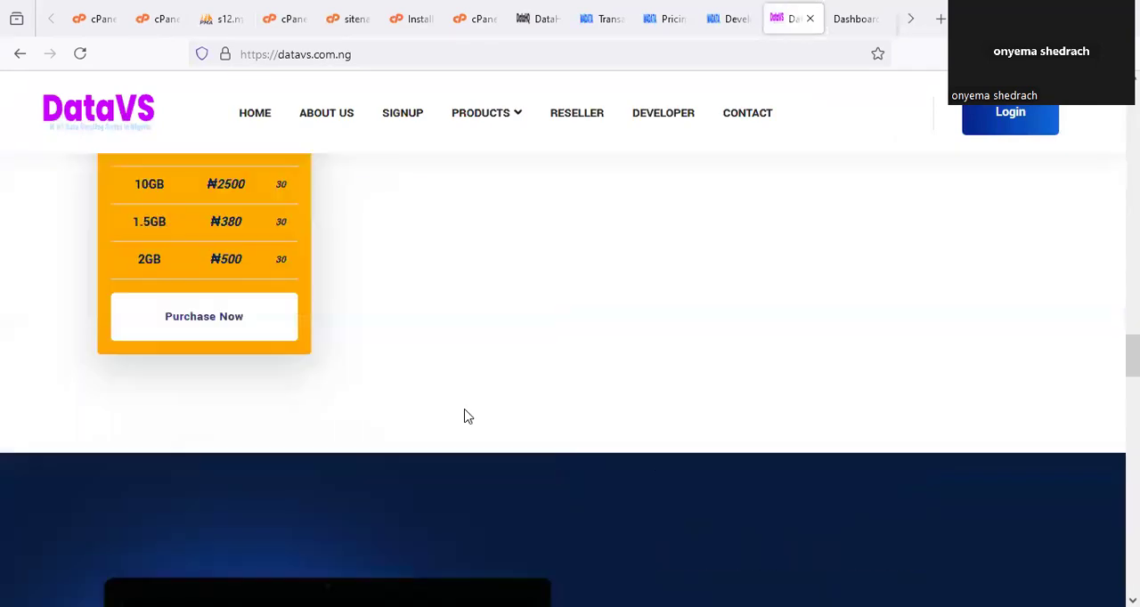
{"action": "scroll", "coordinate": [469, 417], "scroll_direction": "up", "scroll_amount": 10}
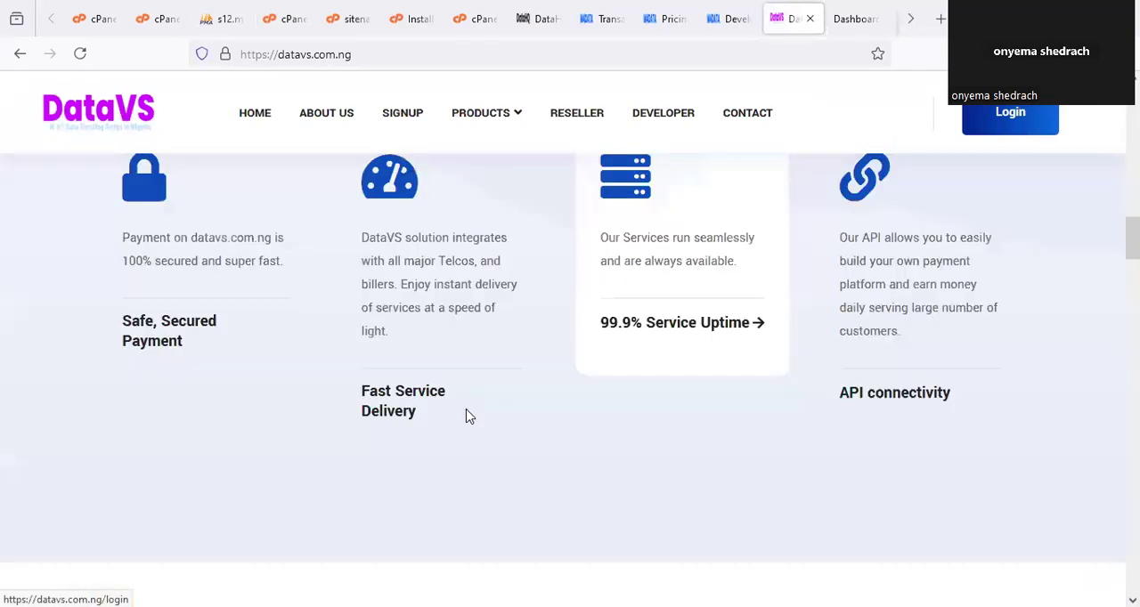
{"action": "scroll", "coordinate": [470, 415], "scroll_direction": "up", "scroll_amount": 8}
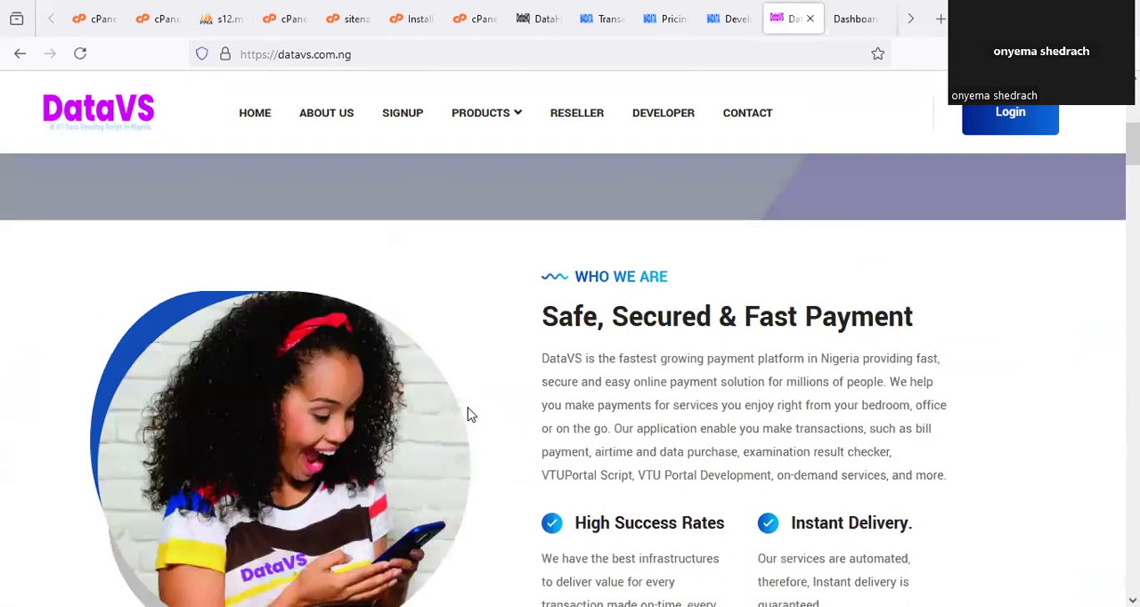
{"action": "scroll", "coordinate": [470, 415], "scroll_direction": "up", "scroll_amount": 3}
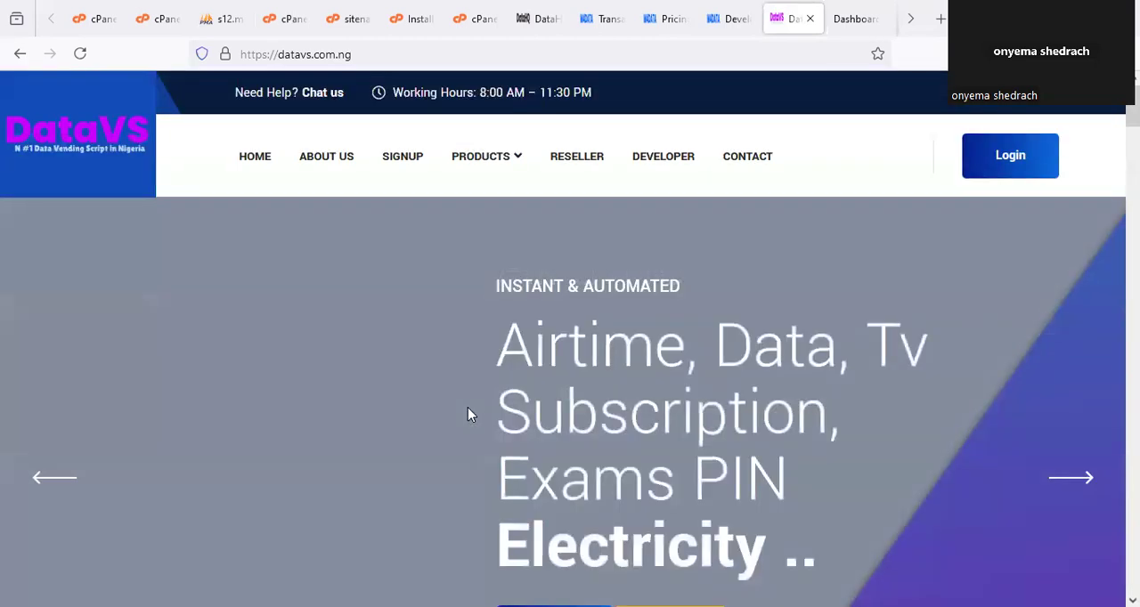